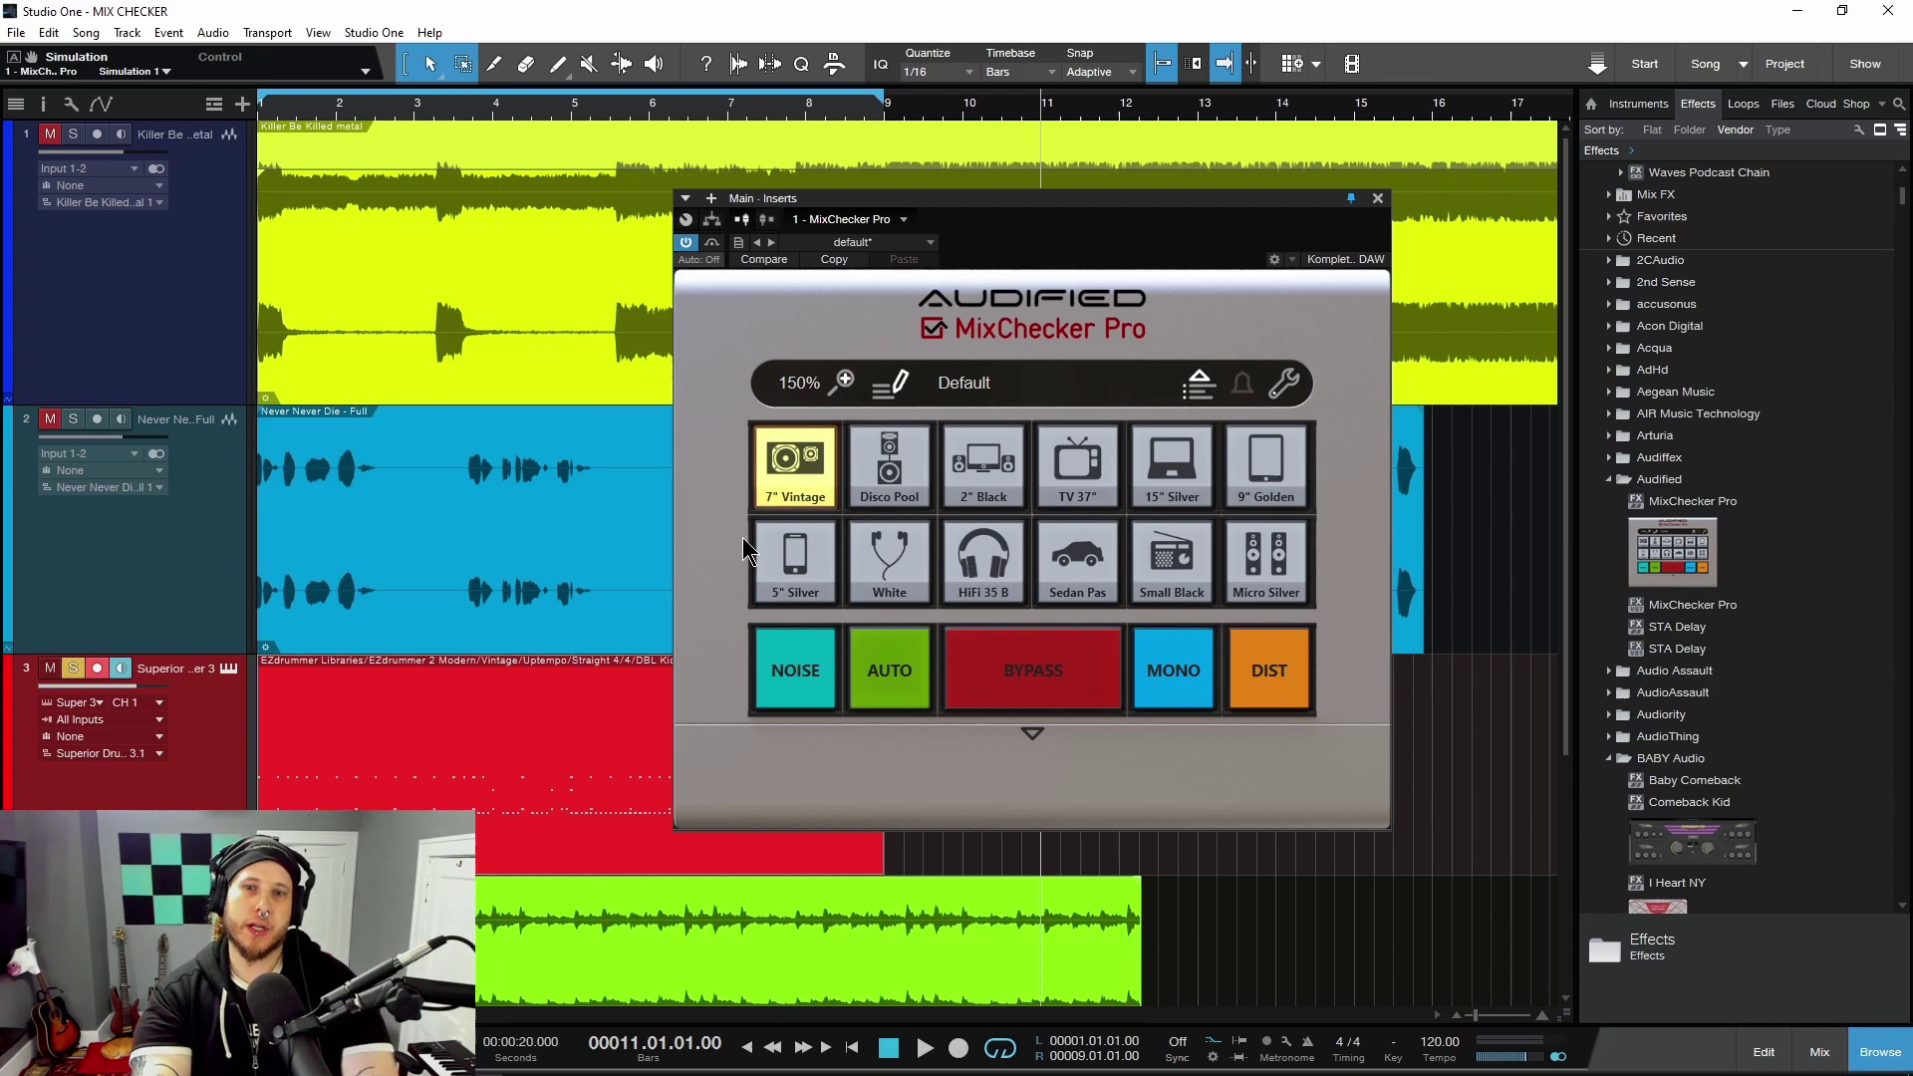
Bypass MixChecker Pro on the Main channel, leaving both its window and the mixer closed
{"action": "left_click", "coordinate": [1819, 1050]}
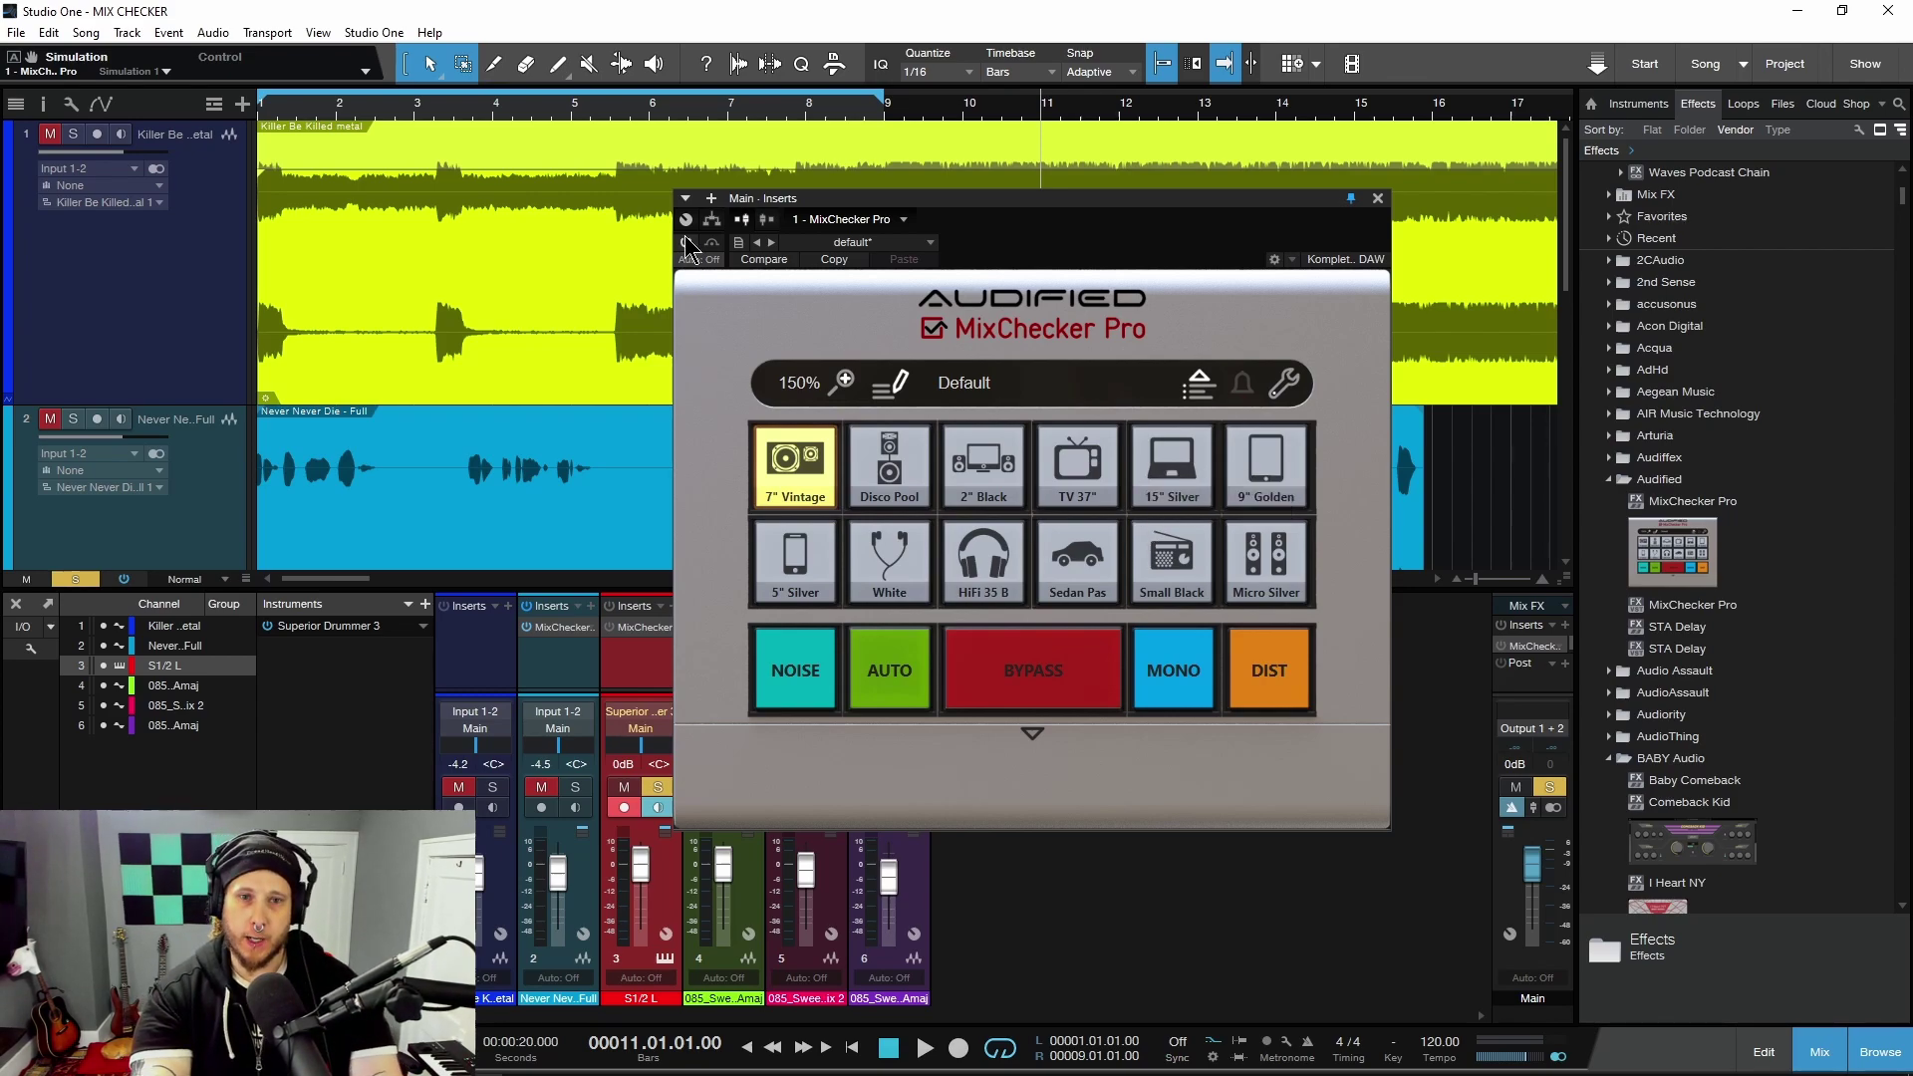
{"action": "left_click", "coordinate": [1000, 685]}
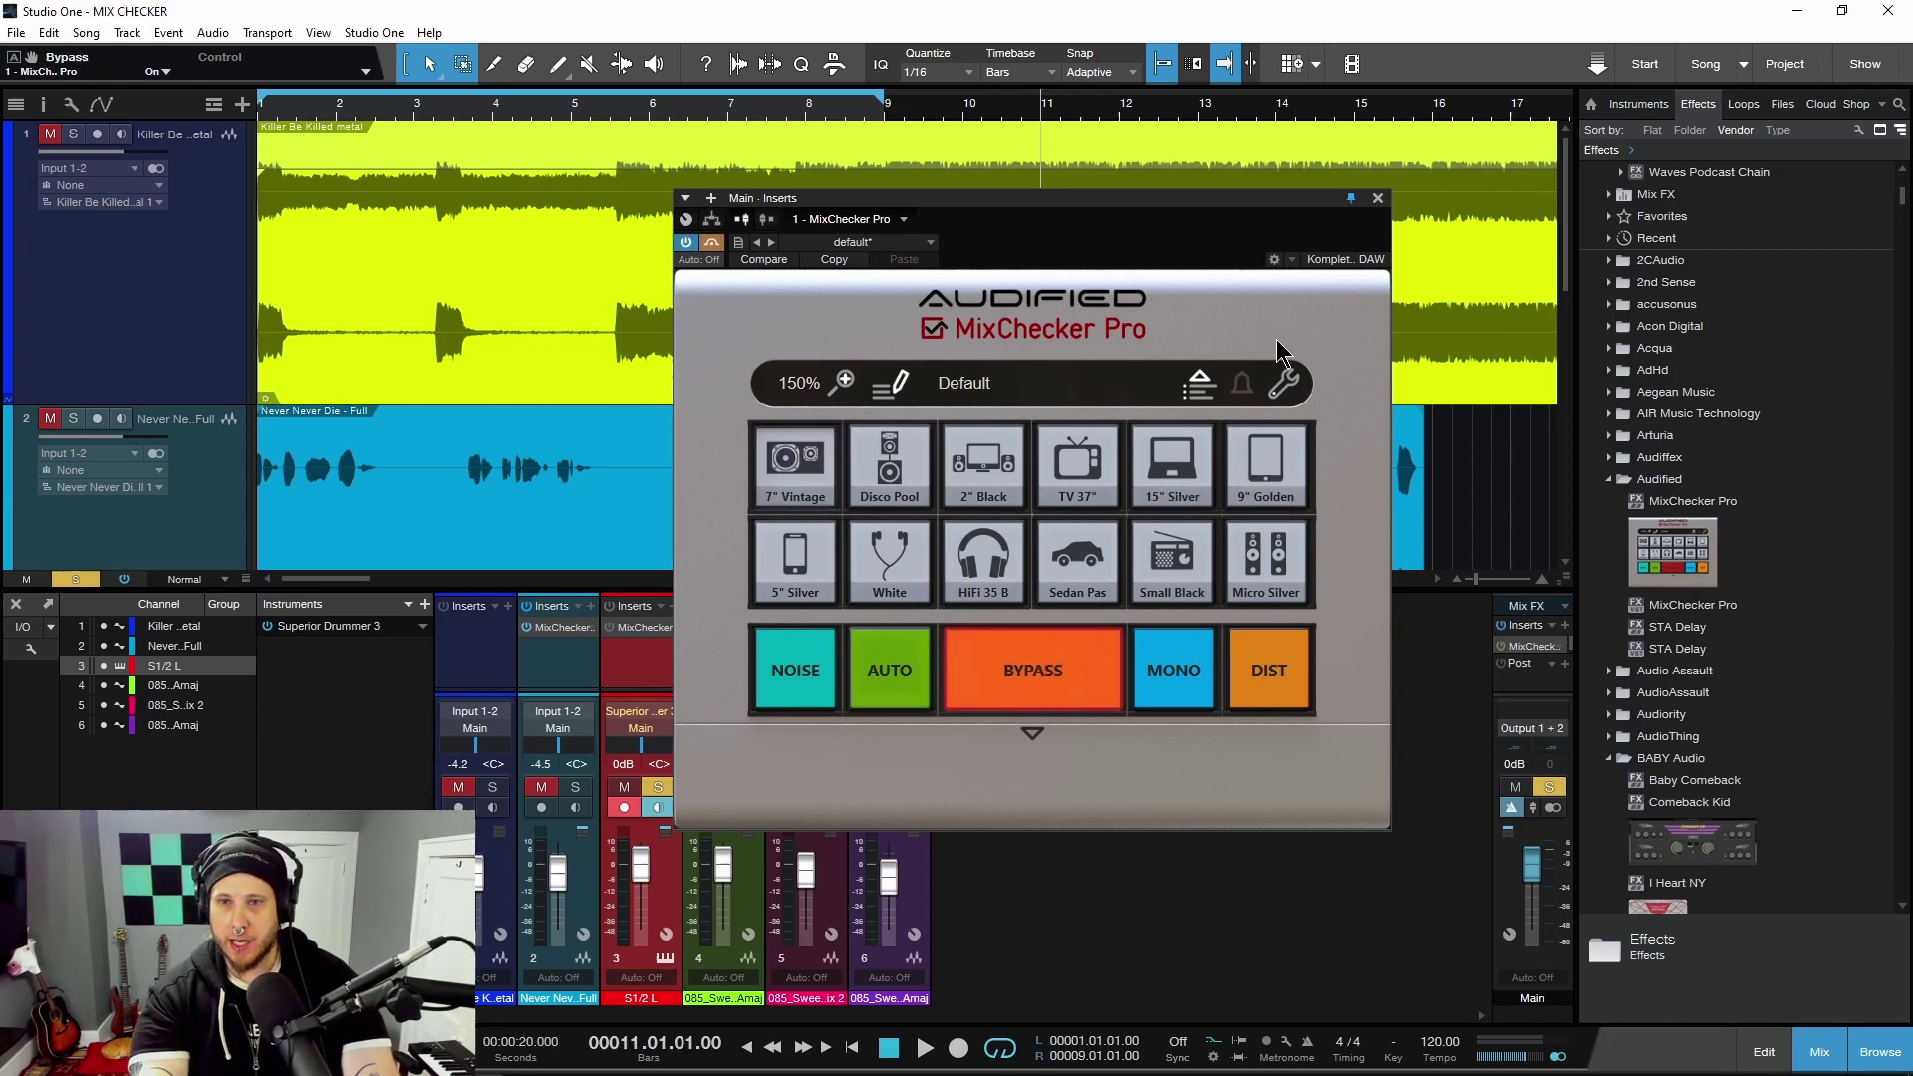
{"action": "left_click", "coordinate": [1378, 198]}
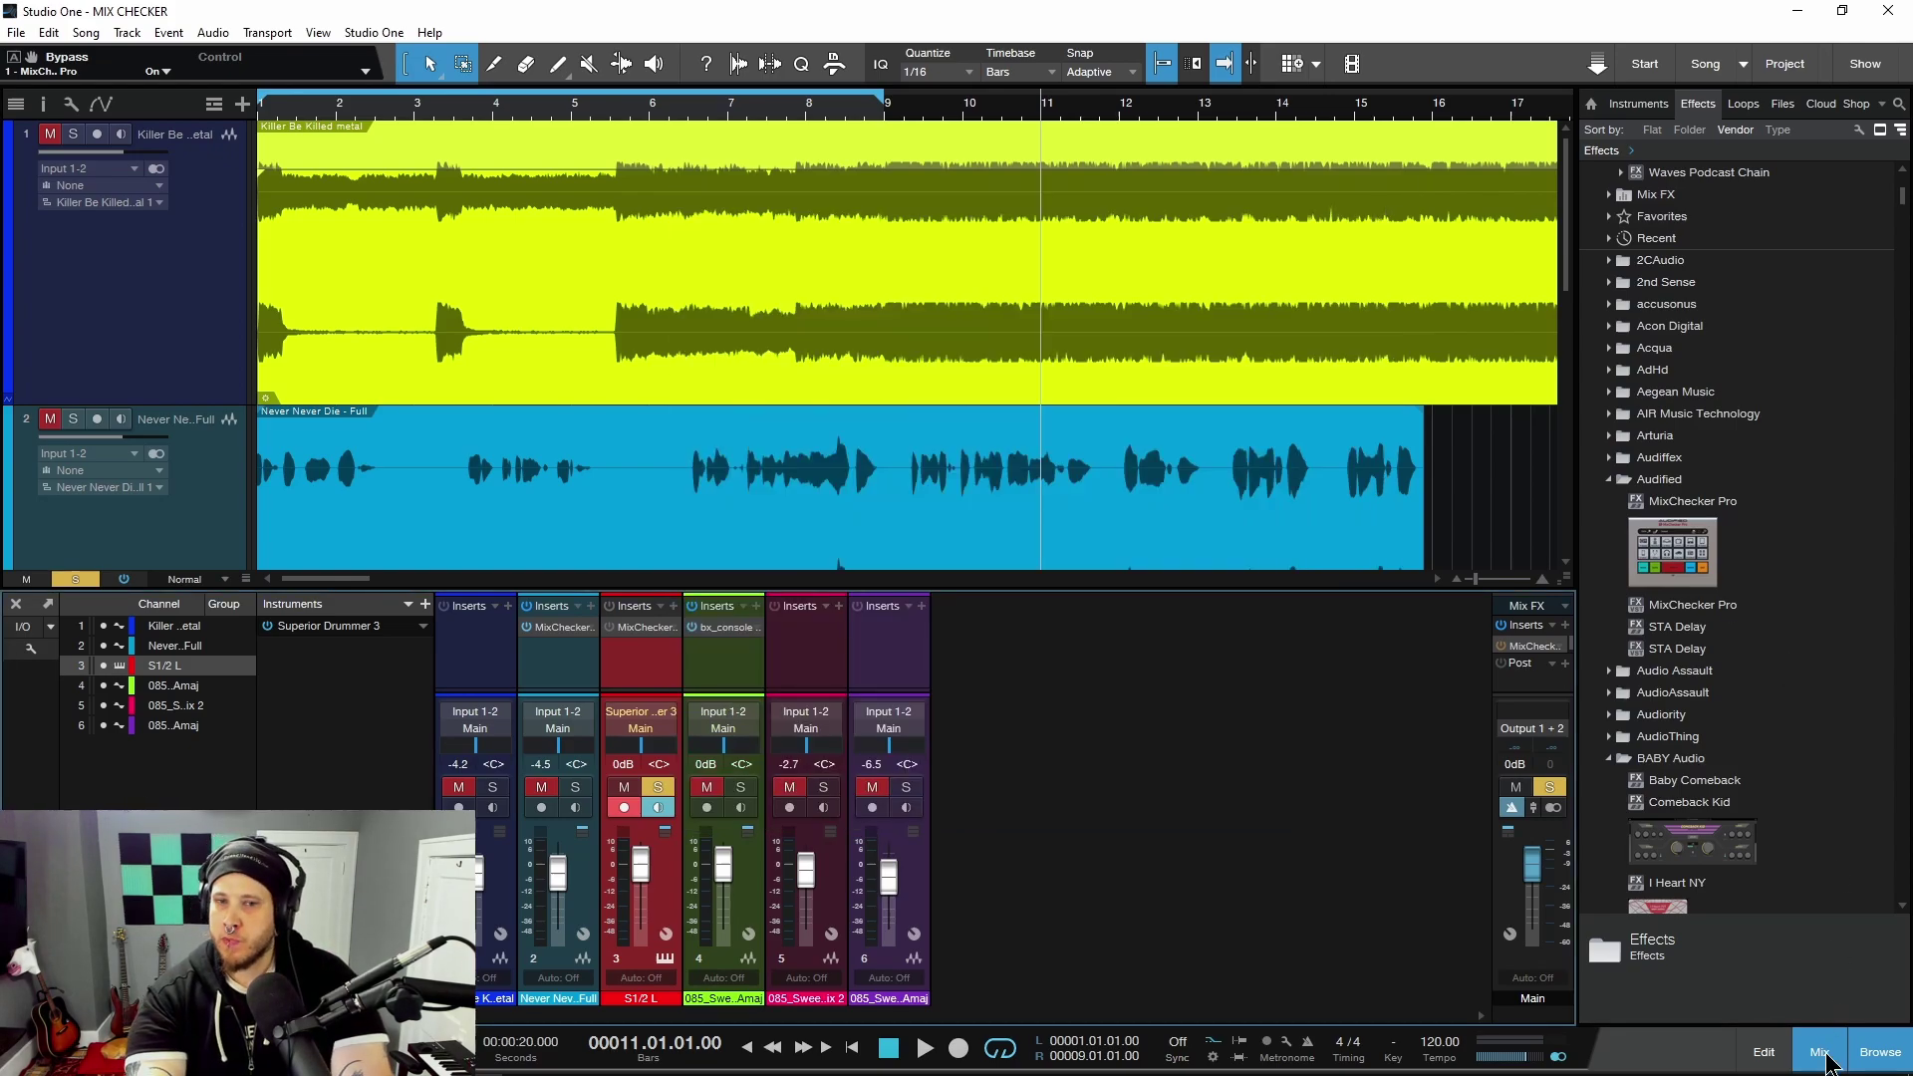
{"action": "left_click", "coordinate": [1820, 1052]}
Enable MixChecker Pro on the Superior Drummer track and audition the drums from the song start through the 5" Silver phone simulation
{"action": "scroll", "coordinate": [698, 618], "scroll_direction": "down", "scroll_amount": 3}
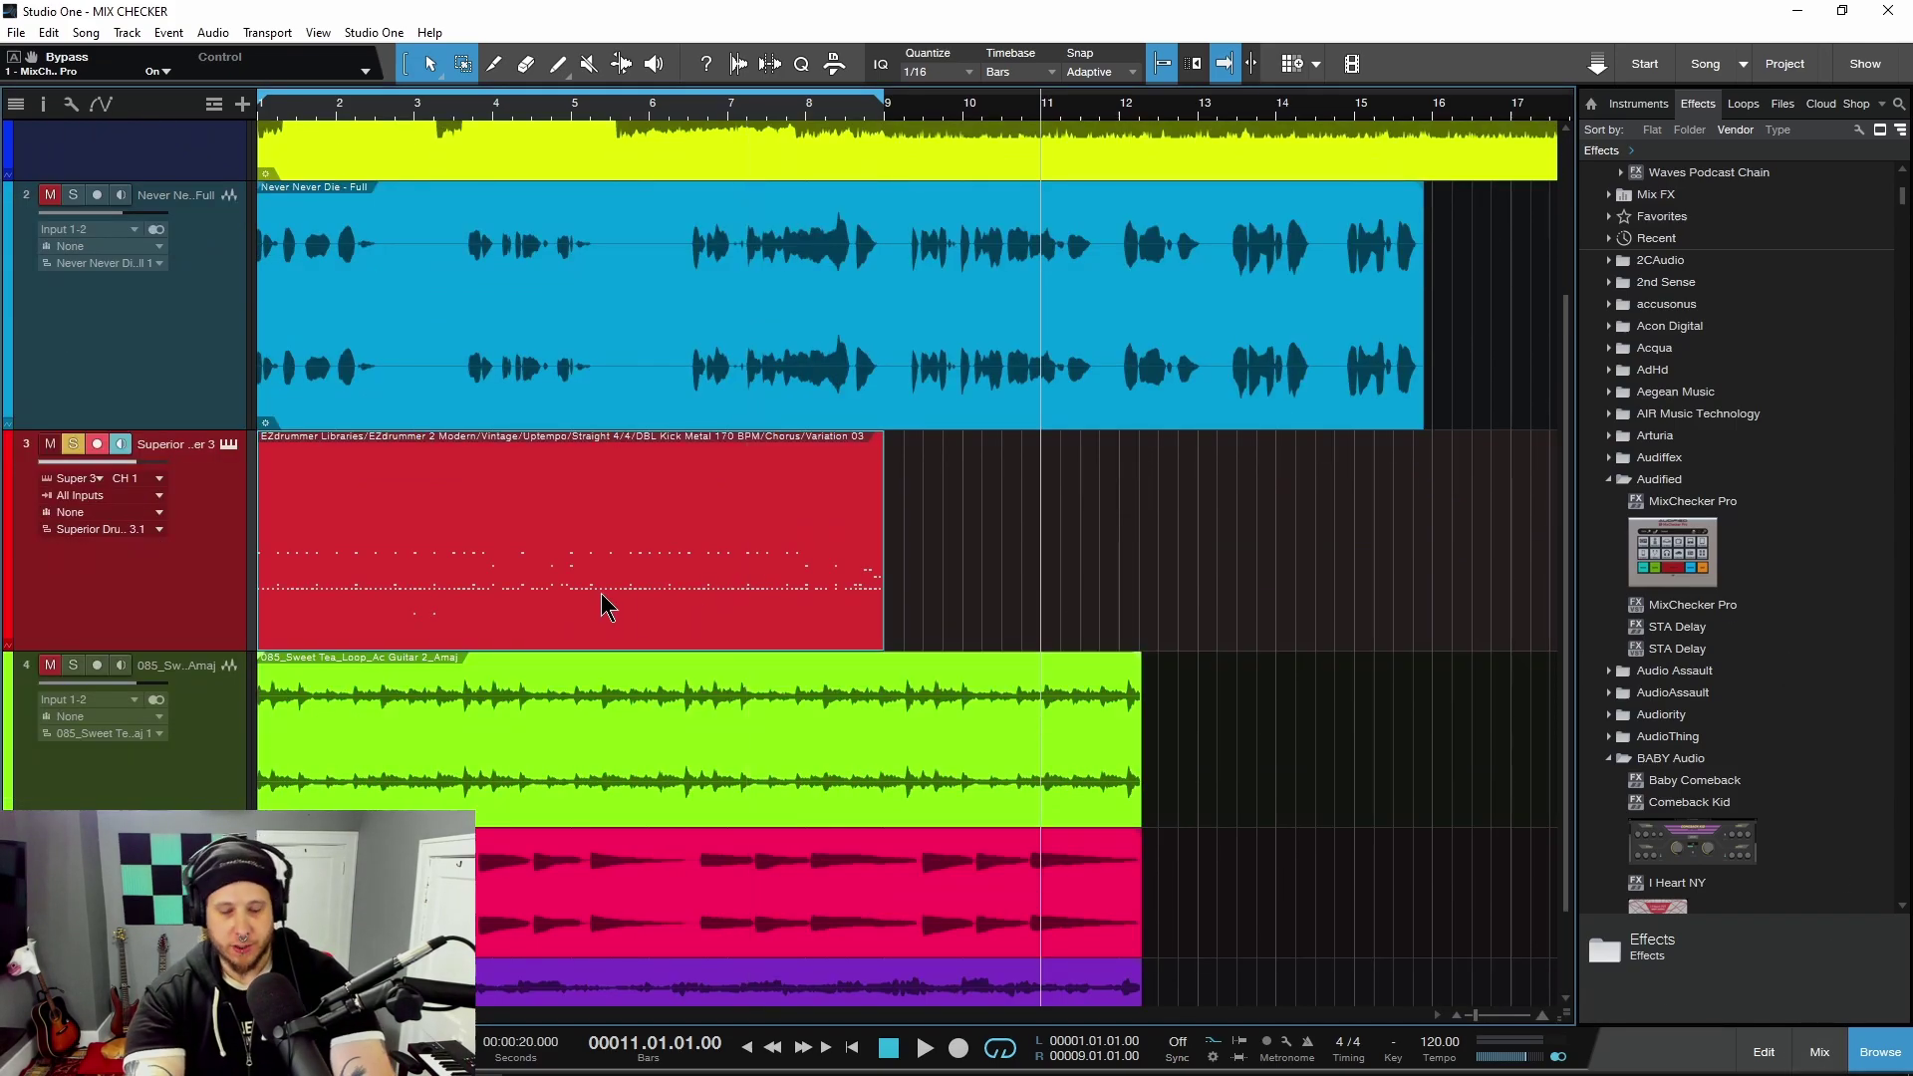
{"action": "key", "text": "Home"}
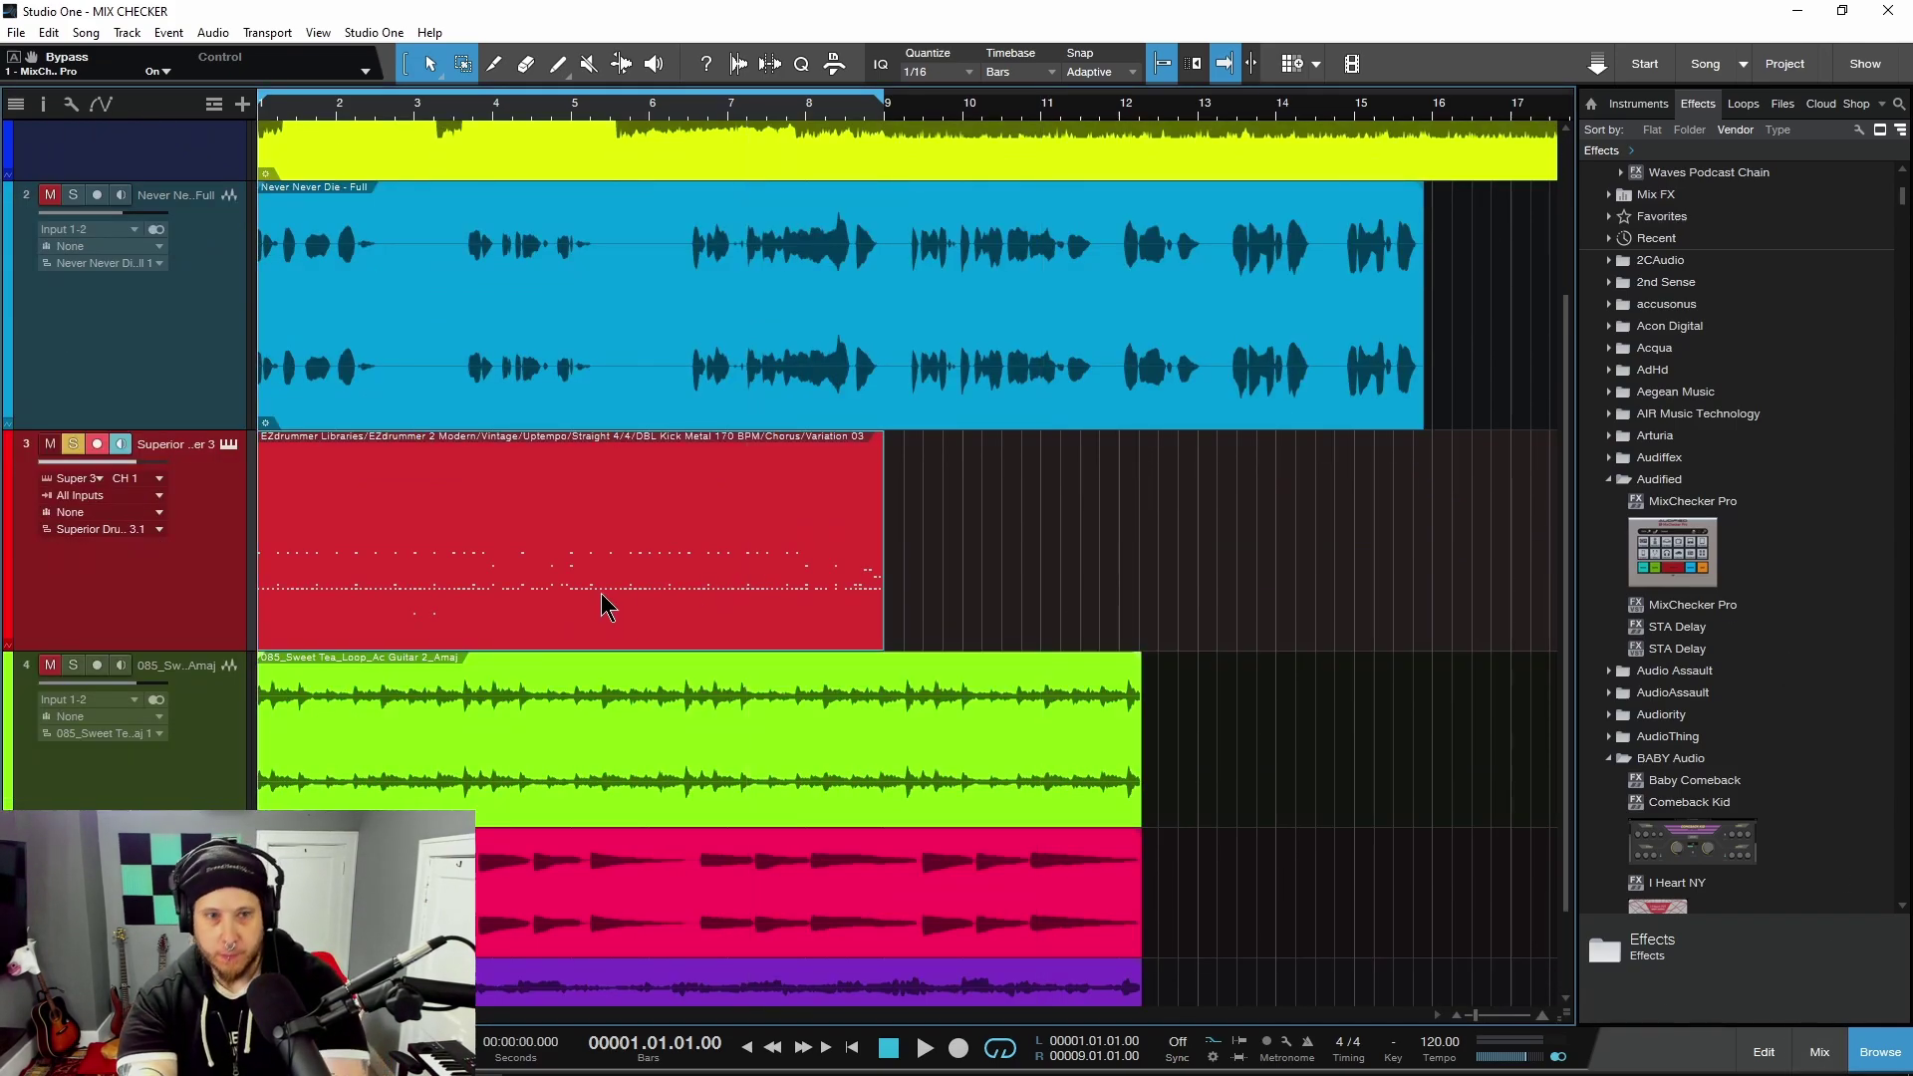
{"action": "left_click", "coordinate": [25, 453]}
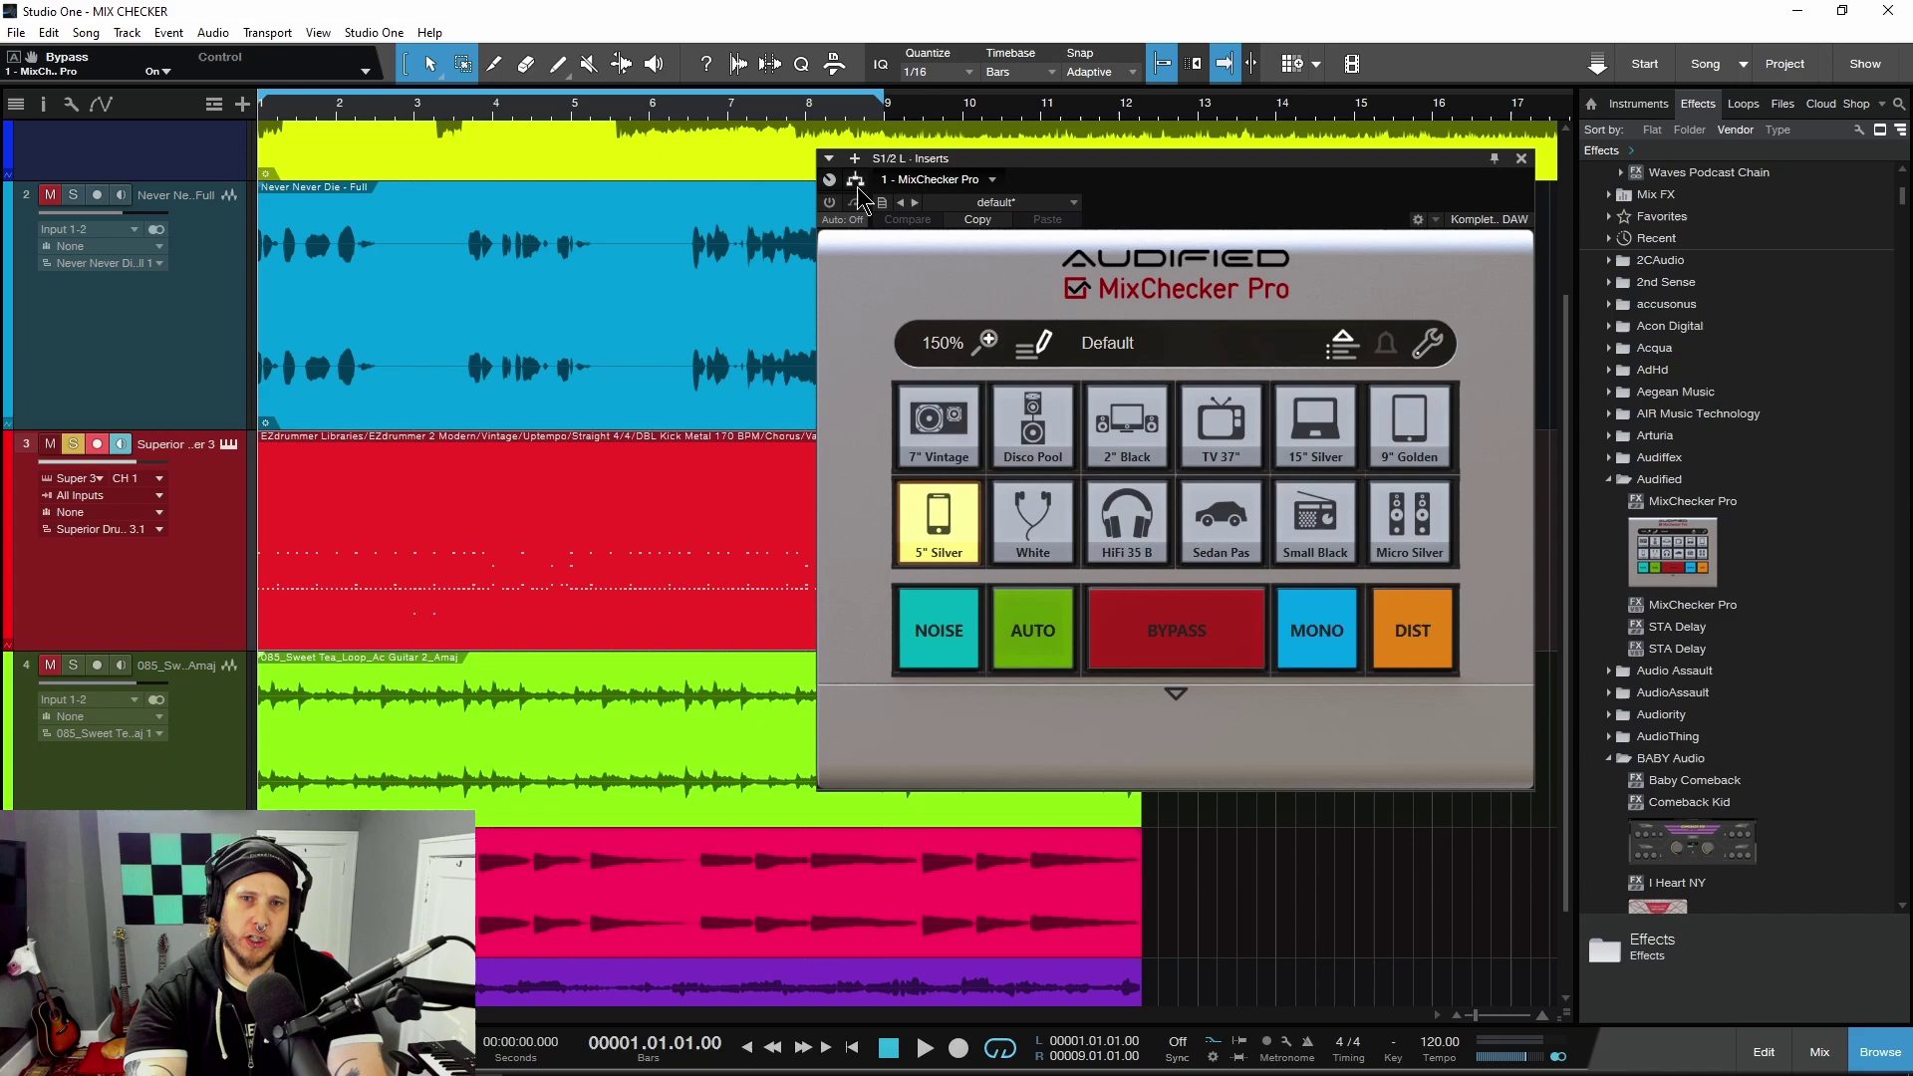
{"action": "left_click", "coordinate": [831, 204]}
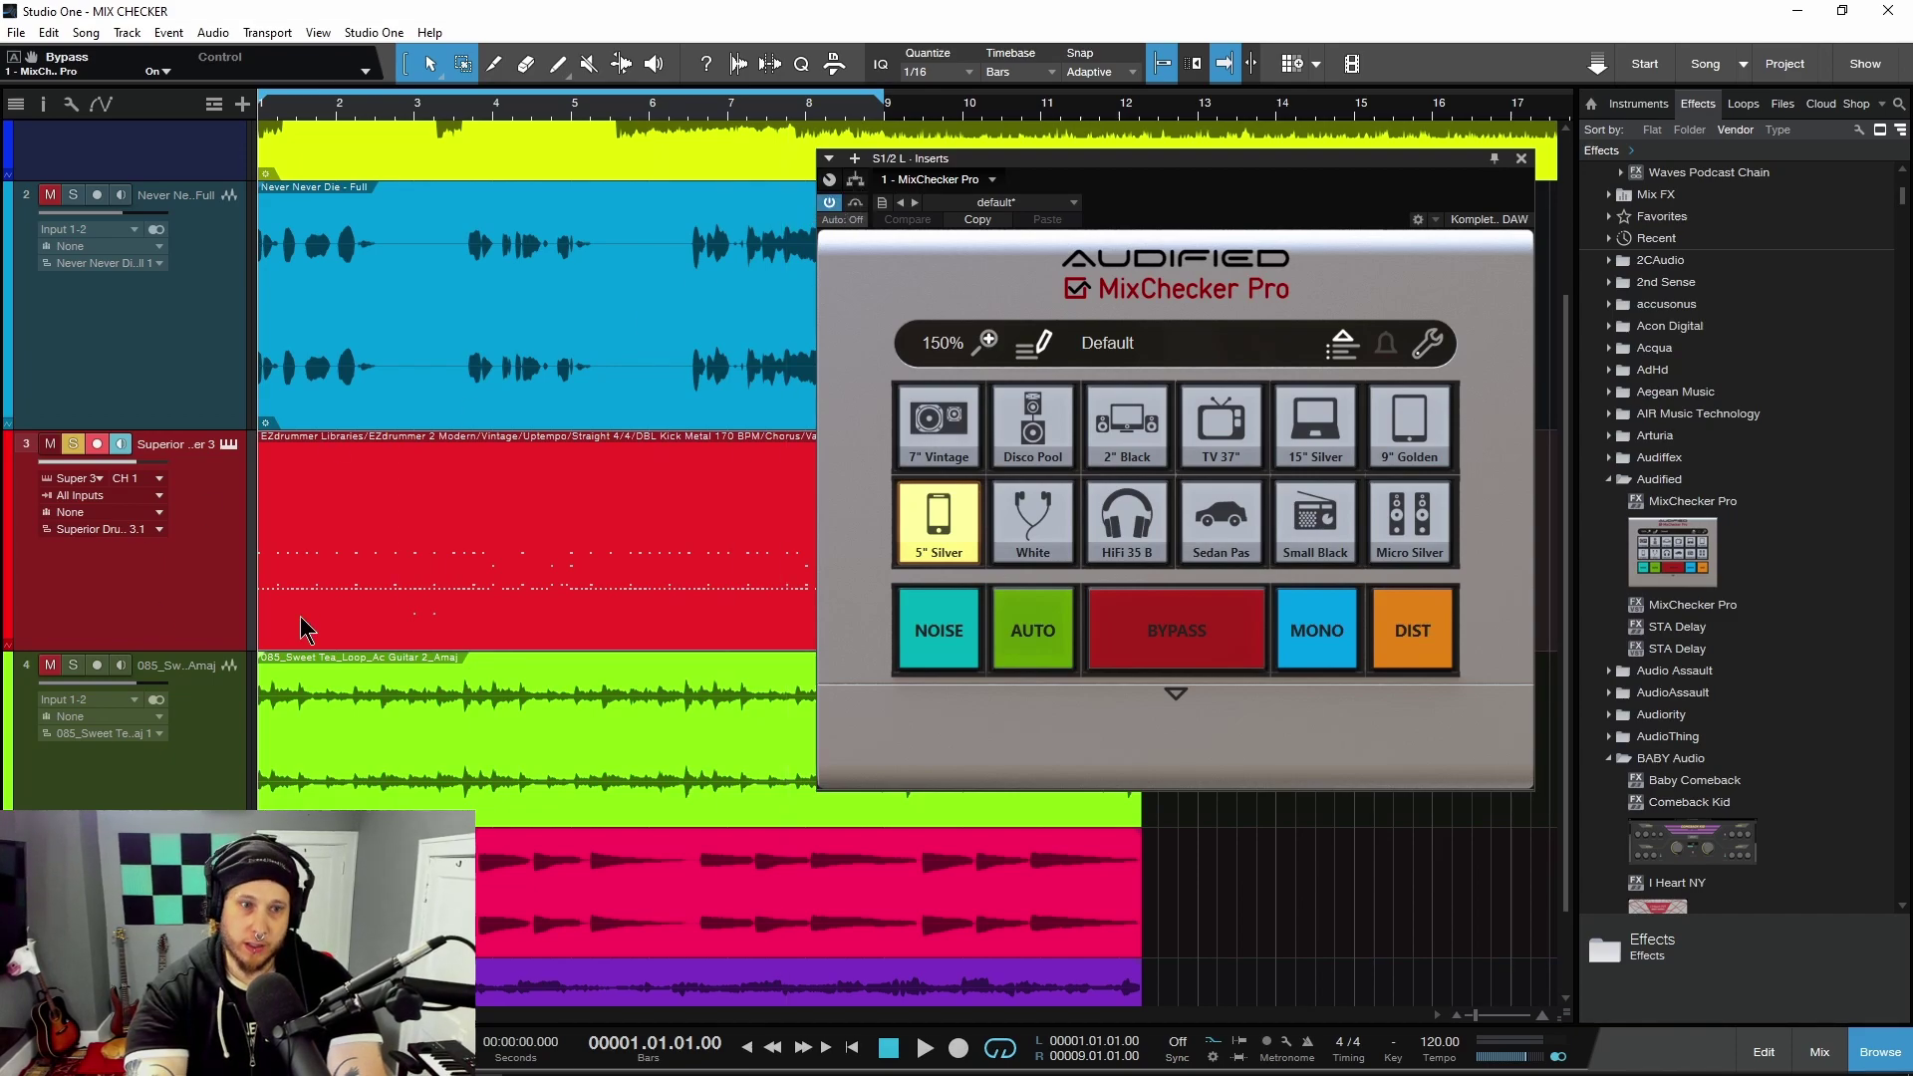
{"action": "left_click", "coordinate": [1021, 523]}
{"action": "left_click", "coordinate": [939, 518]}
{"action": "key", "text": "space"}
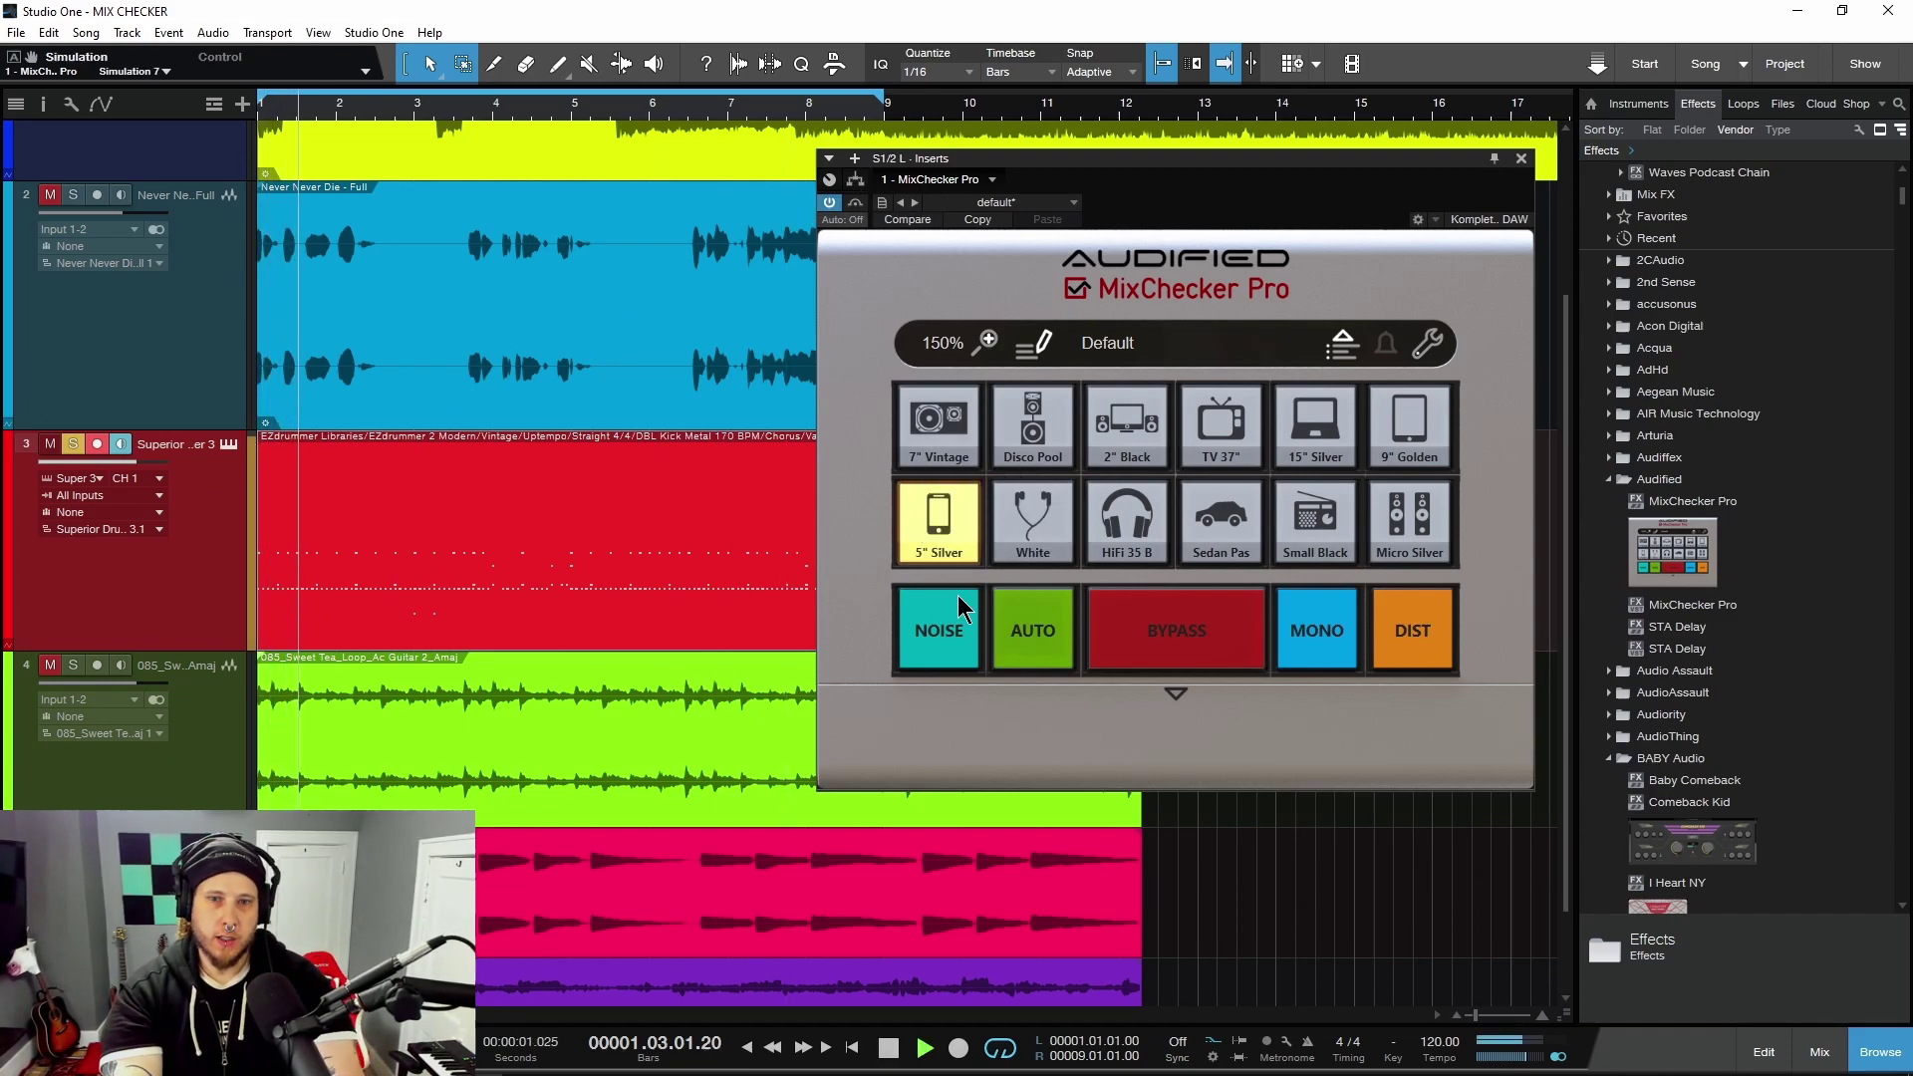
{"action": "key", "text": "space"}
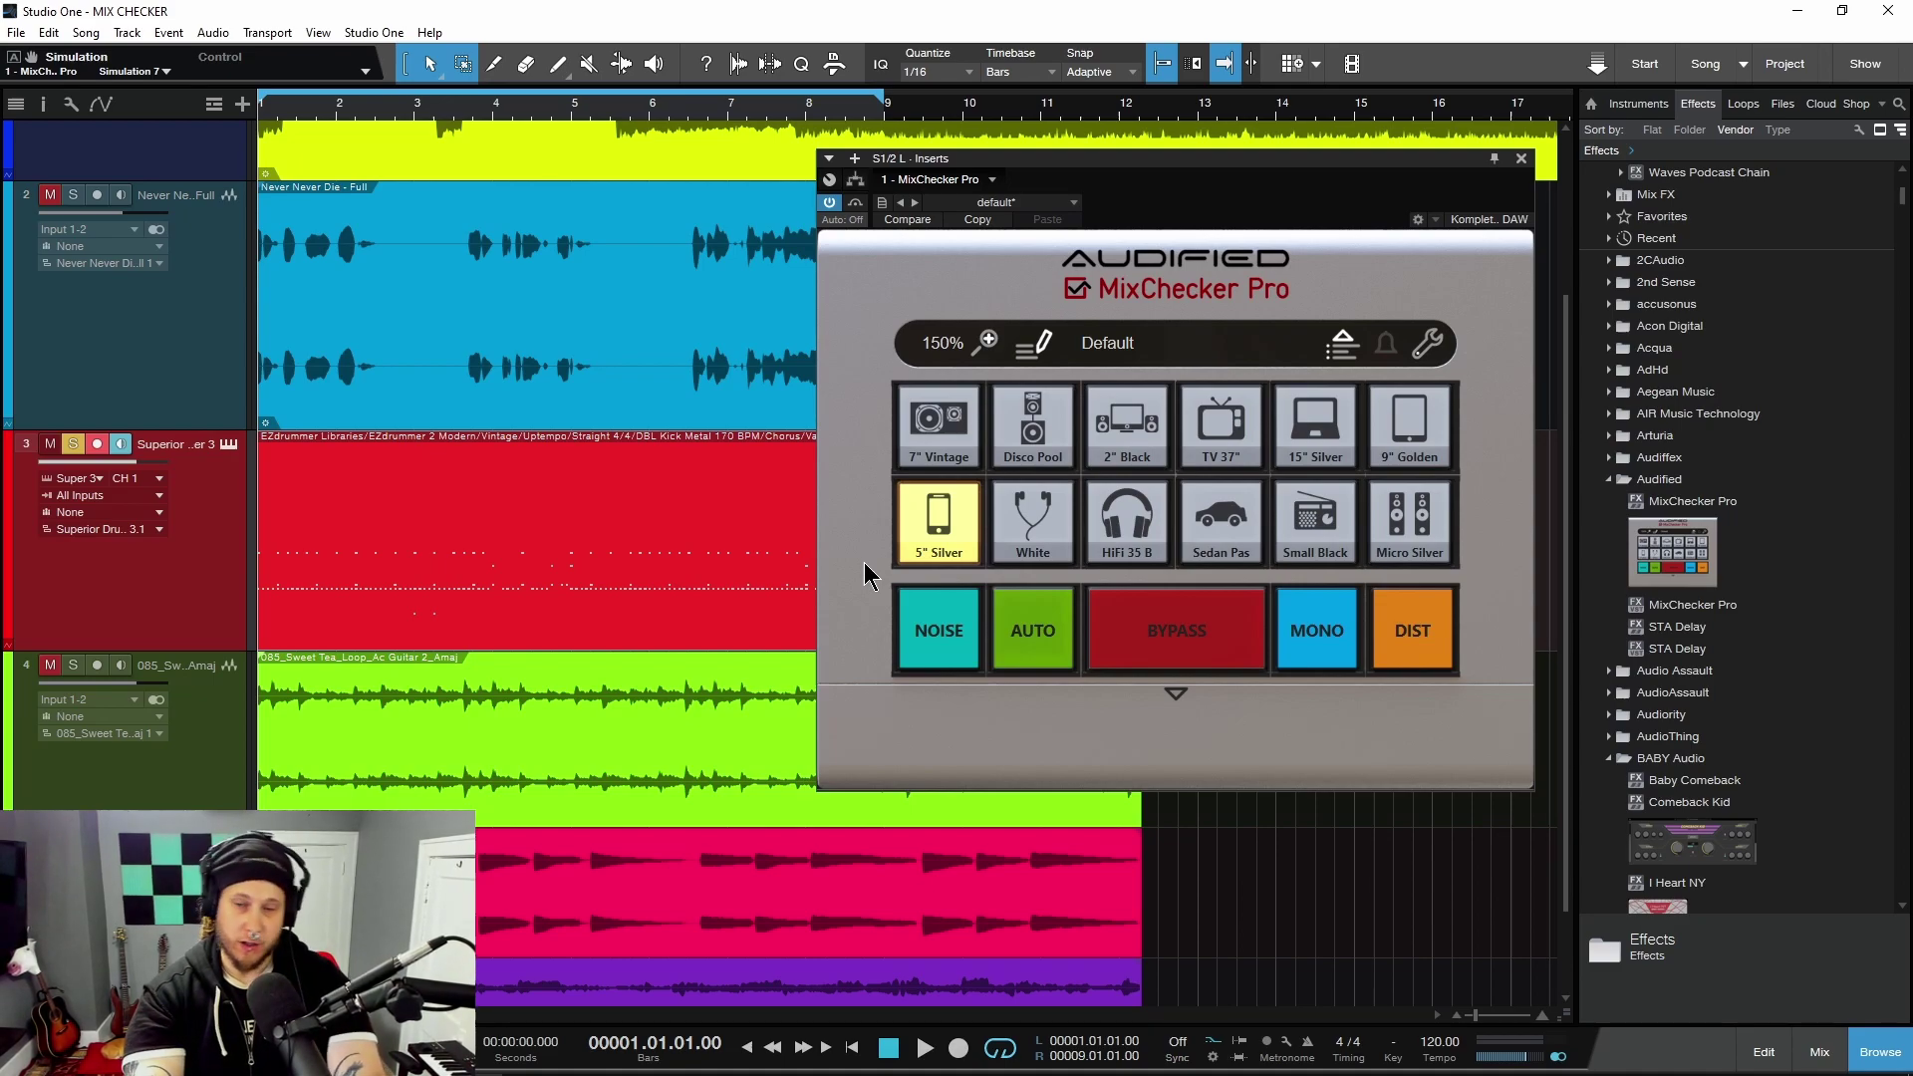
Audition the drum track through the 15" Silver laptop and HiFi 35 B headphone simulations
{"action": "left_click", "coordinate": [1300, 446]}
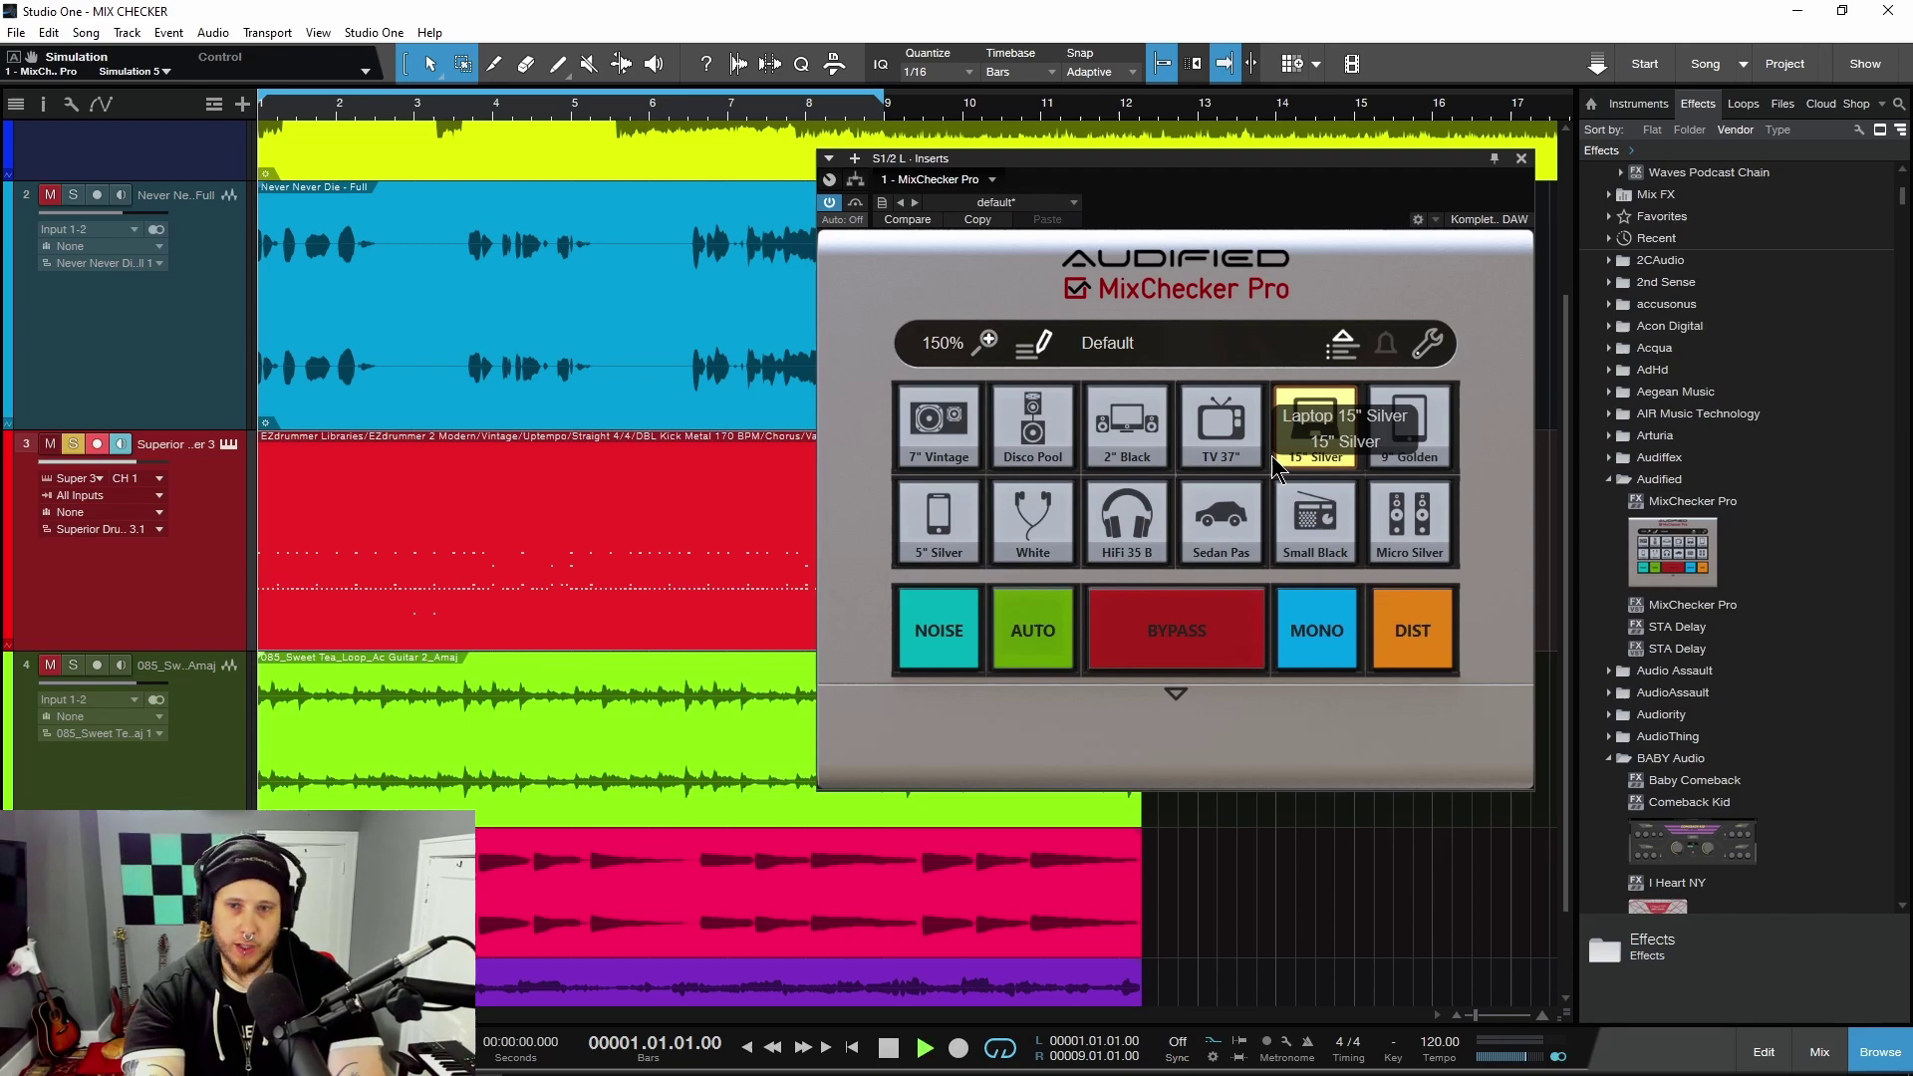
{"action": "key", "text": "space"}
{"action": "left_click", "coordinate": [1127, 523]}
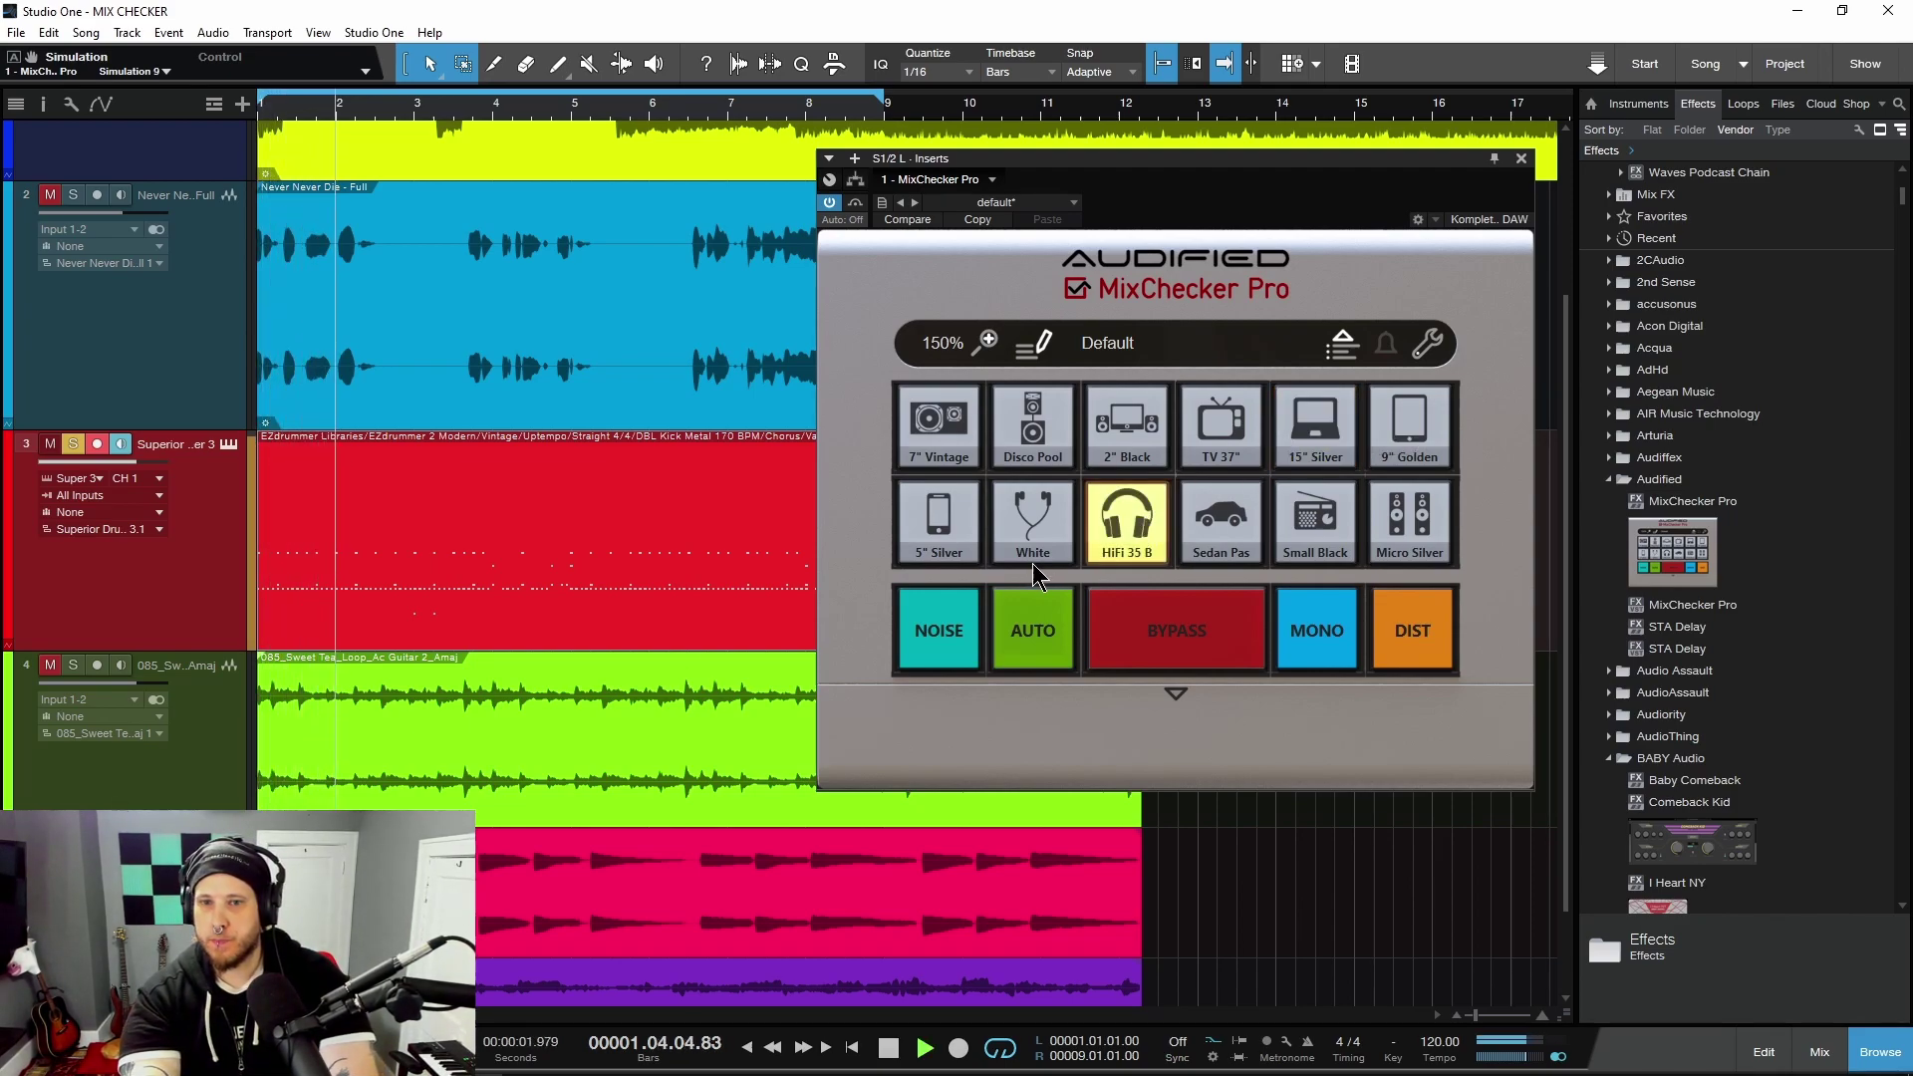
{"action": "key", "text": "space"}
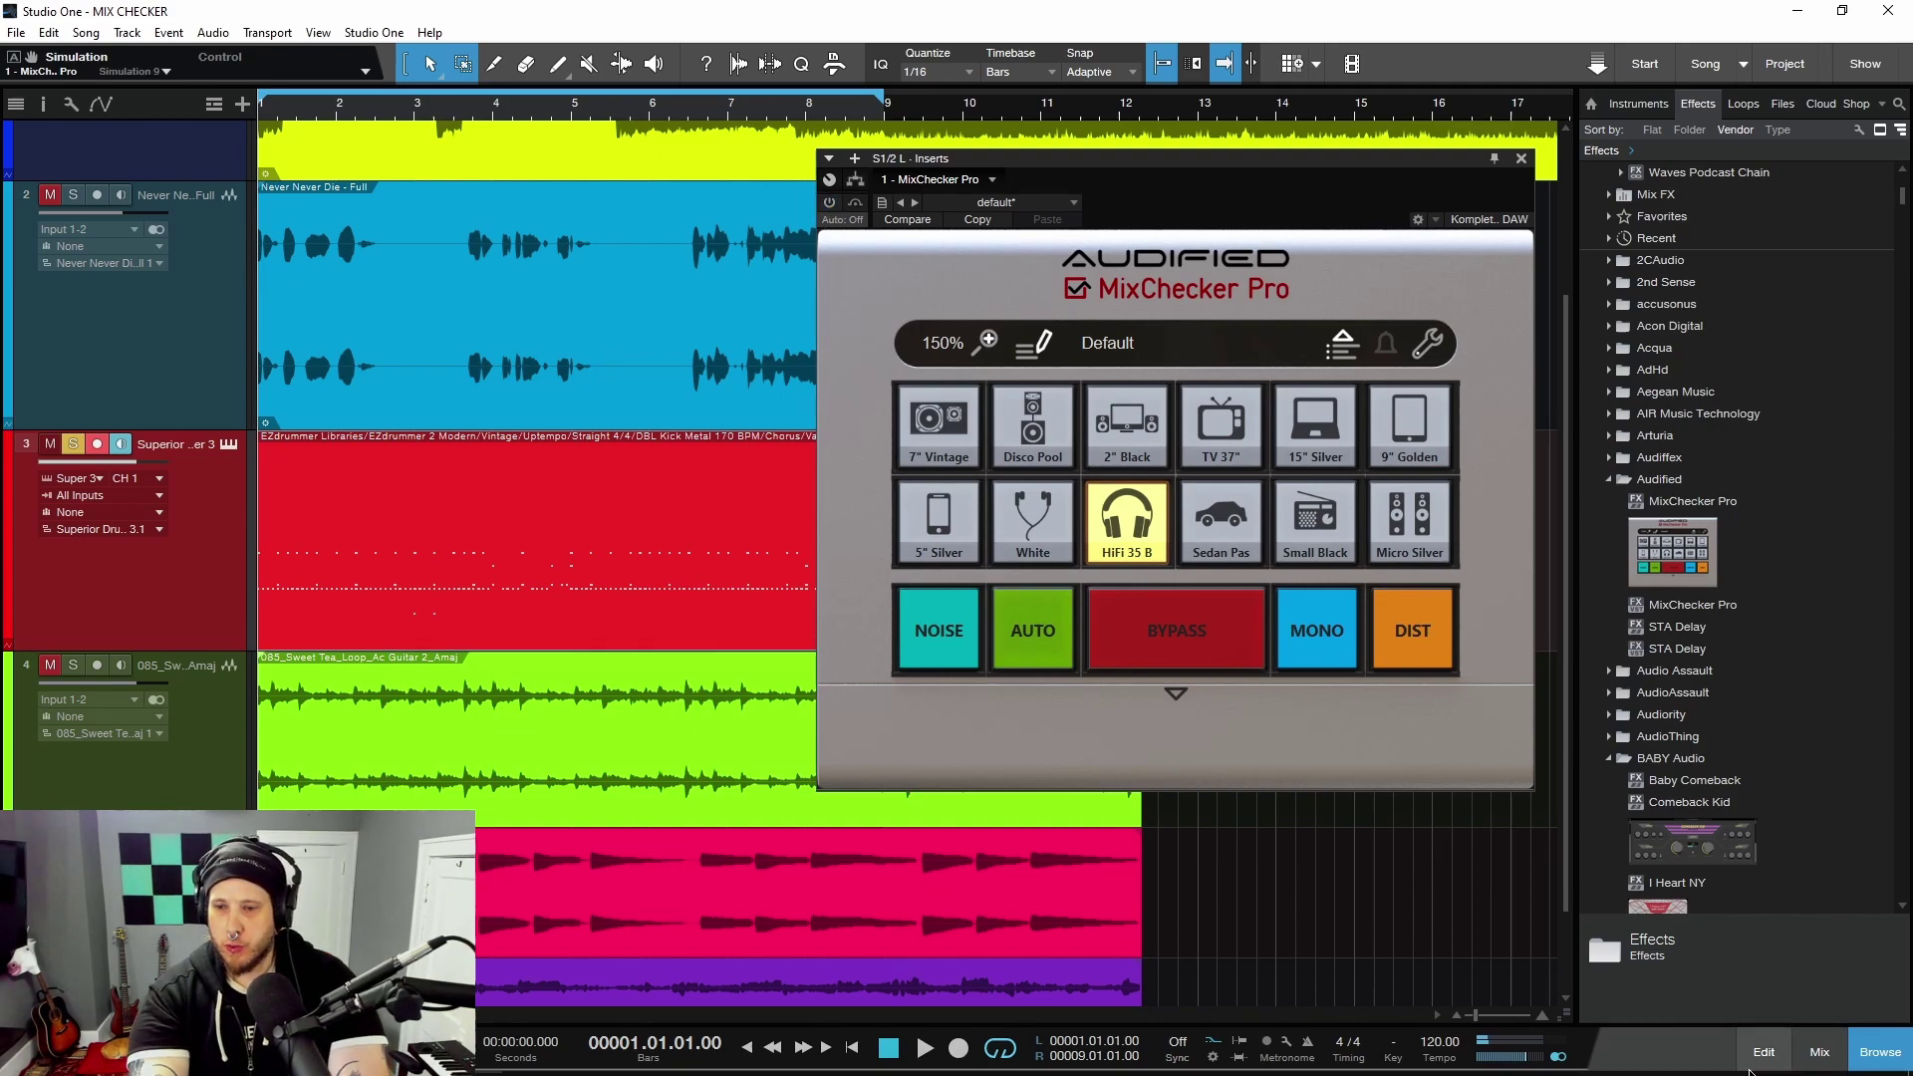
Close the drum track's plug-in window and open MixChecker Pro on the Main channel with its bypass off
{"action": "left_click", "coordinate": [1820, 1053]}
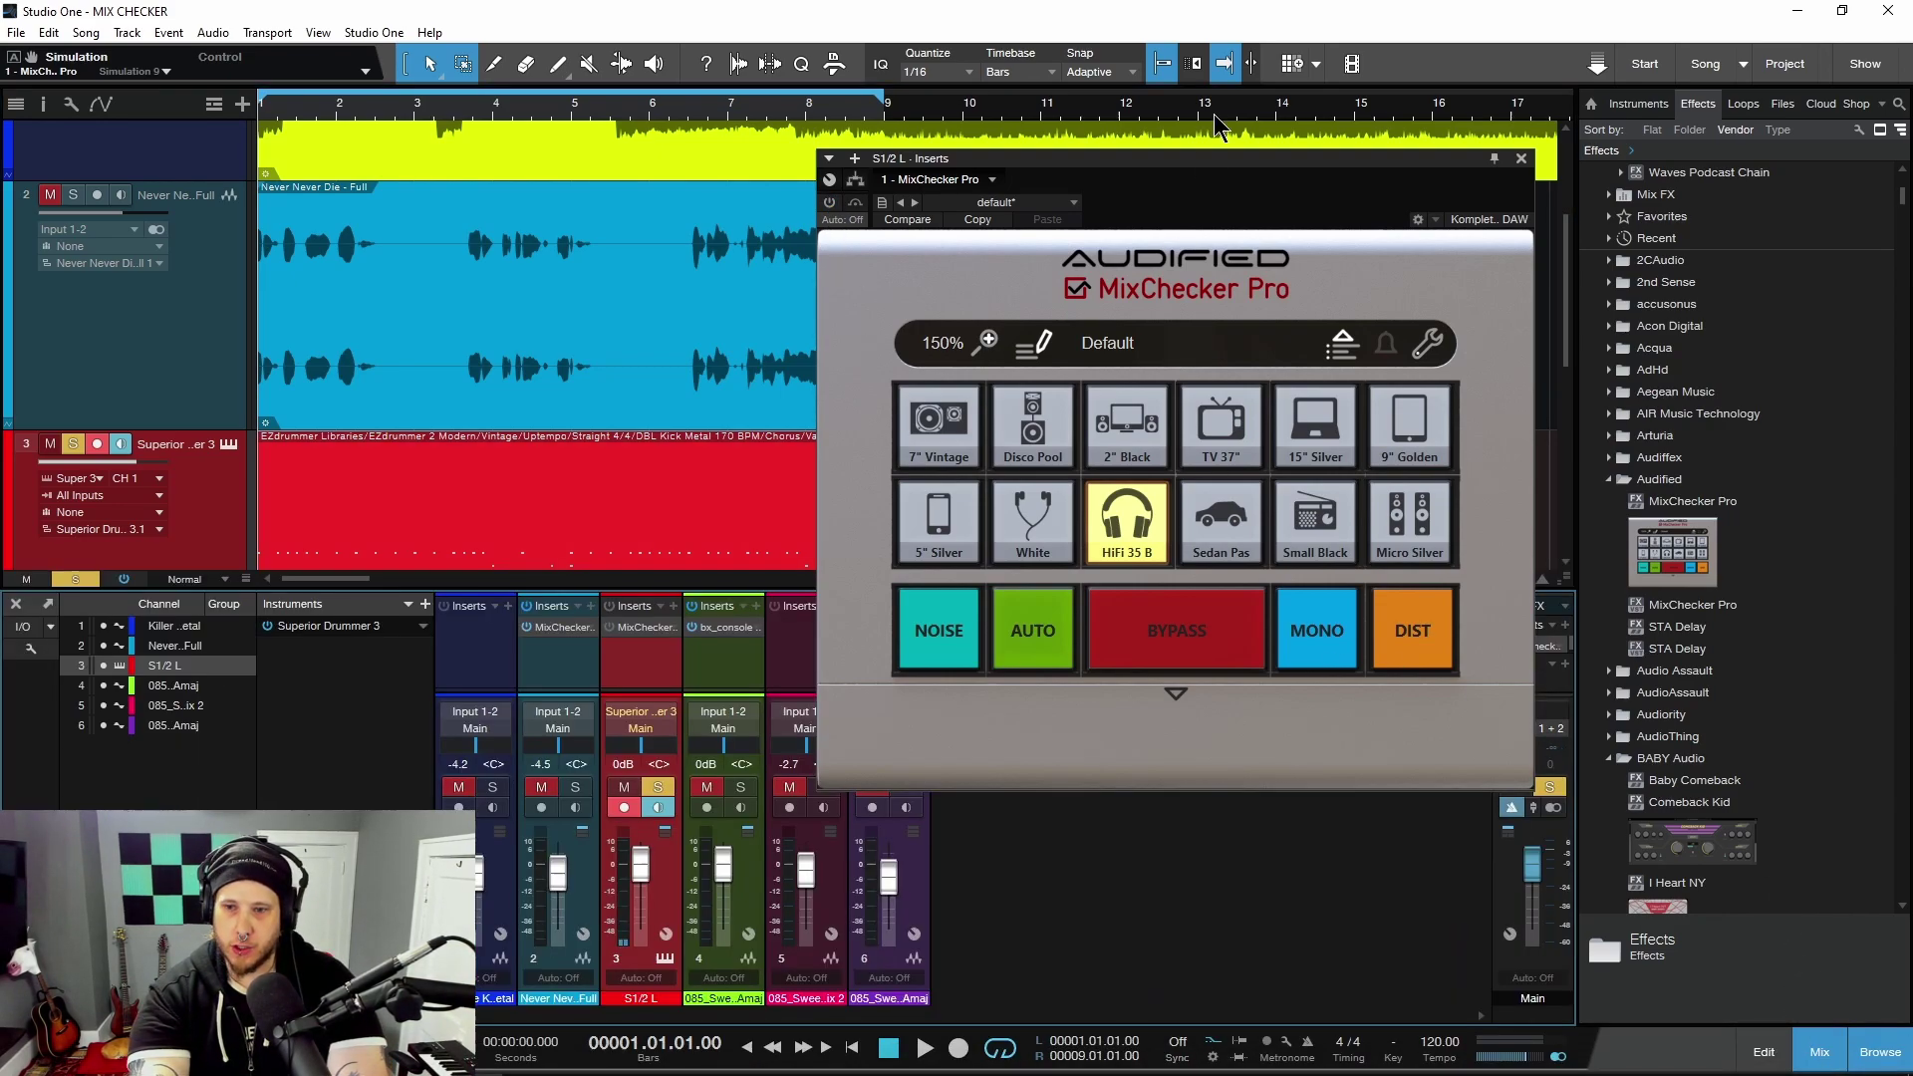
{"action": "left_click", "coordinate": [1521, 158]}
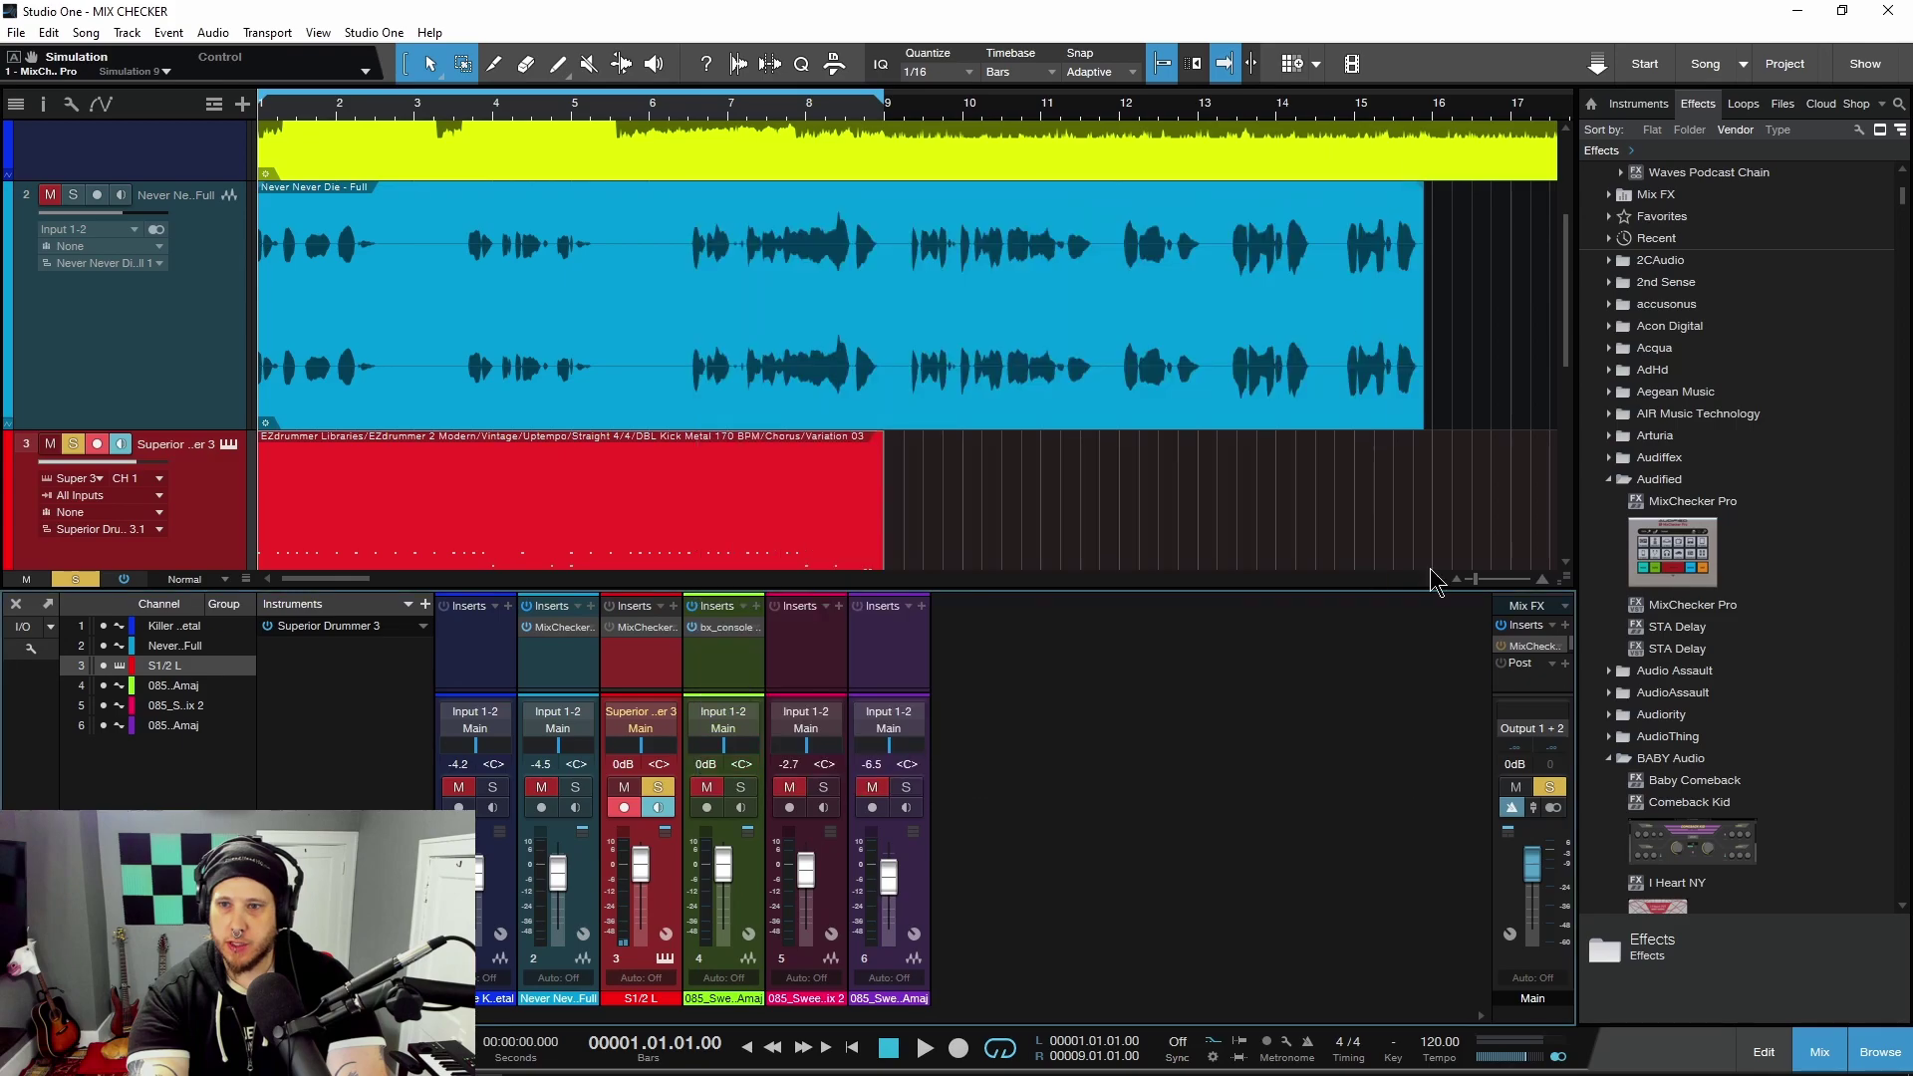
{"action": "left_click", "coordinate": [1534, 647]}
{"action": "key", "text": "F3"}
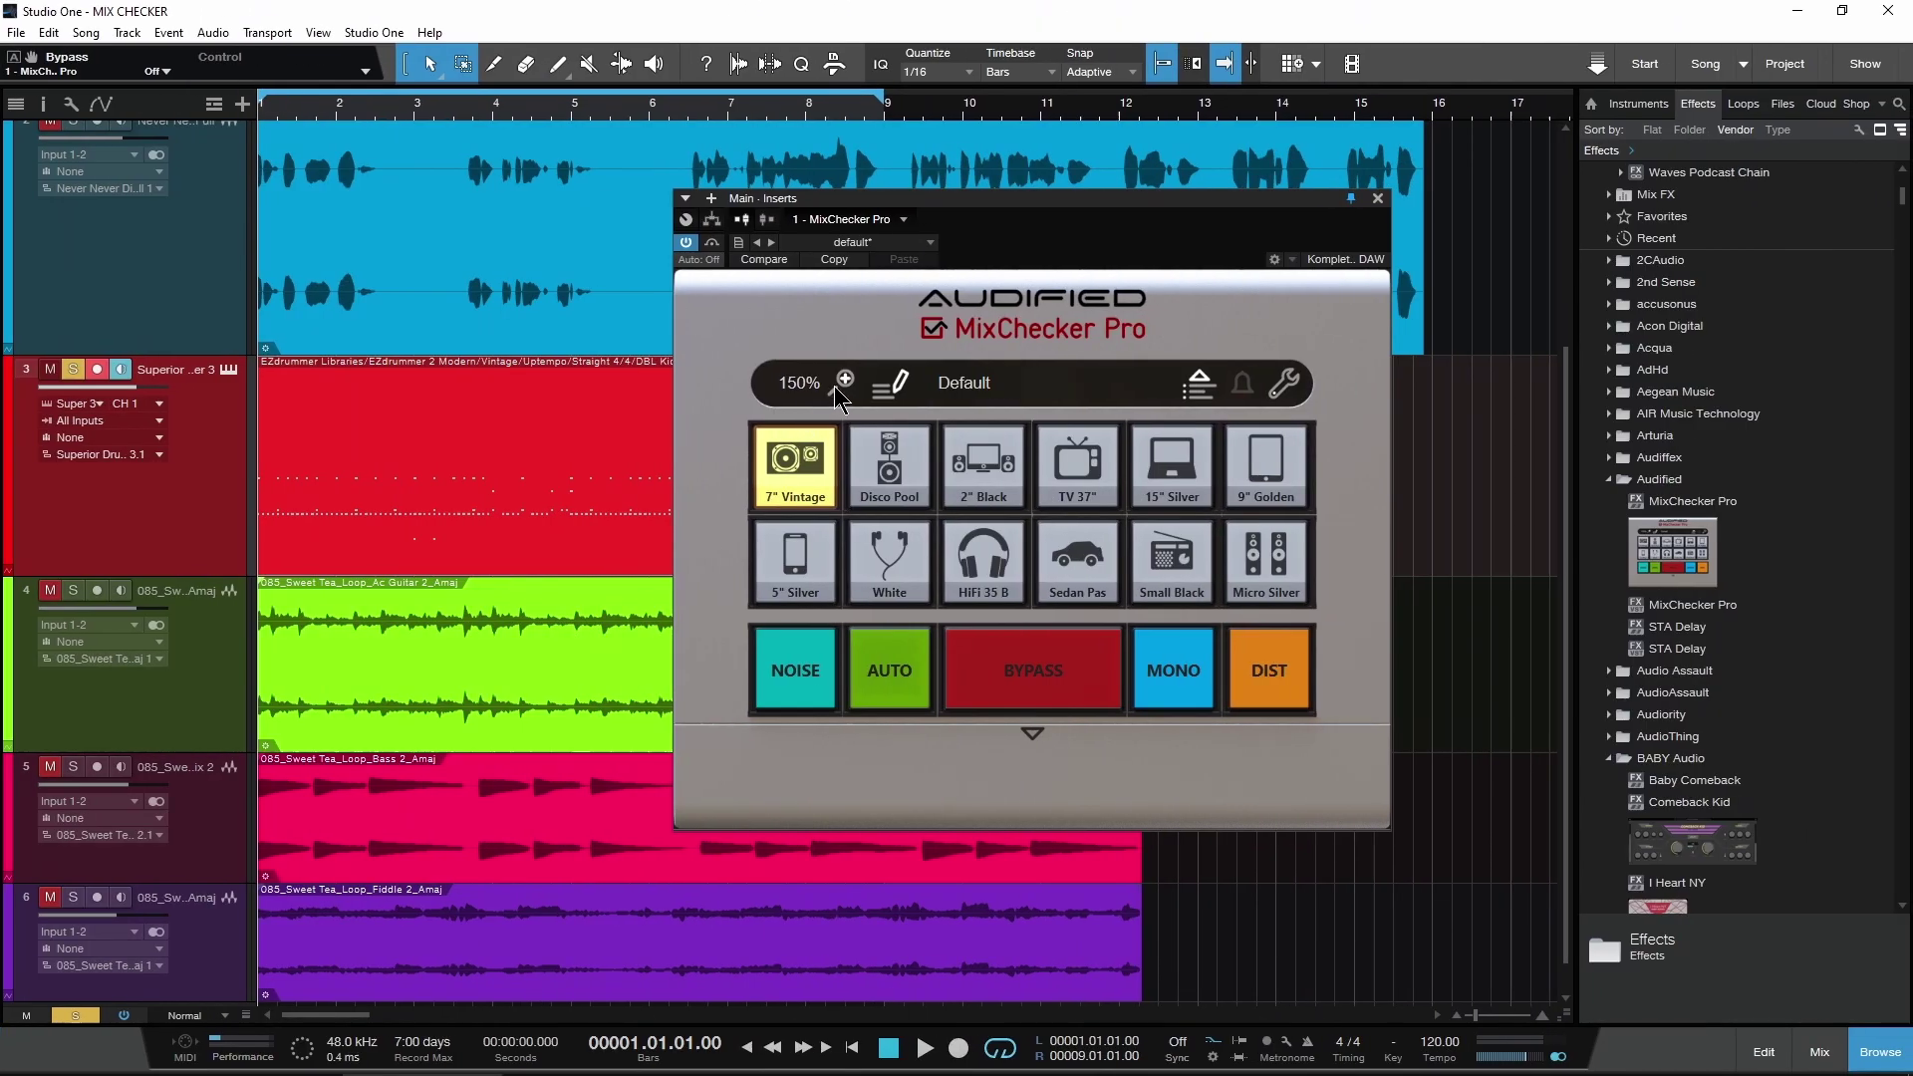
Try the MixChecker Pro interface at 100% and 200% size and return it to 150%
{"action": "left_click", "coordinate": [843, 384]}
{"action": "left_click", "coordinate": [813, 445]}
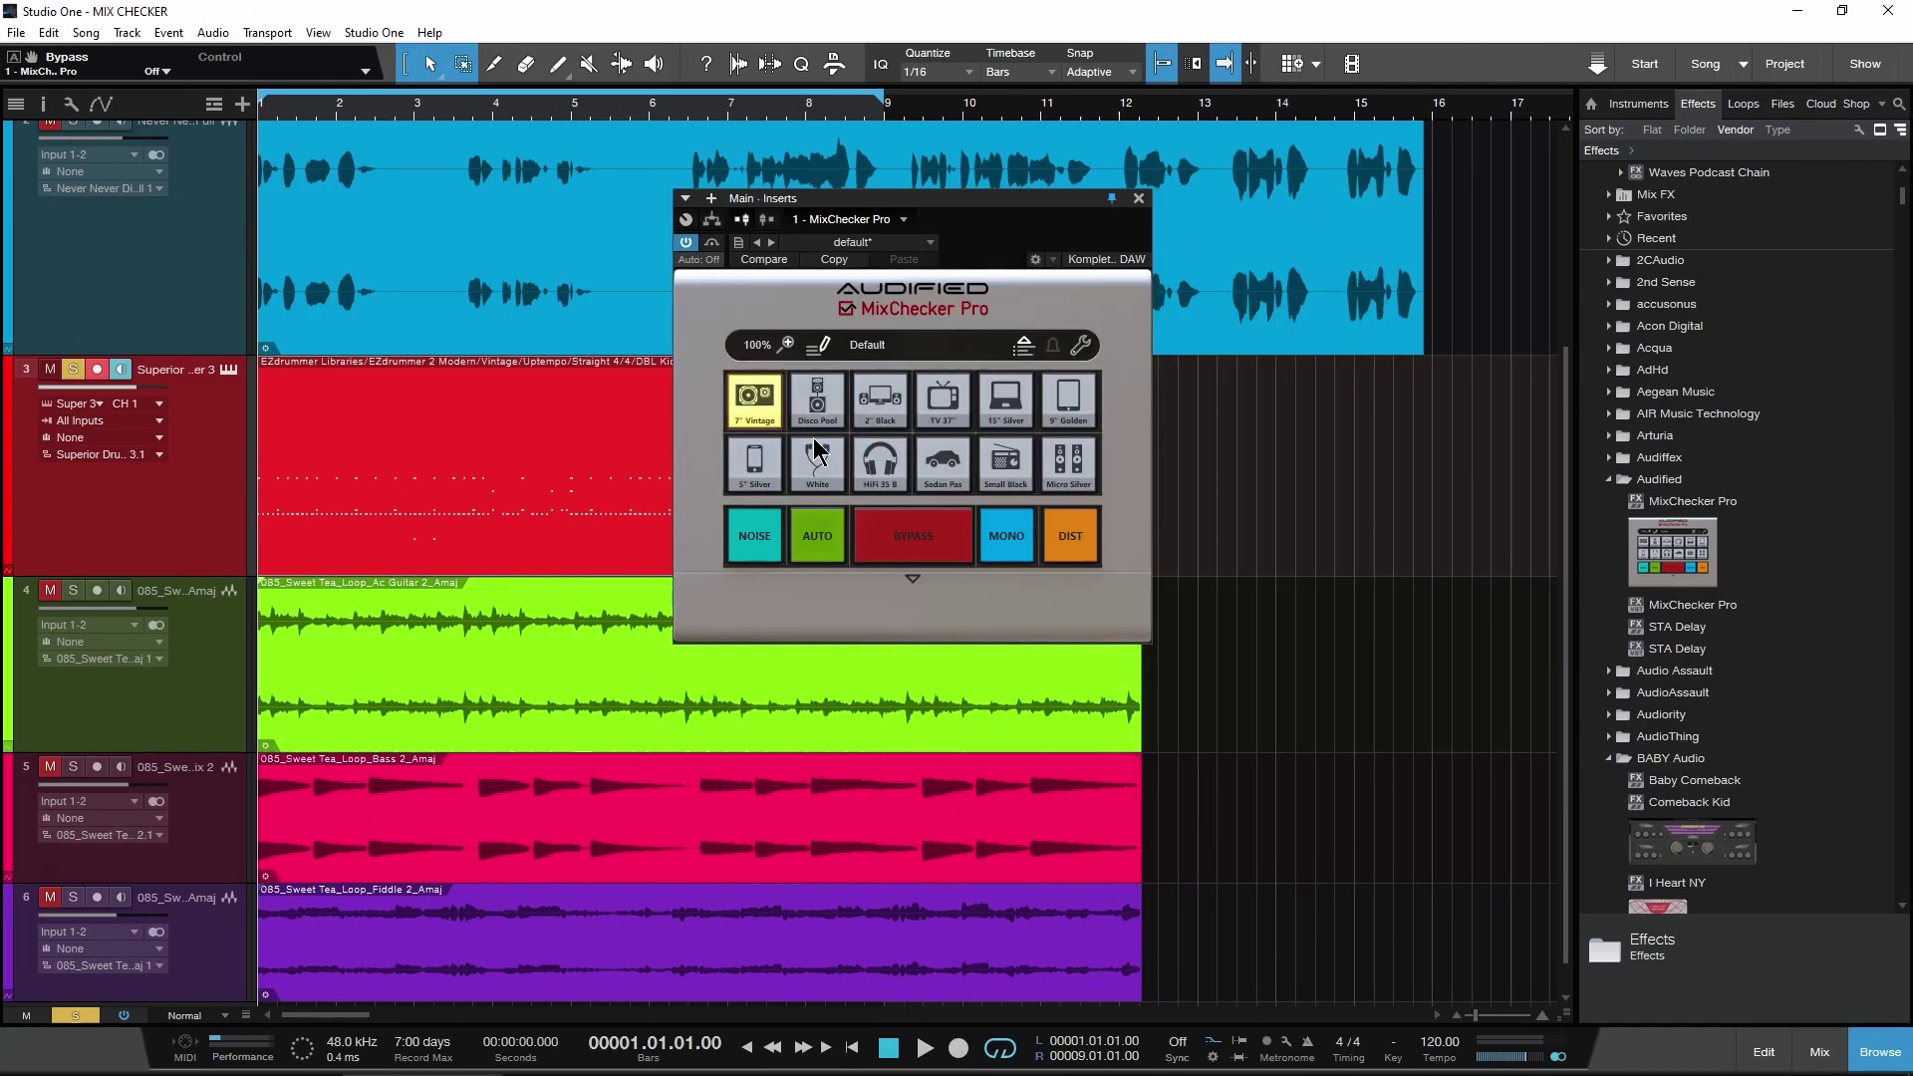
{"action": "left_click_drag", "start_coordinate": [932, 209], "coordinate": [972, 230]}
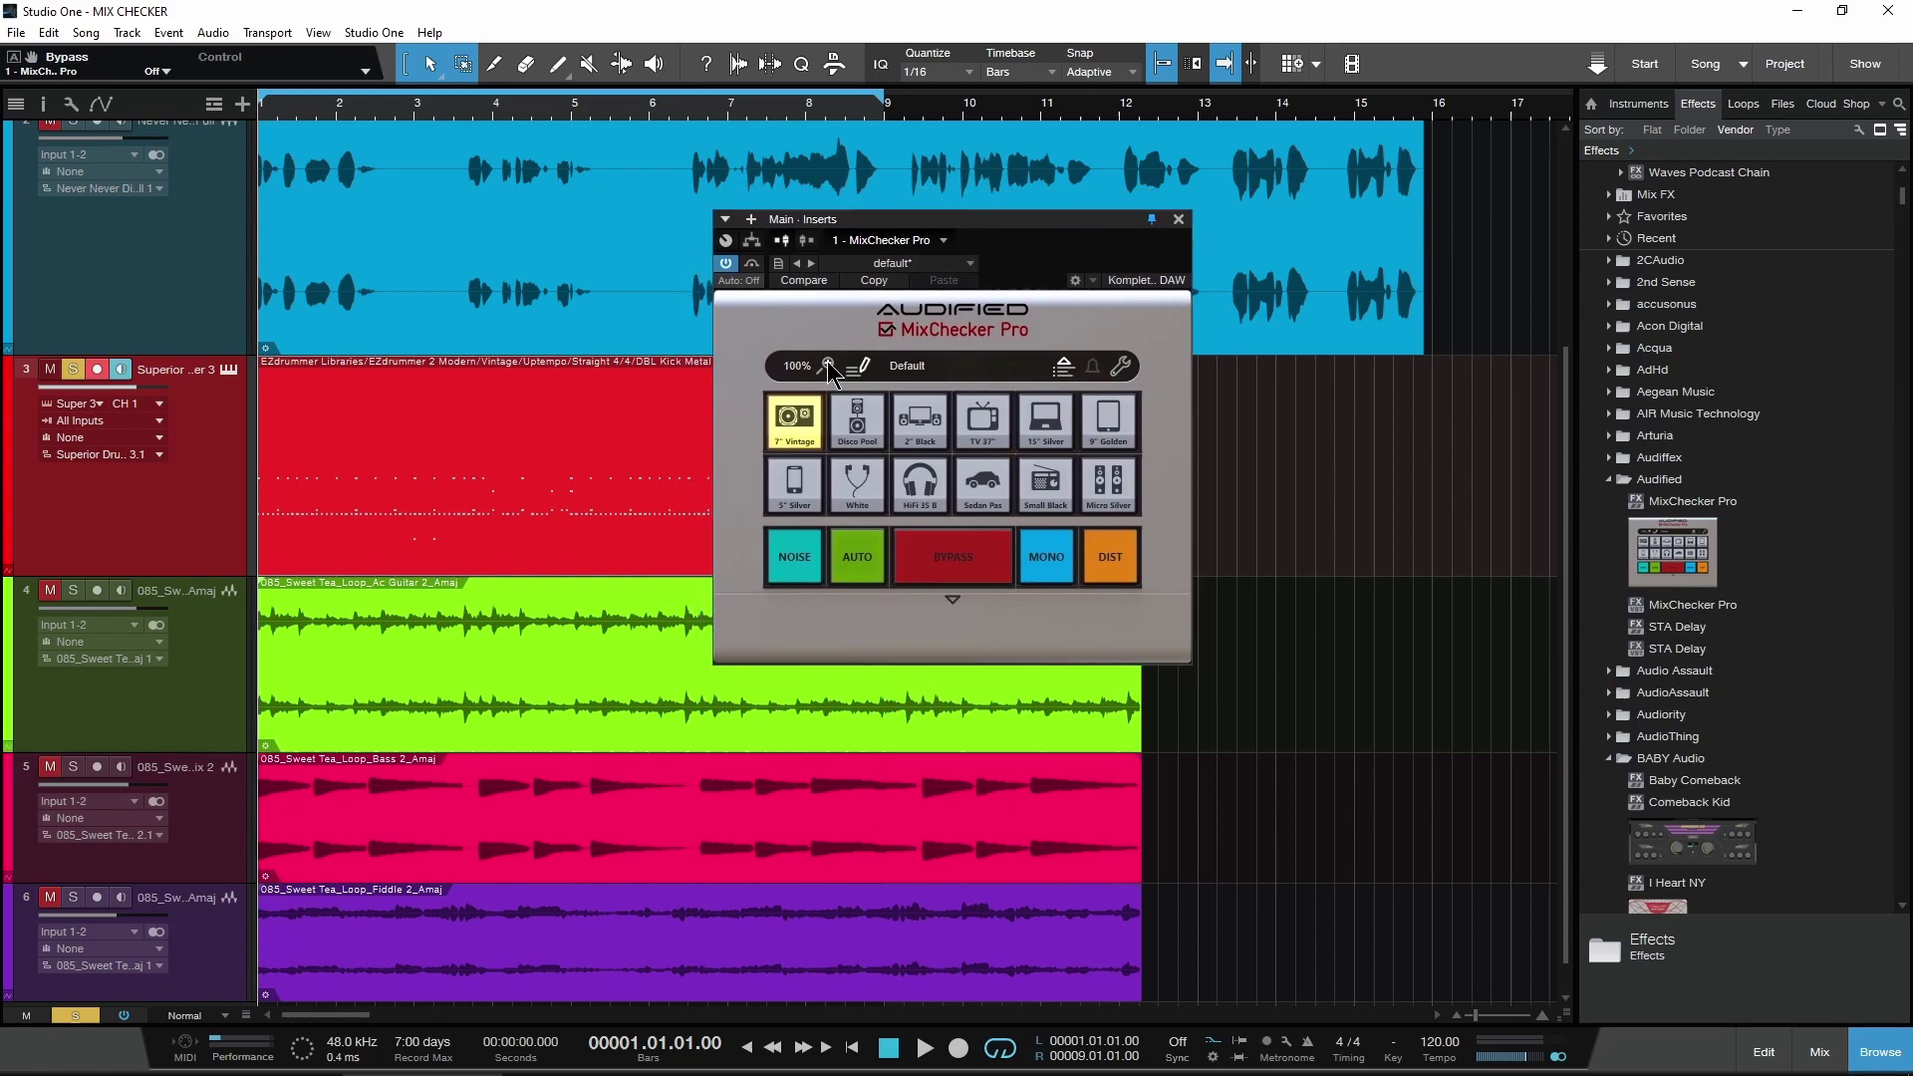
{"action": "left_click", "coordinate": [830, 371]}
{"action": "left_click", "coordinate": [803, 464]}
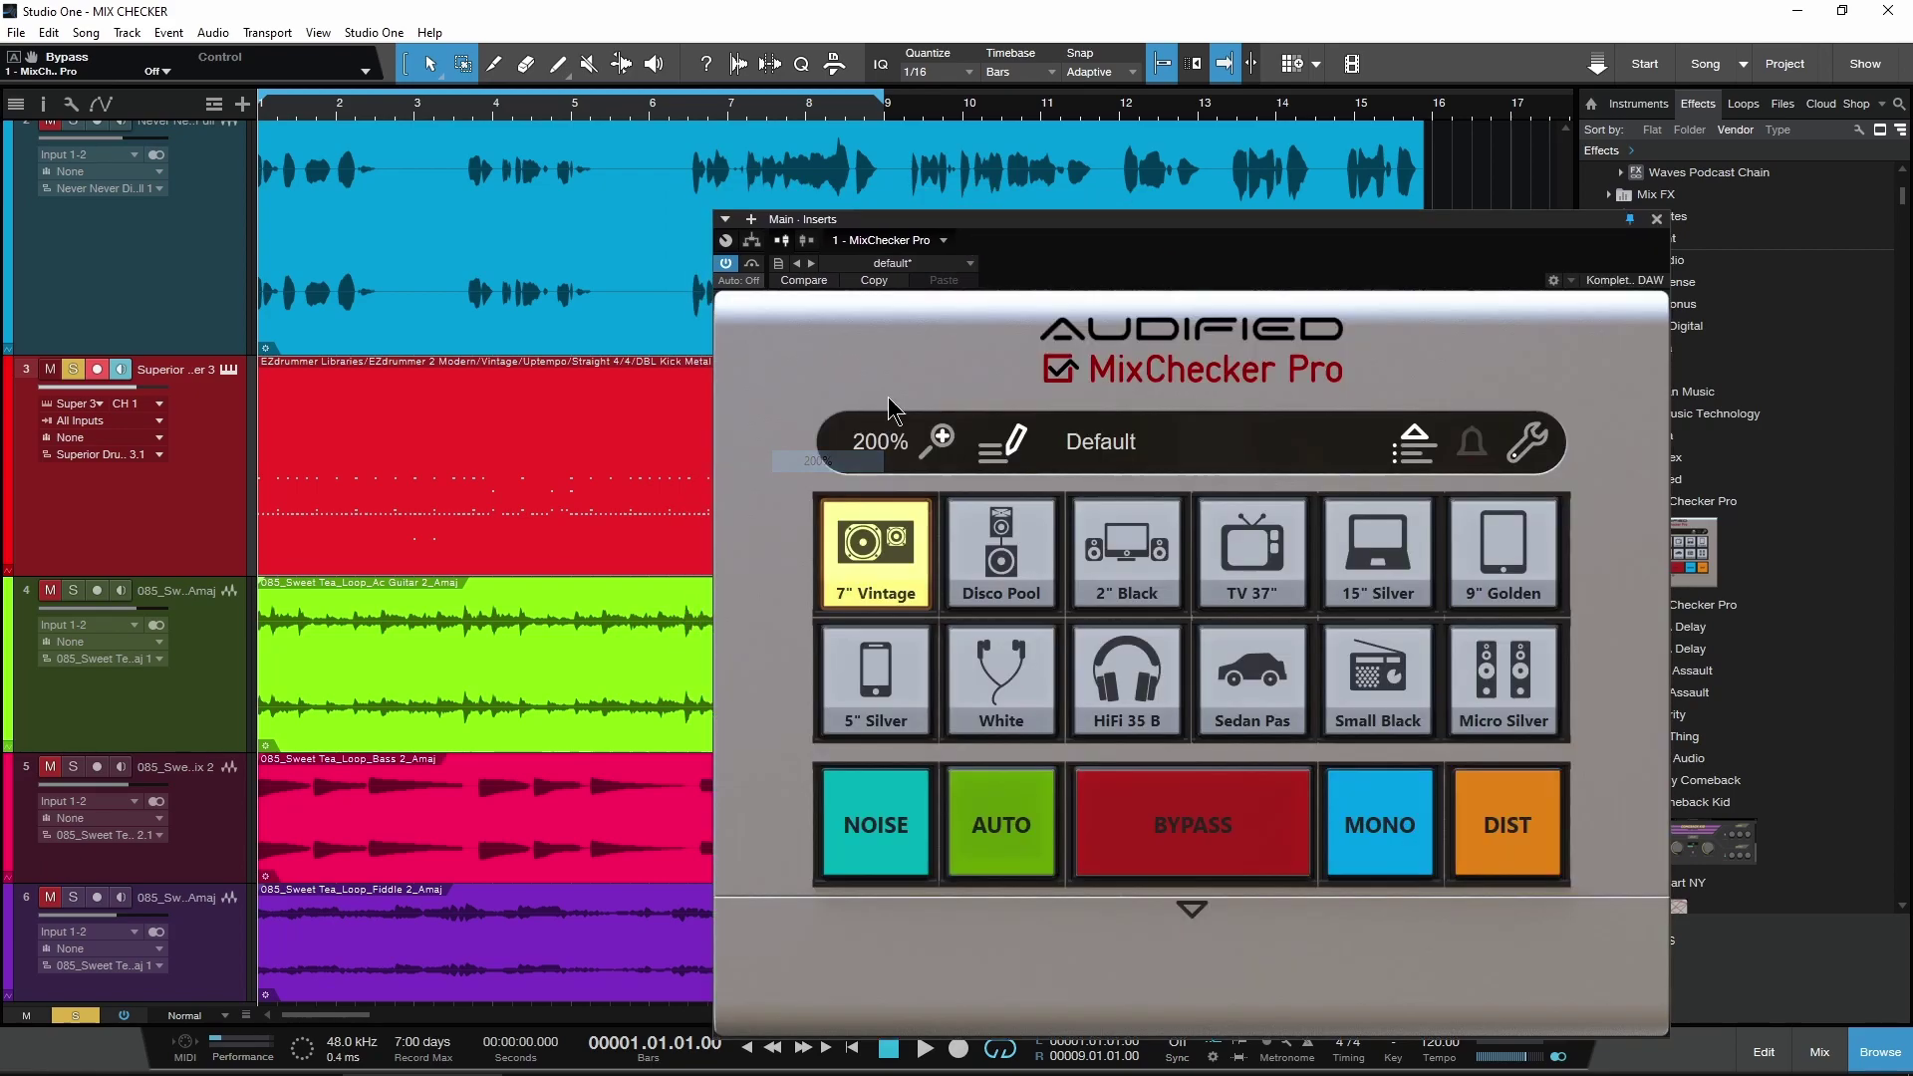
{"action": "left_click", "coordinate": [944, 461]}
{"action": "left_click", "coordinate": [876, 528]}
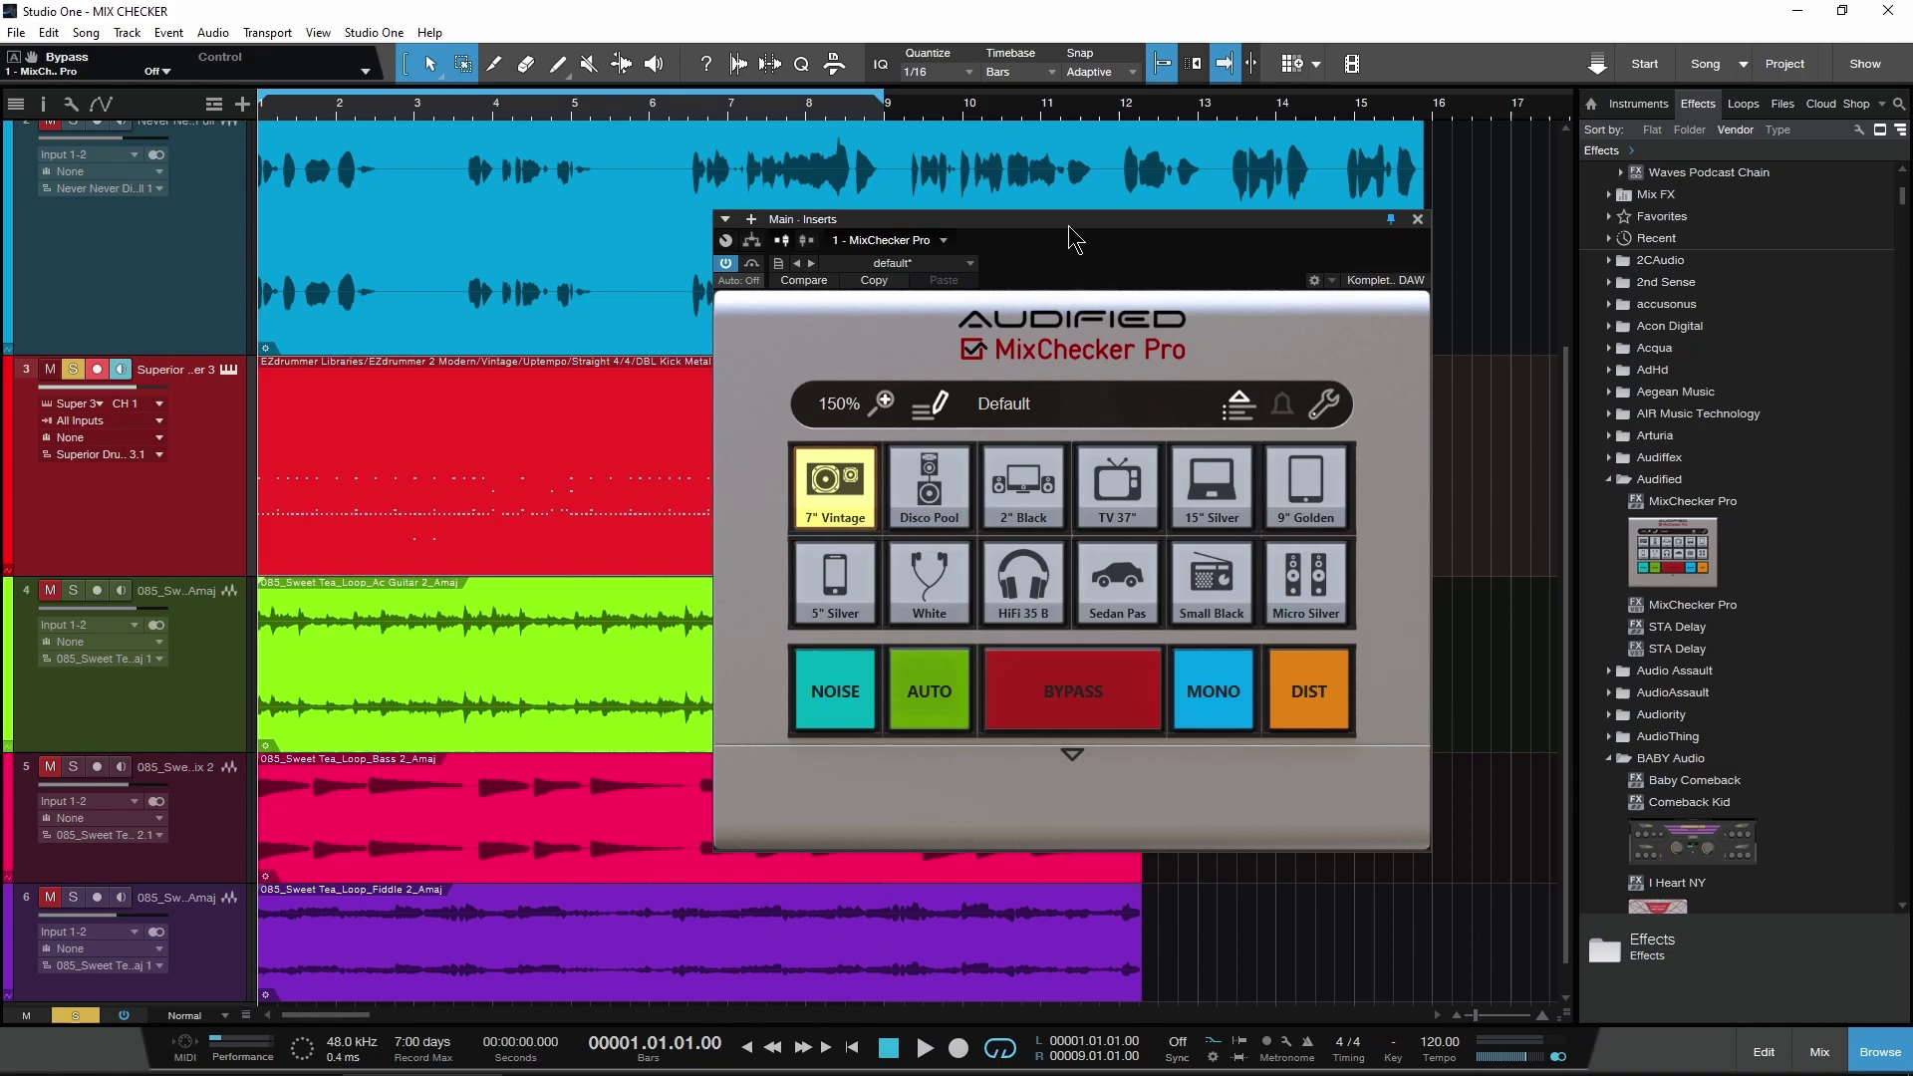
{"action": "left_click_drag", "start_coordinate": [1071, 239], "coordinate": [996, 238]}
Open the Default preset for editing and review the 7" Vintage, Disco Pool and 2" Black simulation settings
{"action": "left_click", "coordinate": [853, 409]}
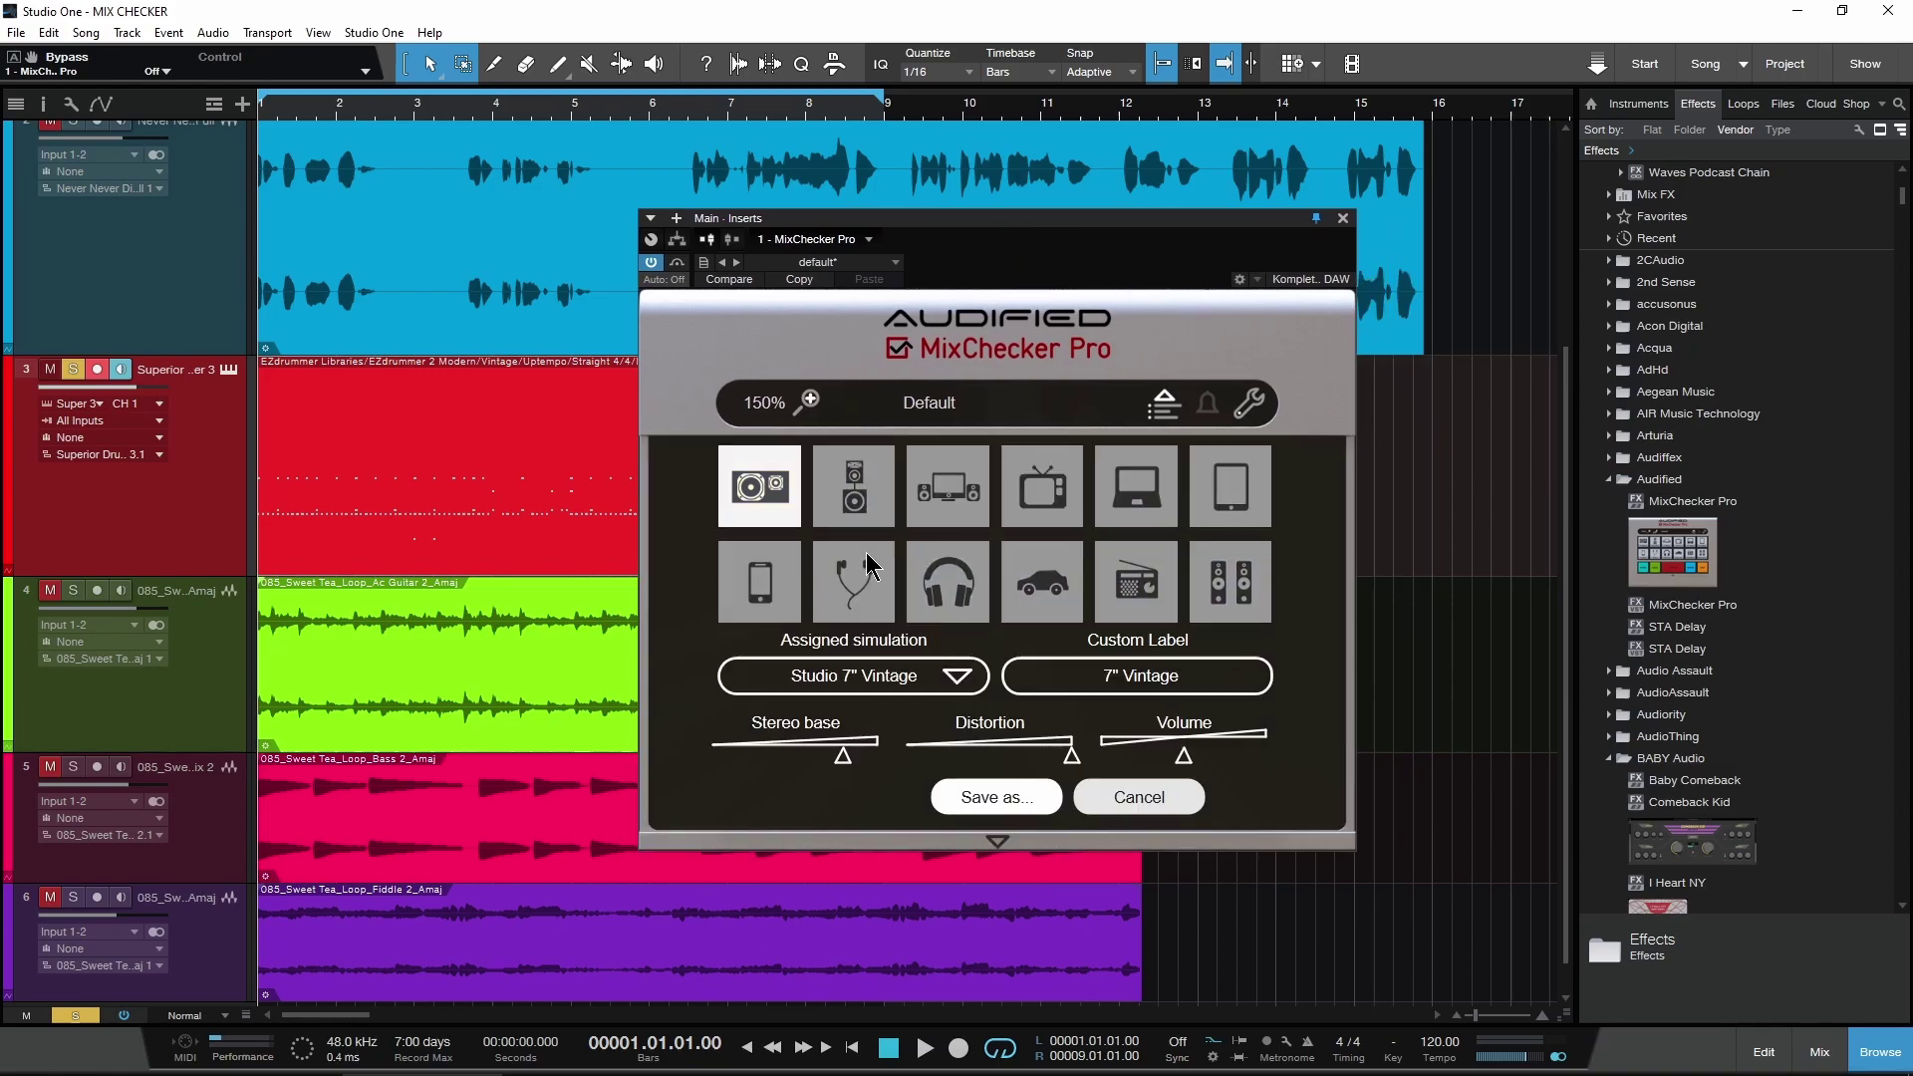
{"action": "left_click", "coordinate": [837, 494]}
{"action": "left_click", "coordinate": [942, 488]}
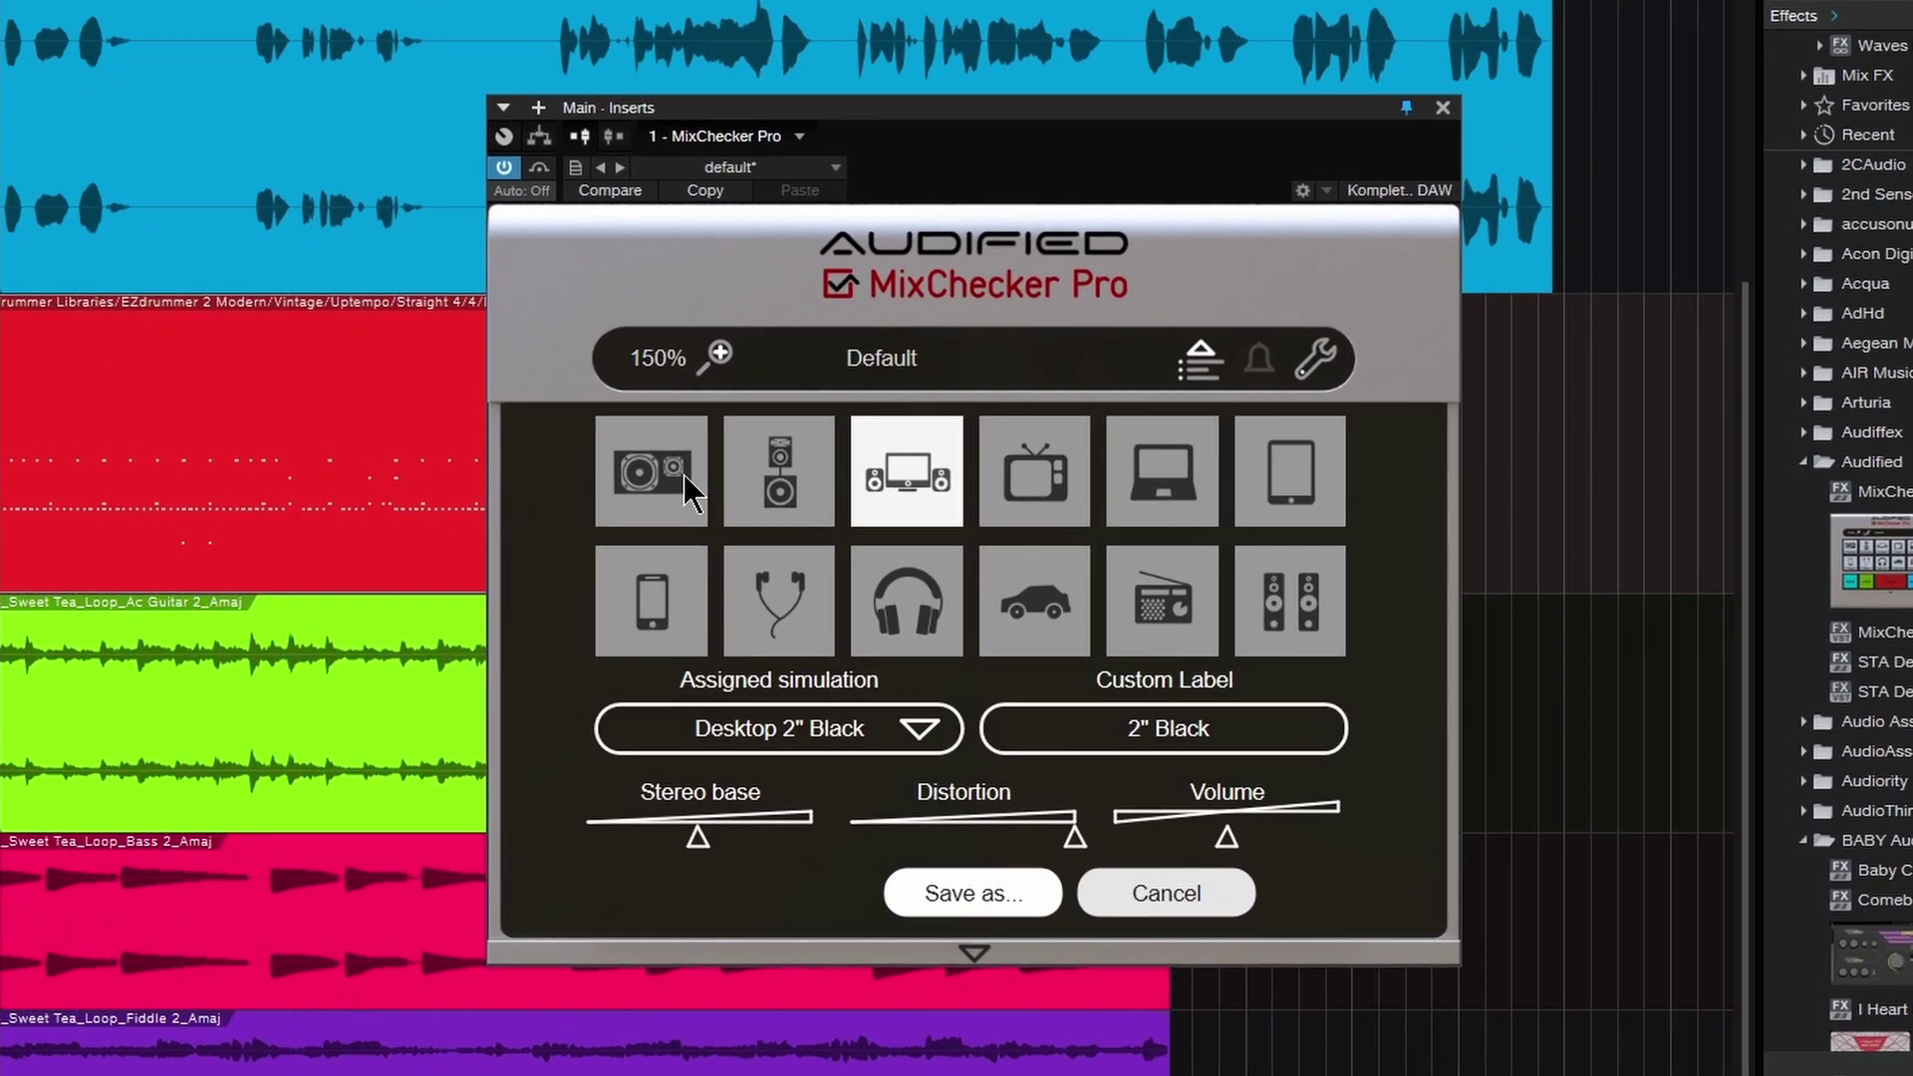
{"action": "left_click", "coordinate": [684, 474]}
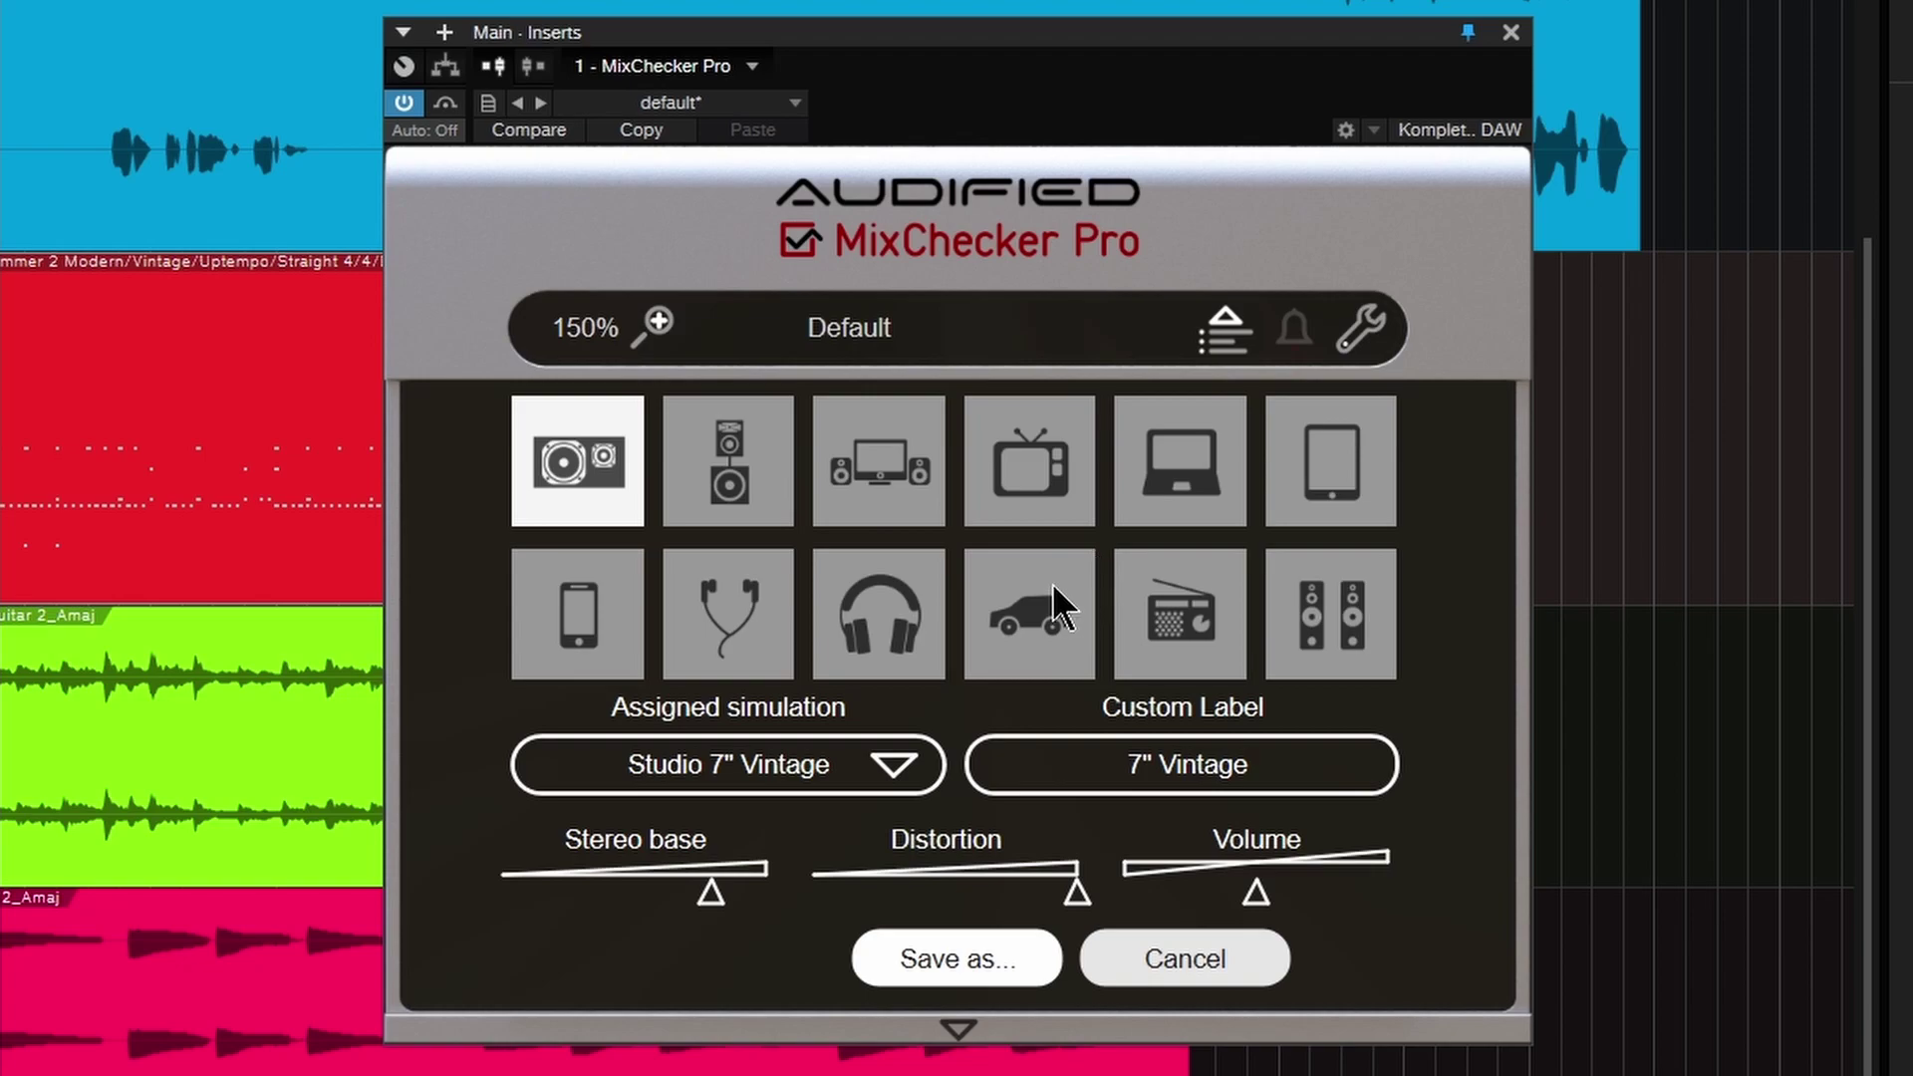
{"action": "left_click", "coordinate": [724, 488]}
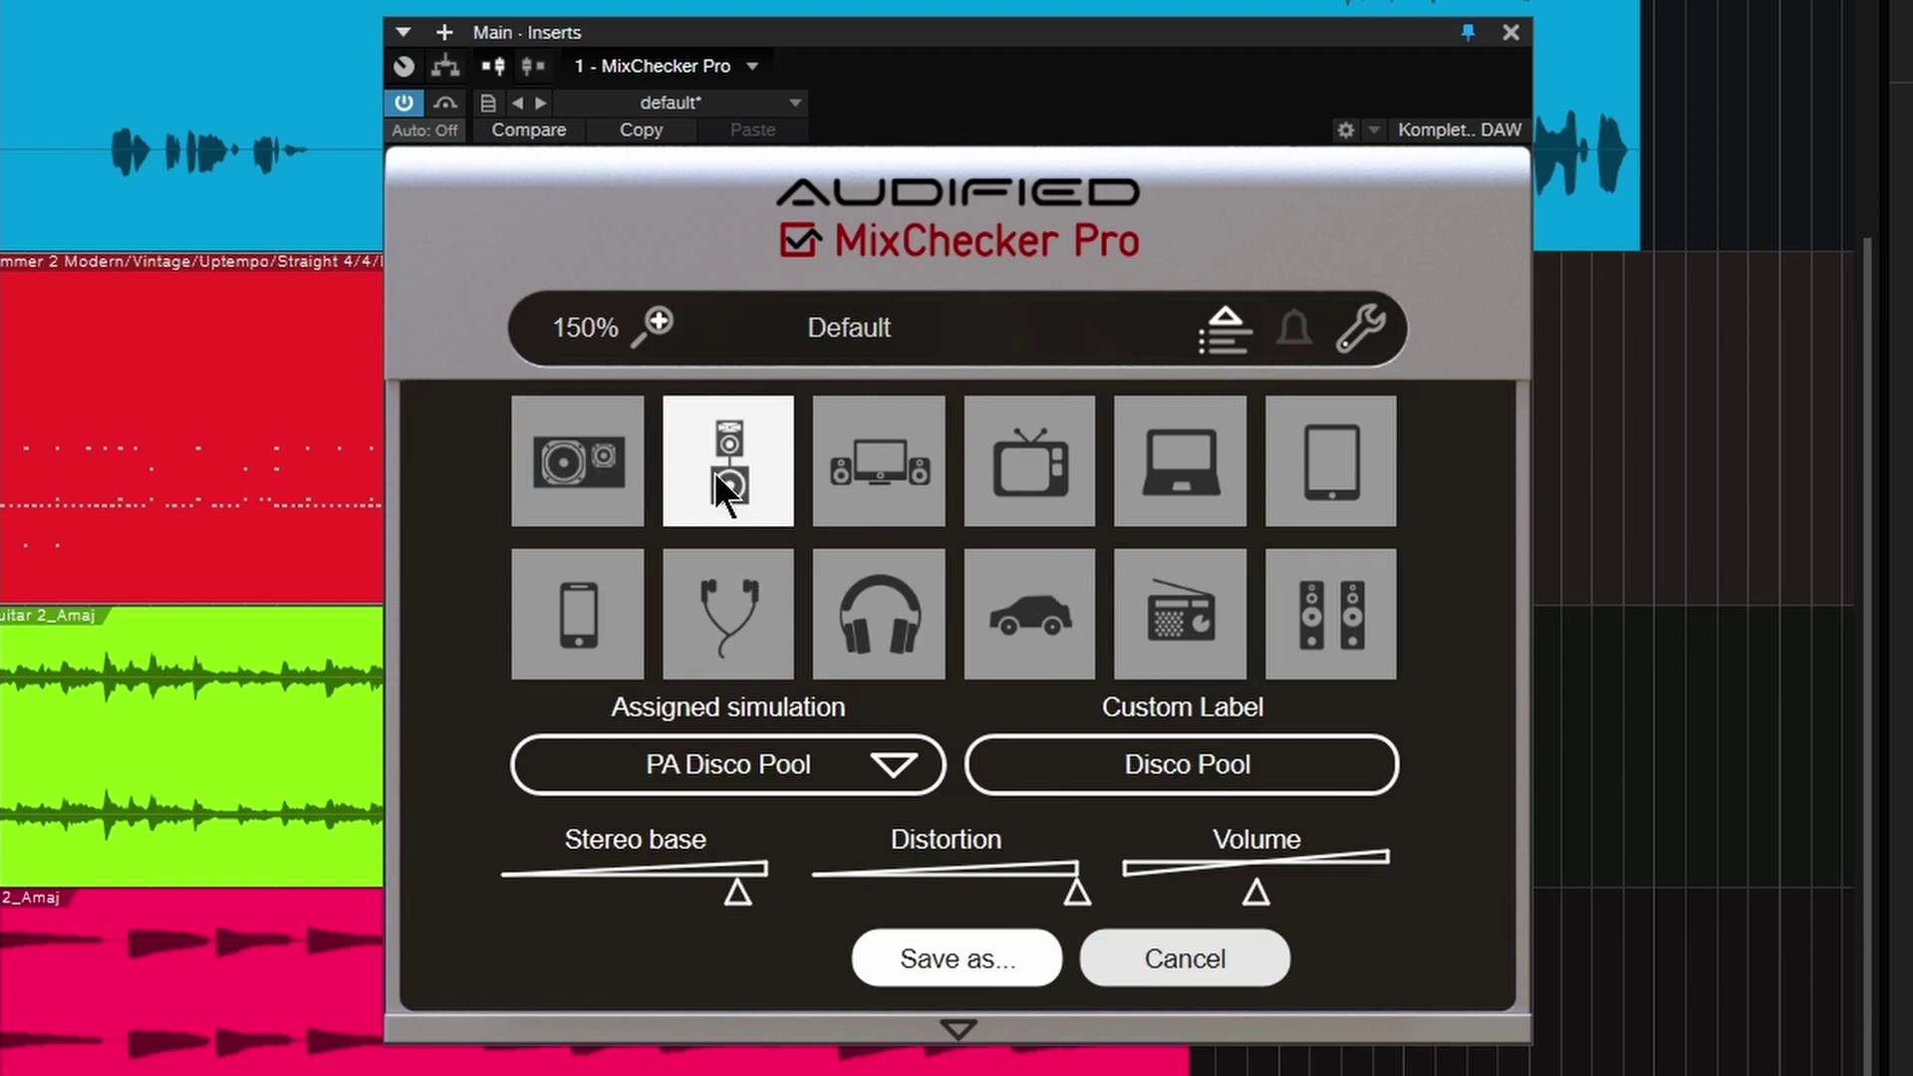
{"action": "left_click", "coordinate": [842, 493]}
Try a 61.7% stereo base, slightly lower distortion and a small volume change on the 2" Black simulation, and discard the edits
{"action": "mouse_move", "coordinate": [638, 902]}
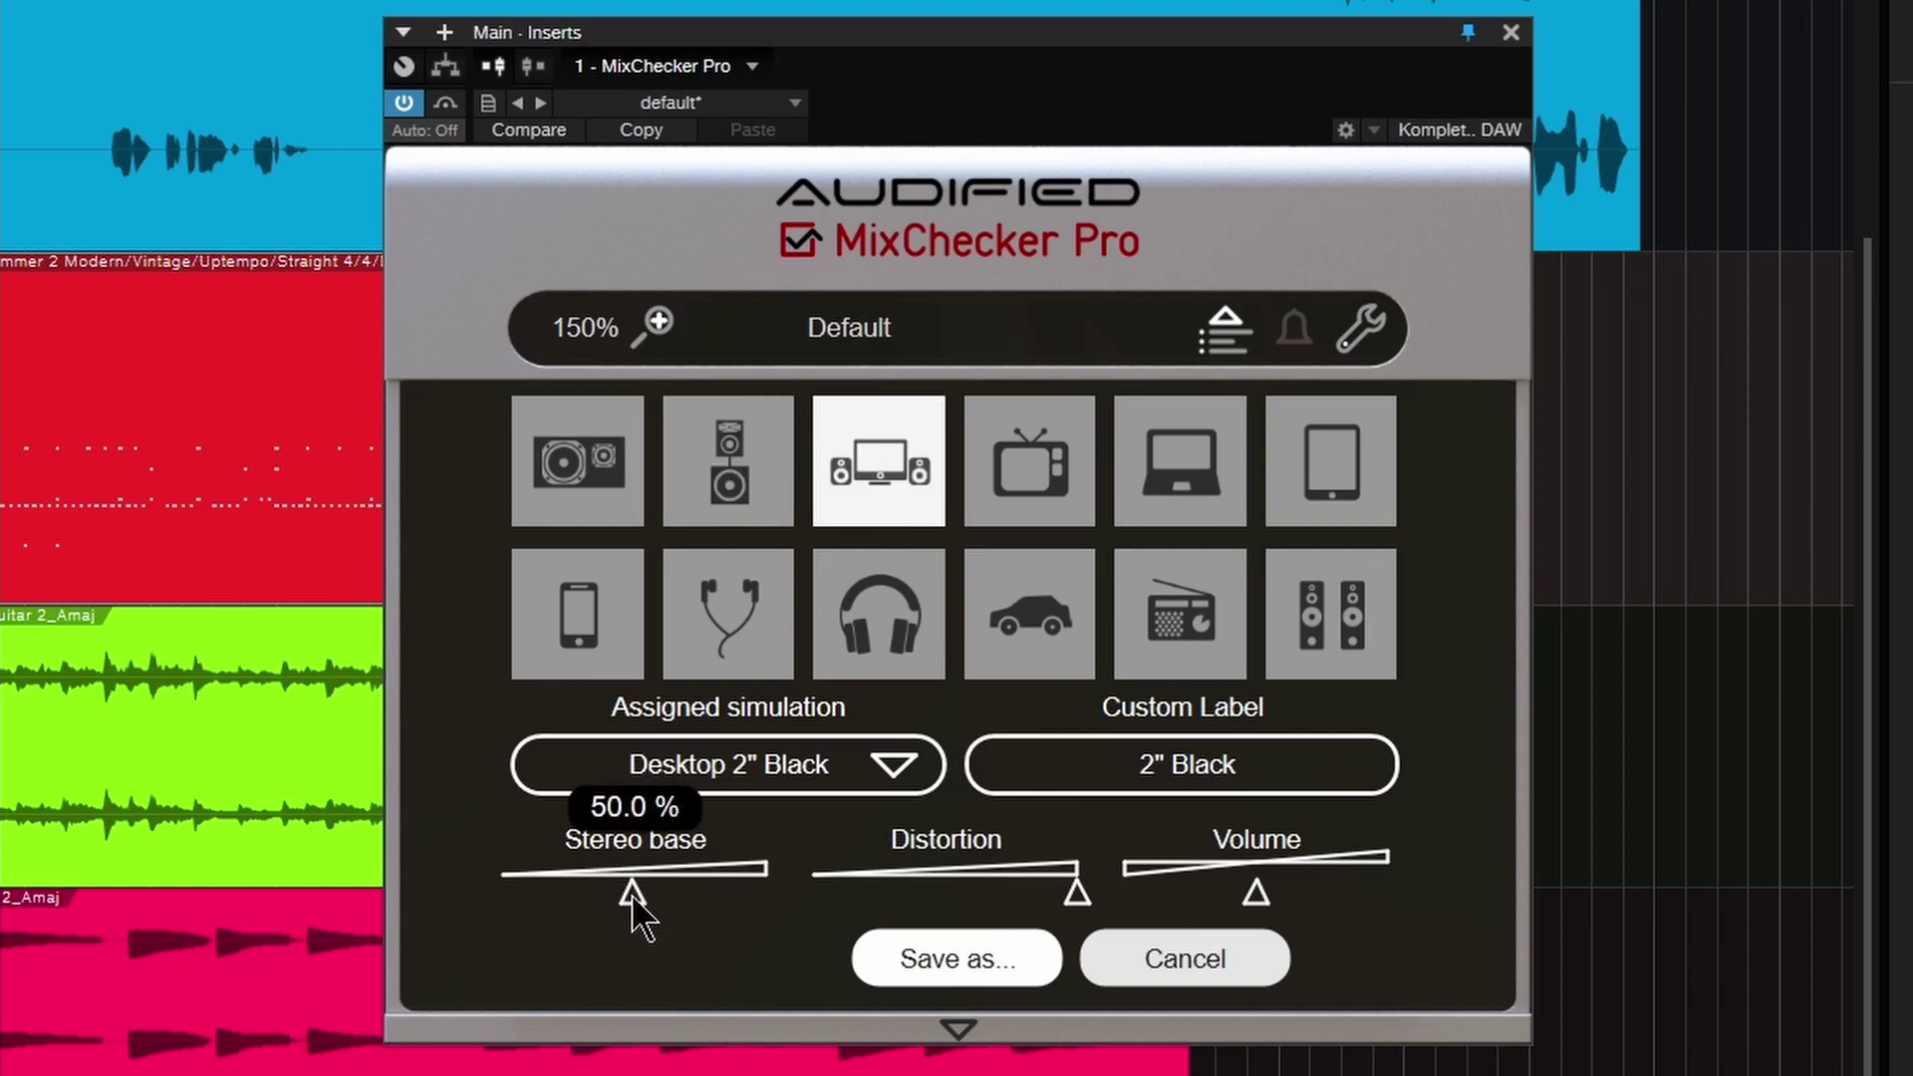
{"action": "mouse_move", "coordinate": [632, 898]}
{"action": "left_mouse_down"}
{"action": "mouse_move", "coordinate": [497, 902]}
{"action": "mouse_move", "coordinate": [782, 906]}
{"action": "mouse_move", "coordinate": [668, 904]}
{"action": "left_mouse_up"}
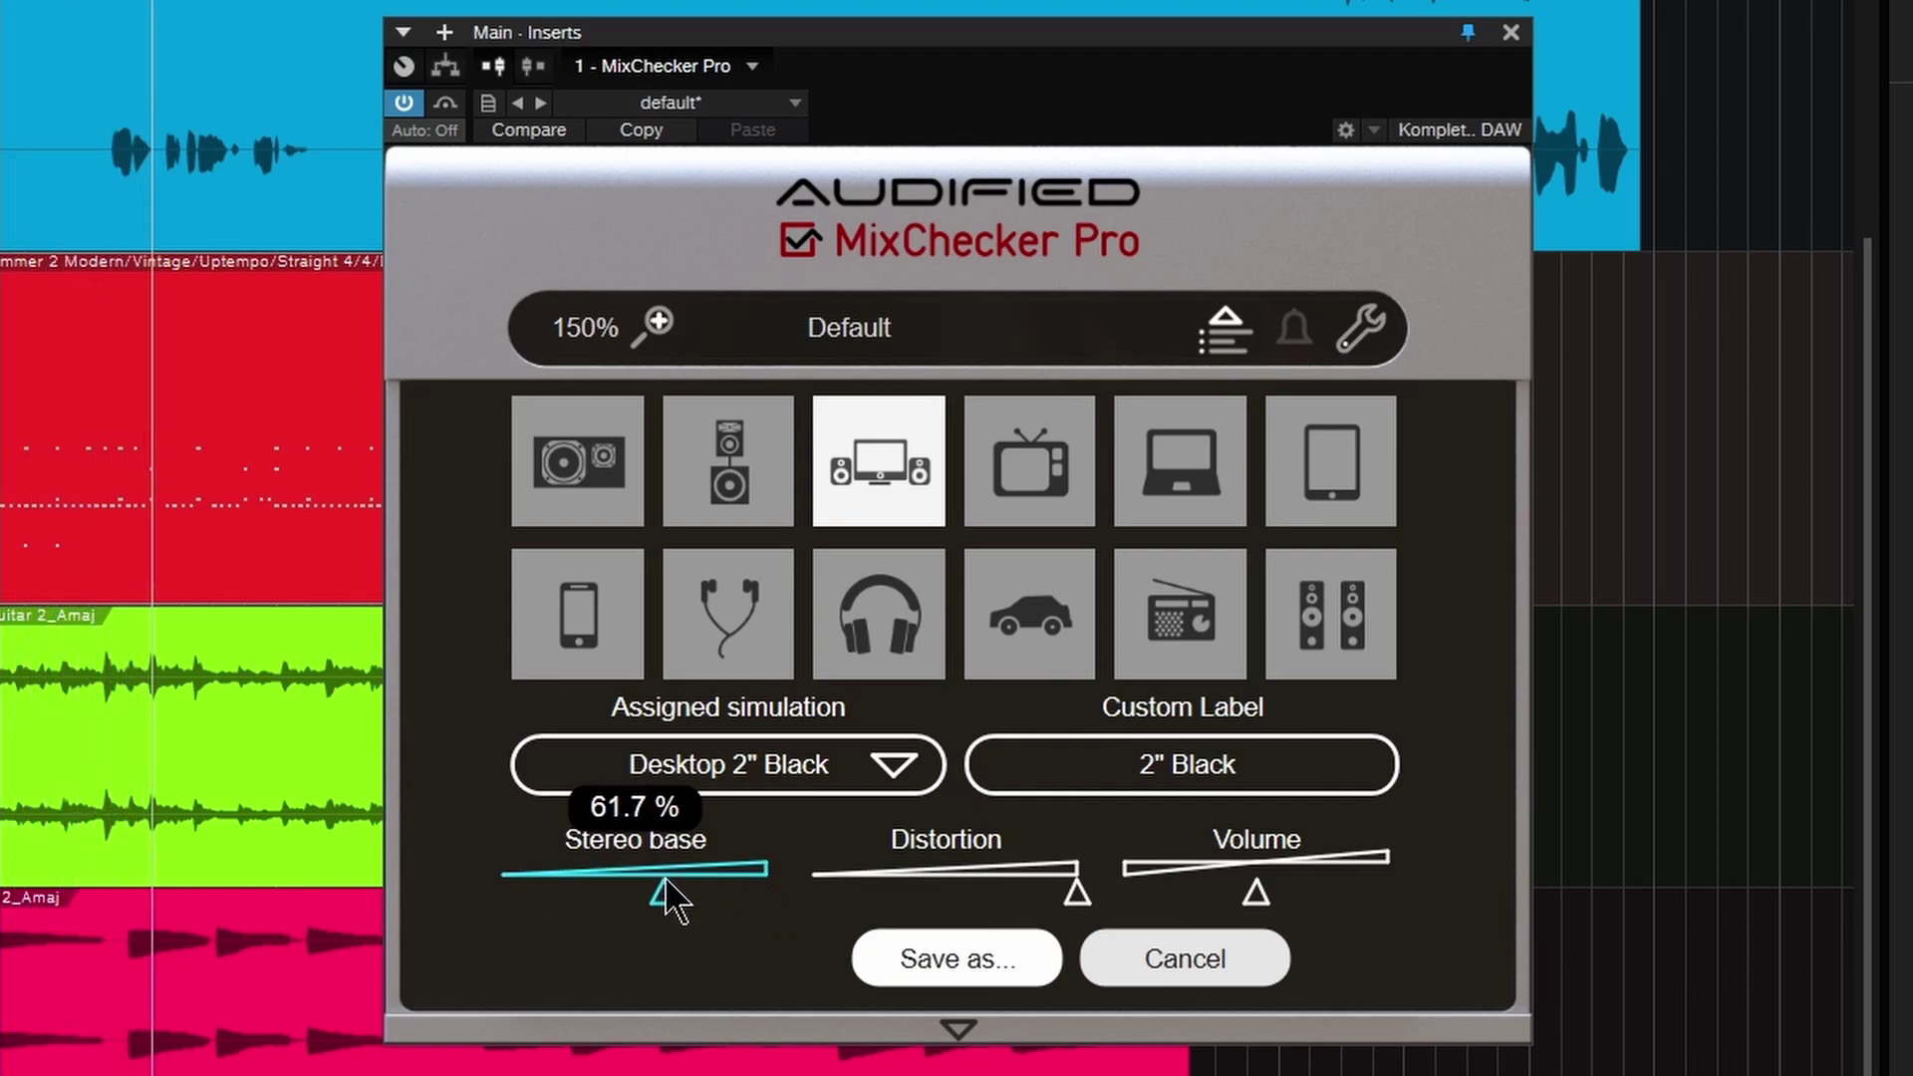
{"action": "mouse_move", "coordinate": [1074, 906]}
{"action": "mouse_move", "coordinate": [1074, 902]}
{"action": "left_mouse_down"}
{"action": "mouse_move", "coordinate": [1049, 900]}
{"action": "mouse_move", "coordinate": [1065, 902]}
{"action": "left_mouse_up"}
{"action": "mouse_move", "coordinate": [1251, 909]}
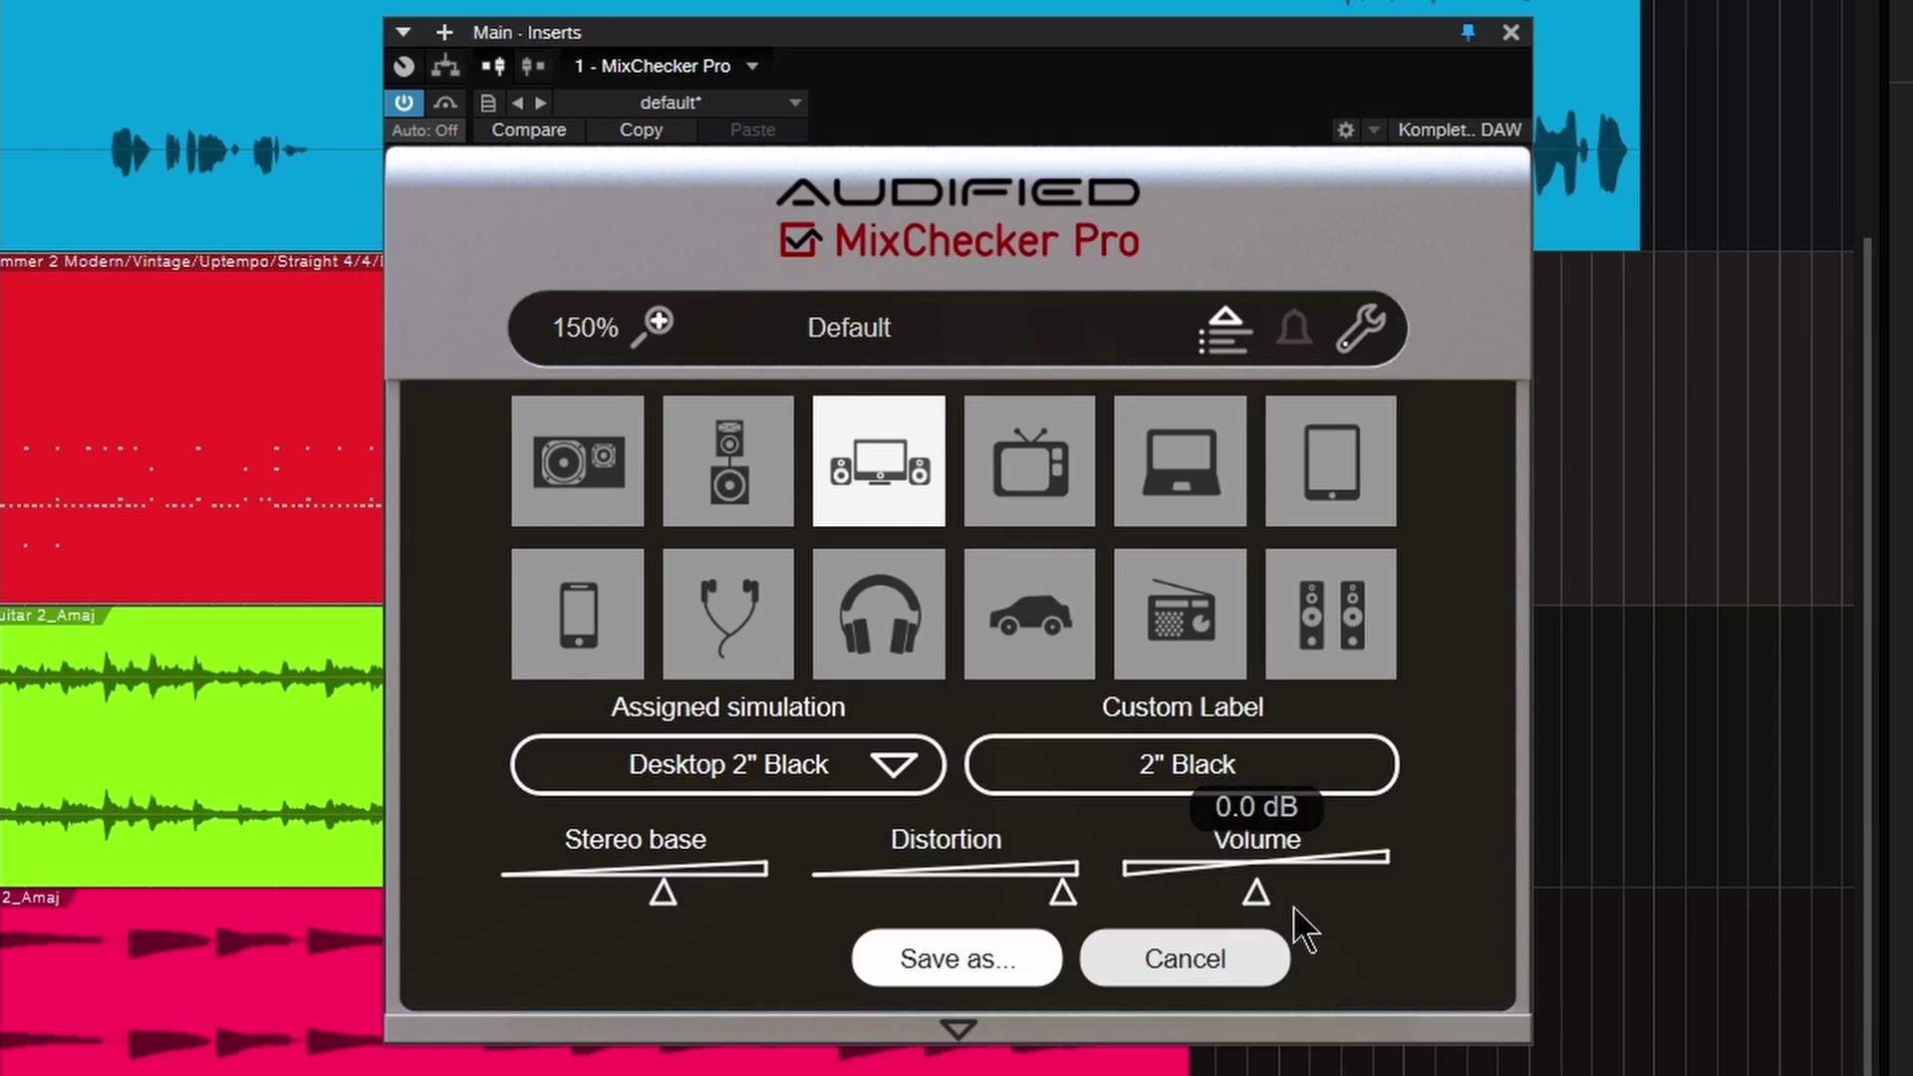
{"action": "mouse_move", "coordinate": [1257, 898]}
{"action": "left_mouse_down"}
{"action": "mouse_move", "coordinate": [1347, 899]}
{"action": "mouse_move", "coordinate": [1213, 901]}
{"action": "mouse_move", "coordinate": [1259, 889]}
{"action": "left_mouse_up"}
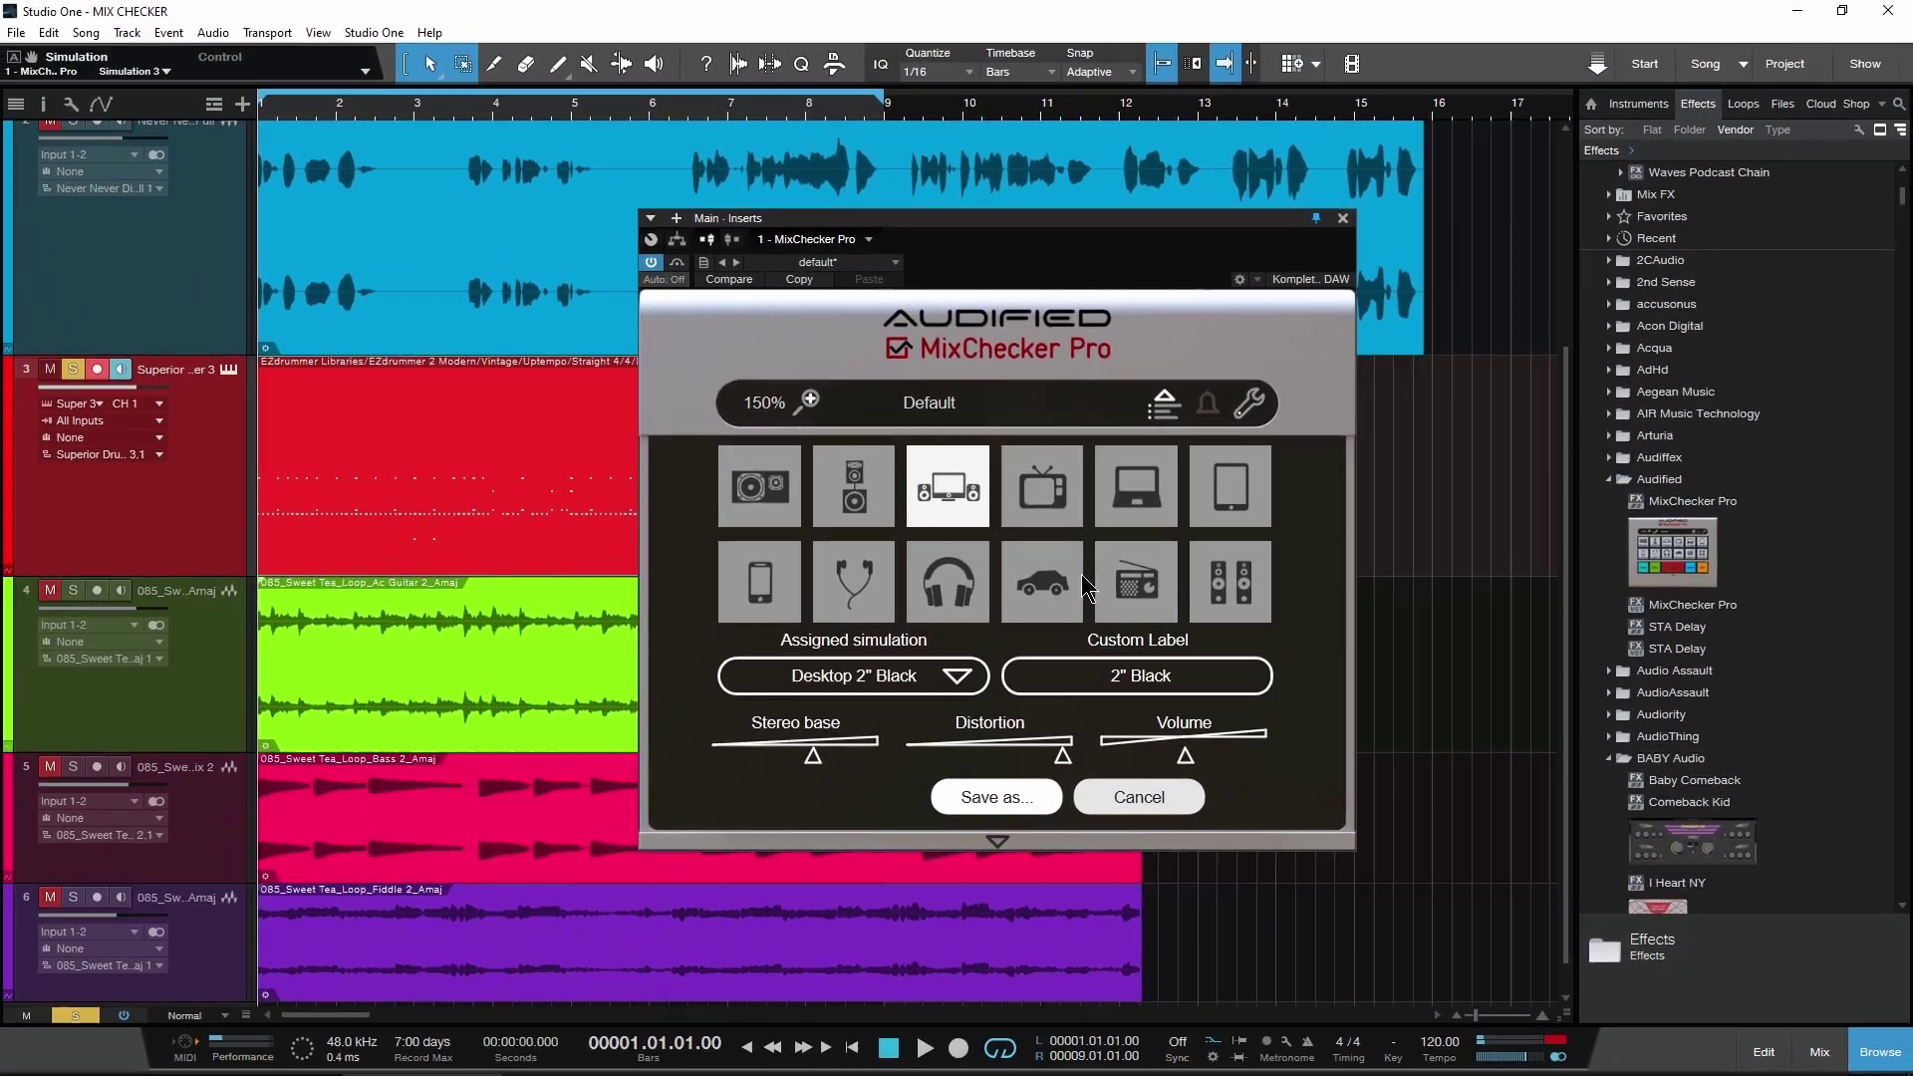
{"action": "left_click", "coordinate": [1153, 850]}
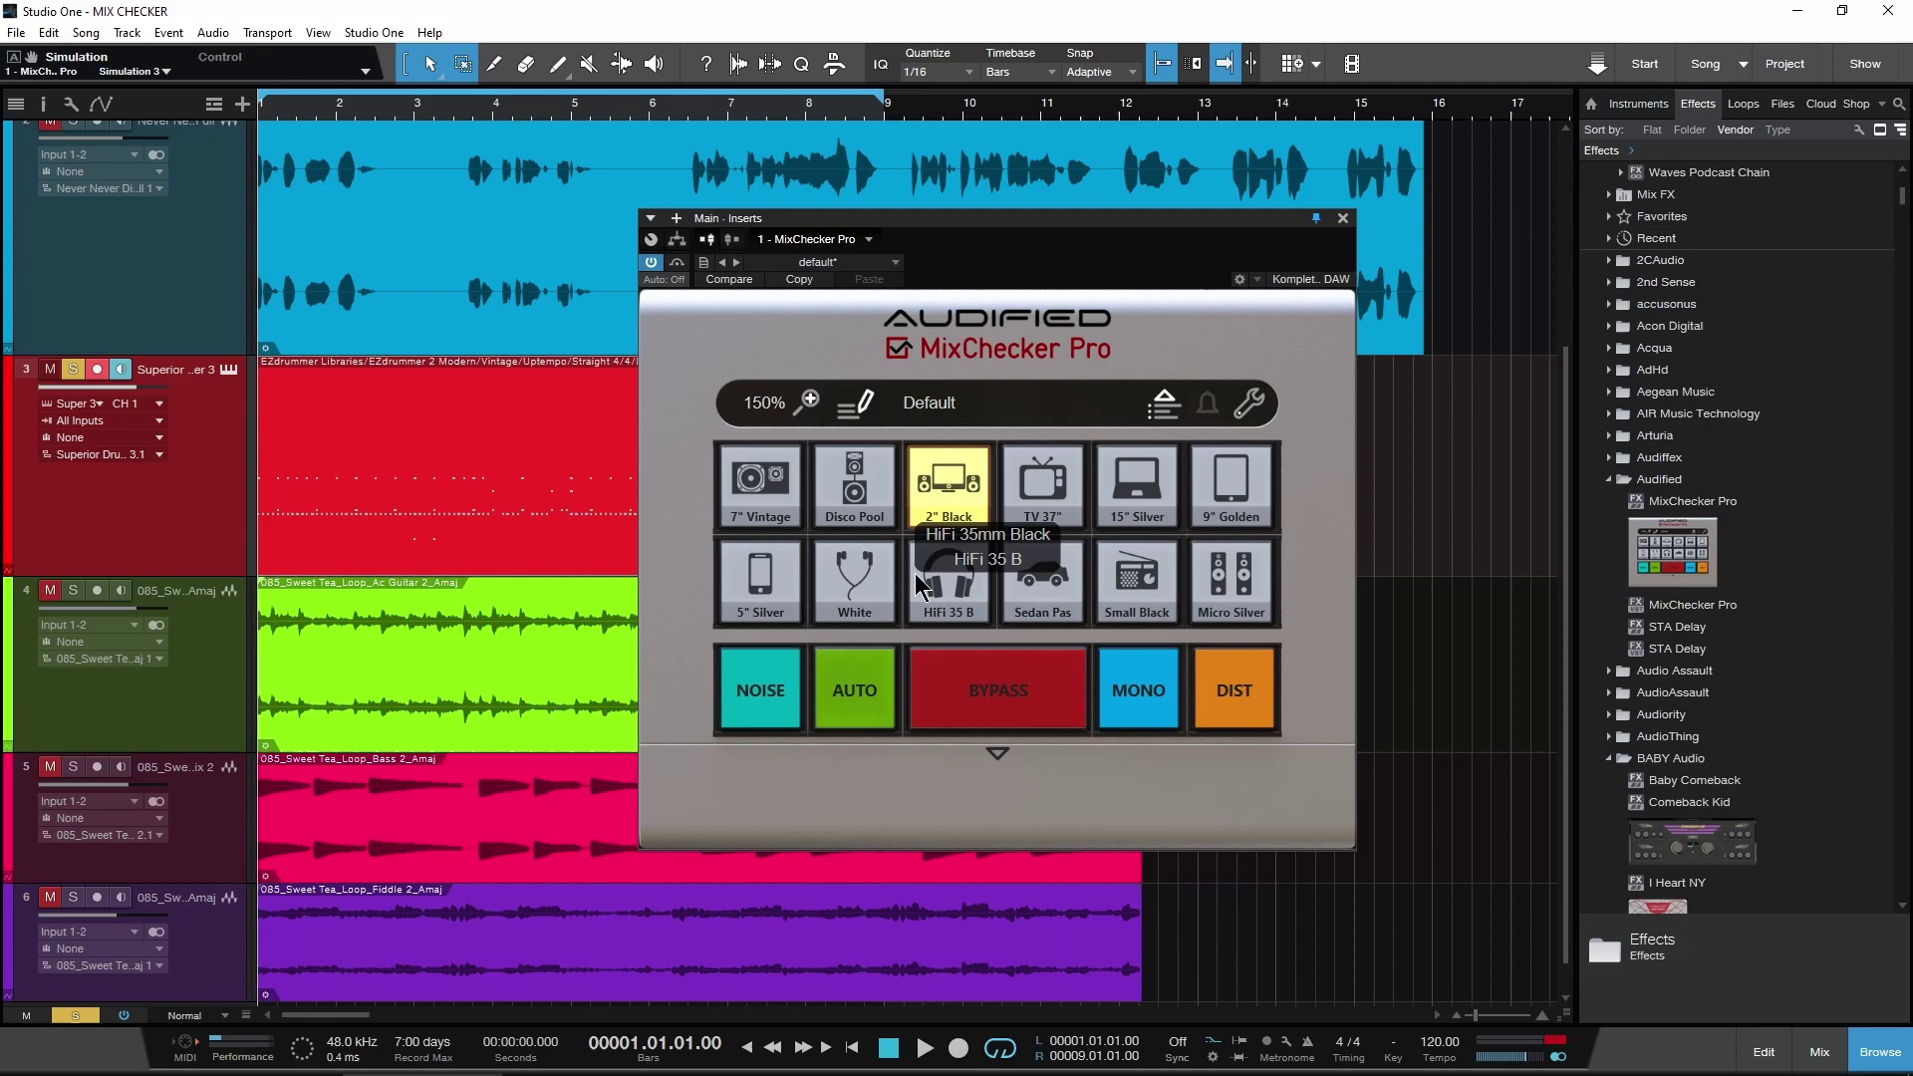
Reopen the Default preset for editing and move the 7" Vintage studio monitor tile to the fourth slot of the first row
{"action": "left_click", "coordinate": [854, 403]}
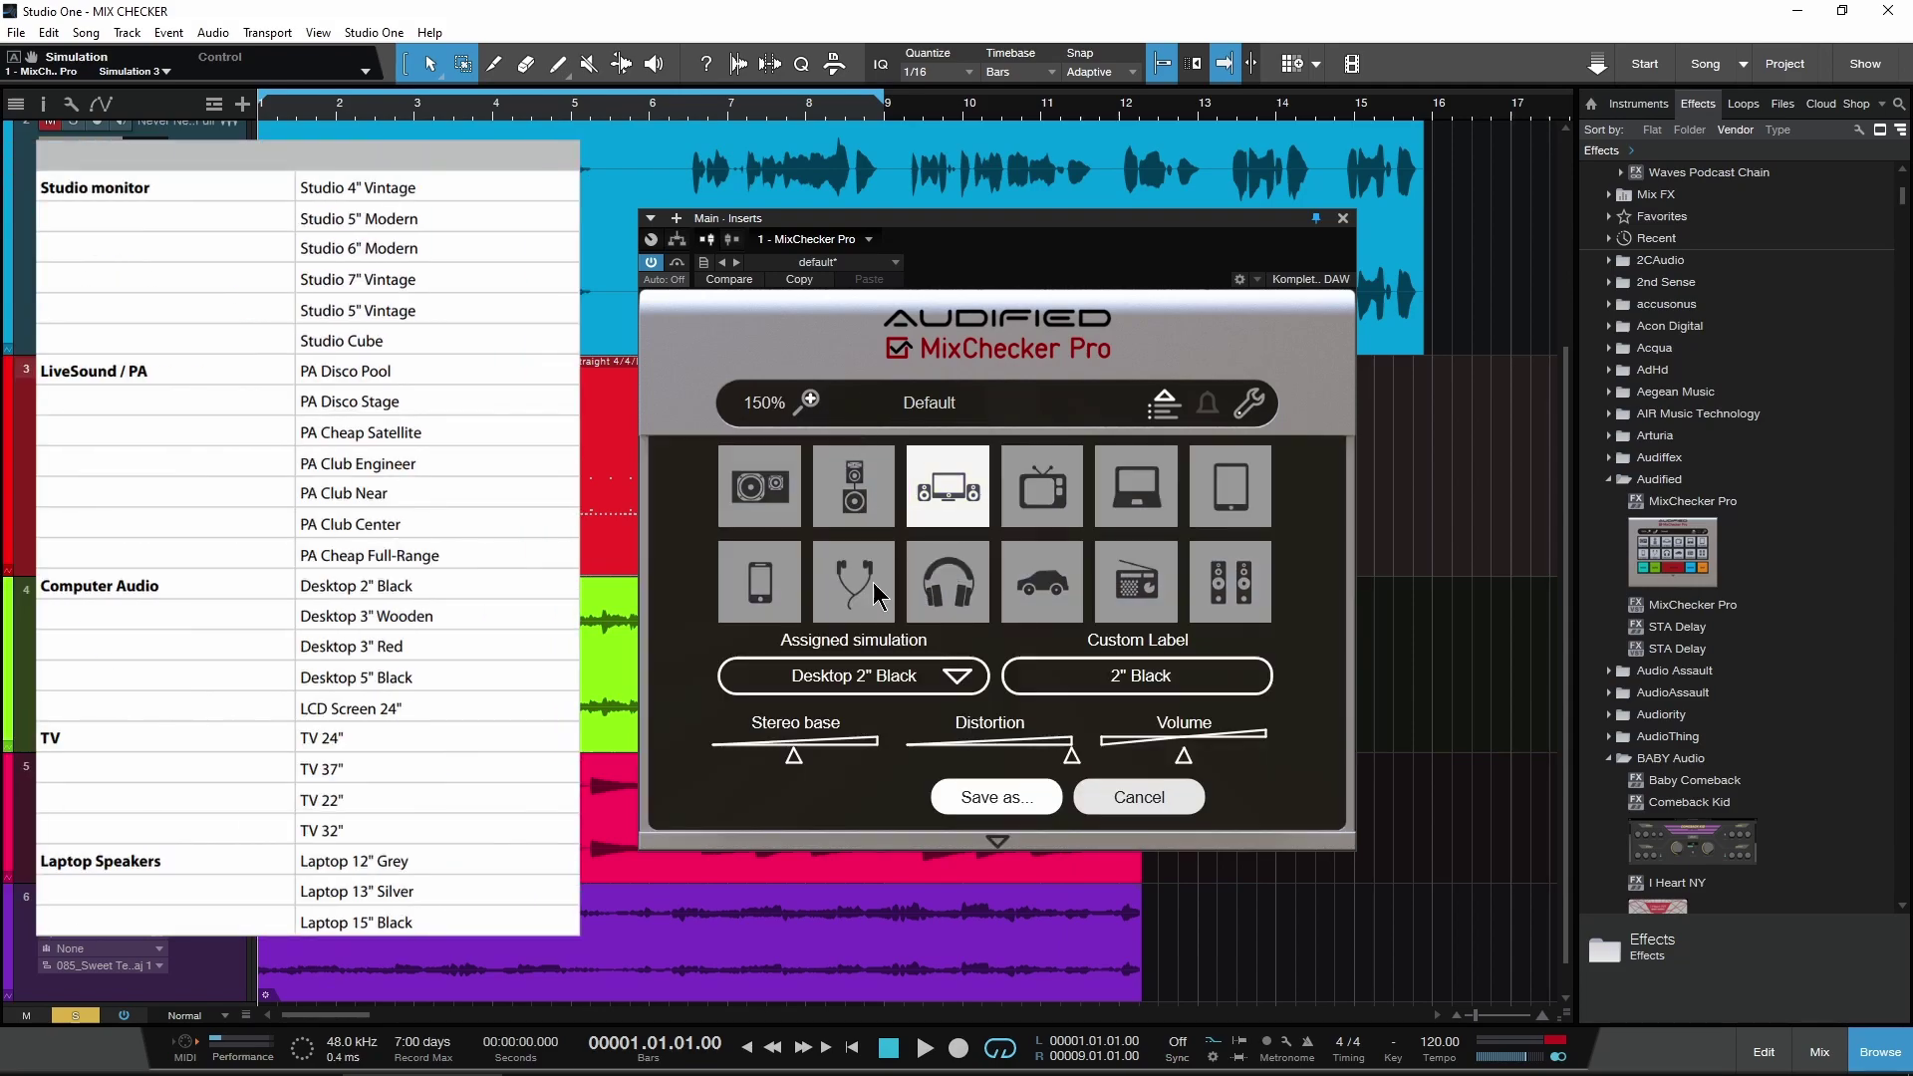
{"action": "left_click", "coordinate": [781, 500]}
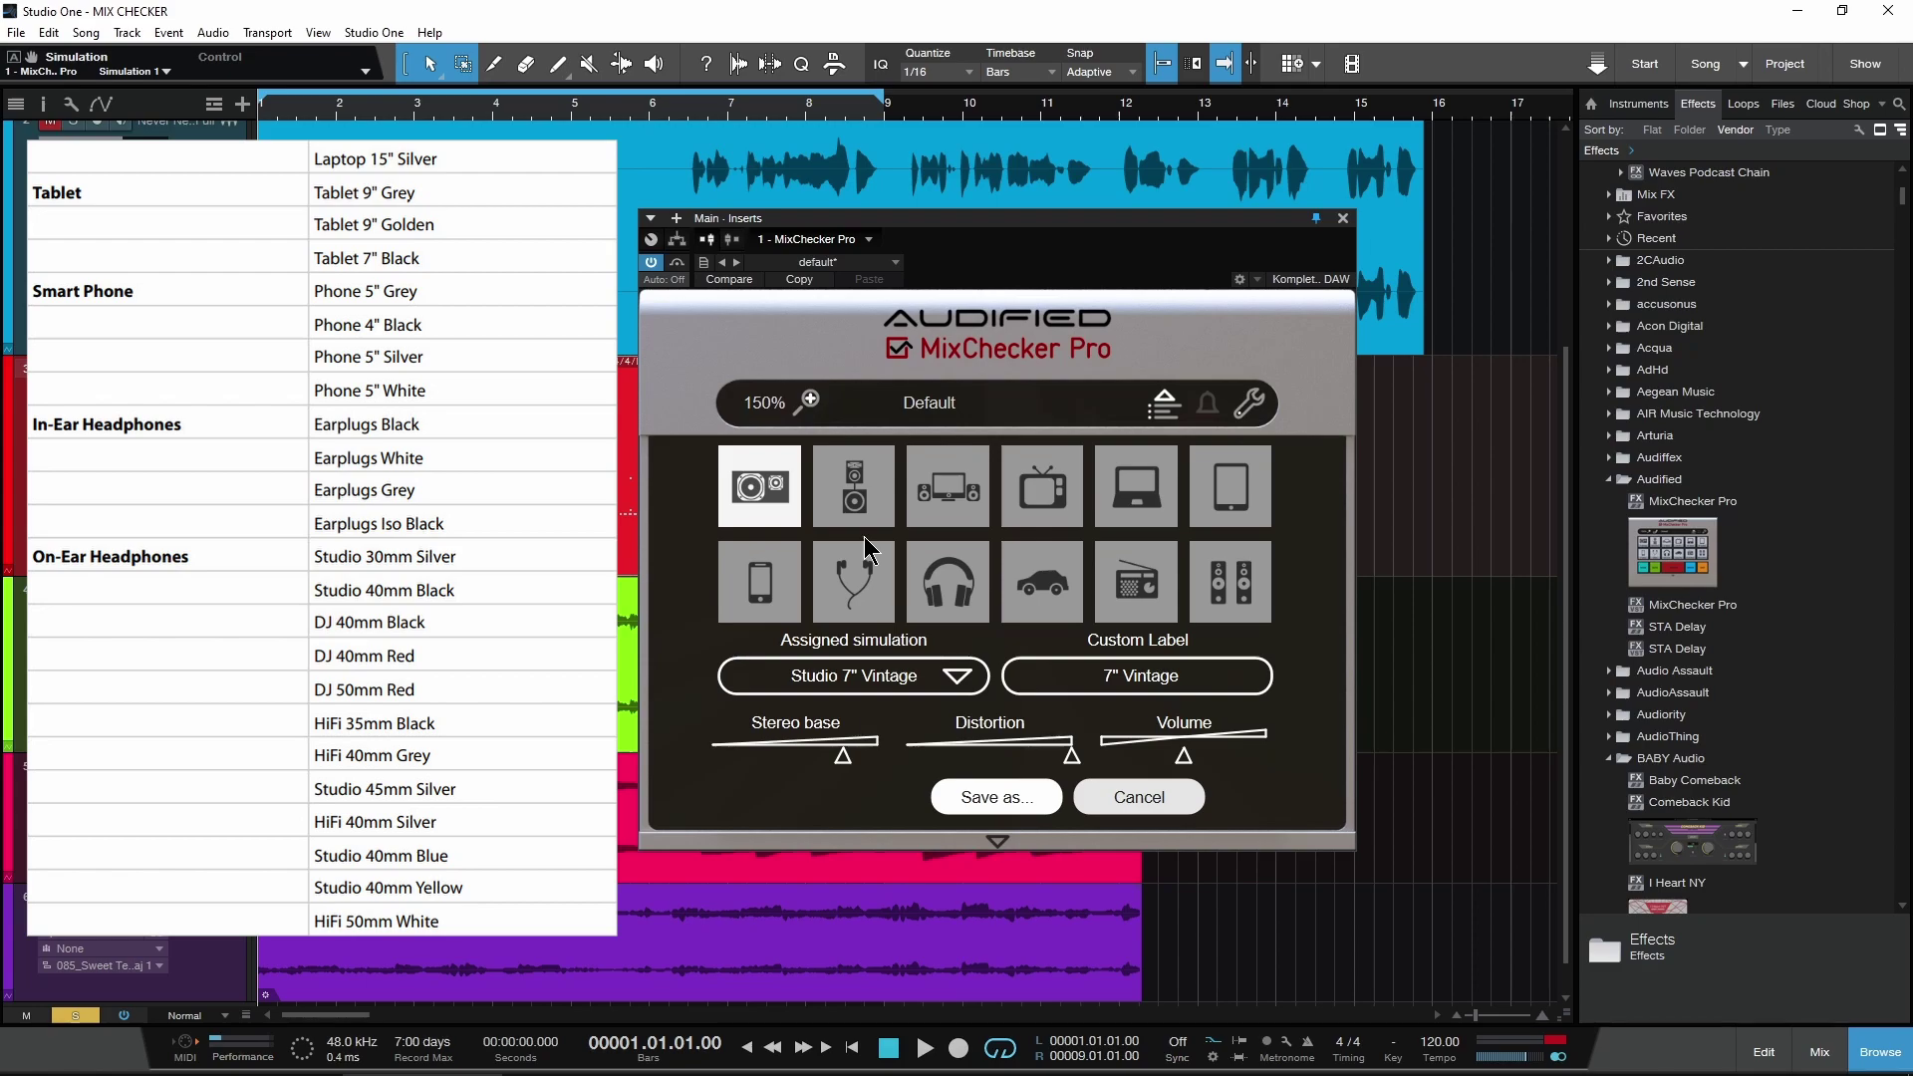
{"action": "left_click_drag", "start_coordinate": [764, 484], "coordinate": [947, 487]}
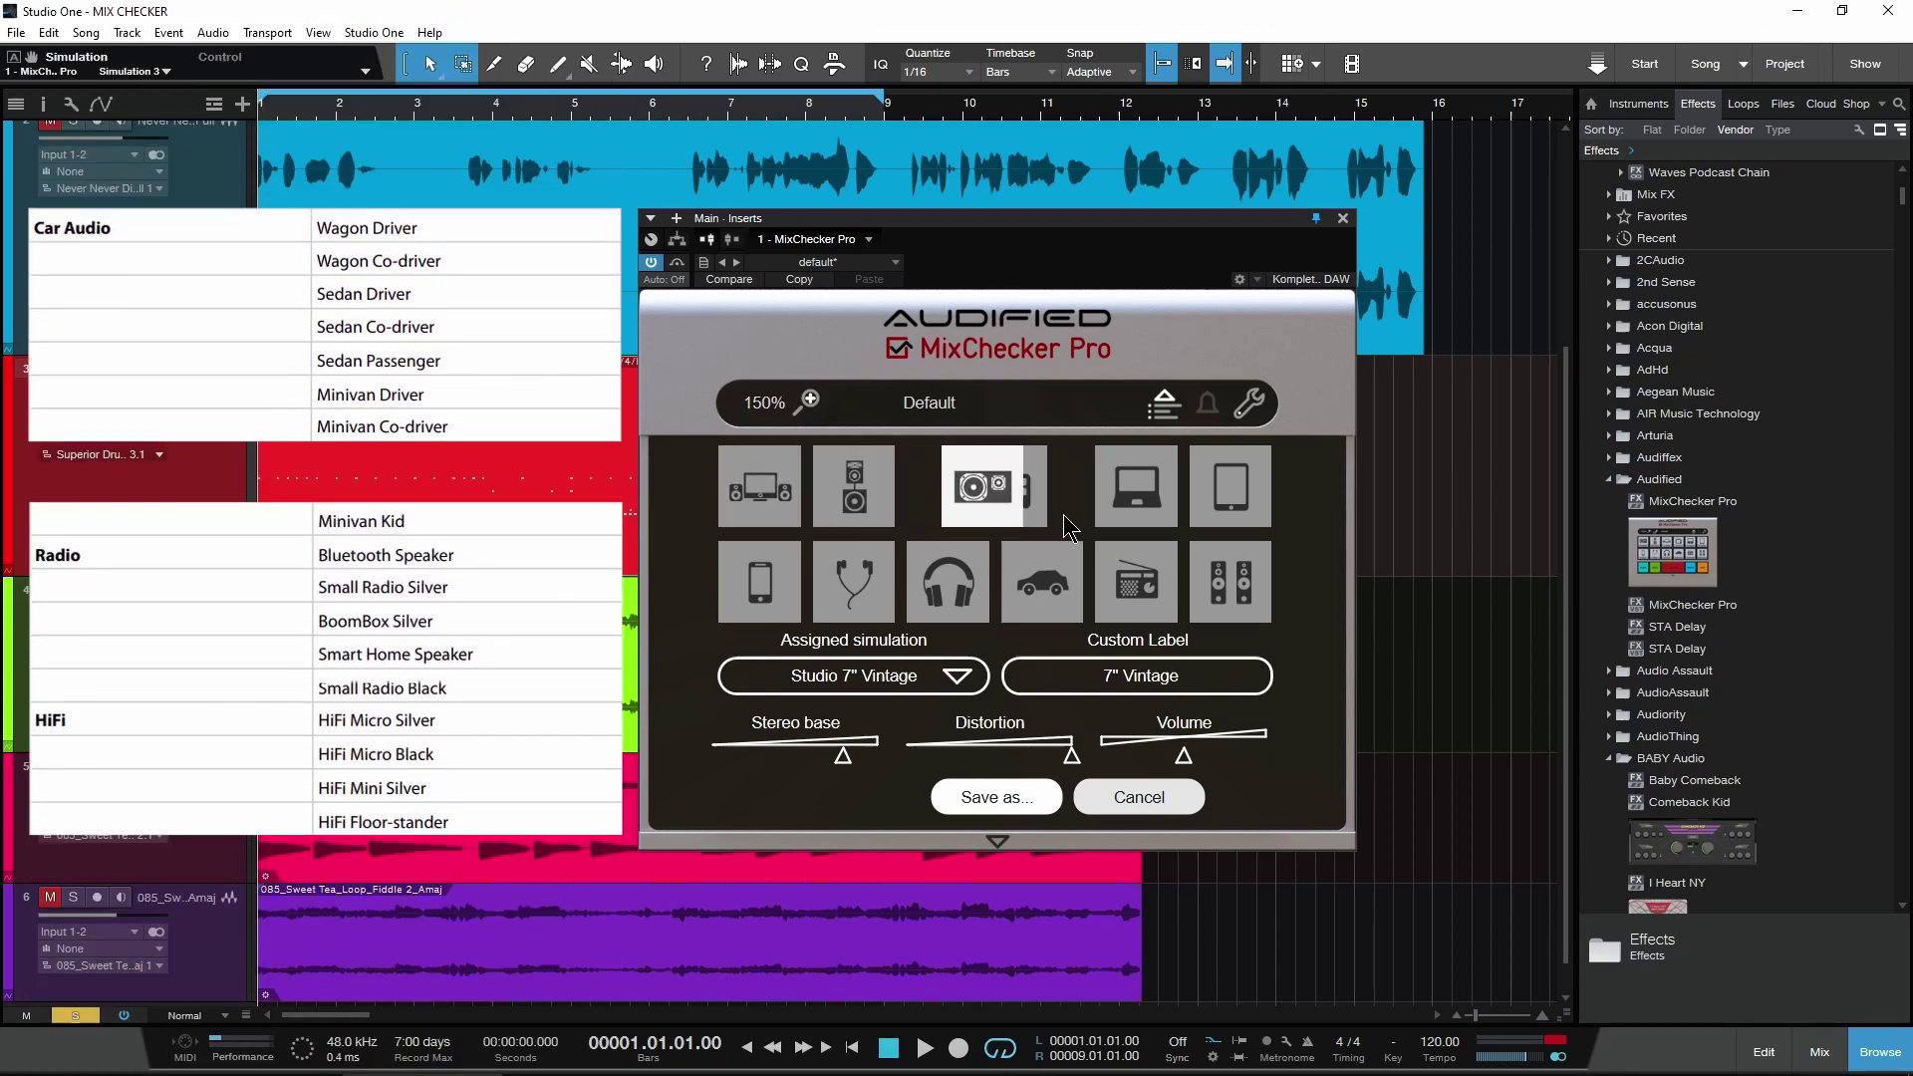
Browse the simulation categories available for the 2" Black desktop tile and discard the edits to the Default preset
{"action": "left_click", "coordinate": [749, 480]}
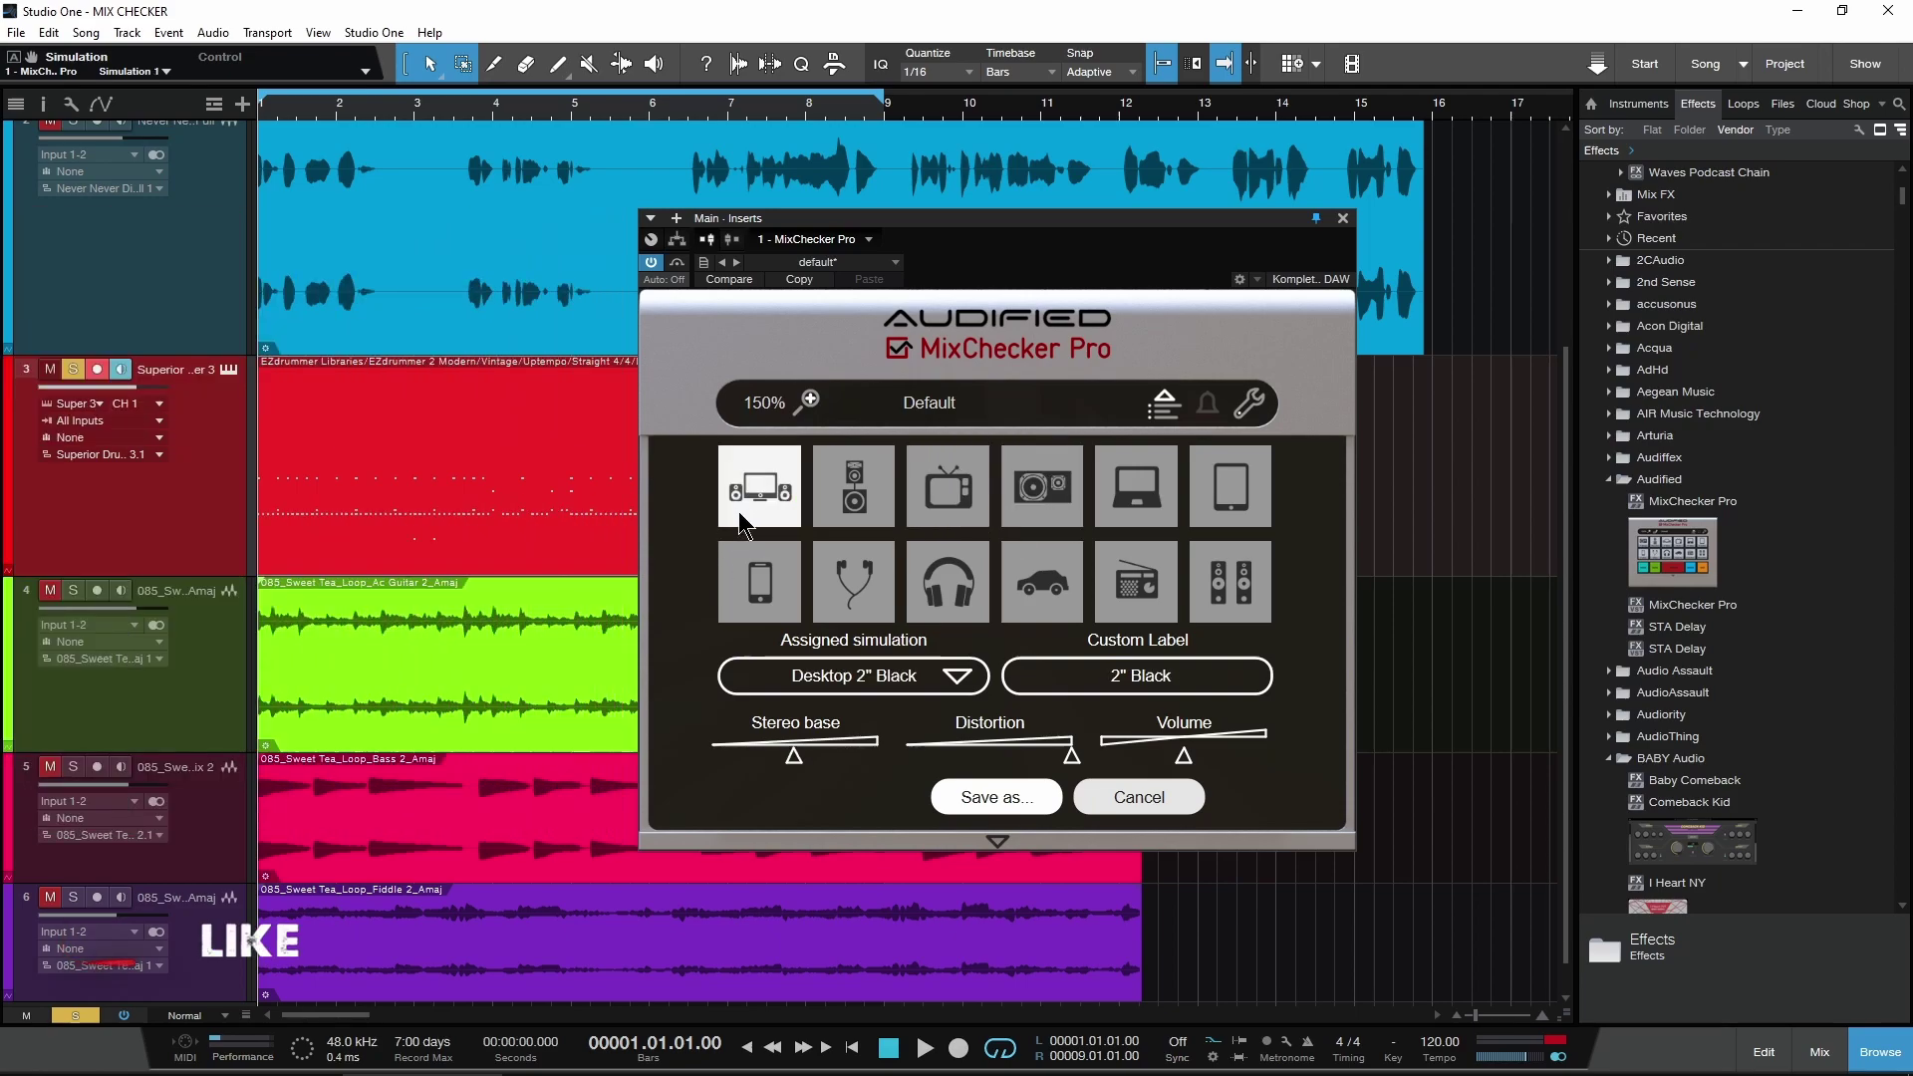
{"action": "left_click", "coordinate": [944, 685]}
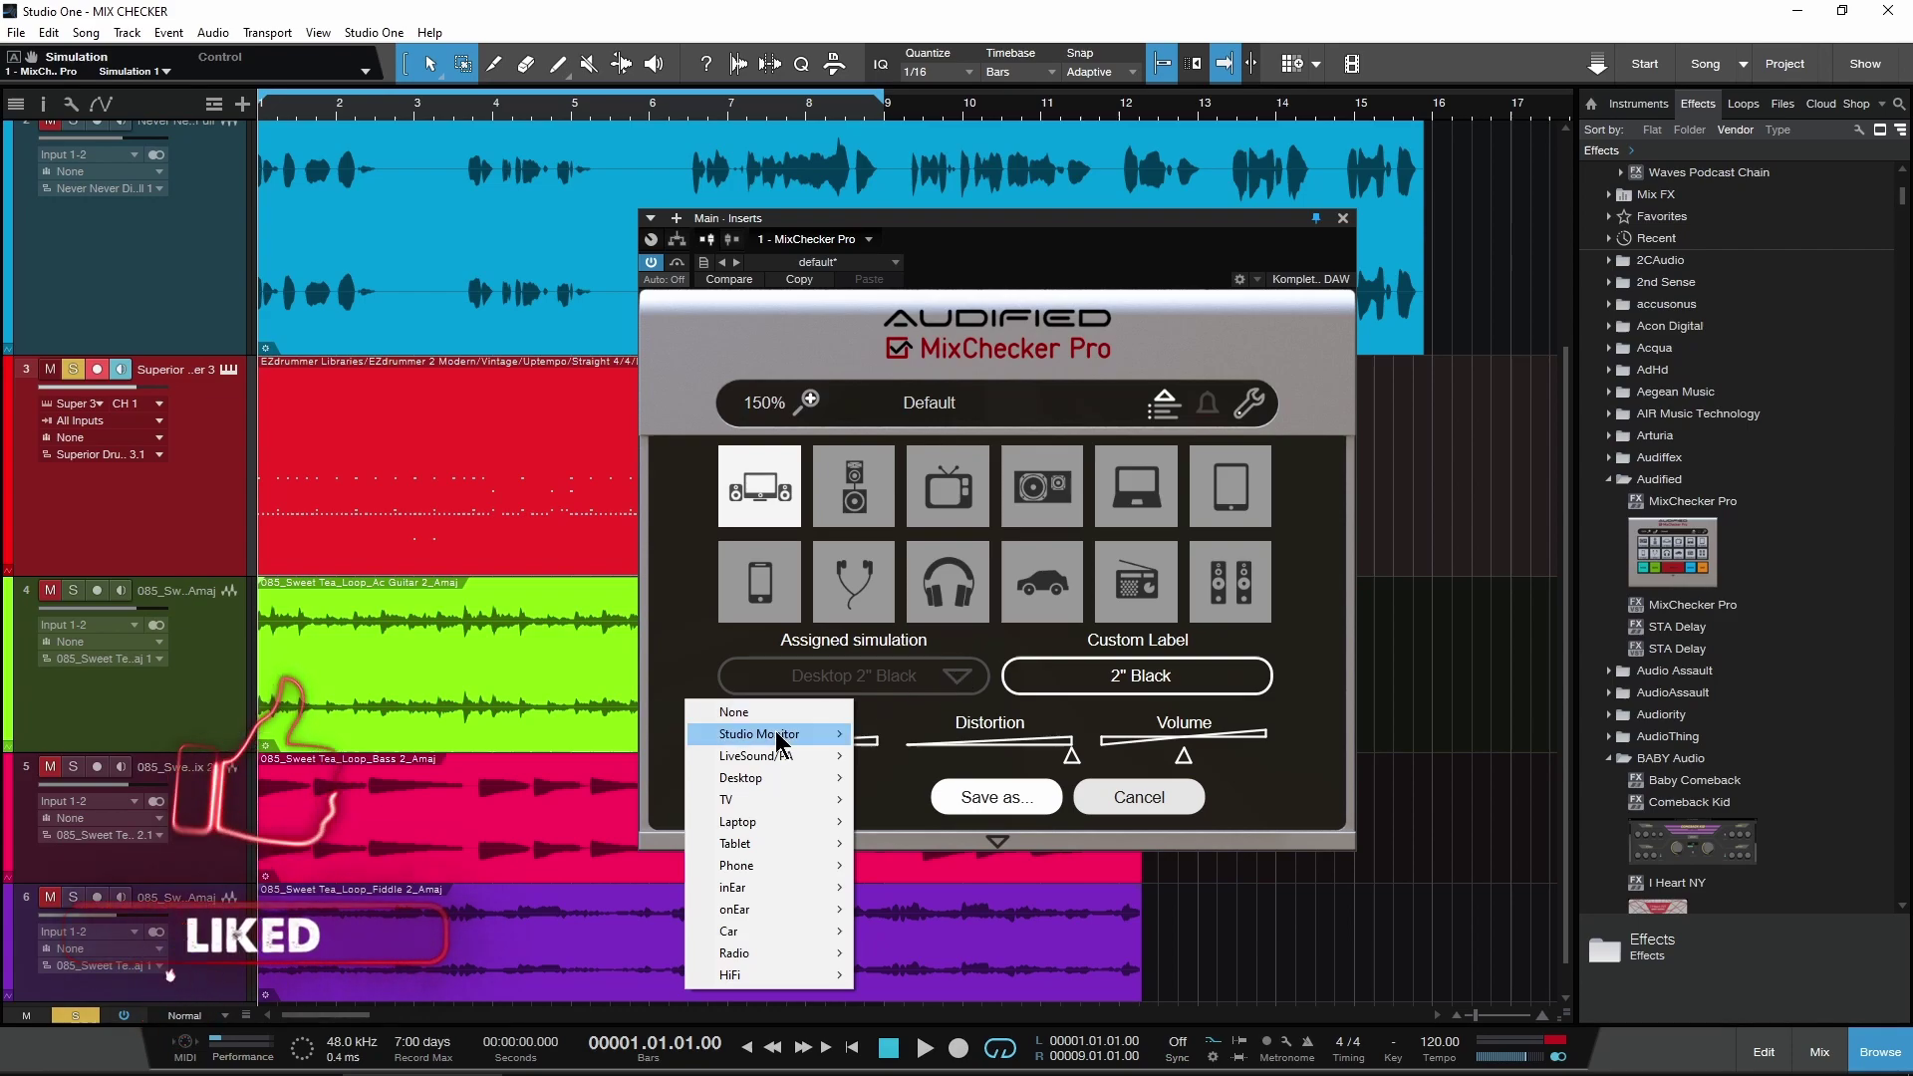
{"action": "mouse_move", "coordinate": [782, 768]}
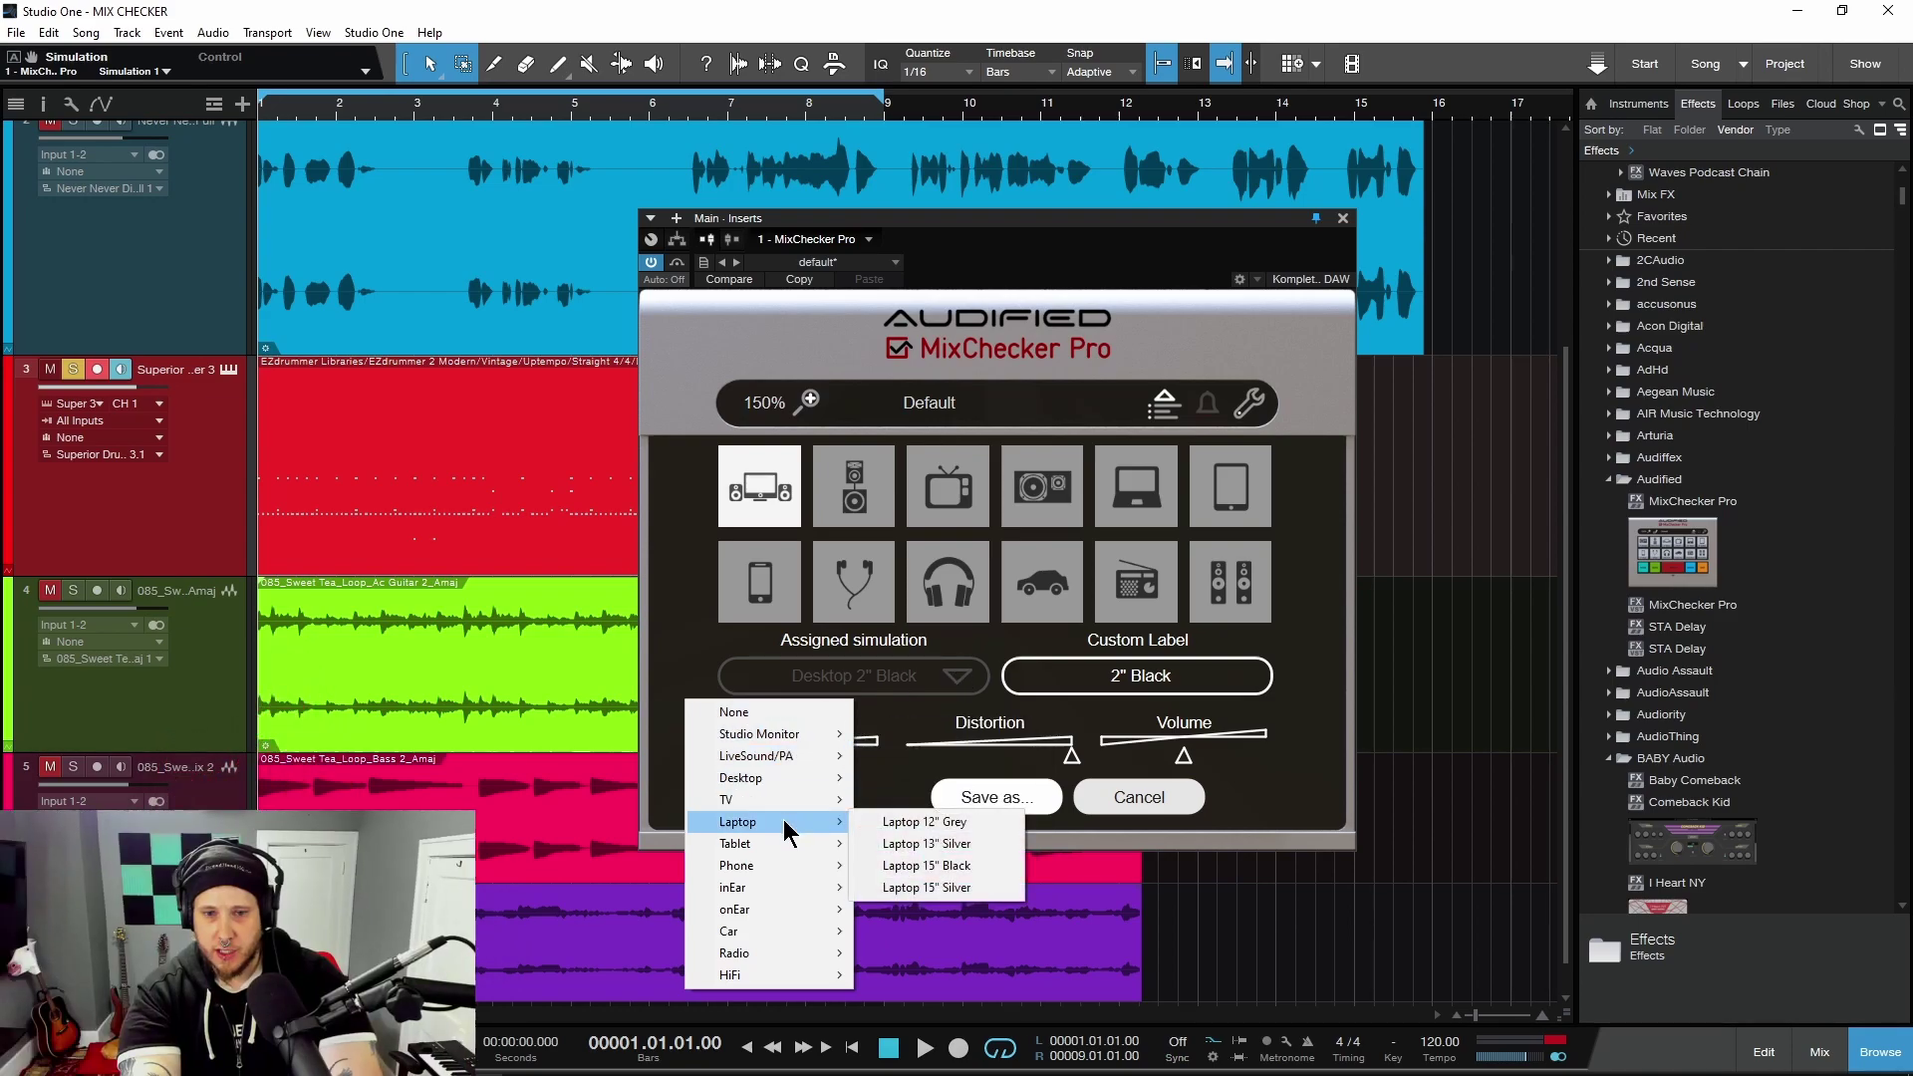
{"action": "mouse_move", "coordinate": [783, 857]}
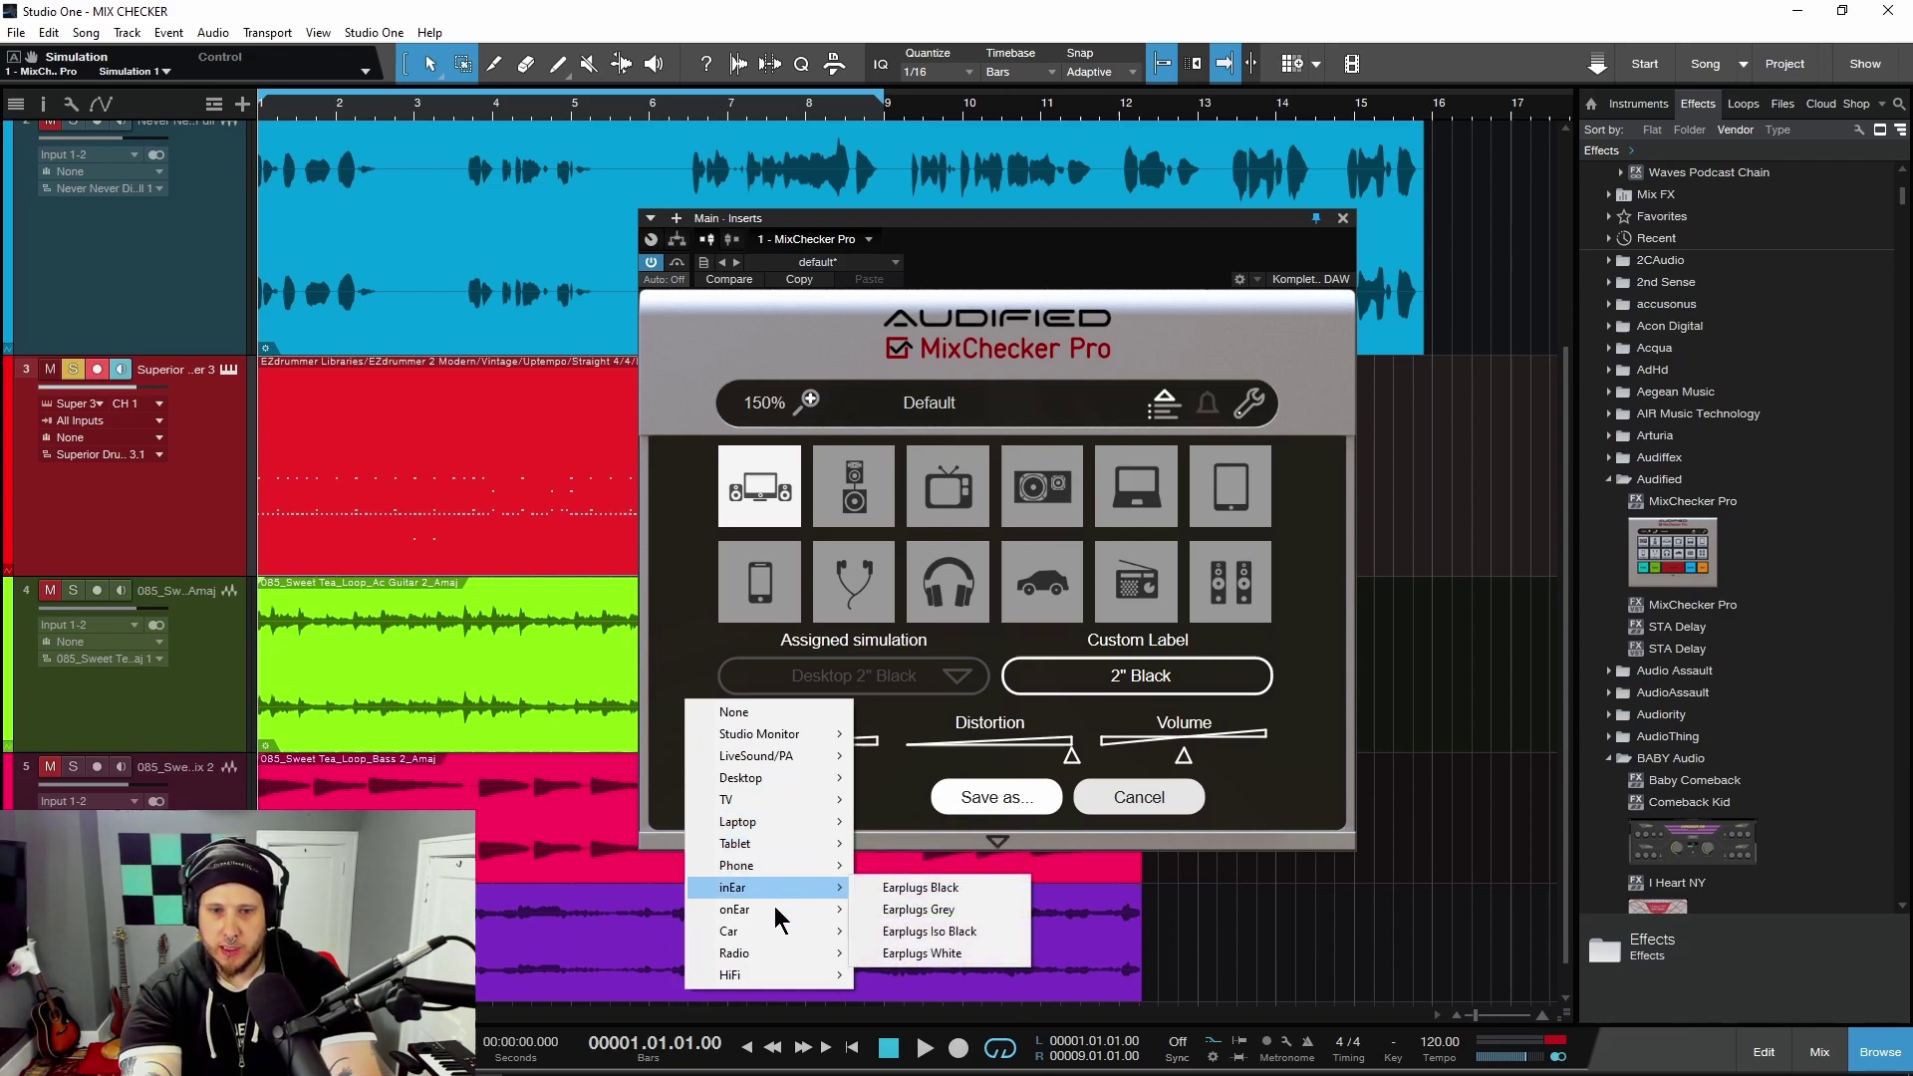
{"action": "mouse_move", "coordinate": [766, 962]}
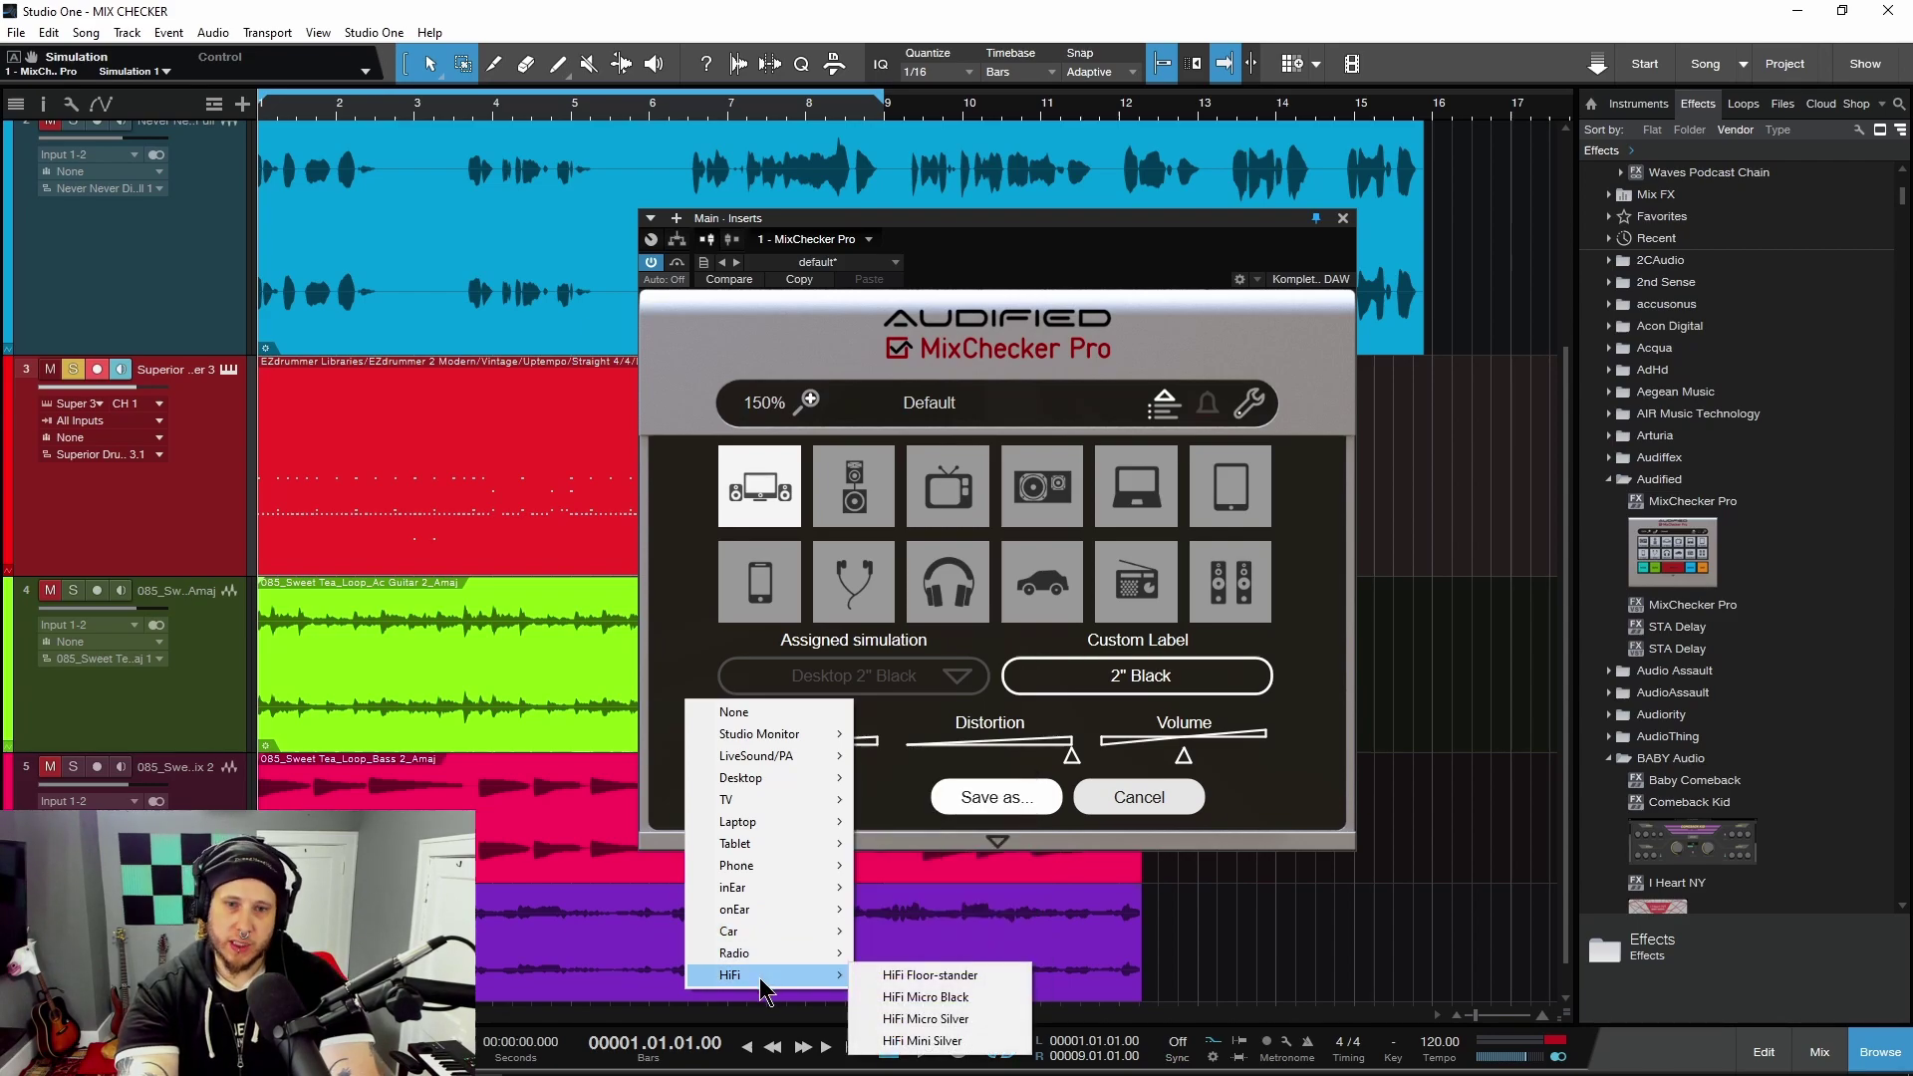
{"action": "left_click", "coordinate": [682, 628]}
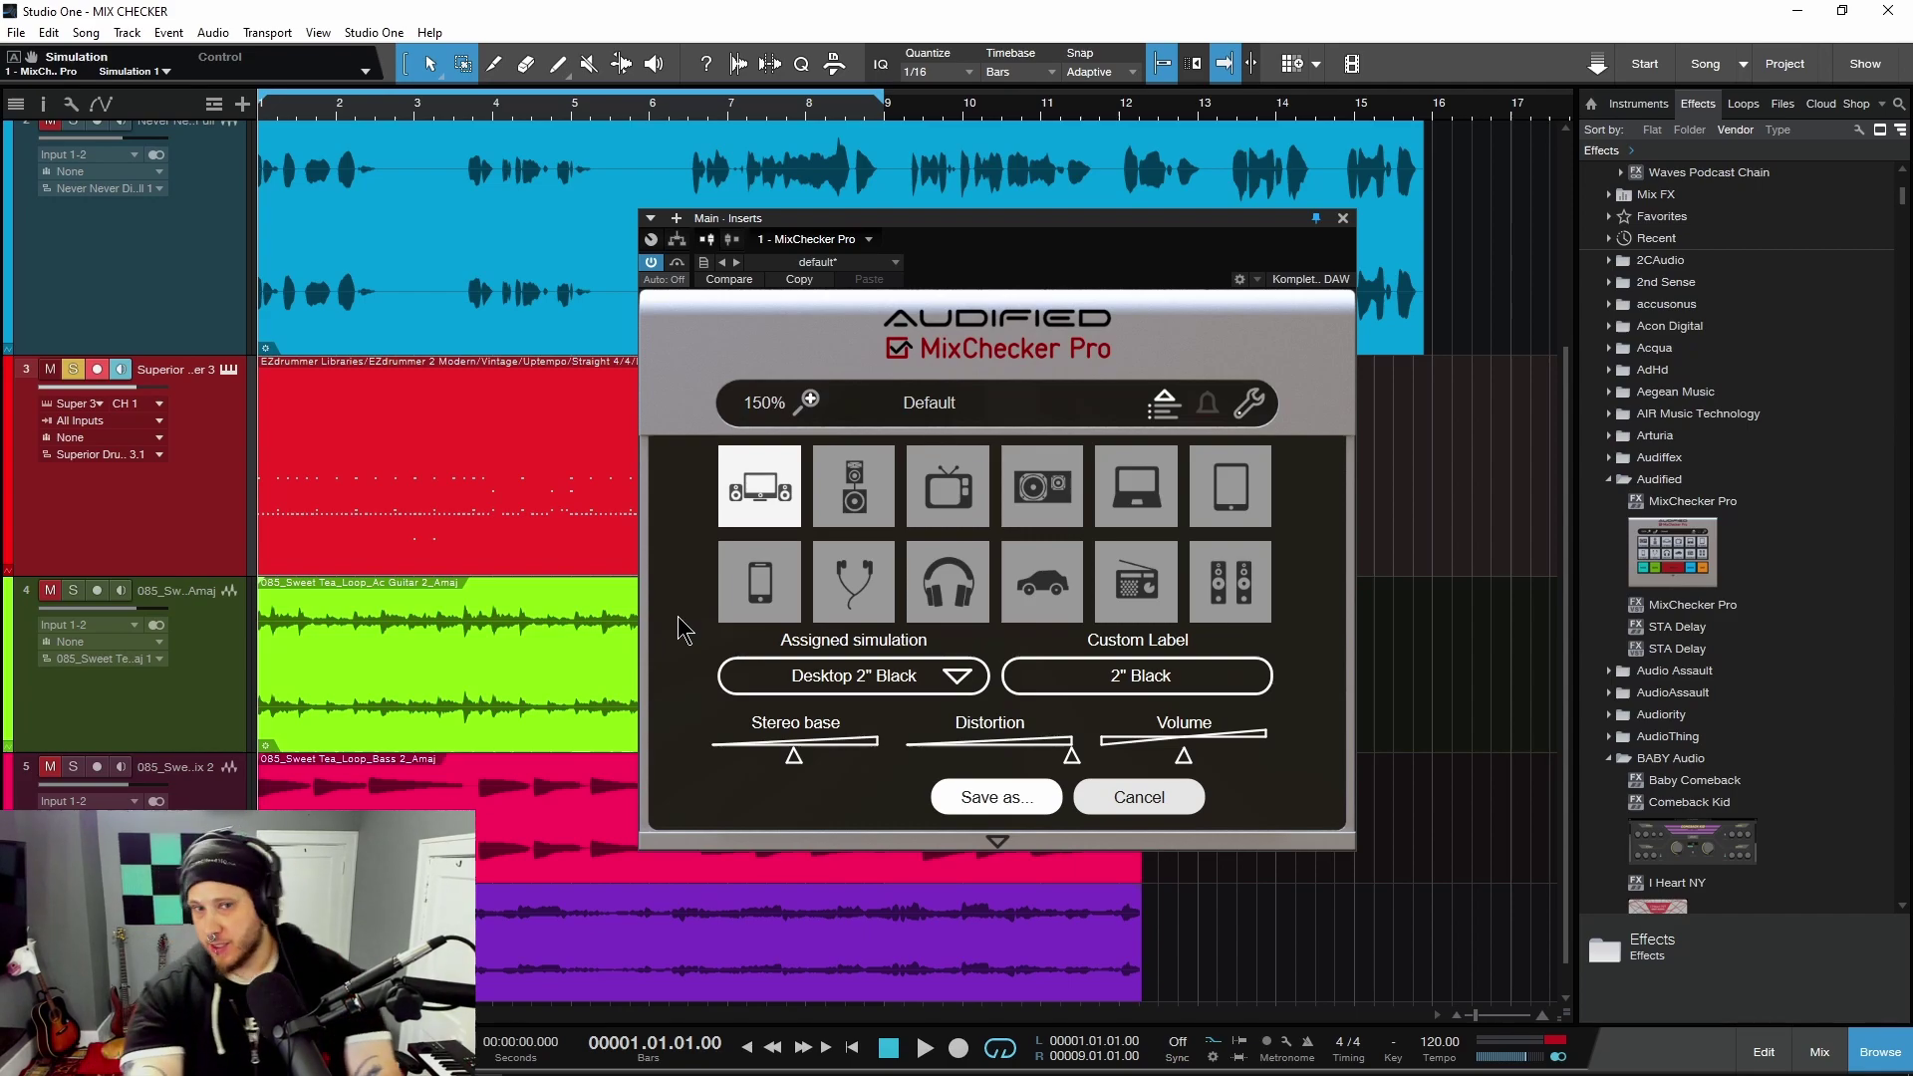
{"action": "left_click", "coordinate": [1131, 796]}
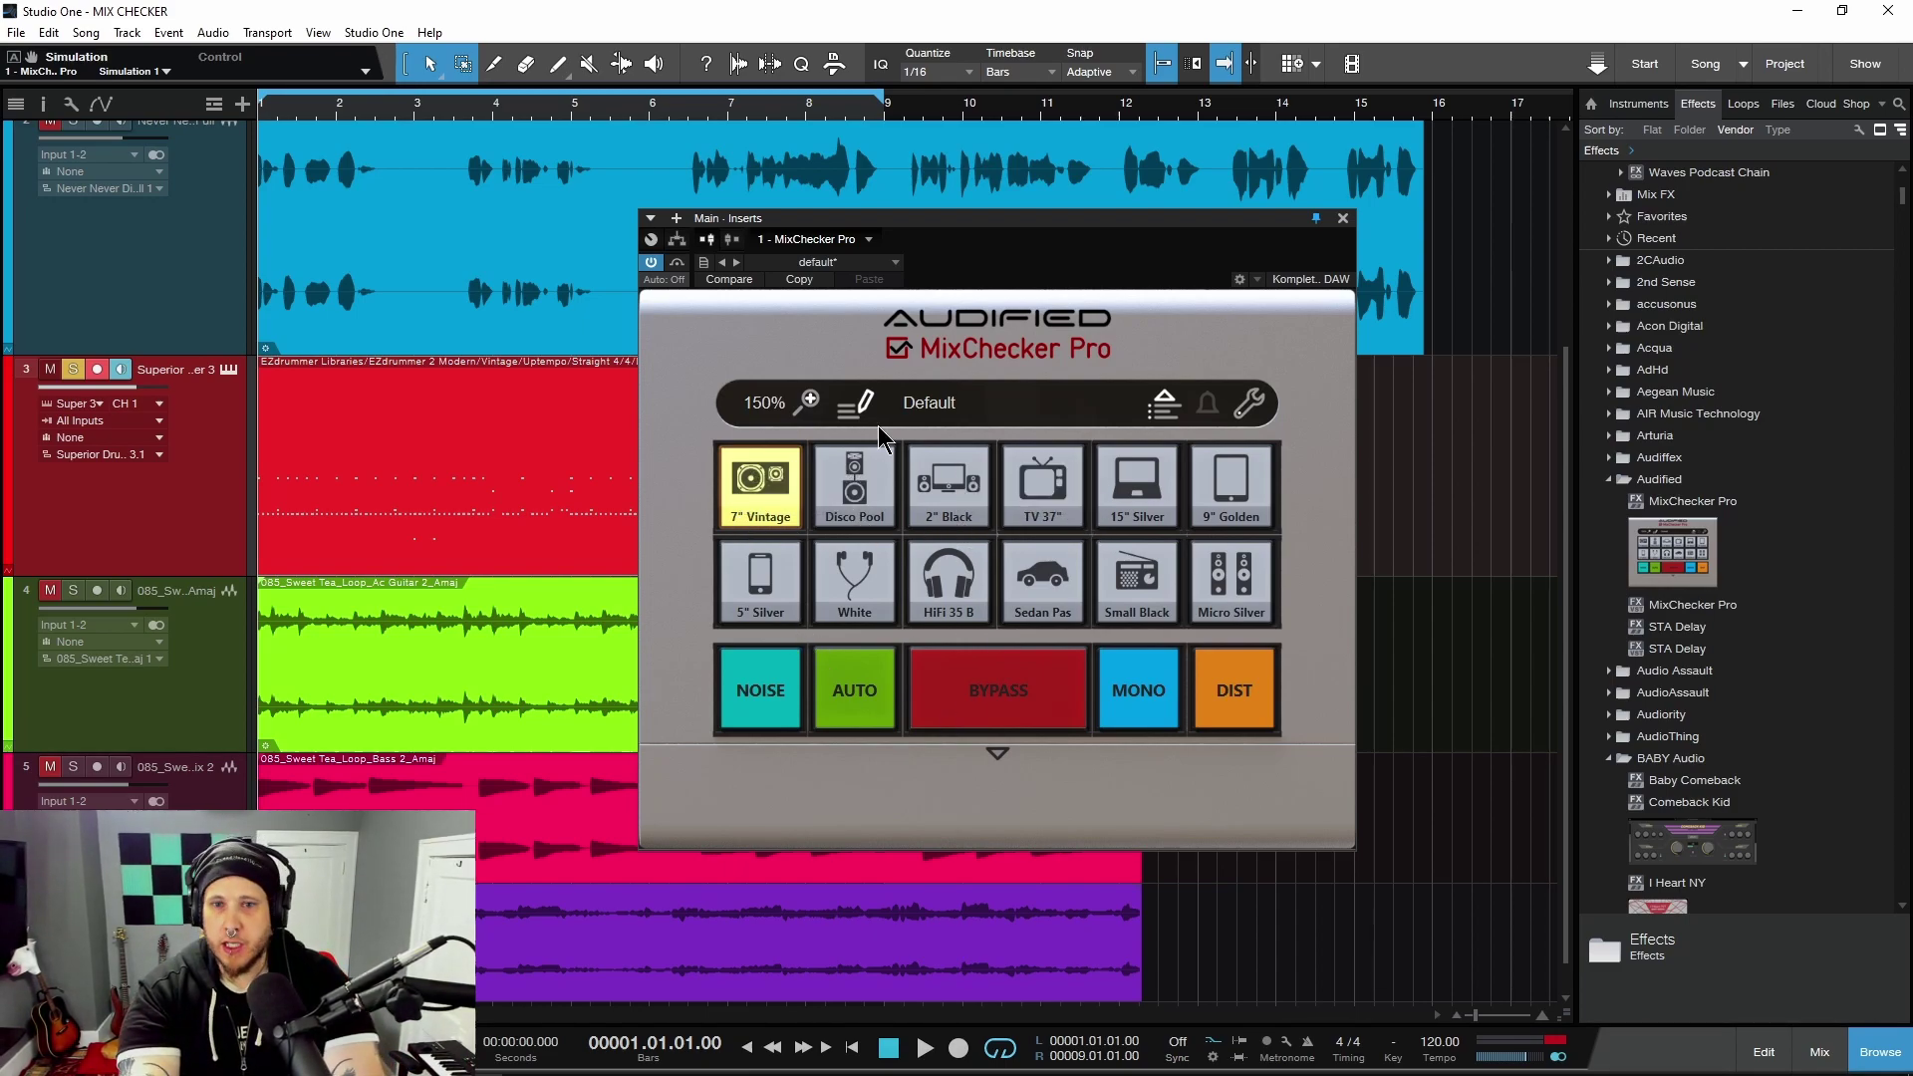
Reopen the Default preset for editing and set the 7" Vintage tile's custom label to MONITORS
{"action": "left_click", "coordinate": [846, 402]}
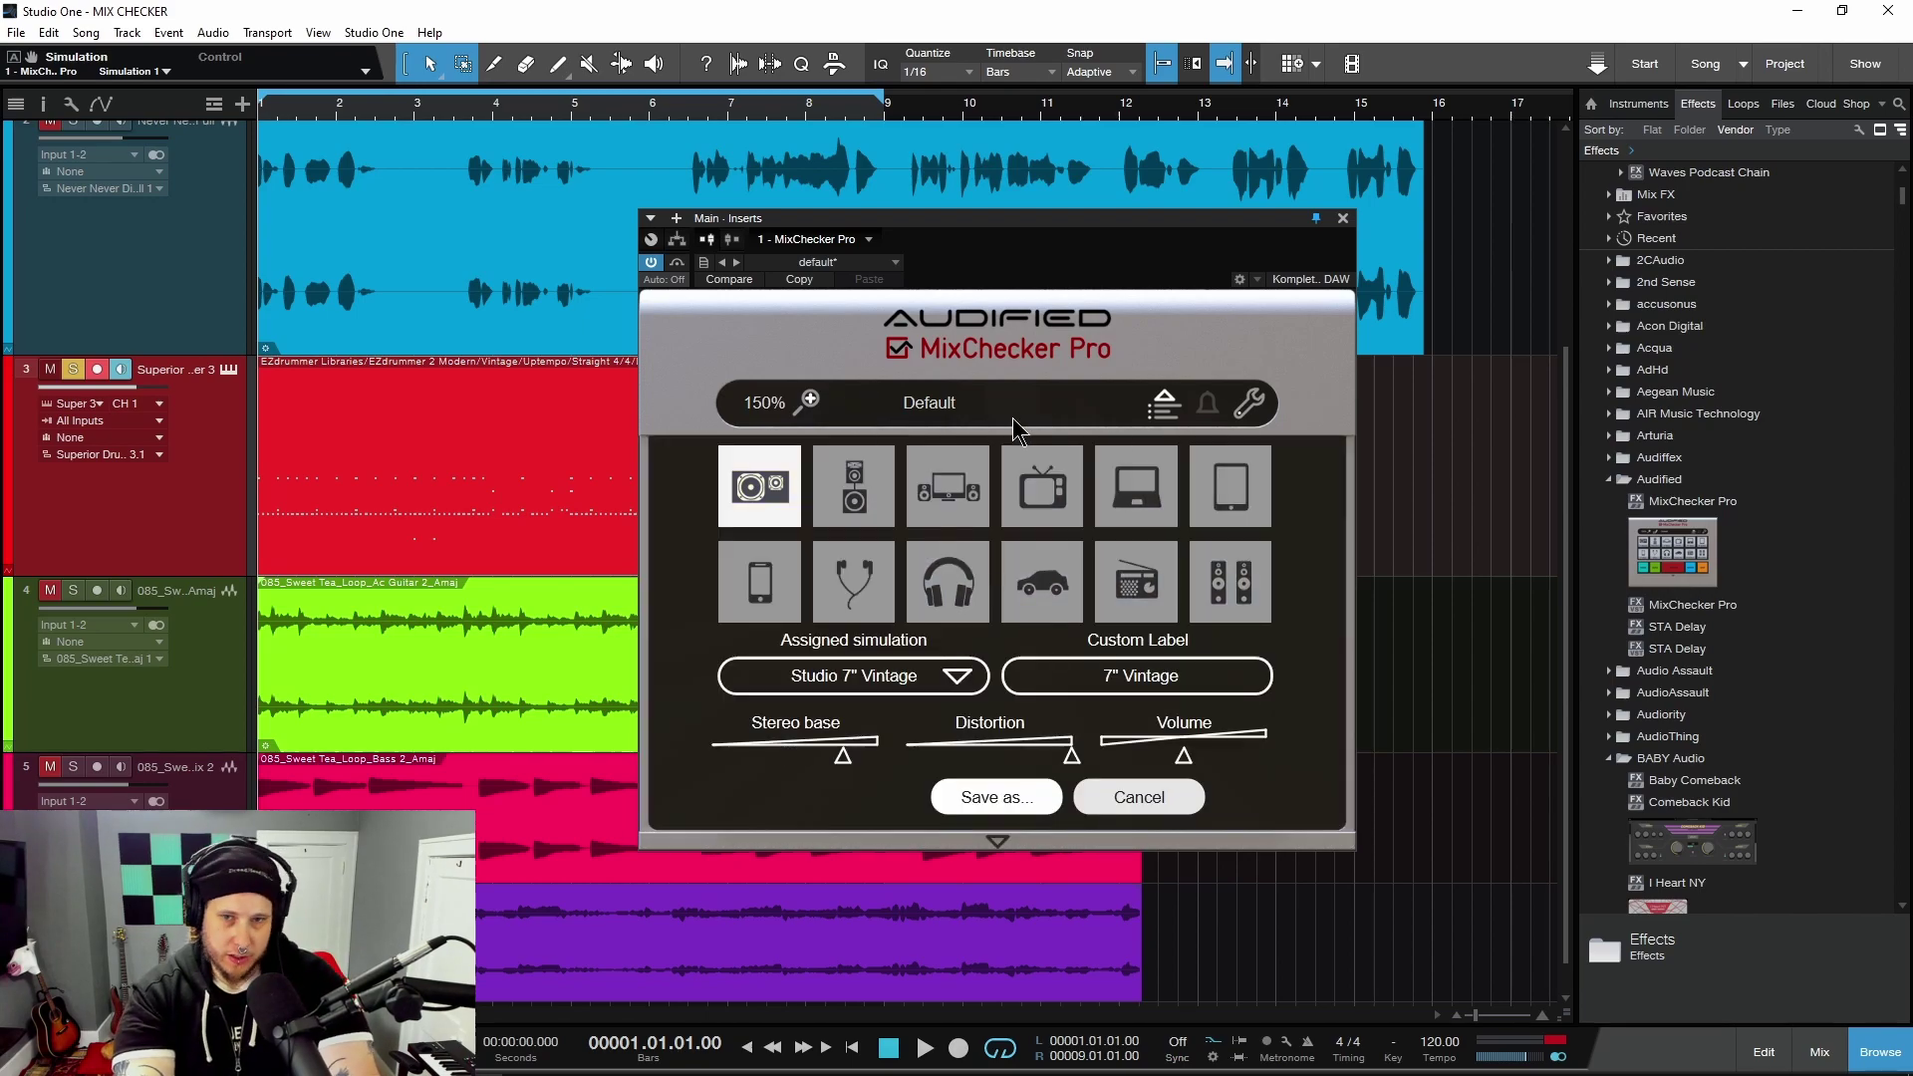
{"action": "left_click", "coordinate": [1158, 678]}
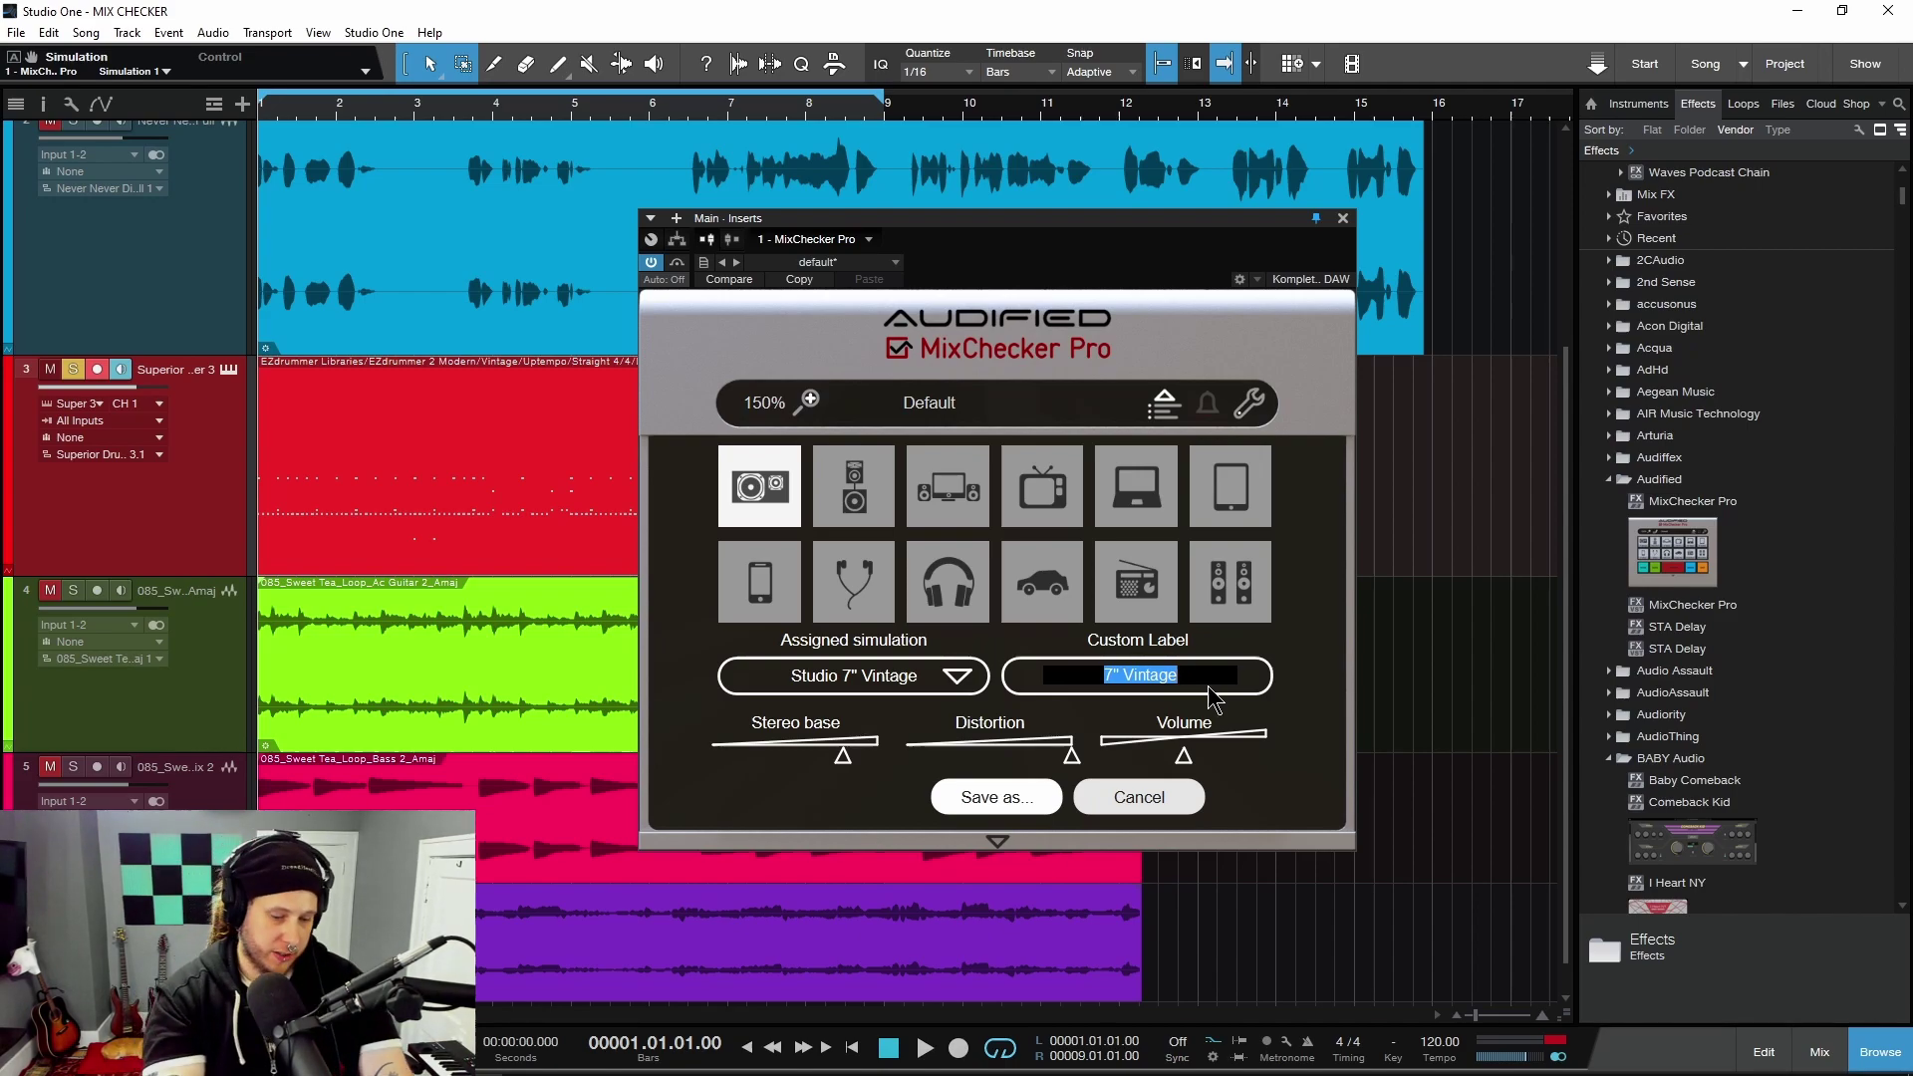
{"action": "type", "text": "MONIT"}
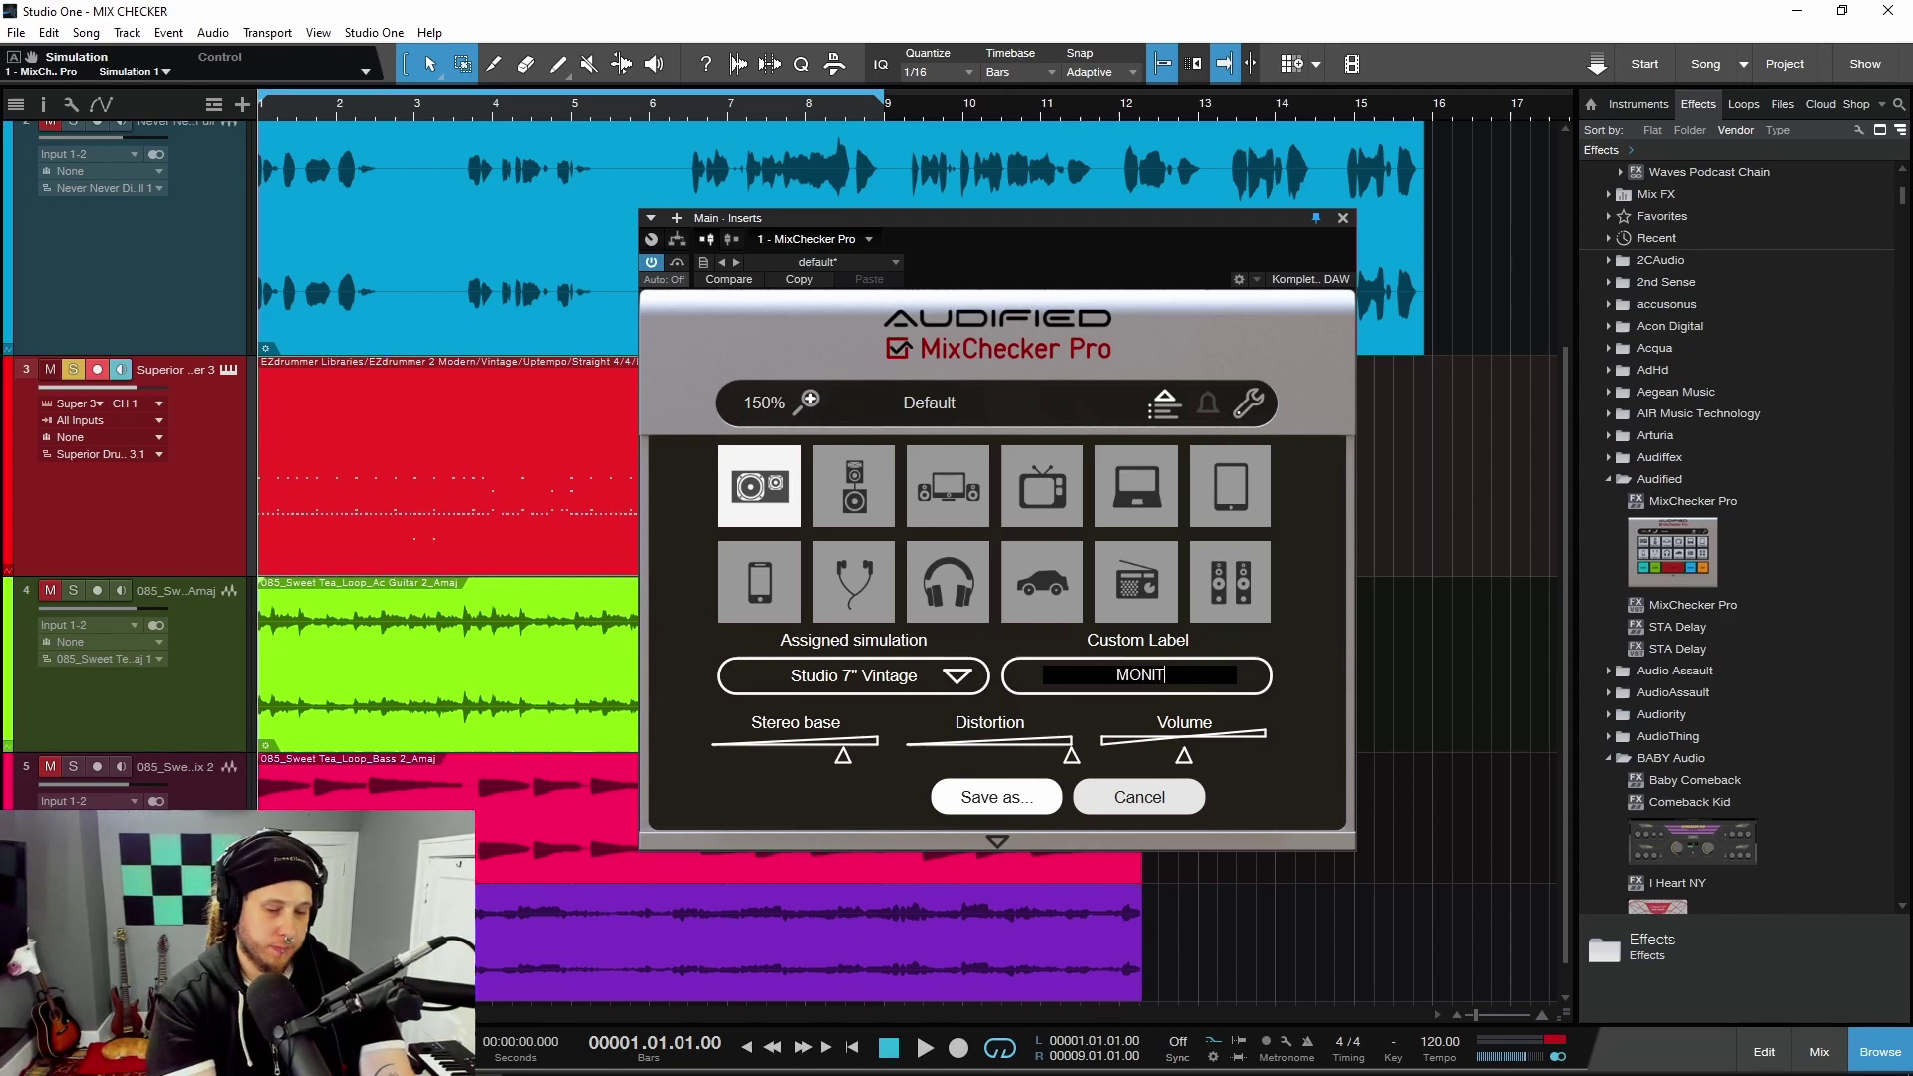
{"action": "type", "text": "ORS"}
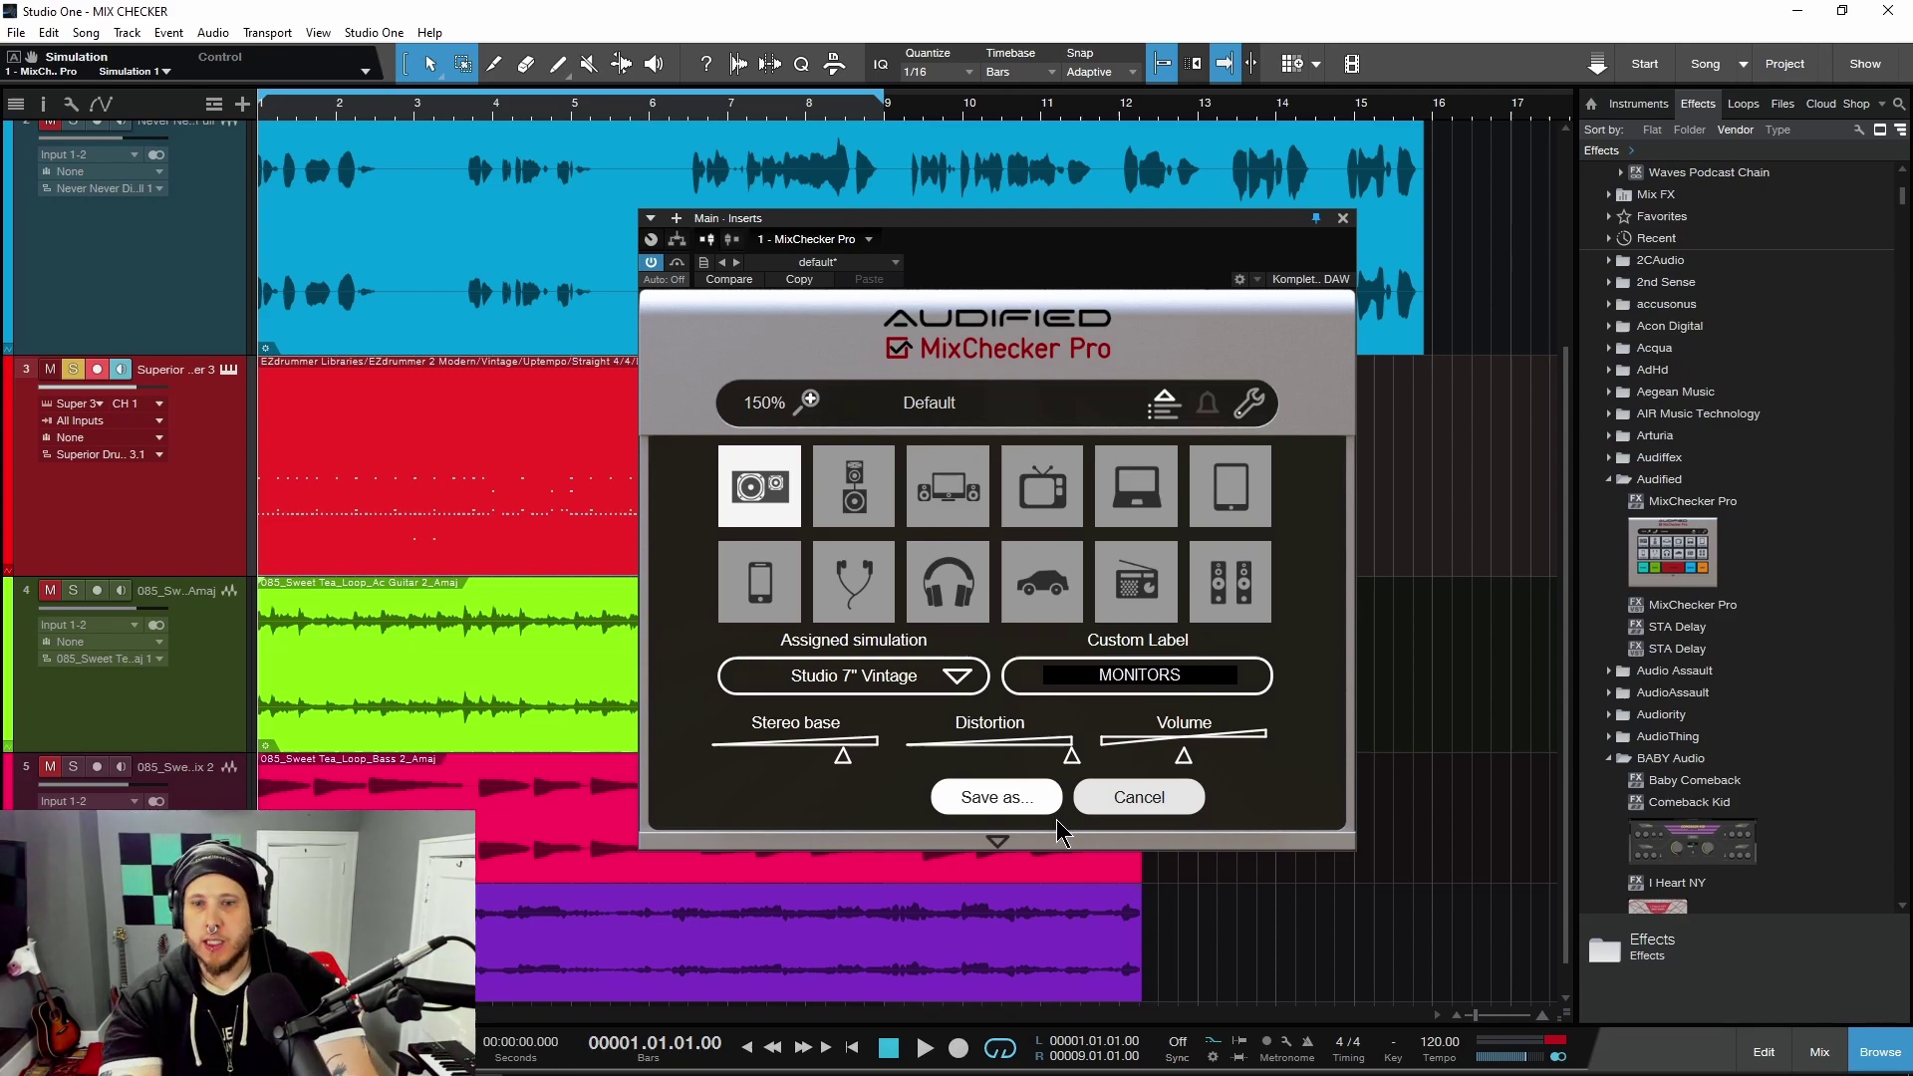
Save the edited button set as a new preset named NEW 3 in the empty slot
{"action": "left_click", "coordinate": [1016, 805]}
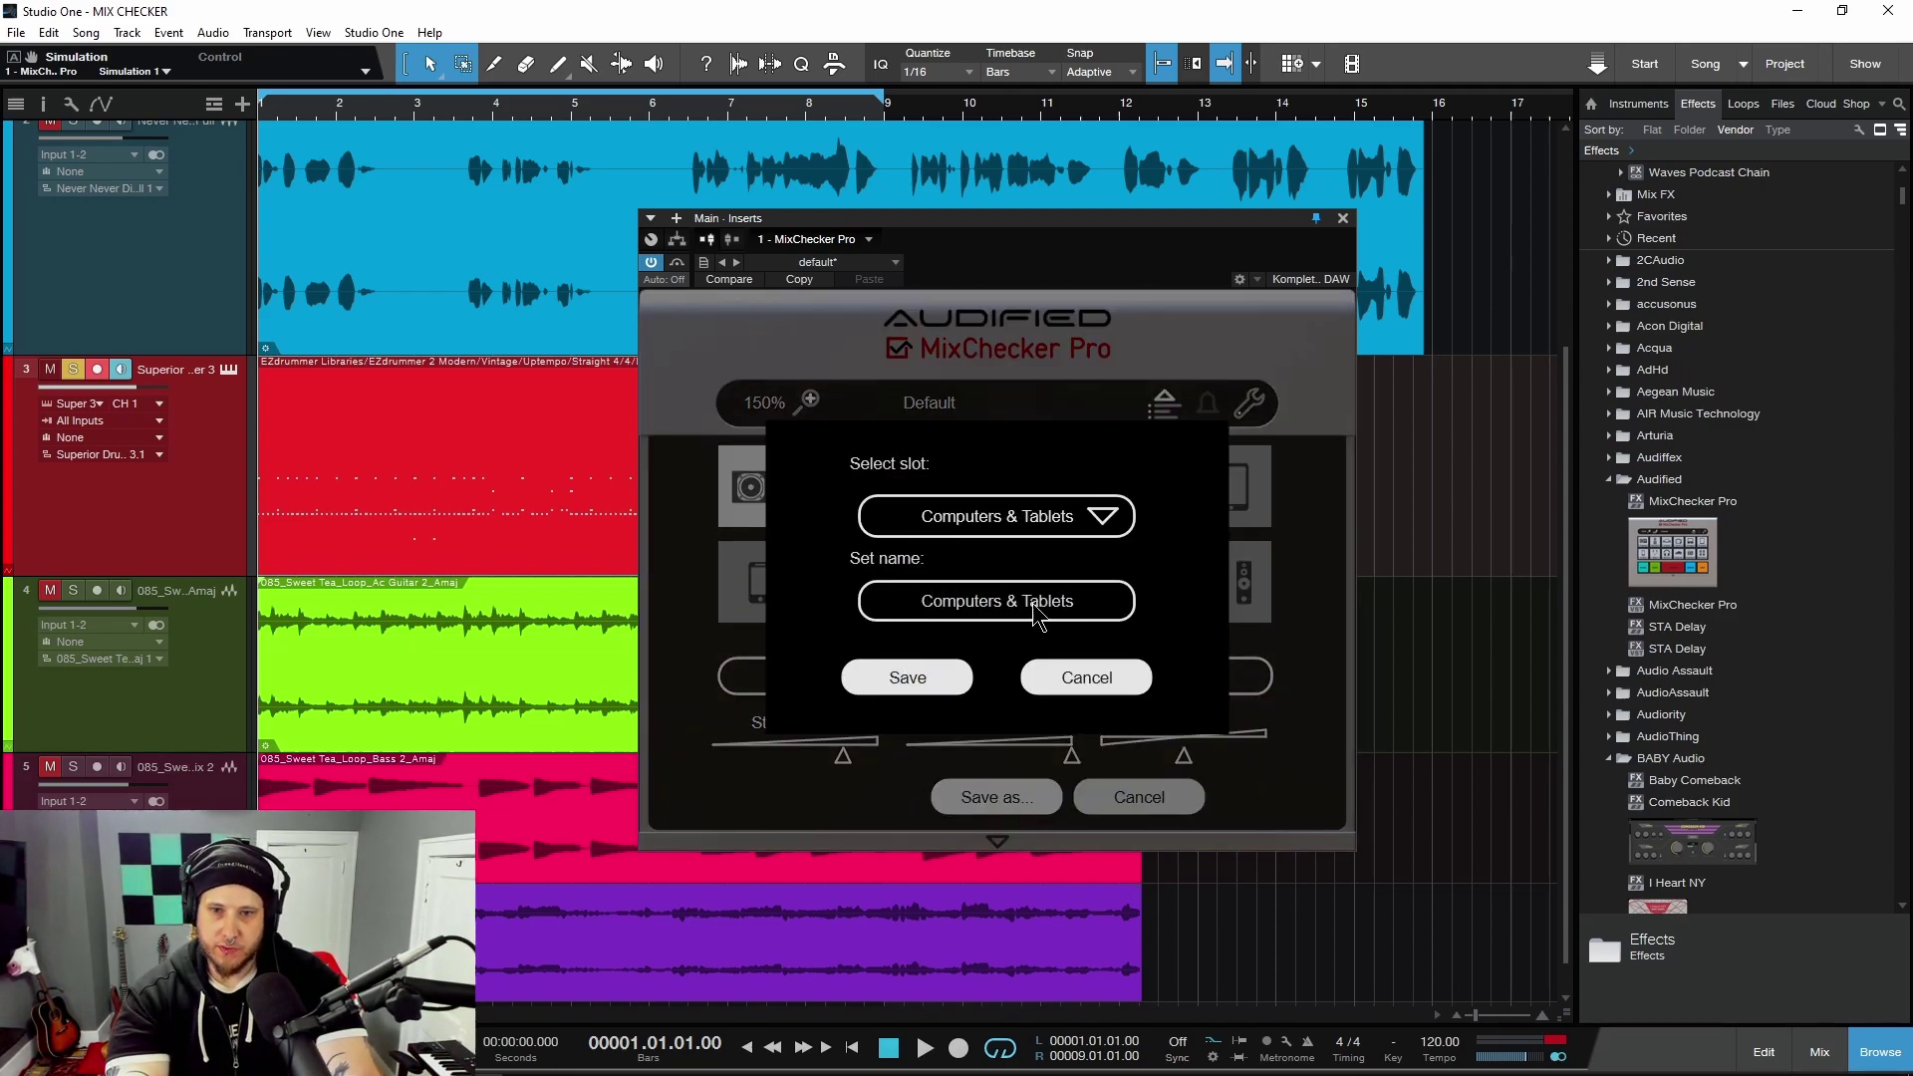
{"action": "left_click", "coordinate": [1080, 516]}
{"action": "left_click", "coordinate": [955, 646]}
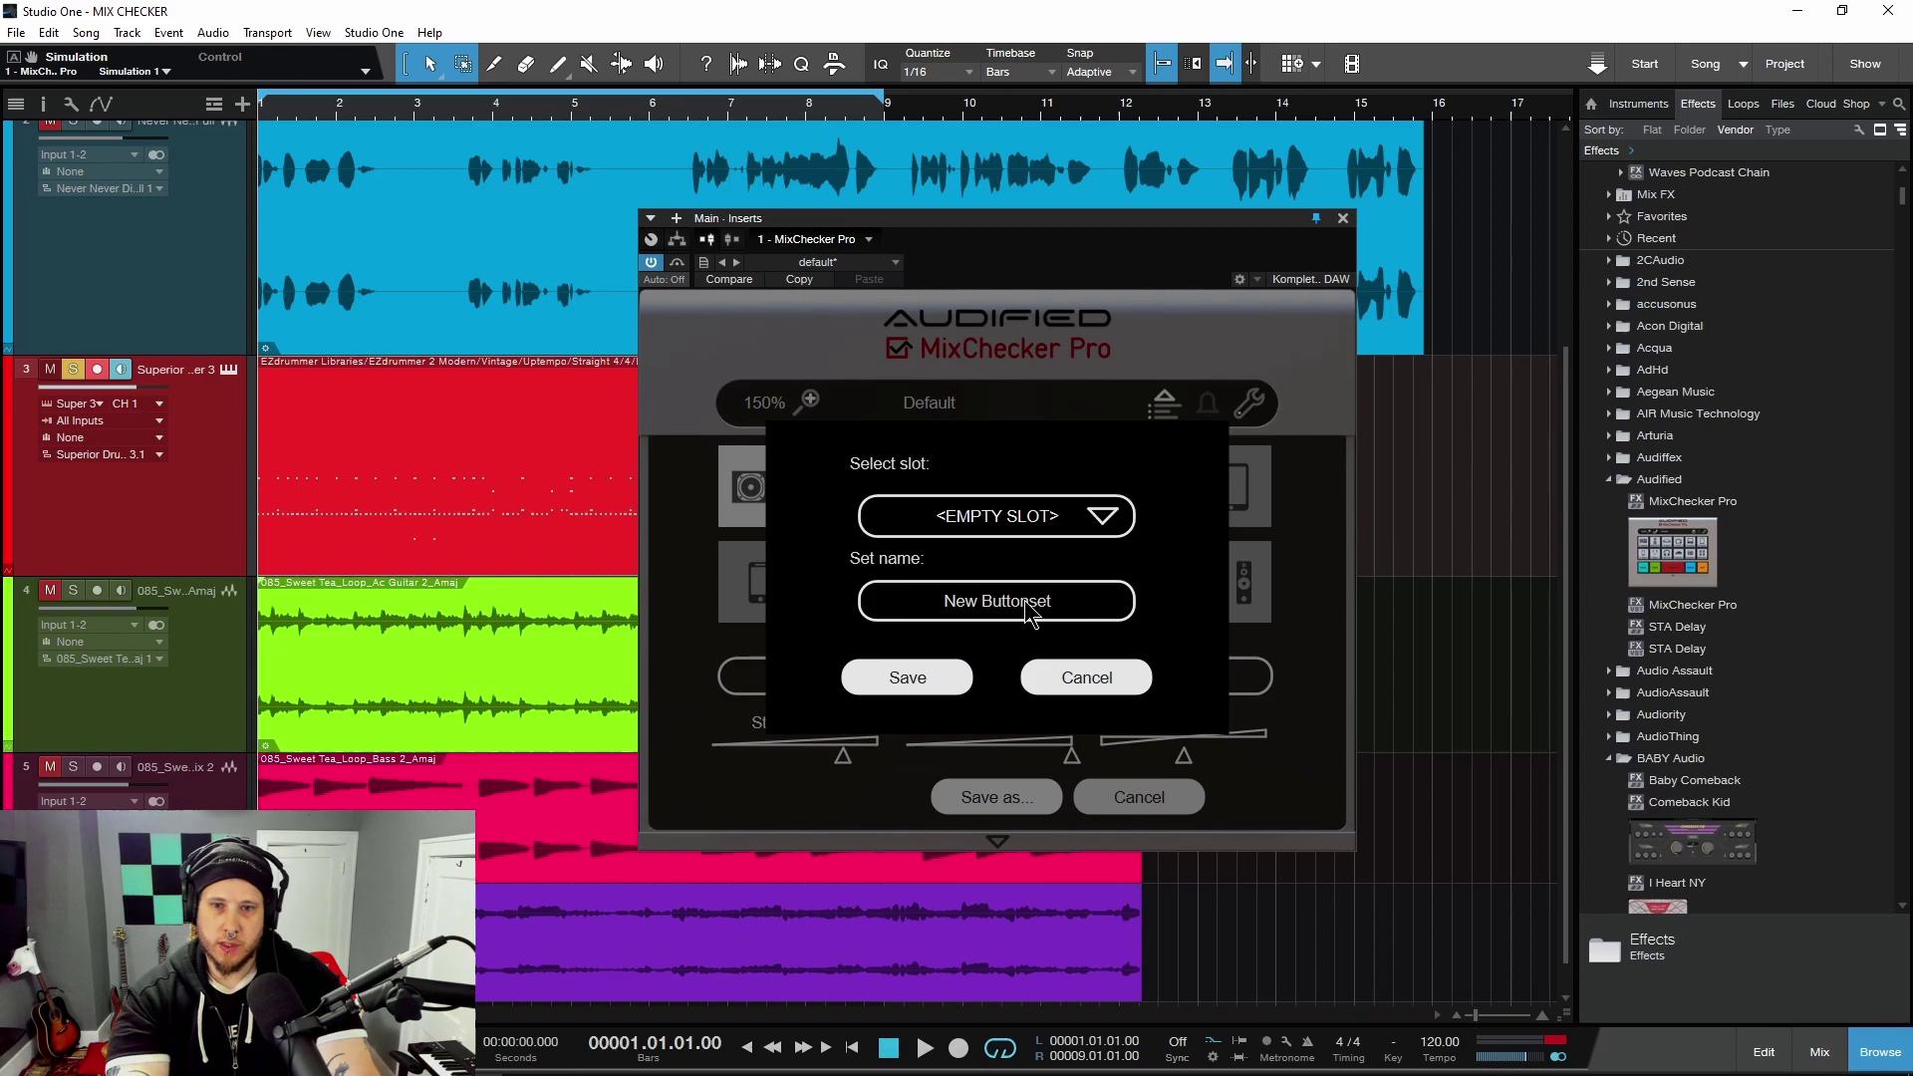
{"action": "left_click", "coordinate": [1078, 610]}
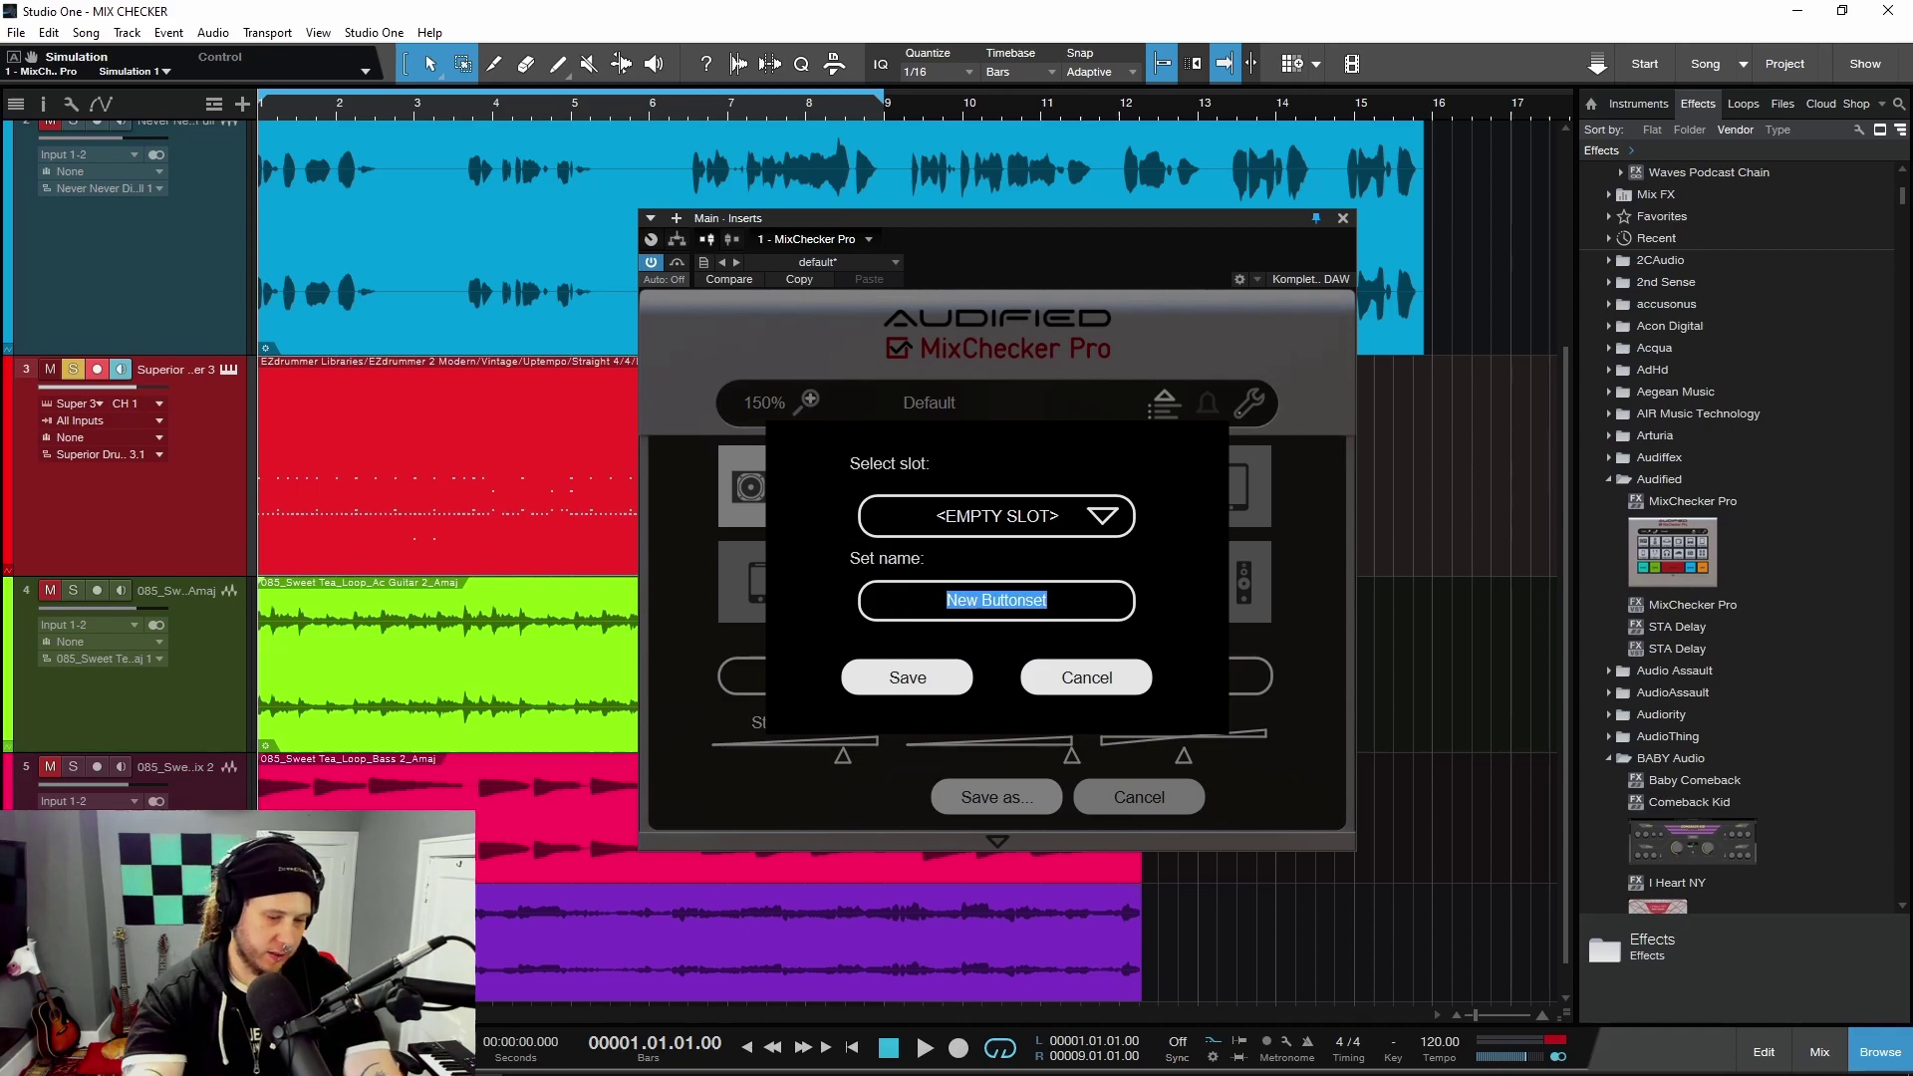
{"action": "type", "text": "NEW 3"}
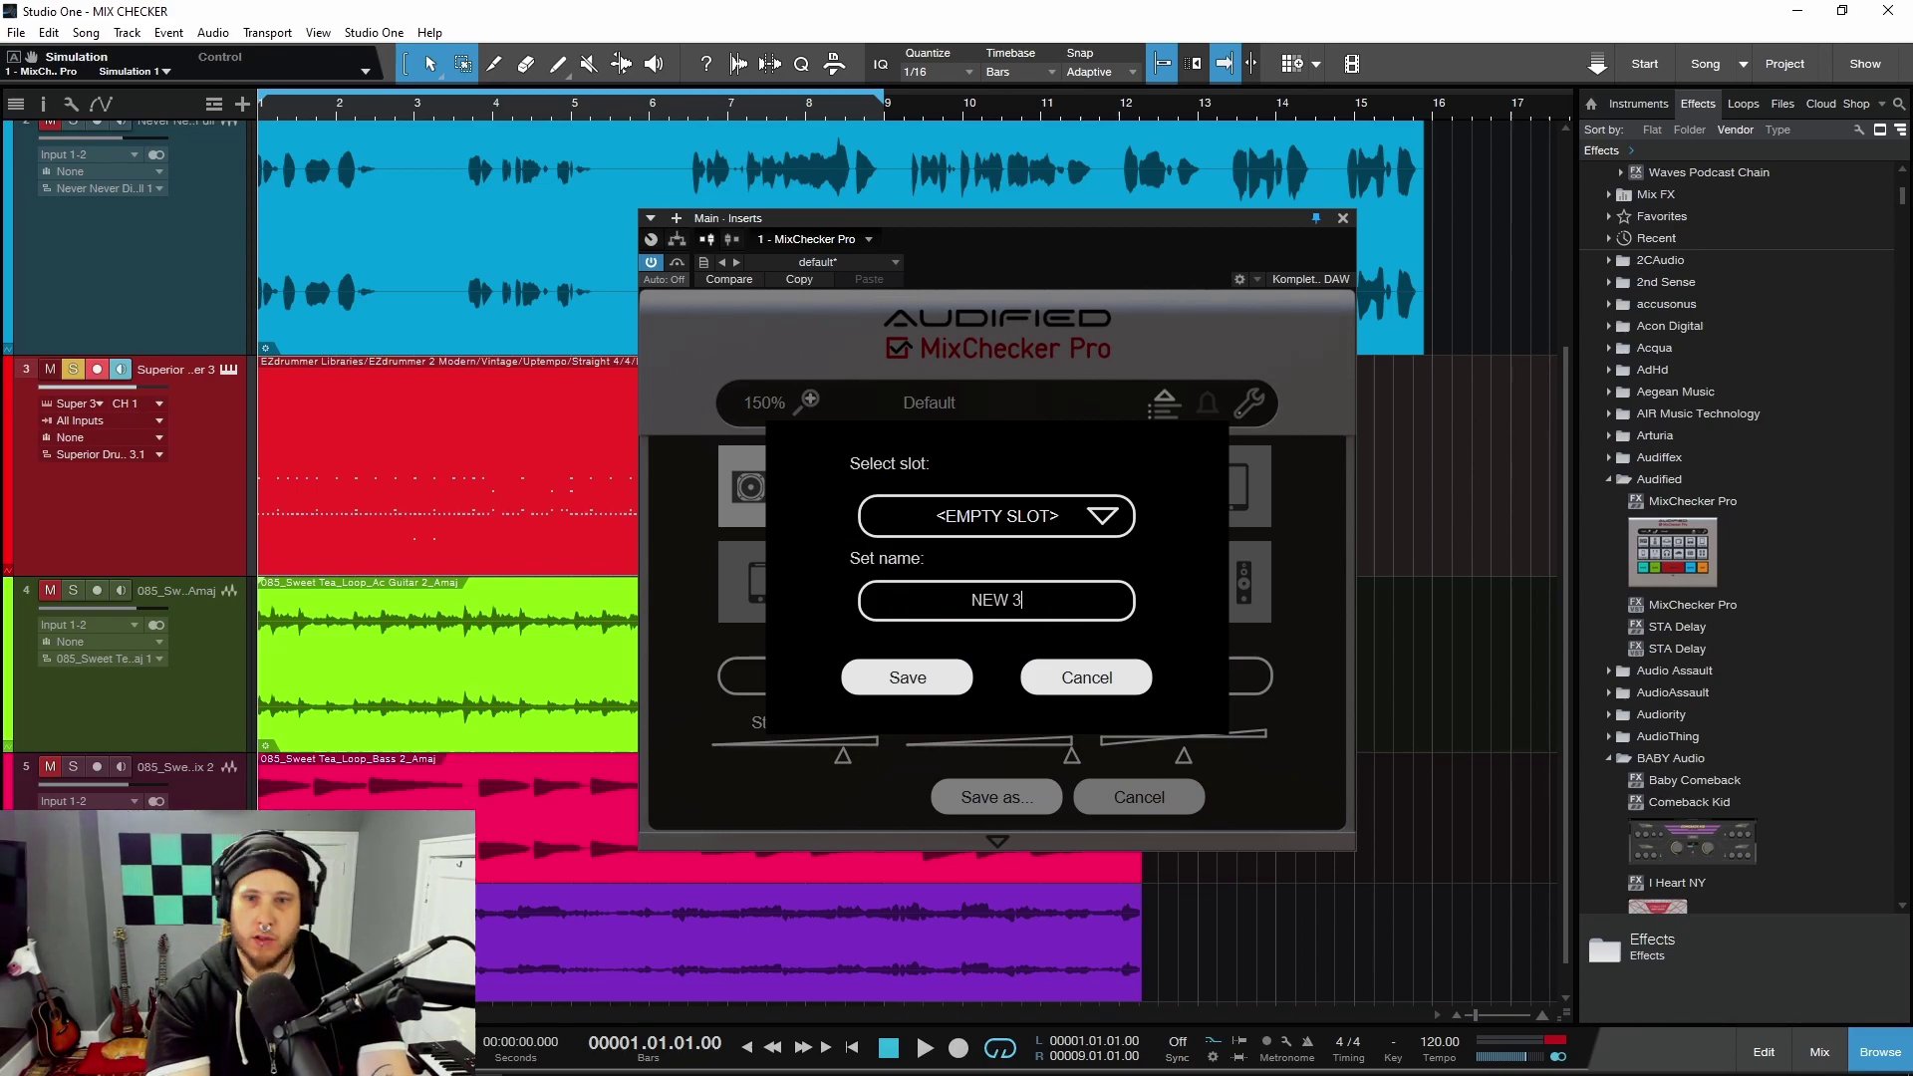
{"action": "left_click", "coordinate": [907, 679]}
{"action": "left_click", "coordinate": [991, 678]}
Choose NEW 3 from the preset list and switch between its 2" Black and Disco Pool simulations
{"action": "left_click", "coordinate": [931, 409]}
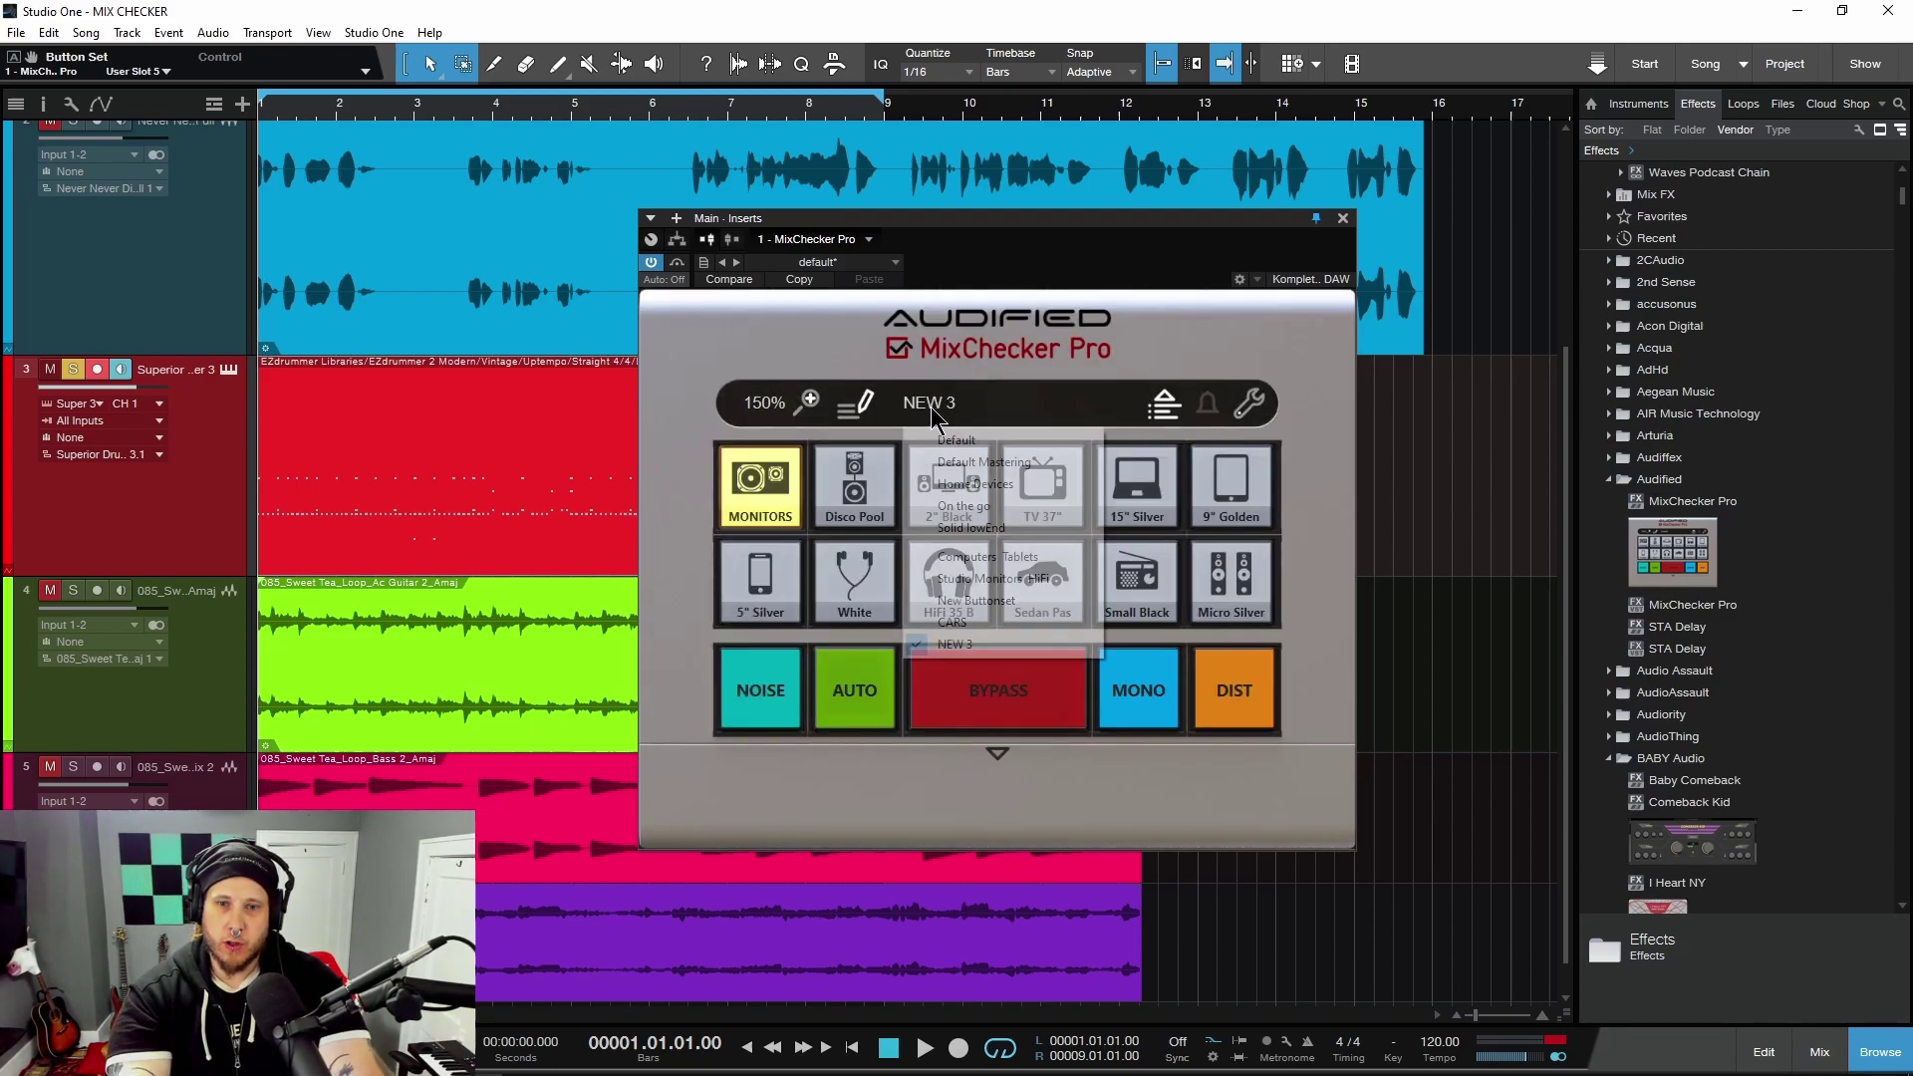
{"action": "left_click", "coordinate": [985, 646]}
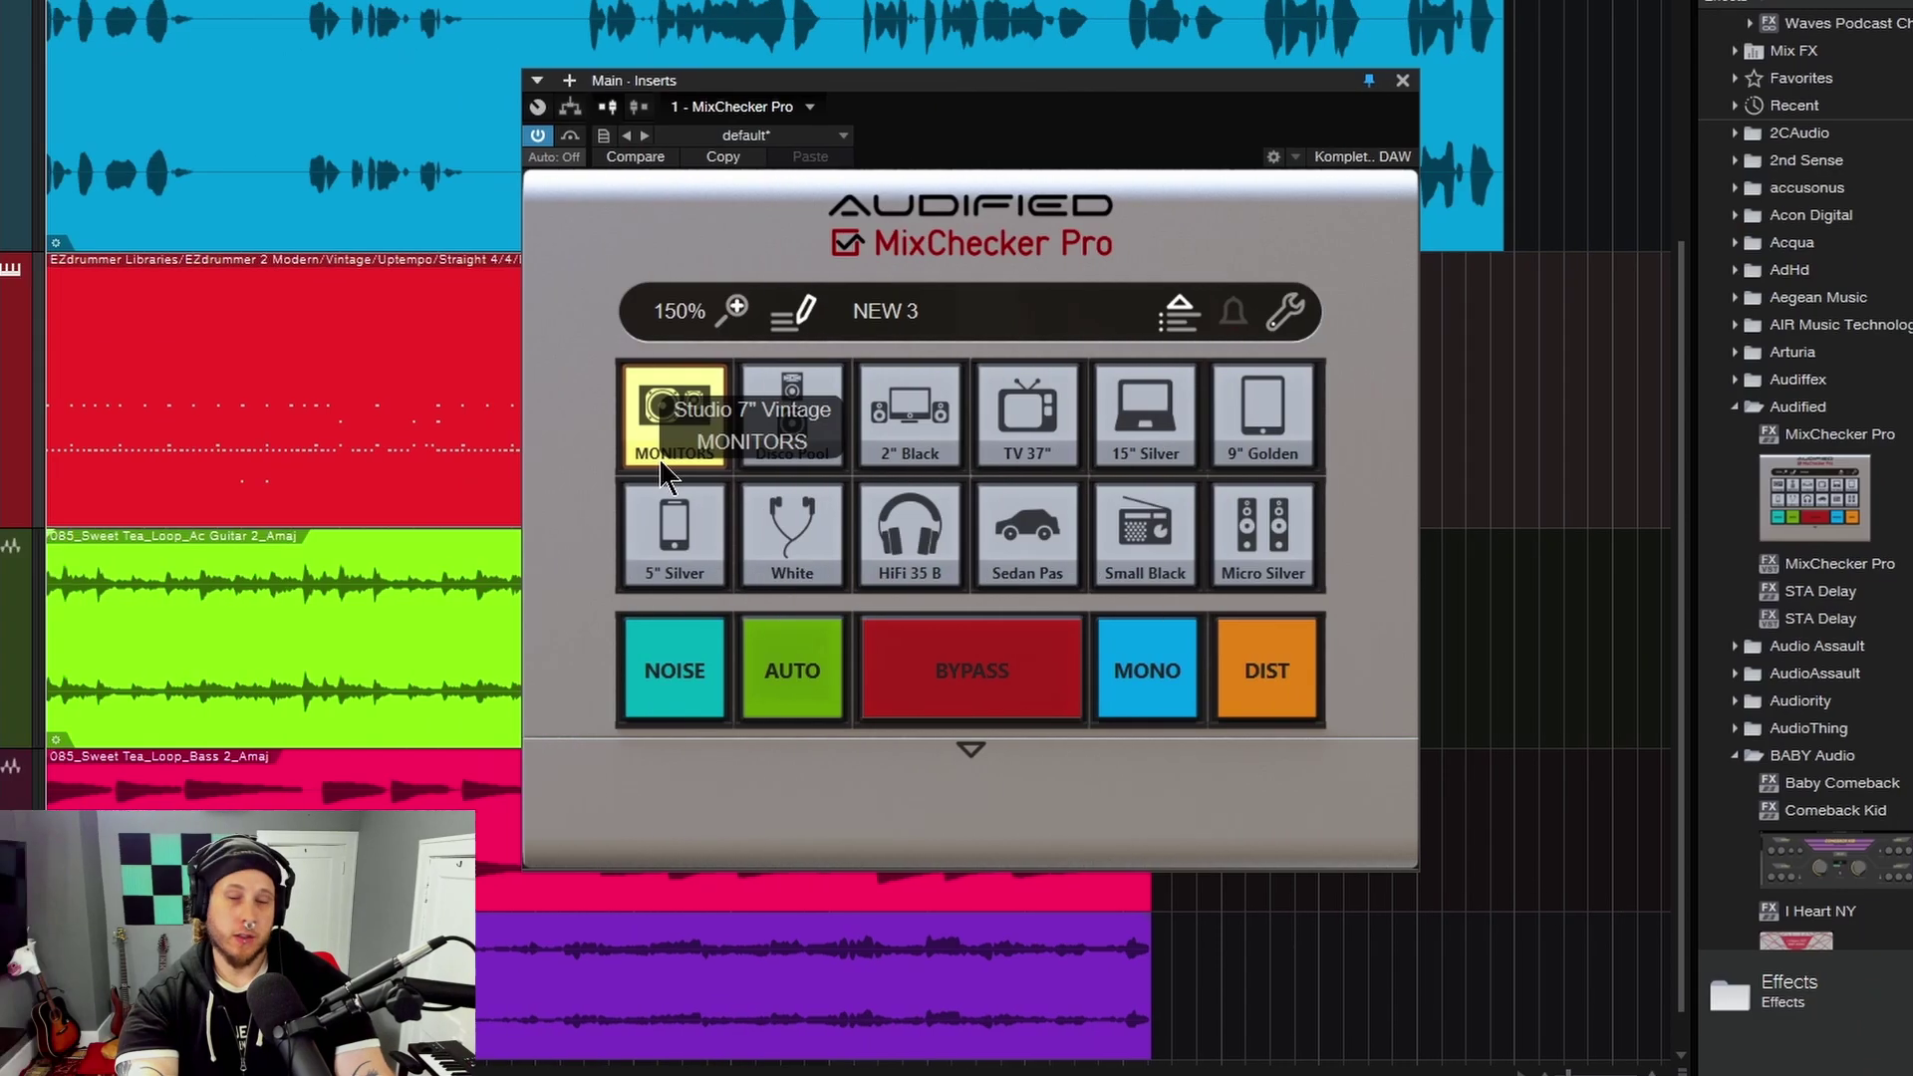
{"action": "left_click", "coordinate": [949, 483]}
{"action": "left_click", "coordinate": [865, 503]}
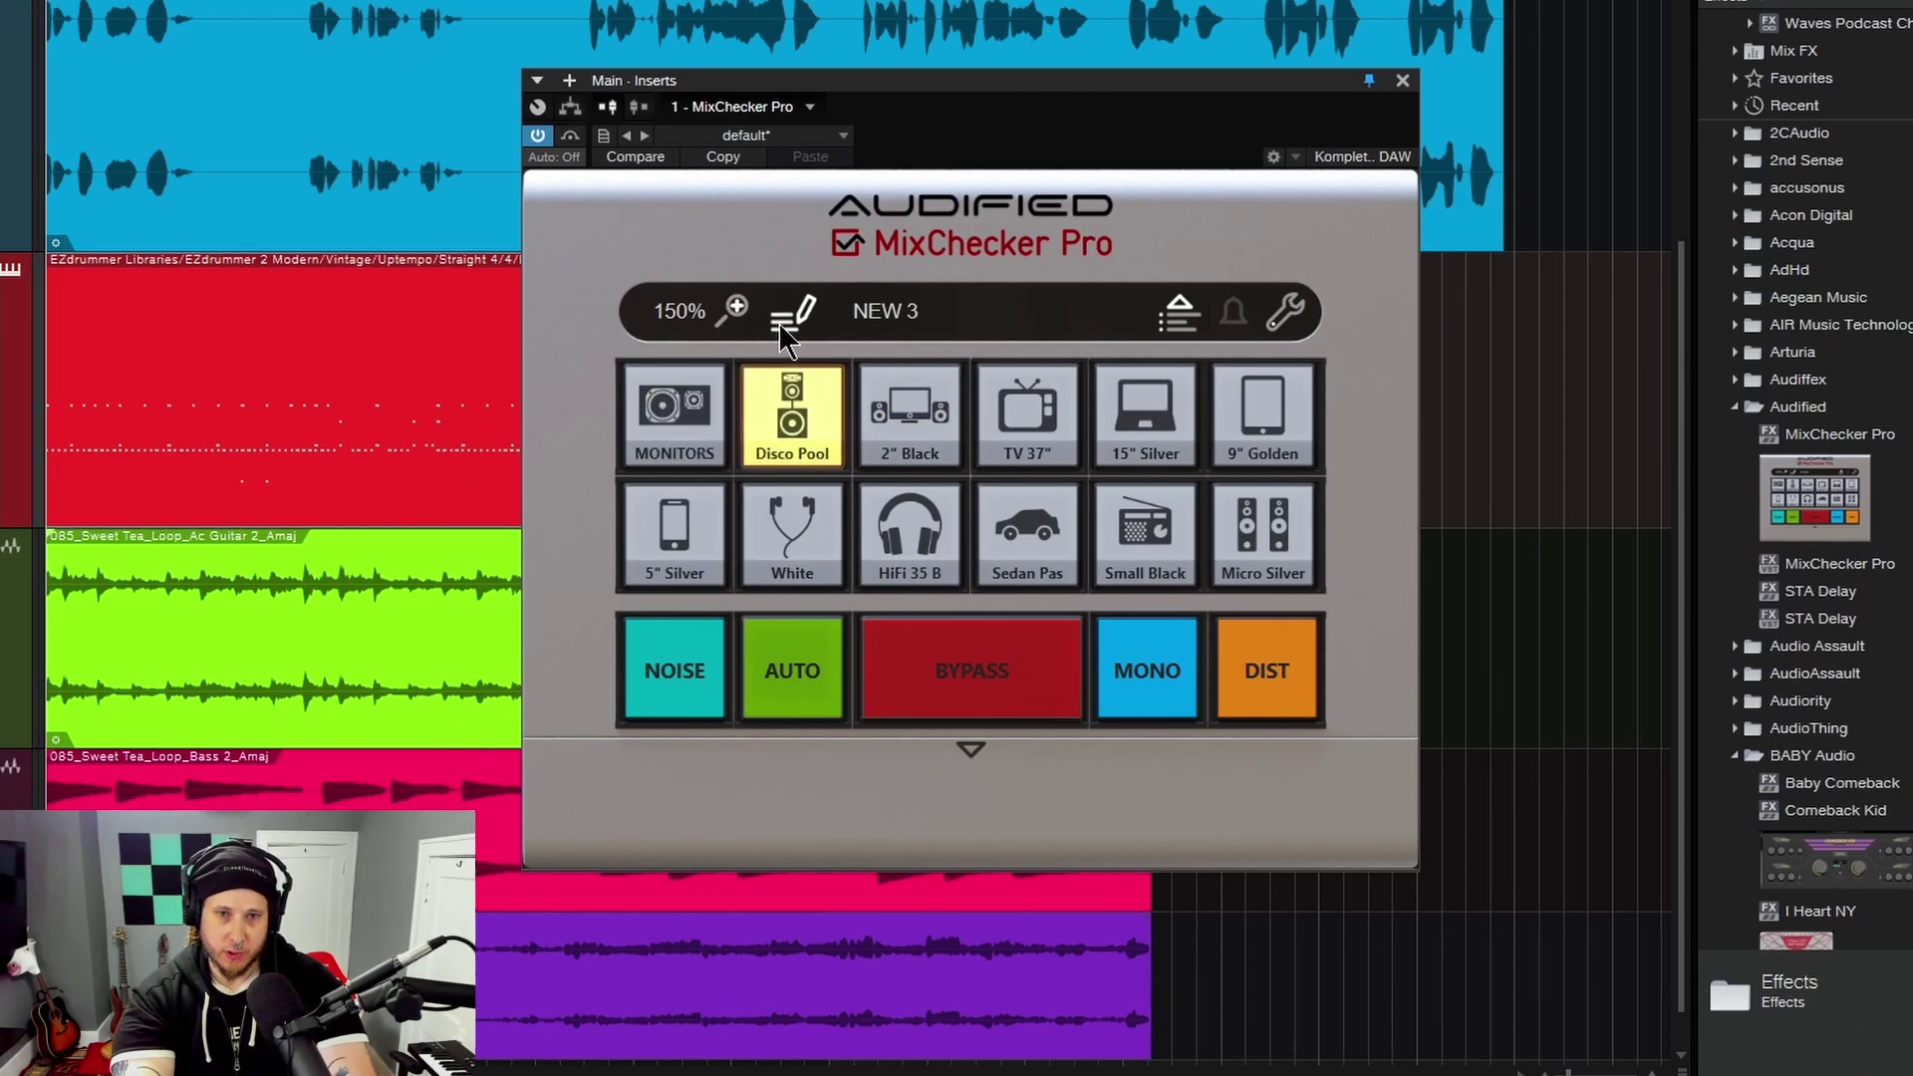
Open NEW 3 for editing, view the simulation categories for the MONITORS tile, and leave without saving
{"action": "left_click", "coordinate": [779, 321]}
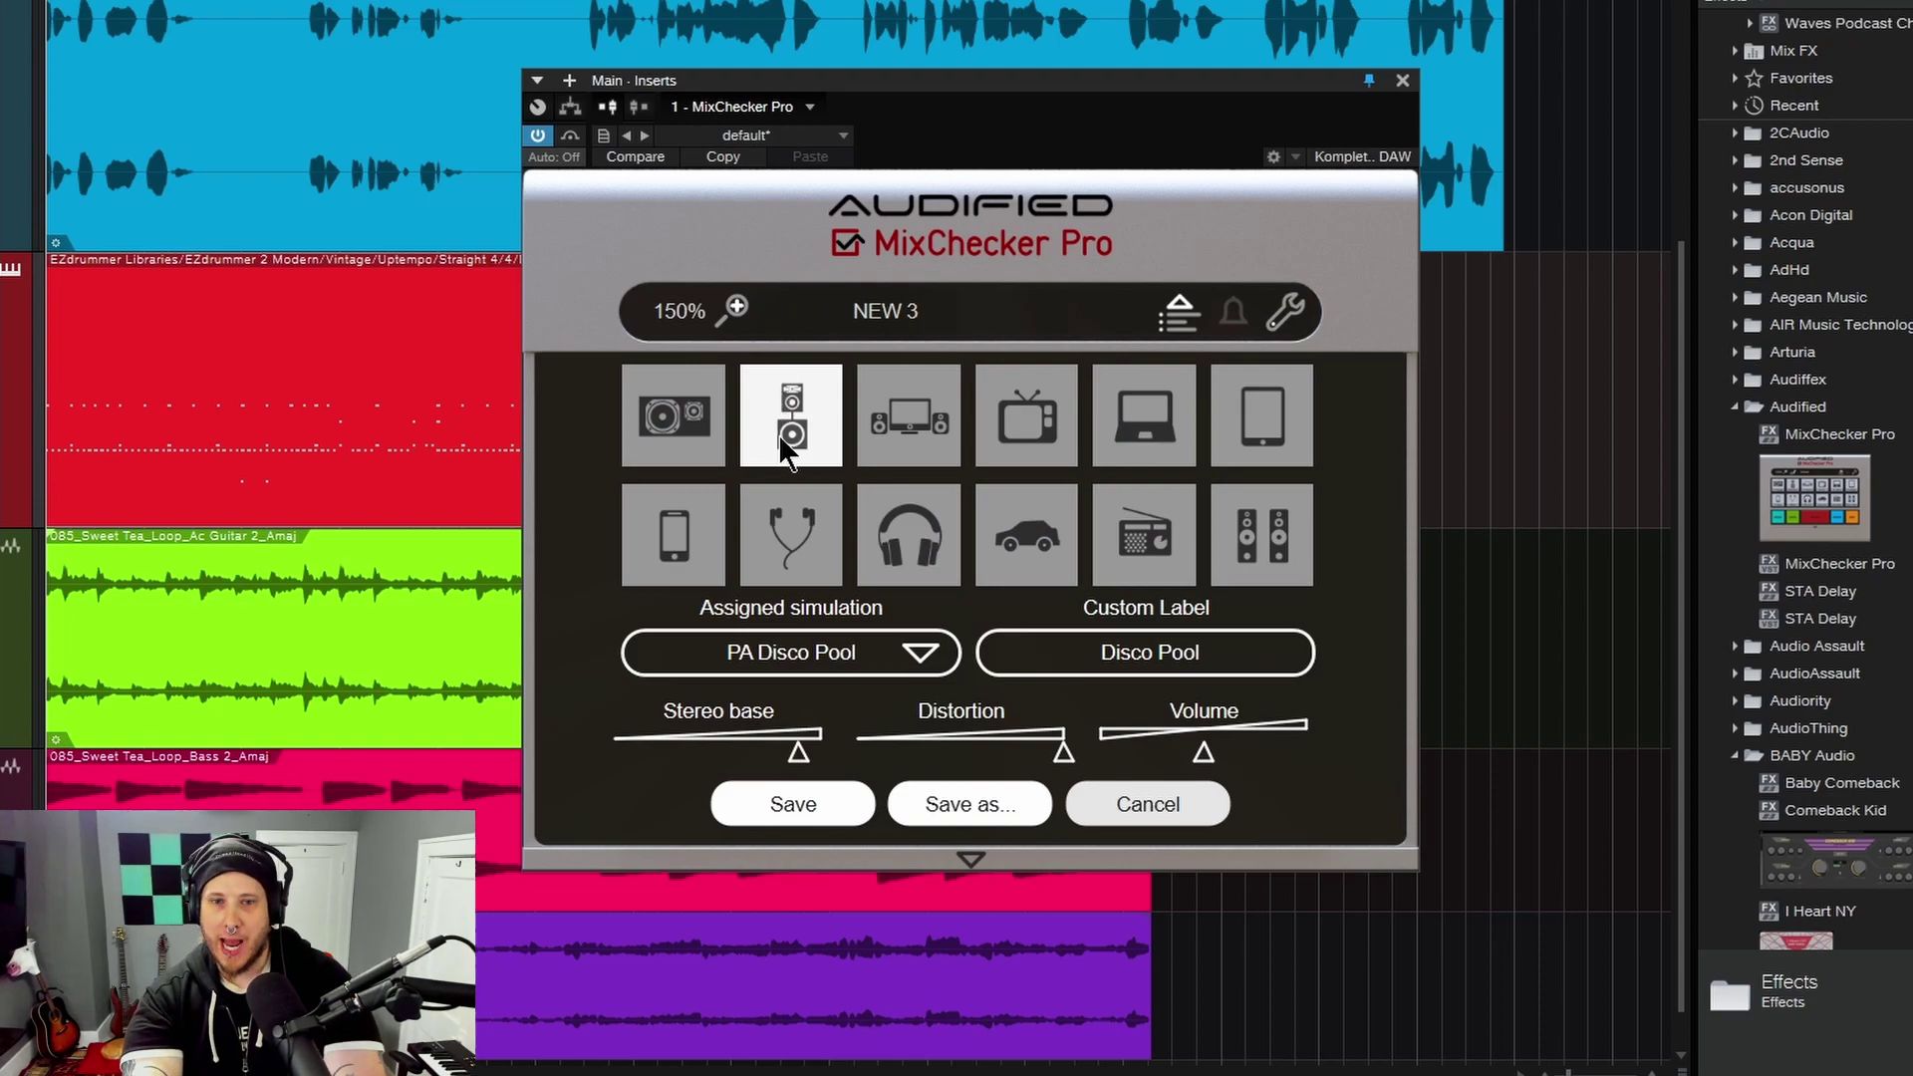
{"action": "left_click", "coordinate": [689, 410]}
{"action": "left_click", "coordinate": [875, 659]}
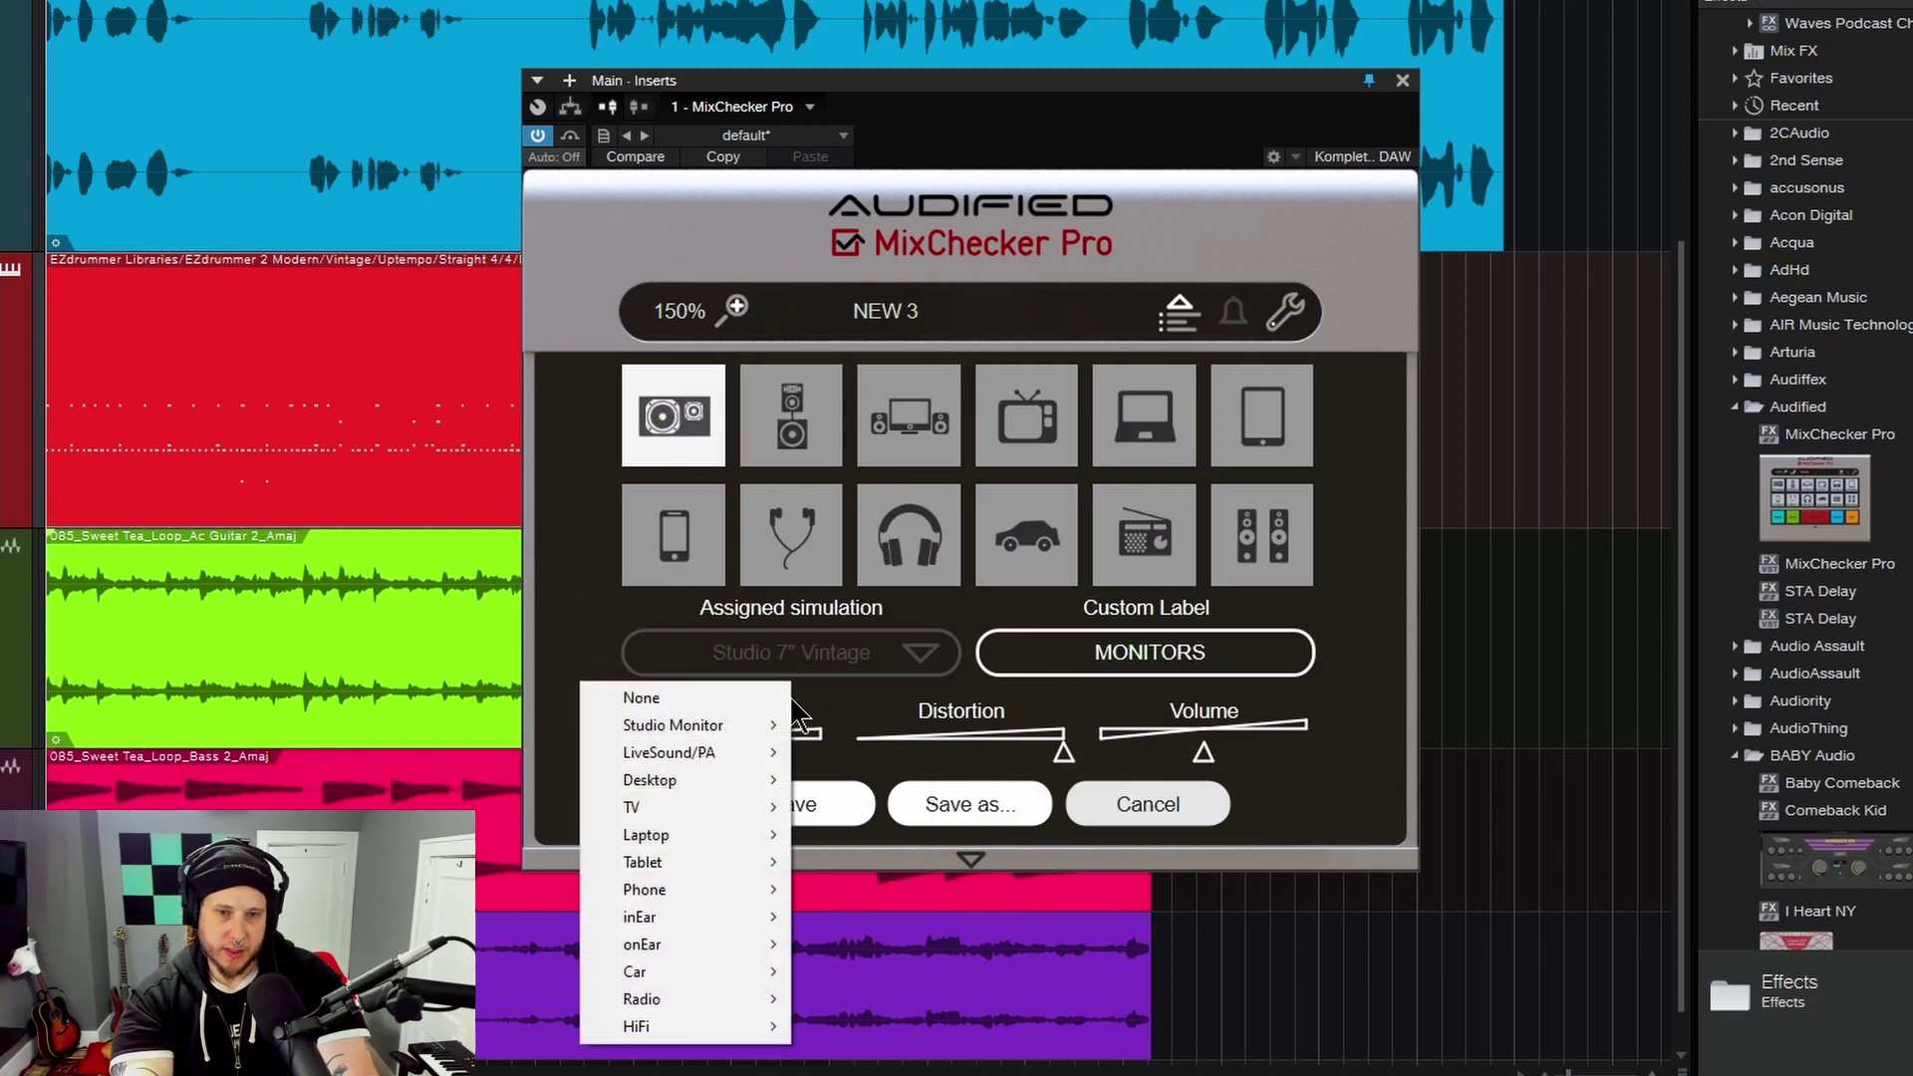
{"action": "left_click", "coordinate": [600, 611]}
{"action": "left_click", "coordinate": [1110, 800]}
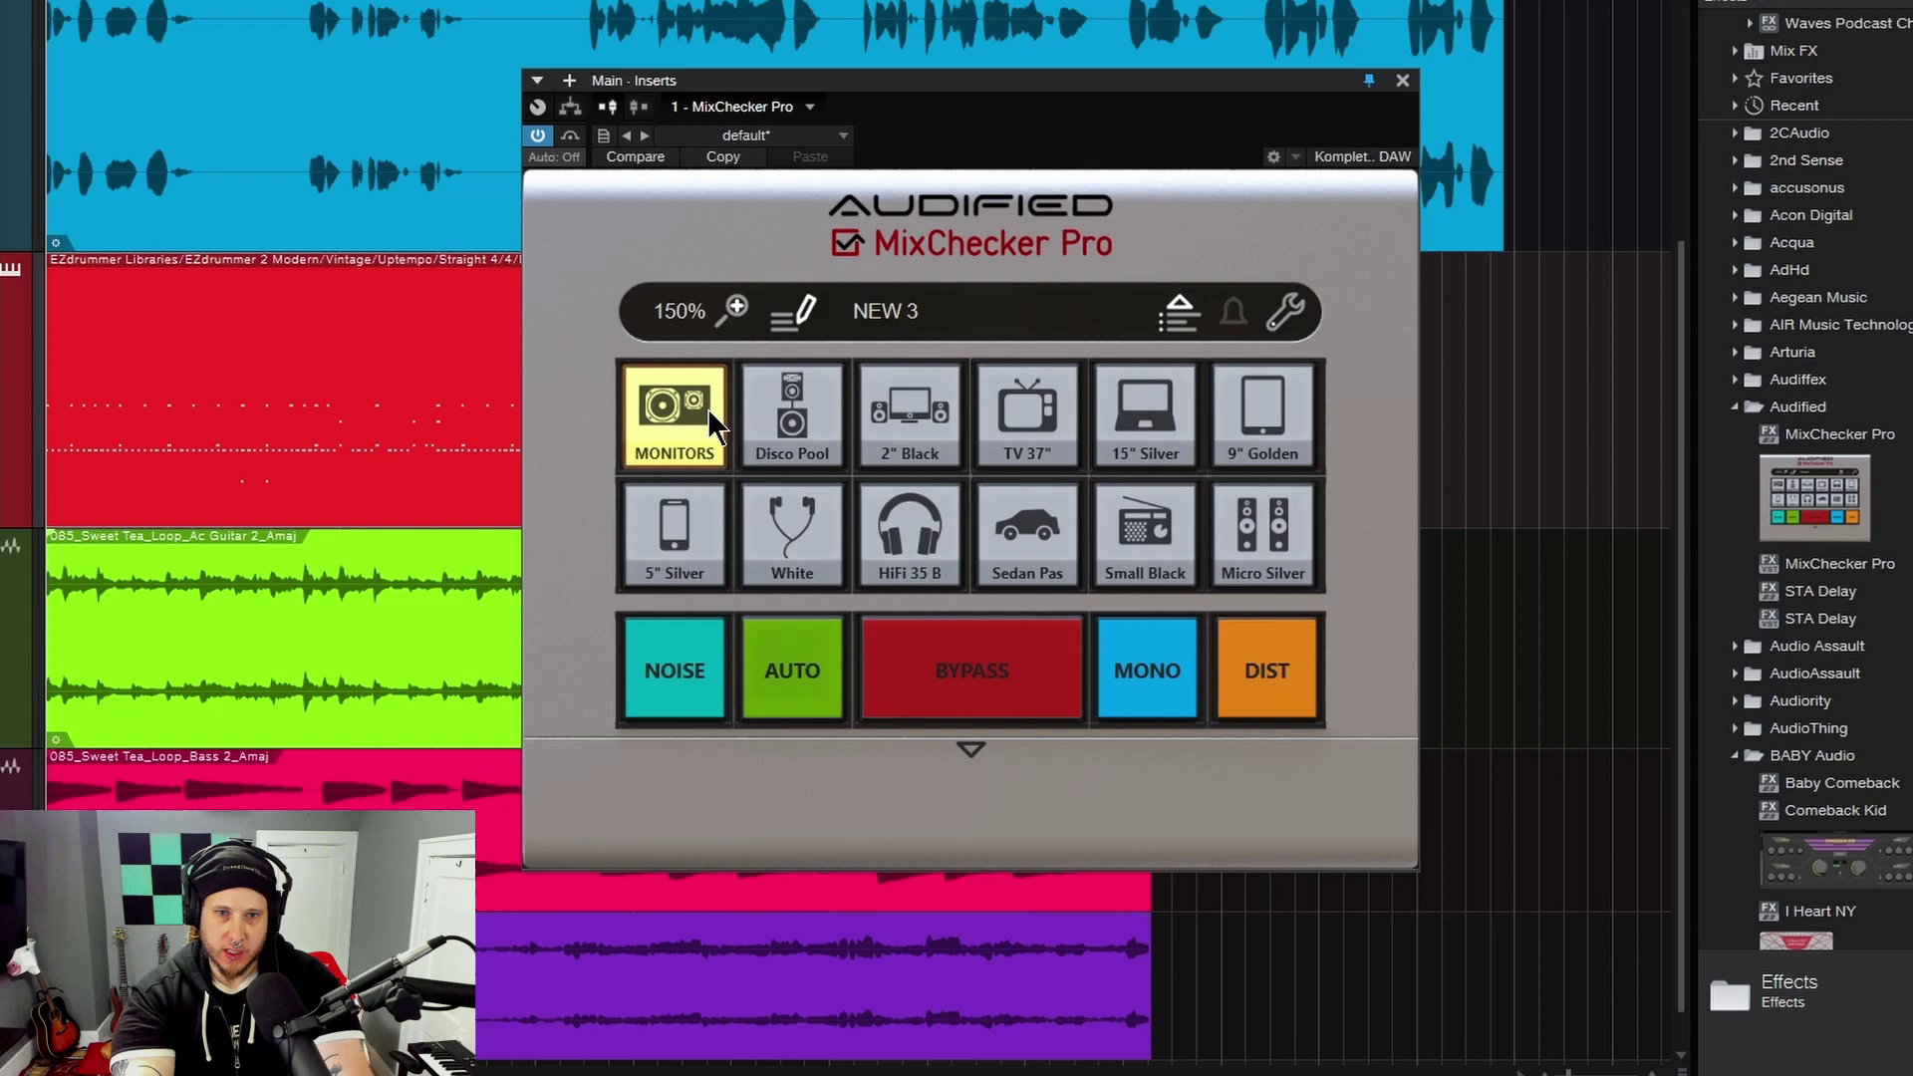
Reopen NEW 3 for editing and assign the PA Cheap Satellite simulation to the 2" Black tile
{"action": "left_click", "coordinate": [785, 322]}
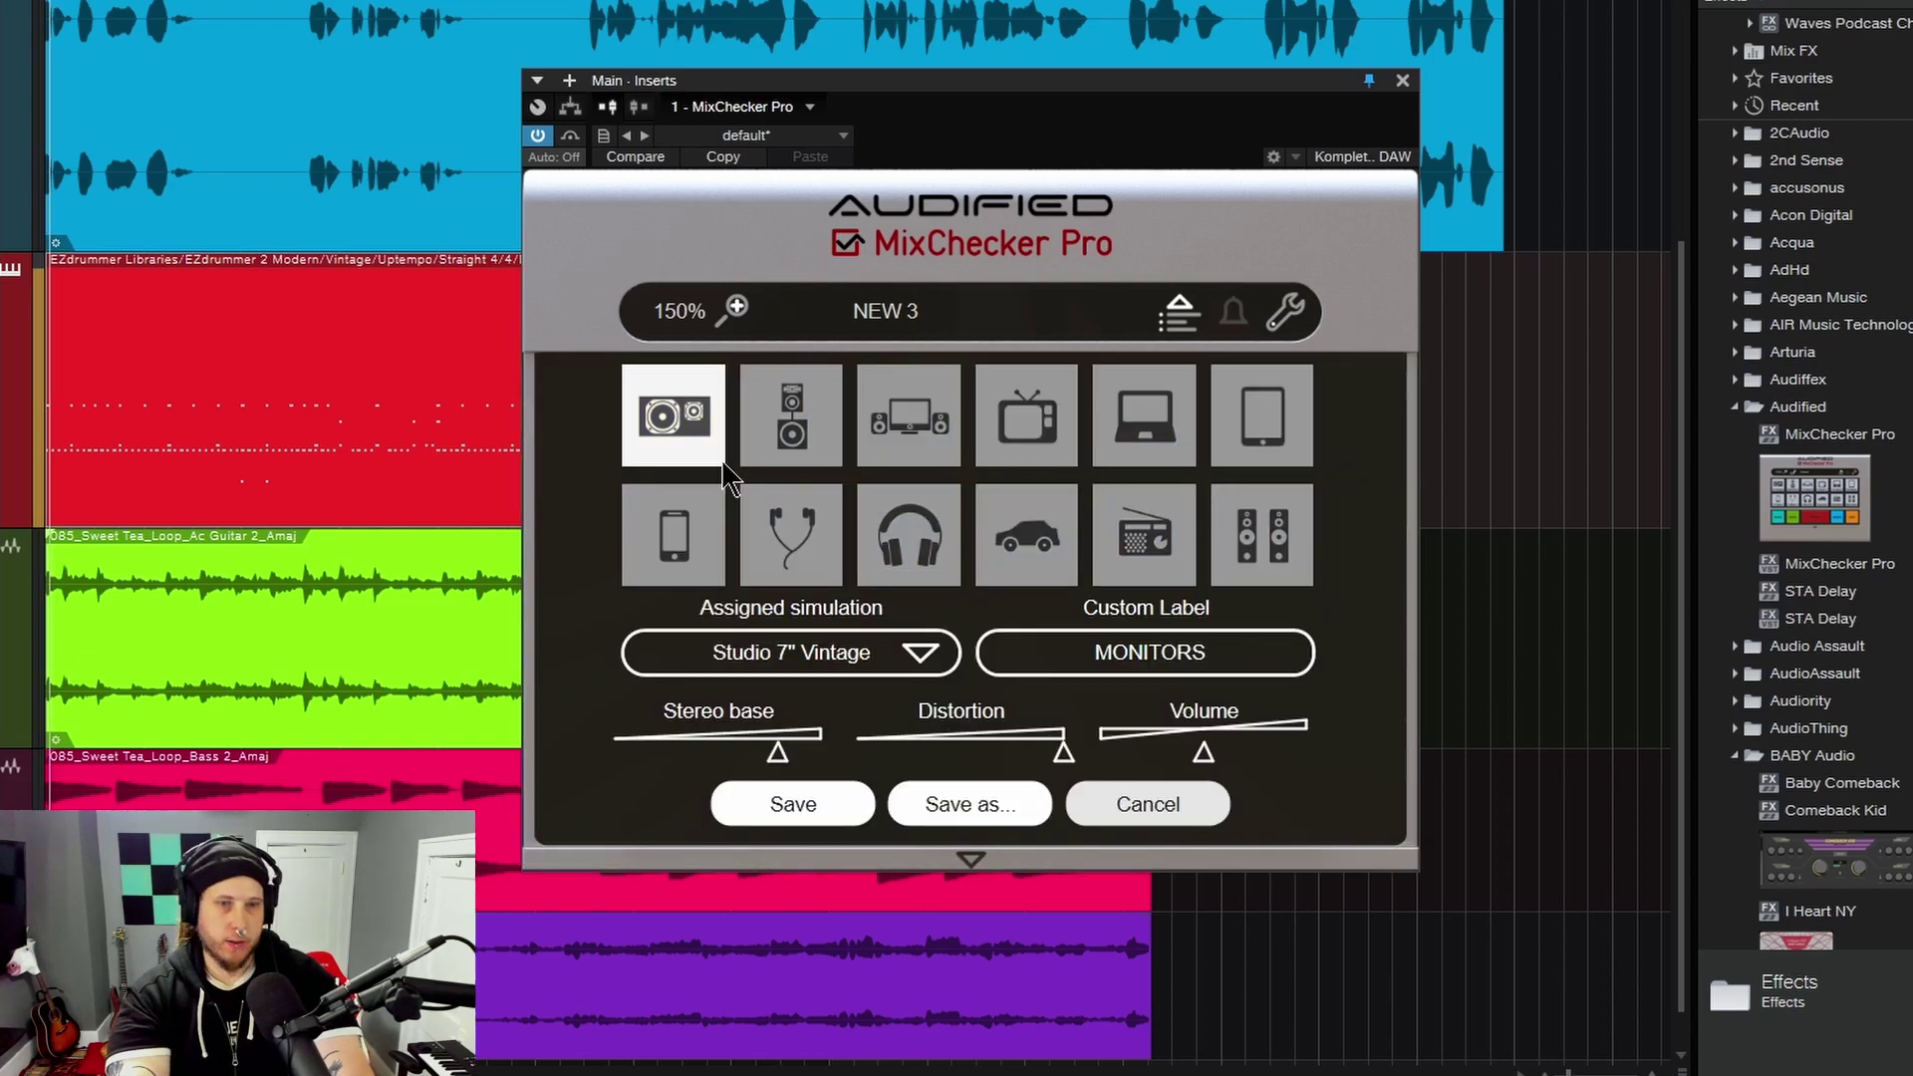
{"action": "left_click", "coordinate": [787, 428]}
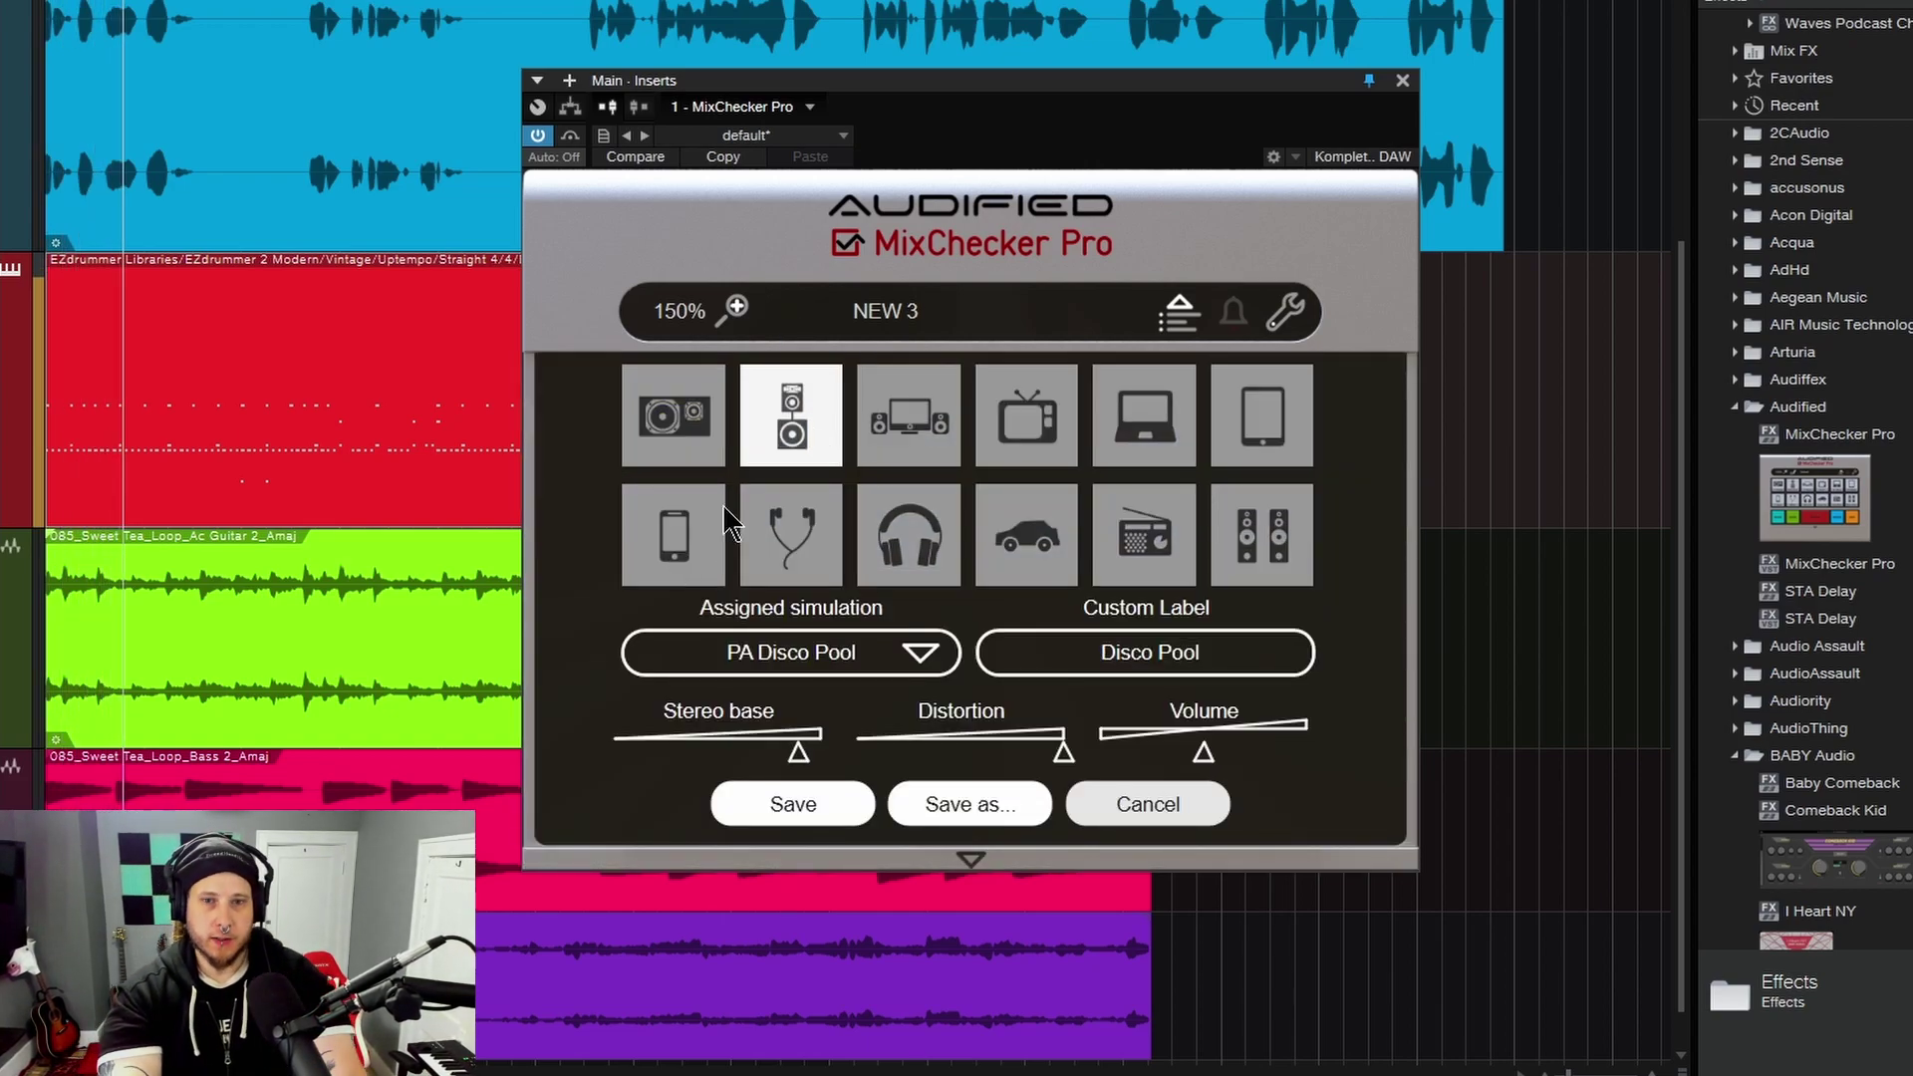
{"action": "left_click", "coordinate": [891, 439]}
{"action": "left_click", "coordinate": [837, 658]}
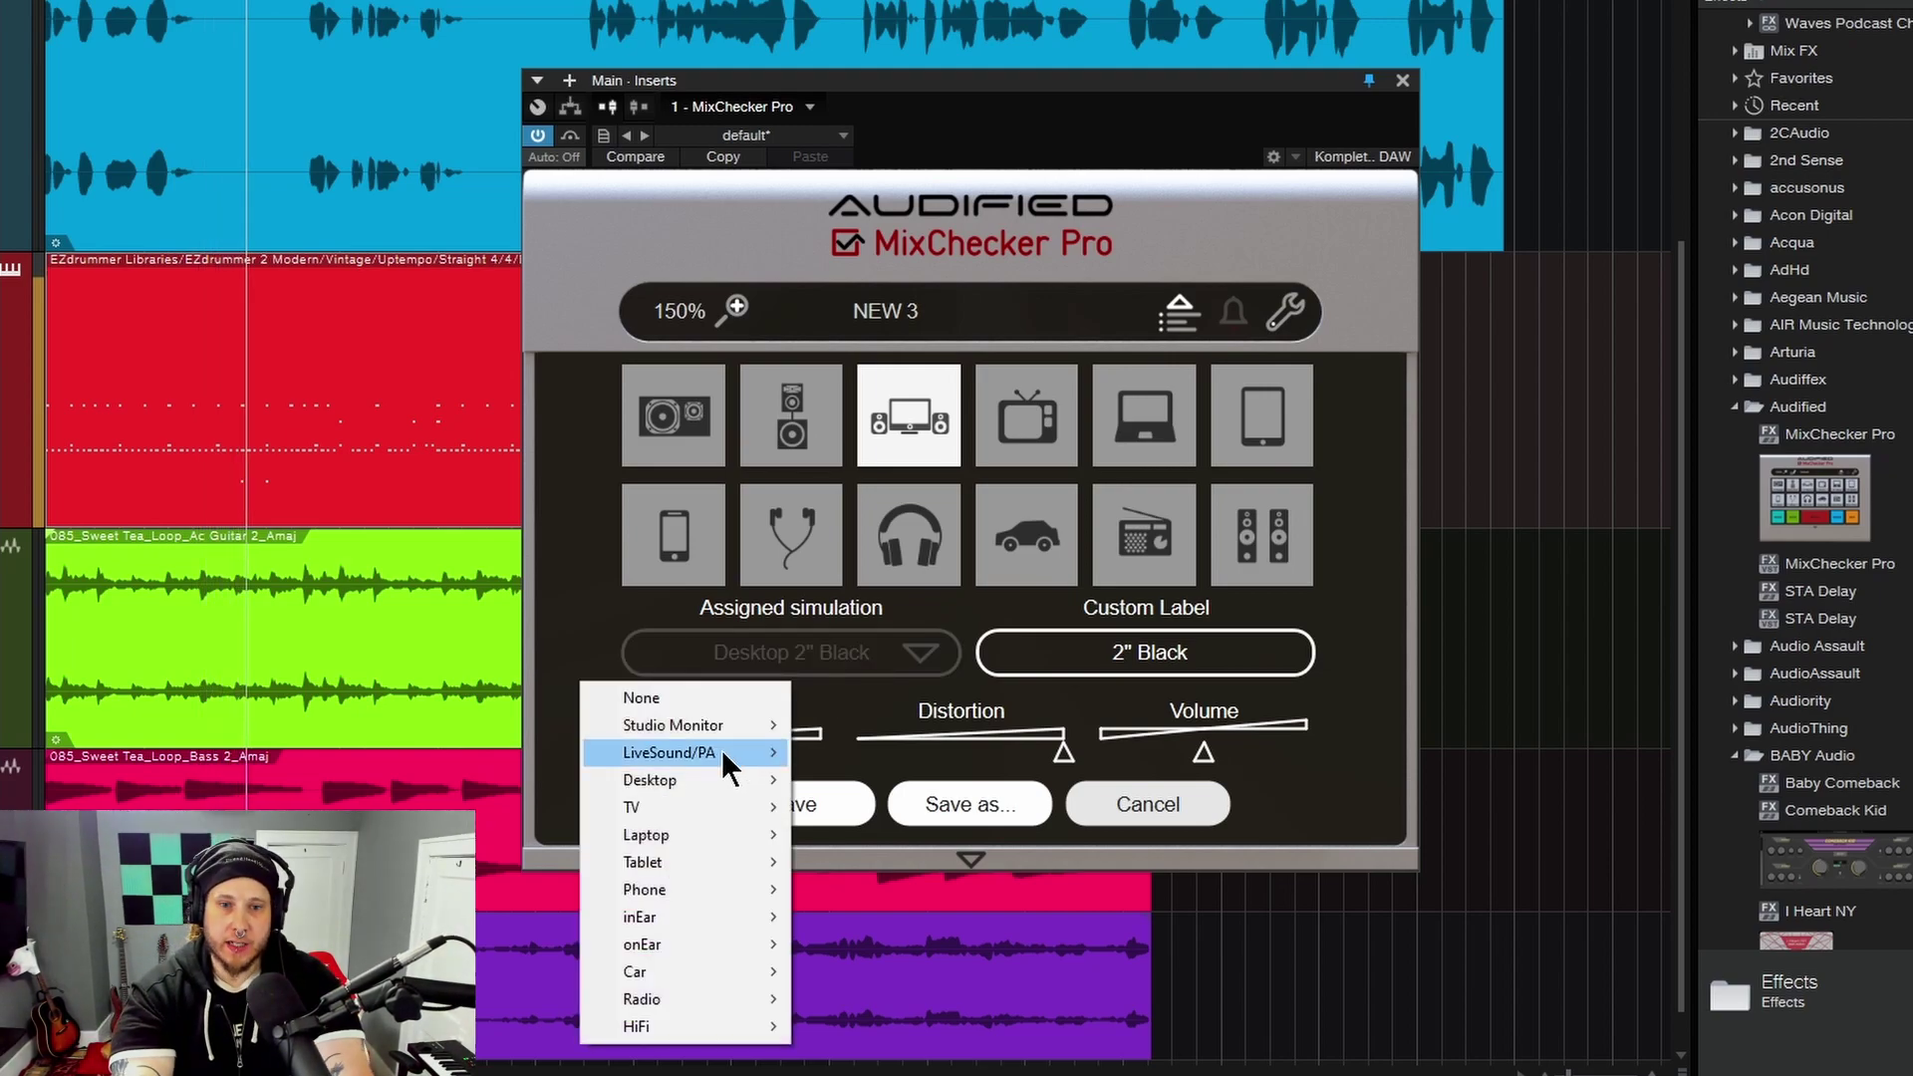
{"action": "mouse_move", "coordinate": [722, 749]}
{"action": "left_click", "coordinate": [882, 782]}
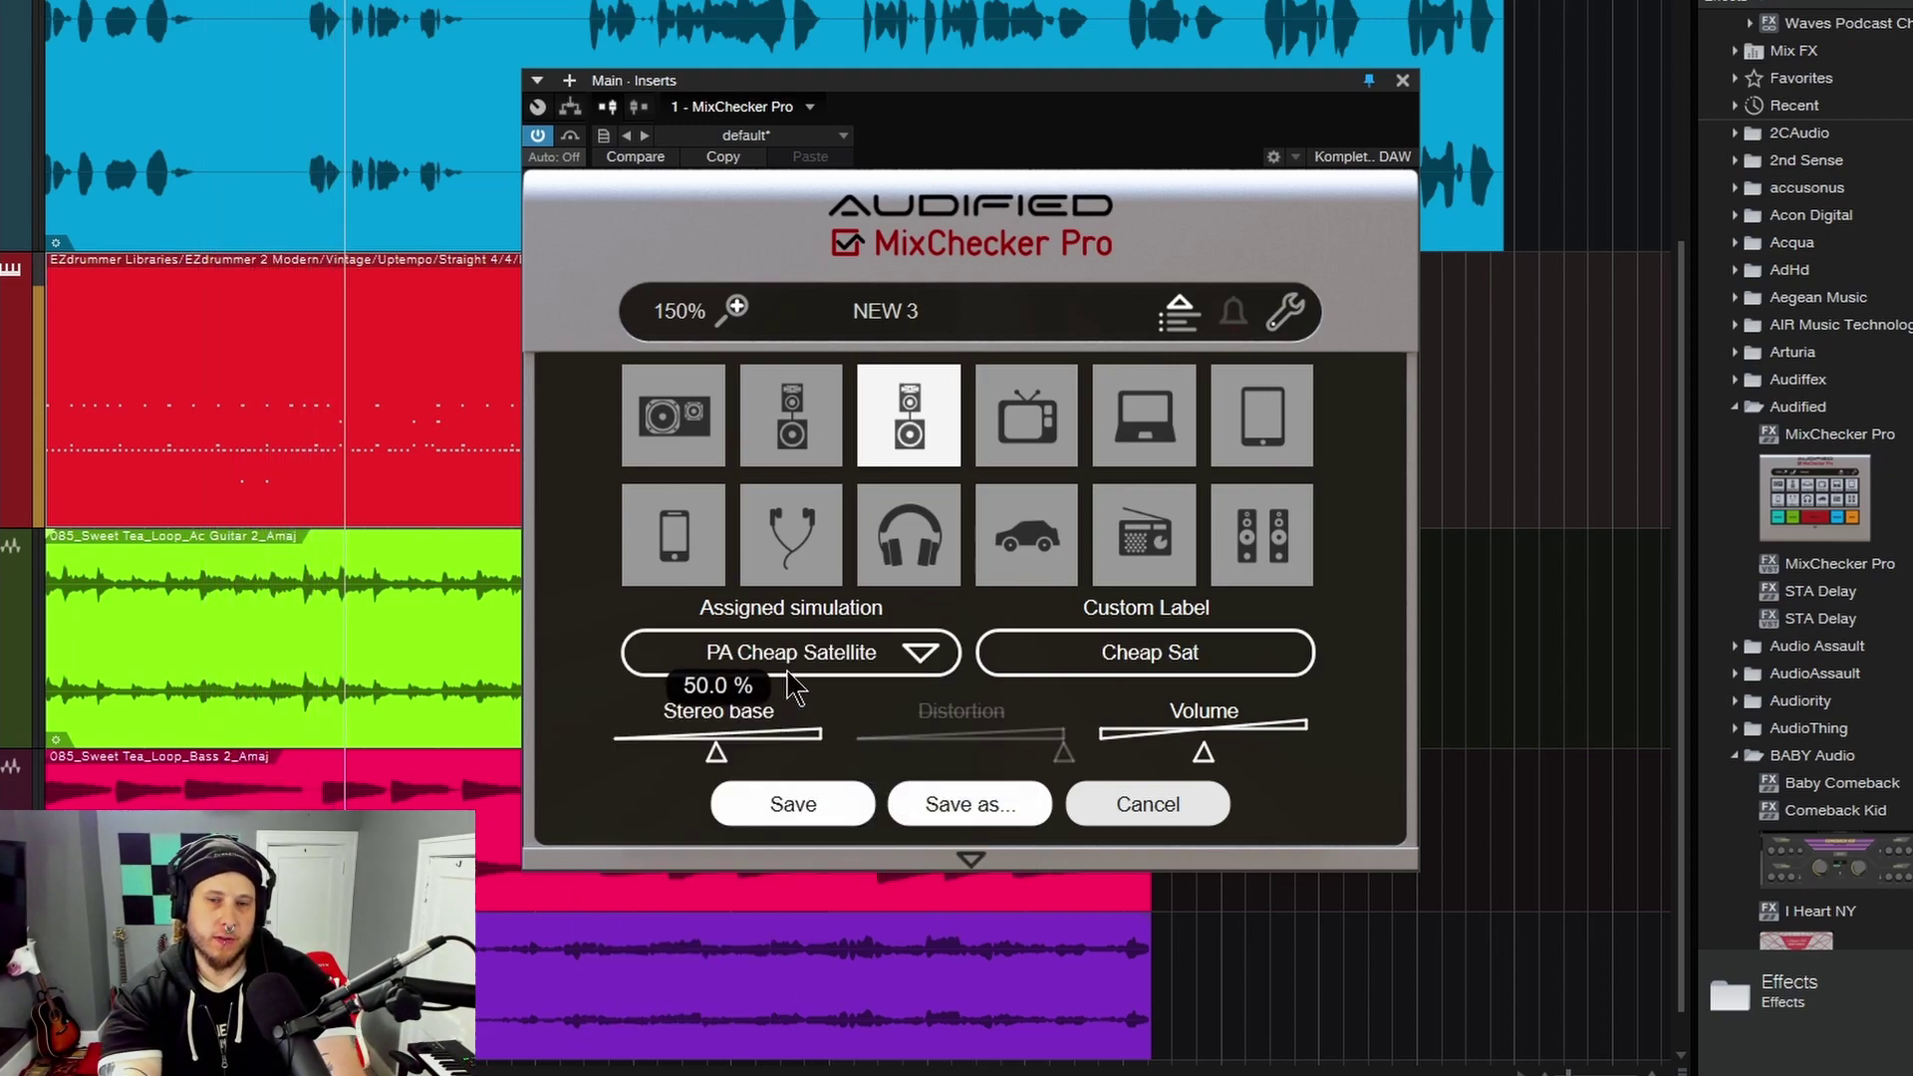
Try Laptop 13" Silver and Phone 5" Grey as the third tile's simulation, and discard the edits
{"action": "left_click", "coordinate": [859, 659]}
{"action": "mouse_move", "coordinate": [721, 843]}
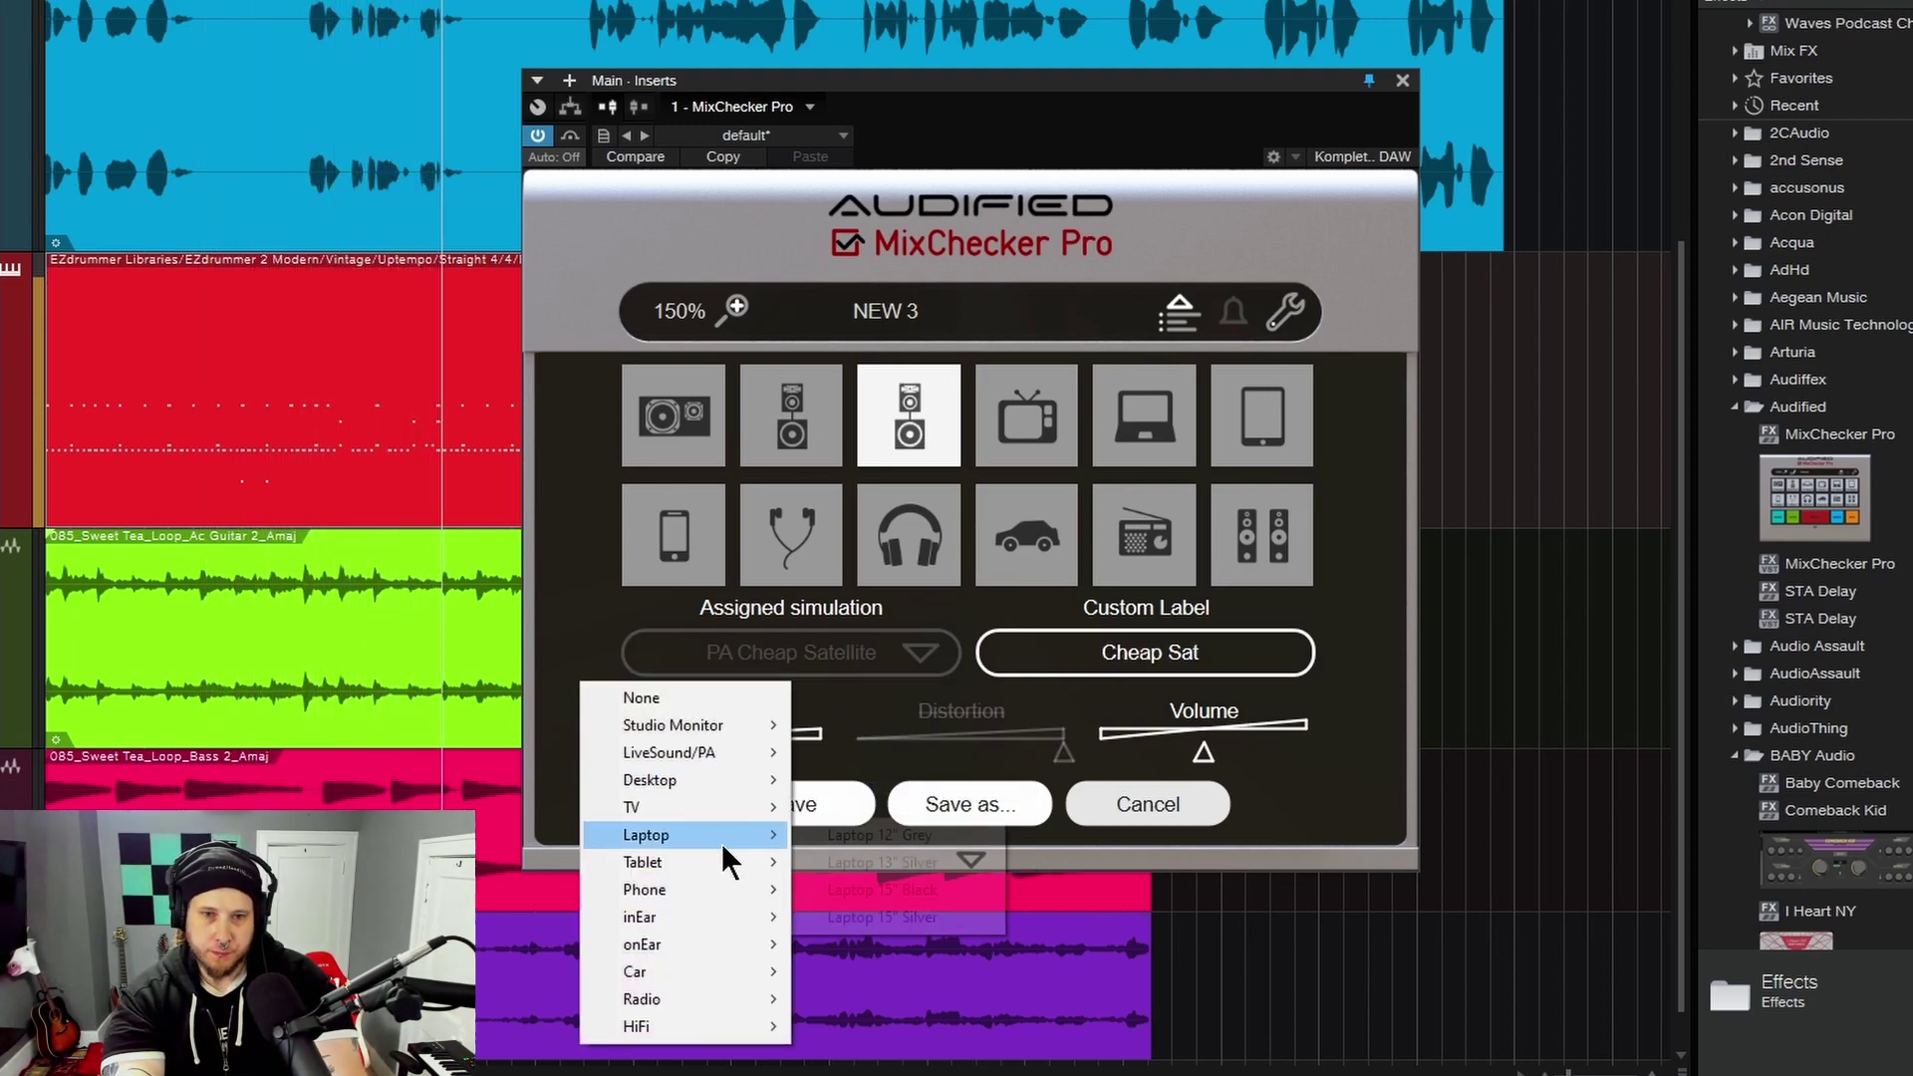
{"action": "left_click", "coordinate": [863, 865]}
{"action": "left_click", "coordinate": [847, 658]}
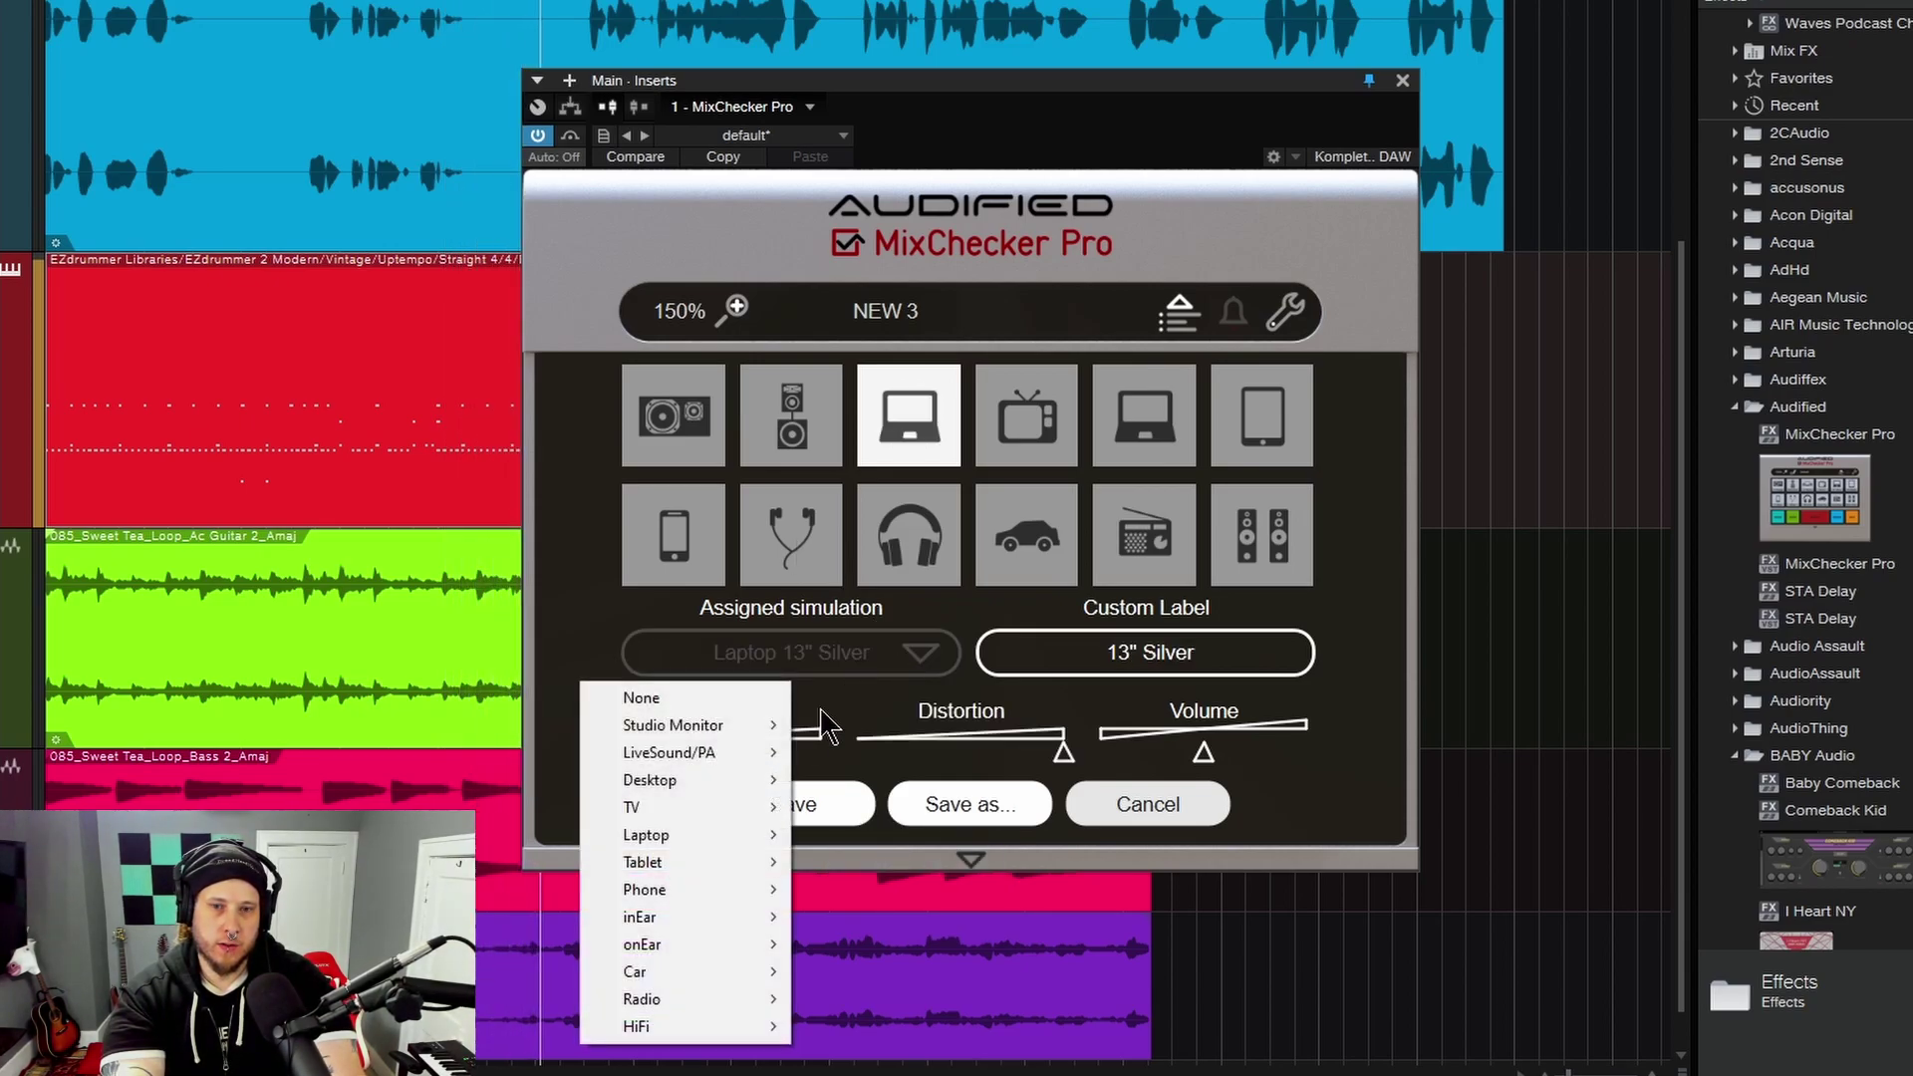
{"action": "mouse_move", "coordinate": [719, 889]}
{"action": "left_click", "coordinate": [869, 918]}
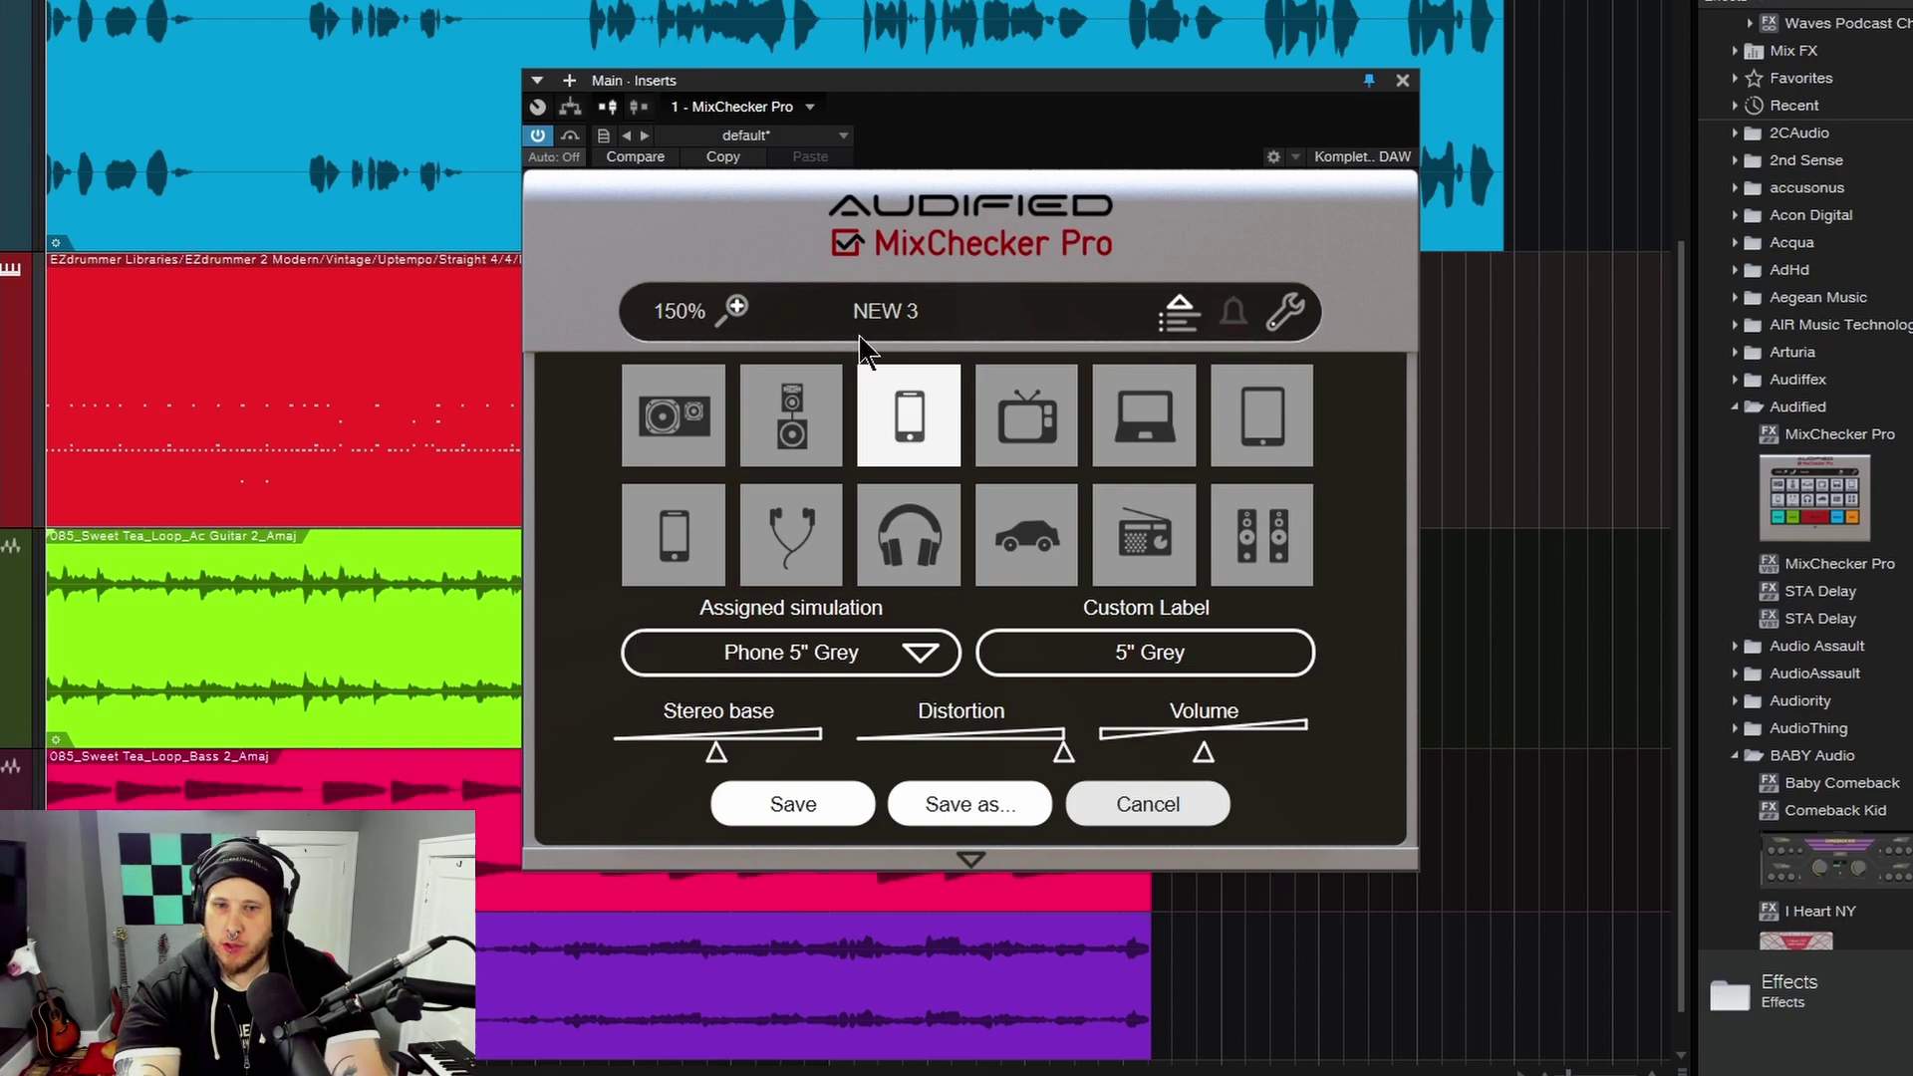
{"action": "mouse_move", "coordinate": [1194, 772]}
{"action": "left_click", "coordinate": [1156, 802]}
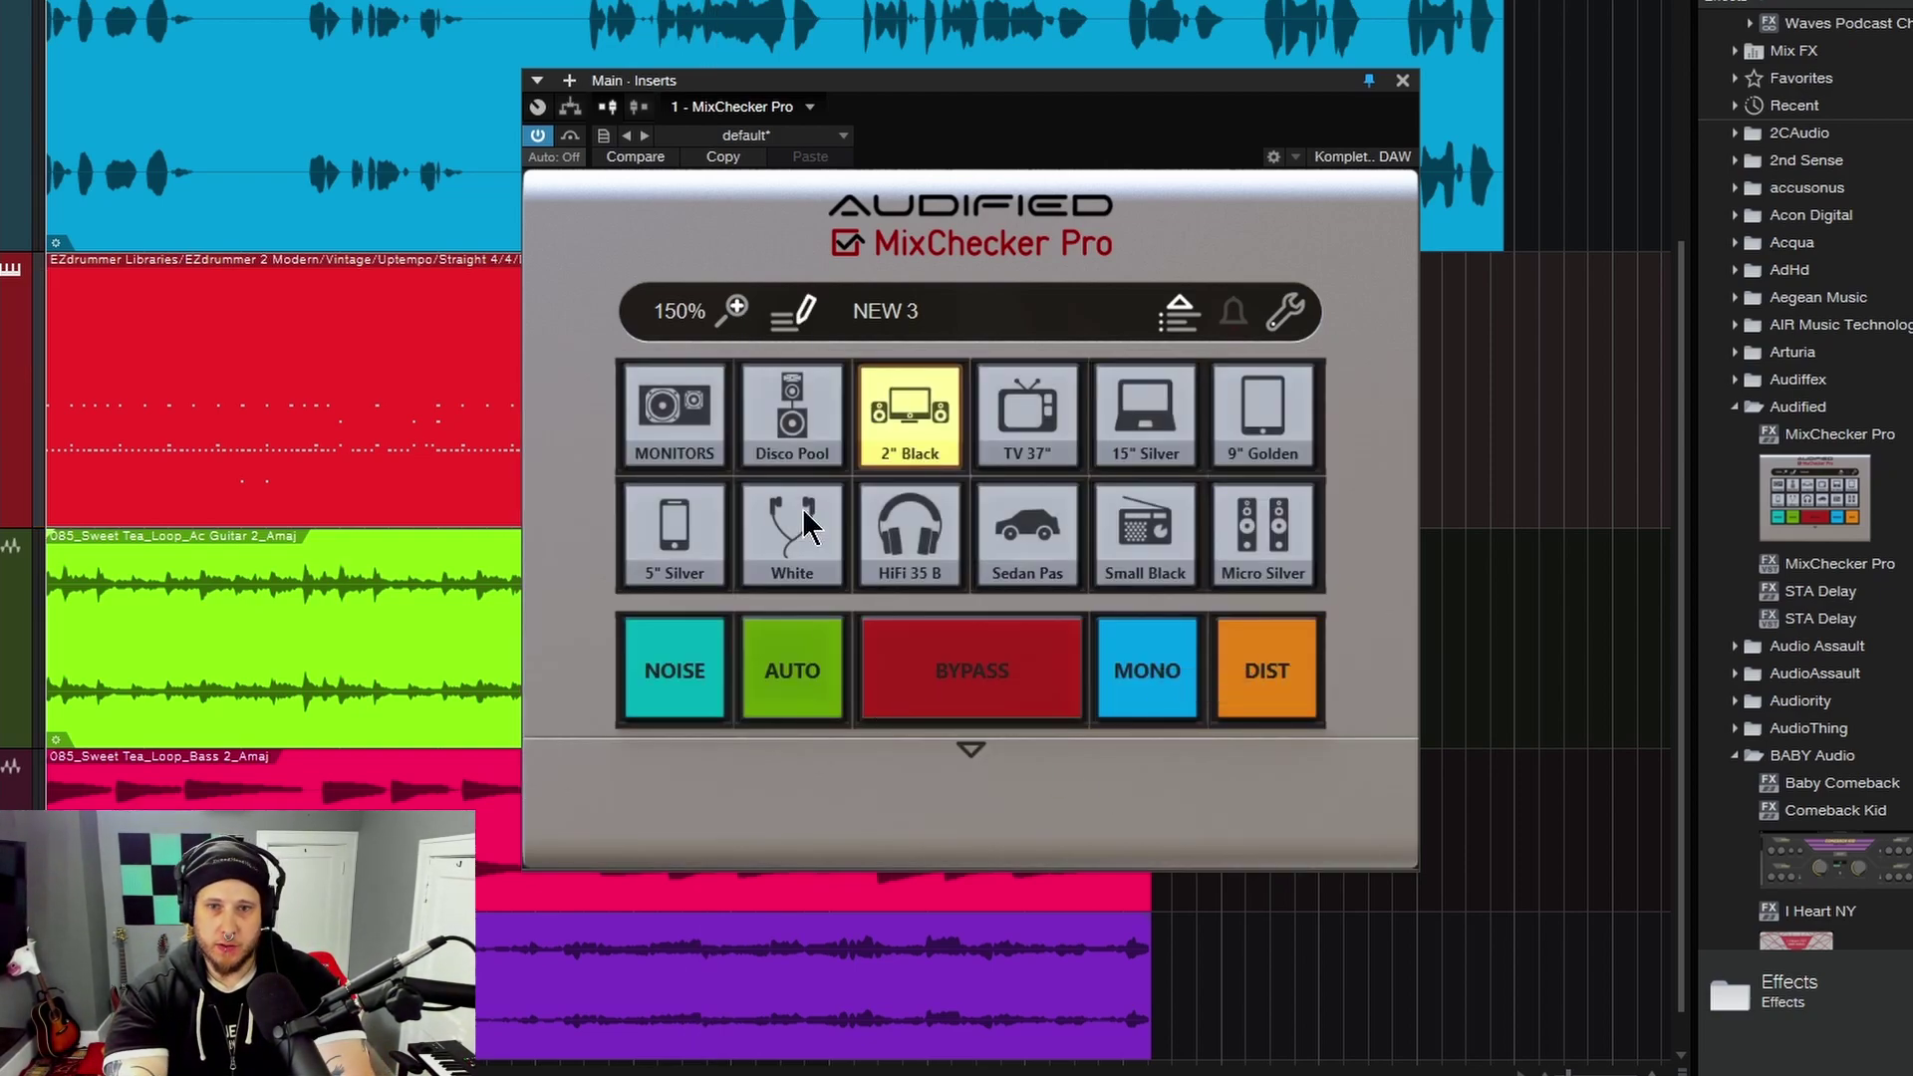
Review the list of factory and custom presets without switching from NEW 3
{"action": "left_click", "coordinate": [907, 324]}
{"action": "left_click", "coordinate": [1146, 299]}
{"action": "left_click", "coordinate": [1181, 317]}
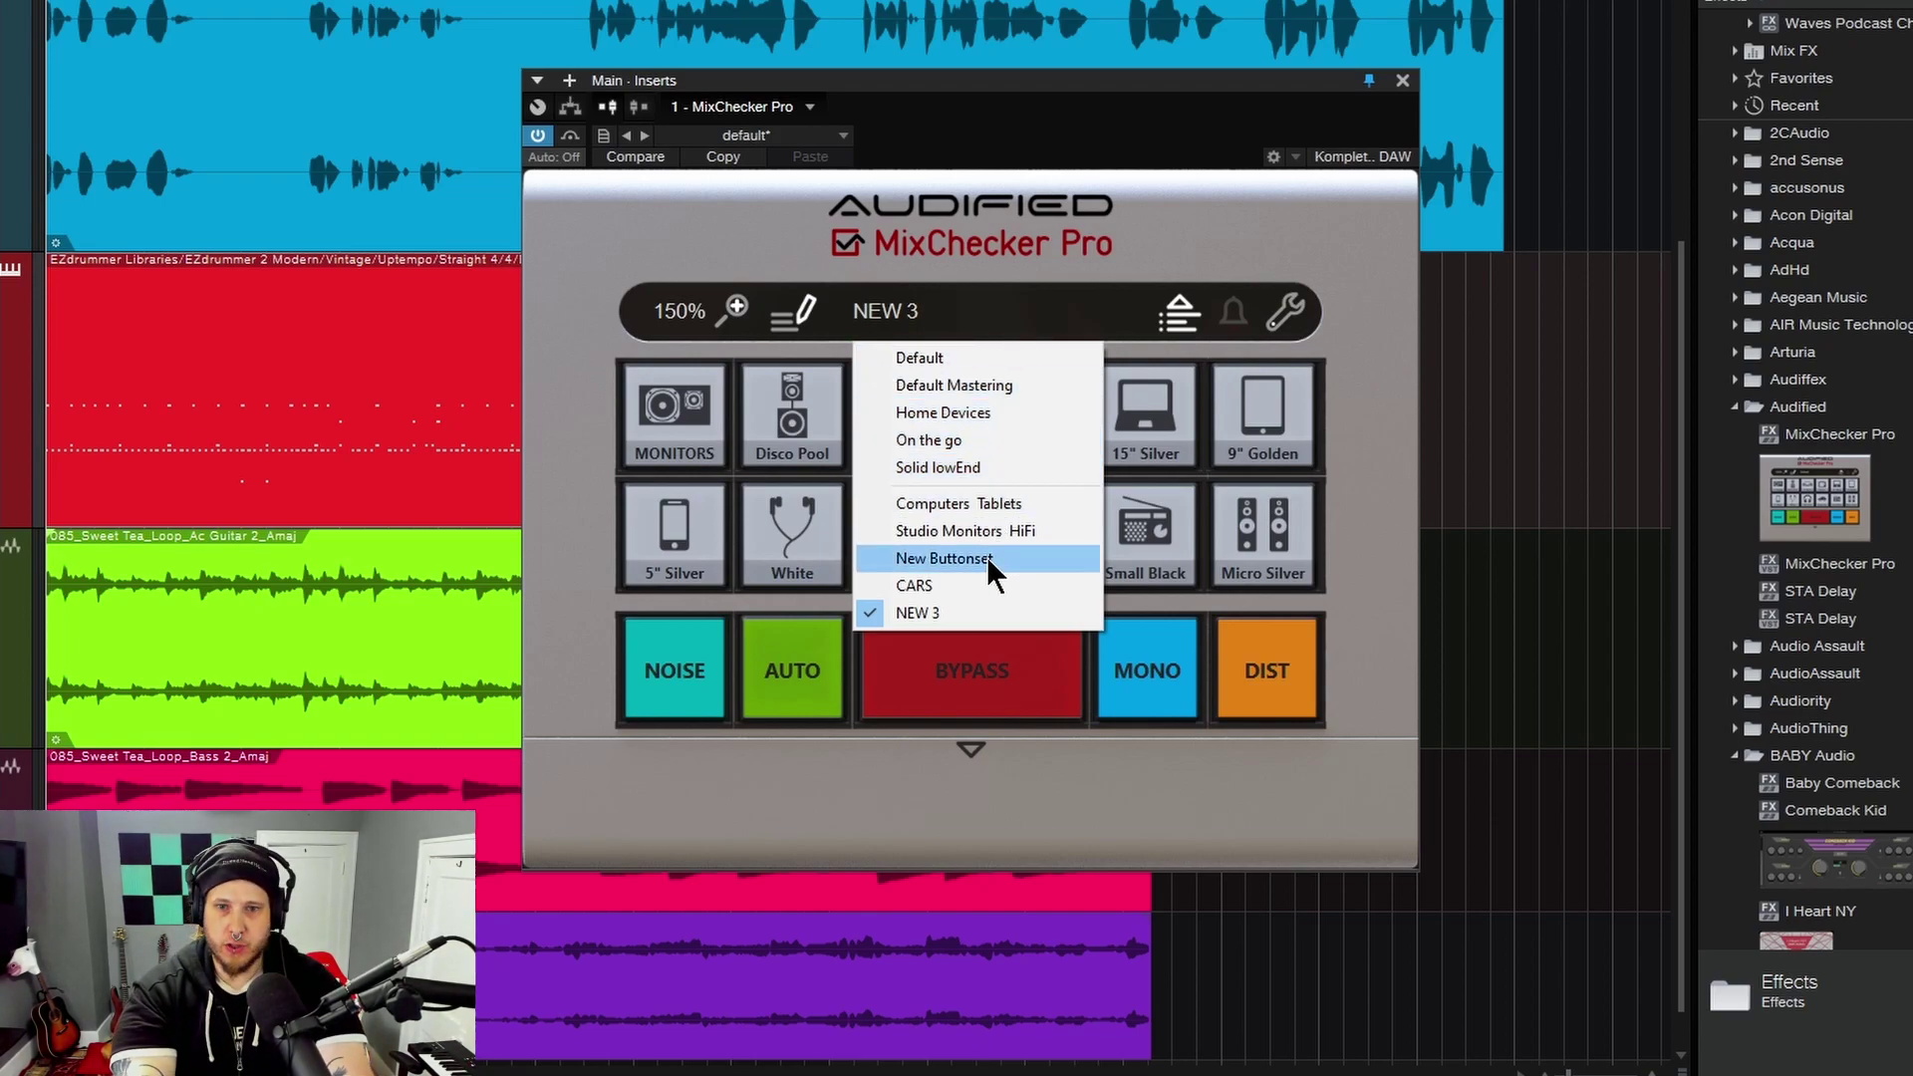
{"action": "left_click", "coordinate": [1118, 227]}
Open NEW 3 for editing and assign the Wagon Driver car simulation to the MONITORS tile
{"action": "left_click", "coordinate": [794, 311]}
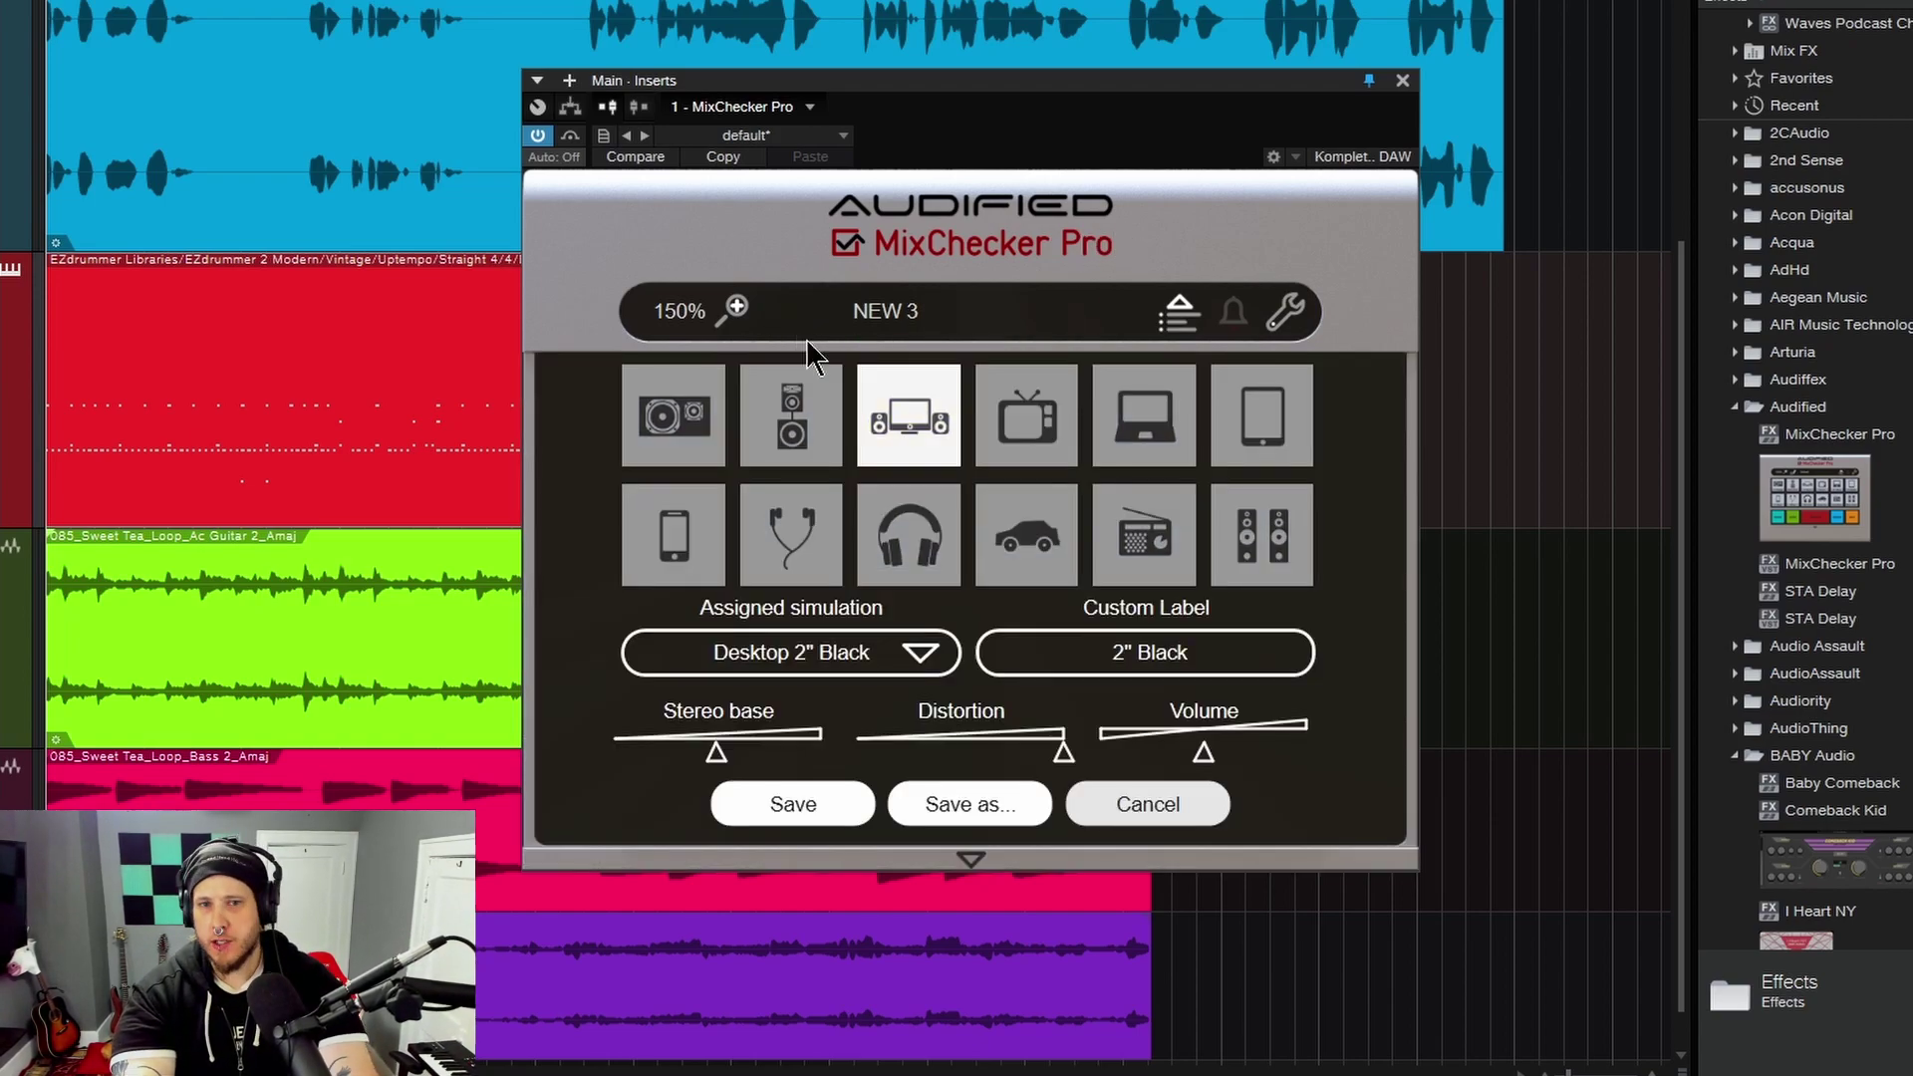
{"action": "left_click", "coordinate": [687, 423]}
{"action": "left_click", "coordinate": [926, 662]}
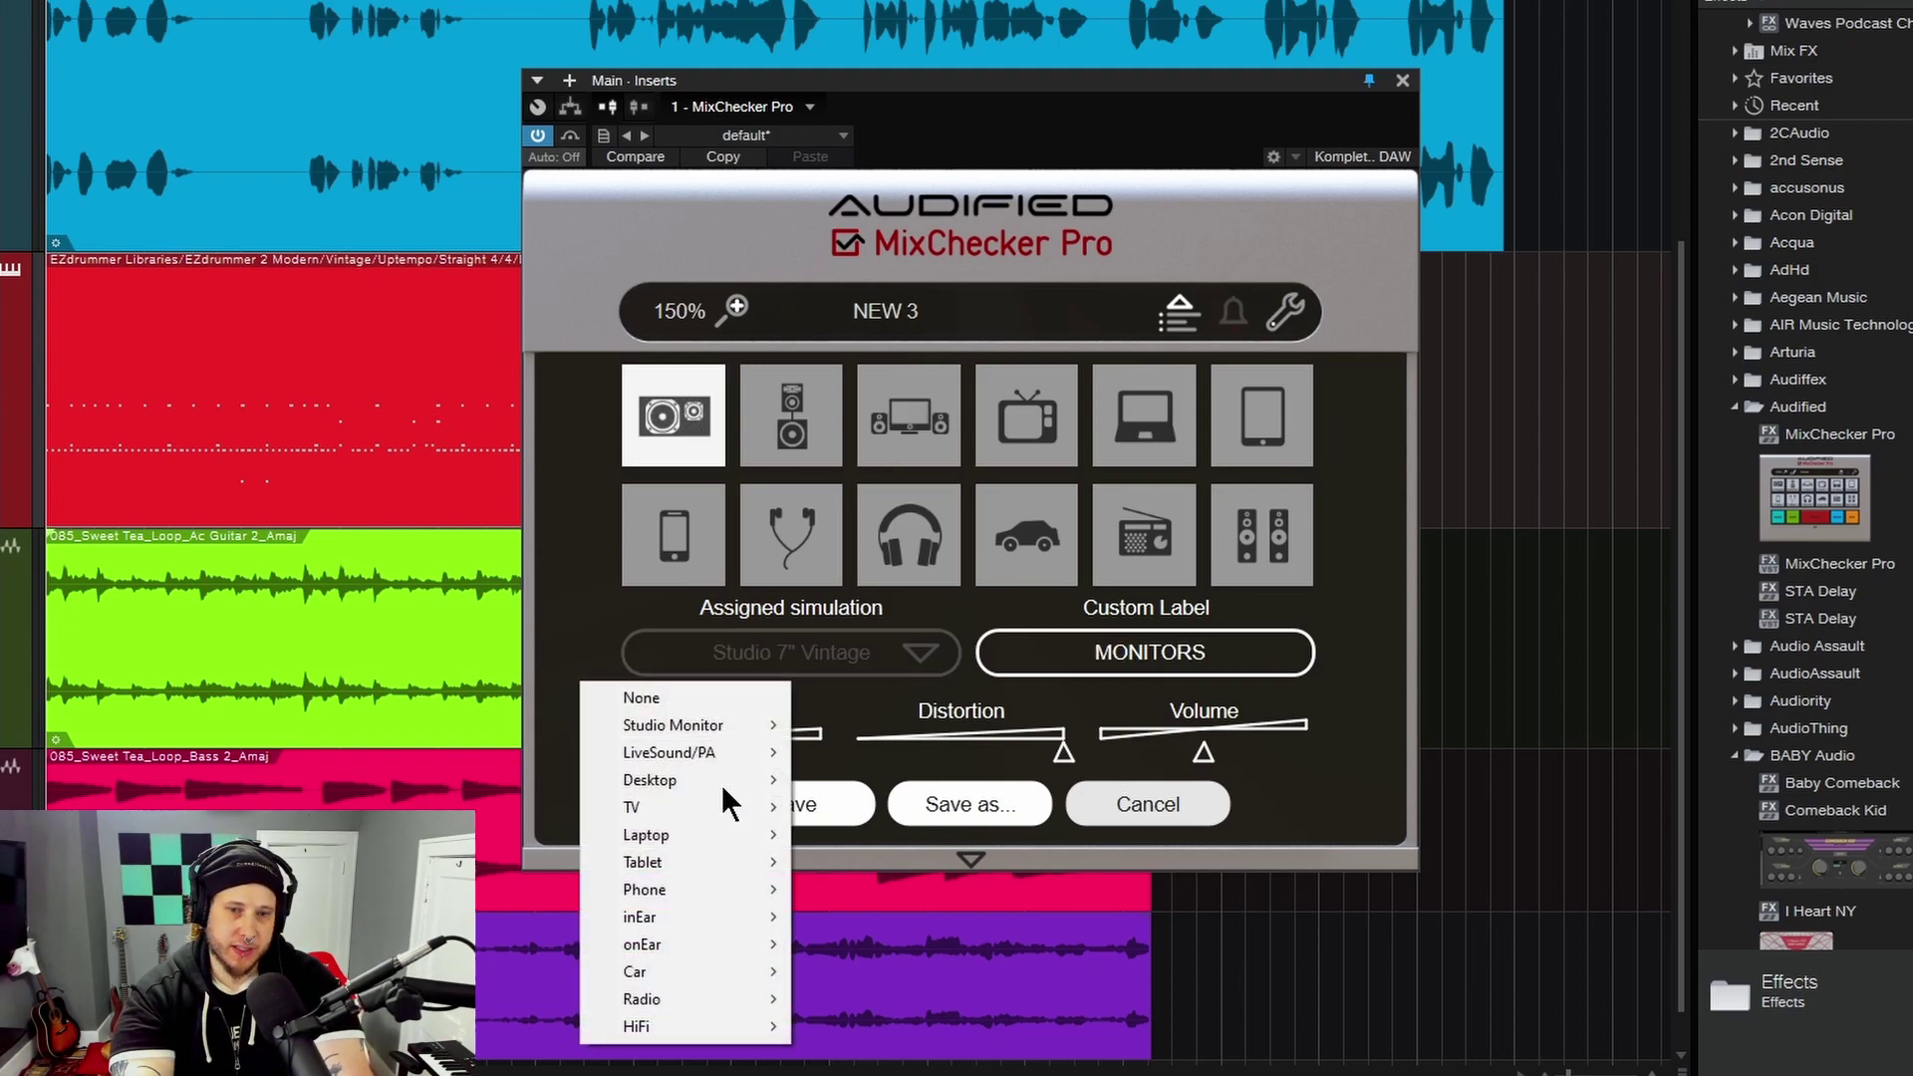
{"action": "mouse_move", "coordinate": [698, 969]}
{"action": "left_click", "coordinate": [865, 971]}
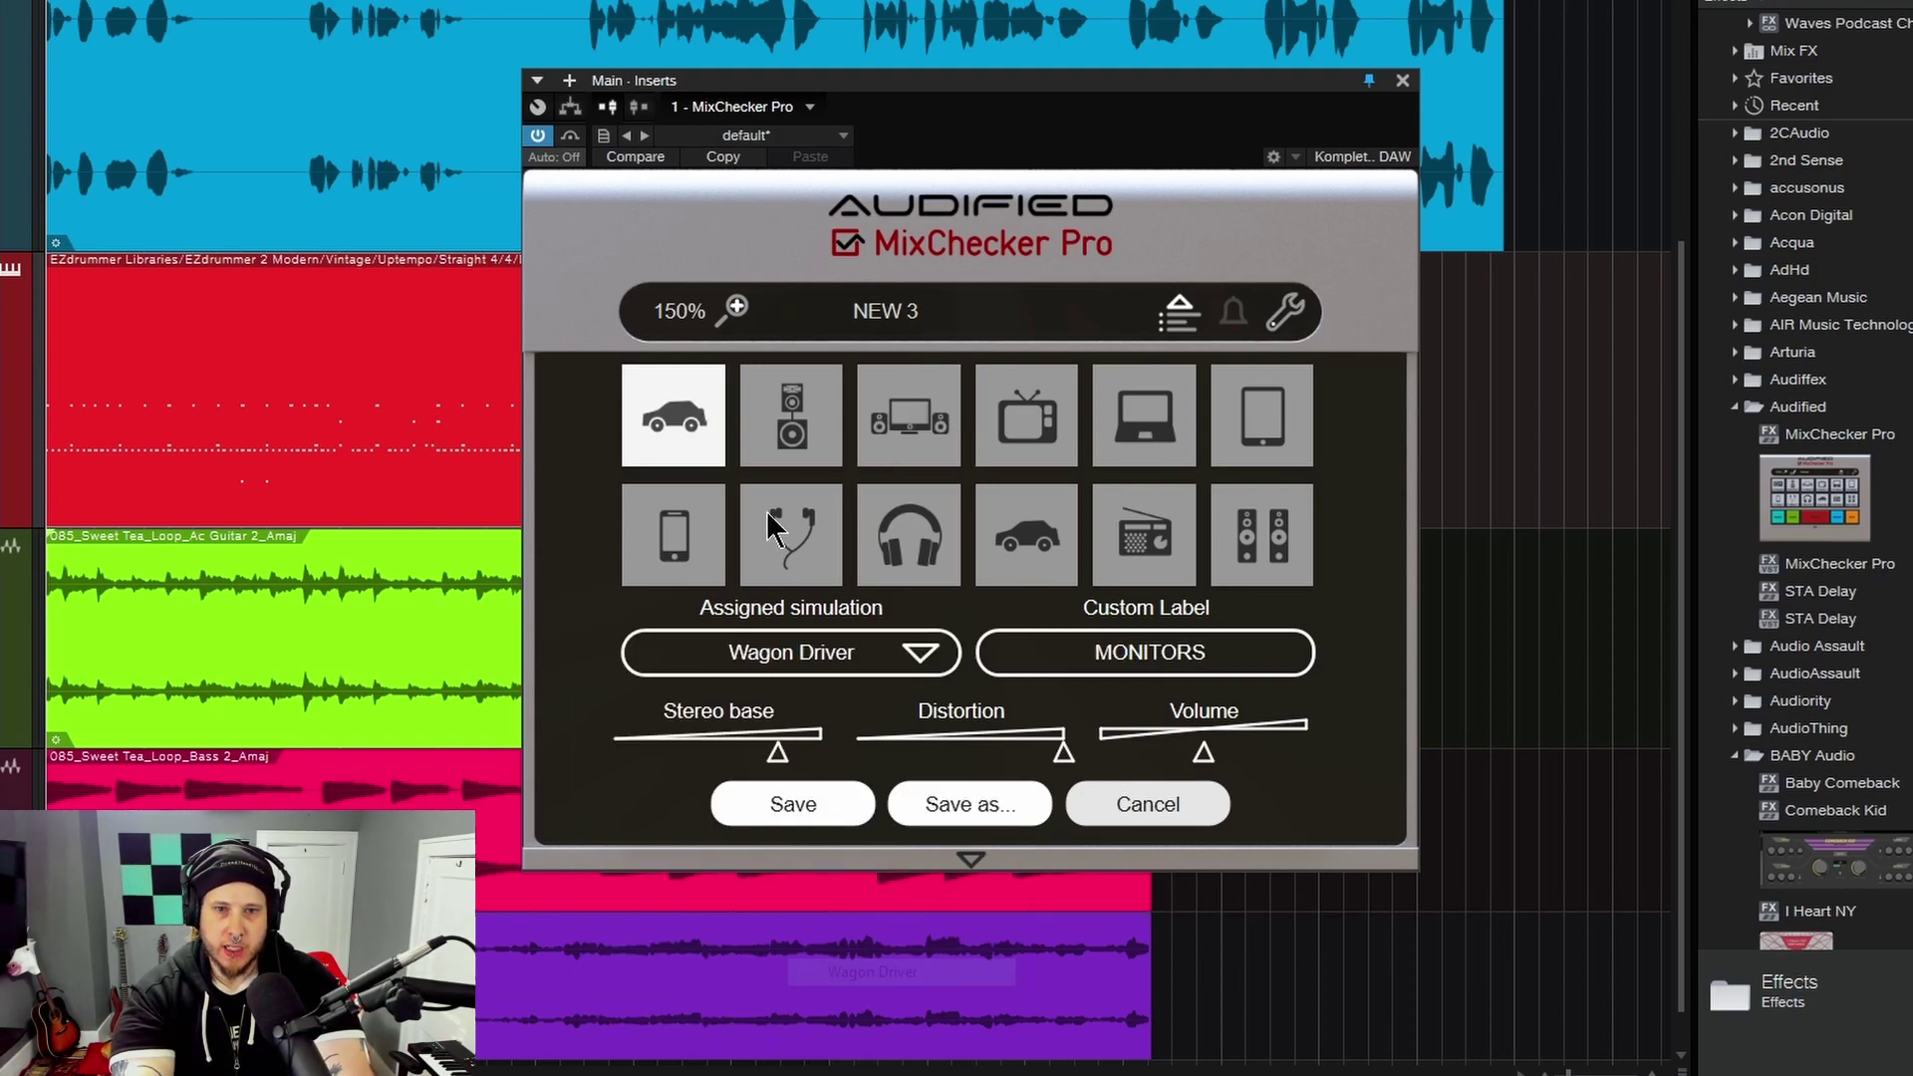
Assign another car simulation to the Disco Pool tile and select the neighbouring 2" Black tile
{"action": "left_click", "coordinate": [791, 416]}
{"action": "left_click", "coordinate": [845, 650]}
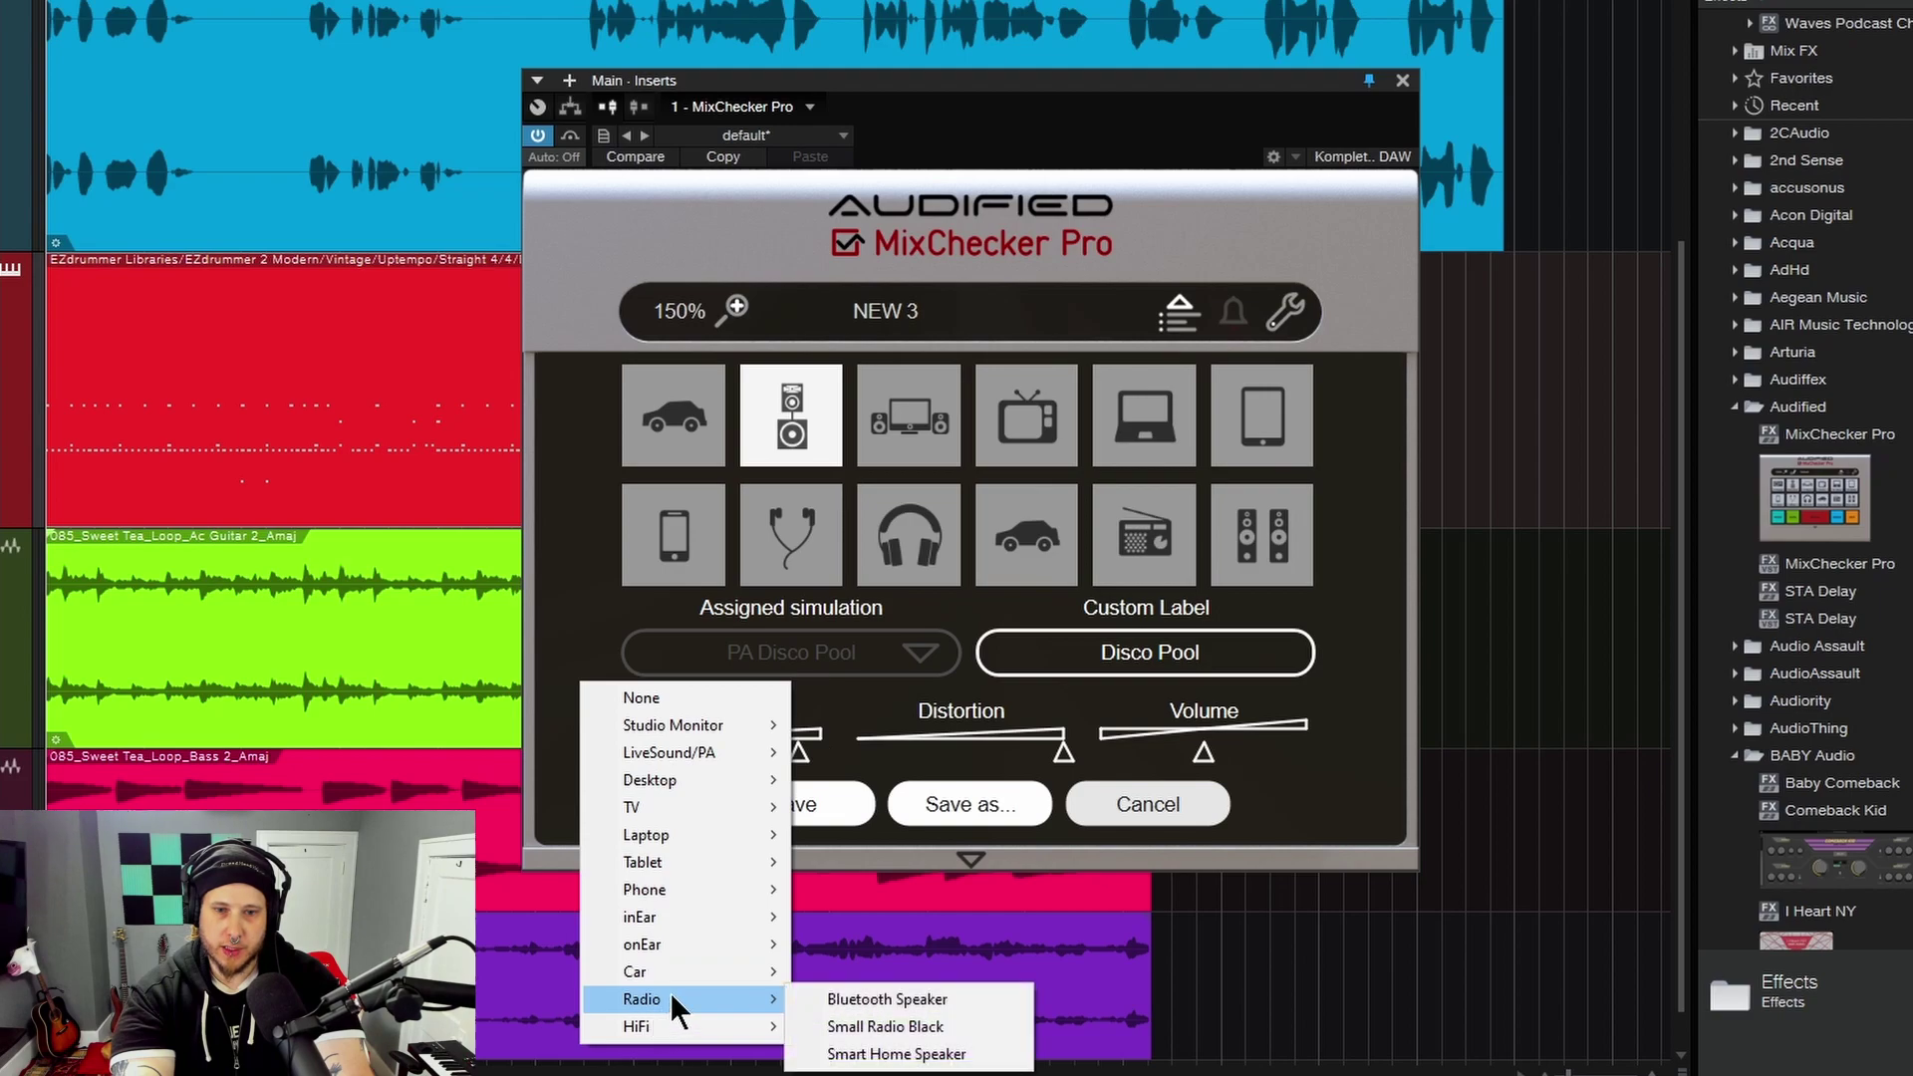
{"action": "mouse_move", "coordinate": [680, 983]}
{"action": "left_click", "coordinate": [877, 837]}
{"action": "left_click", "coordinate": [912, 429]}
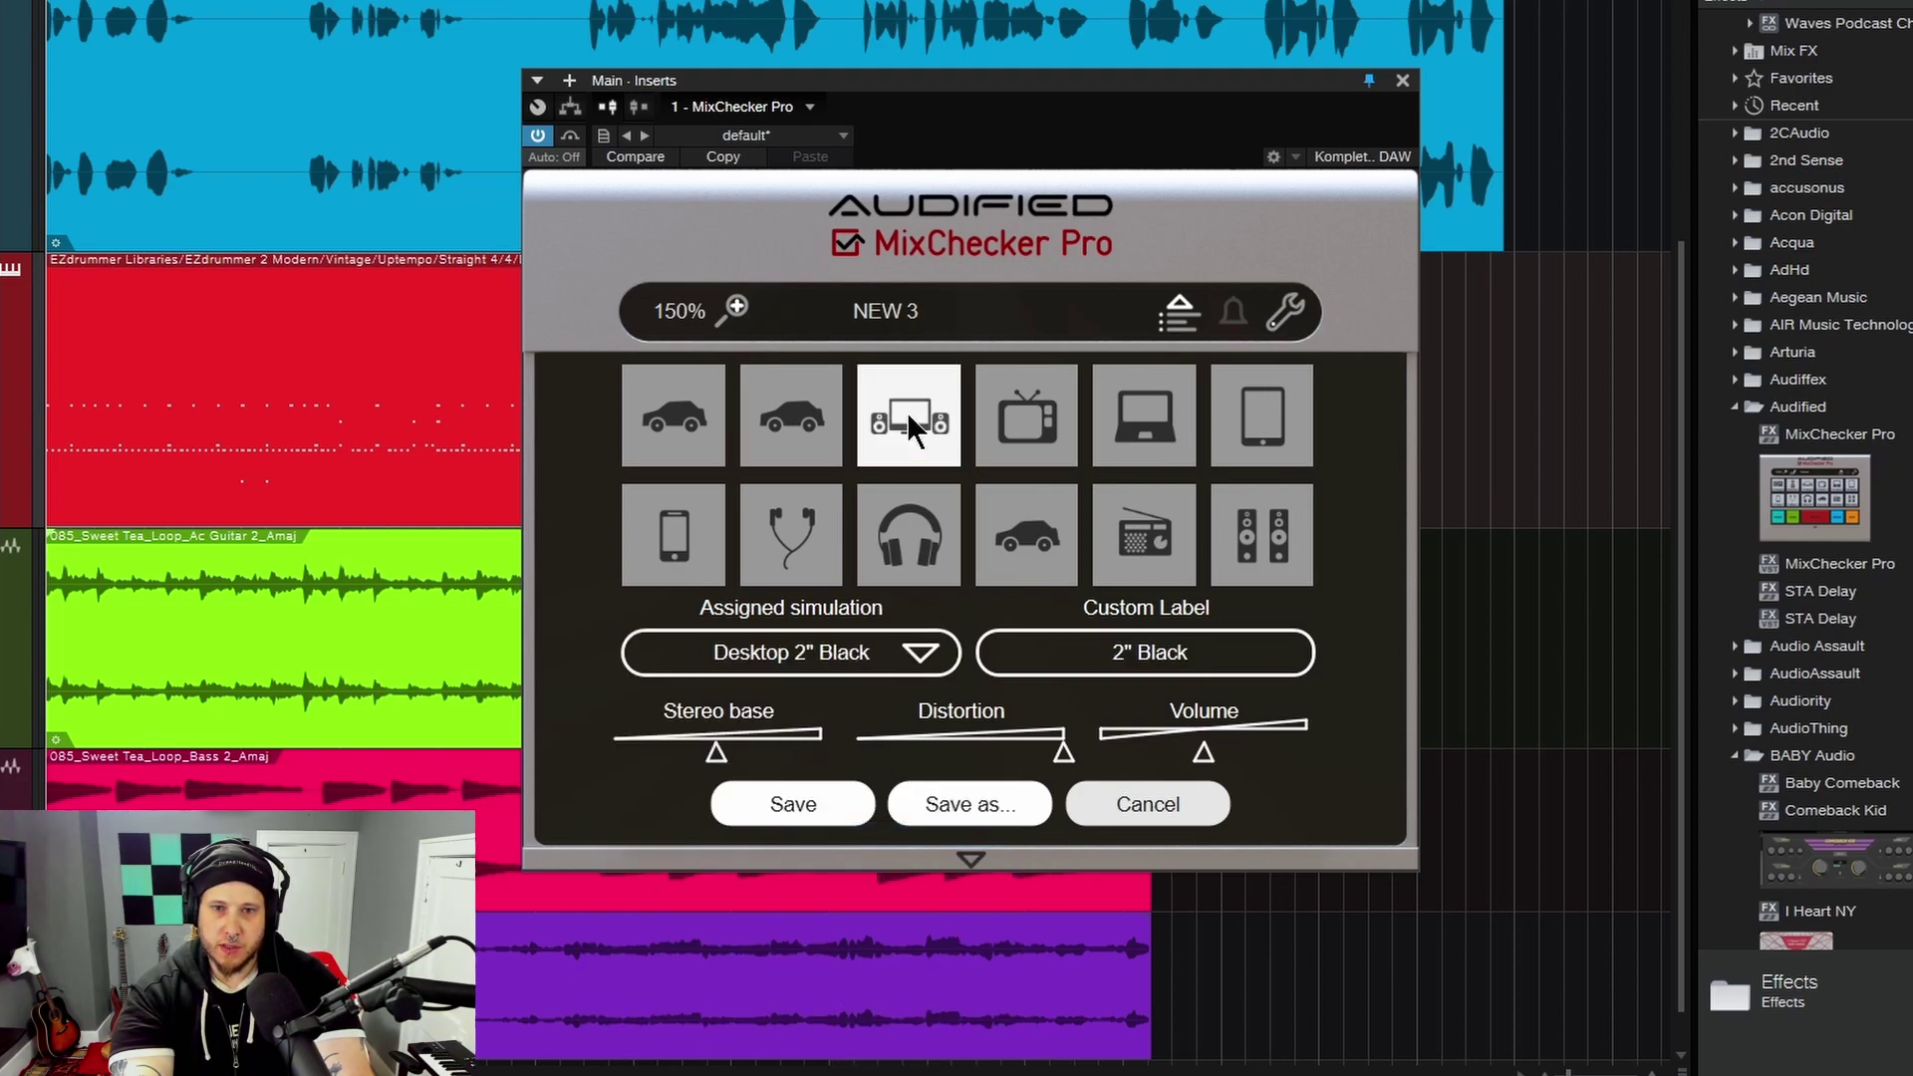
Assign Minivan Passenger to the 2" Black tile with 67.1 % stereo base, slightly raised volume and 99.7 dB SPL distortion
{"action": "left_click", "coordinate": [921, 654]}
{"action": "mouse_move", "coordinate": [737, 971]}
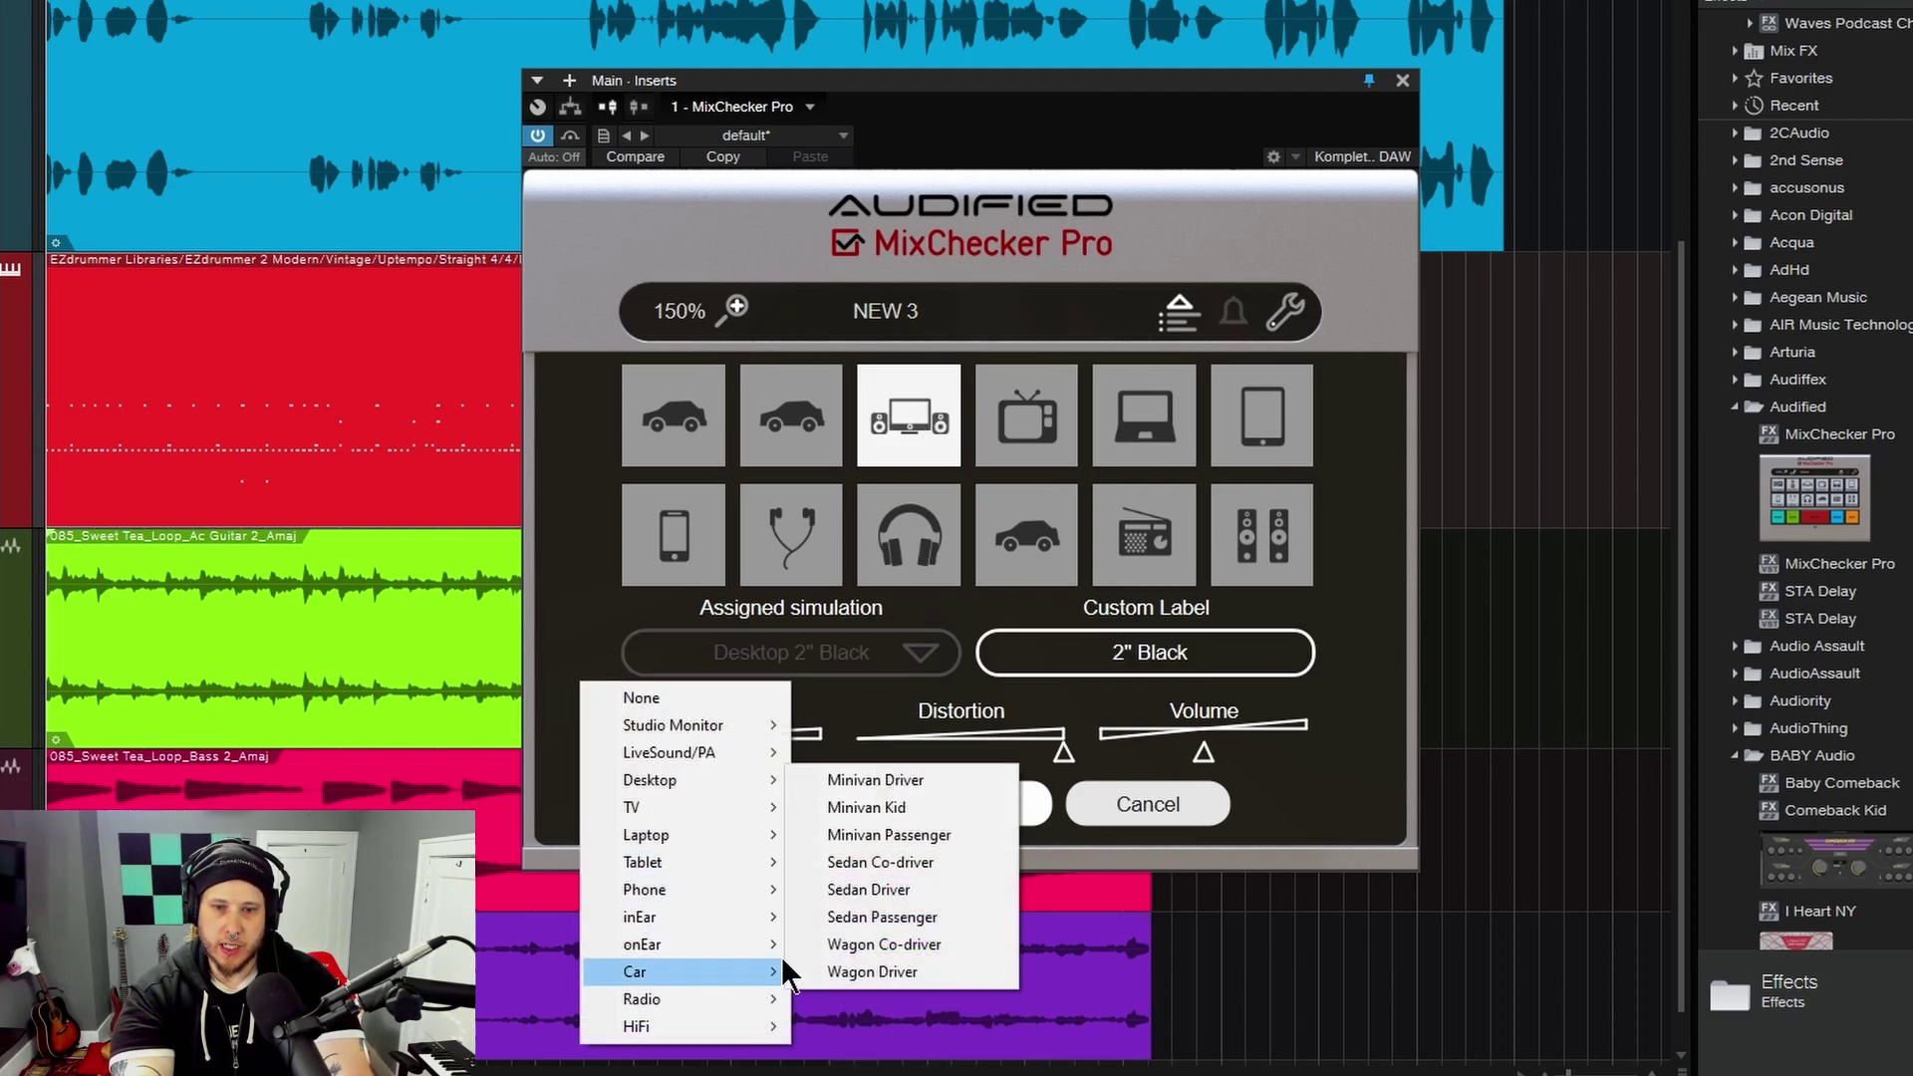
{"action": "left_click", "coordinate": [910, 835]}
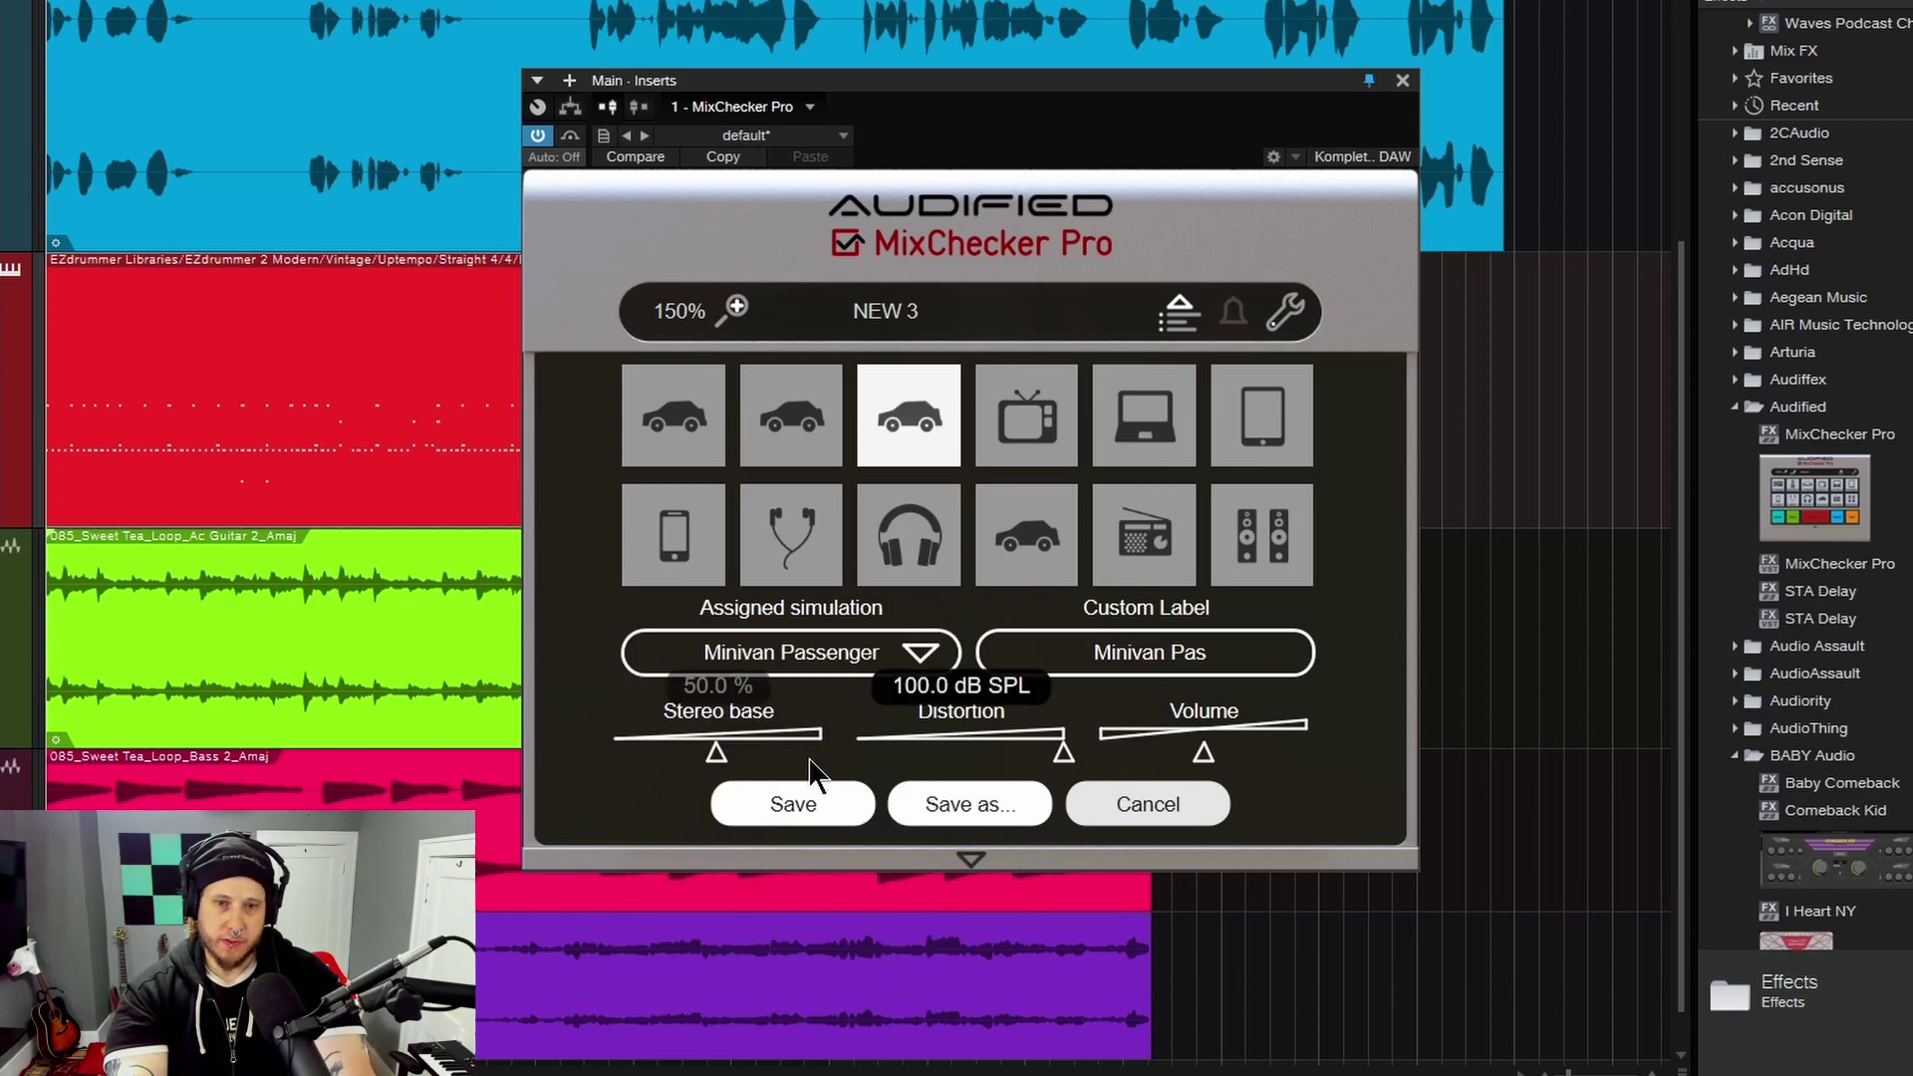
{"action": "mouse_move", "coordinate": [718, 754]}
{"action": "left_mouse_down"}
{"action": "mouse_move", "coordinate": [696, 757]}
{"action": "mouse_move", "coordinate": [752, 755]}
{"action": "left_mouse_up"}
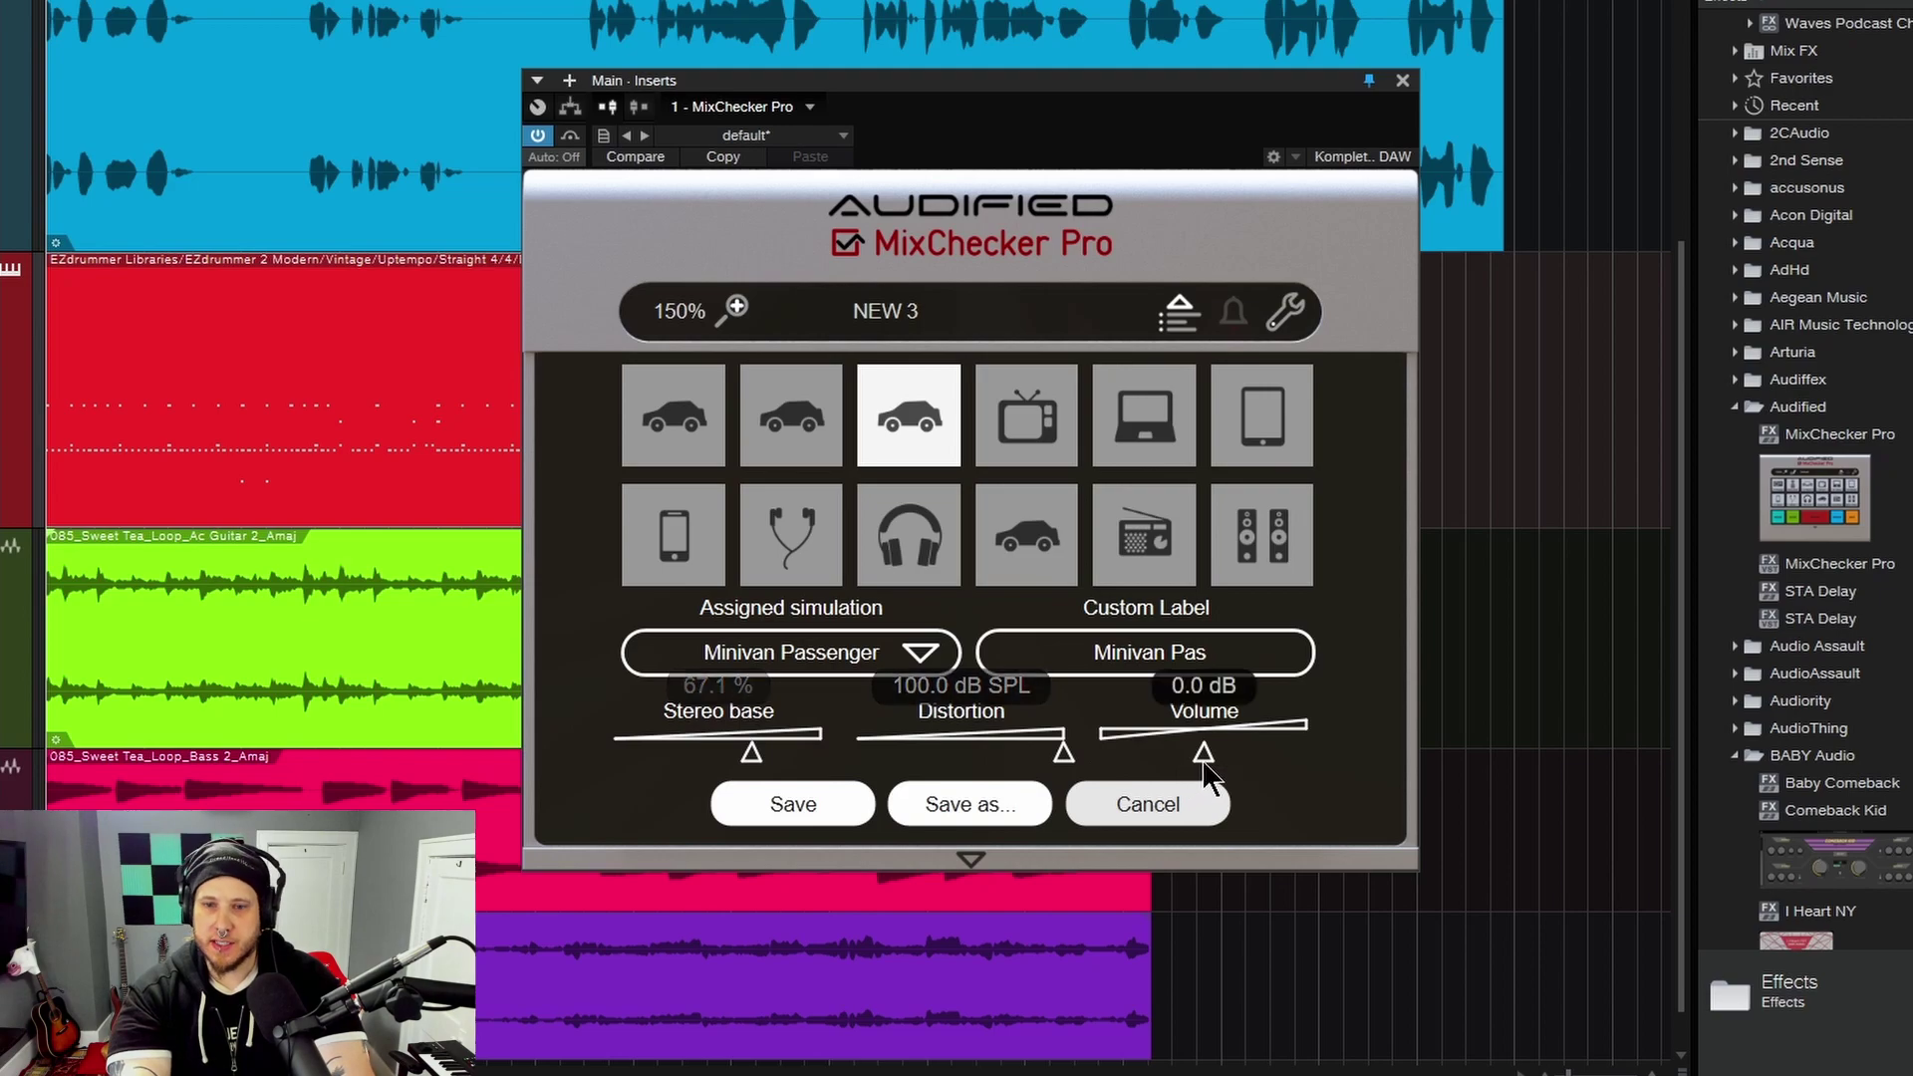
{"action": "left_click_drag", "start_coordinate": [1203, 764], "coordinate": [1210, 763]}
{"action": "left_click_drag", "start_coordinate": [1064, 757], "coordinate": [1056, 759]}
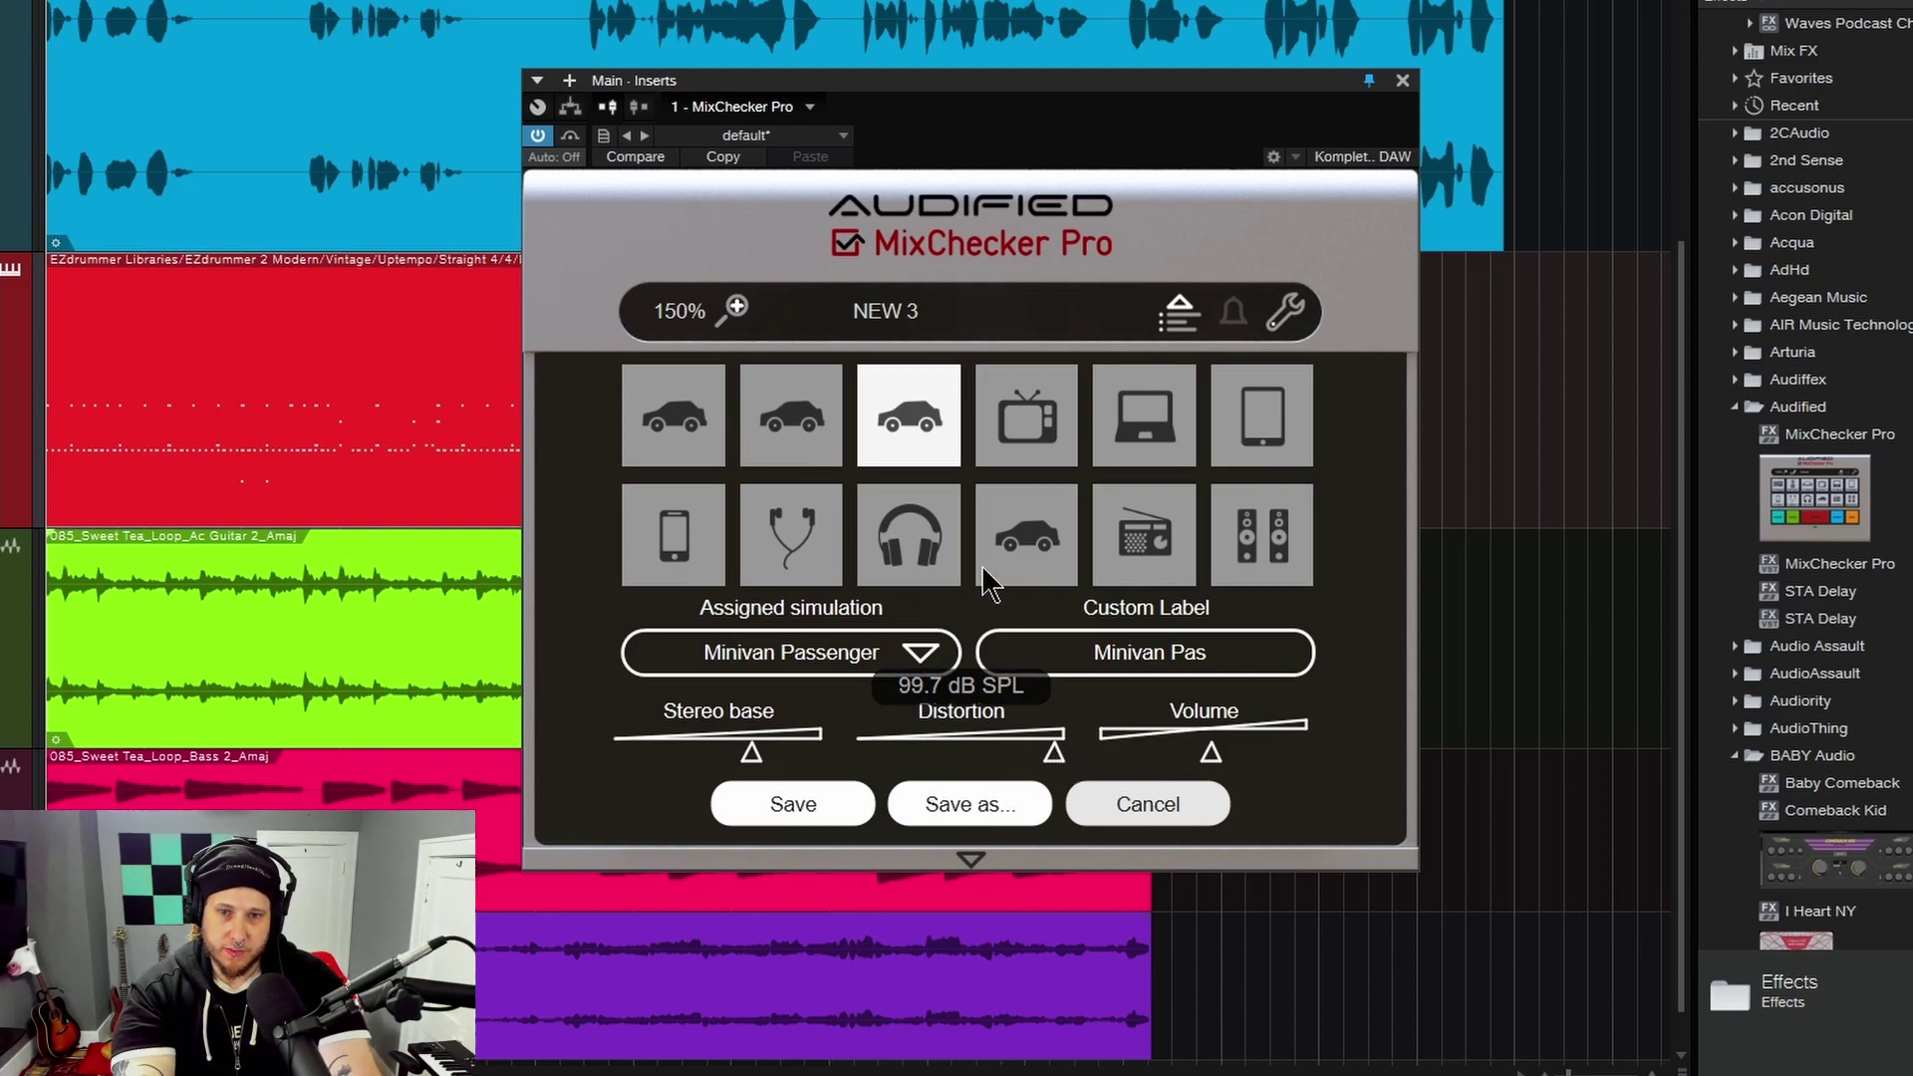
Change the tile's custom label to Minivan 3
{"action": "left_click", "coordinate": [1207, 662]}
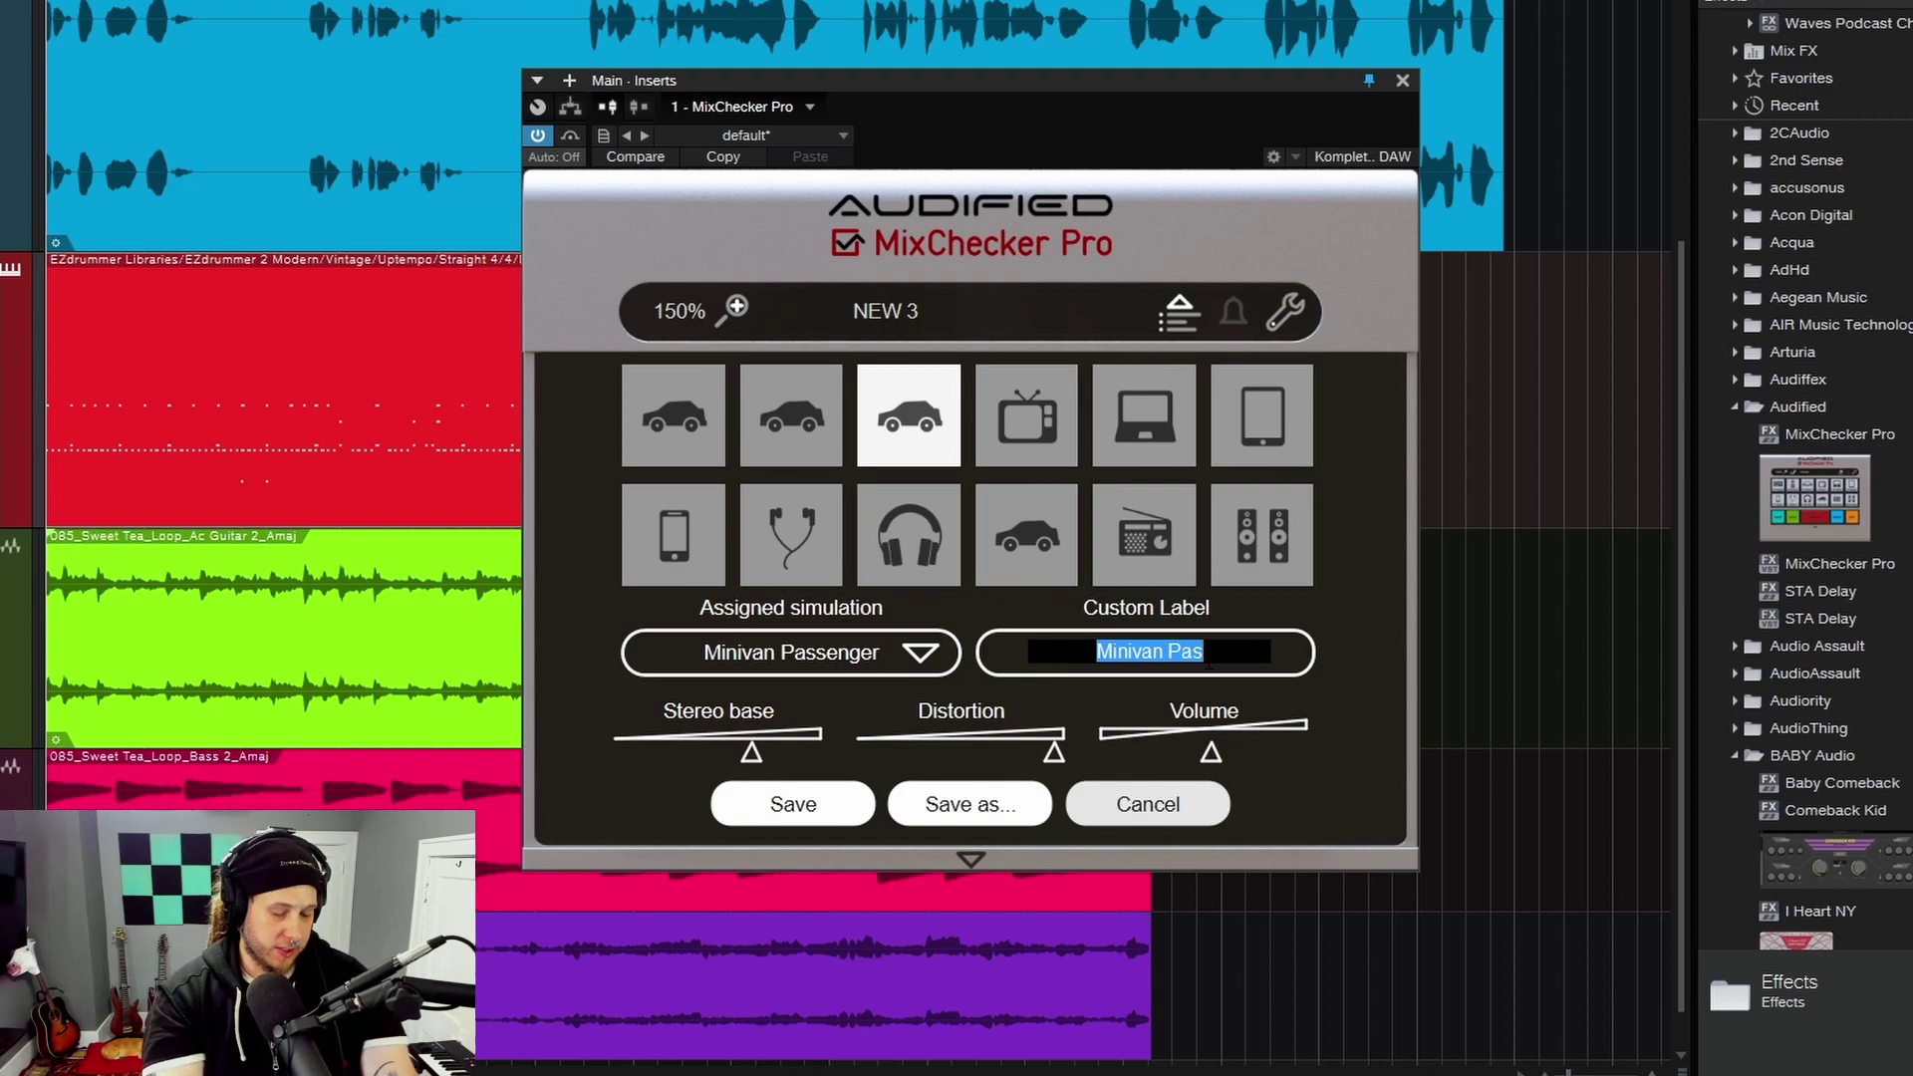
{"action": "left_click", "coordinate": [1209, 663]}
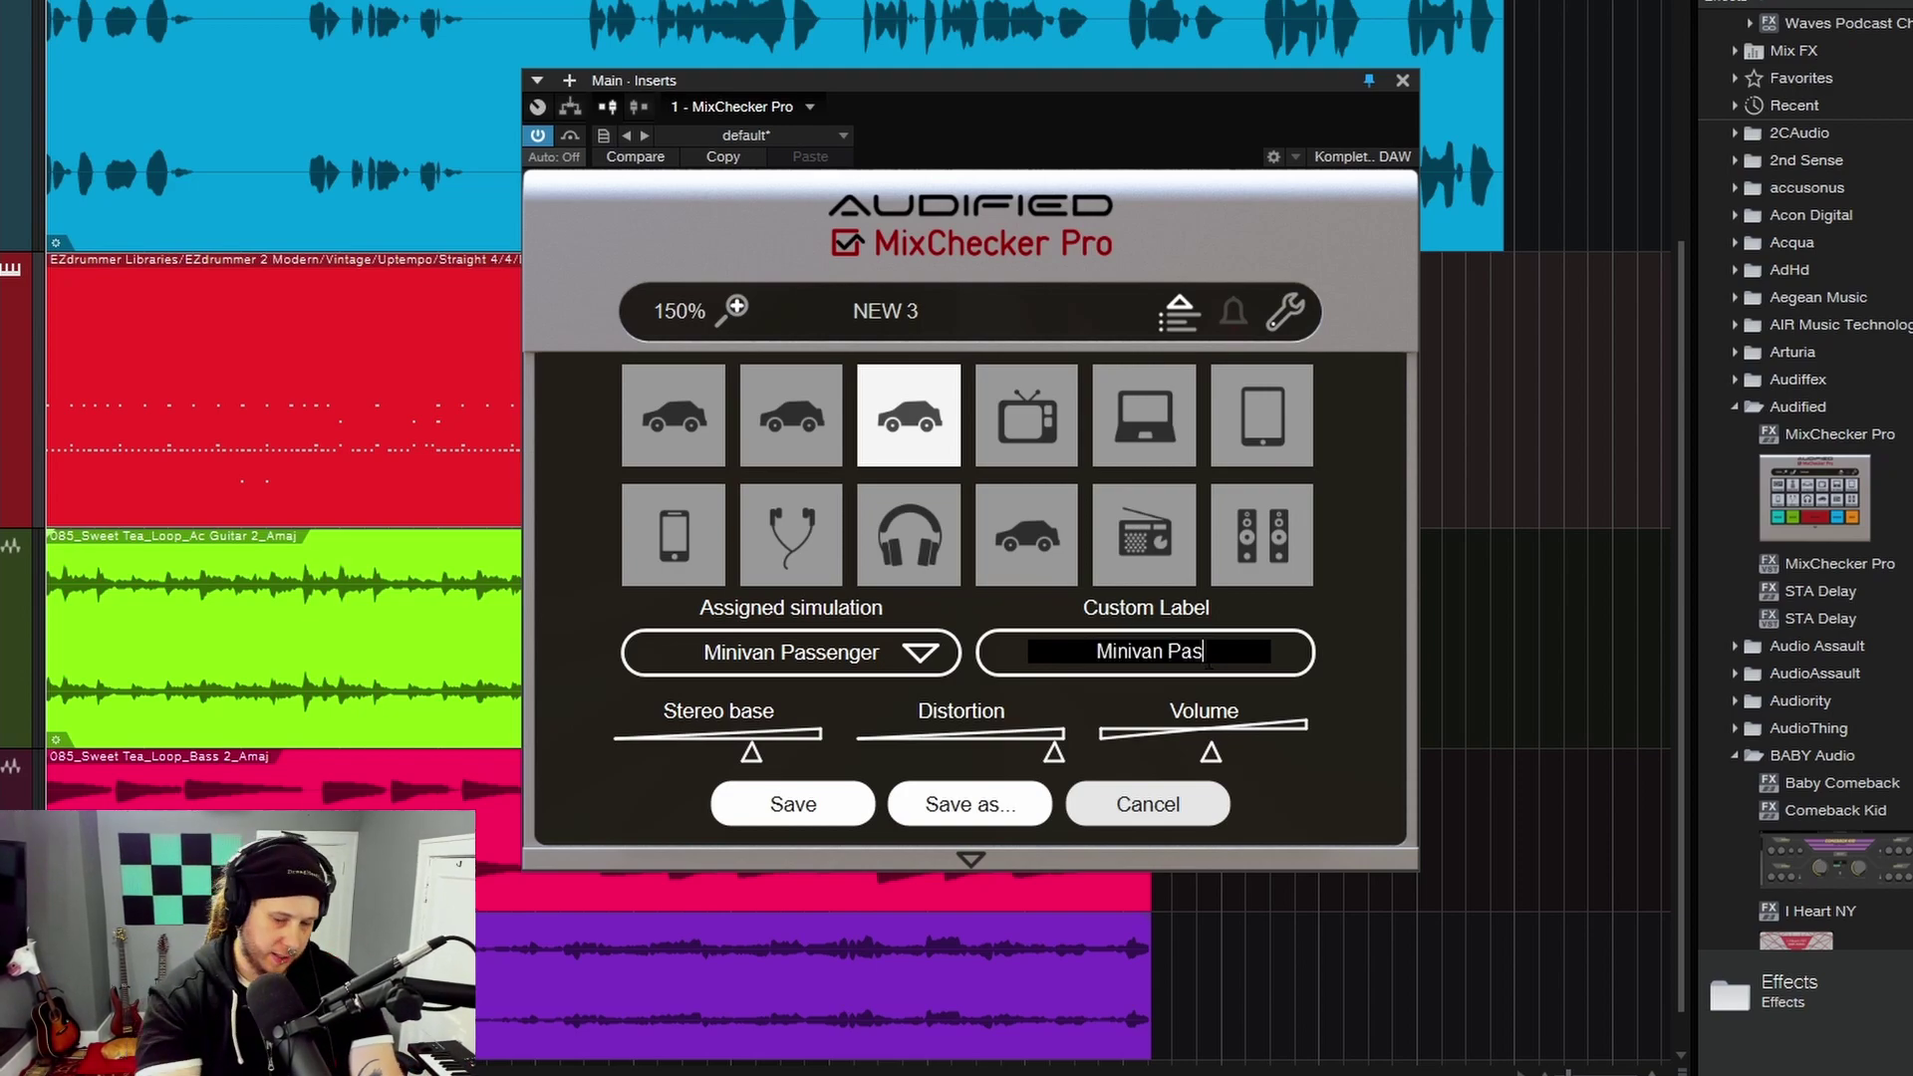
{"action": "key", "text": "BackSpace"}
{"action": "key", "text": "BackSpace"}
{"action": "key", "text": "BackSpace"}
{"action": "key", "text": "BackSpace"}
{"action": "type", "text": "3"}
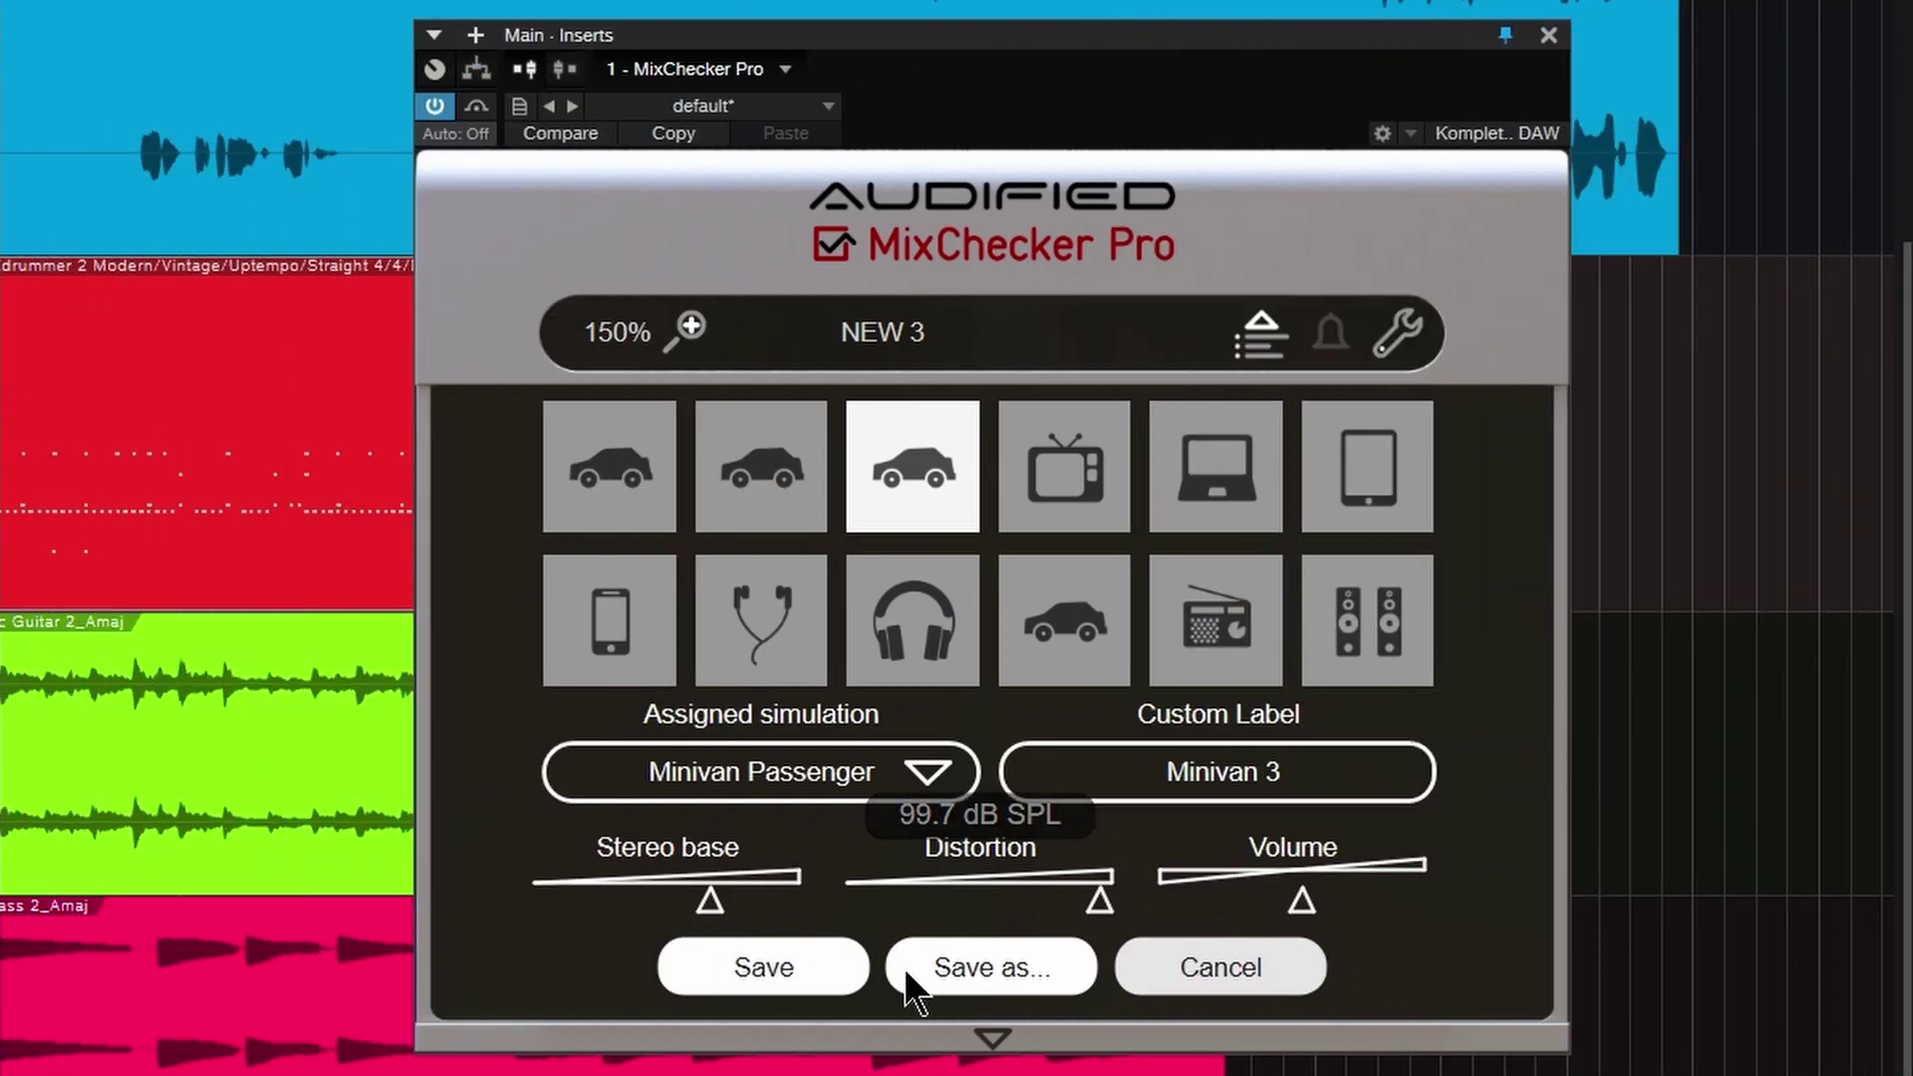
Save the edited button set as a copy named Cars 2 in the first empty slot
{"action": "left_click", "coordinate": [930, 804]}
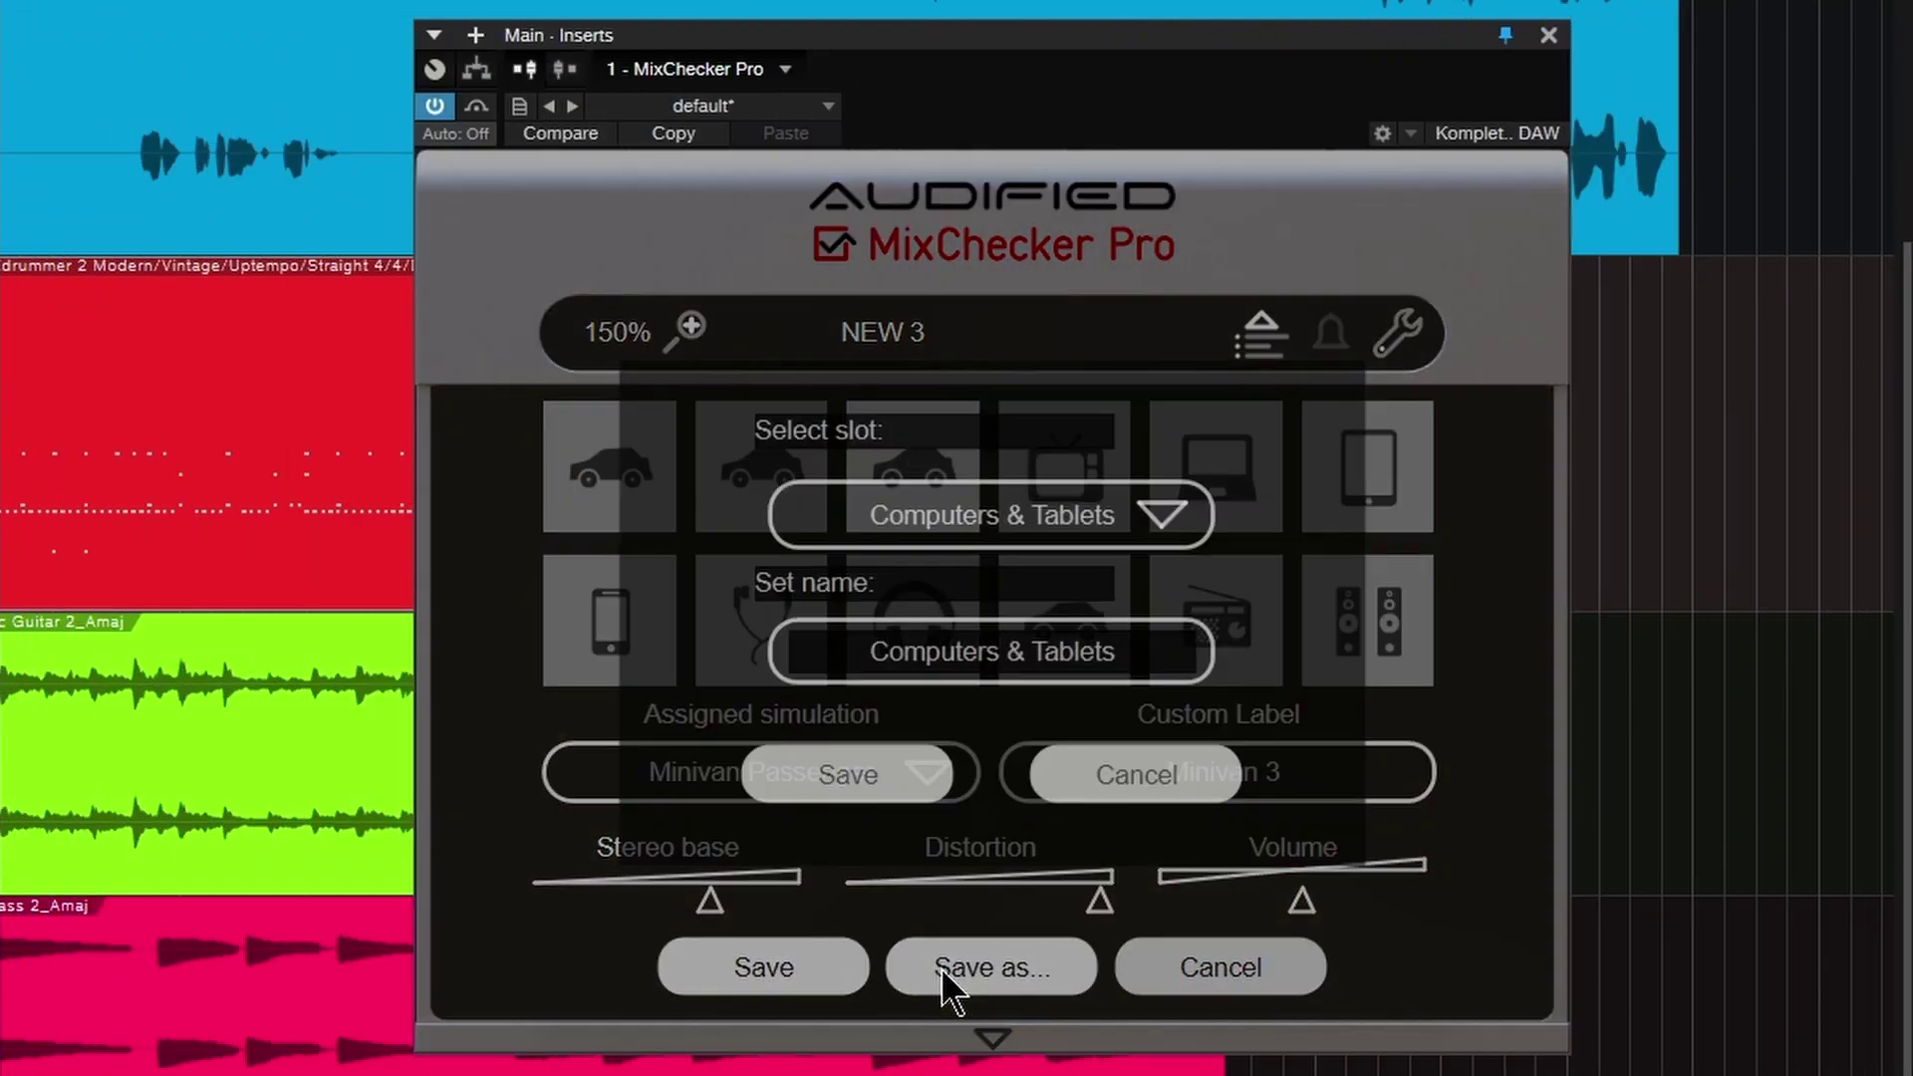
{"action": "left_click", "coordinate": [1126, 516]}
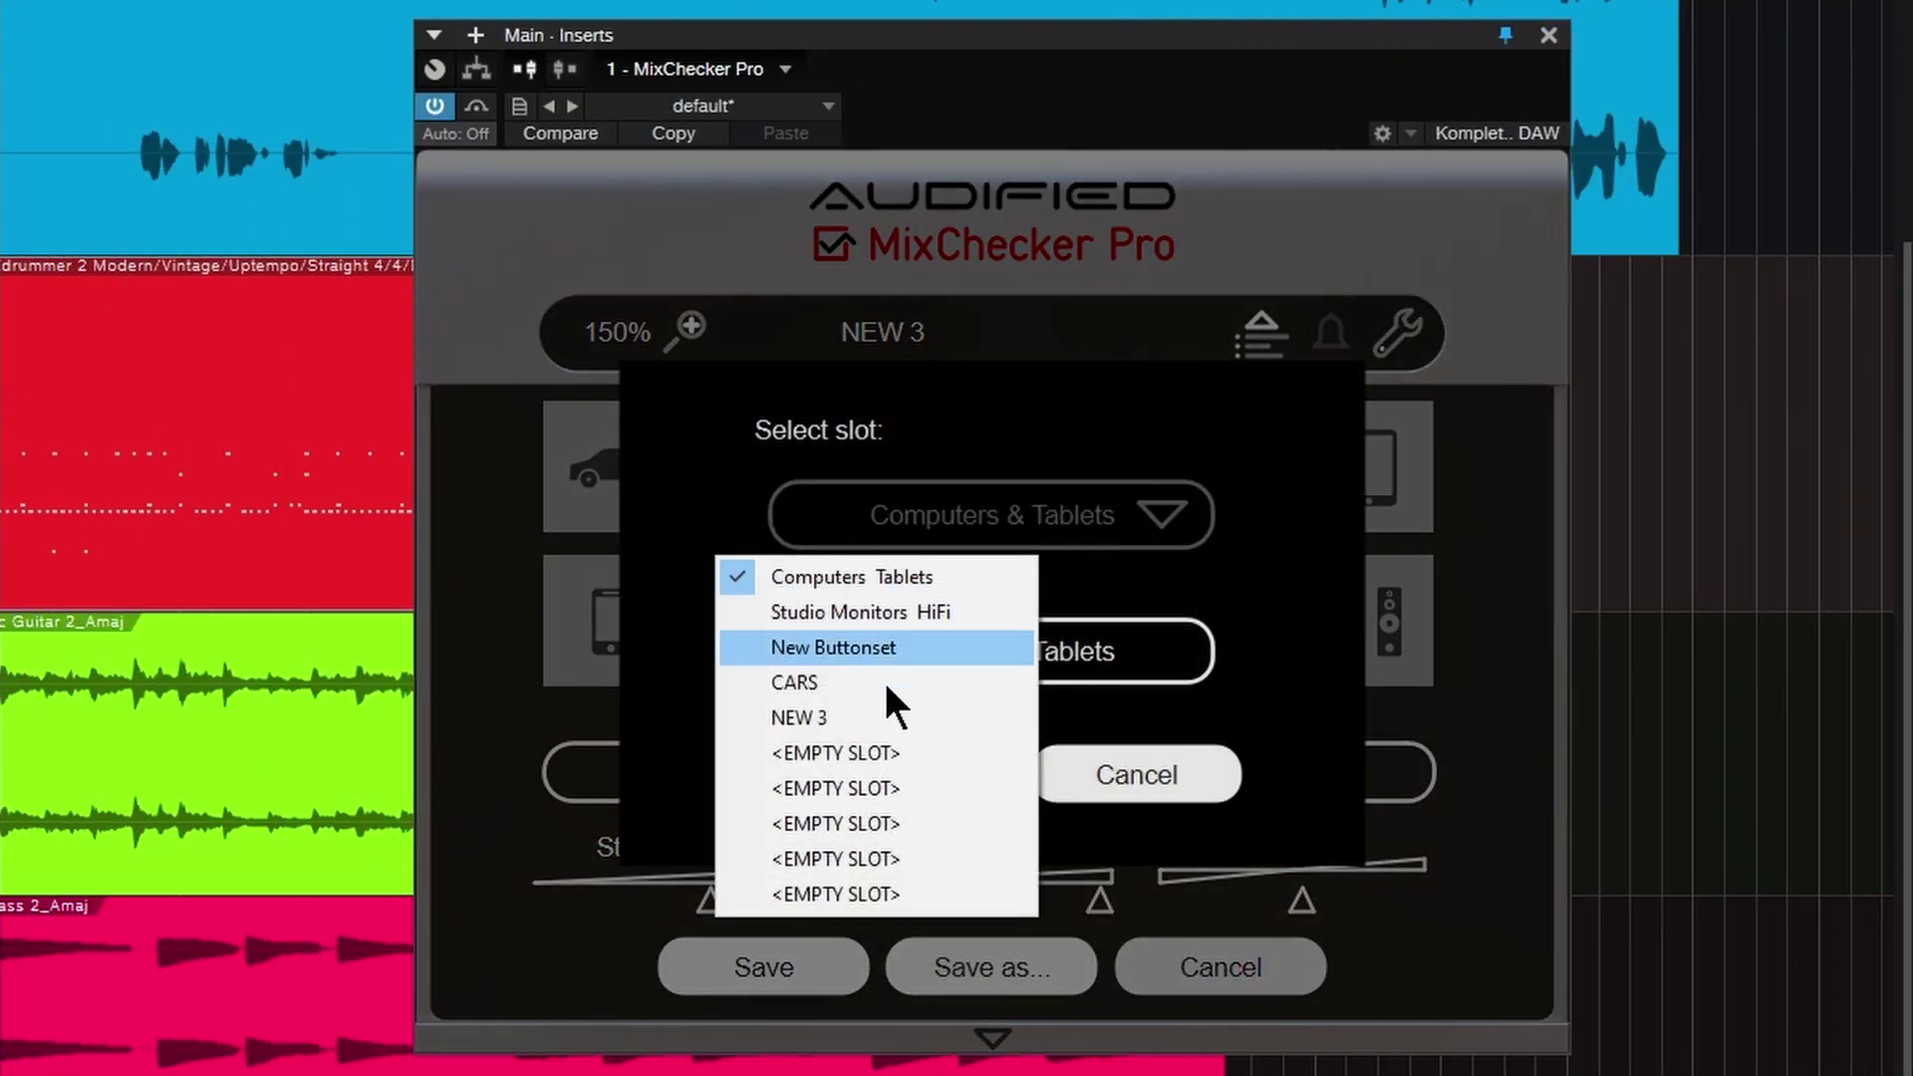
{"action": "left_click", "coordinate": [854, 753]}
{"action": "left_click", "coordinate": [1025, 650]}
{"action": "type", "text": "C"}
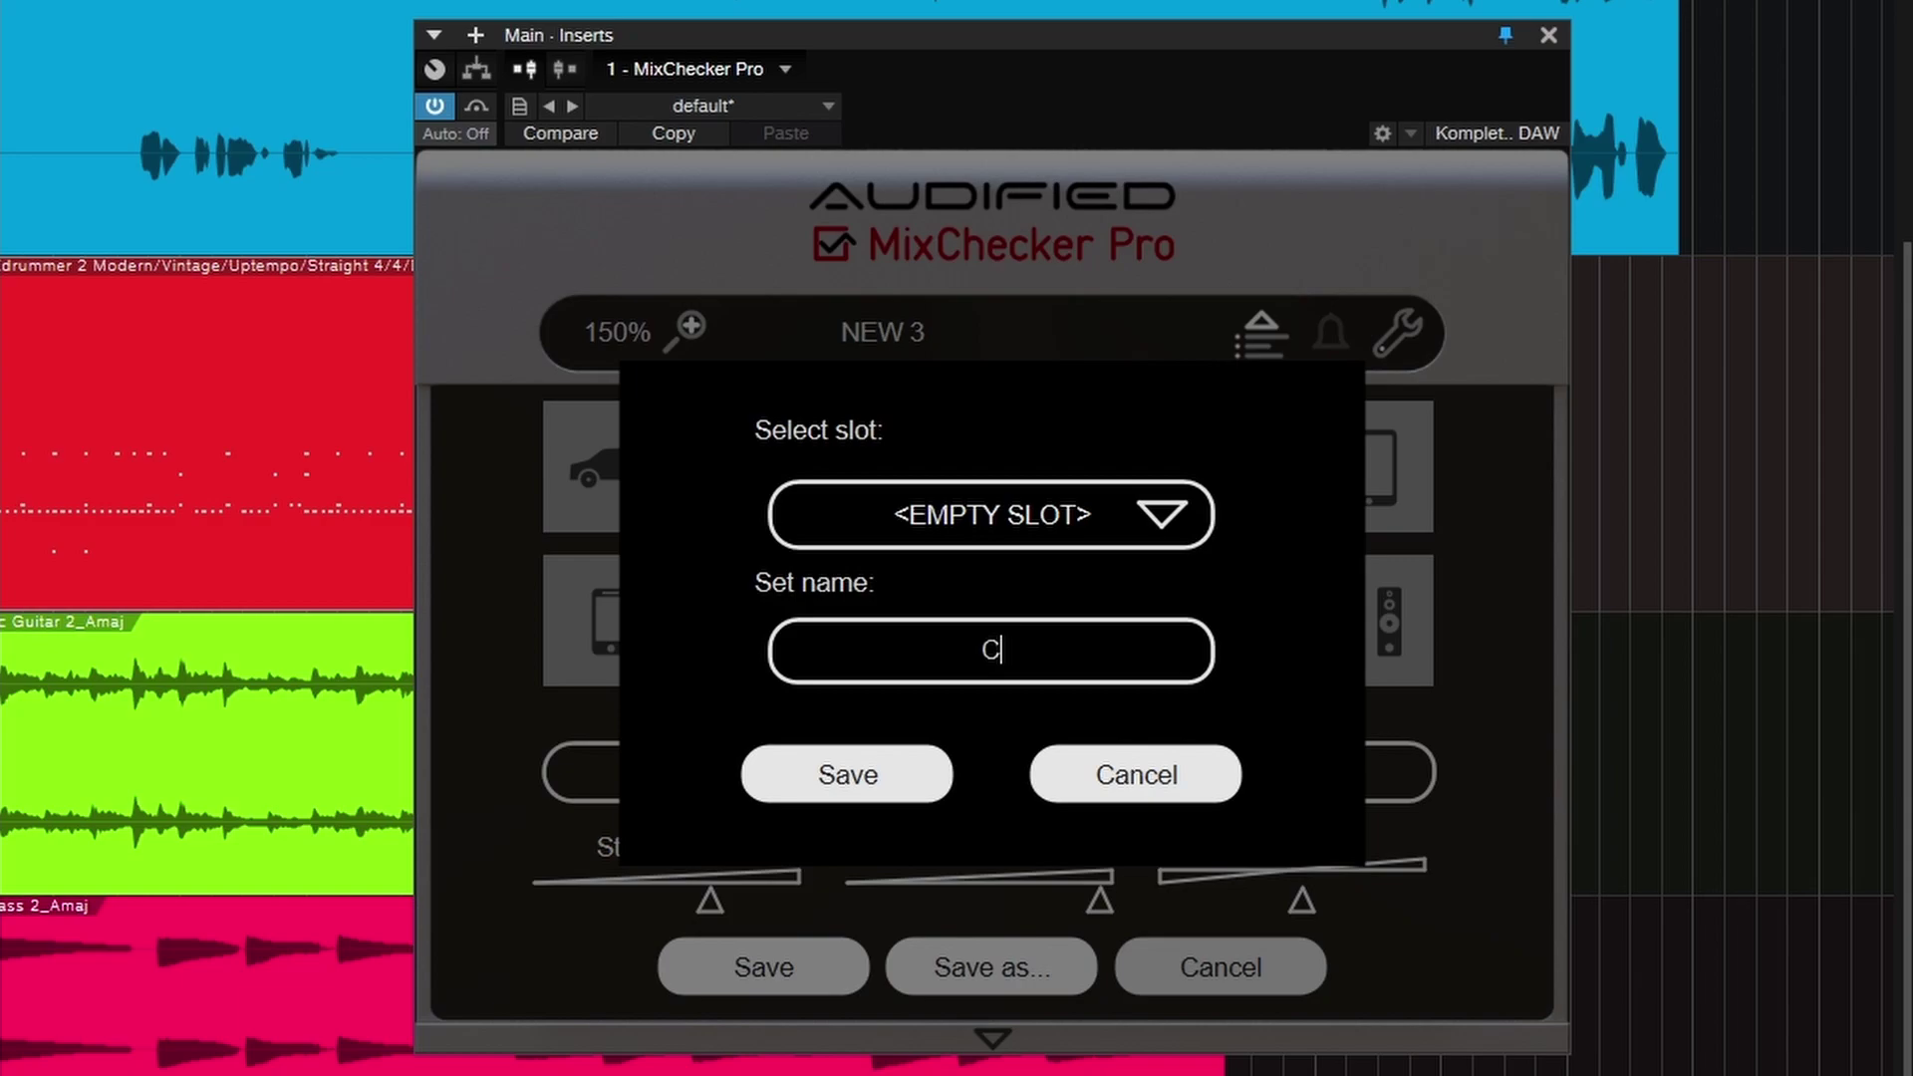
{"action": "type", "text": "ars 2"}
{"action": "left_click", "coordinate": [853, 776]}
{"action": "left_click", "coordinate": [1017, 792]}
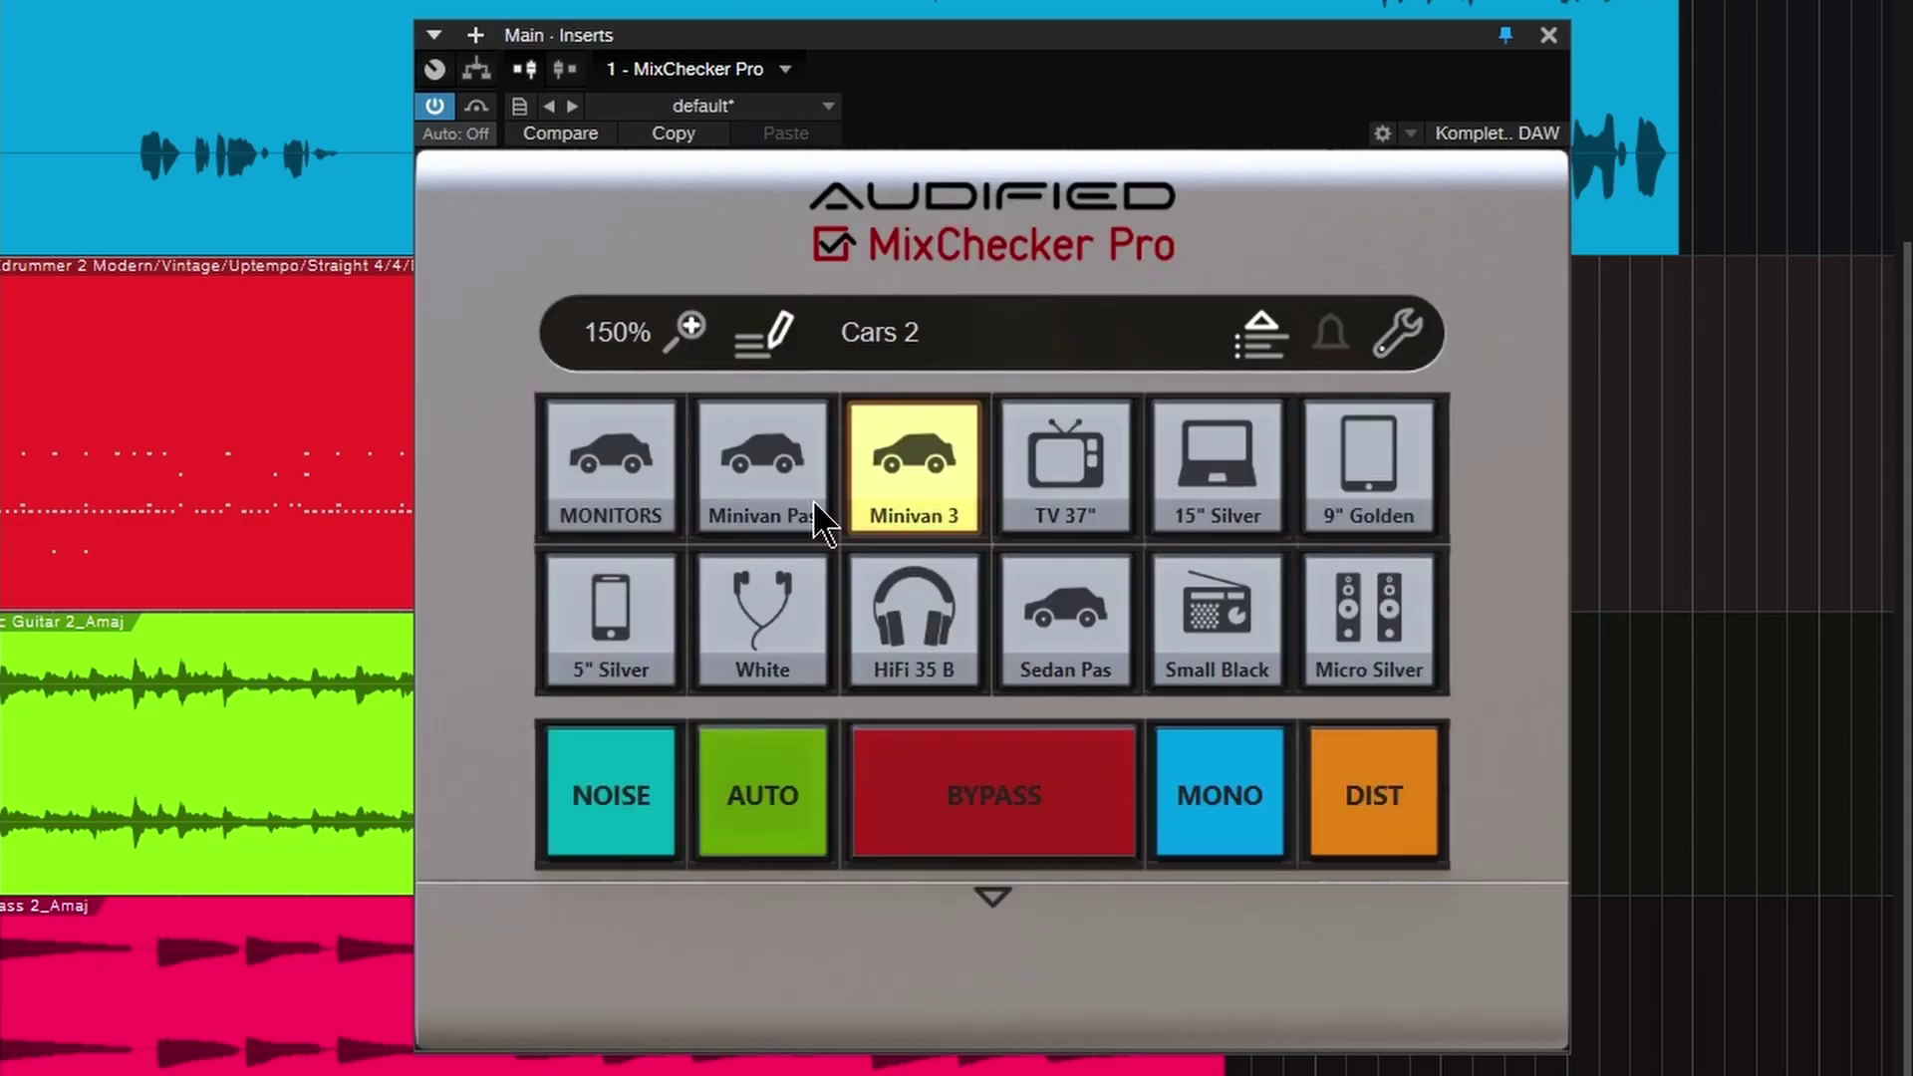
Recall the New Buttonset preset and return to Cars 2
{"action": "left_click", "coordinate": [888, 331]}
{"action": "left_click", "coordinate": [962, 646]}
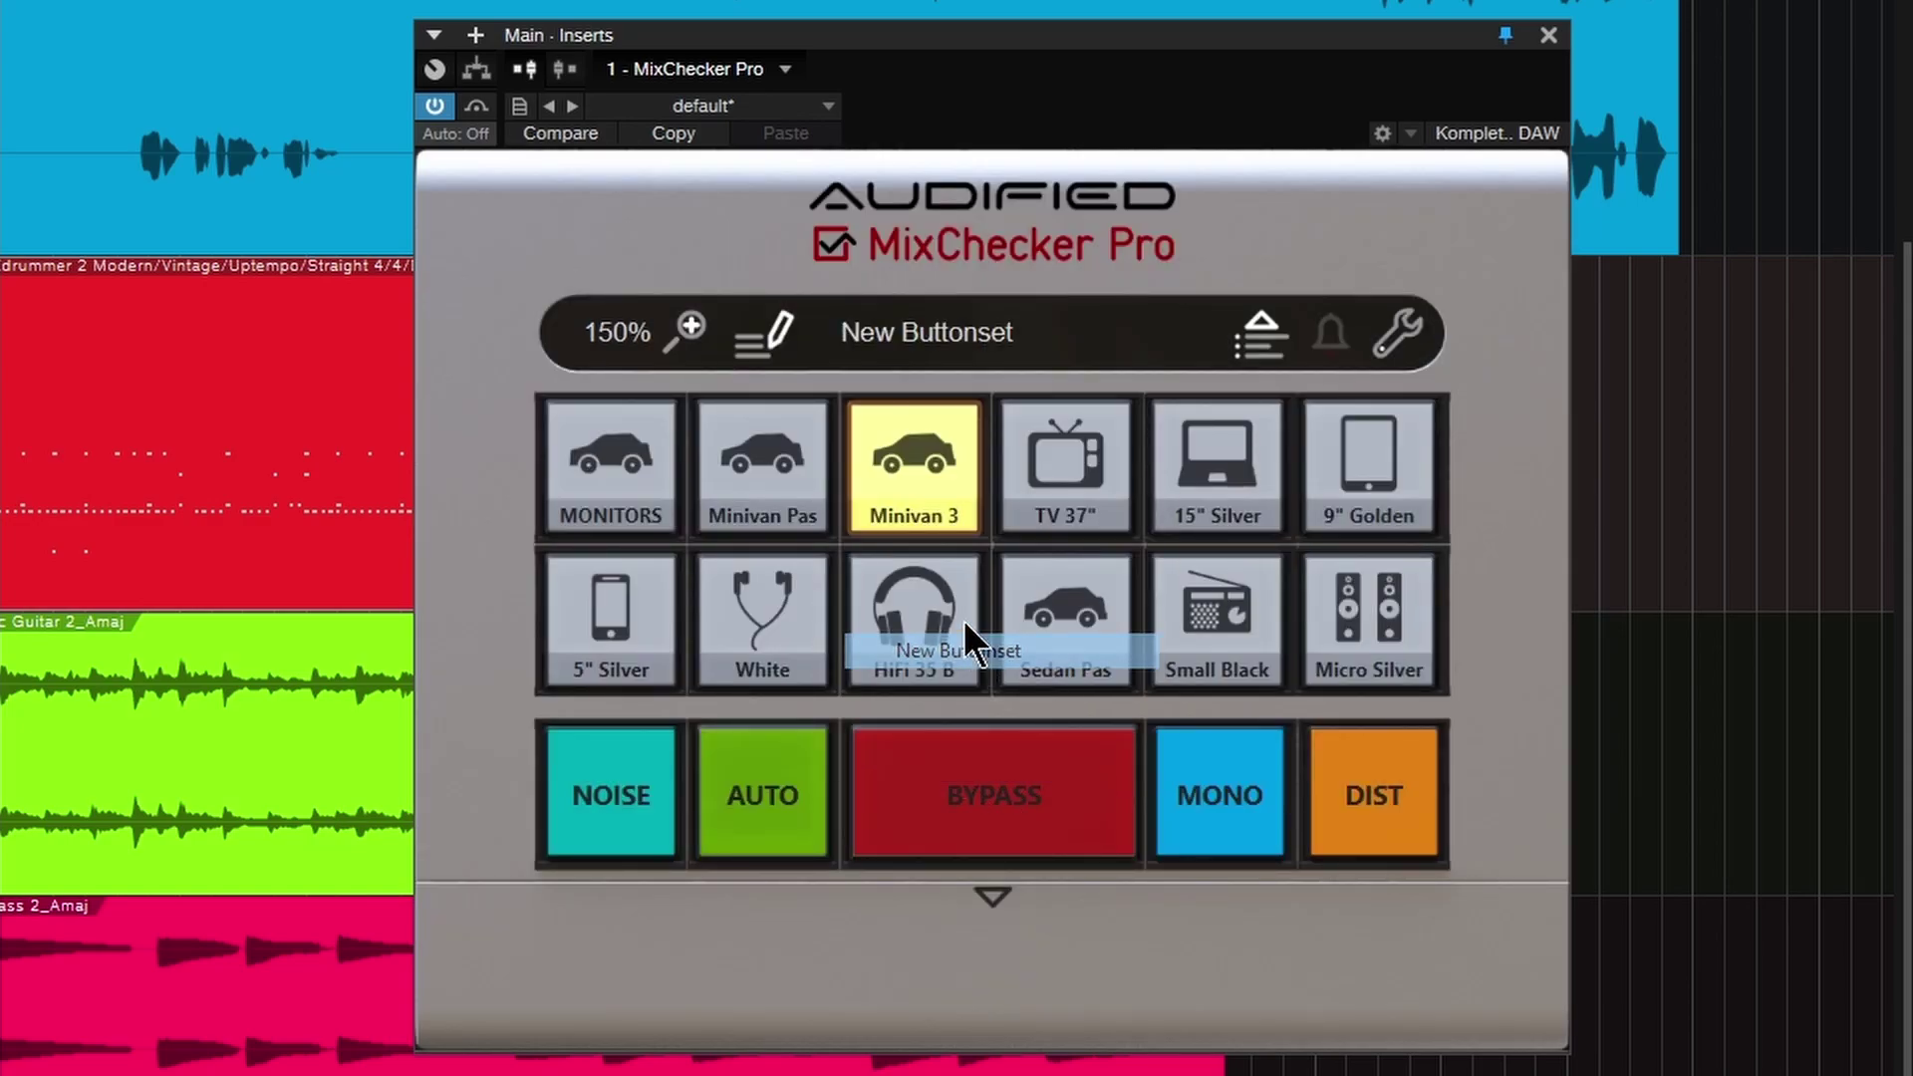
{"action": "left_click", "coordinate": [924, 337]}
{"action": "left_click", "coordinate": [914, 754]}
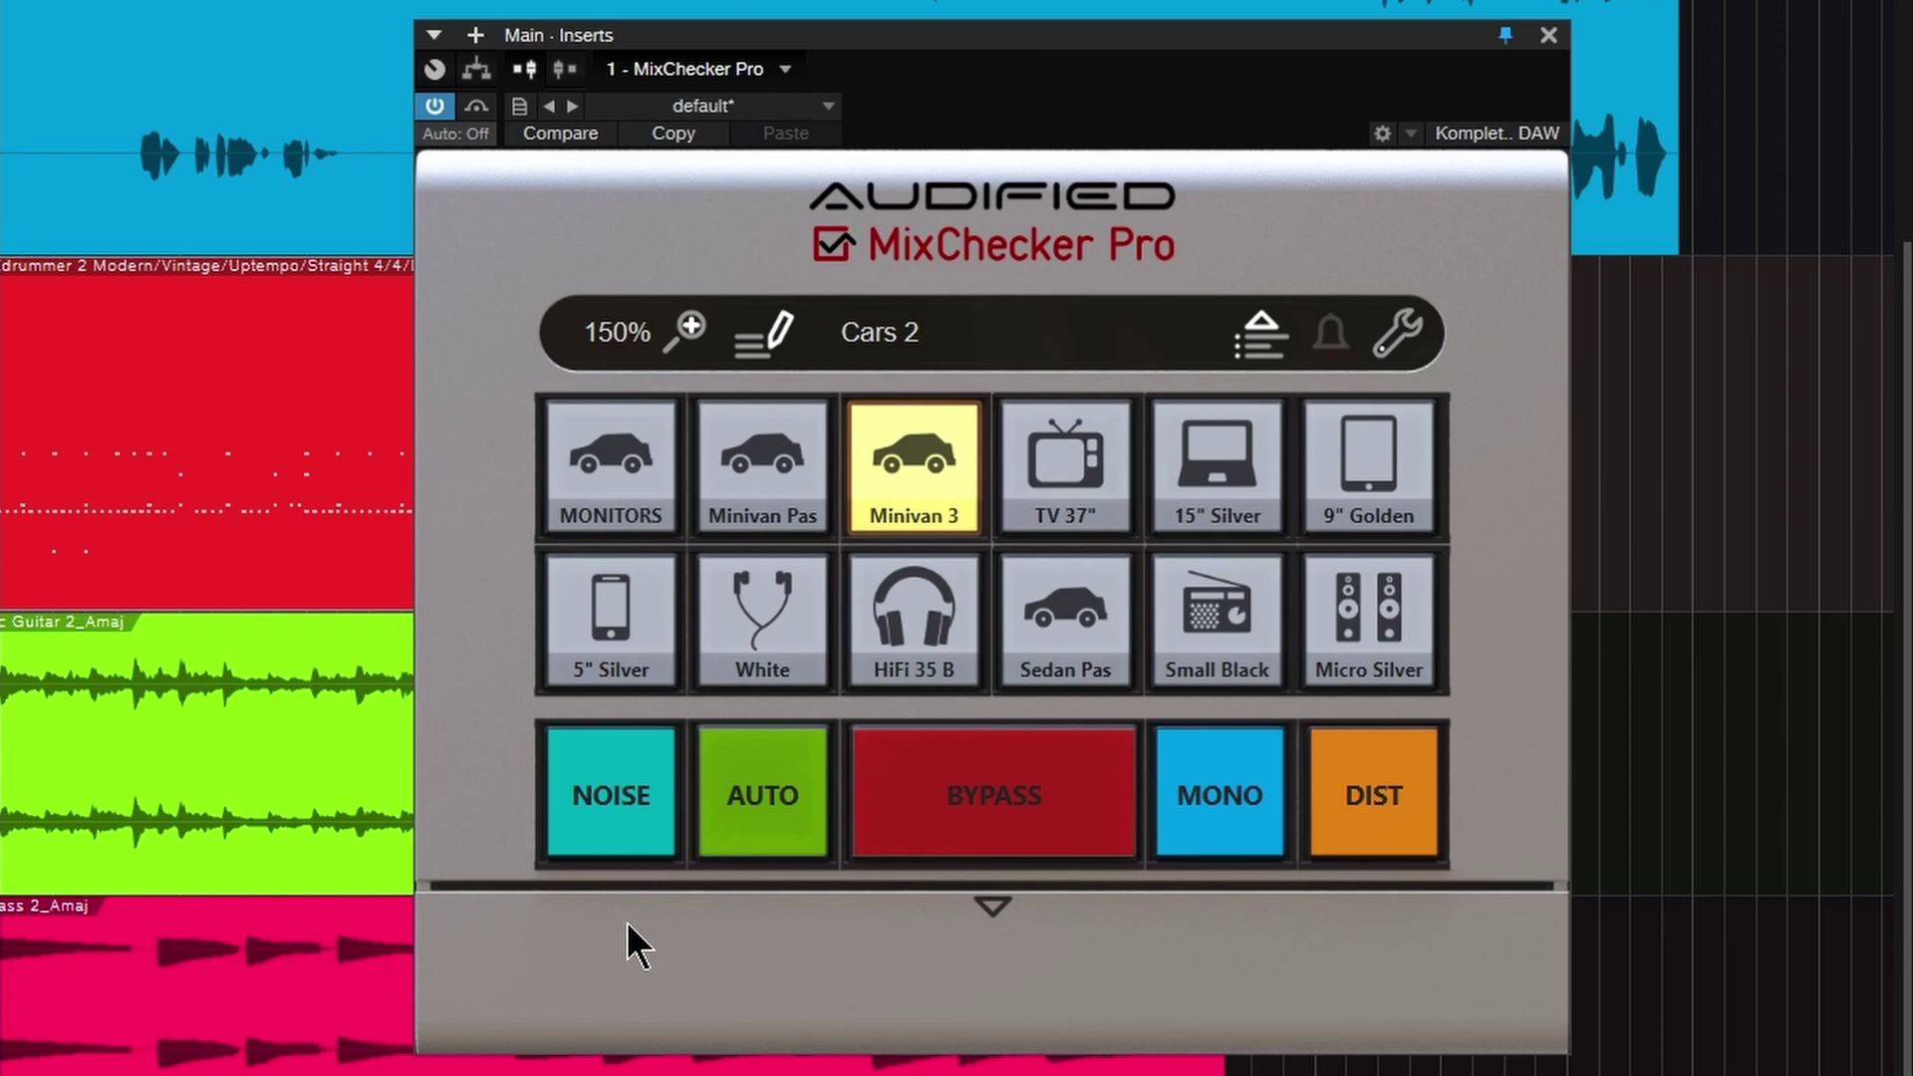
{"action": "left_click", "coordinate": [1409, 335]}
{"action": "left_click", "coordinate": [1431, 417]}
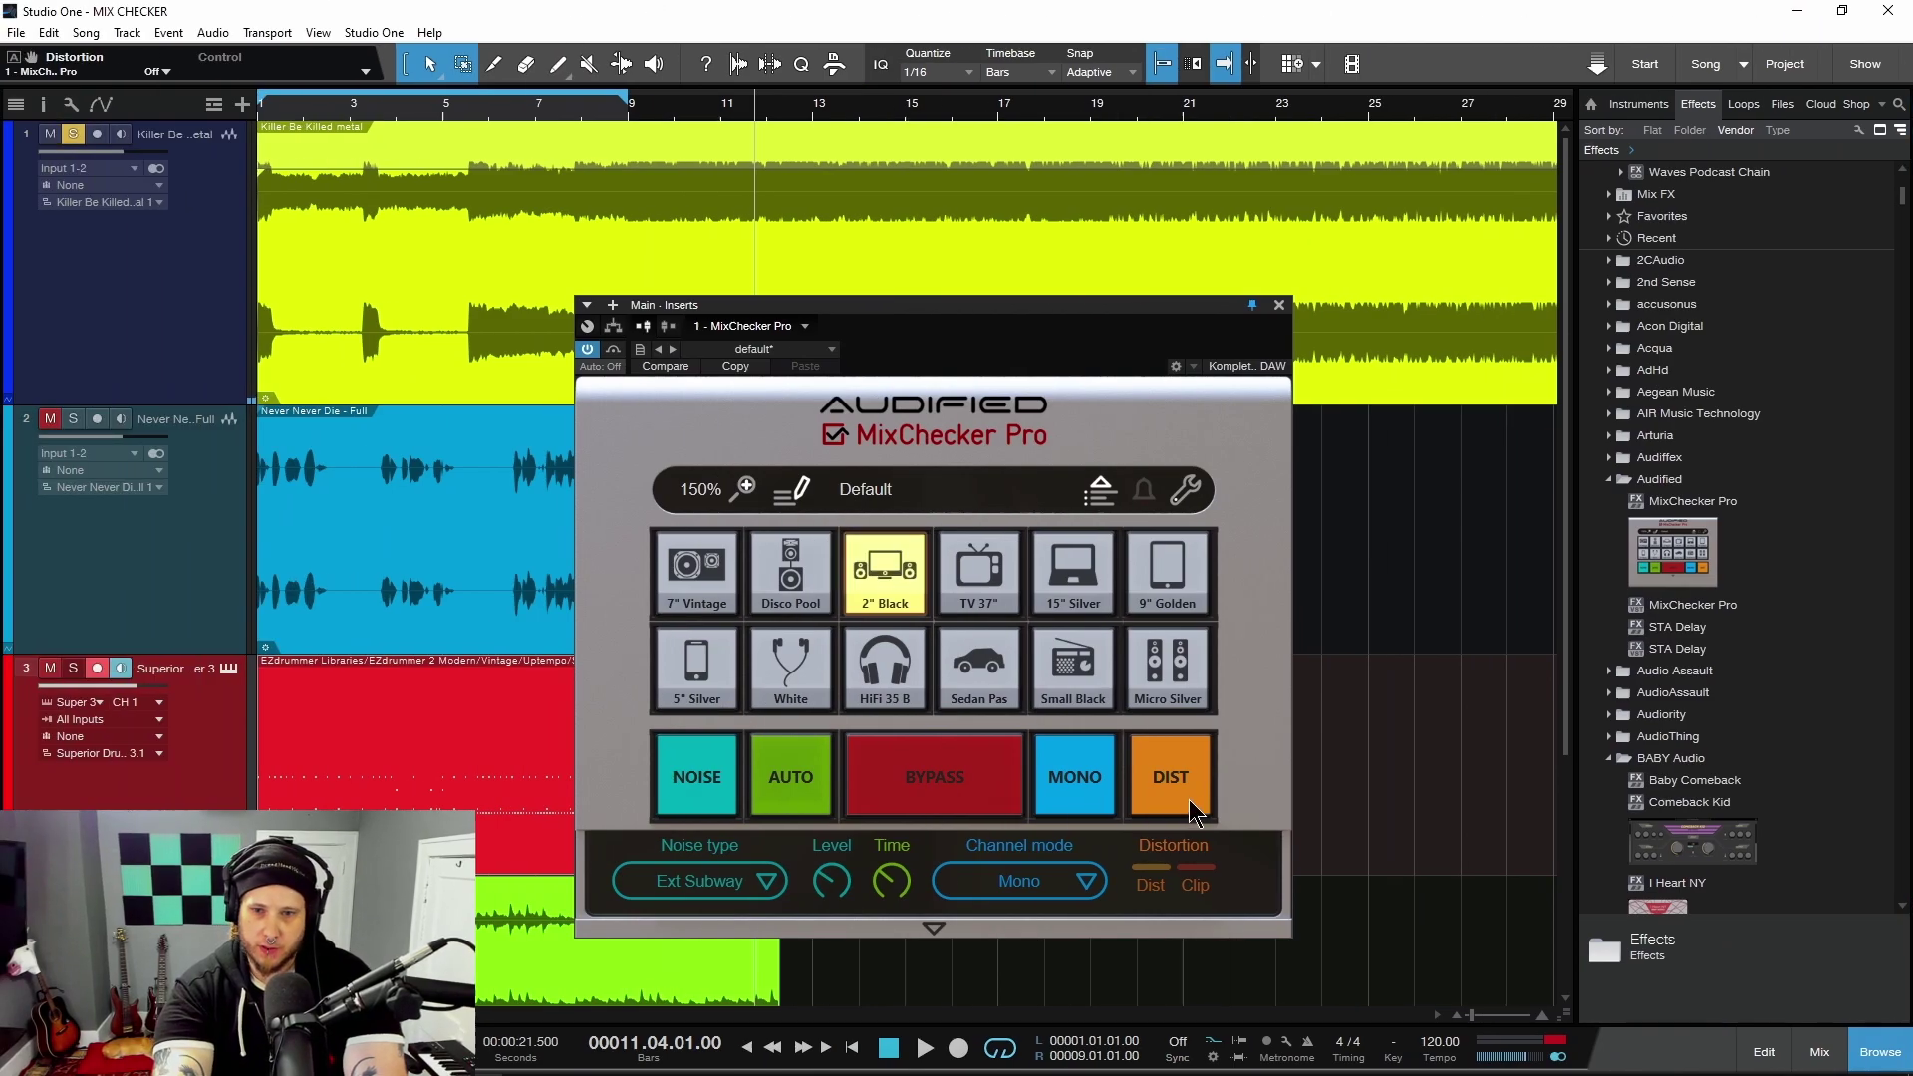
Enable the distortion and audition the TV 37" and 2" Black simulations during playback, ending on 2" Black with playback stopped
{"action": "left_click", "coordinate": [1187, 802]}
{"action": "key", "text": "space"}
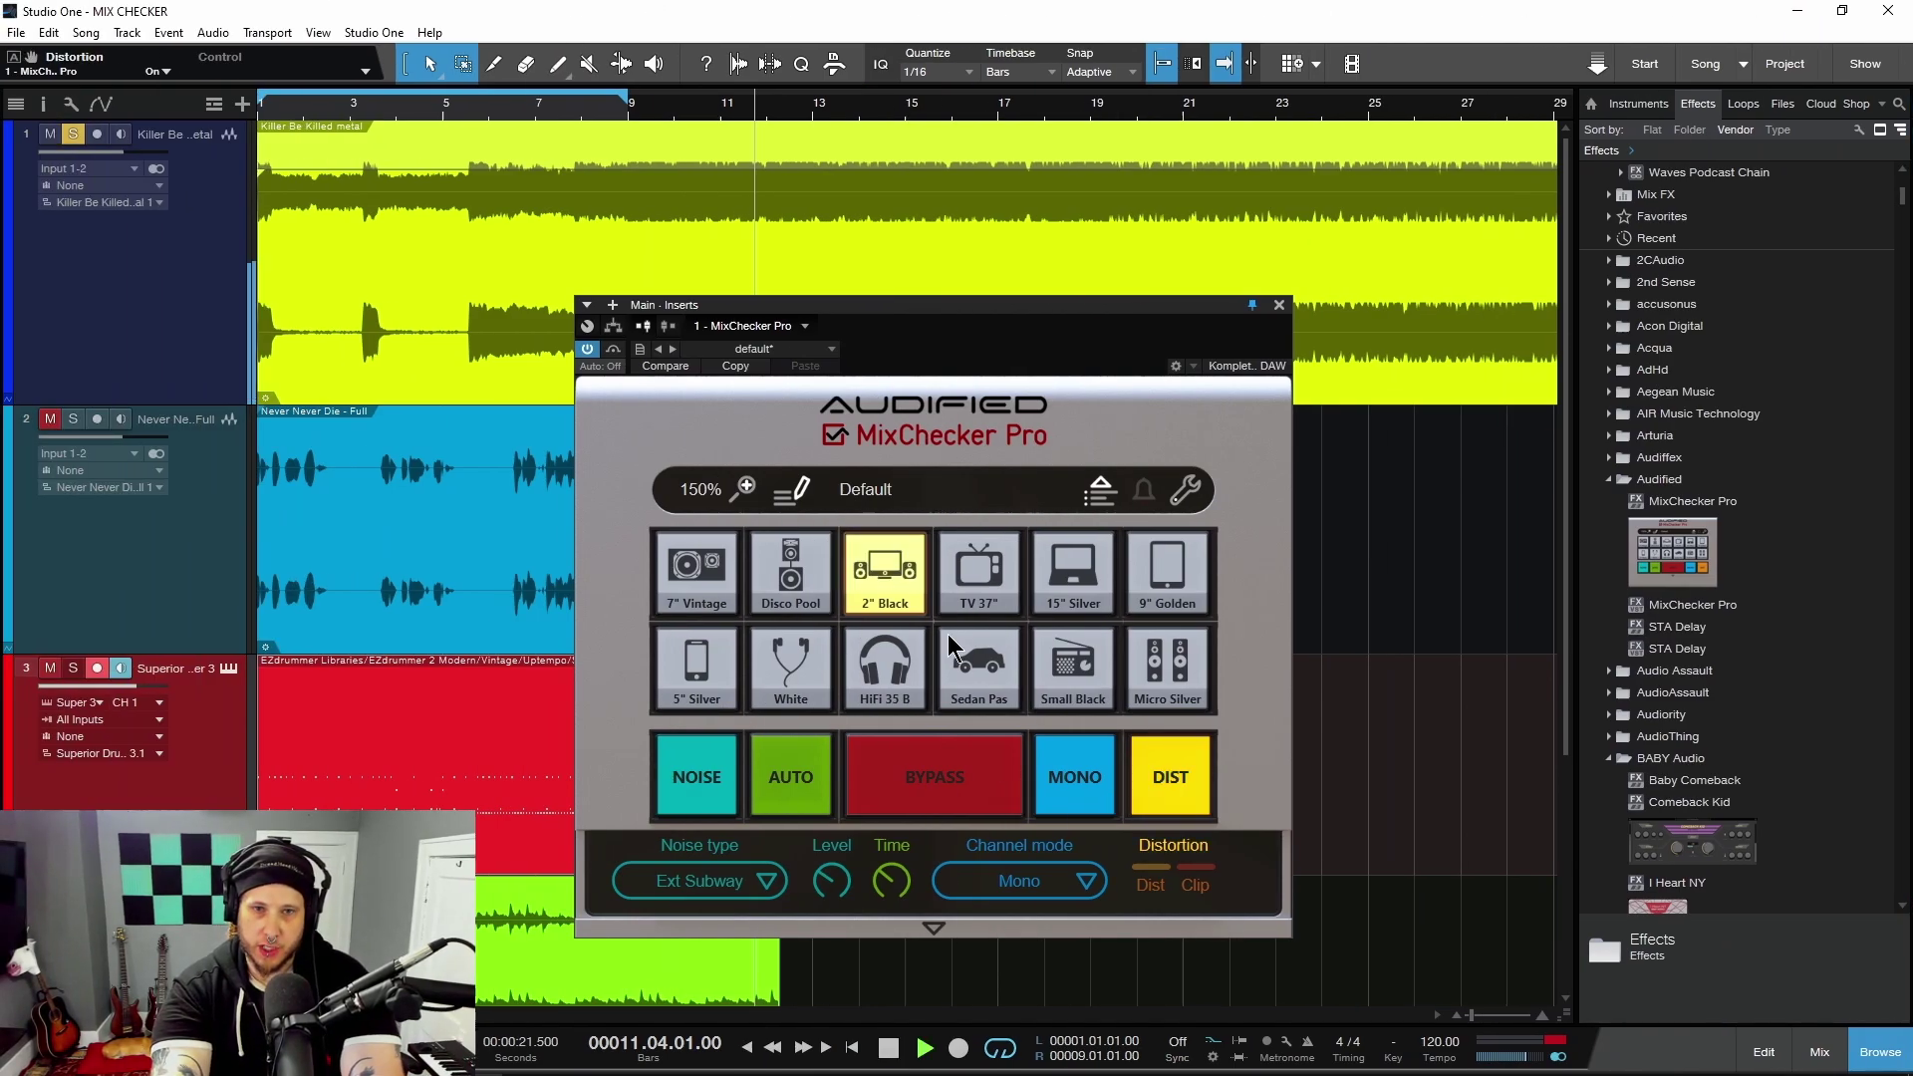
{"action": "left_click", "coordinate": [981, 598]}
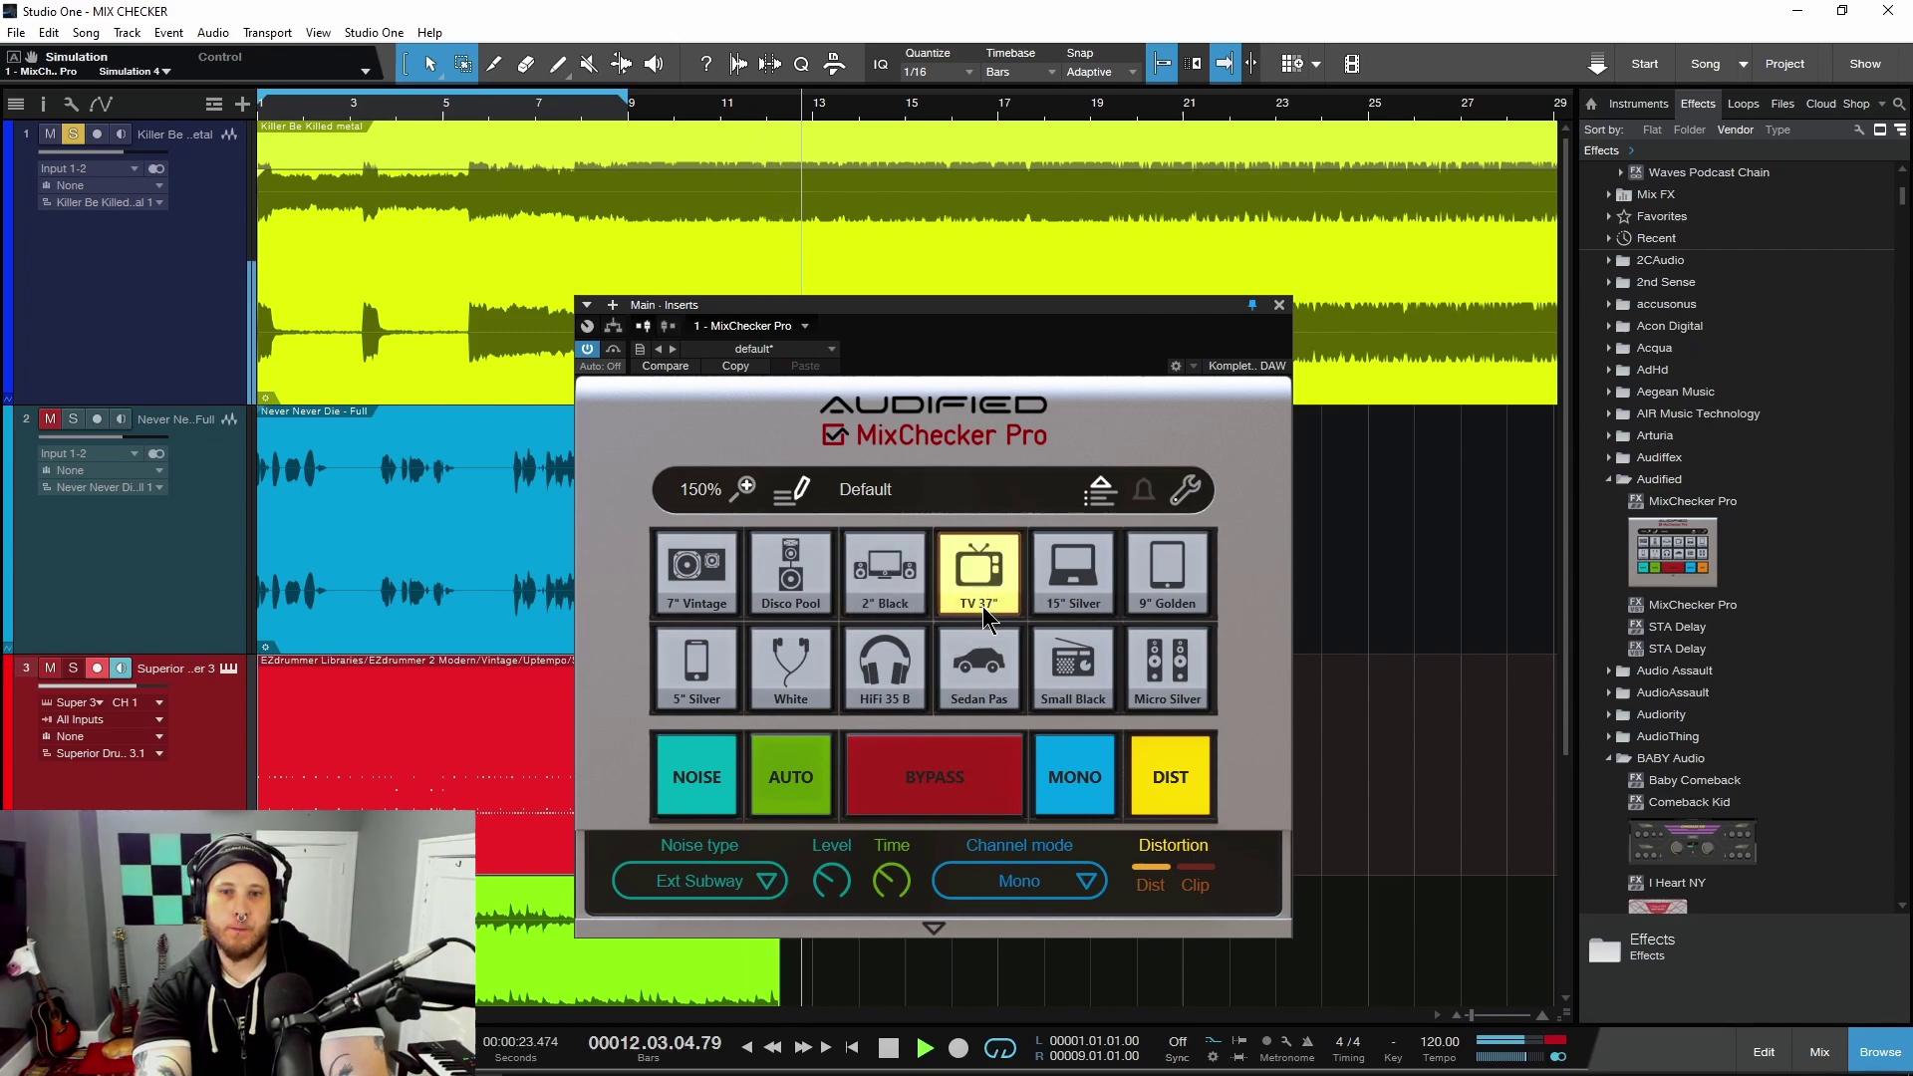
{"action": "left_click", "coordinate": [1043, 596]}
{"action": "left_click", "coordinate": [978, 590]}
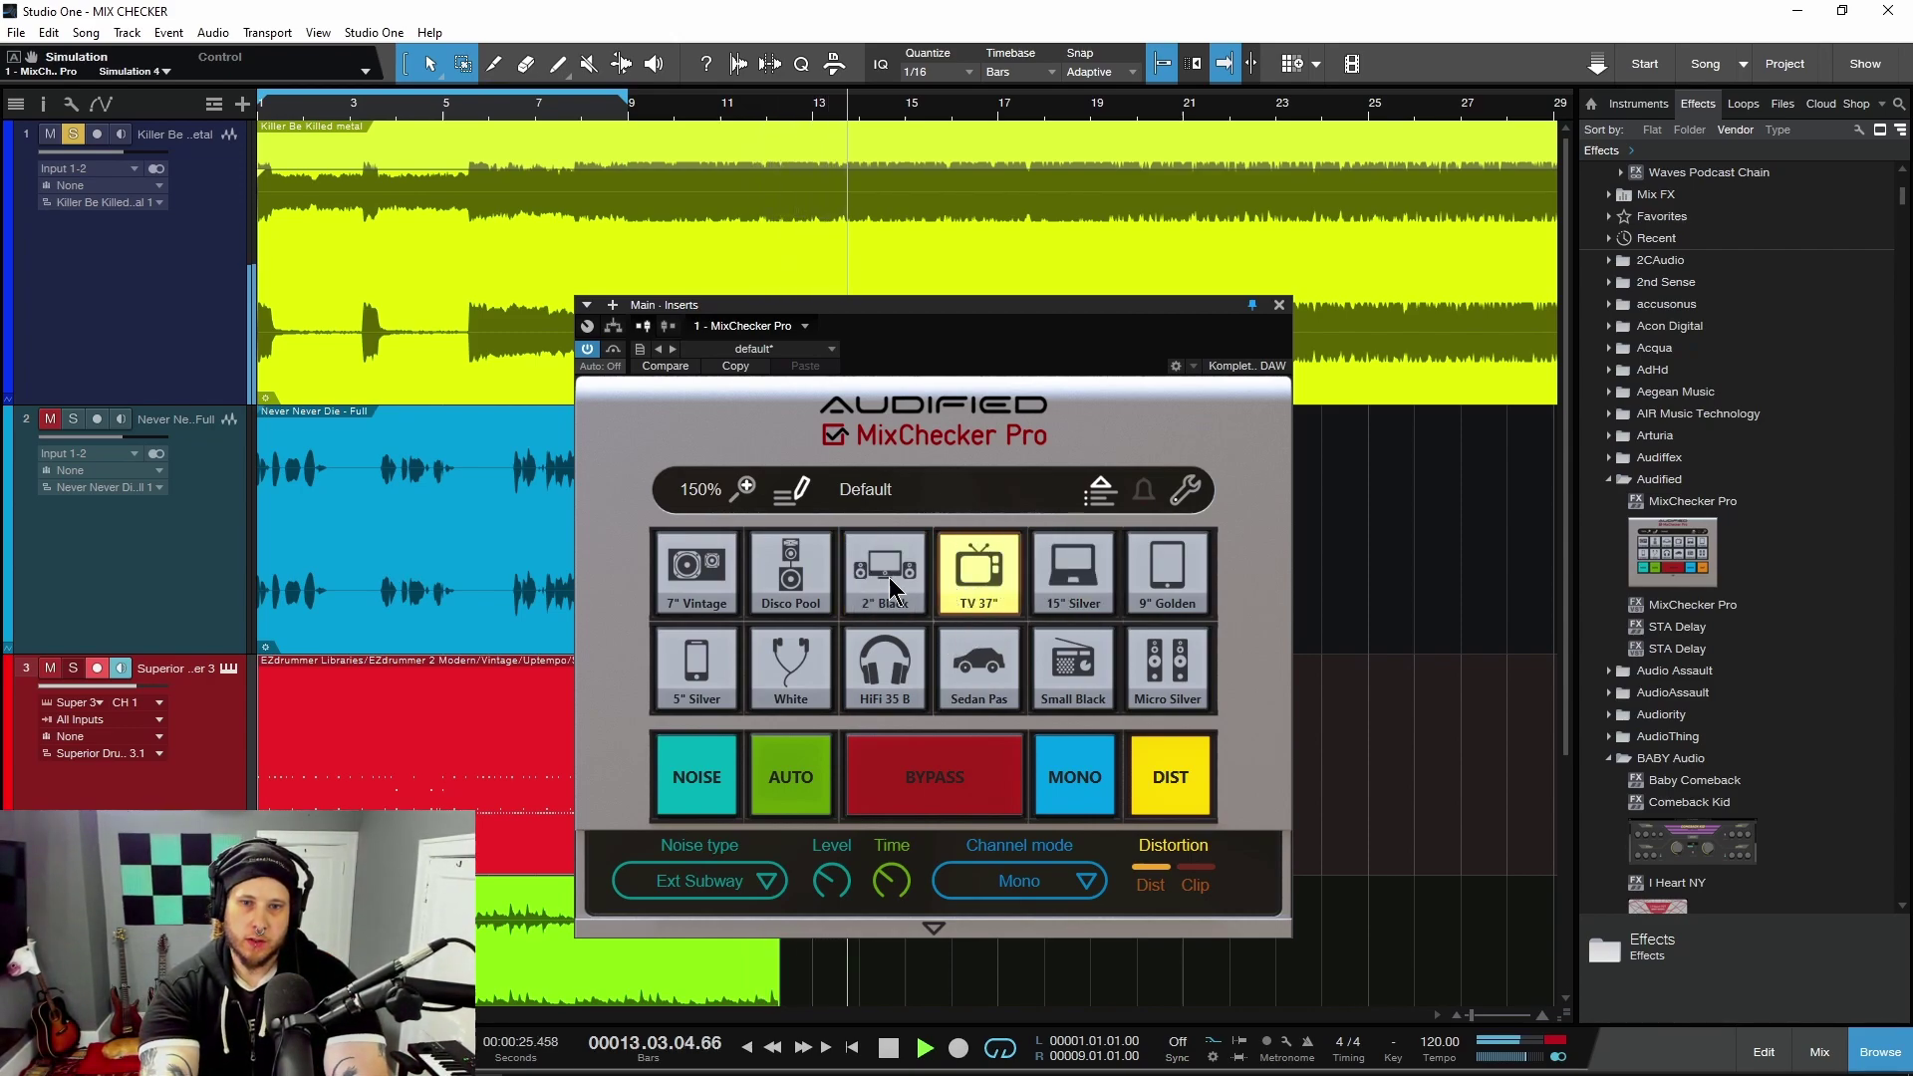
{"action": "left_click", "coordinate": [864, 601]}
{"action": "key", "text": "space"}
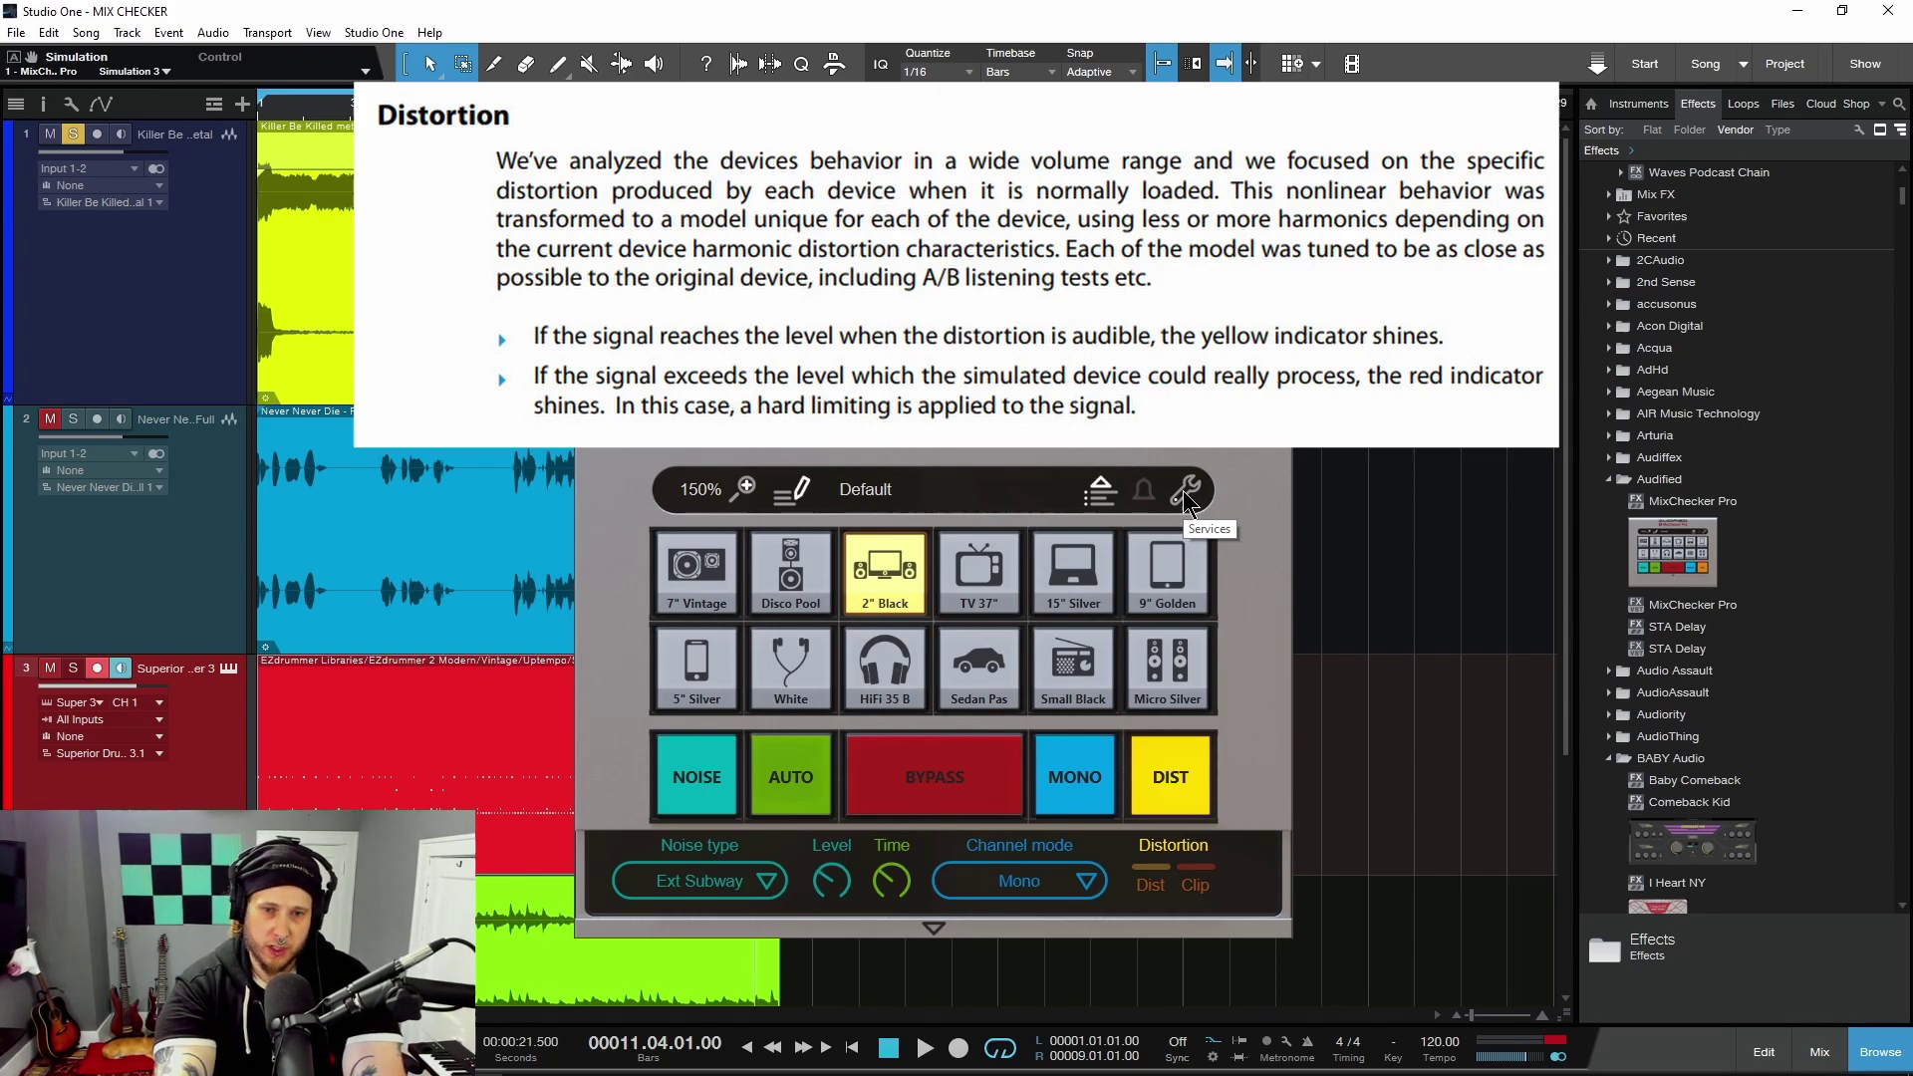
Try the calibration at -24.0 dBFS during playback, and set it to -1.3 dBFS
{"action": "left_click", "coordinate": [1185, 492]}
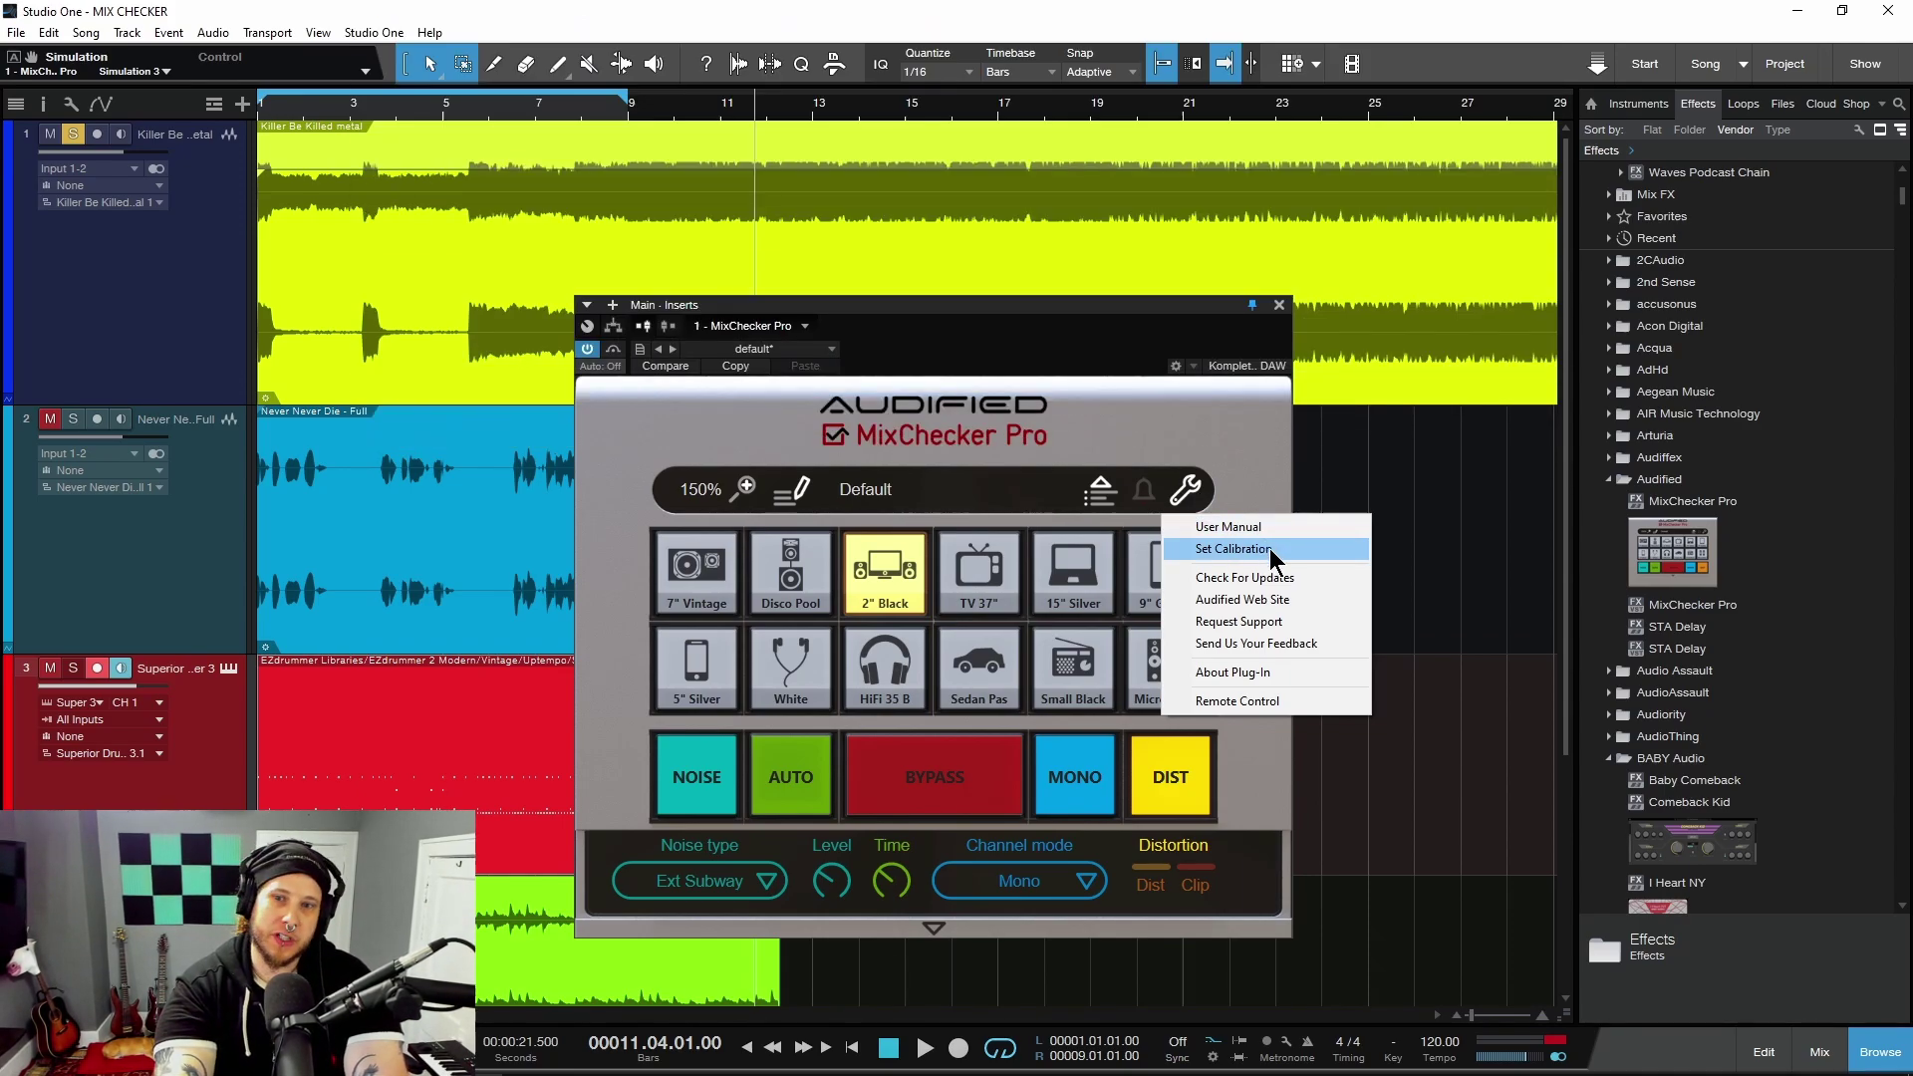
{"action": "left_click", "coordinate": [1270, 548]}
{"action": "left_click_drag", "start_coordinate": [833, 498], "coordinate": [768, 504]}
{"action": "key", "text": "space"}
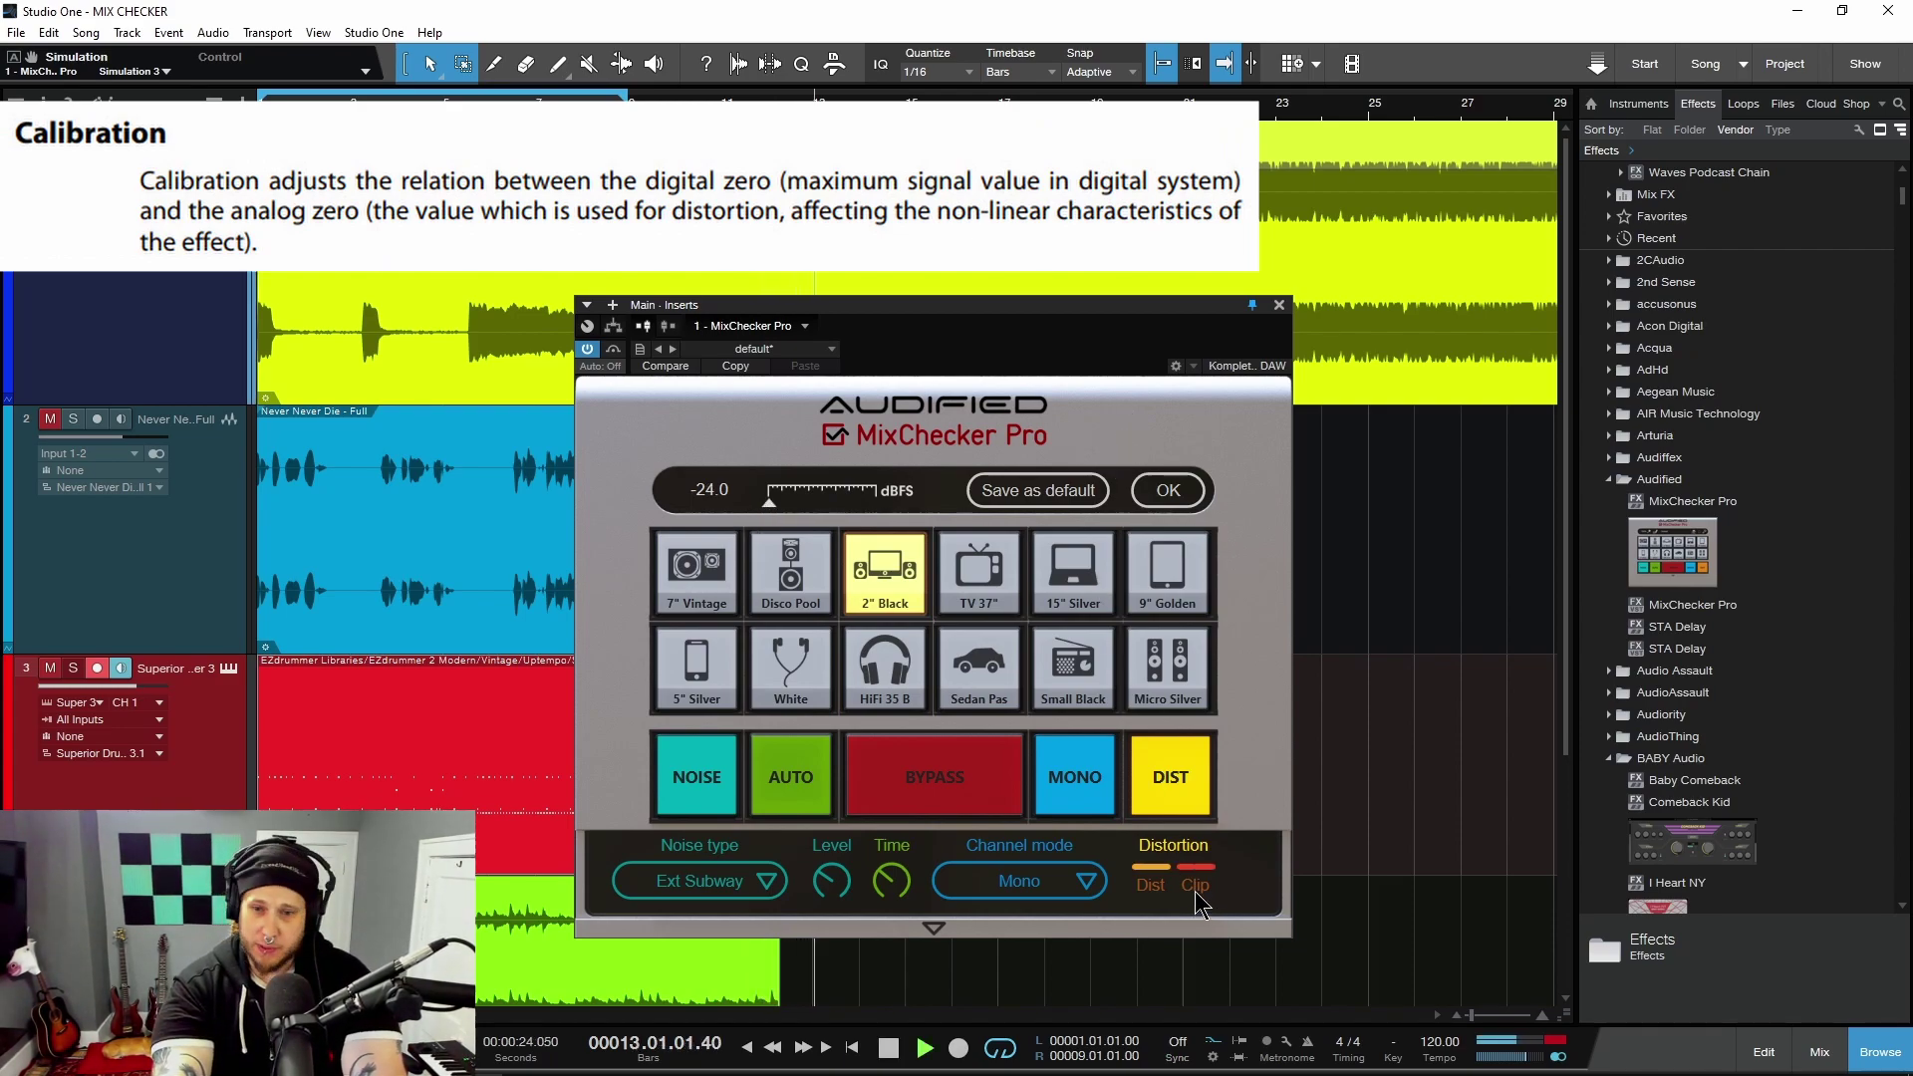
{"action": "left_click_drag", "start_coordinate": [769, 504], "coordinate": [877, 502]}
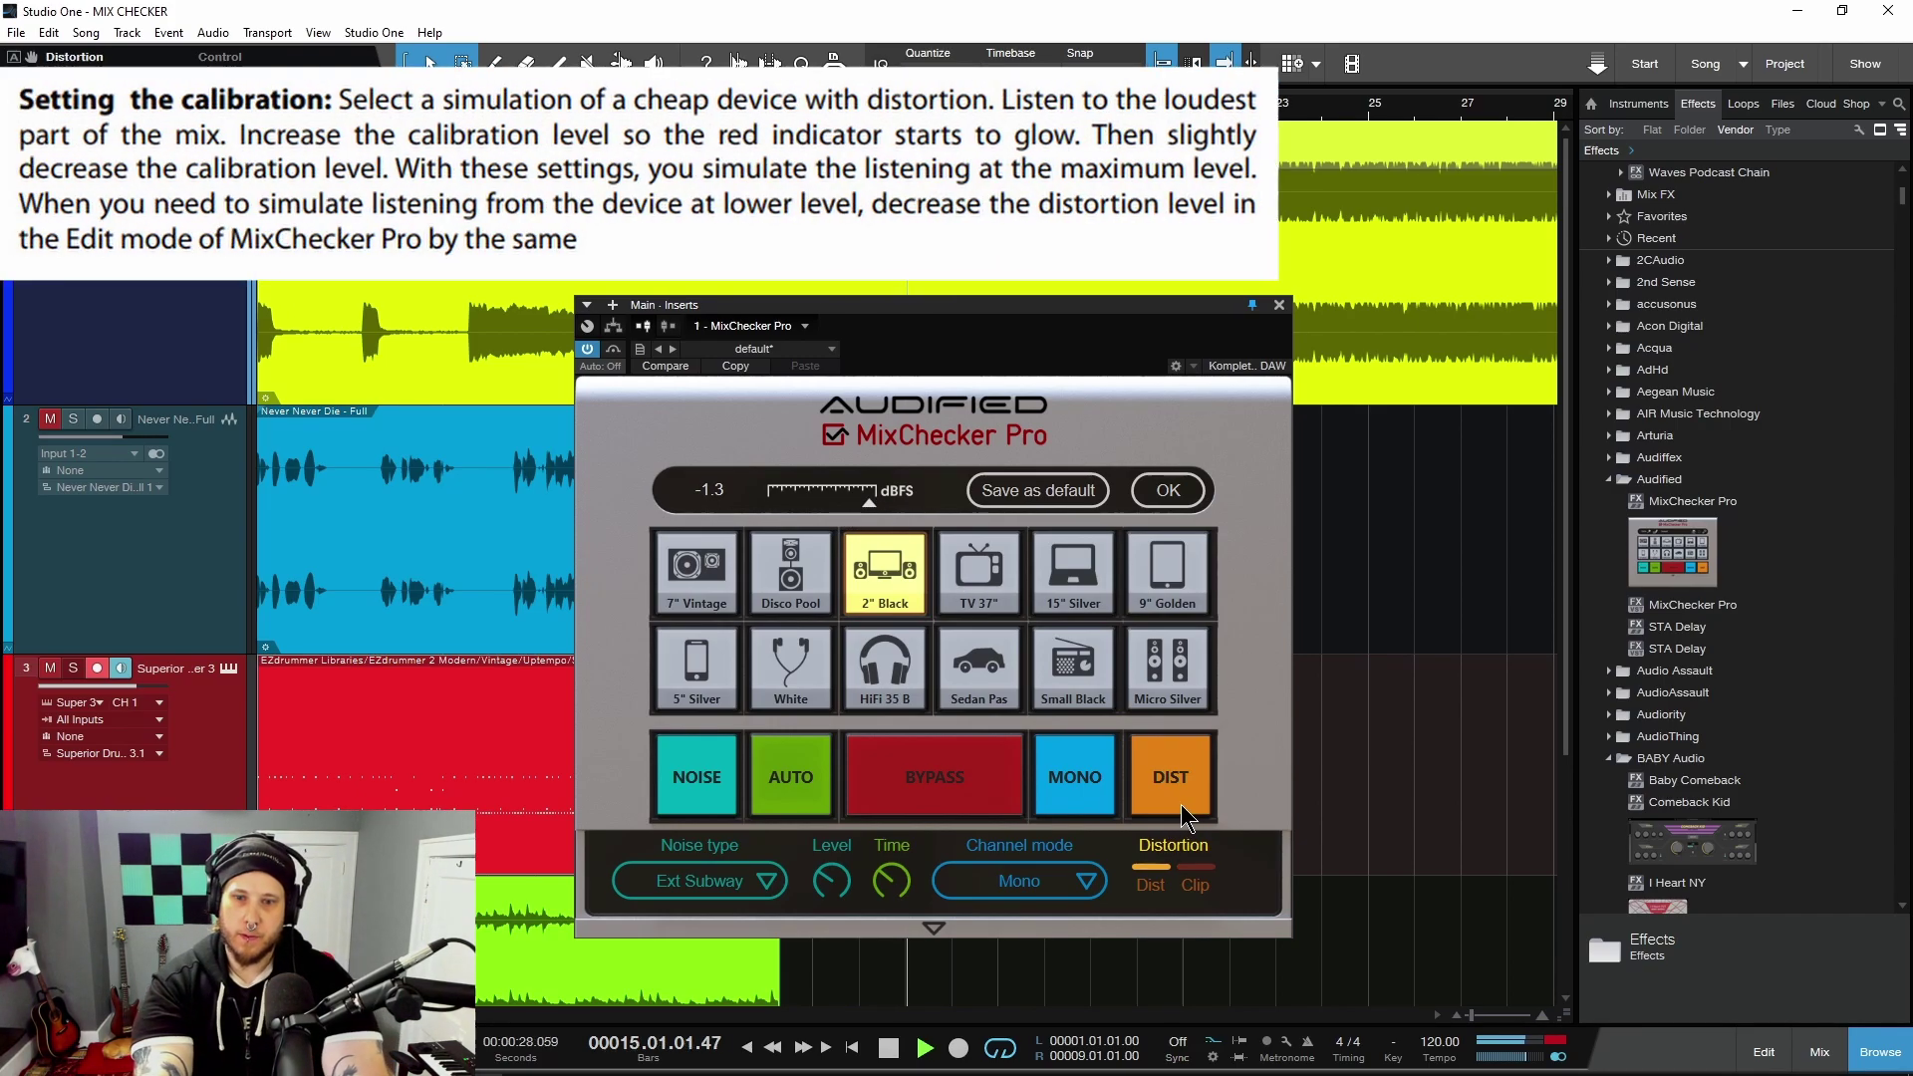
{"action": "key", "text": "space"}
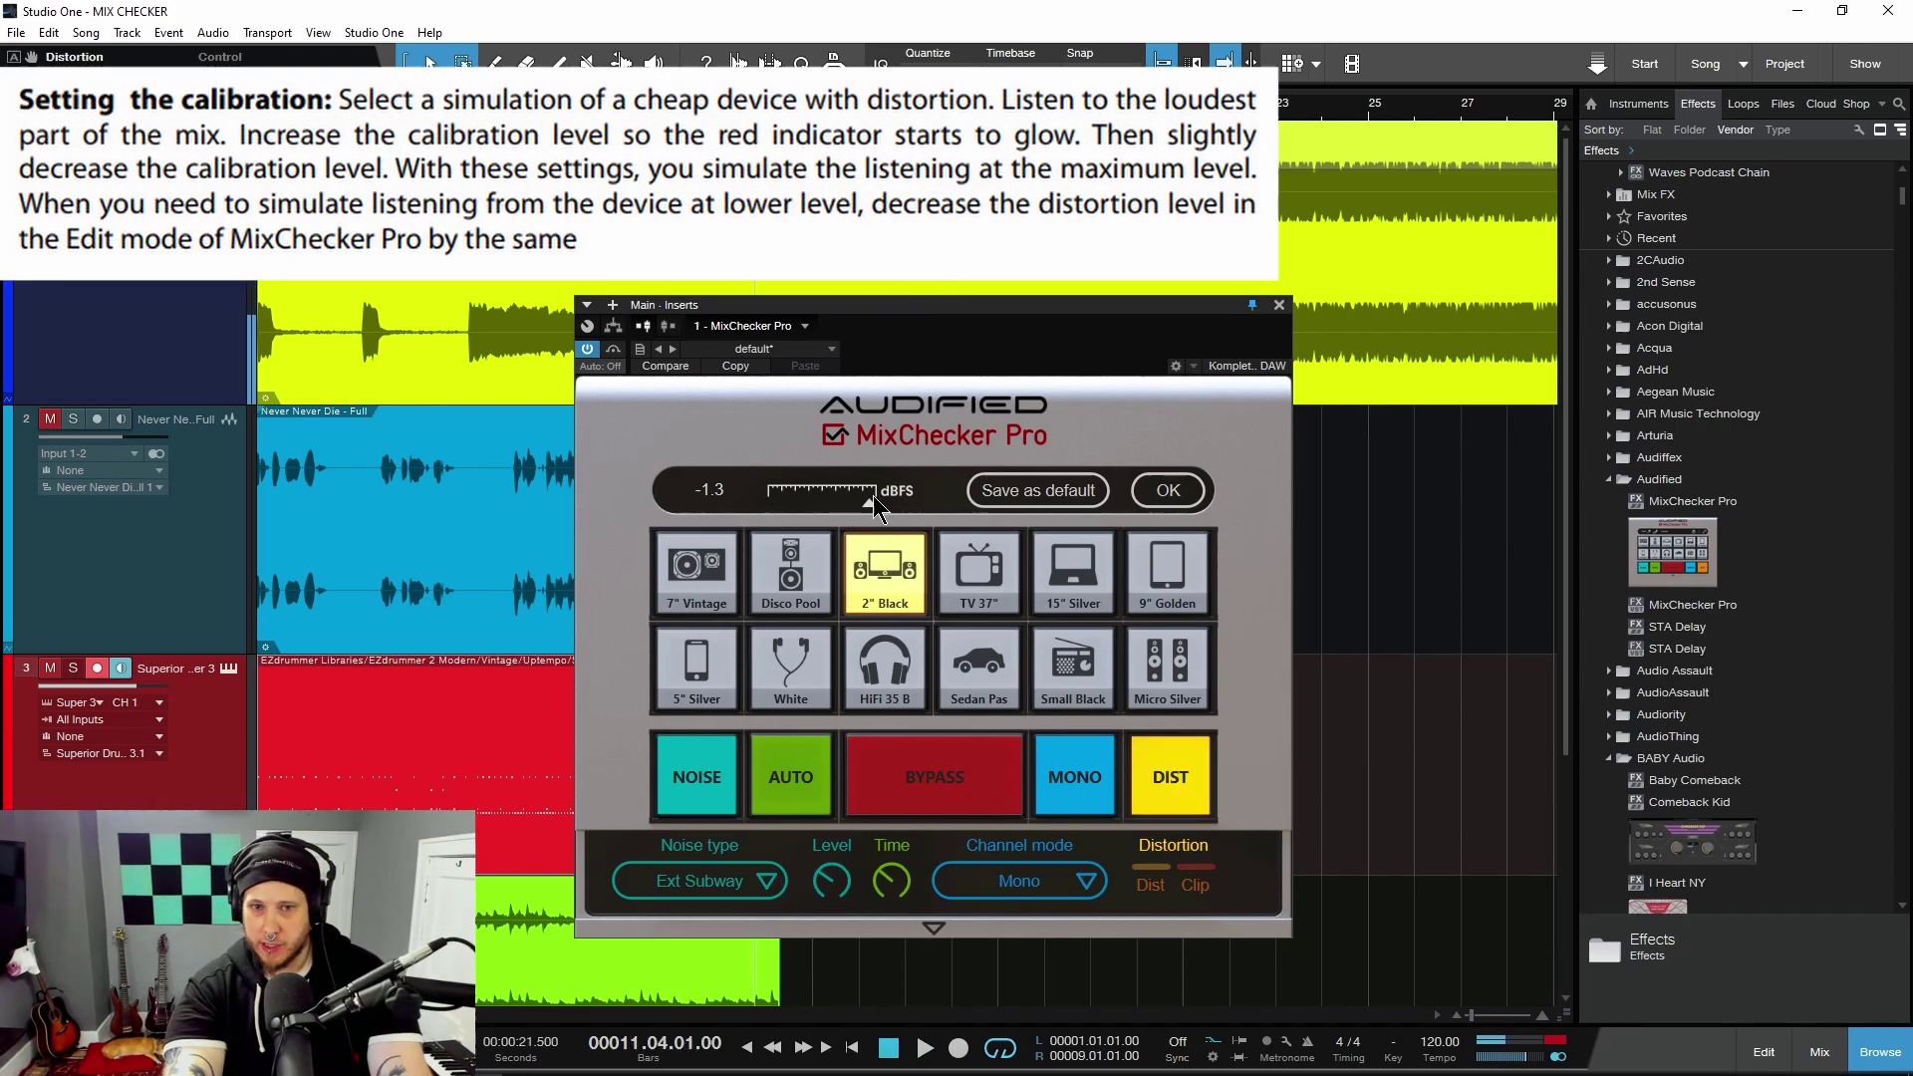
{"action": "left_click", "coordinate": [1182, 489]}
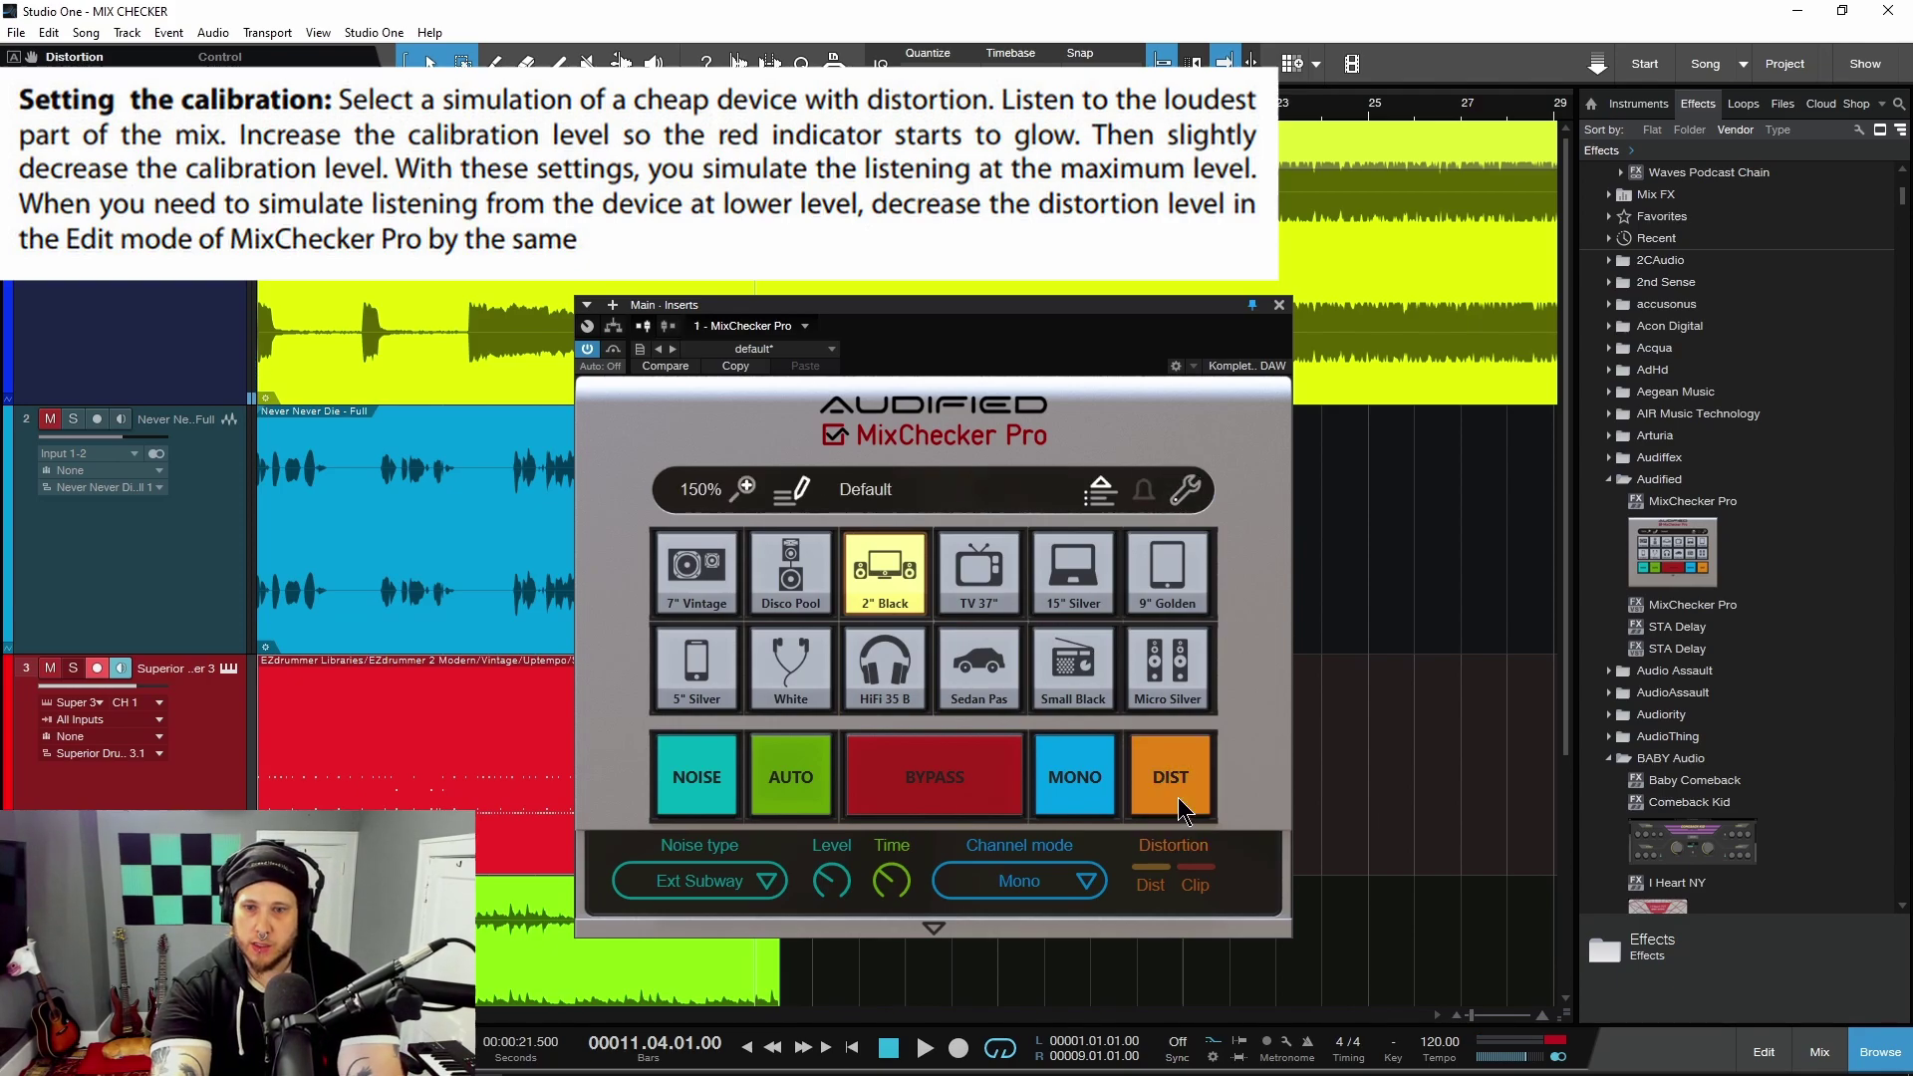
Move the plug-in window away from the track headers and toggle the bypass on and back off
{"action": "left_click_drag", "start_coordinate": [948, 314], "coordinate": [1071, 193]}
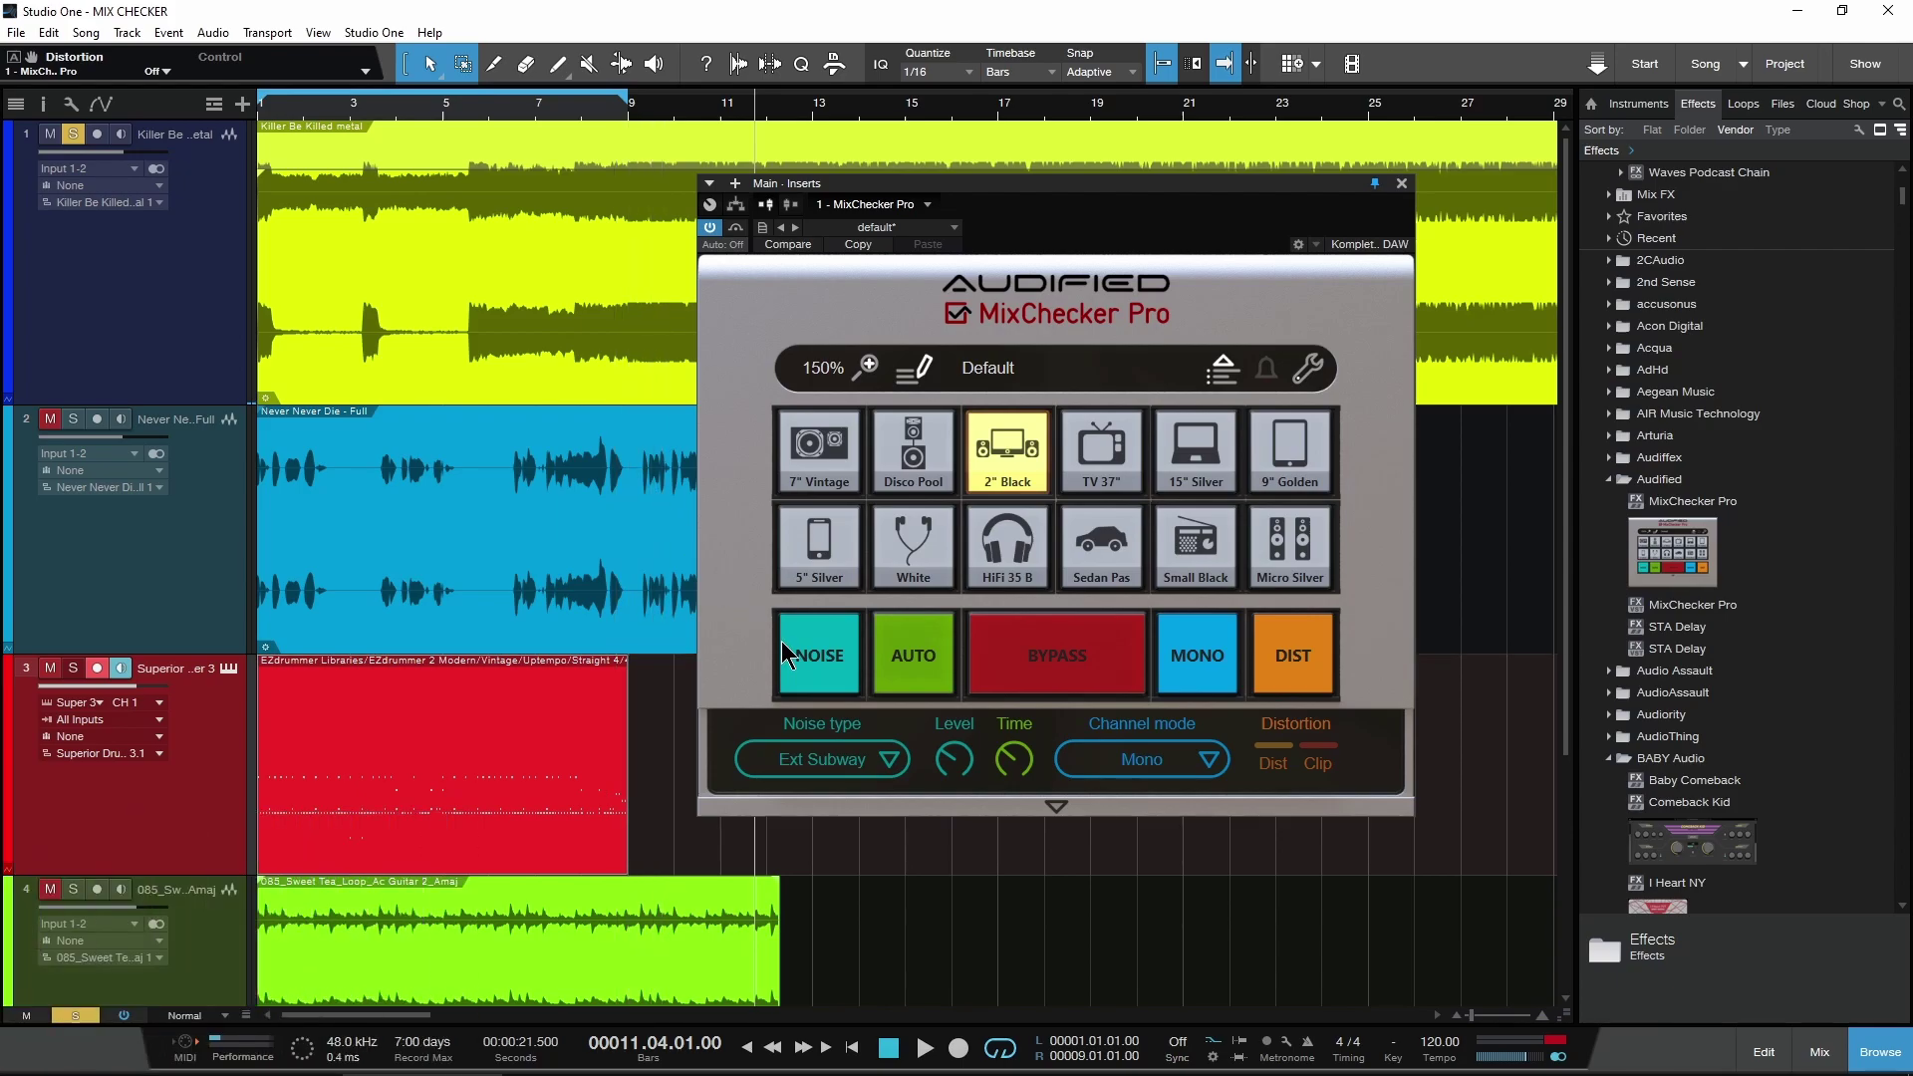
{"action": "left_click", "coordinate": [1078, 678]}
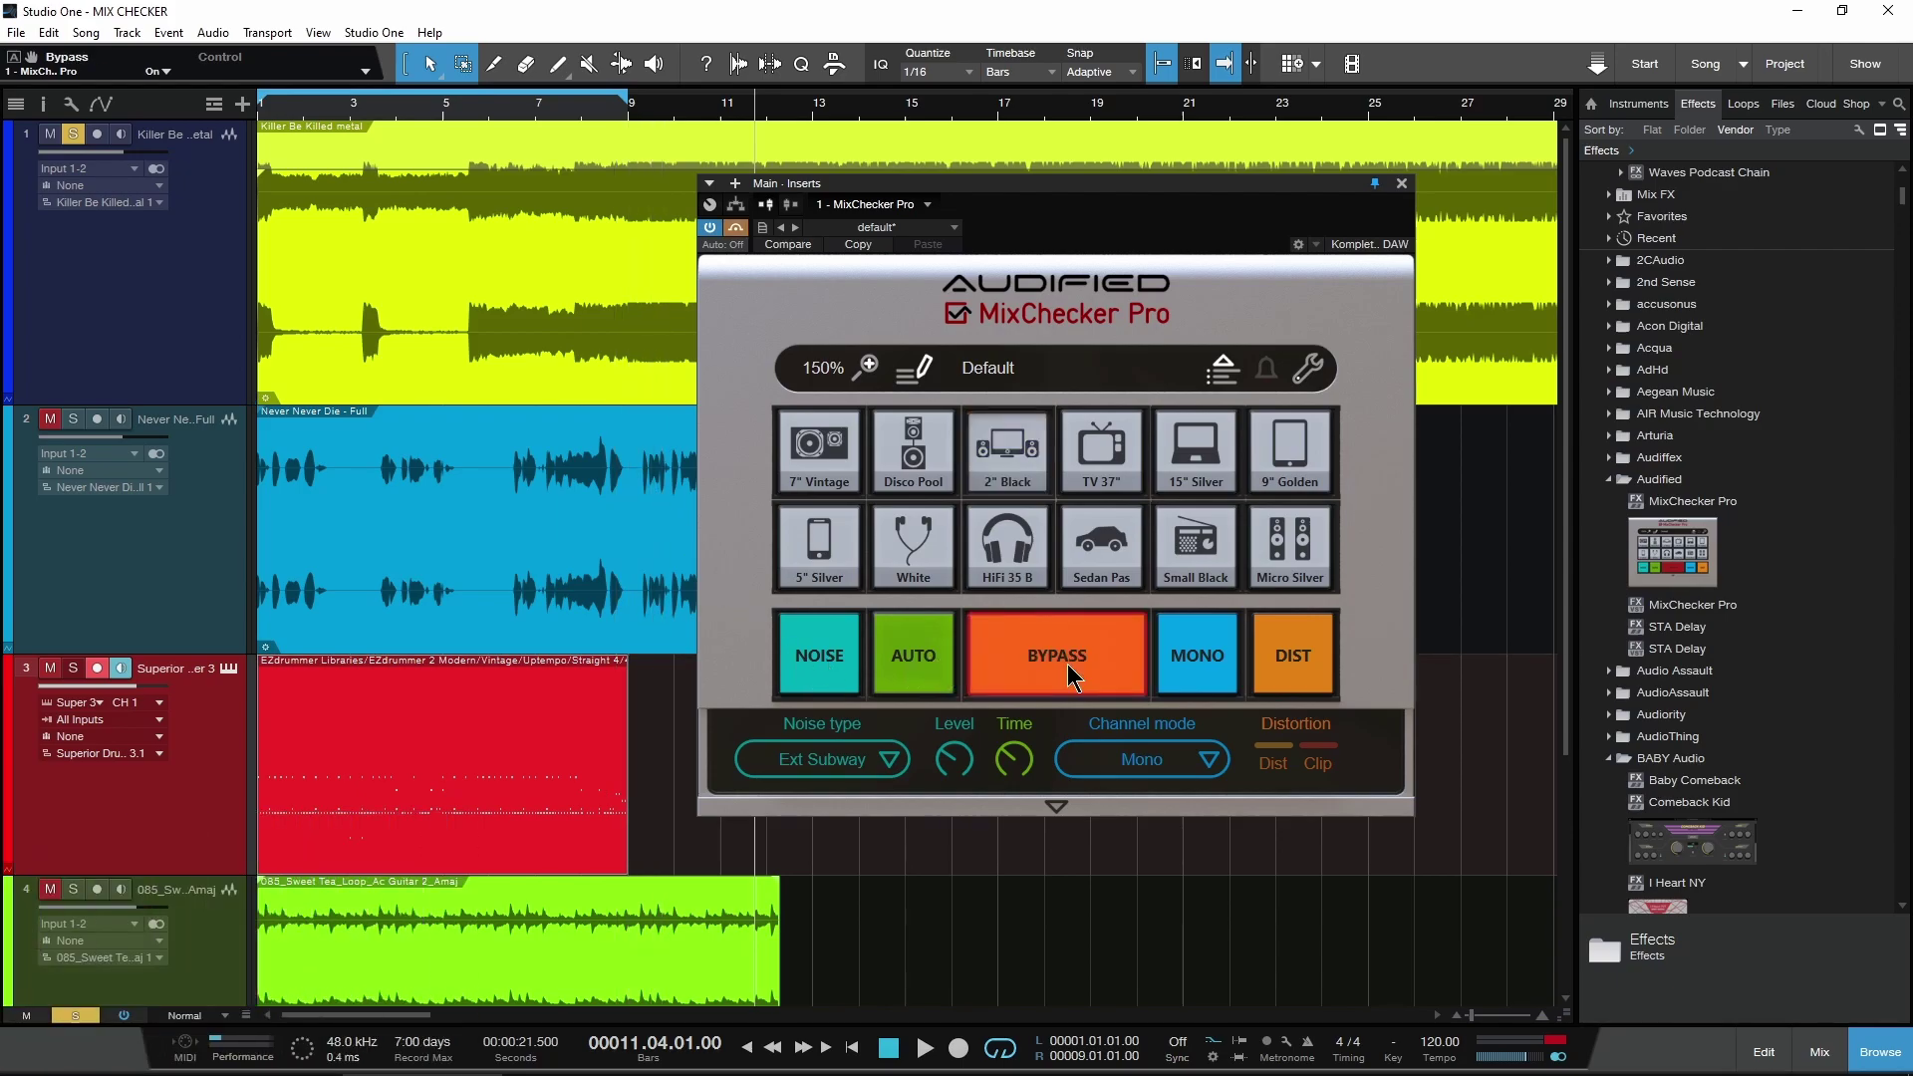
{"action": "left_click", "coordinate": [1096, 680]}
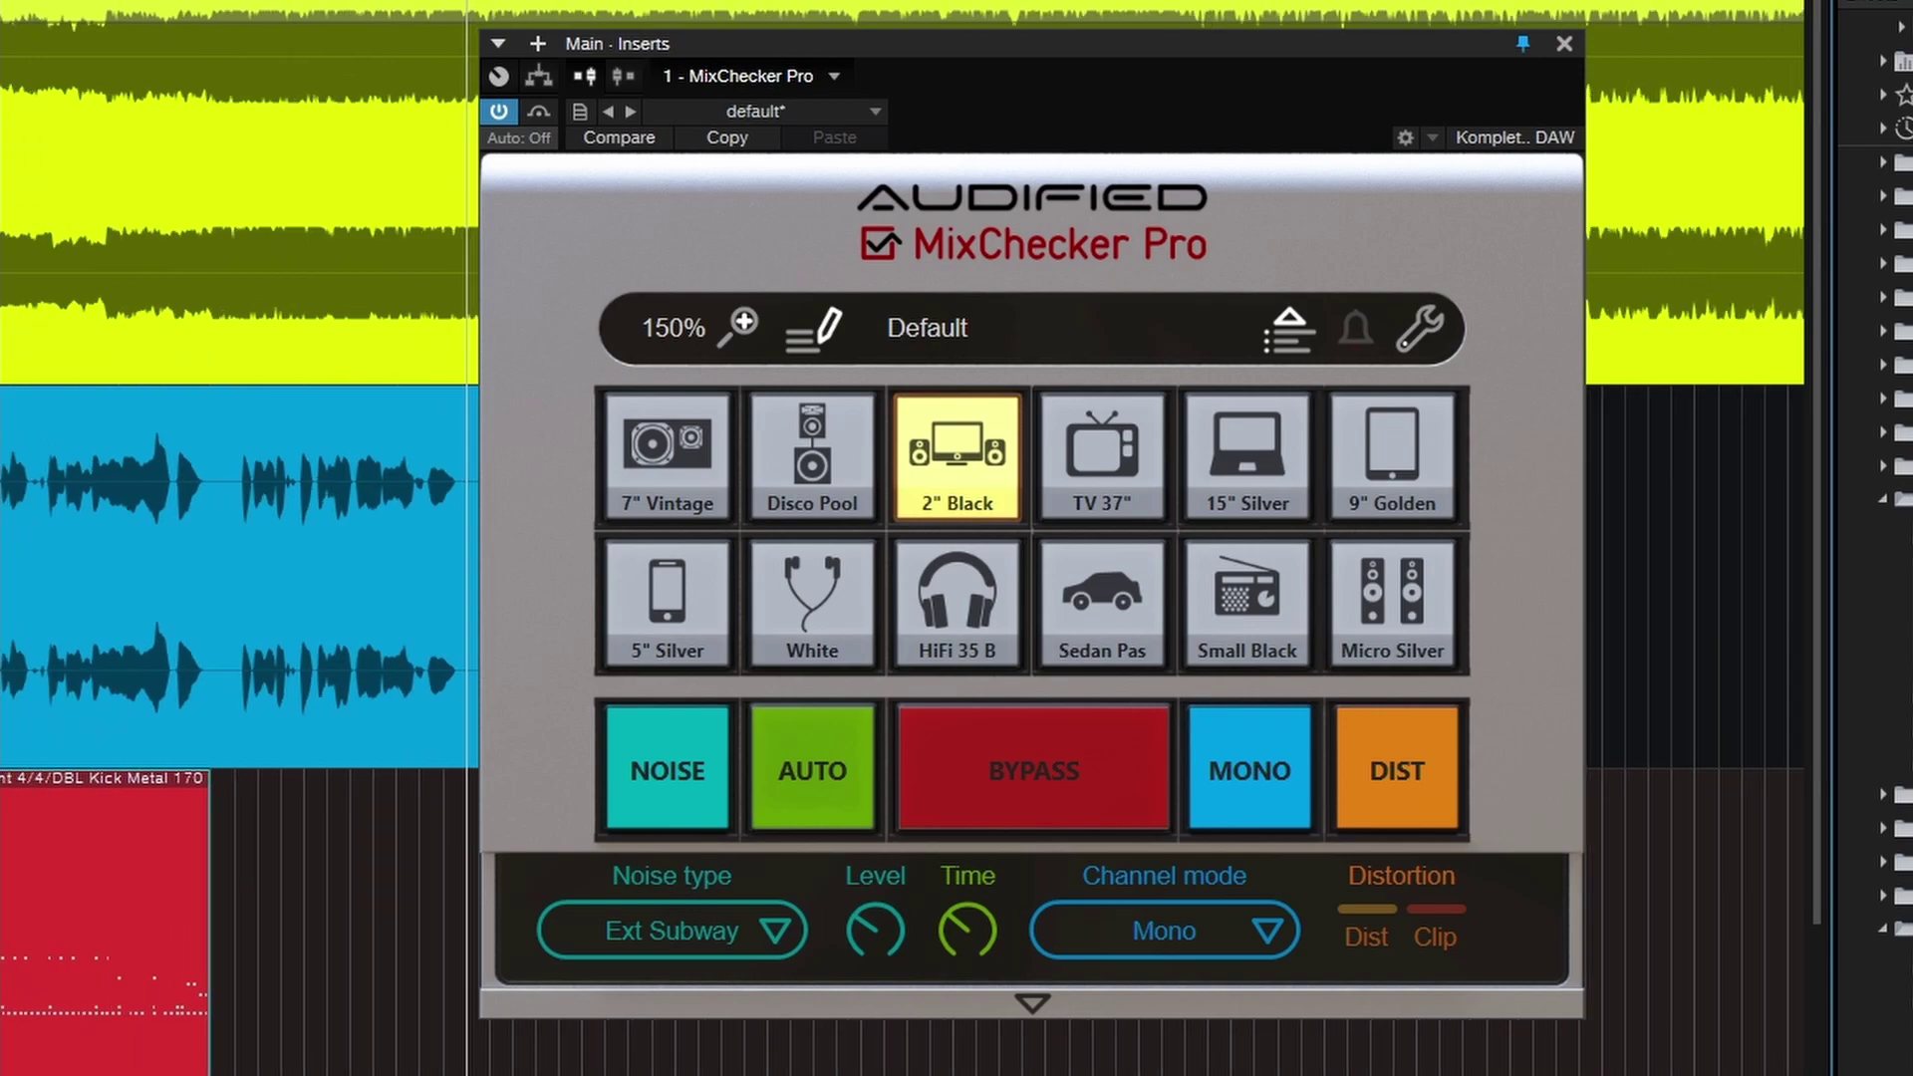
{"action": "left_click_drag", "start_coordinate": [950, 52], "coordinate": [970, 57]}
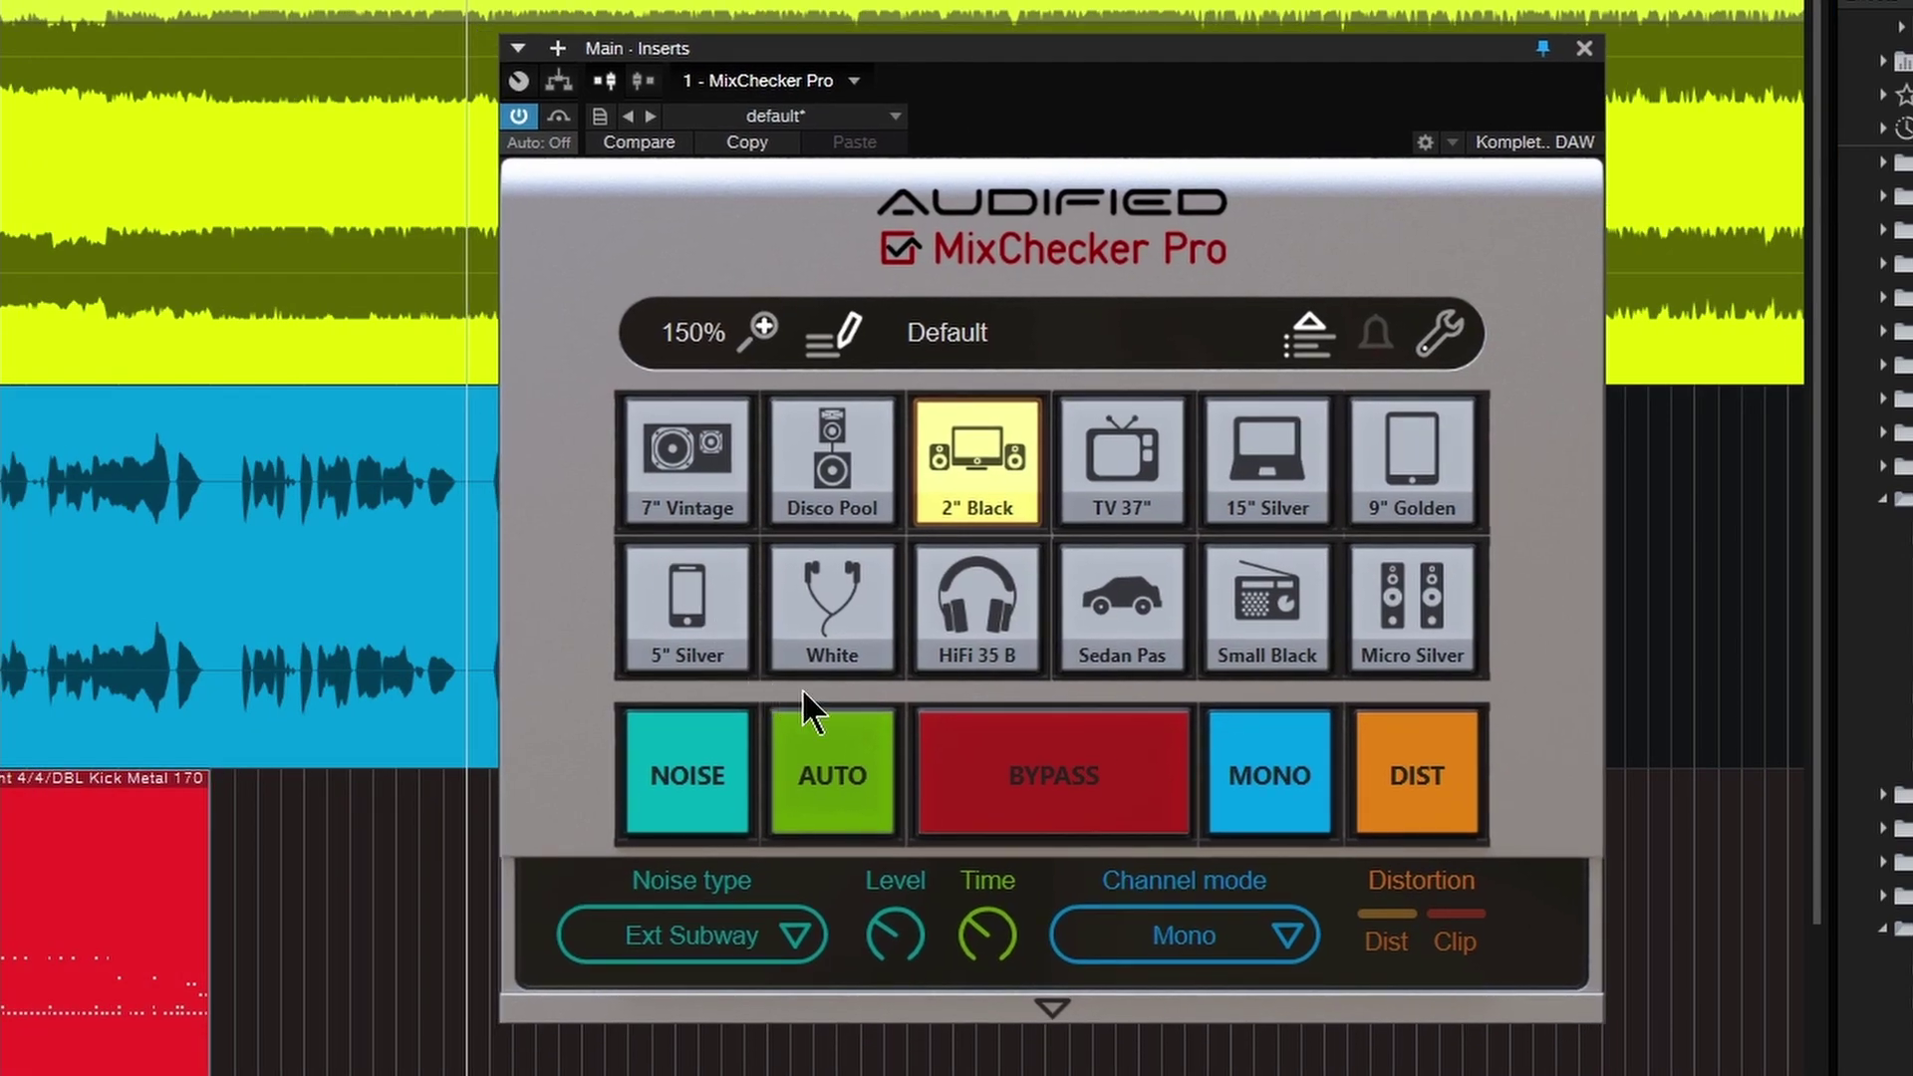
Select the Sedan Pas simulation and enable background noise of the type Int Car 1
{"action": "left_click", "coordinate": [1092, 589]}
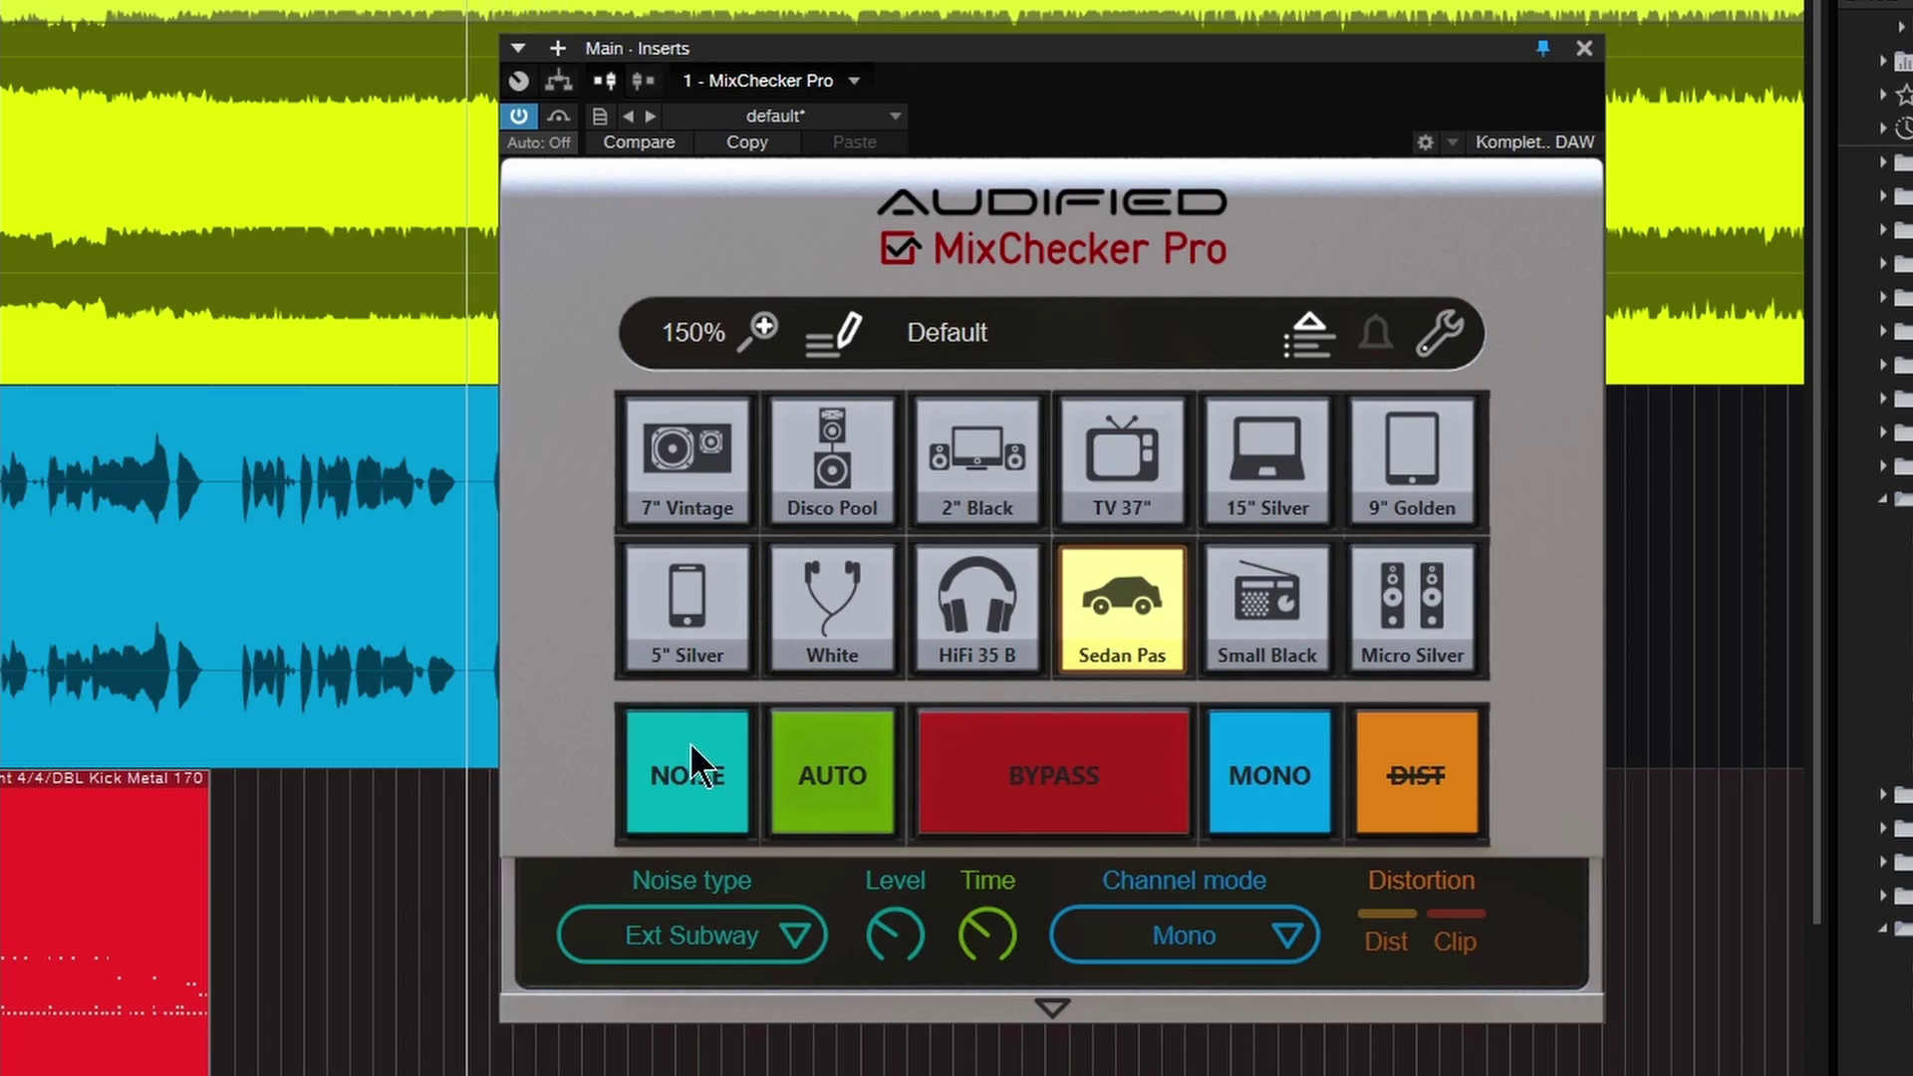
{"action": "left_click", "coordinate": [793, 926]}
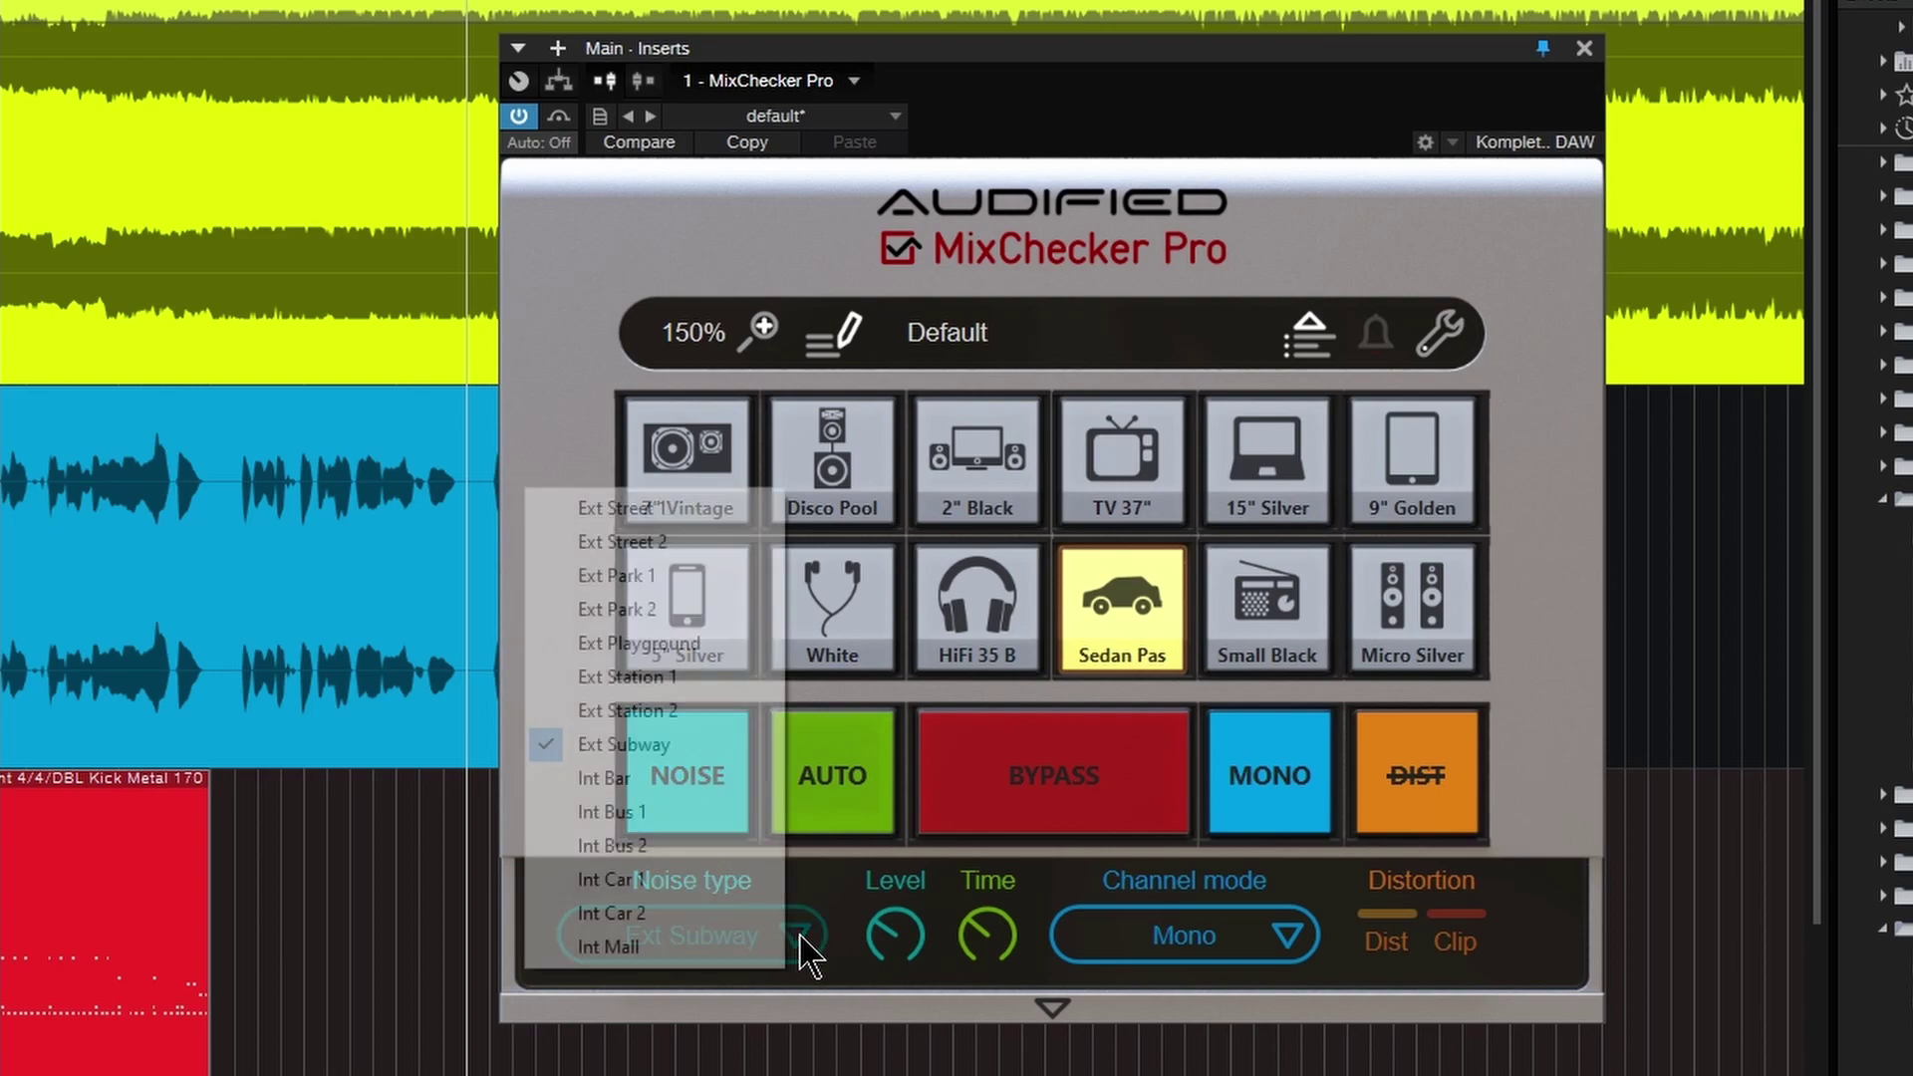
{"action": "left_click", "coordinate": [670, 881]}
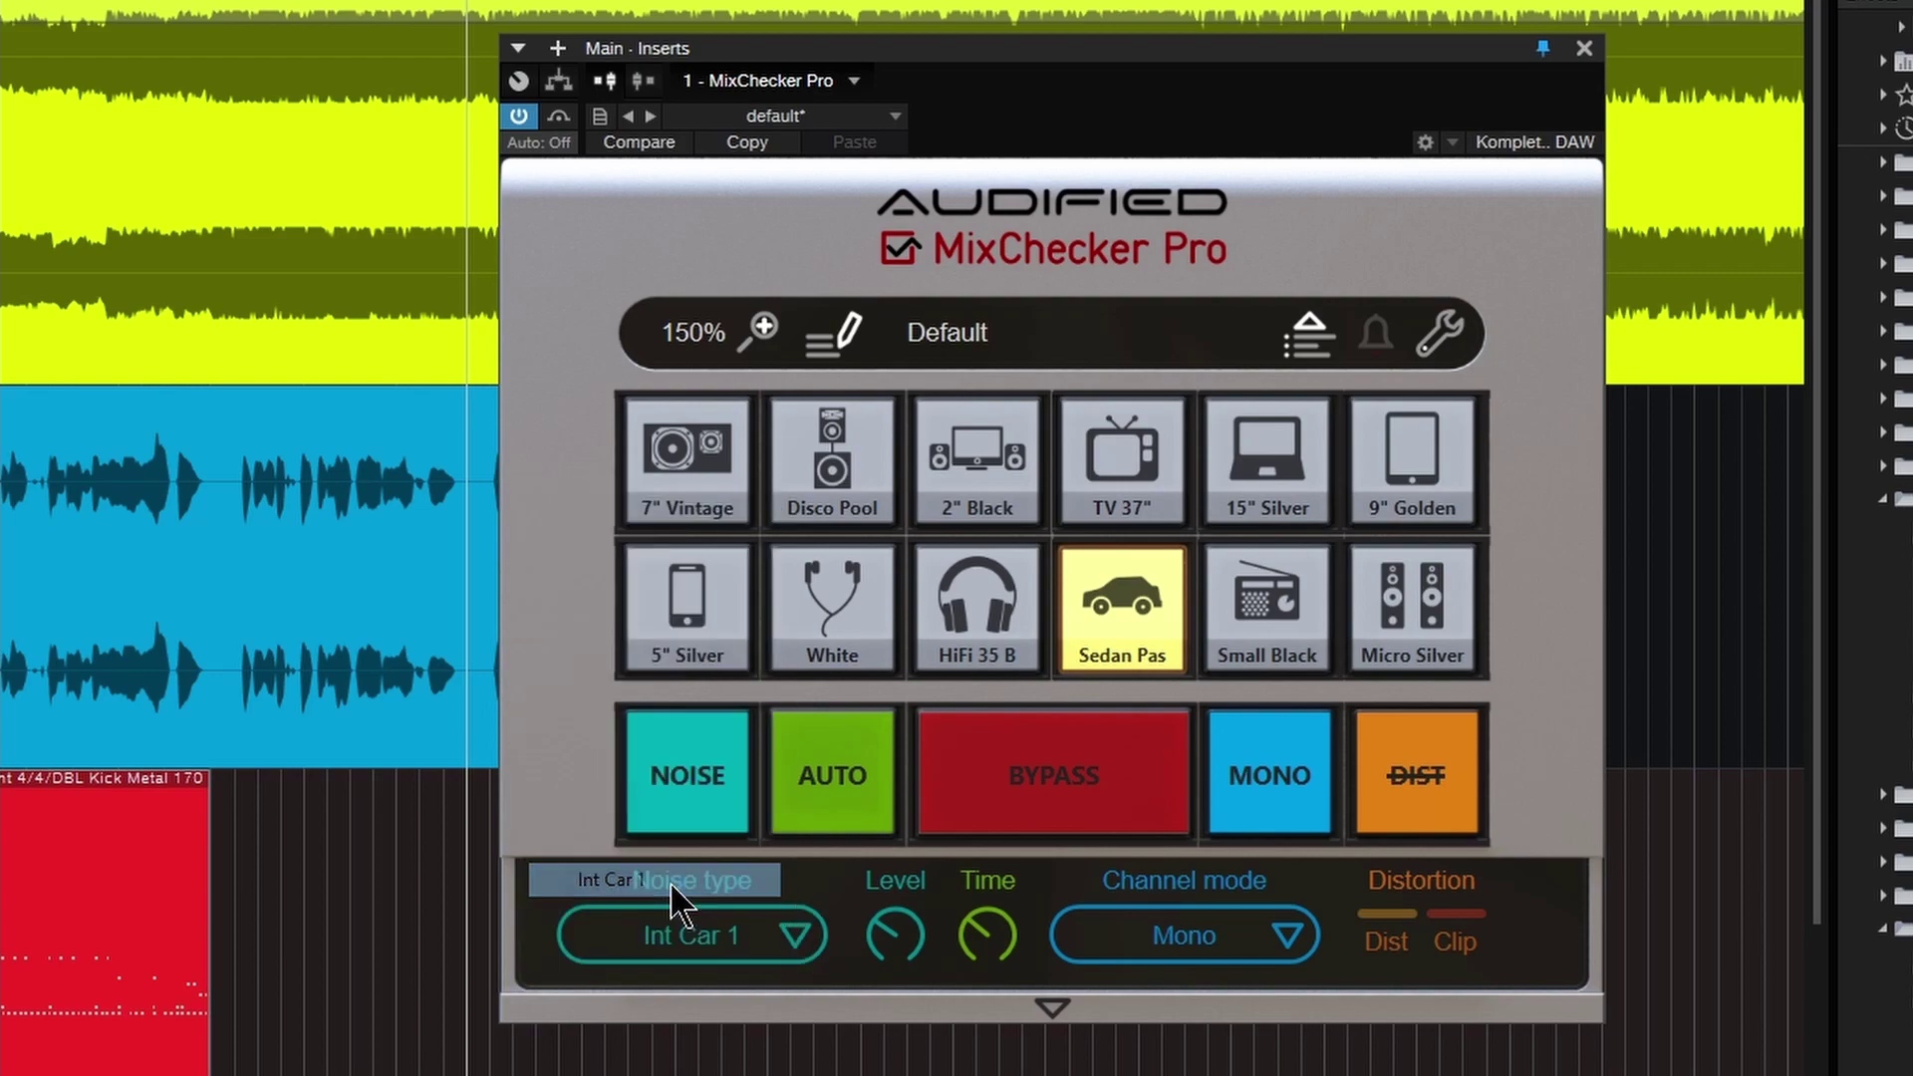
{"action": "left_click", "coordinate": [673, 774]}
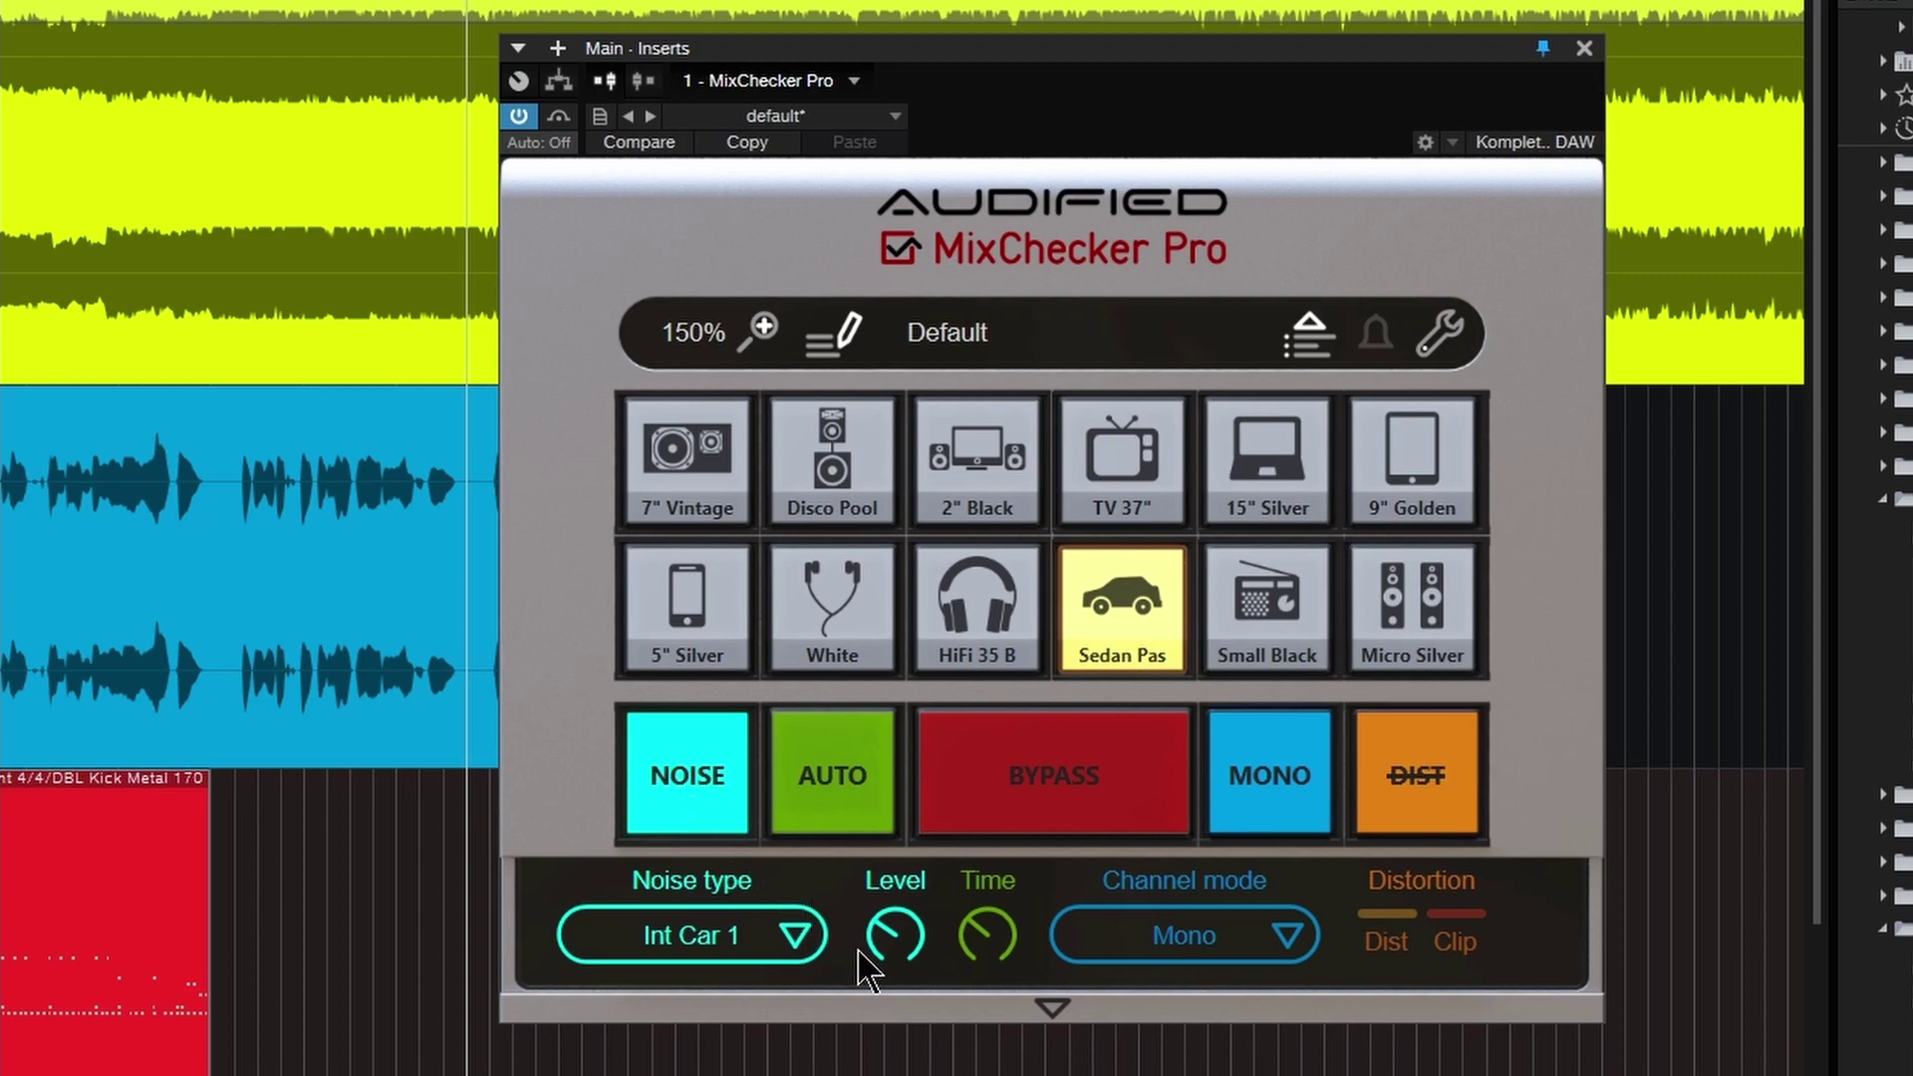
Try the car noise level at -7.5 dB, and set it to about -10.7 dB
{"action": "left_click_drag", "start_coordinate": [877, 949], "coordinate": [863, 770]}
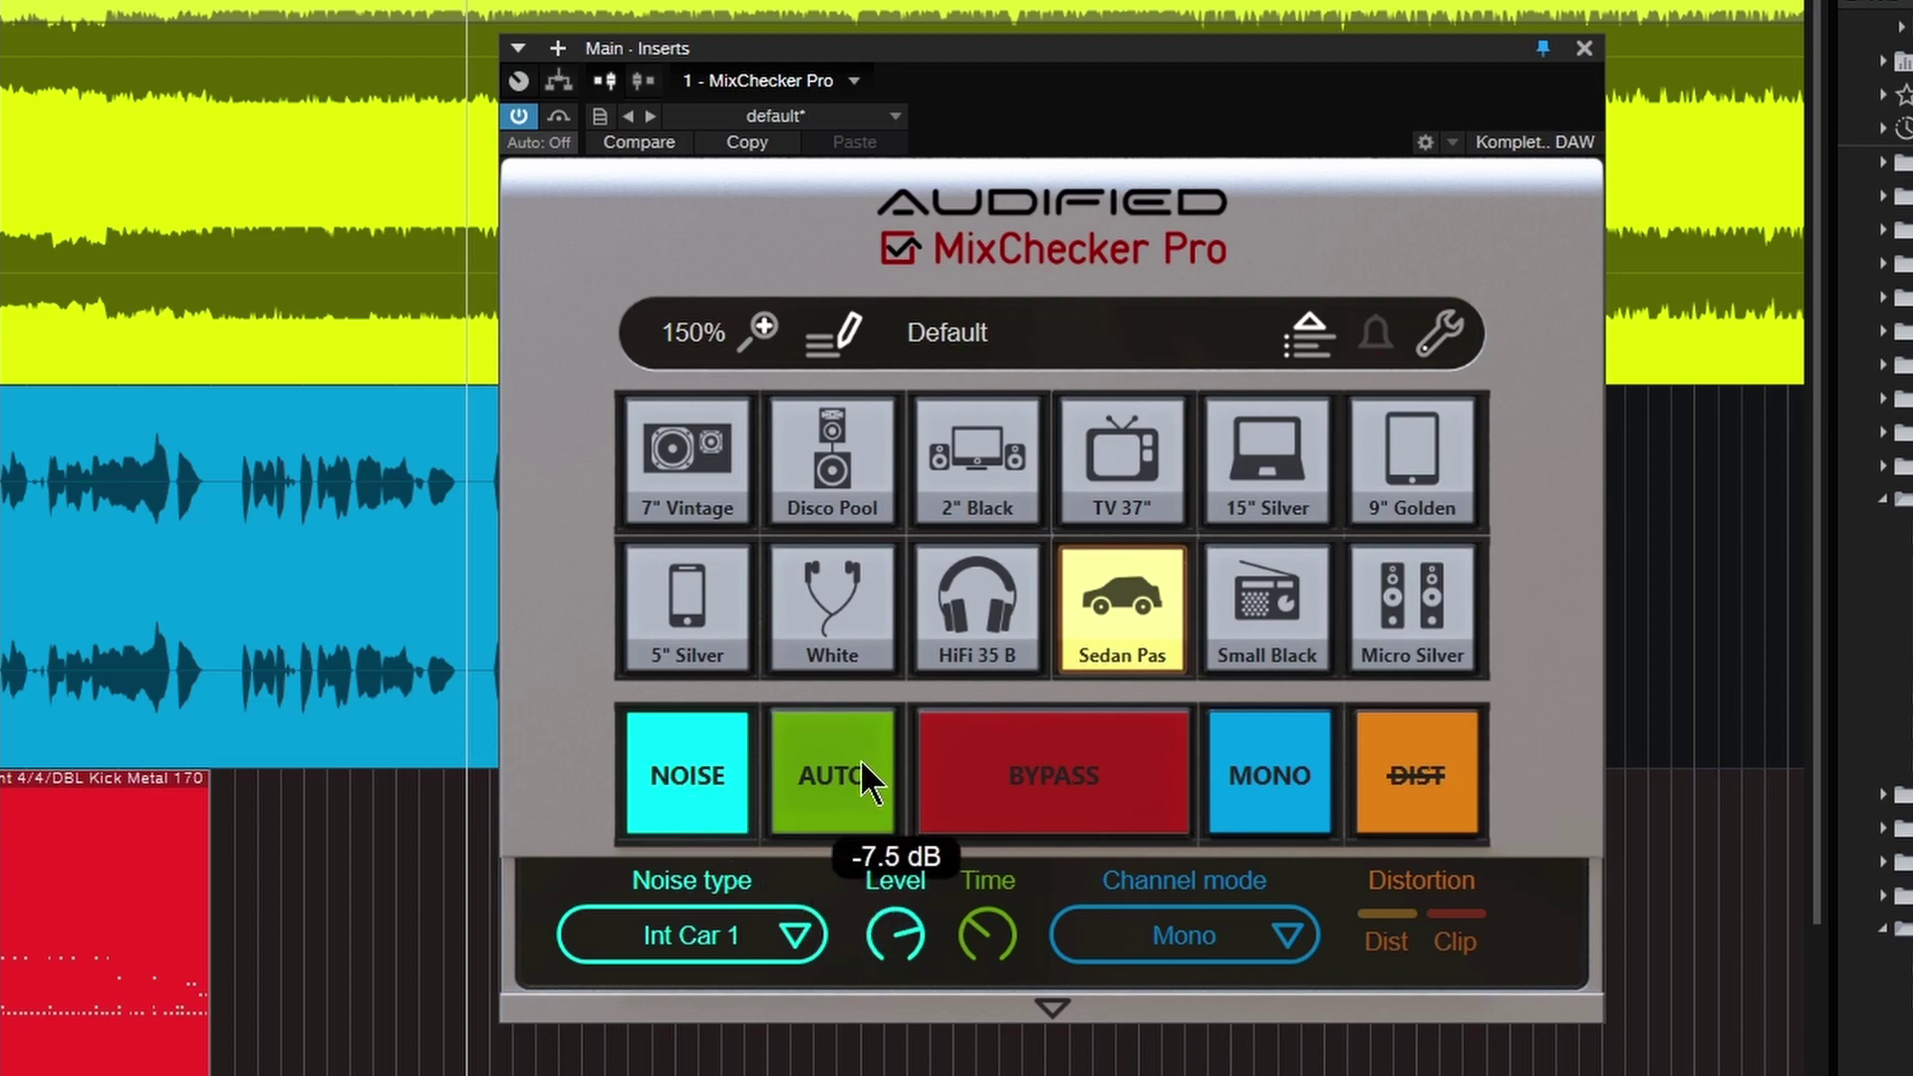
{"action": "mouse_move", "coordinate": [884, 972]}
{"action": "left_mouse_down"}
{"action": "mouse_move", "coordinate": [902, 1057]}
{"action": "mouse_move", "coordinate": [903, 972]}
{"action": "left_mouse_up"}
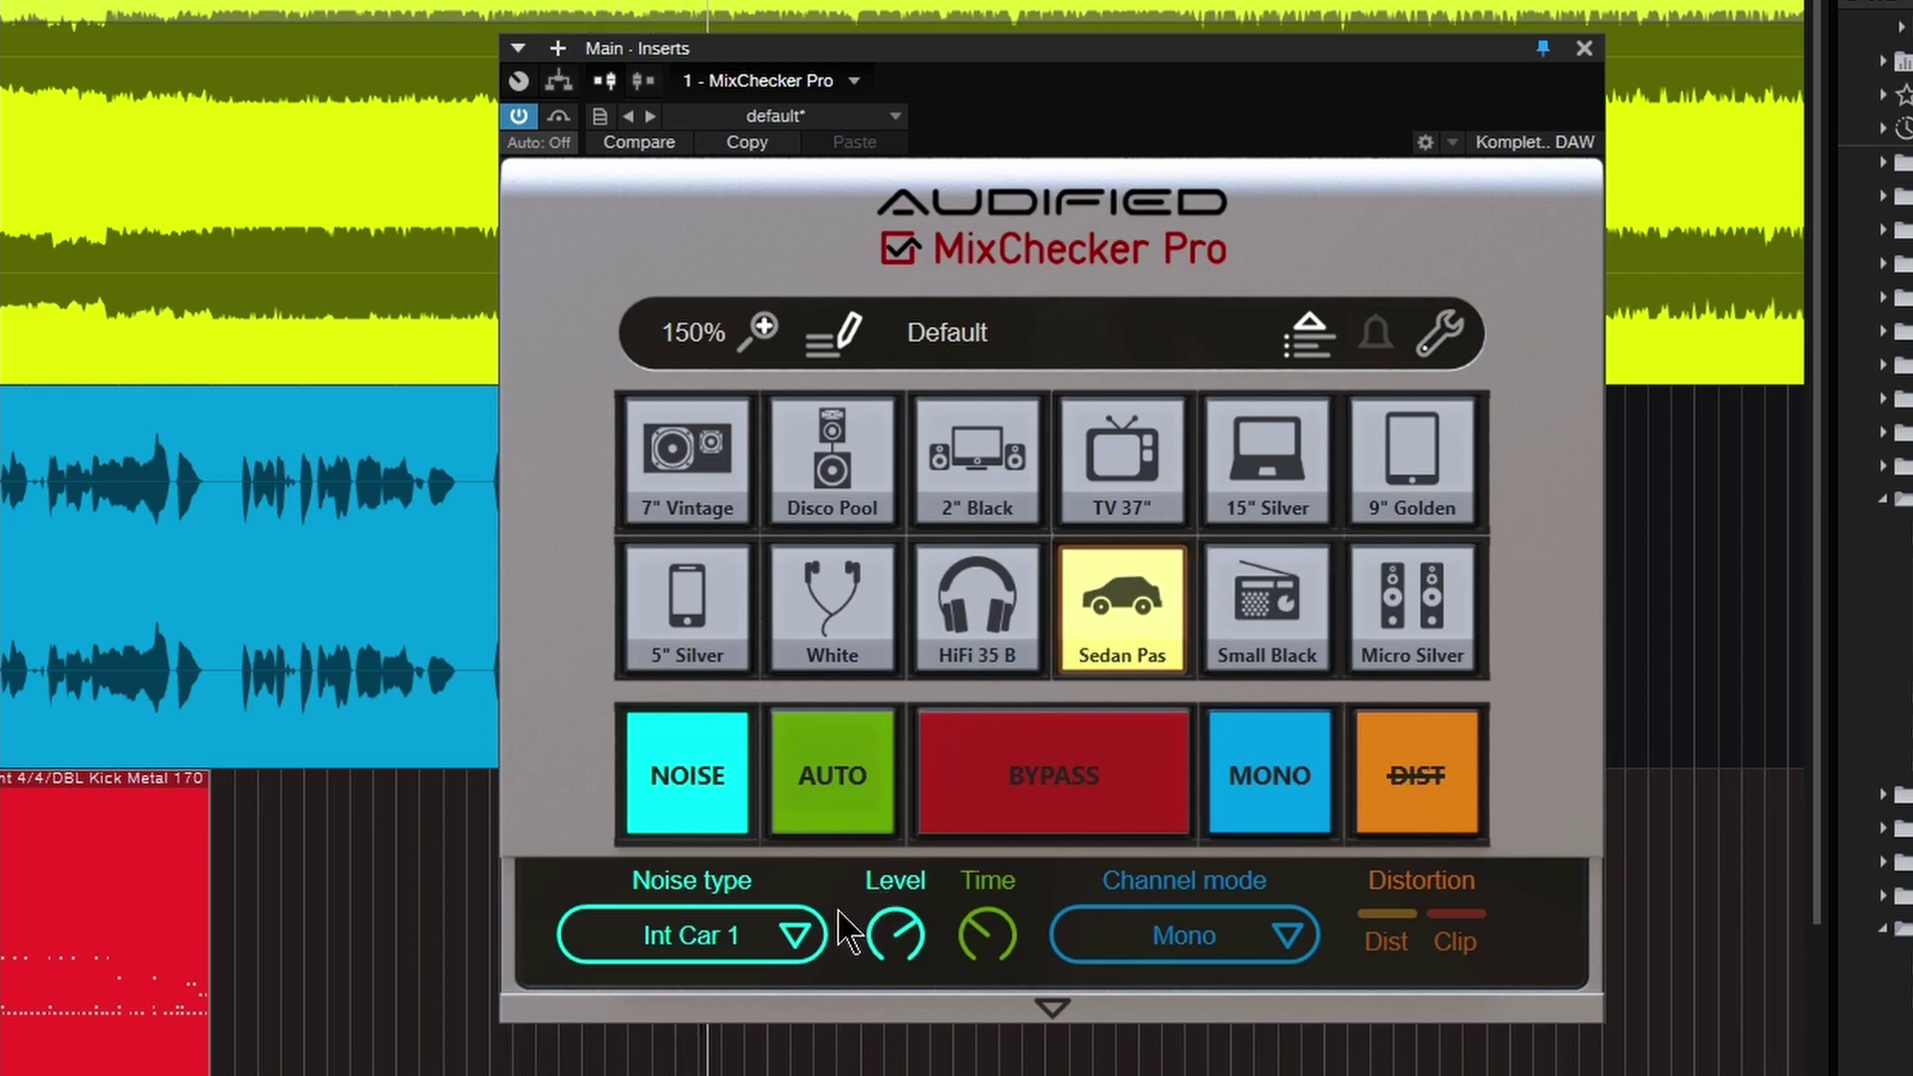
{"action": "mouse_move", "coordinate": [901, 959]}
{"action": "mouse_move", "coordinate": [902, 959]}
{"action": "left_mouse_down"}
{"action": "mouse_move", "coordinate": [833, 961]}
{"action": "mouse_move", "coordinate": [900, 957]}
{"action": "left_mouse_up"}
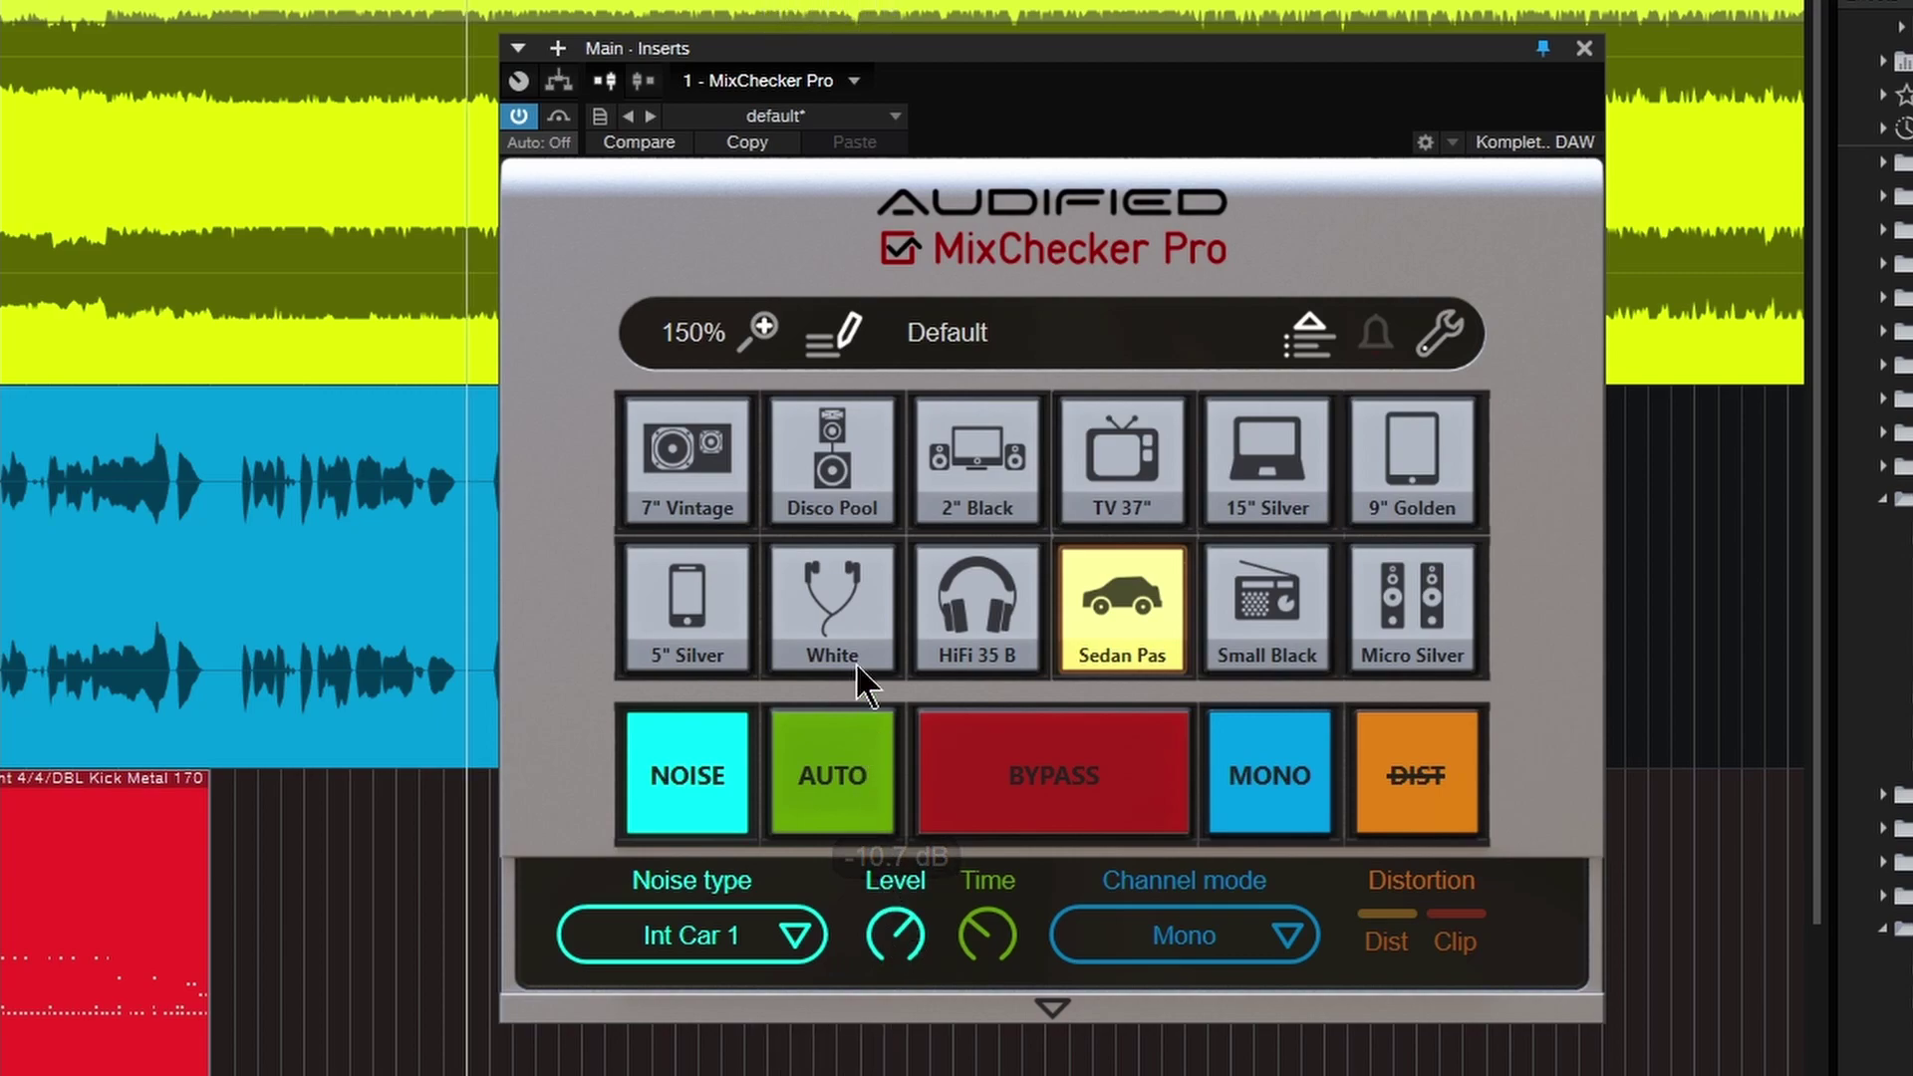
Select the HiFi 35 B simulation and change the background noise type to Ext Playground
{"action": "left_click", "coordinate": [965, 616]}
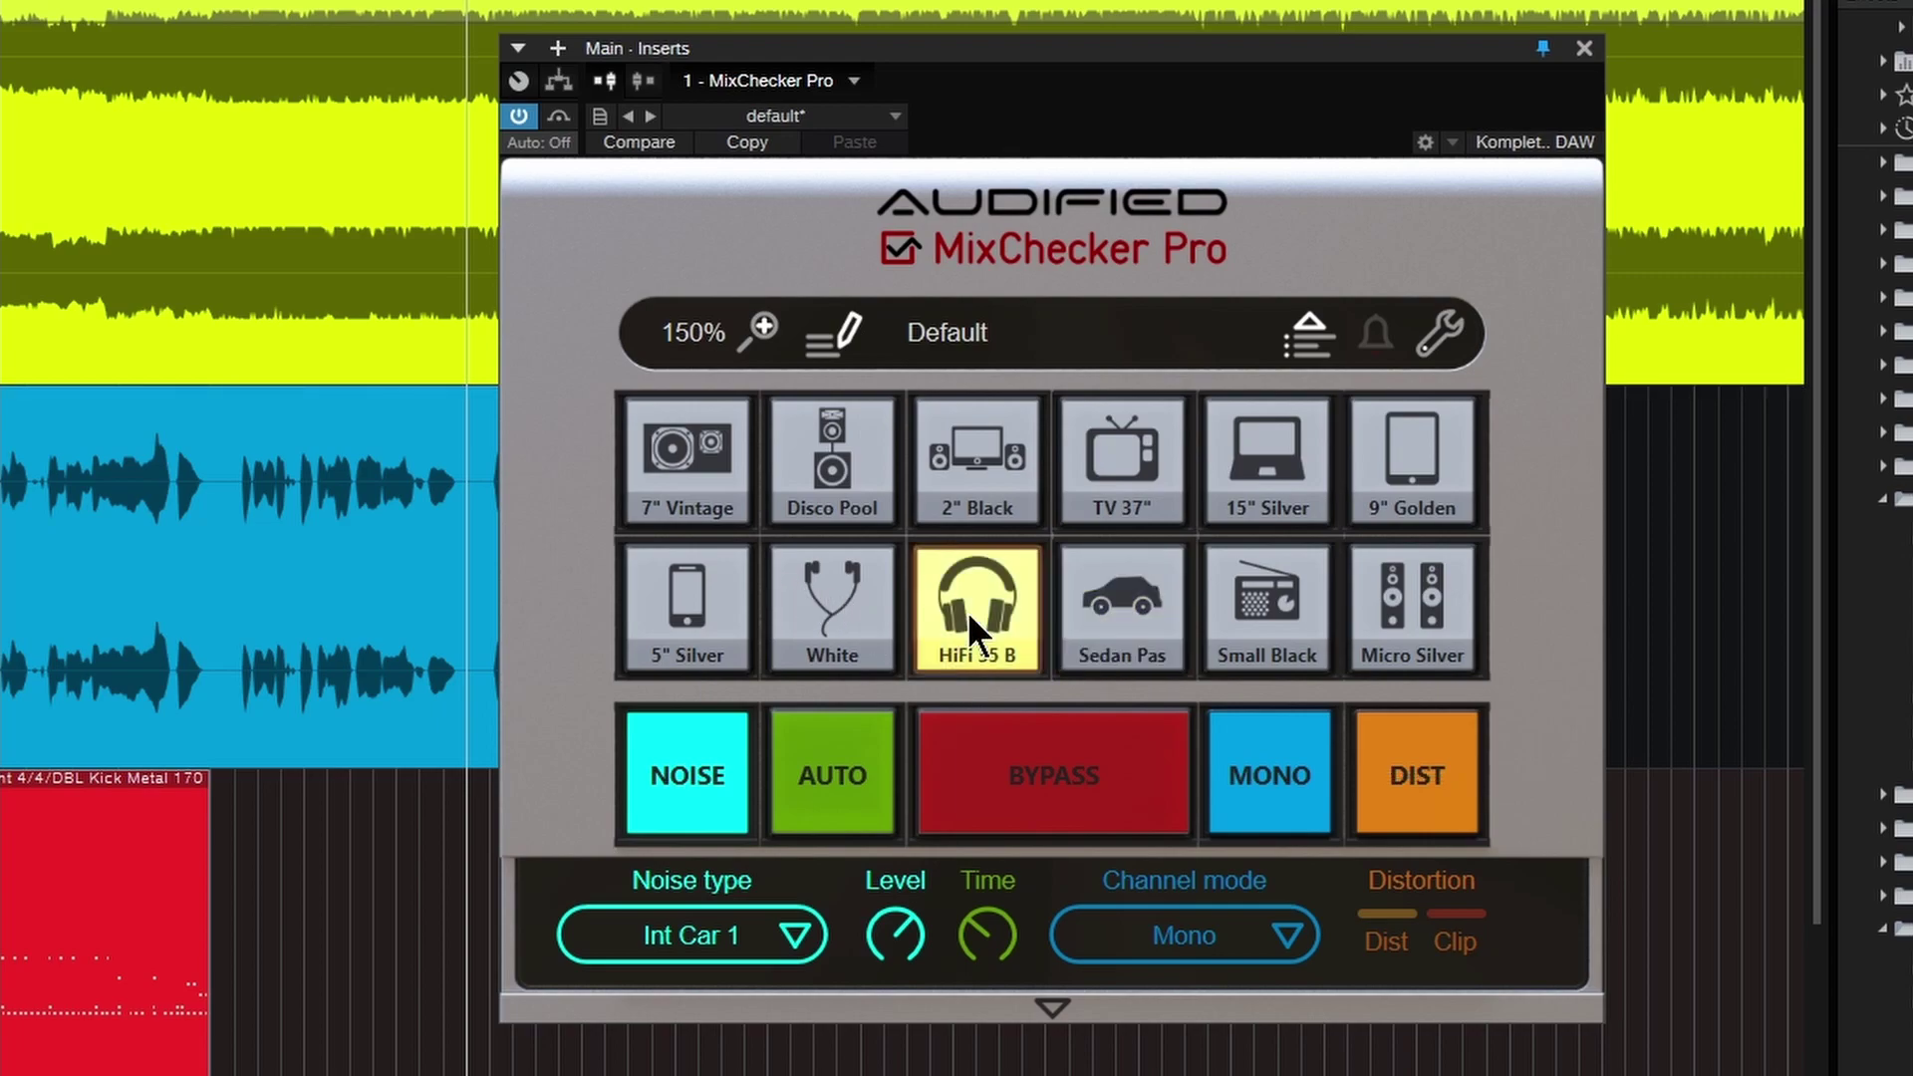
{"action": "left_click", "coordinate": [797, 937]}
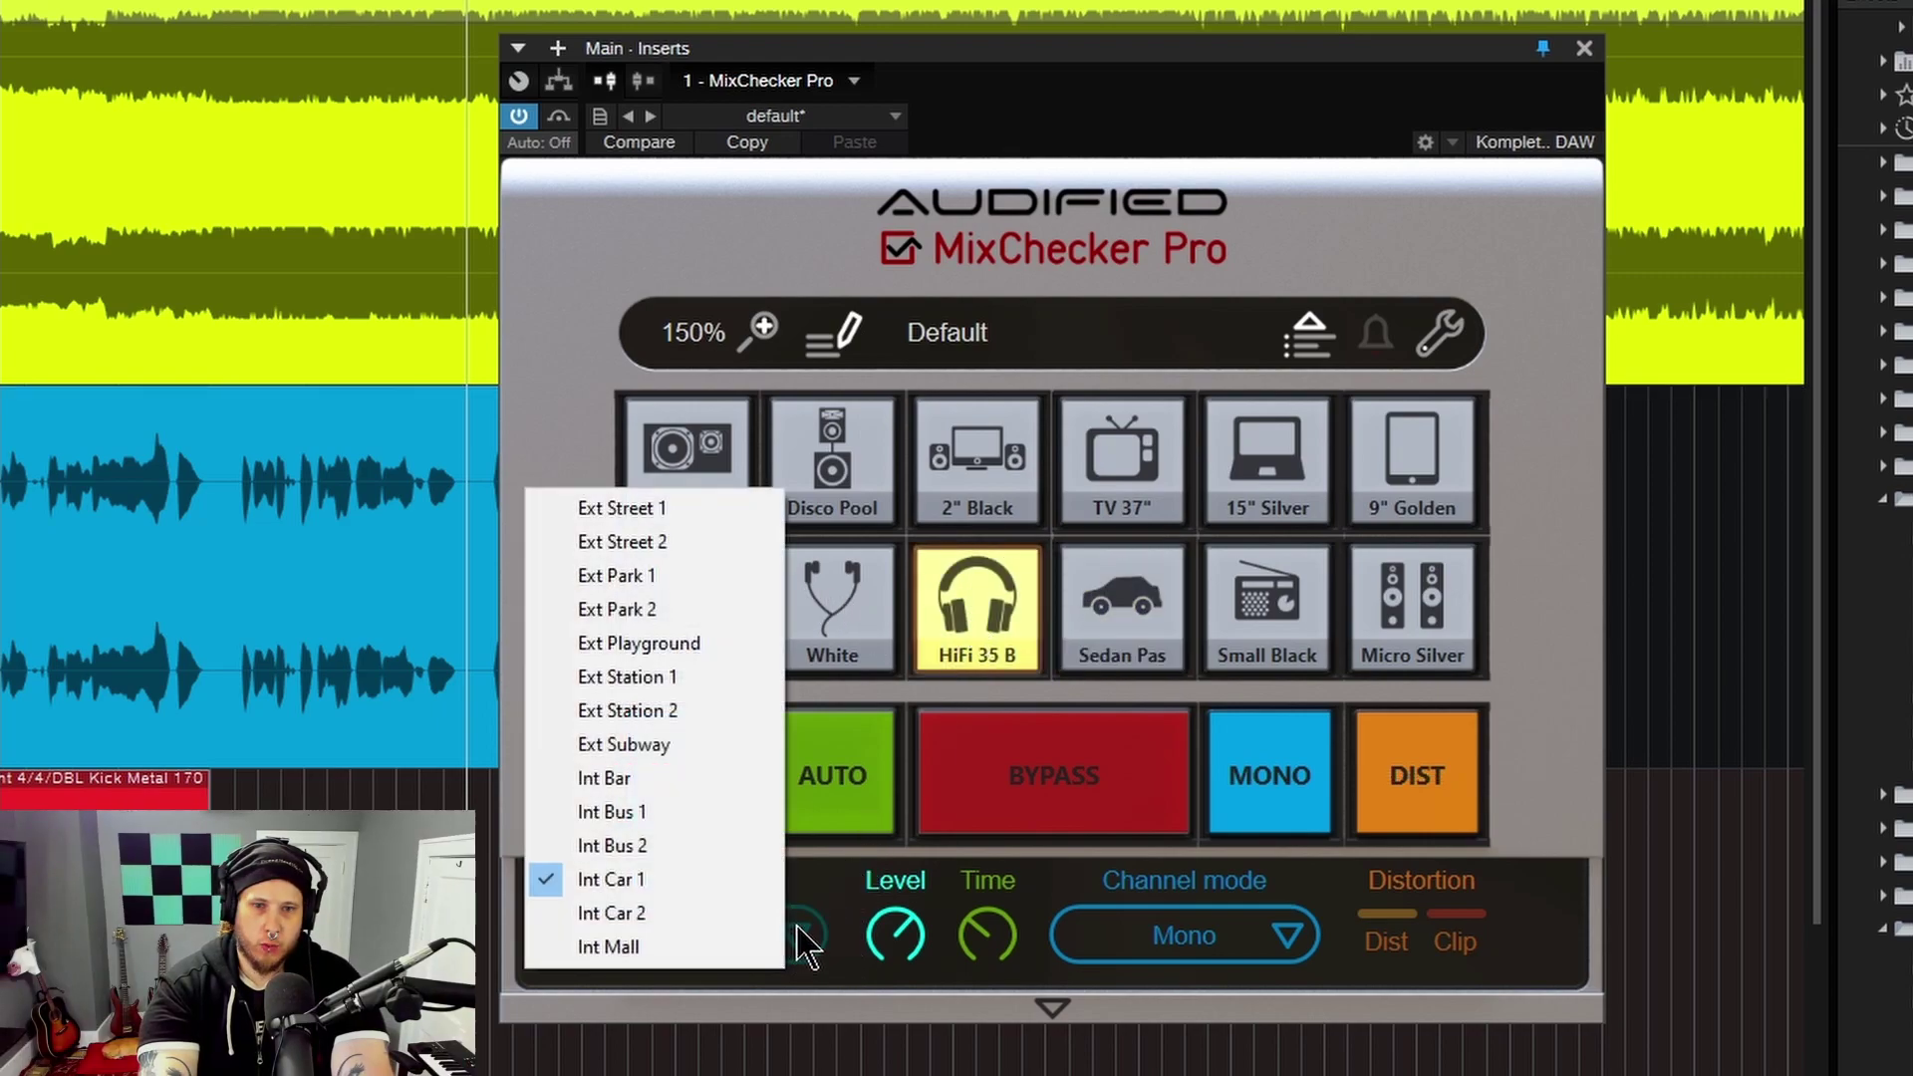
{"action": "left_click", "coordinate": [658, 647]}
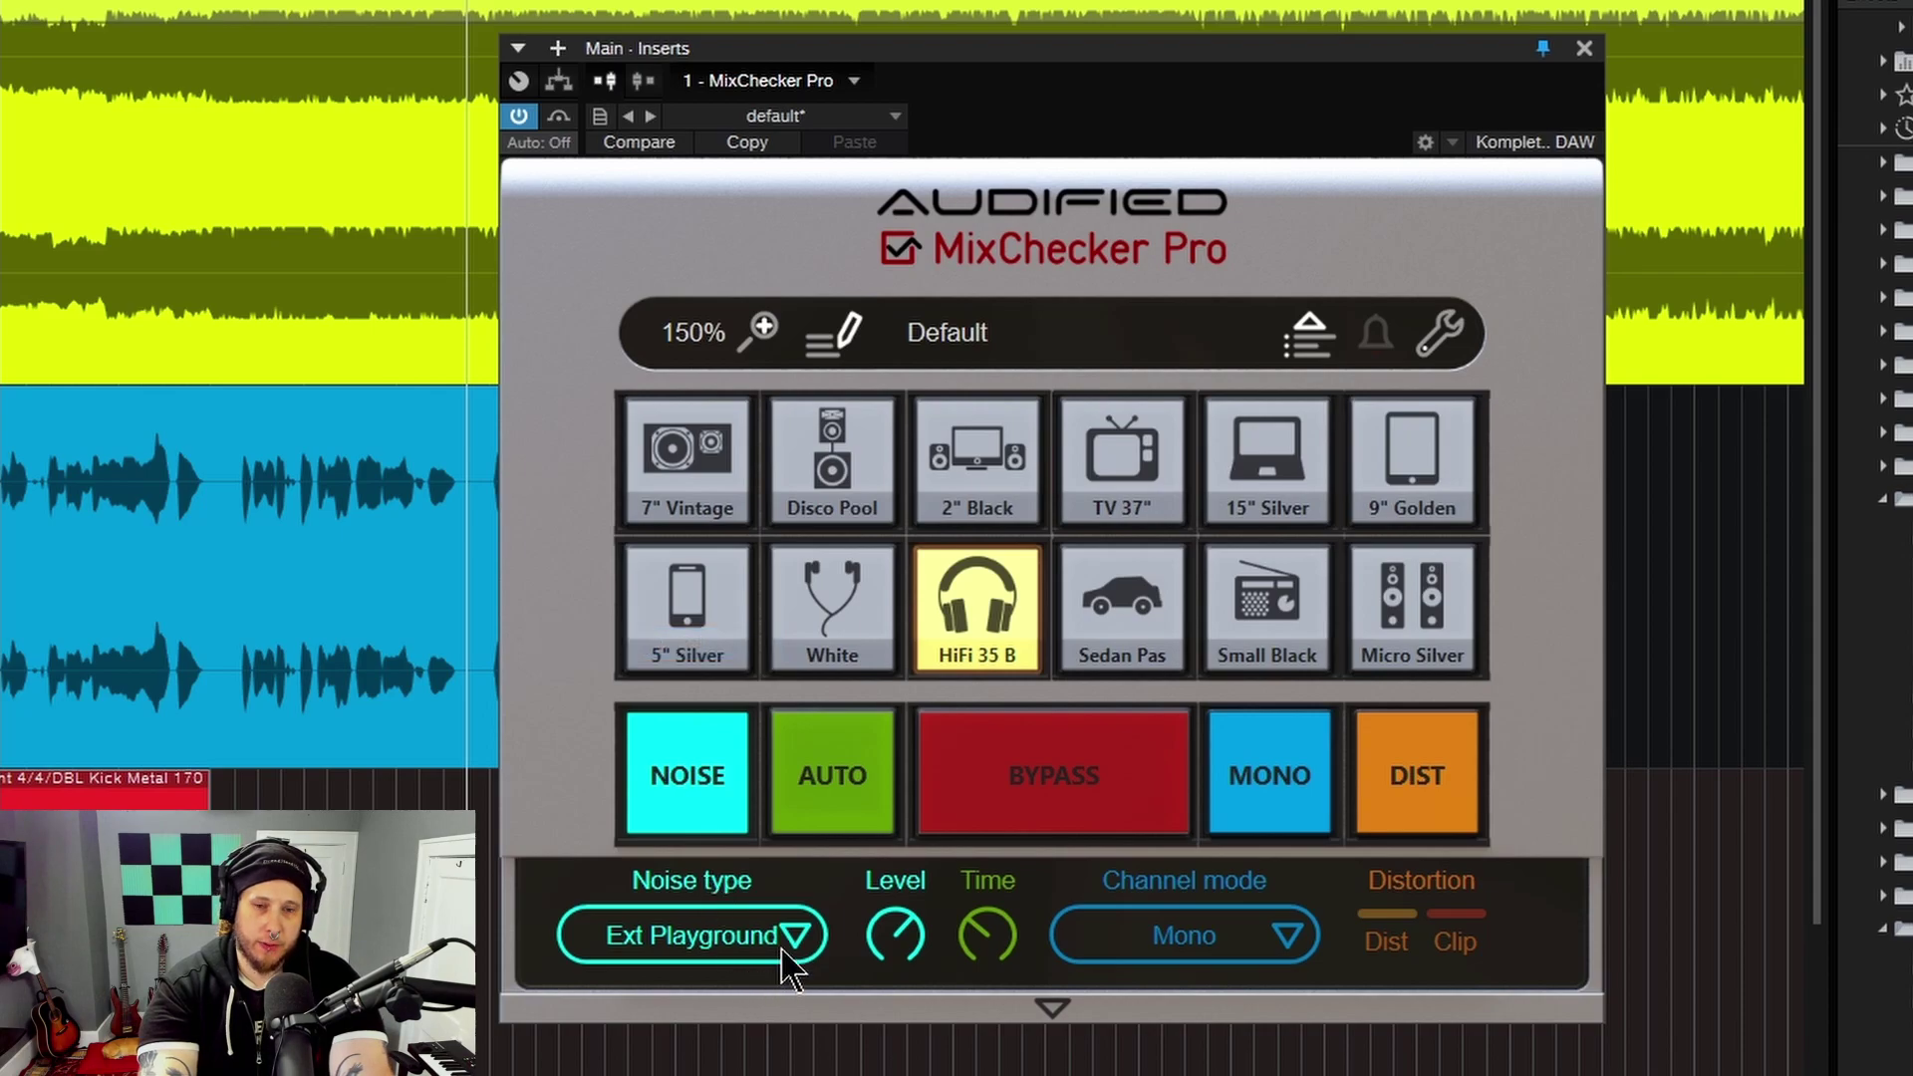
Change the background noise type to Int Mall and set its level to -10.0 dB
{"action": "left_click", "coordinate": [784, 954]}
{"action": "left_click", "coordinate": [752, 937]}
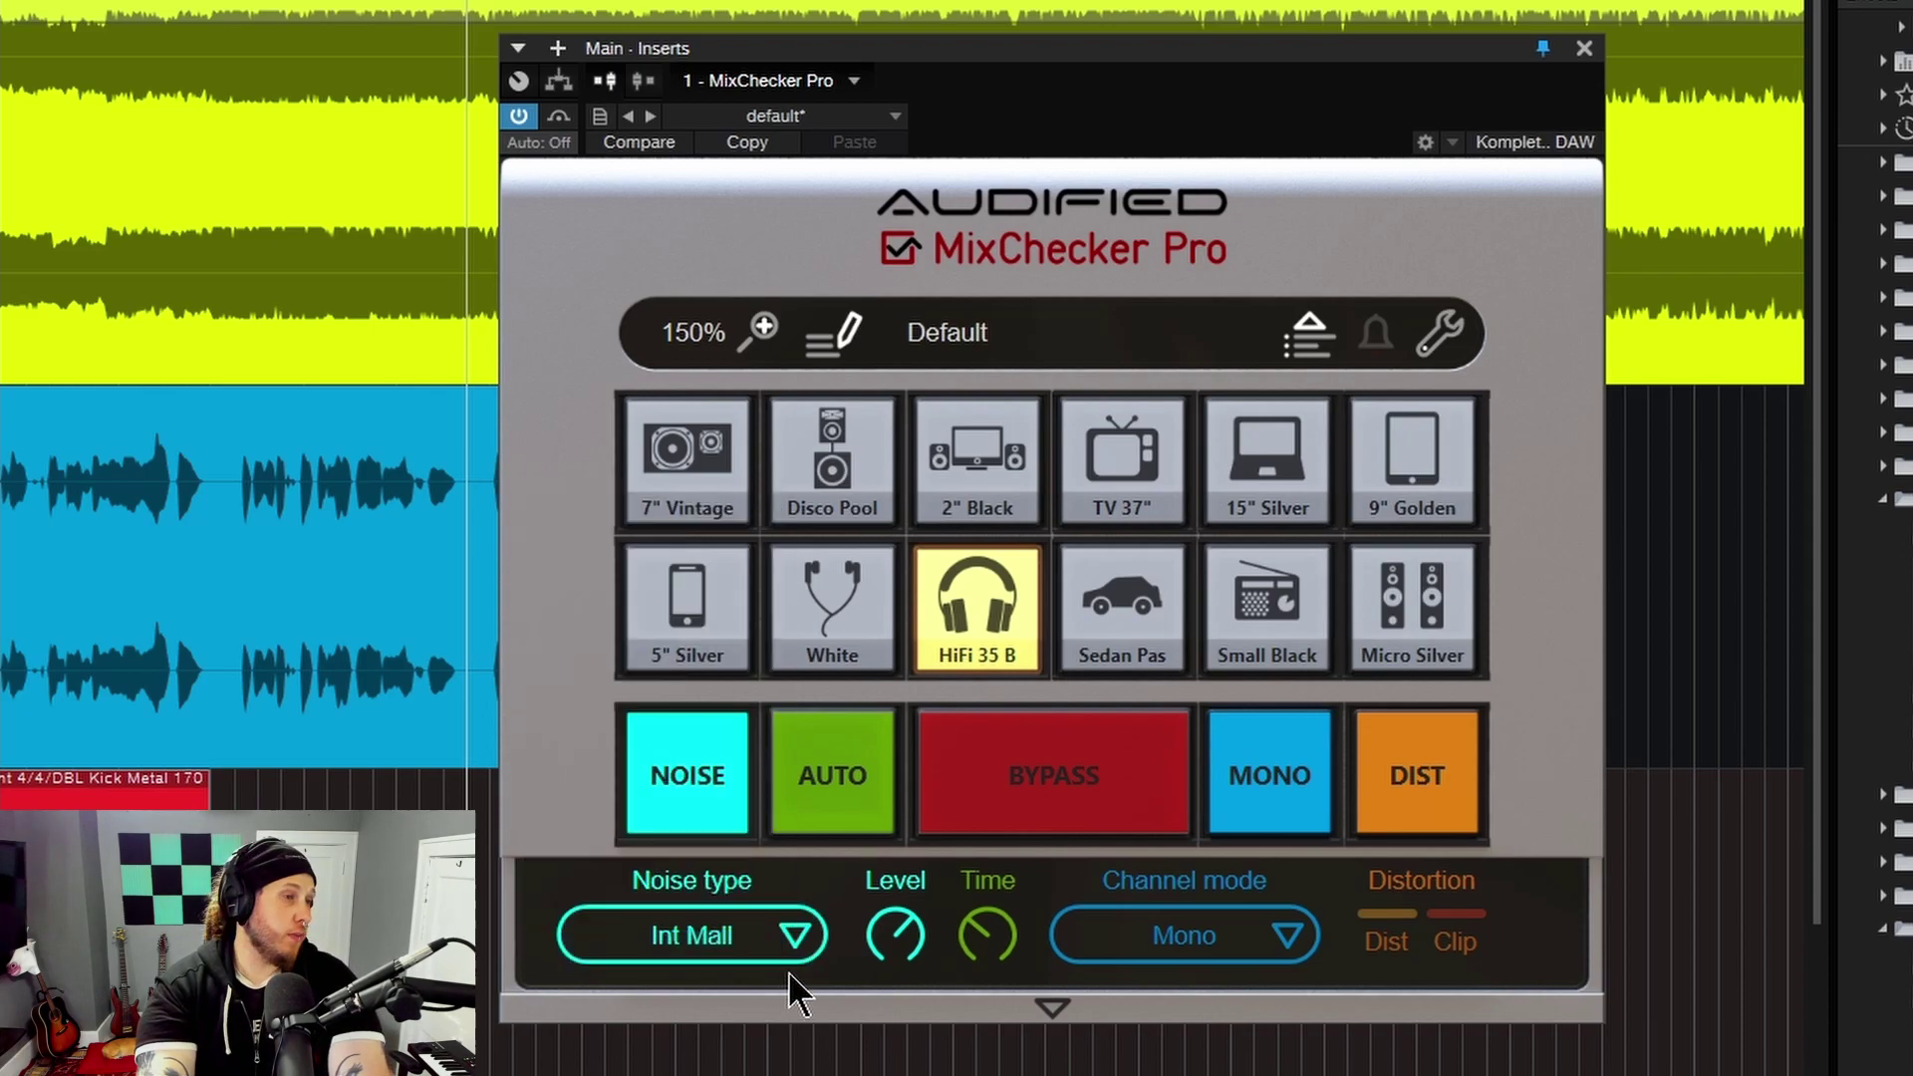
{"action": "left_click_drag", "start_coordinate": [897, 936], "coordinate": [904, 933]}
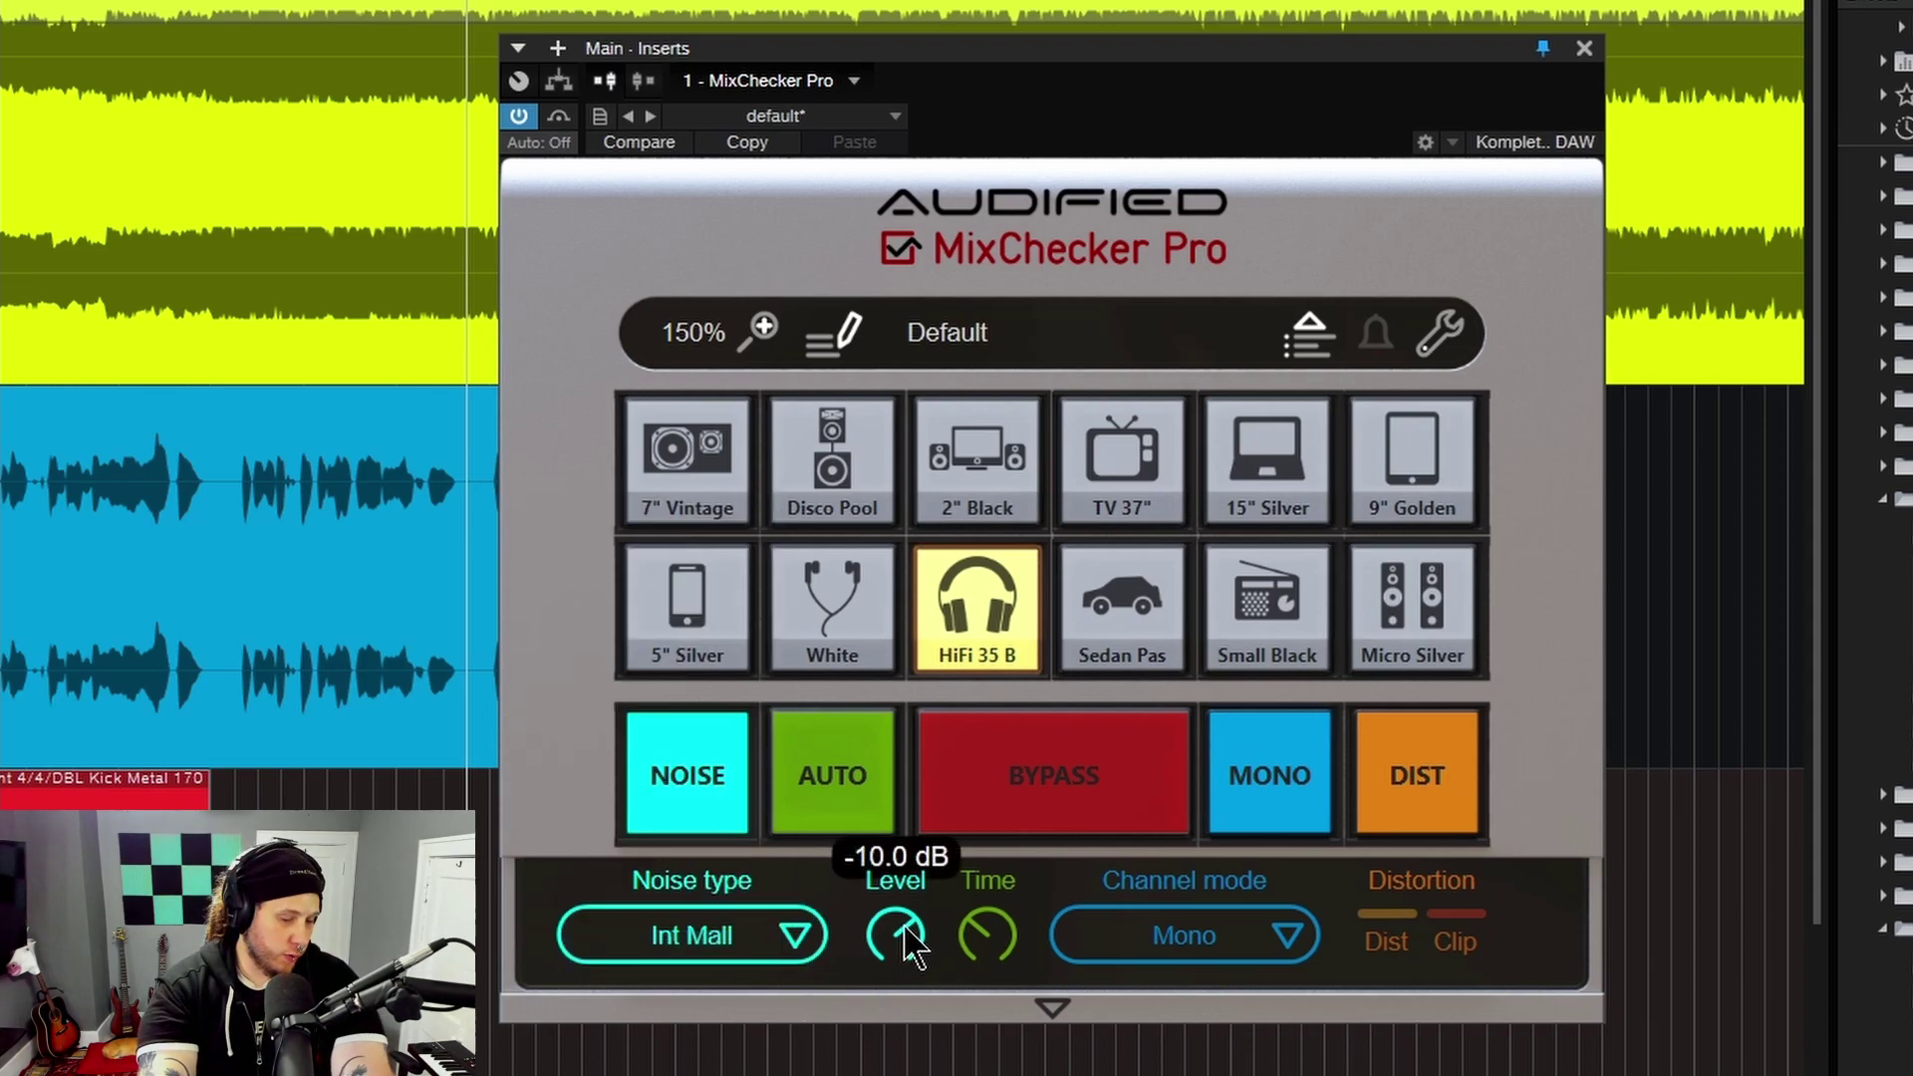
Turn the background noise off and back on, and reselect the HiFi 35 B simulation
{"action": "left_click", "coordinate": [692, 777]}
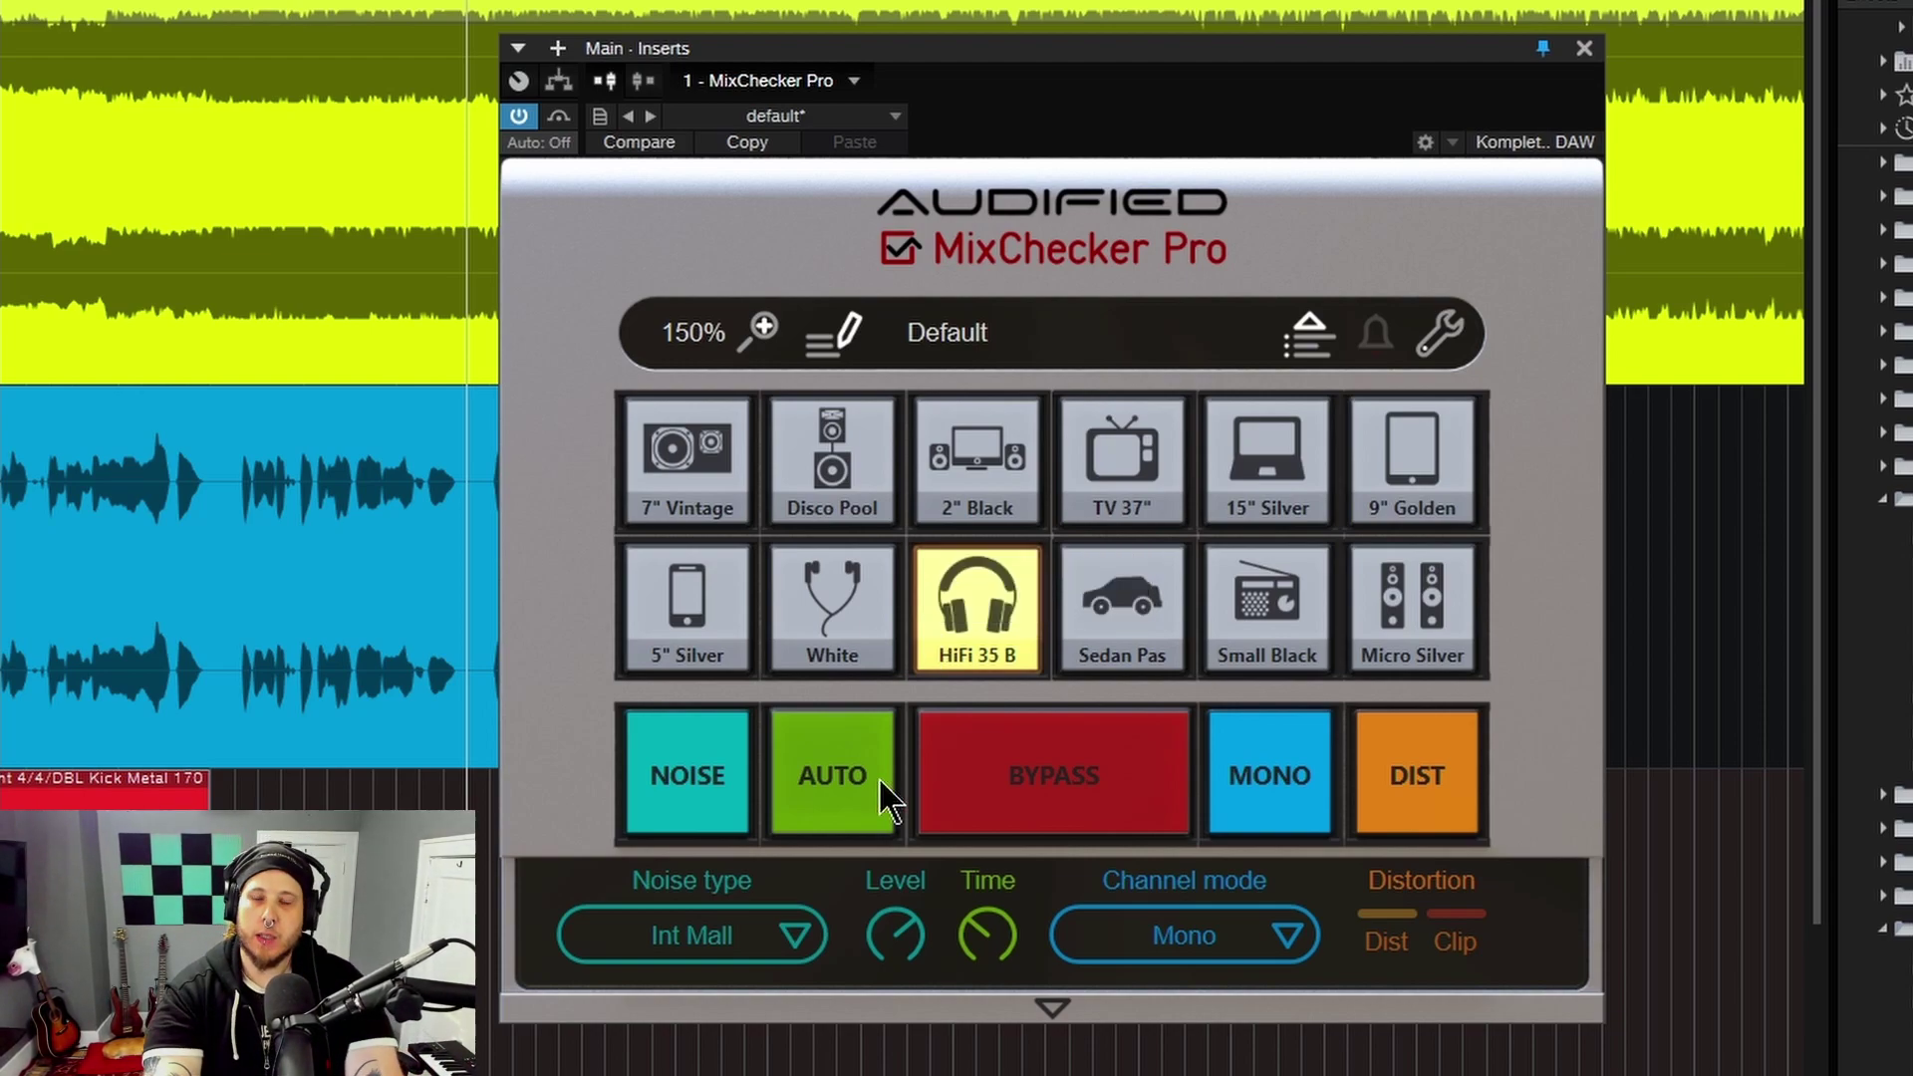
{"action": "left_click", "coordinate": [803, 959]}
{"action": "left_click", "coordinate": [849, 939]}
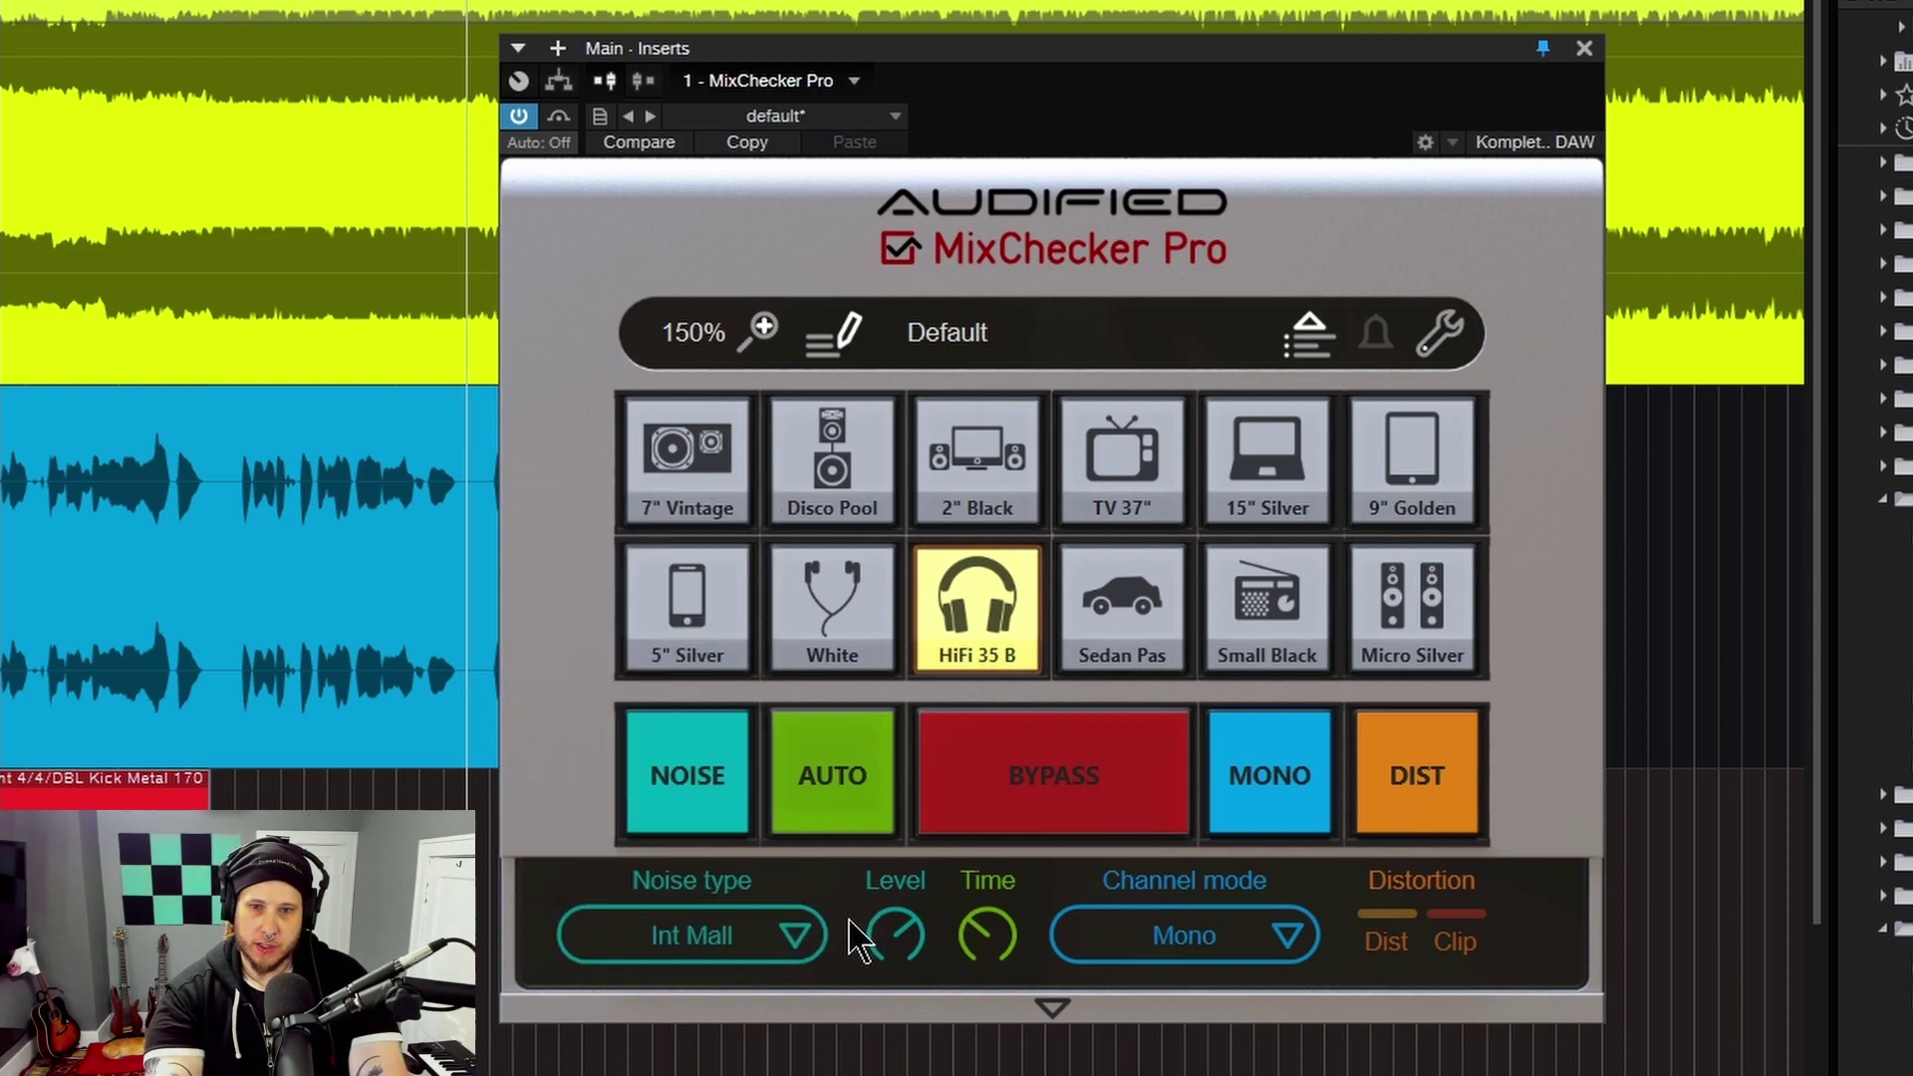
{"action": "left_click", "coordinate": [683, 797]}
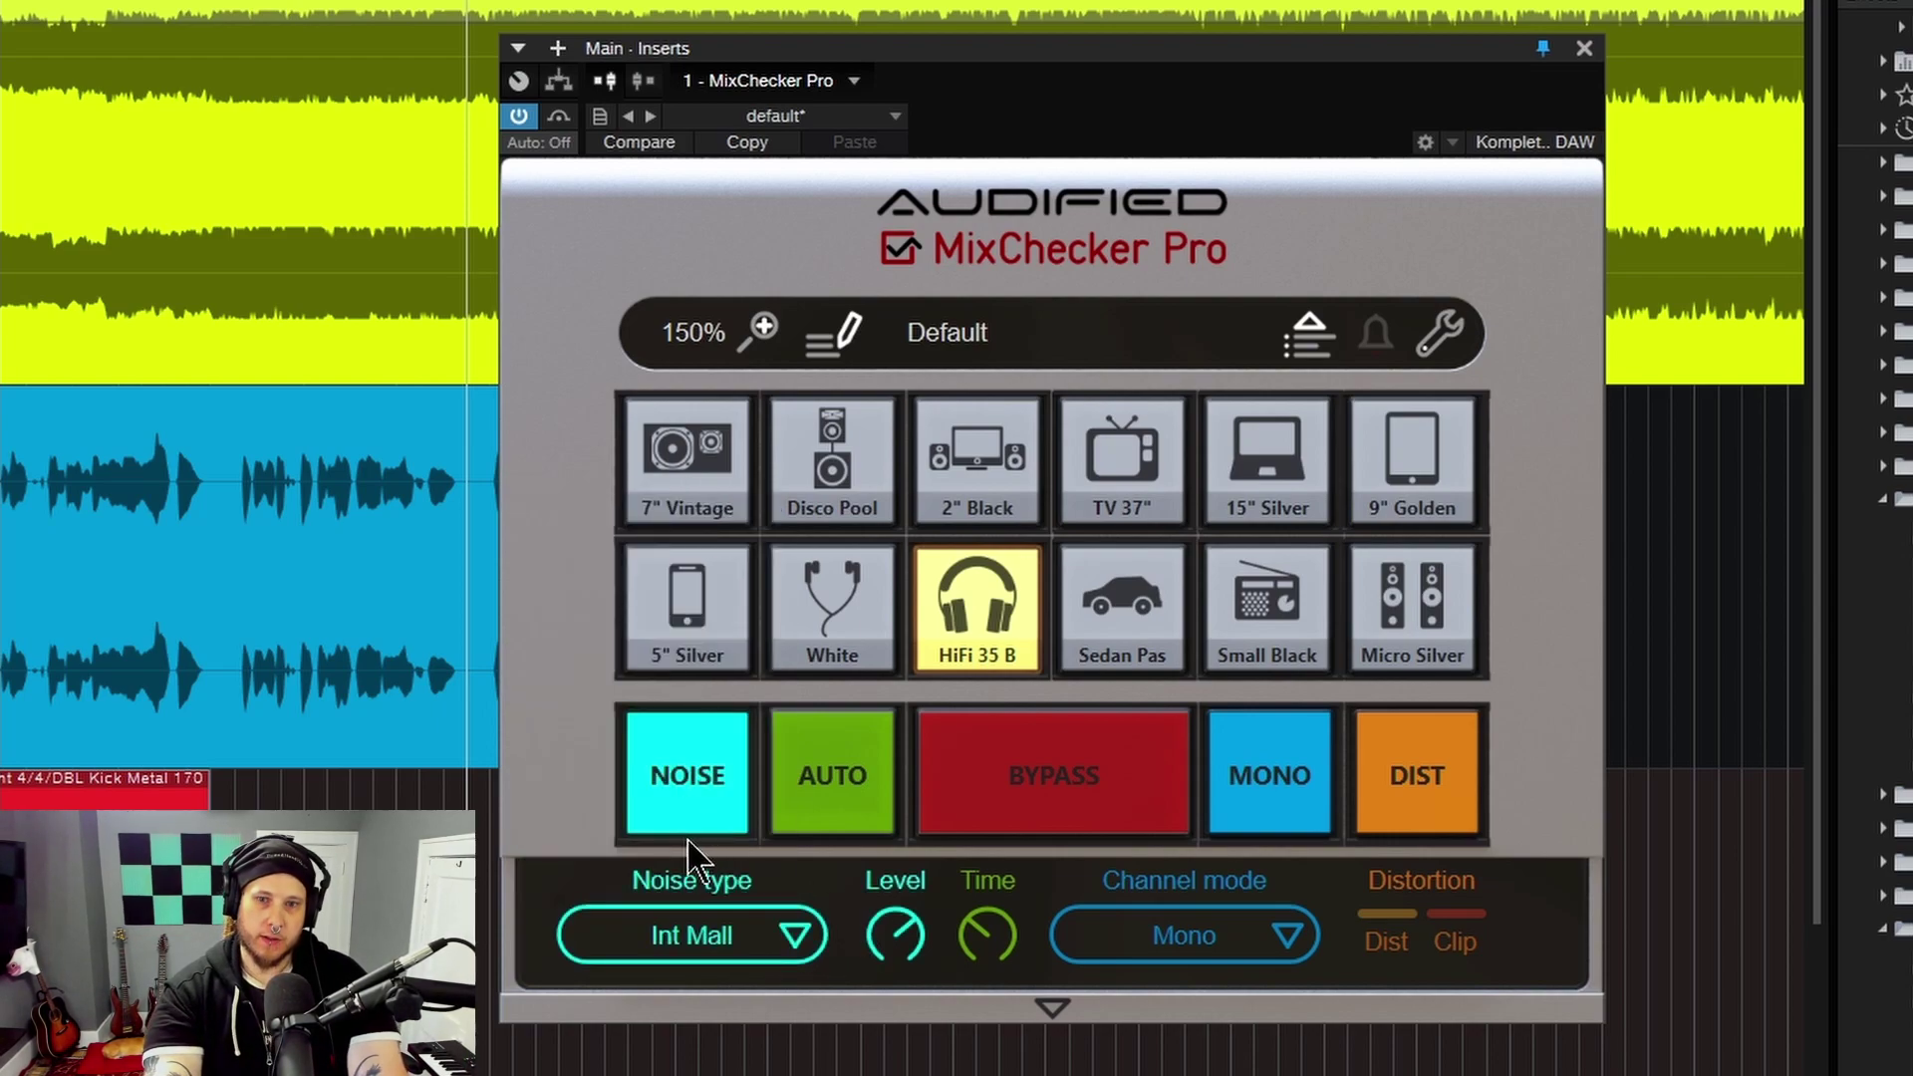
{"action": "left_click", "coordinate": [876, 598]}
{"action": "left_click", "coordinate": [972, 628]}
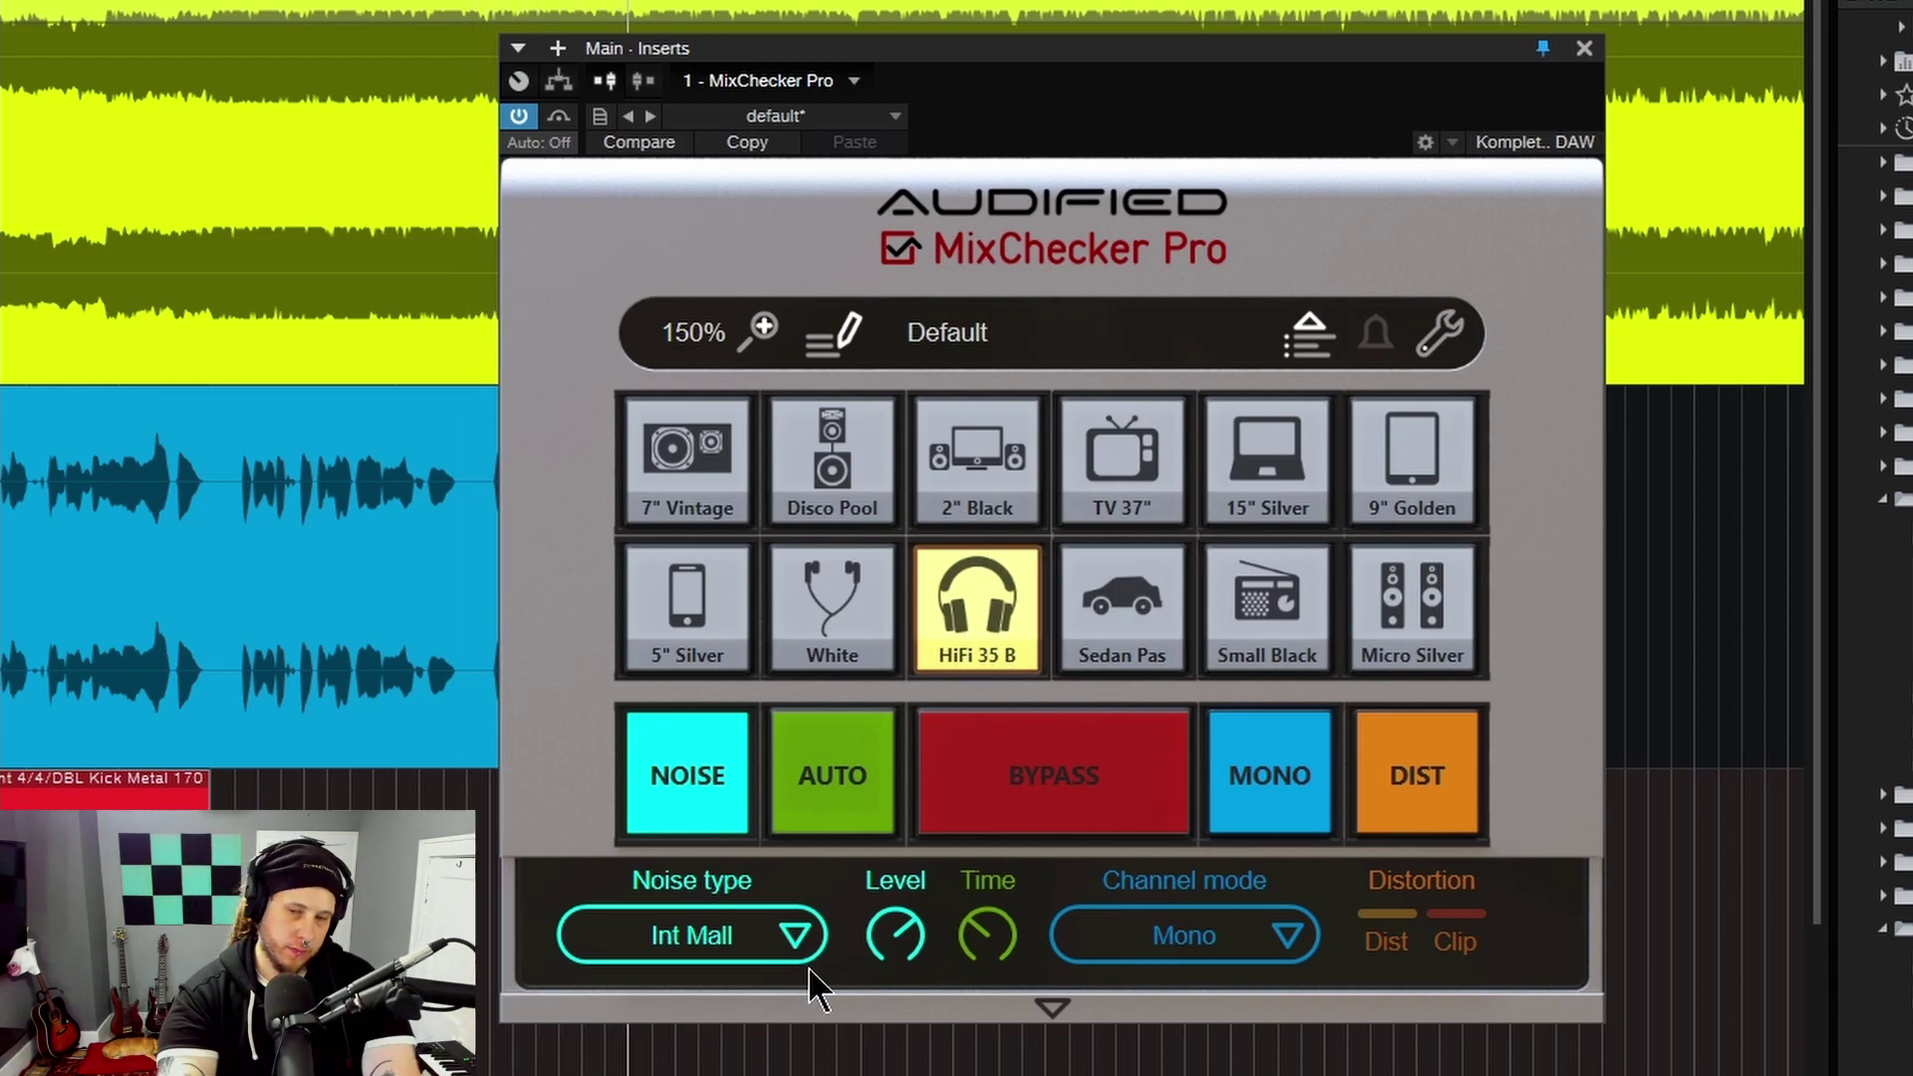
Change the background noise type to Ext Subway and lower the noise level
{"action": "left_click", "coordinate": [797, 933]}
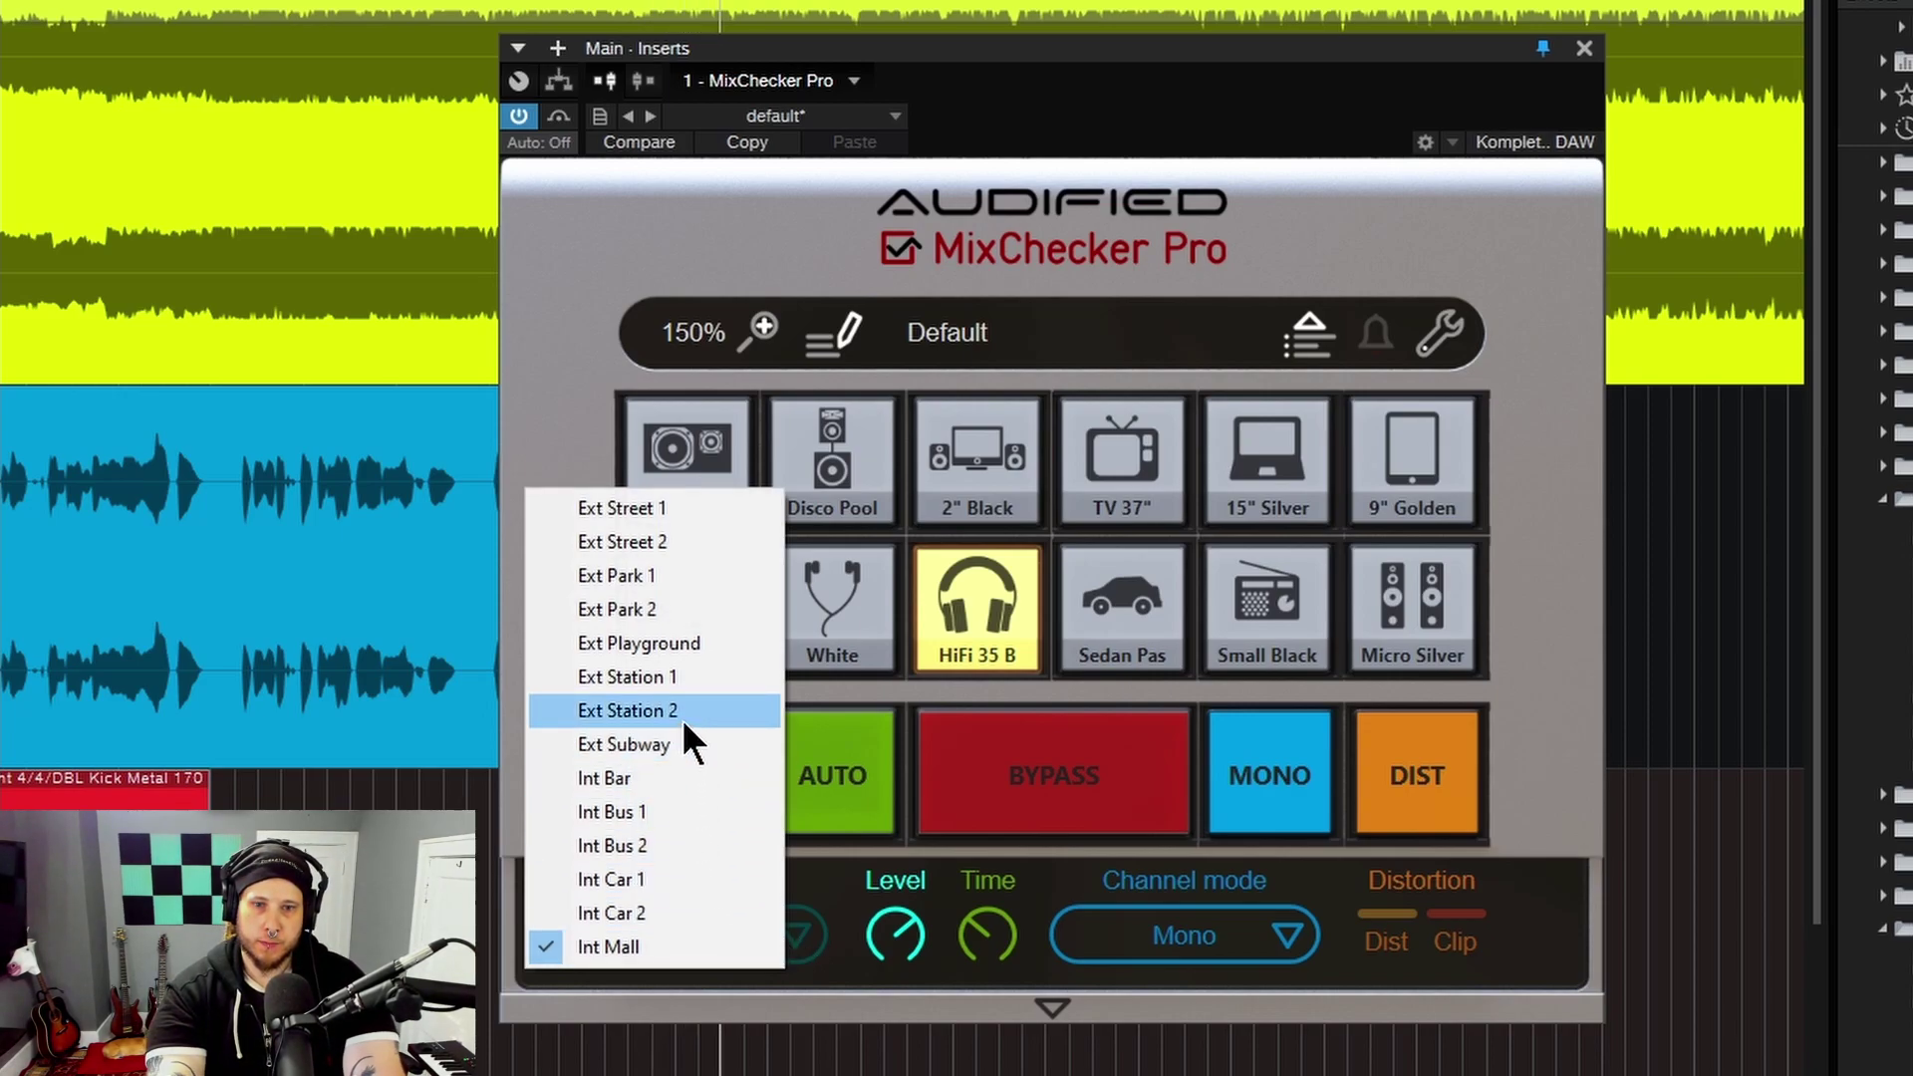
{"action": "left_click", "coordinate": [670, 748]}
{"action": "left_click_drag", "start_coordinate": [897, 947], "coordinate": [911, 1074]}
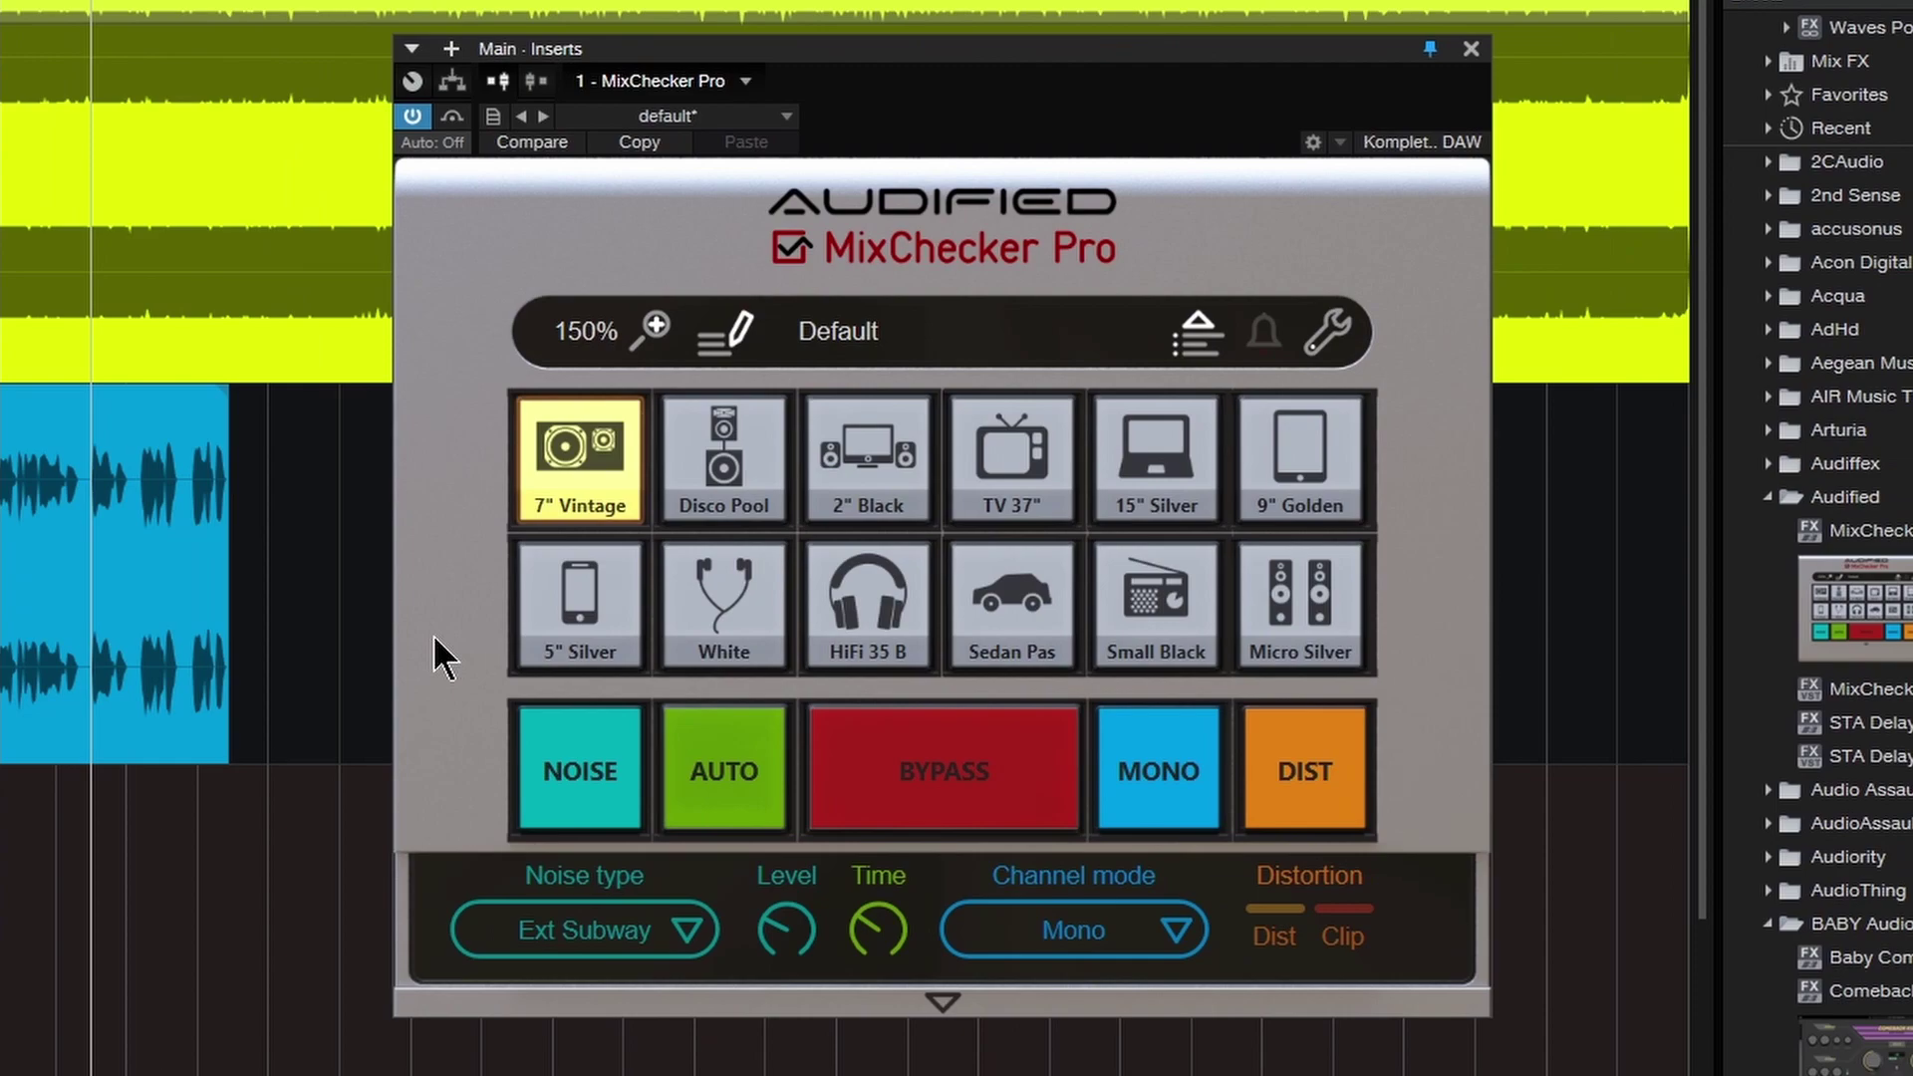
Audition the Disco Pool, 2" Black and TV 37" simulations, and return to 7" Vintage
{"action": "left_click", "coordinate": [704, 470]}
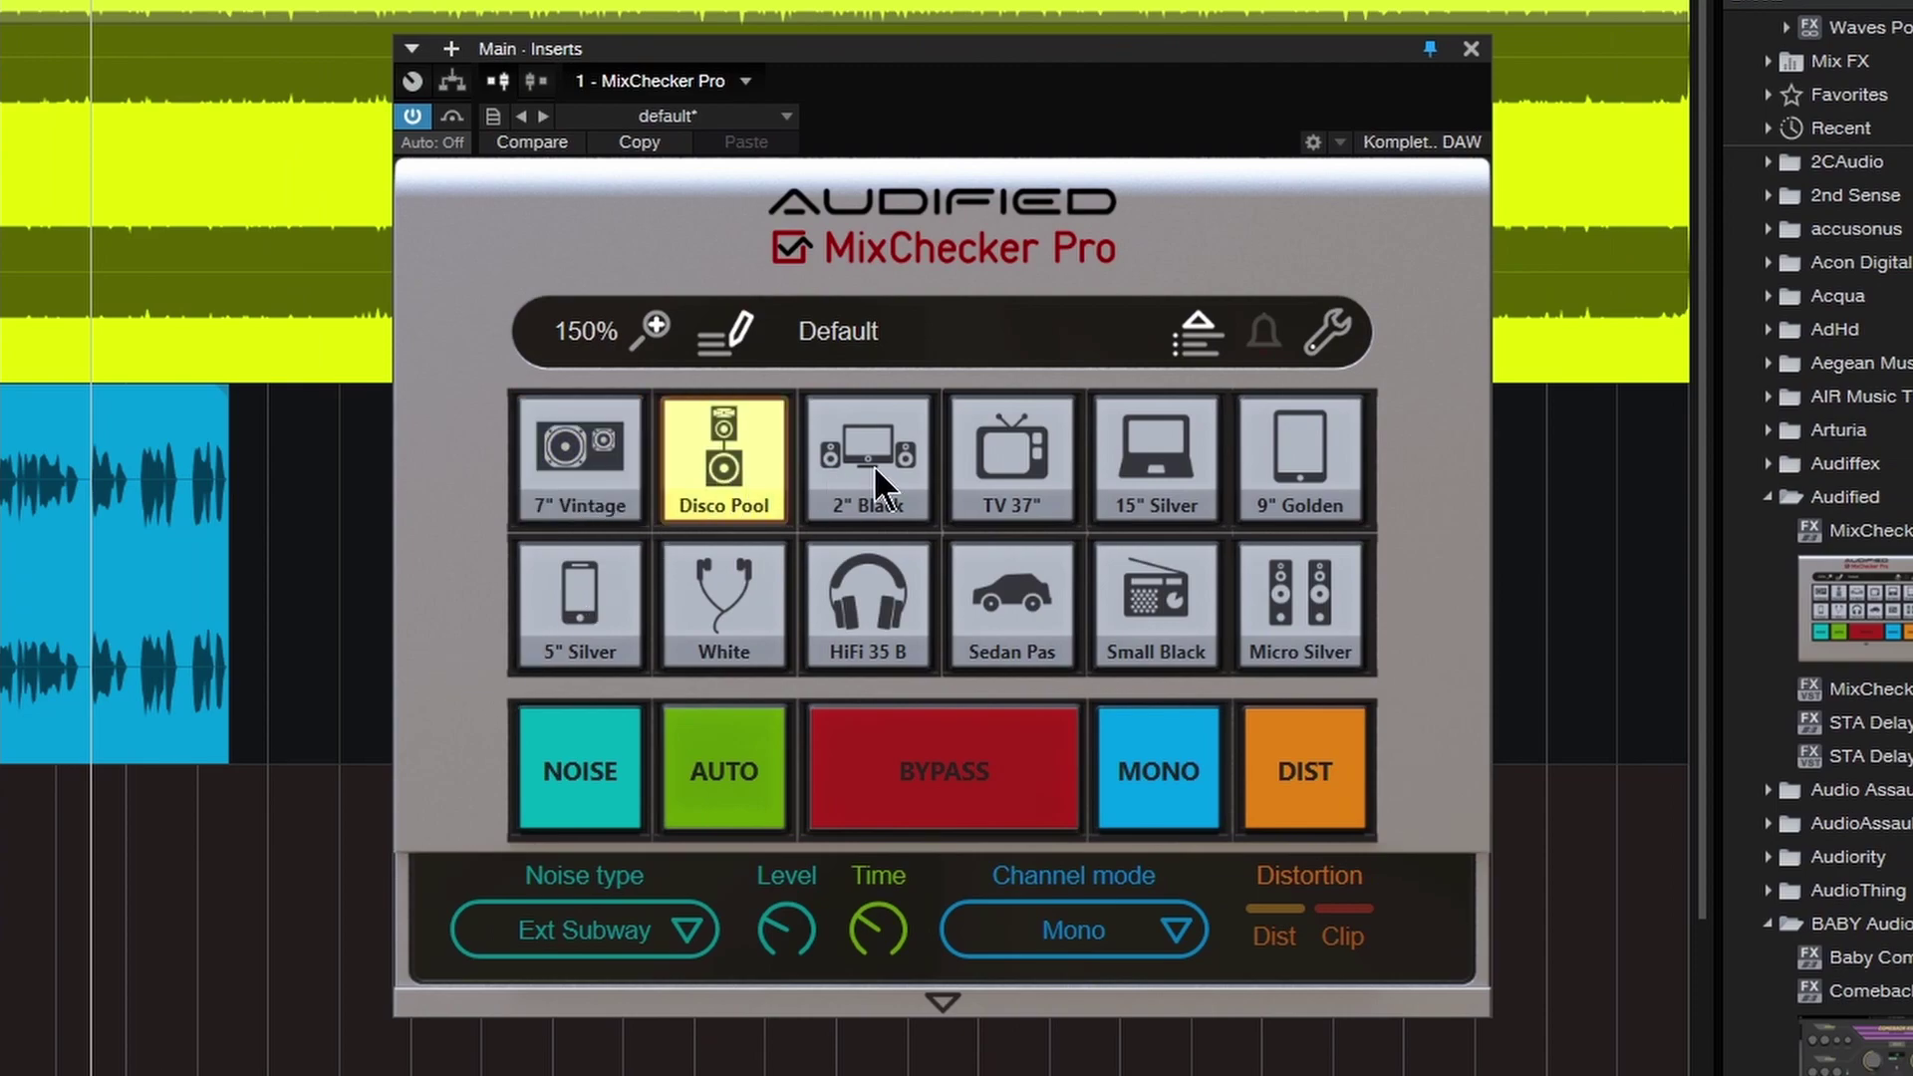
{"action": "left_click", "coordinate": [873, 464]}
{"action": "left_click", "coordinate": [966, 464]}
{"action": "left_click", "coordinate": [610, 472]}
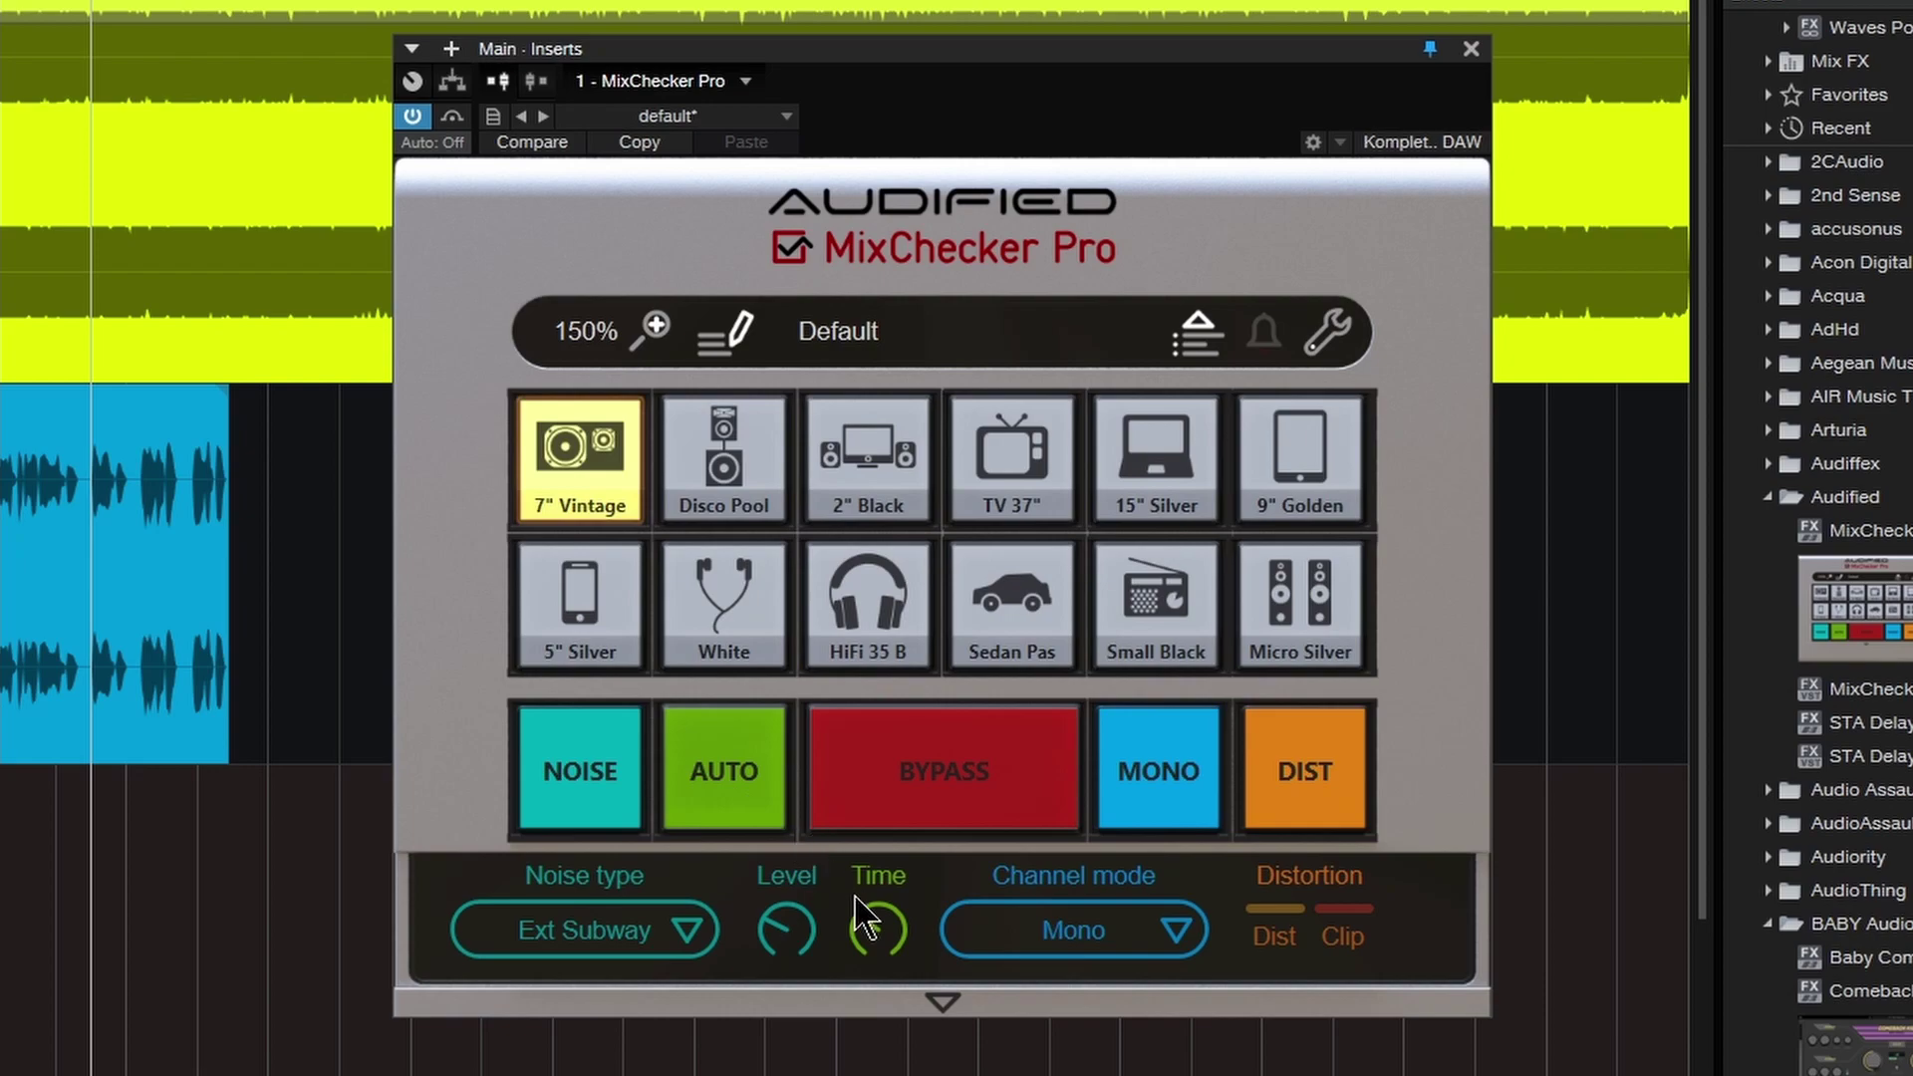
Try the automatic simulation cycling with a shortened time, set the time to 3.9 s, and turn the cycling off
{"action": "mouse_move", "coordinate": [890, 955]}
{"action": "left_click_drag", "start_coordinate": [880, 982], "coordinate": [901, 1048]}
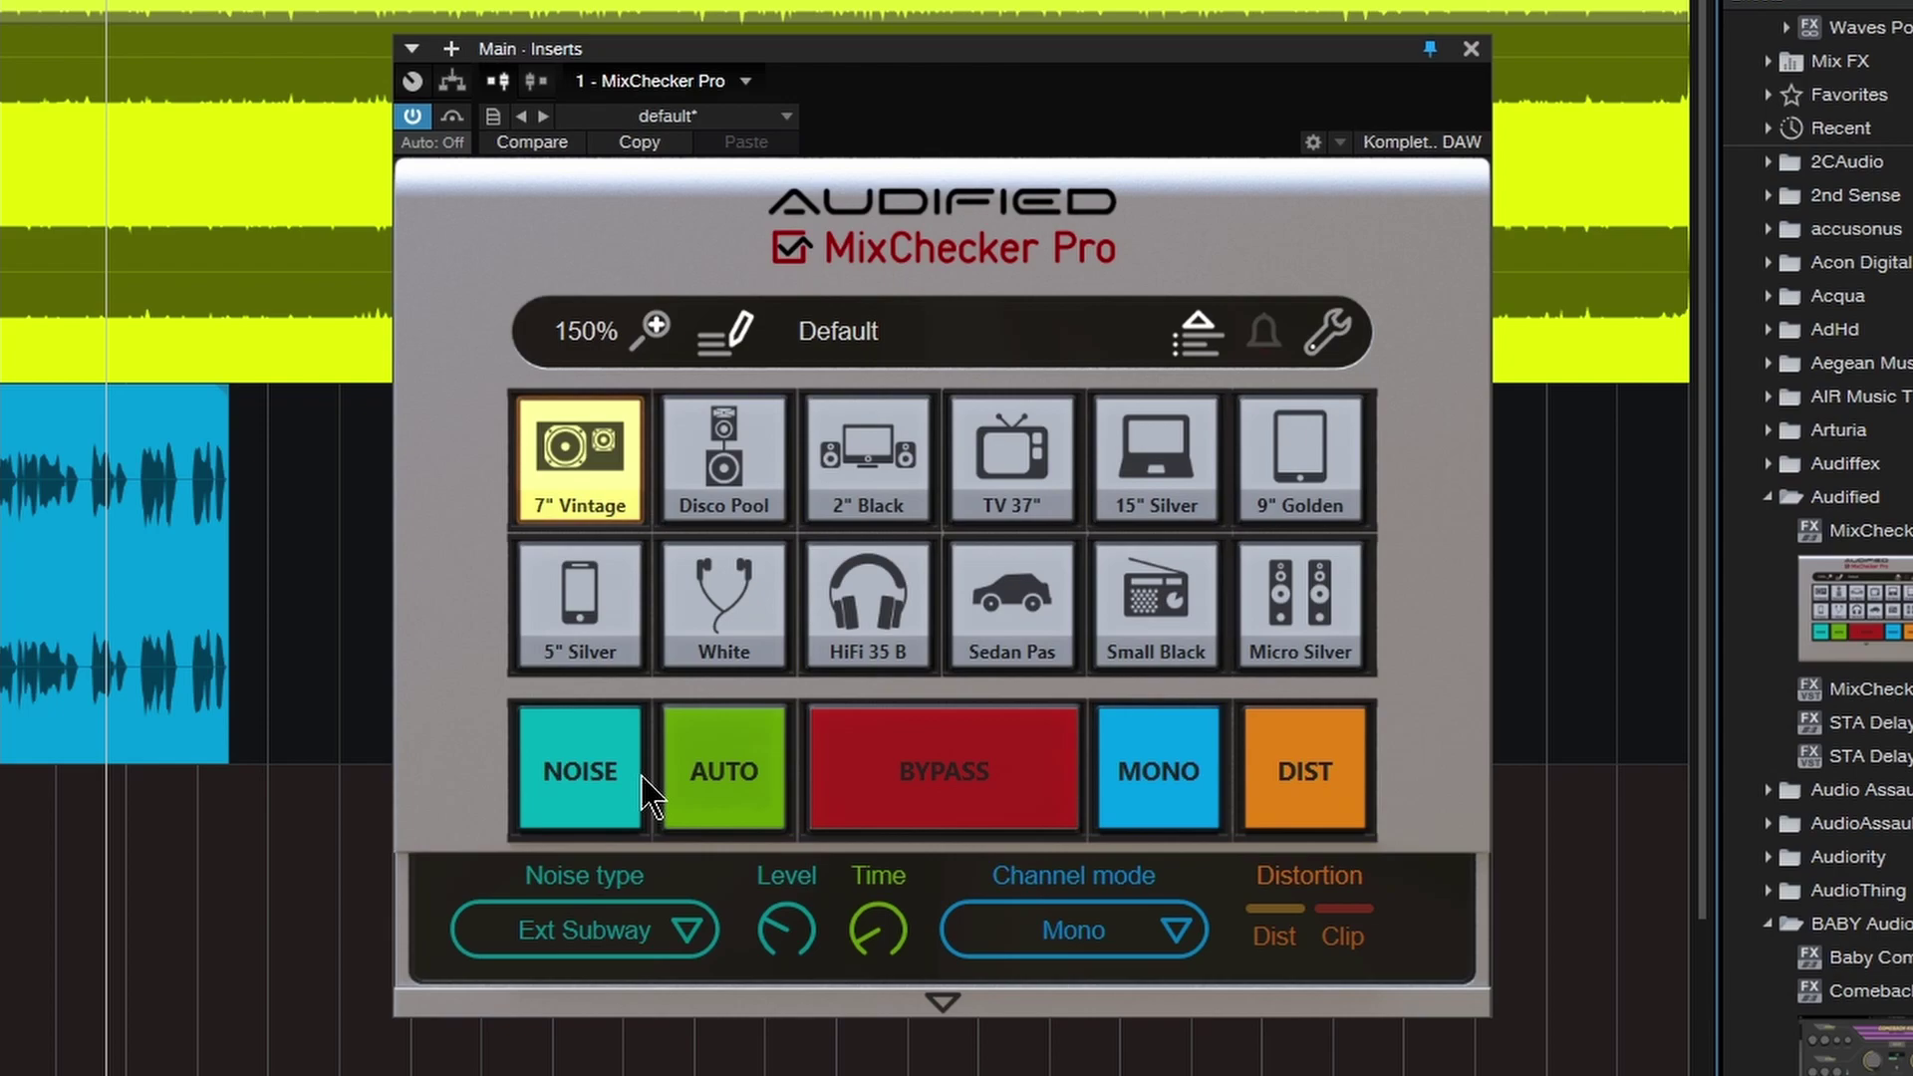
{"action": "left_click", "coordinate": [726, 782]}
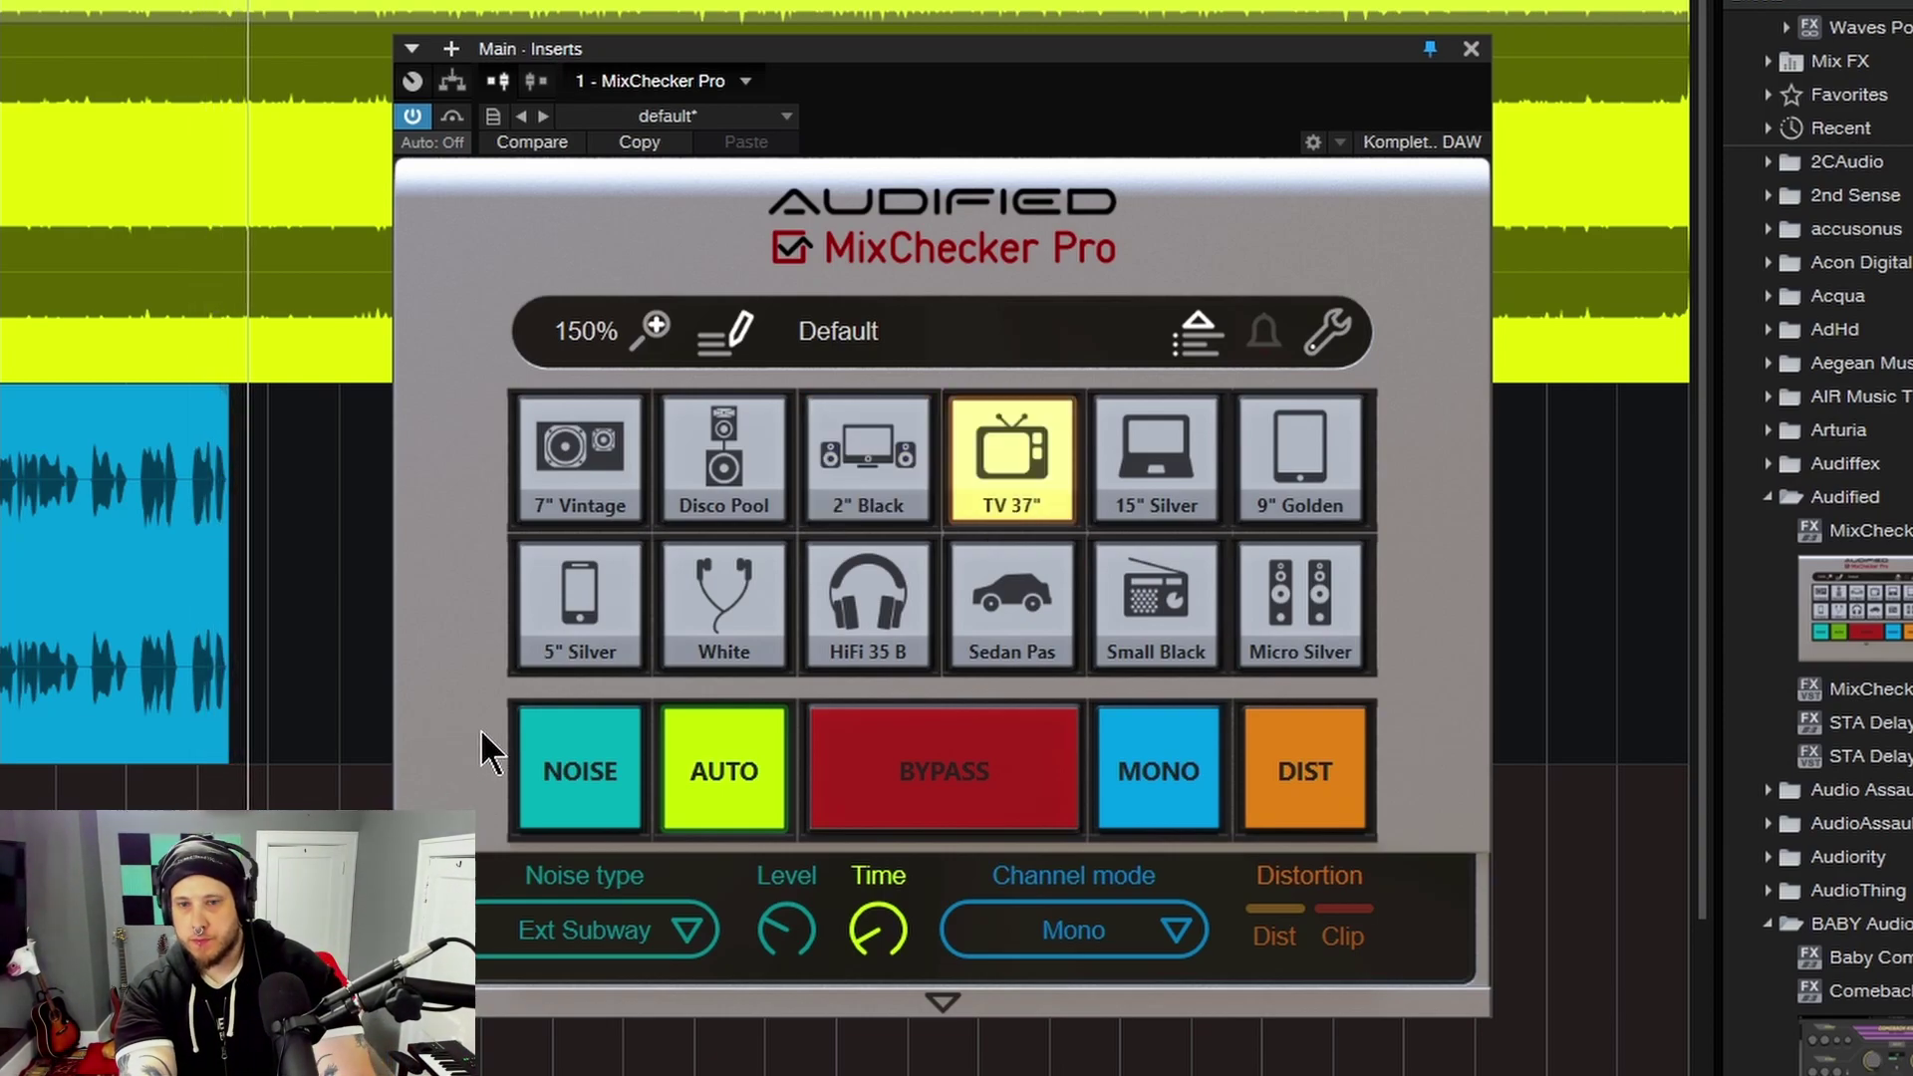
{"action": "left_click_drag", "start_coordinate": [878, 930], "coordinate": [878, 905]}
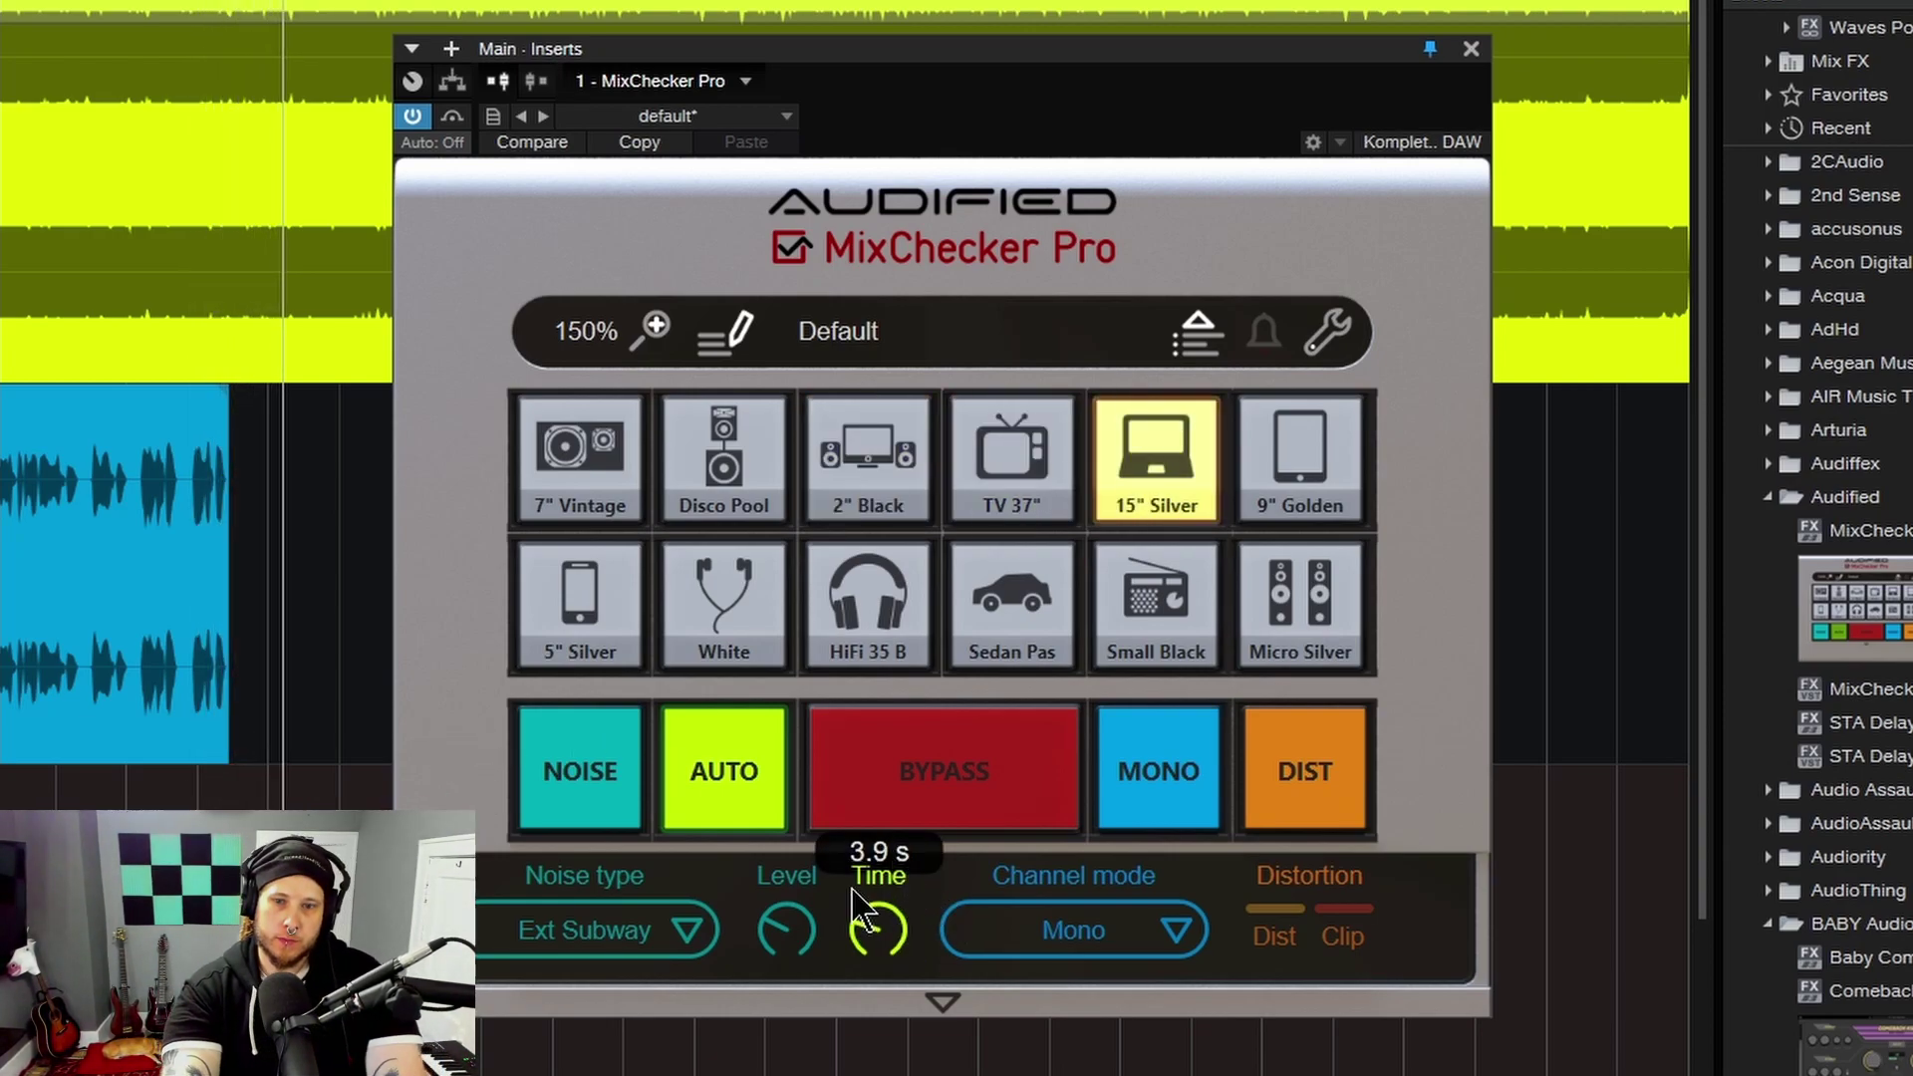
{"action": "left_click", "coordinate": [726, 768]}
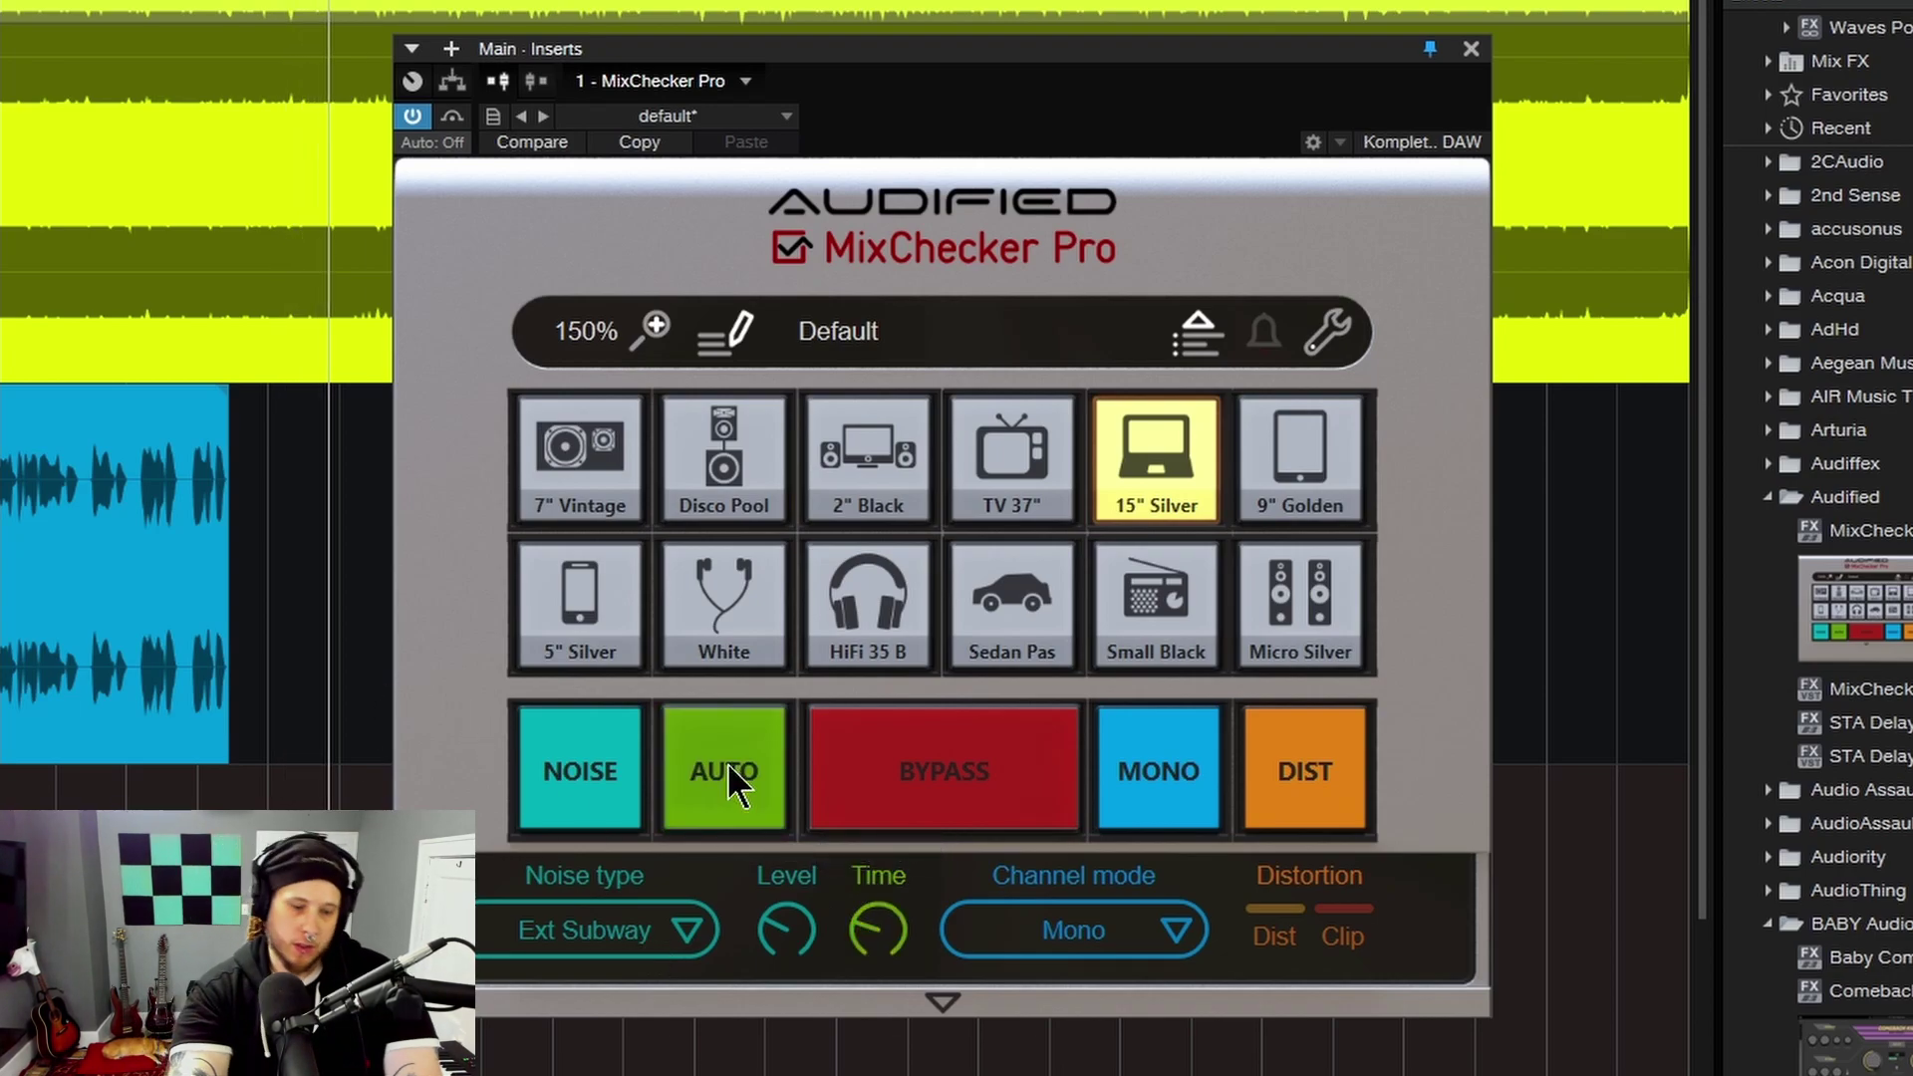
Bypass the simulations, and toggle the bypass off and back on to compare
{"action": "left_click", "coordinate": [926, 812]}
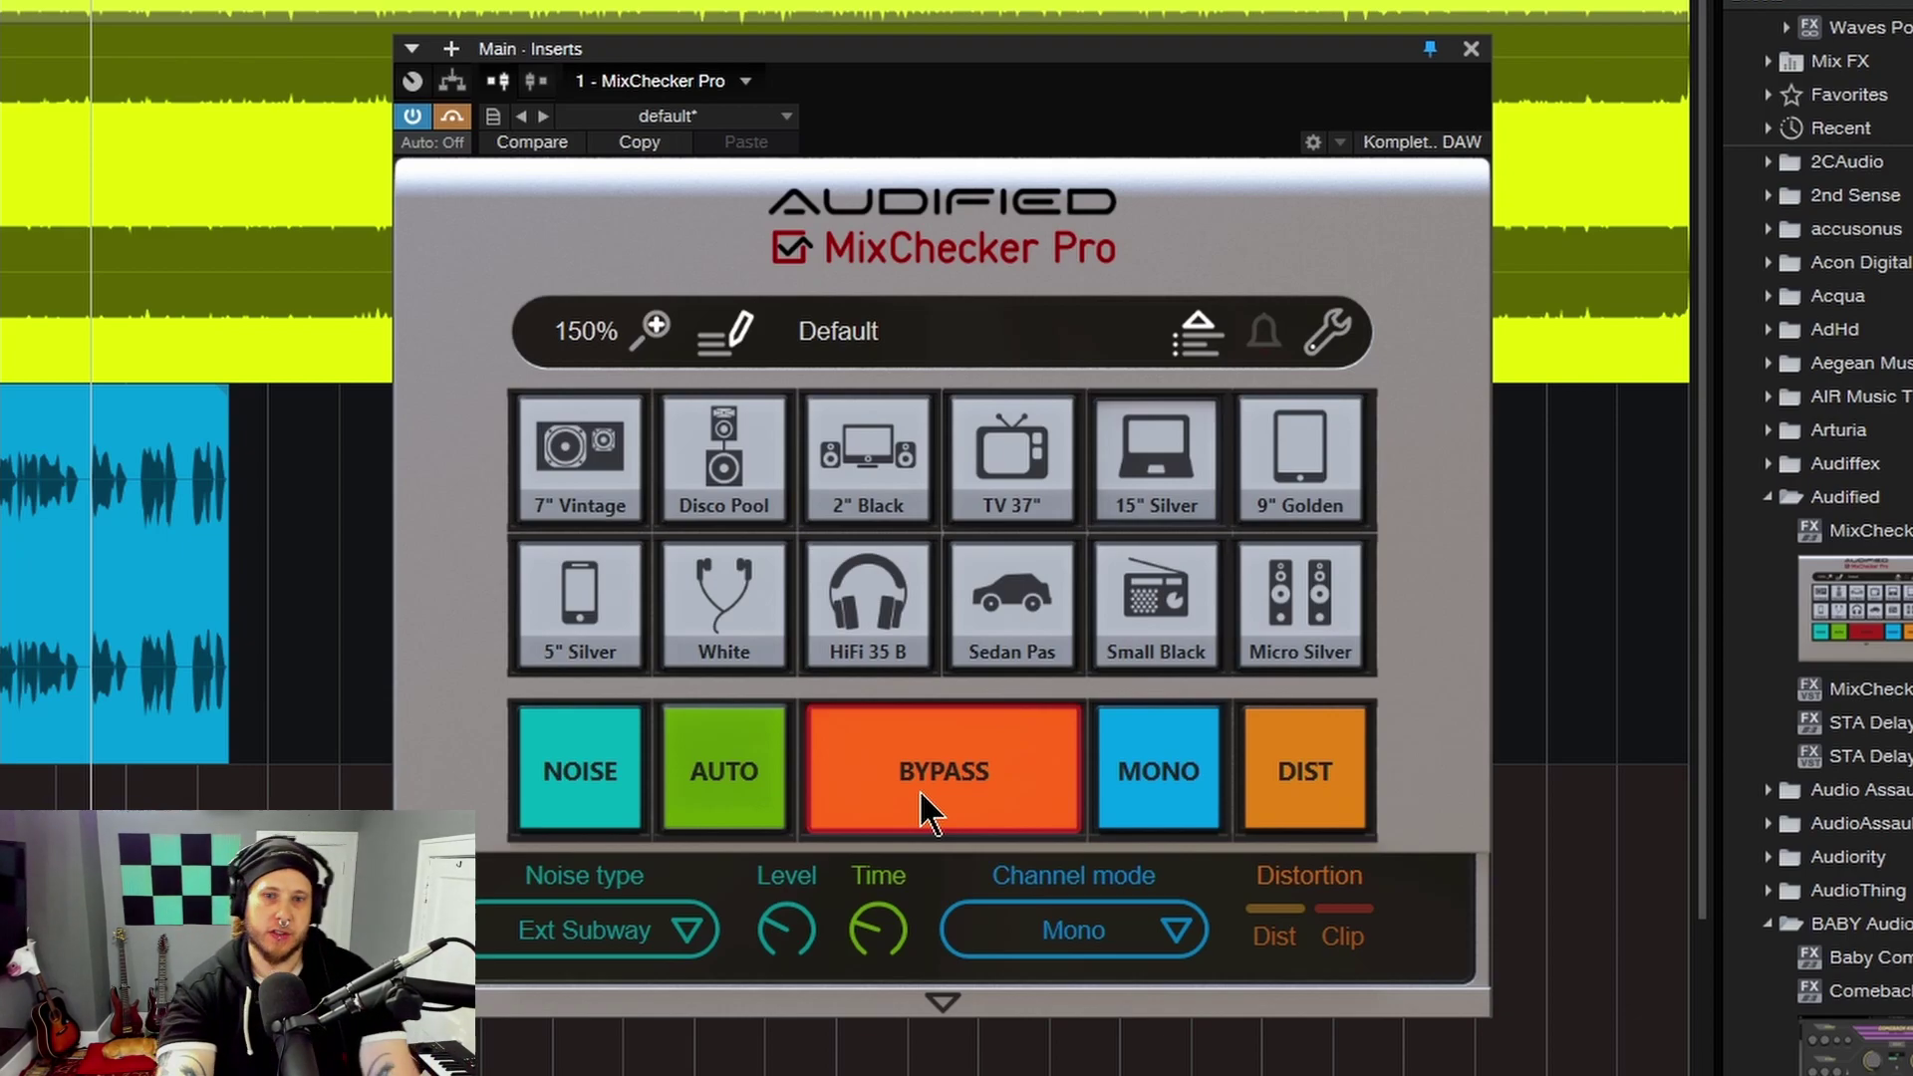
{"action": "left_click", "coordinate": [902, 792]}
{"action": "left_click", "coordinate": [906, 807]}
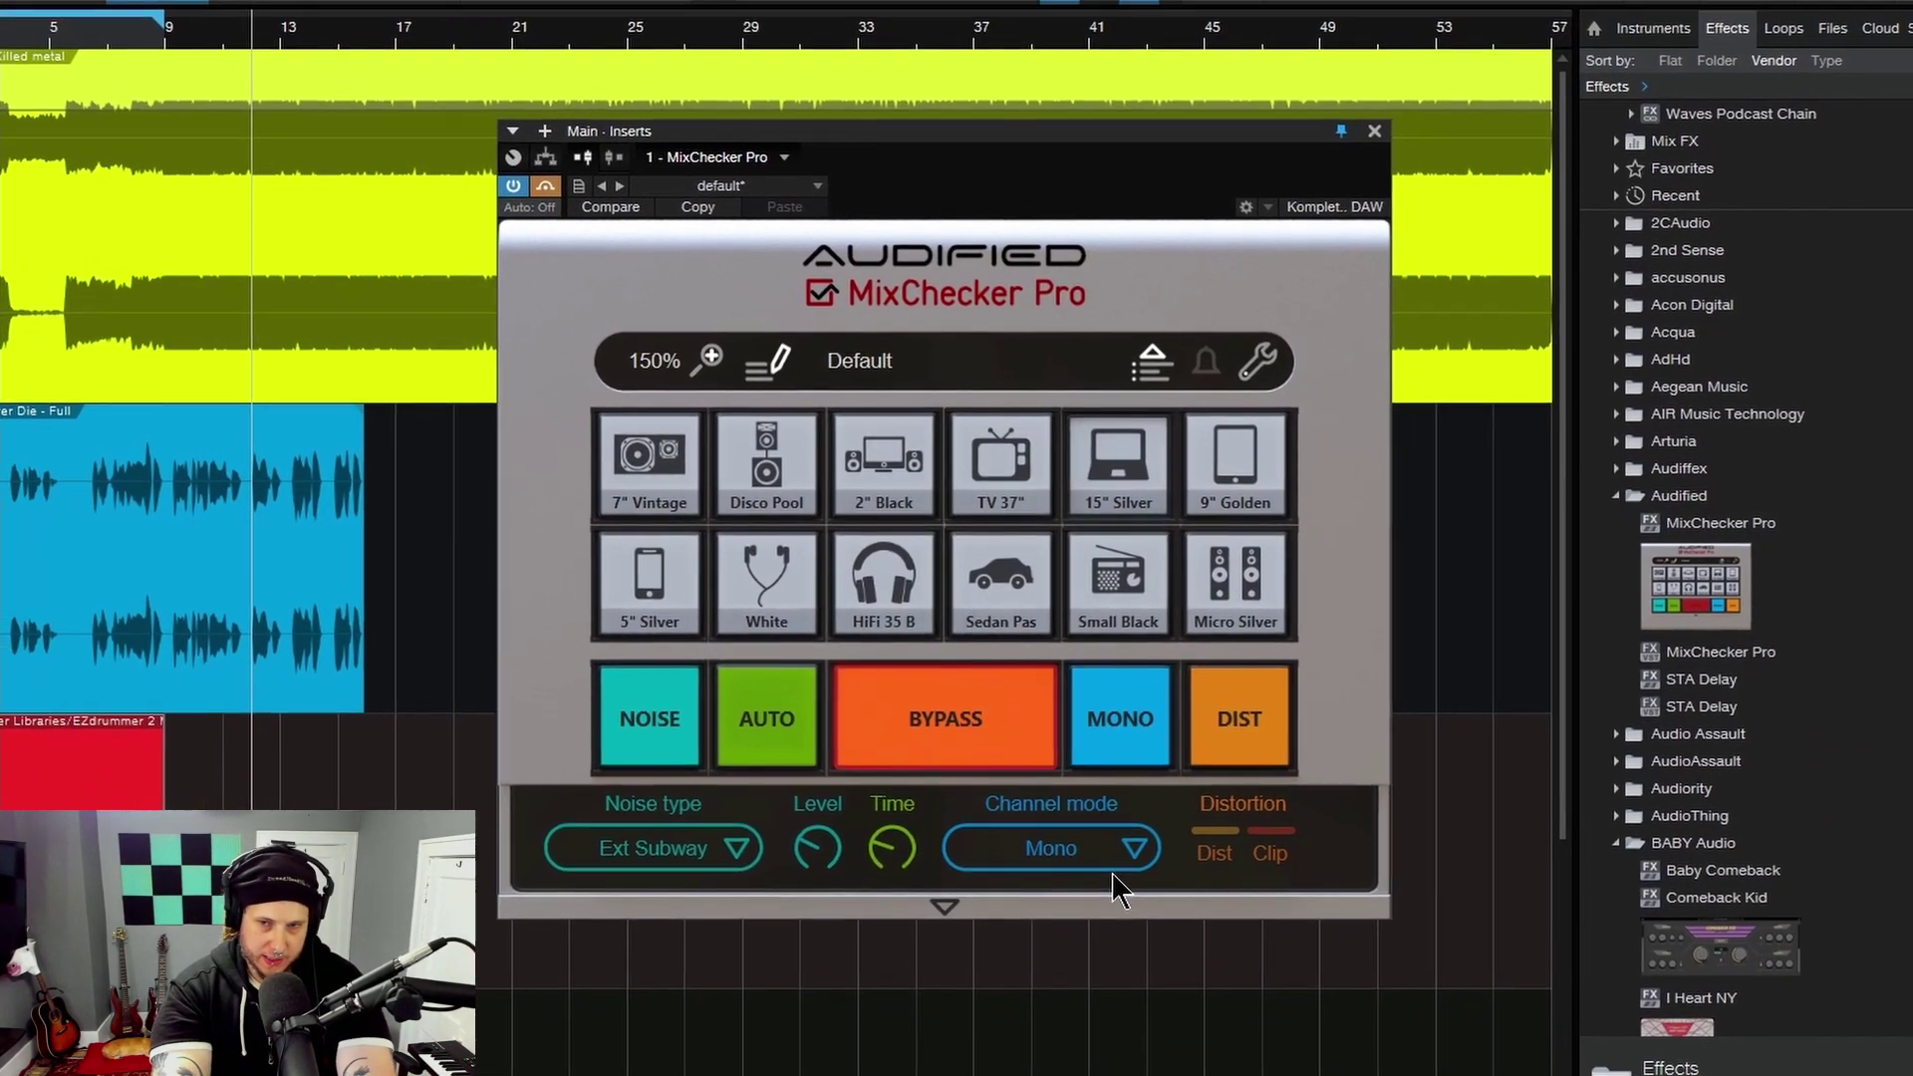
Move the playback position to about bar 16, and turn off the bypass to audition the 2" Black simulation
{"action": "left_click", "coordinate": [1151, 882]}
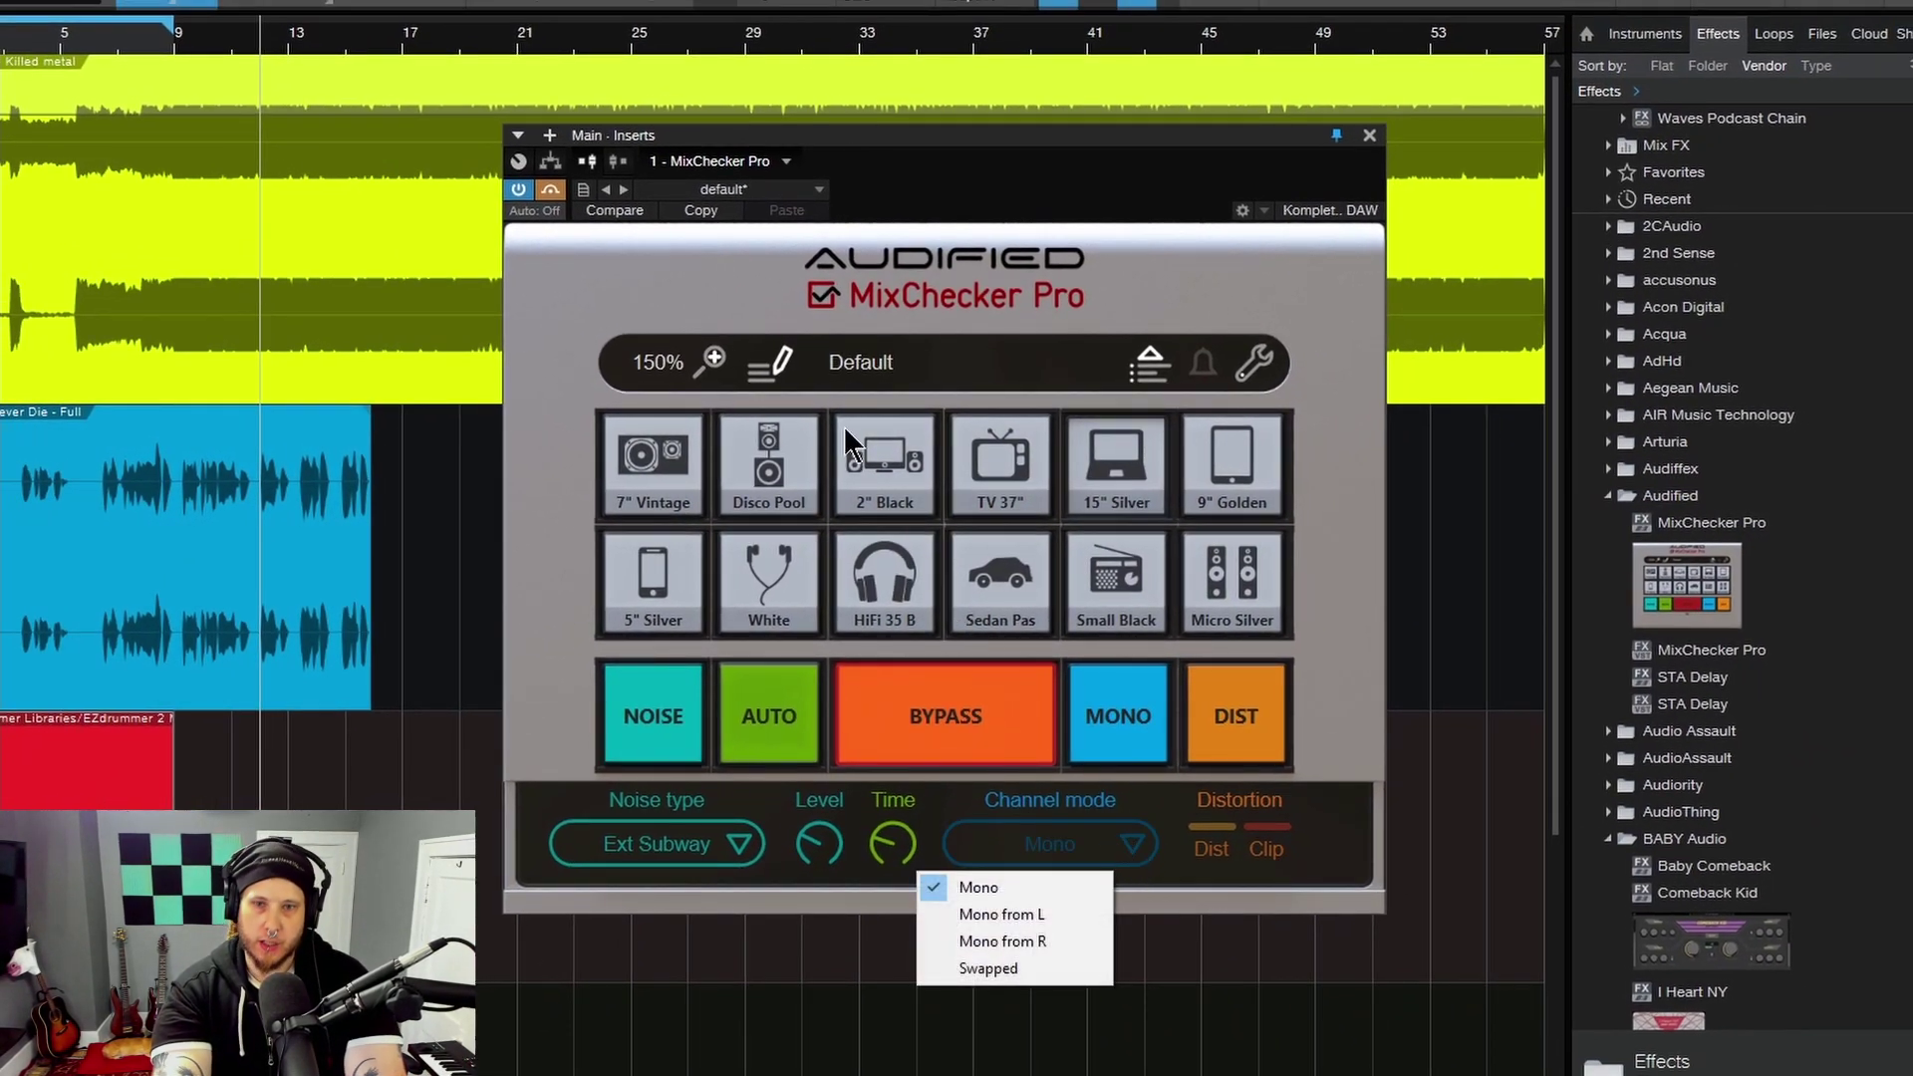
{"action": "left_click", "coordinate": [378, 40]}
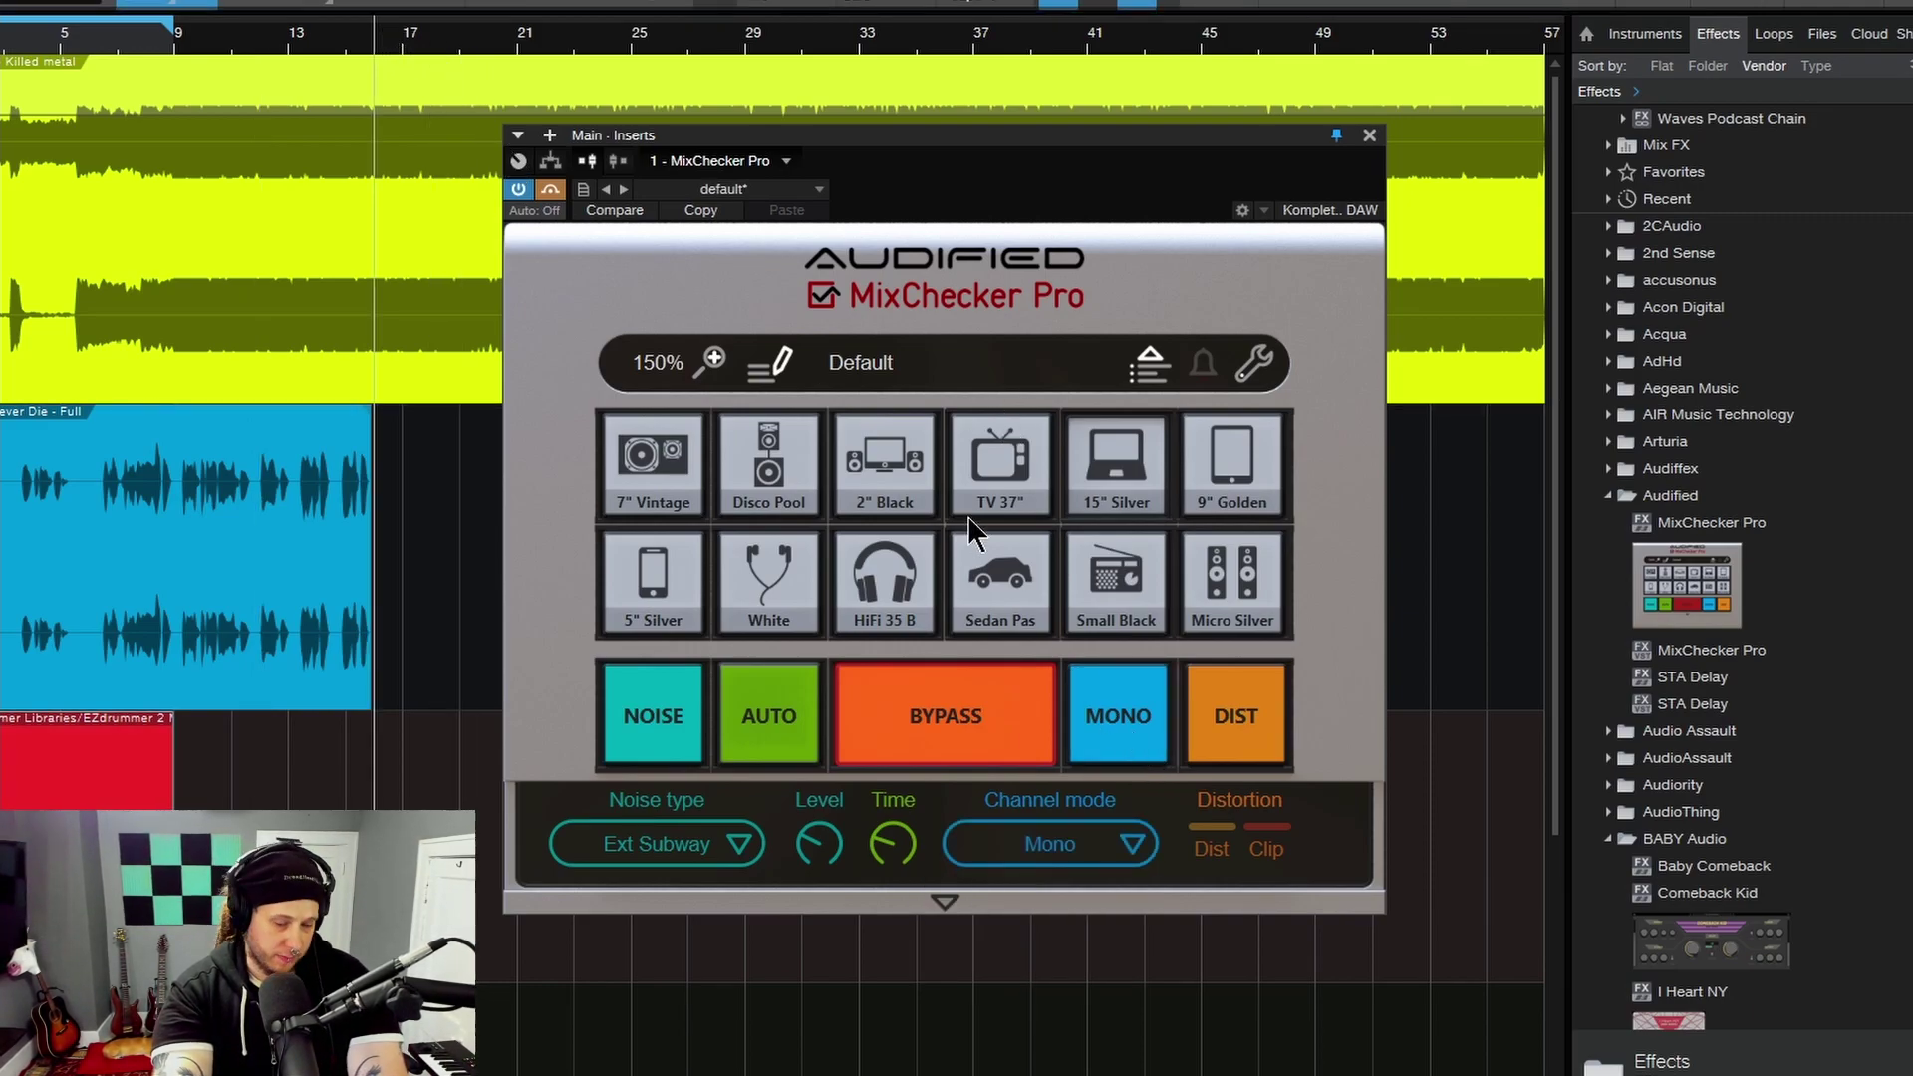
{"action": "left_click", "coordinate": [945, 715]}
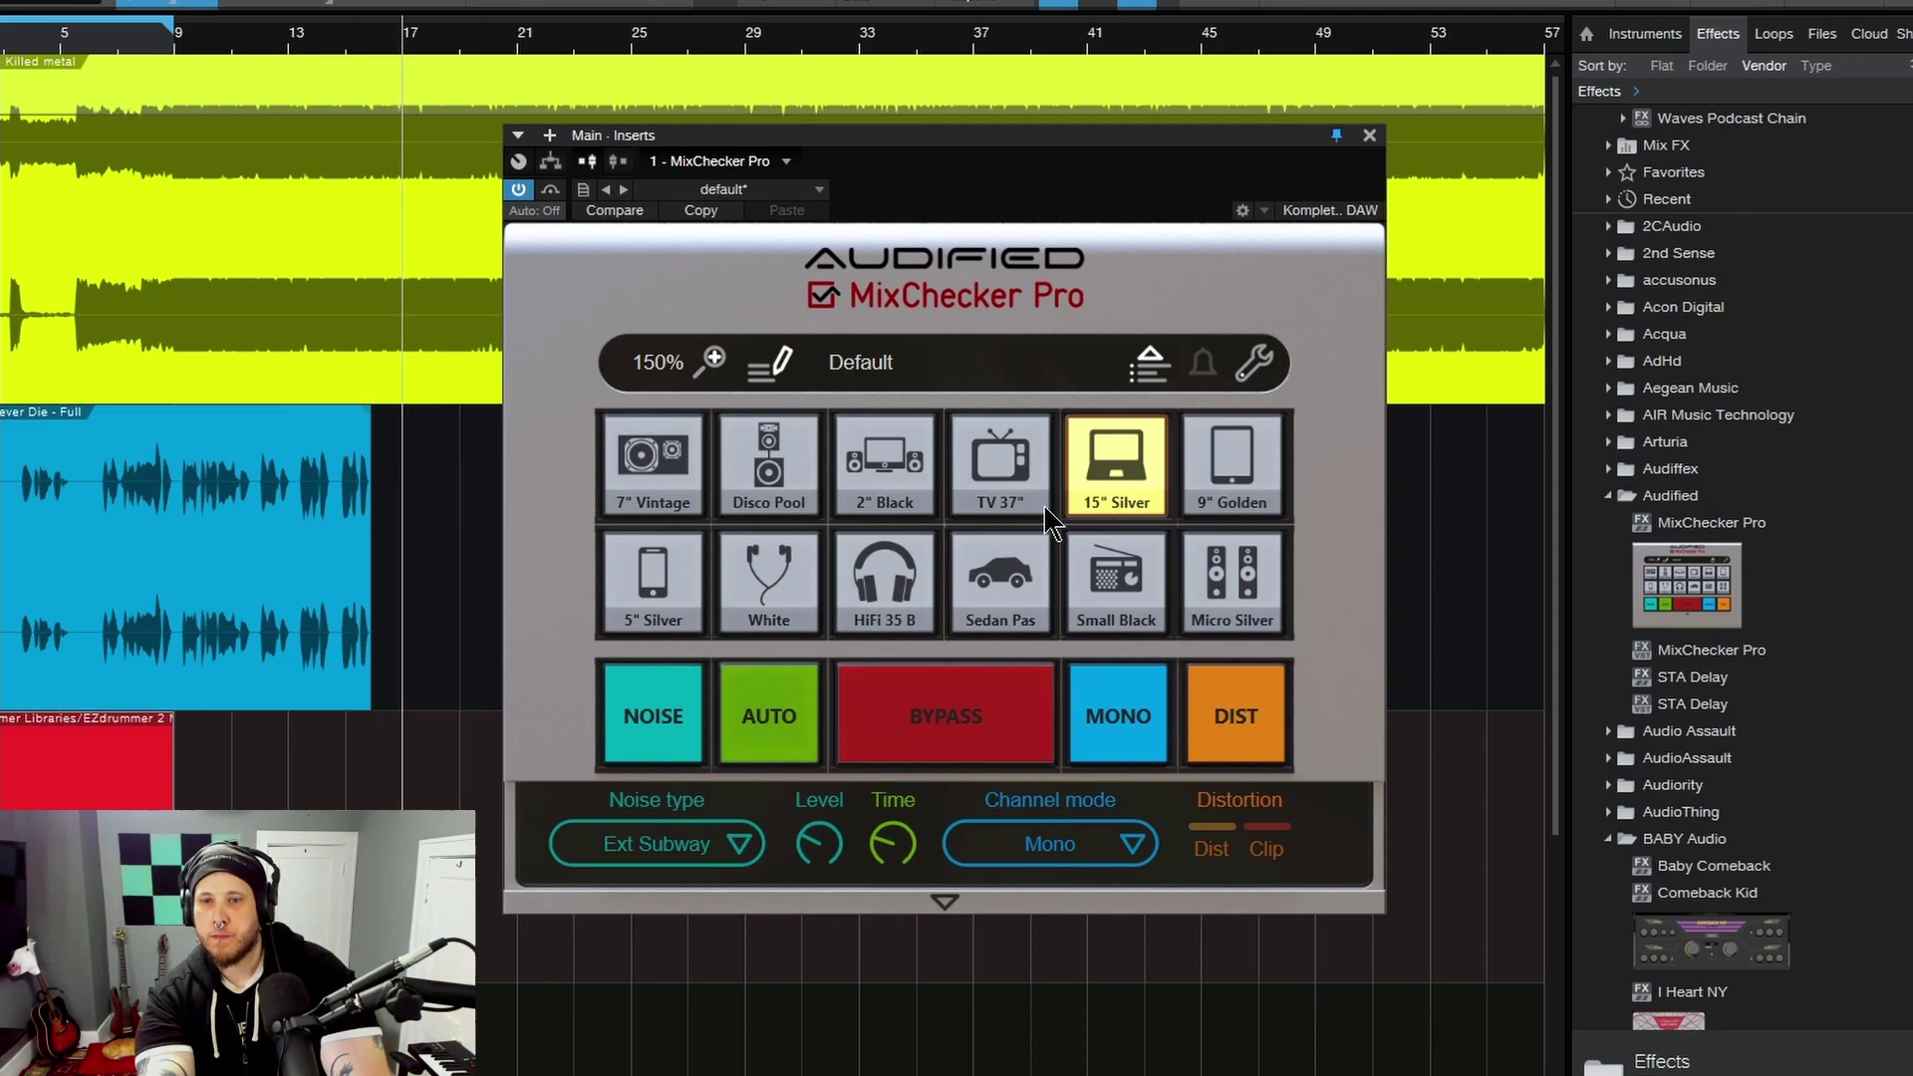
{"action": "left_click", "coordinate": [902, 459]}
Enable mono with the Swapped channel mode, and toggle it off and back on to compare the channels
{"action": "left_click", "coordinate": [1131, 722]}
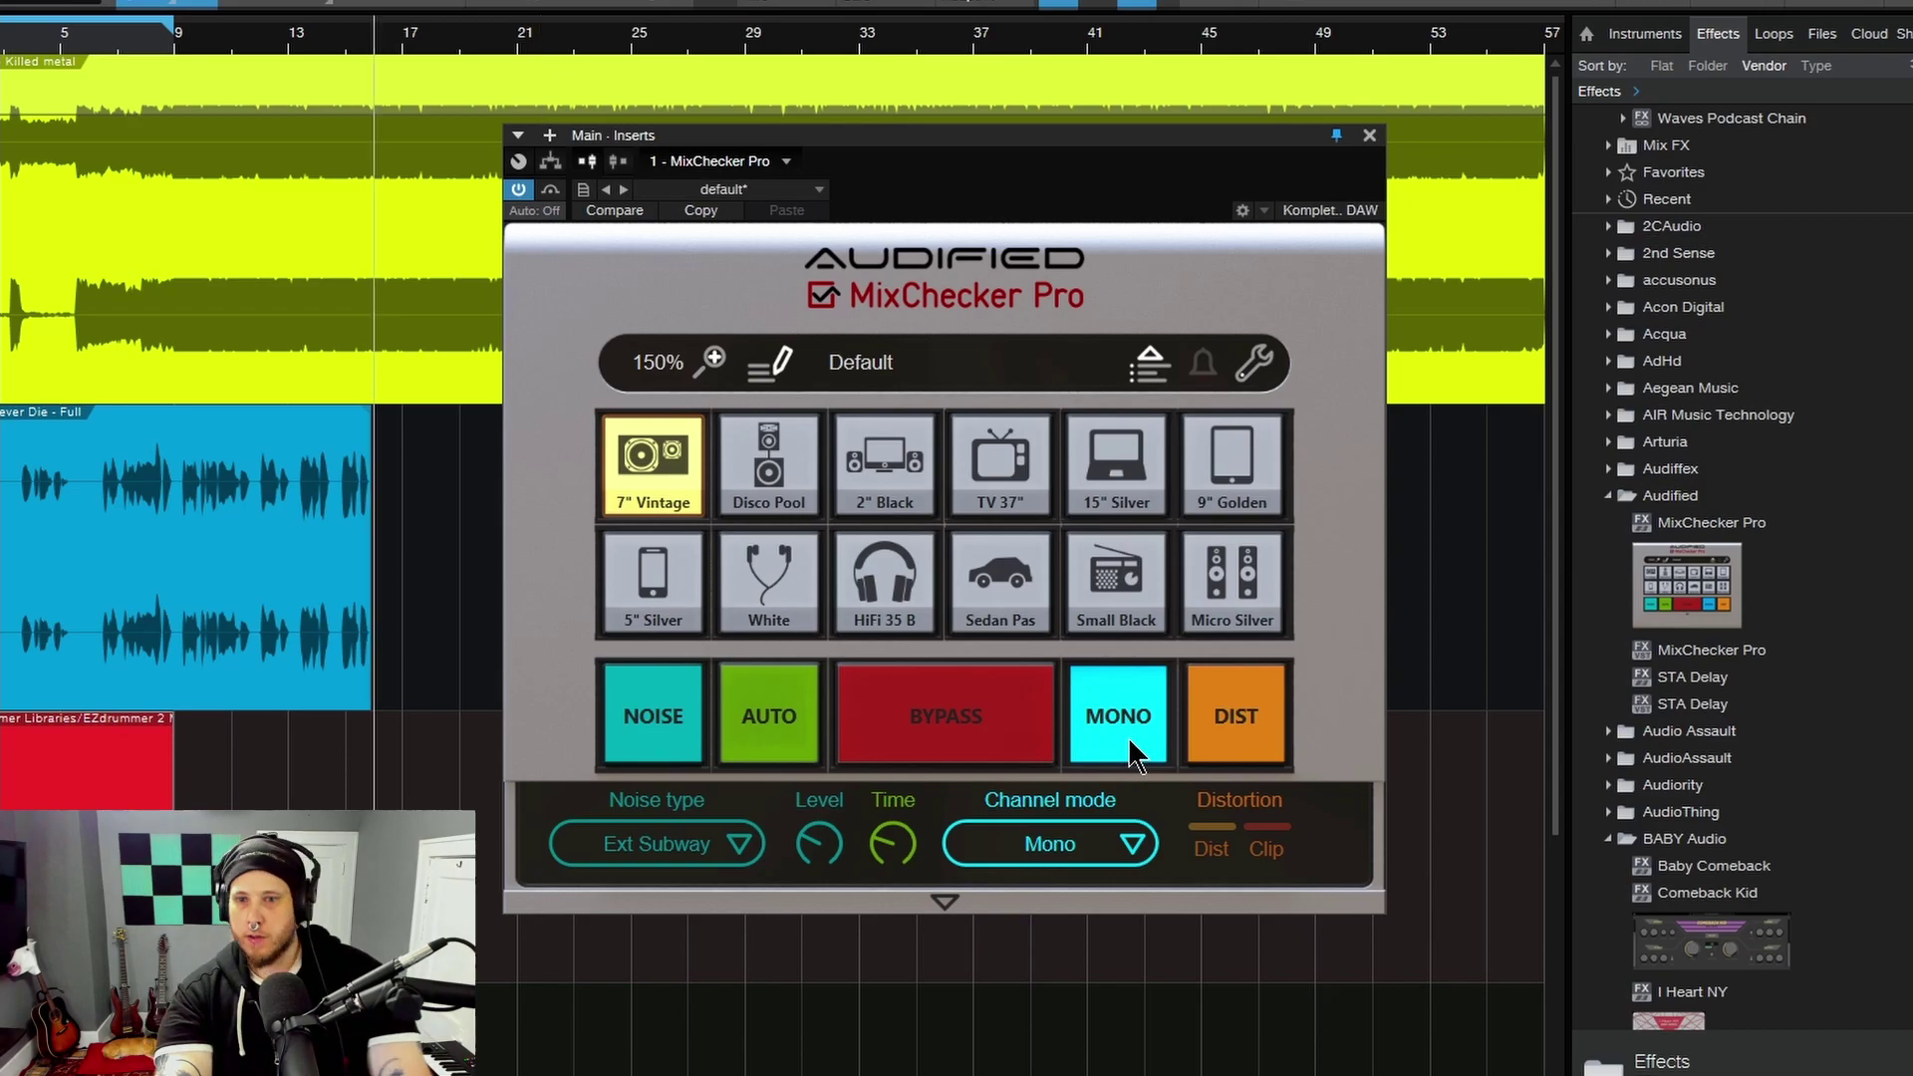
{"action": "left_click", "coordinate": [1136, 844]}
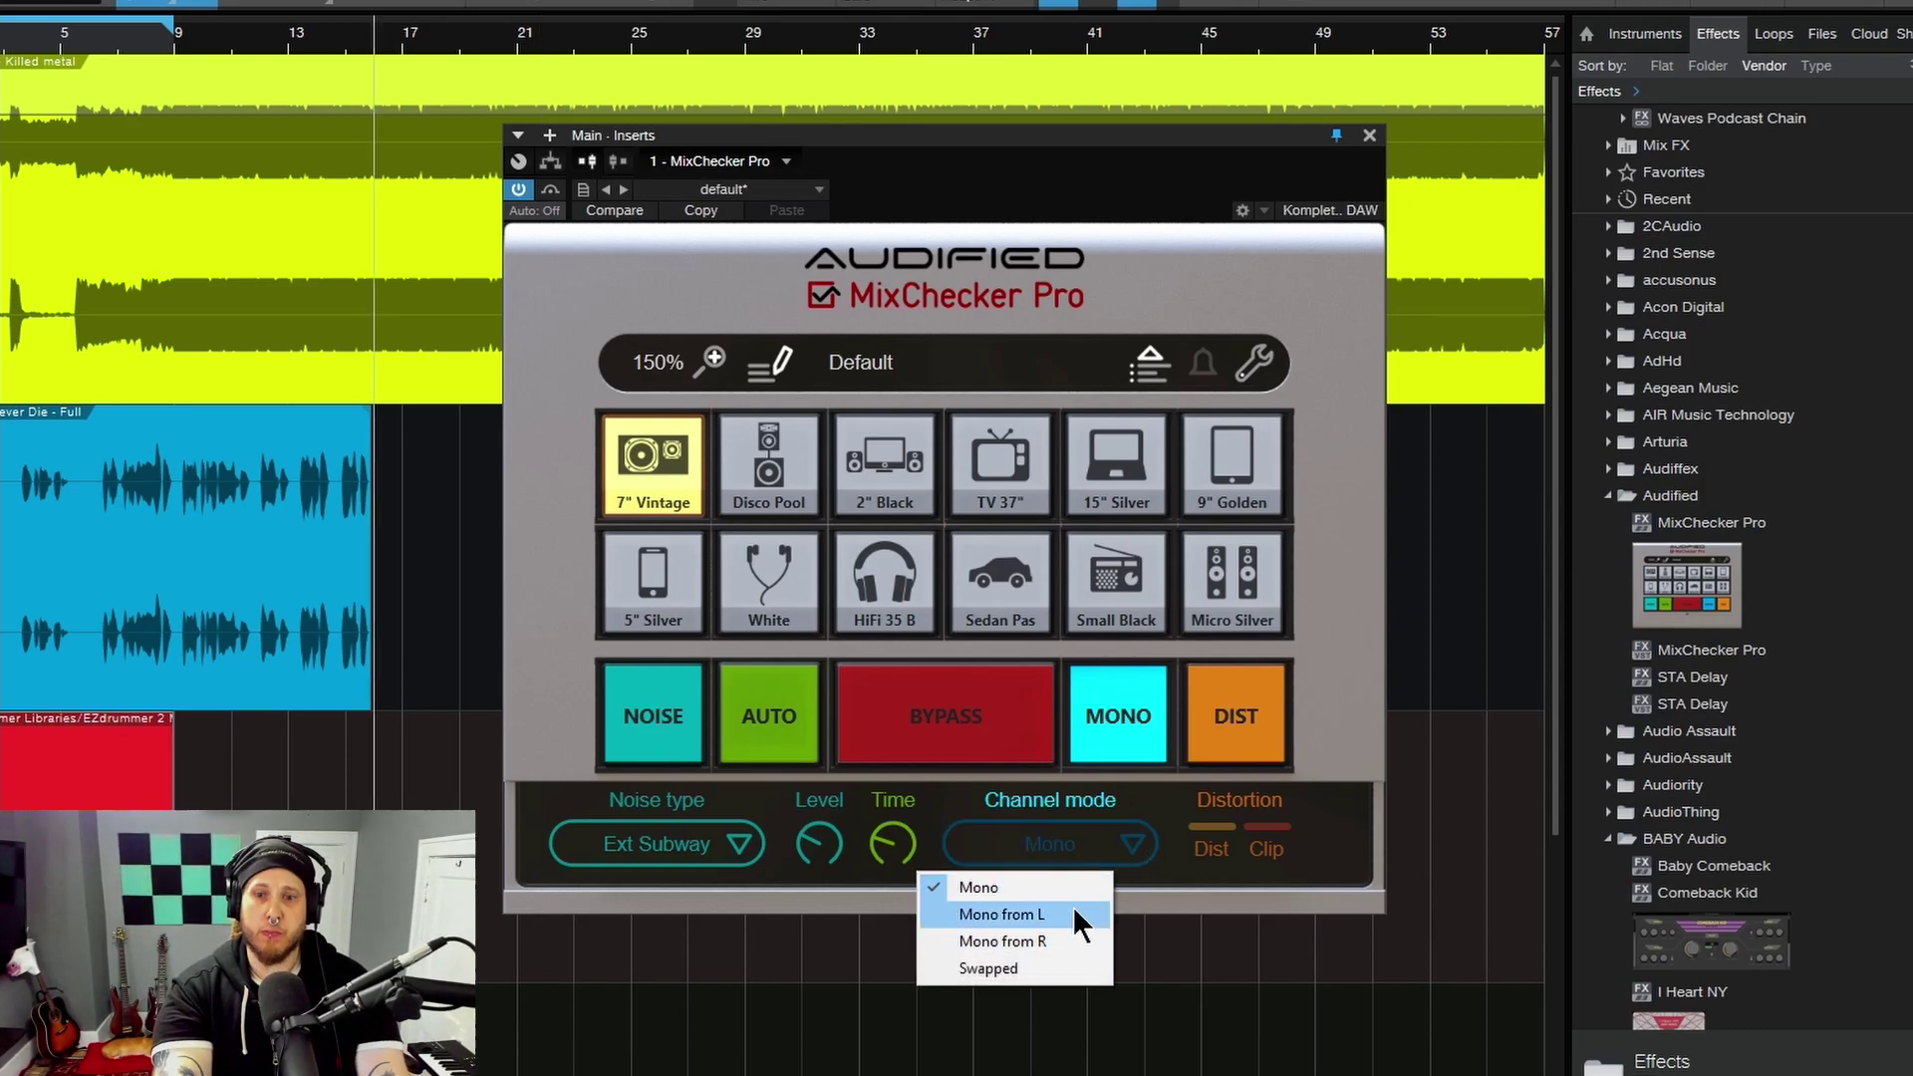
{"action": "left_click", "coordinate": [1048, 966]}
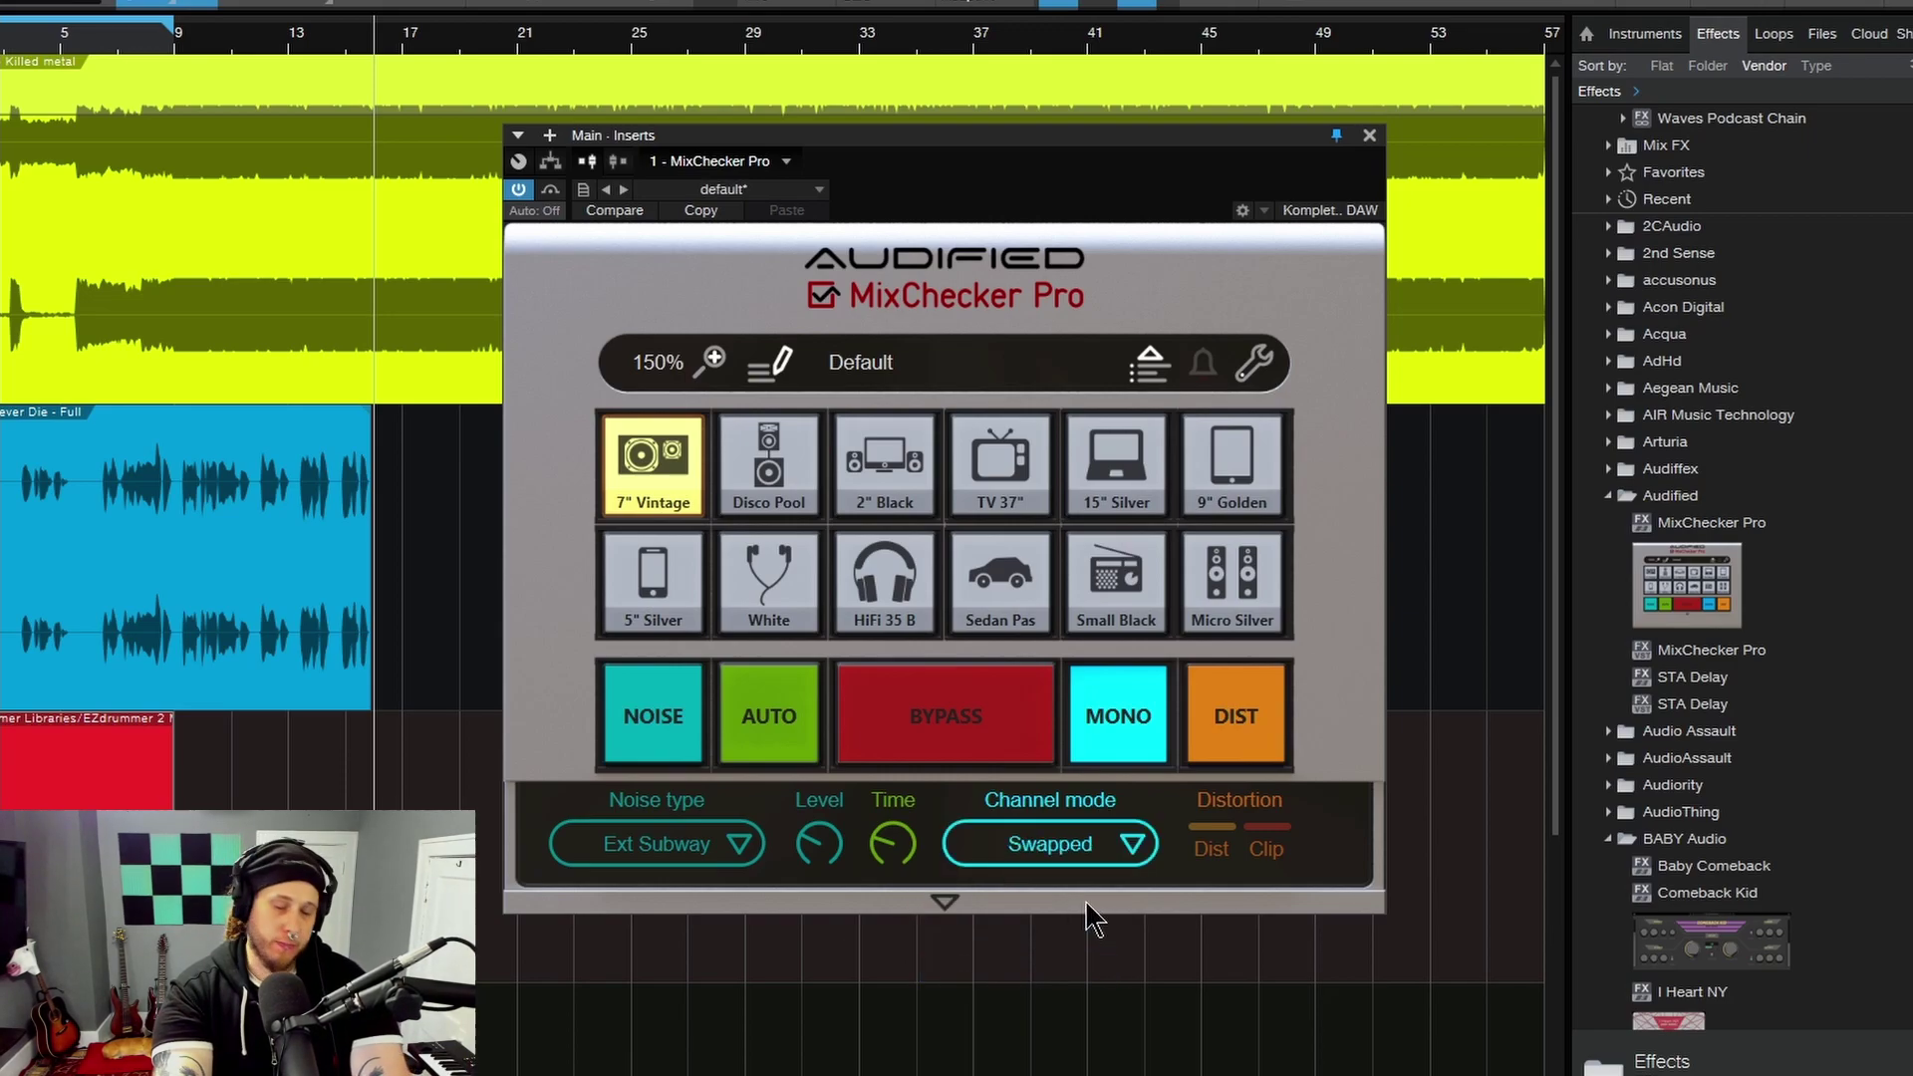
{"action": "left_click", "coordinate": [1118, 710]}
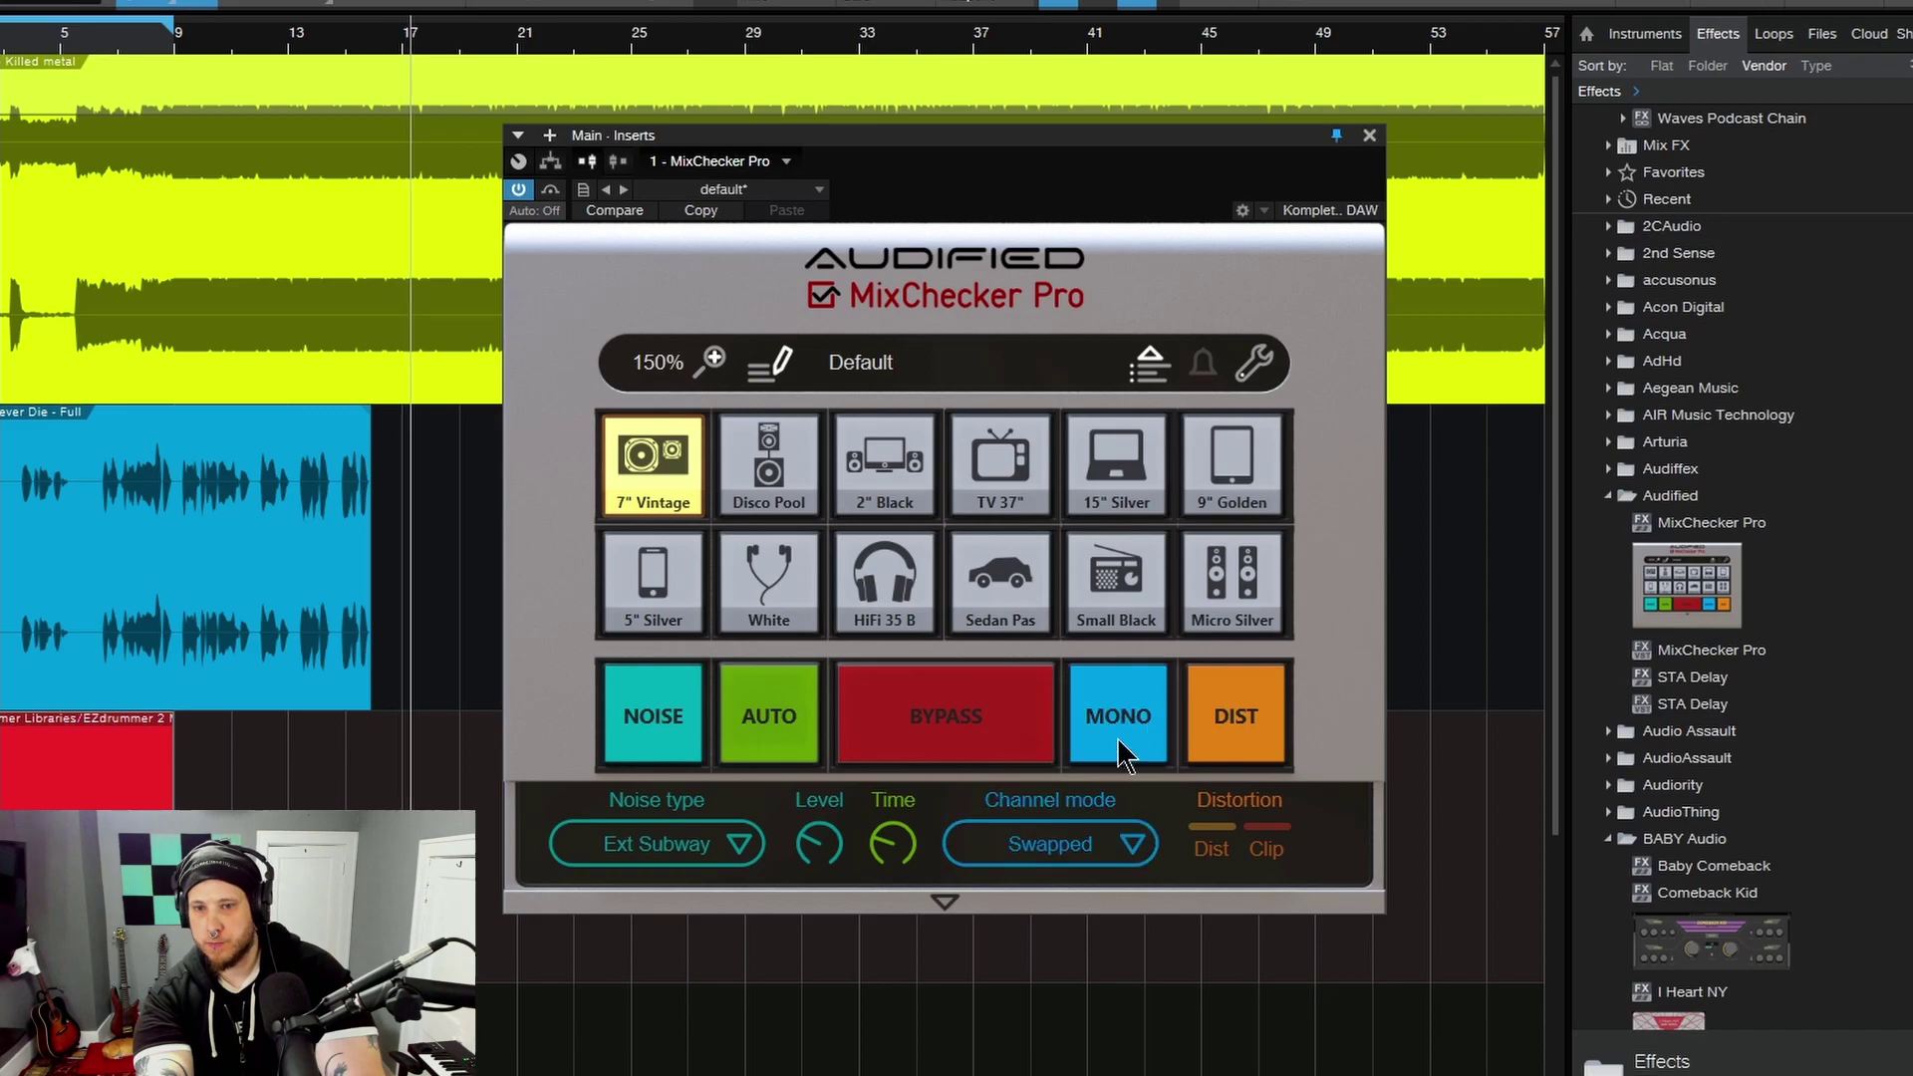
{"action": "left_click", "coordinate": [1126, 754]}
Change the channel mode to Mono from L, and toggle mono off and back on during playback
{"action": "left_click", "coordinate": [1121, 847]}
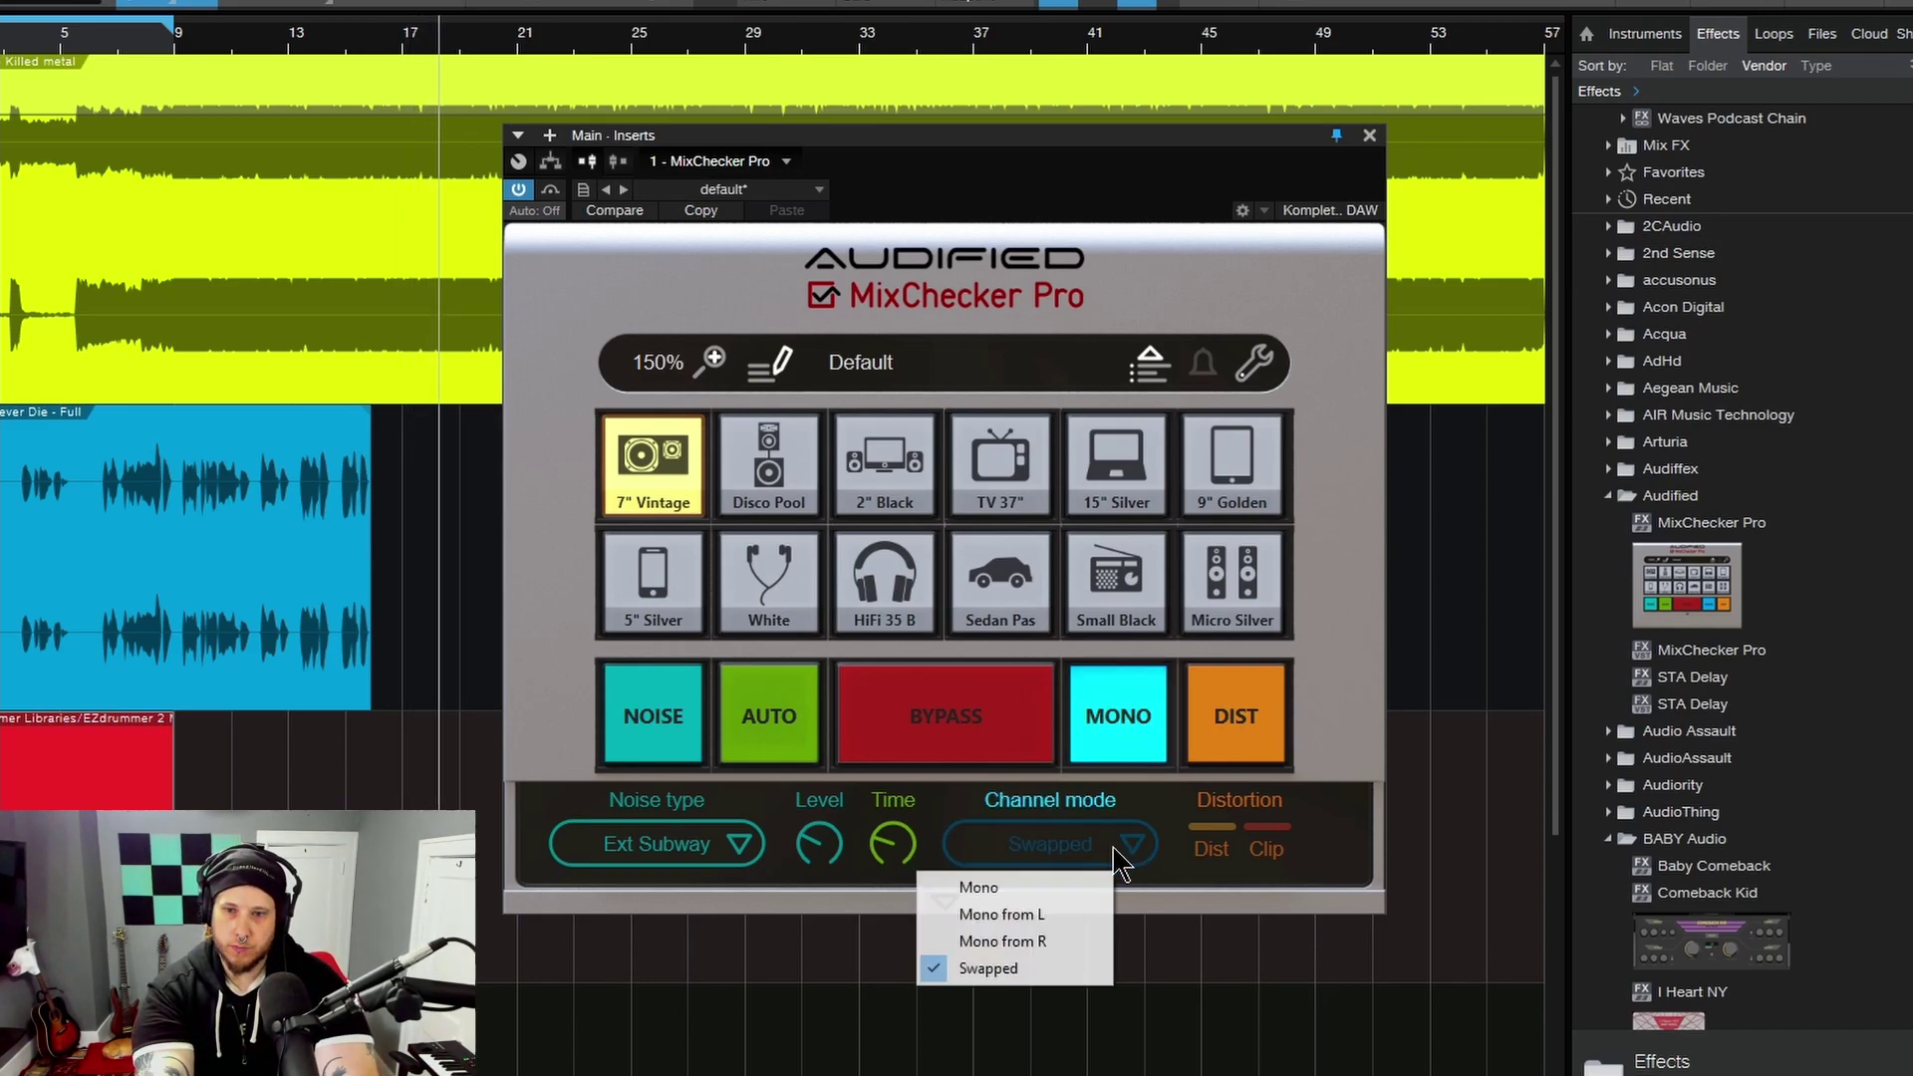
{"action": "left_click", "coordinate": [1041, 912]}
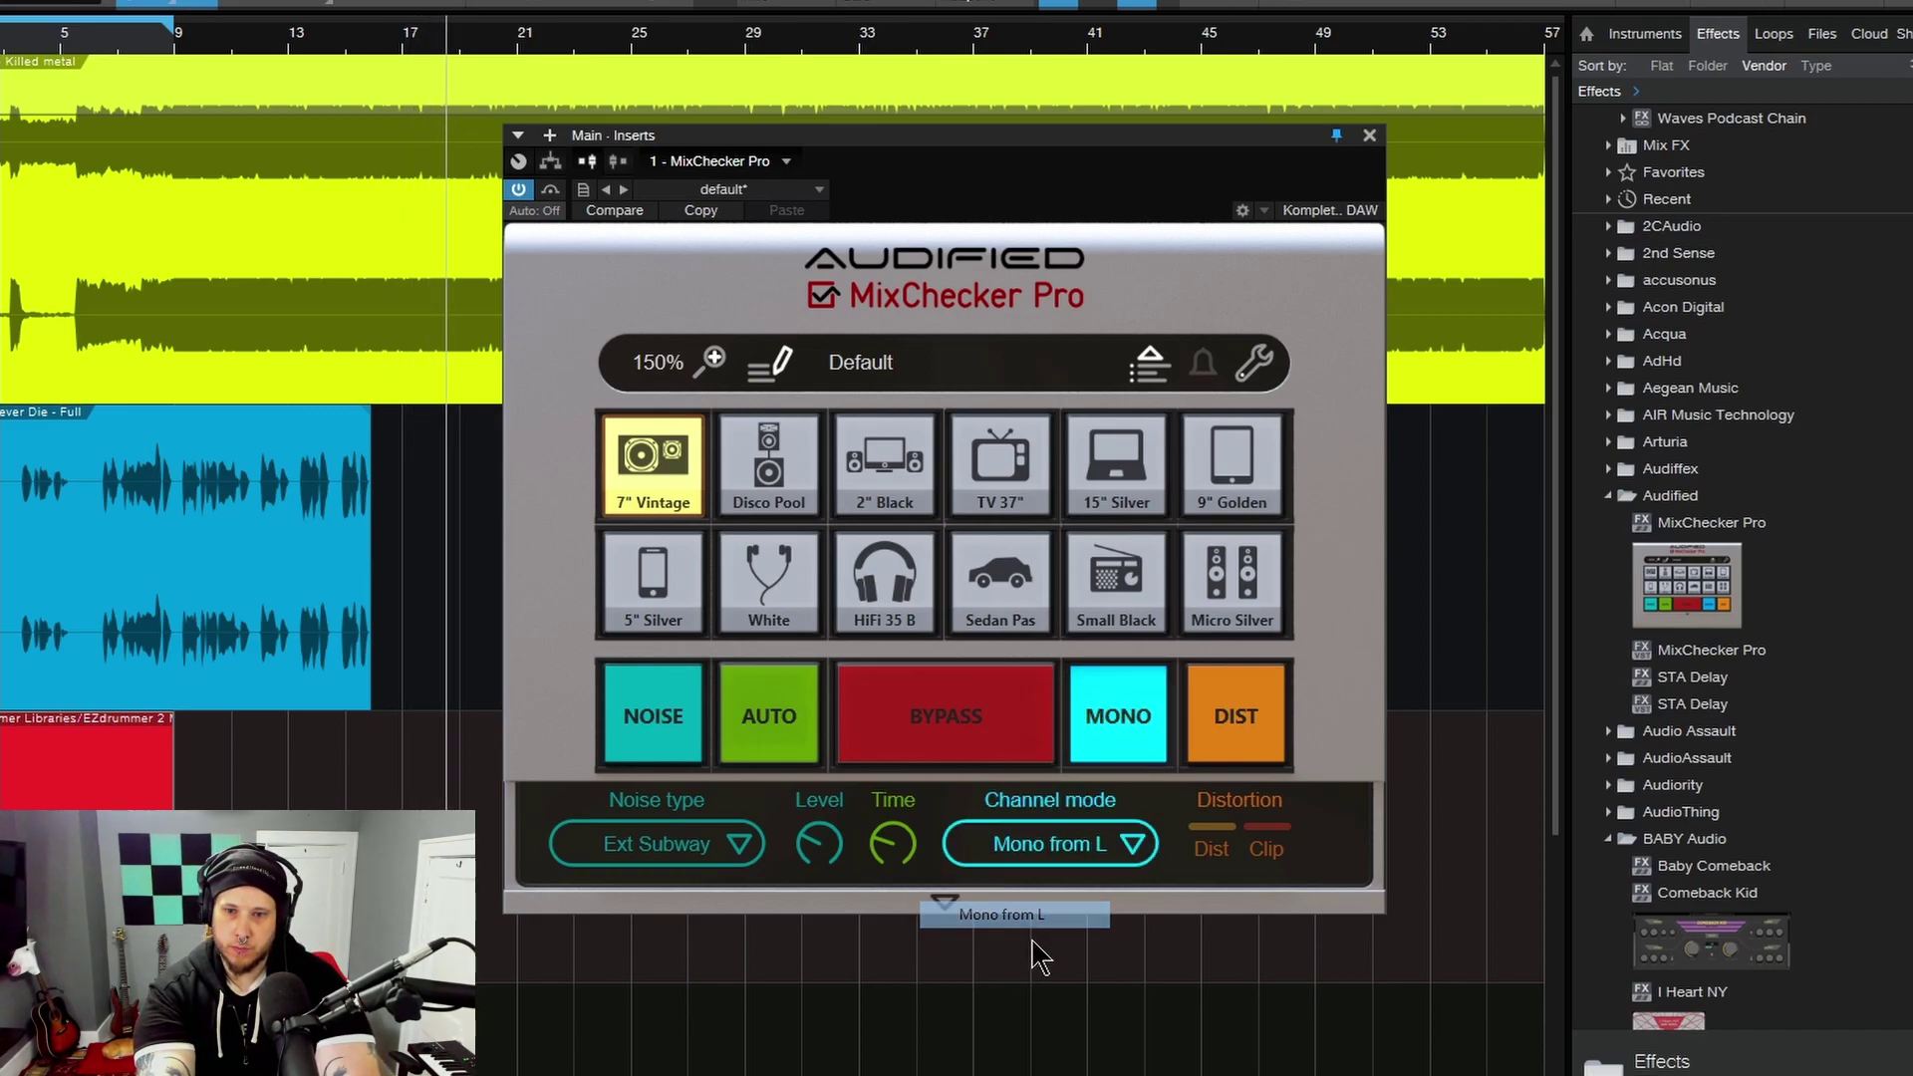
{"action": "left_click", "coordinate": [1112, 727]}
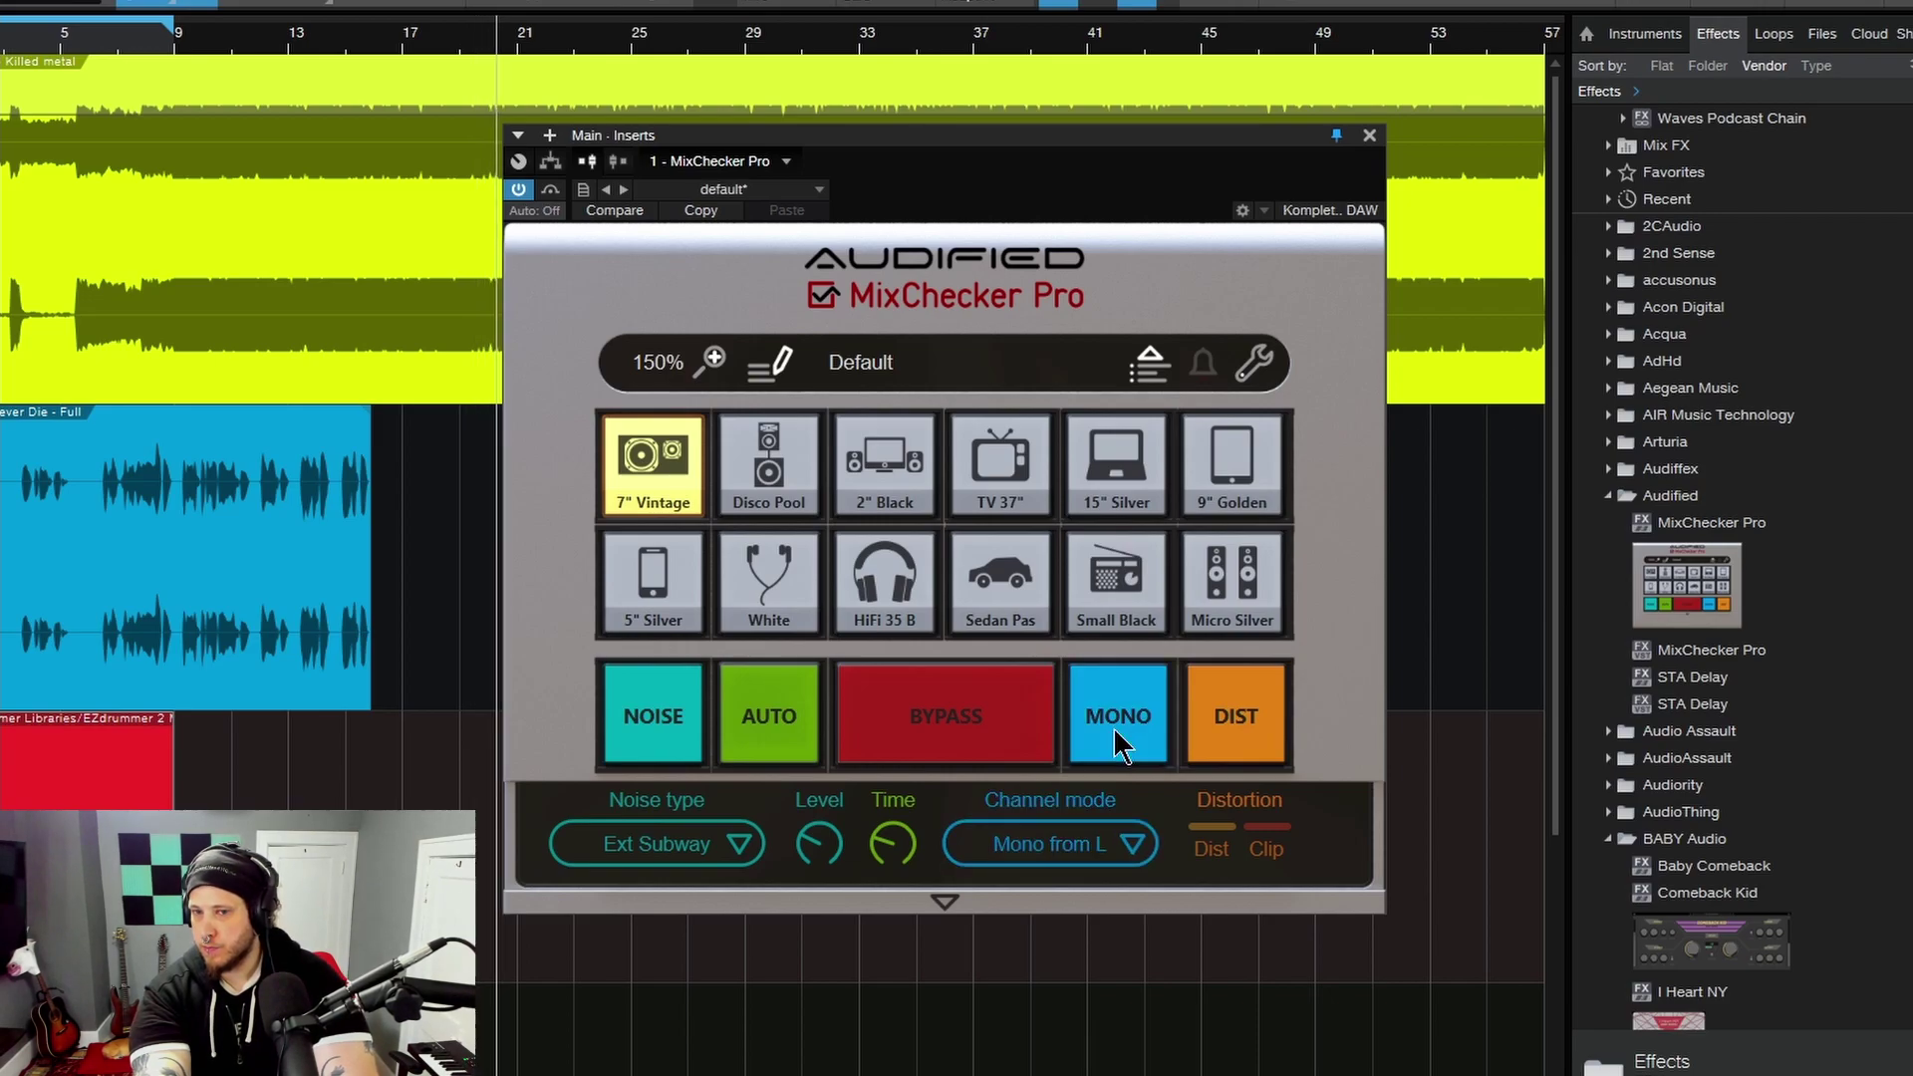
{"action": "left_click", "coordinate": [1133, 717]}
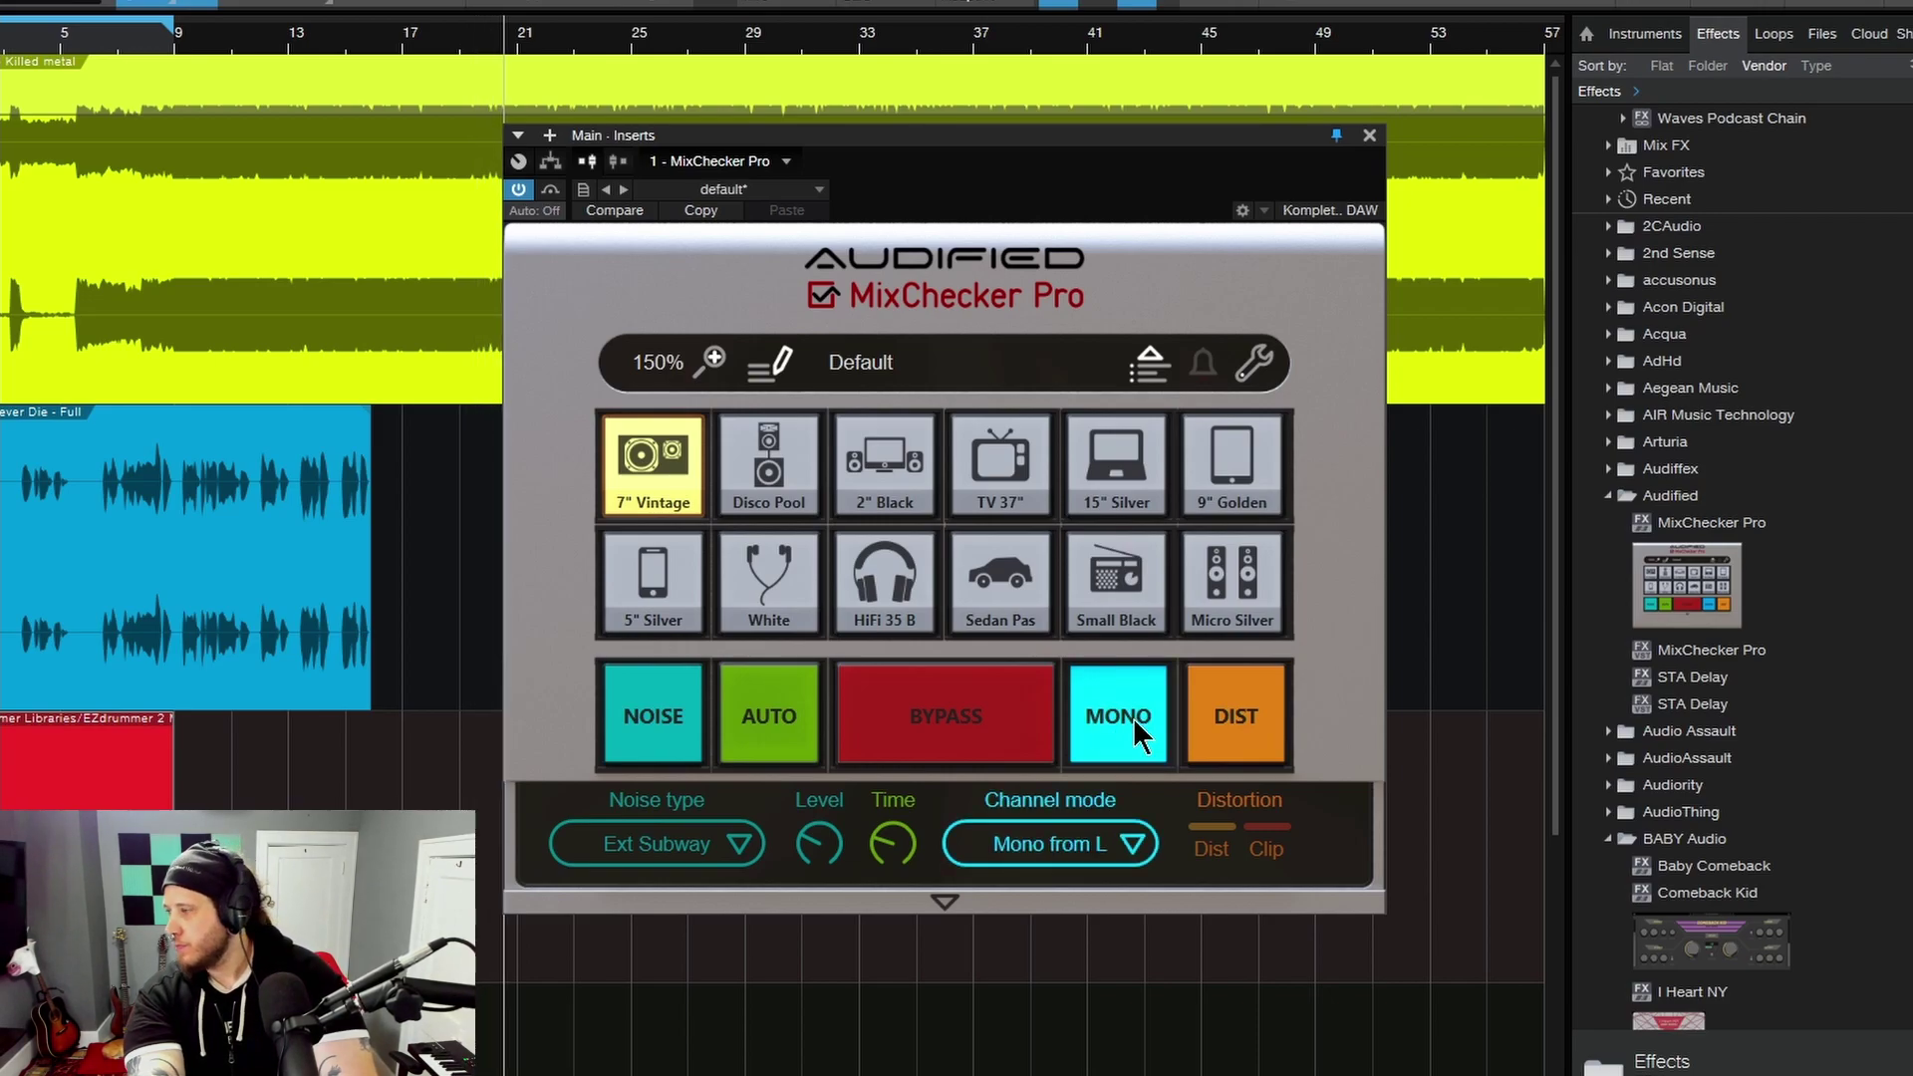
Enable the distortion simulation and select the 15" Silver laptop simulation
{"action": "left_click", "coordinate": [1247, 693]}
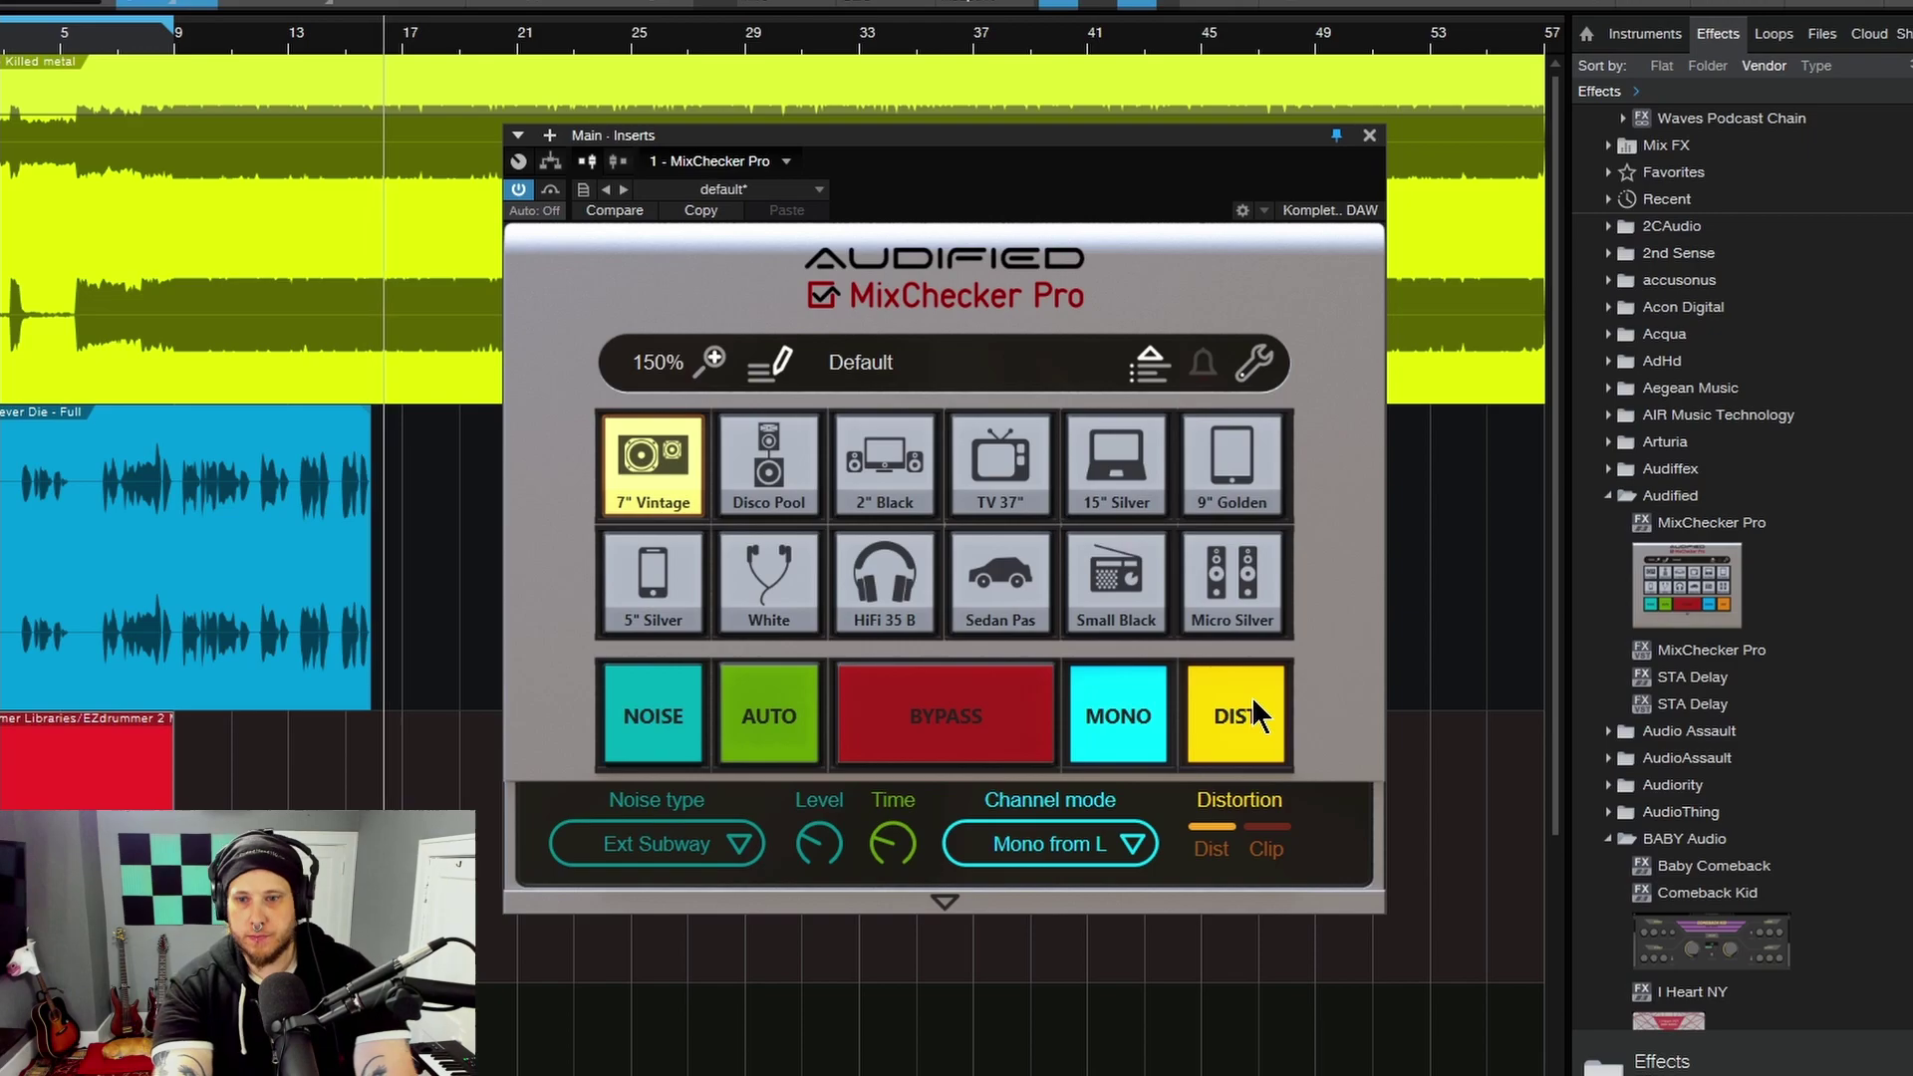
{"action": "left_click", "coordinate": [1102, 450]}
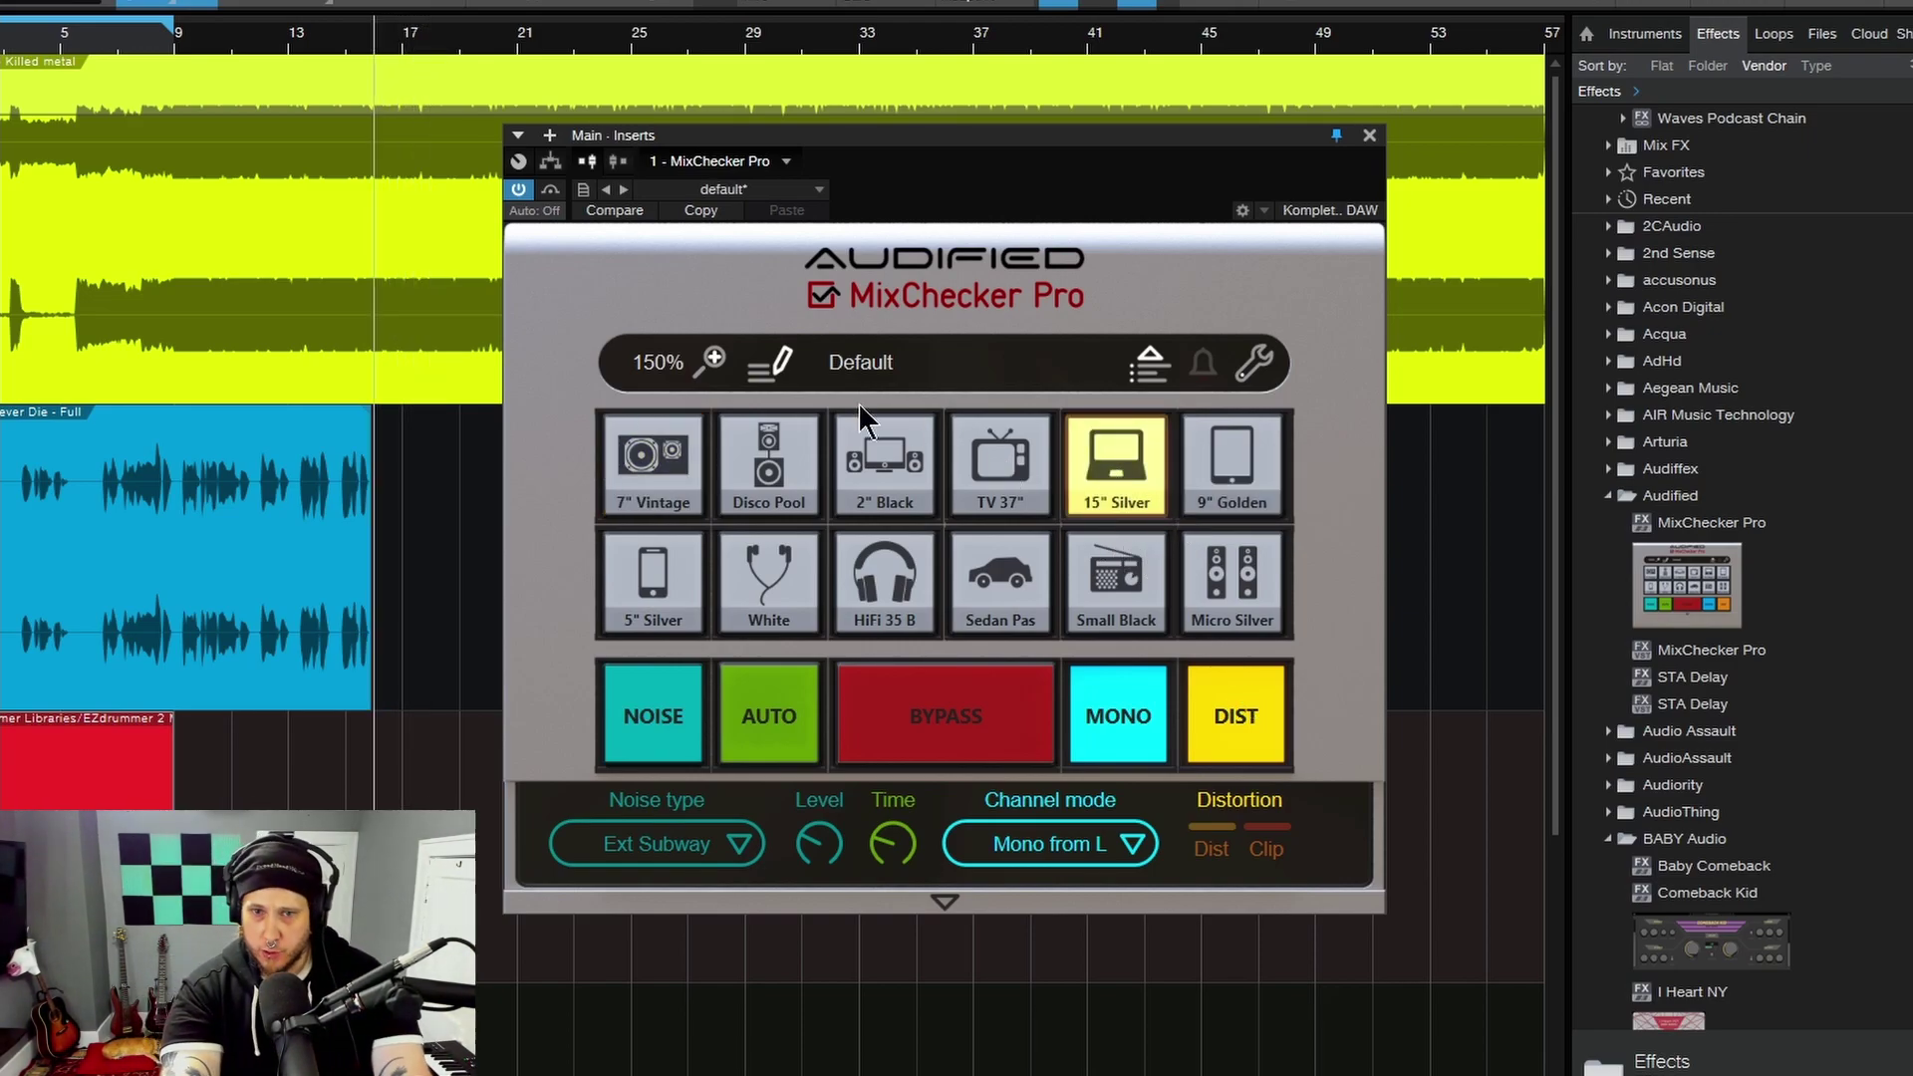
View the calibration level setting and close it, and open the button set editor for the 15" Silver simulation
{"action": "left_click", "coordinate": [1252, 365]}
{"action": "left_click", "coordinate": [1289, 432]}
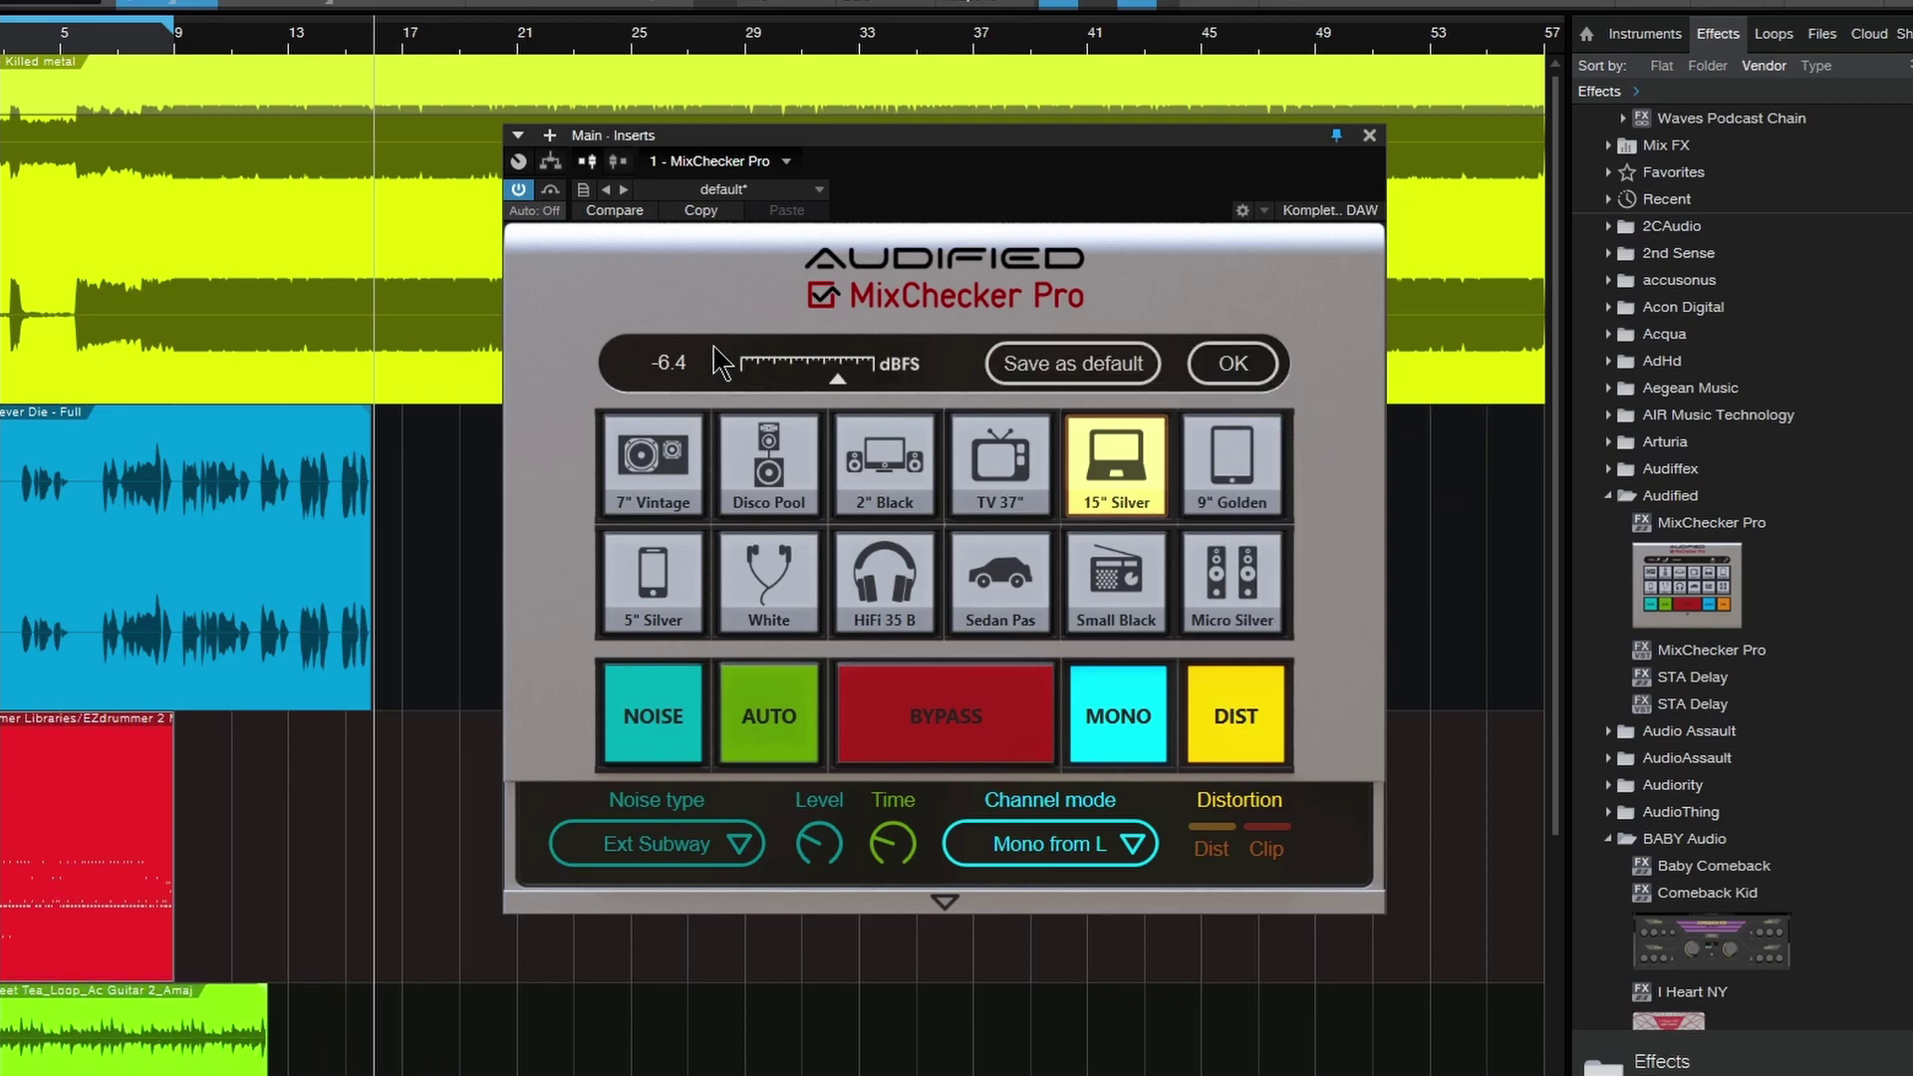
{"action": "left_click", "coordinate": [1233, 362]}
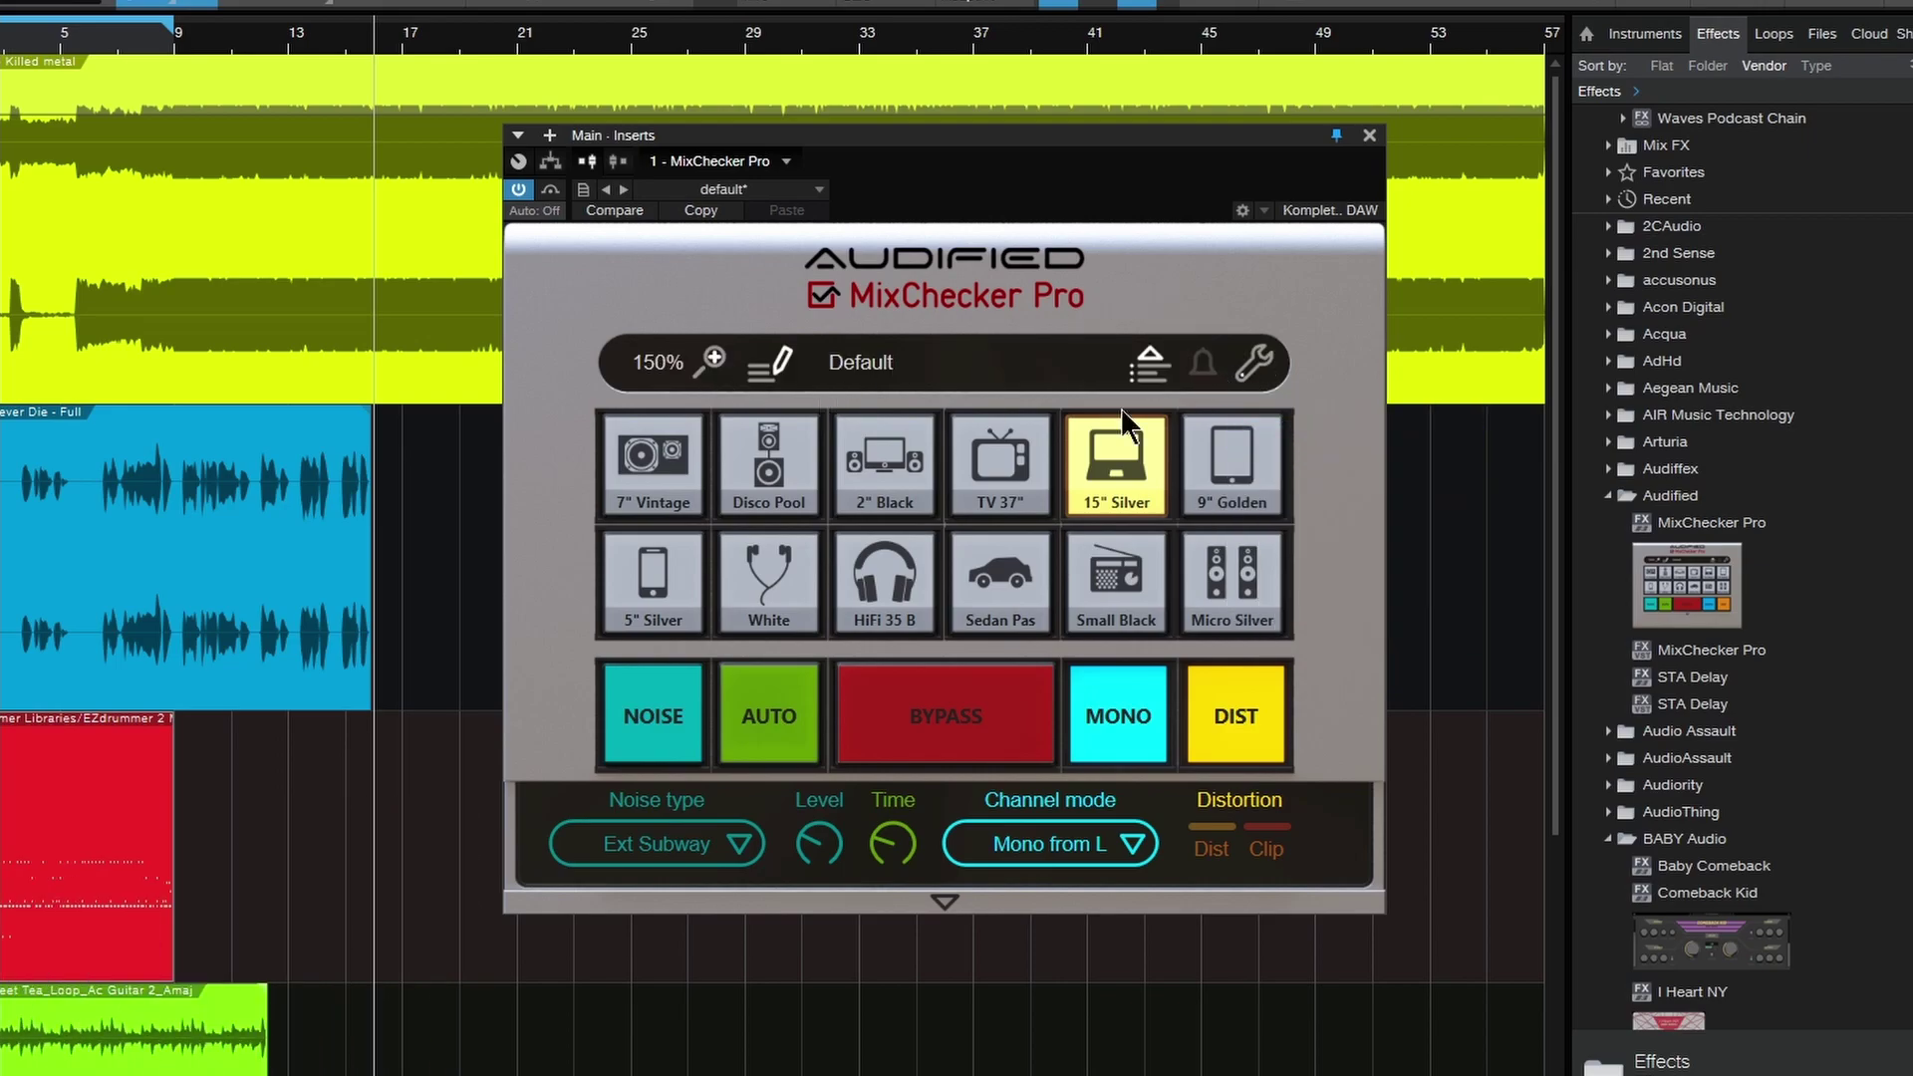
{"action": "left_click", "coordinate": [765, 379]}
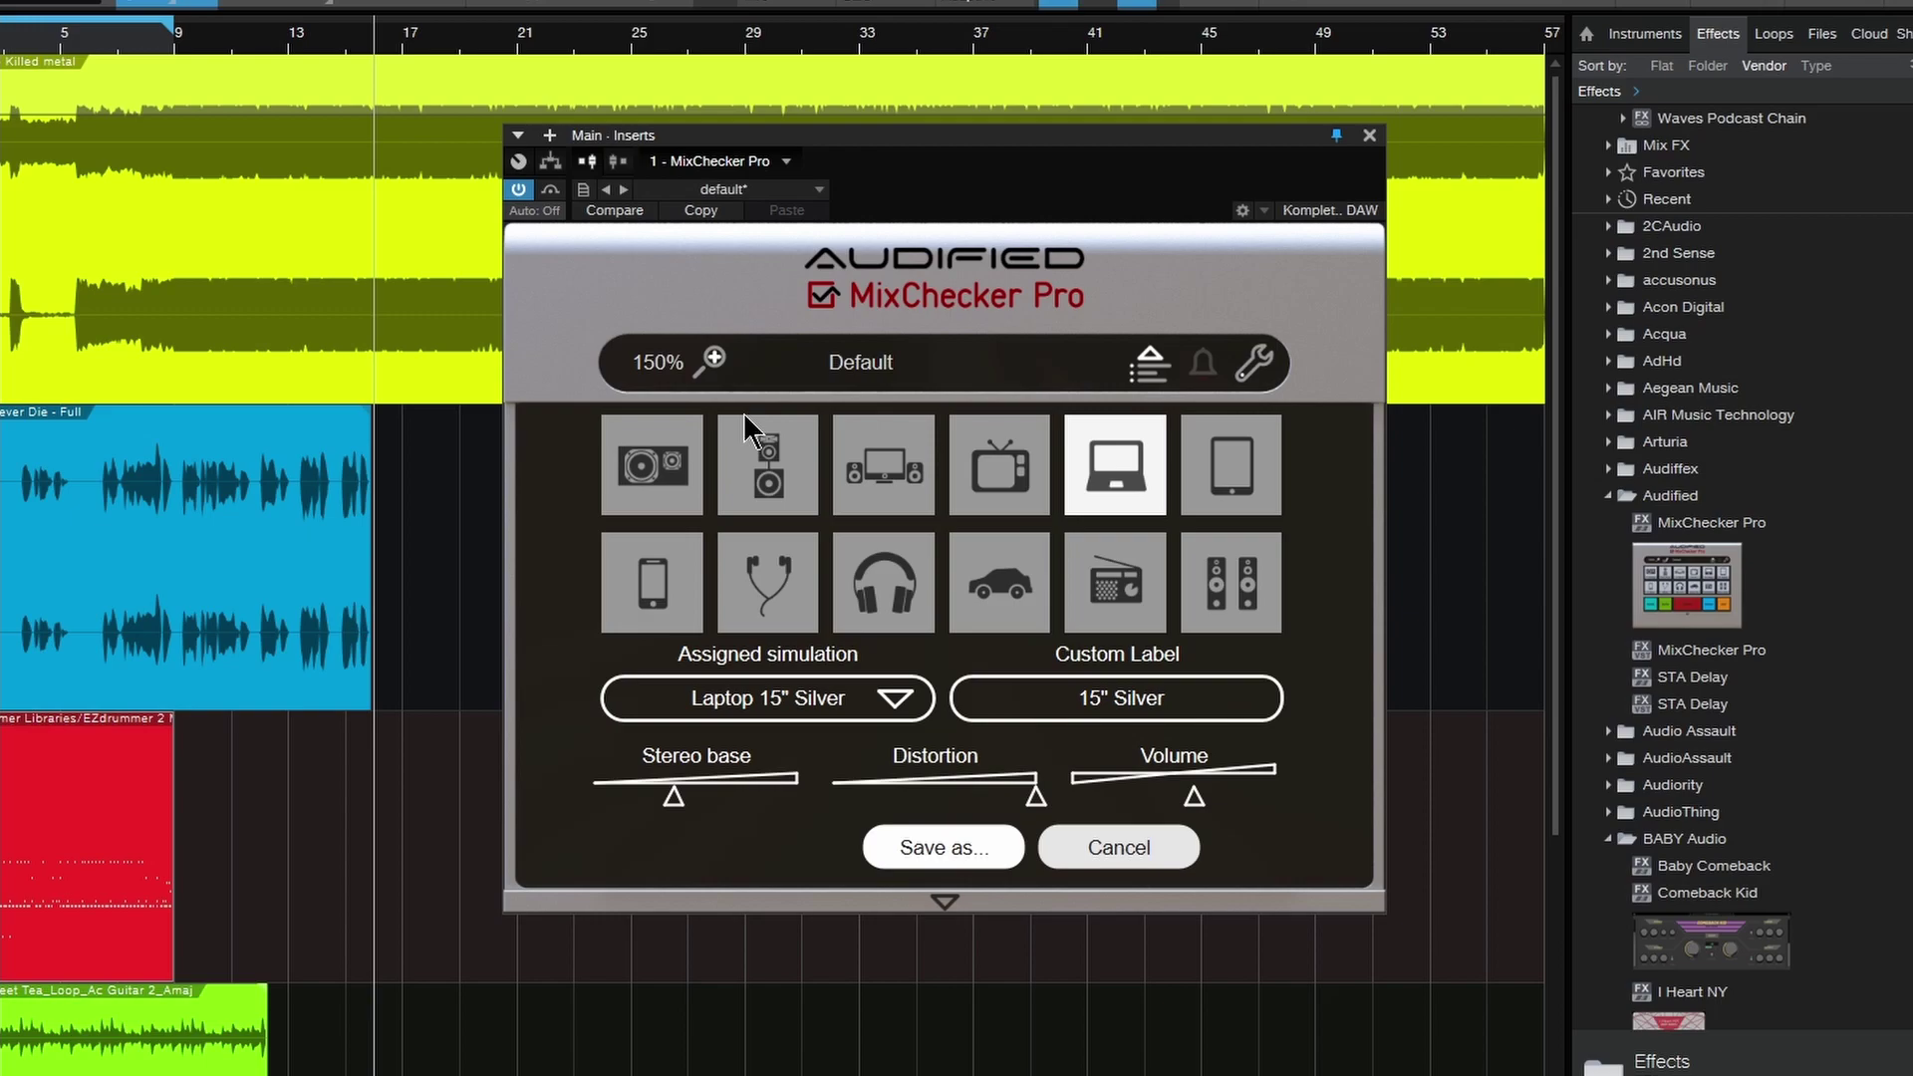
Check the distortion setting of the Desktop 2" Black simulation in the button set editor, and cancel the editing
{"action": "left_click", "coordinate": [986, 468]}
{"action": "left_click", "coordinate": [884, 465]}
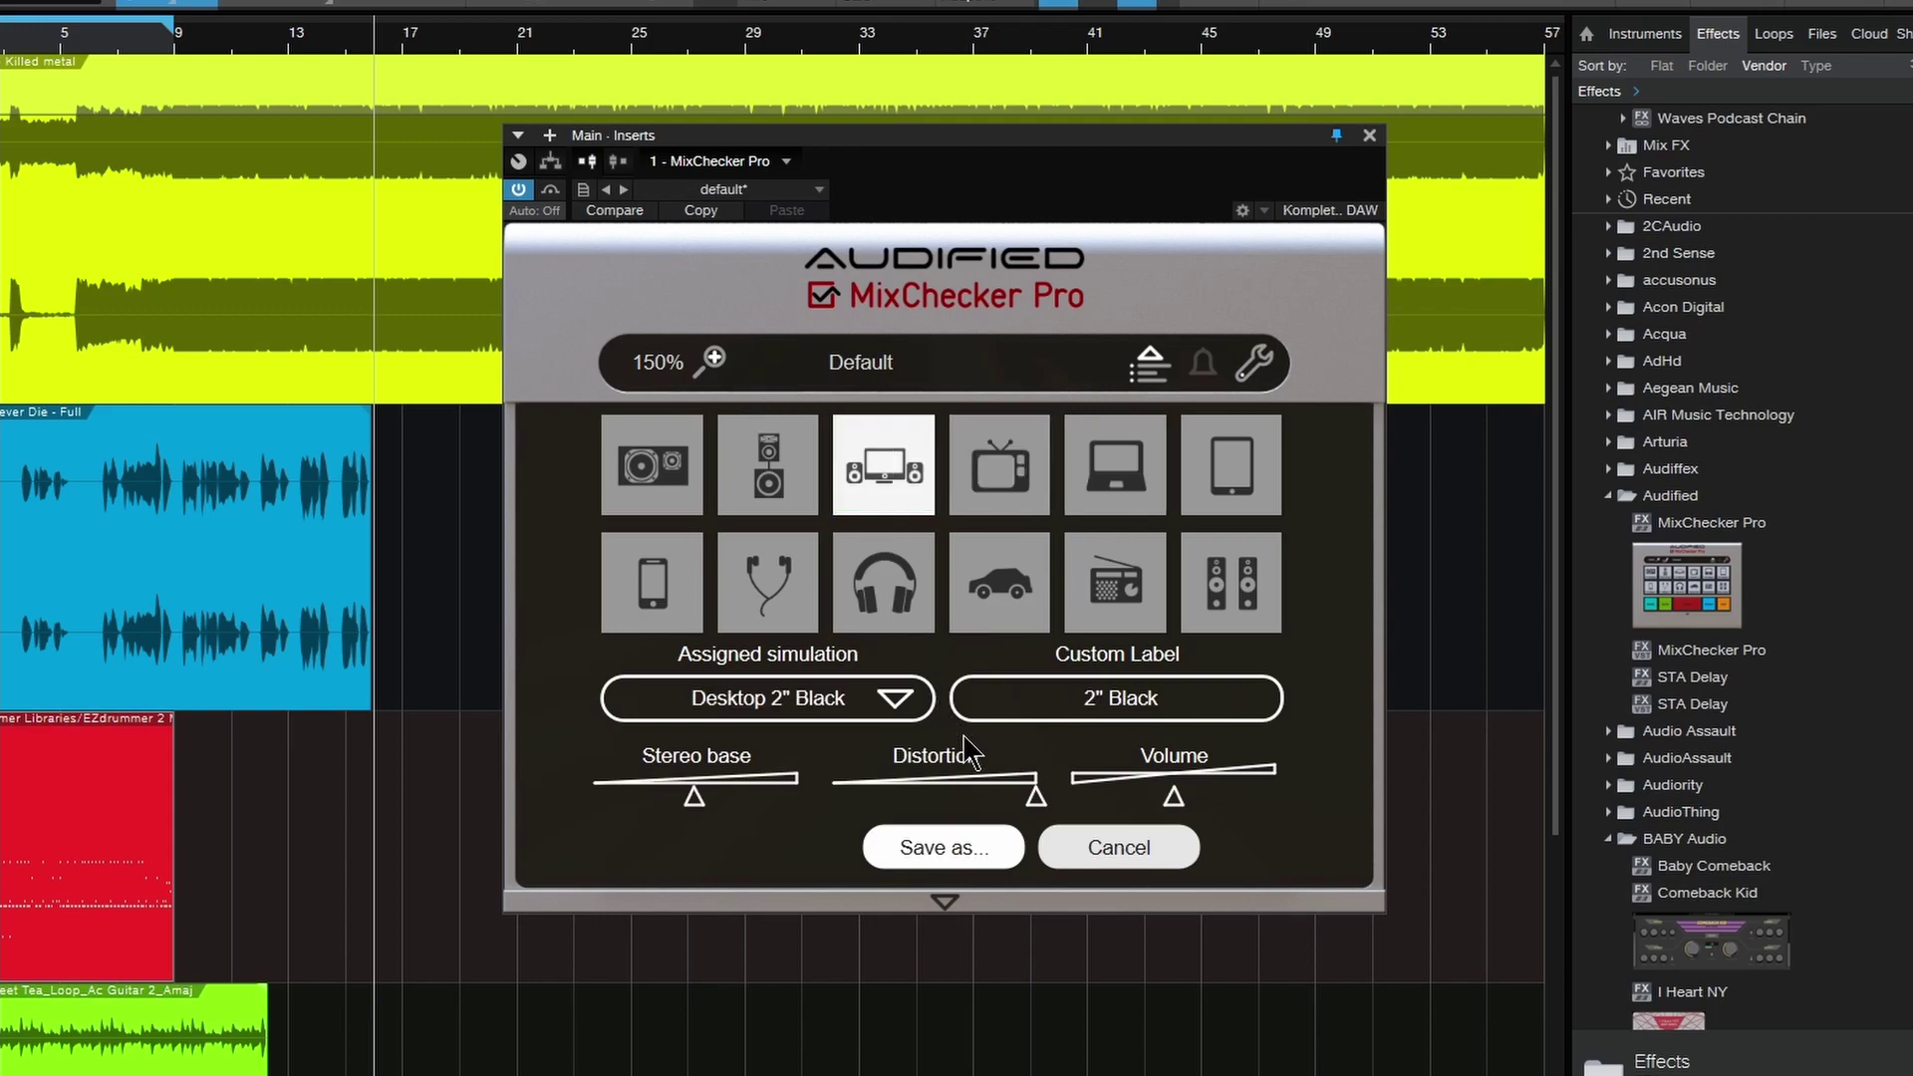
{"action": "mouse_move", "coordinate": [1016, 797]}
{"action": "left_mouse_down"}
{"action": "mouse_move", "coordinate": [965, 802]}
{"action": "mouse_move", "coordinate": [1040, 812]}
{"action": "left_mouse_up"}
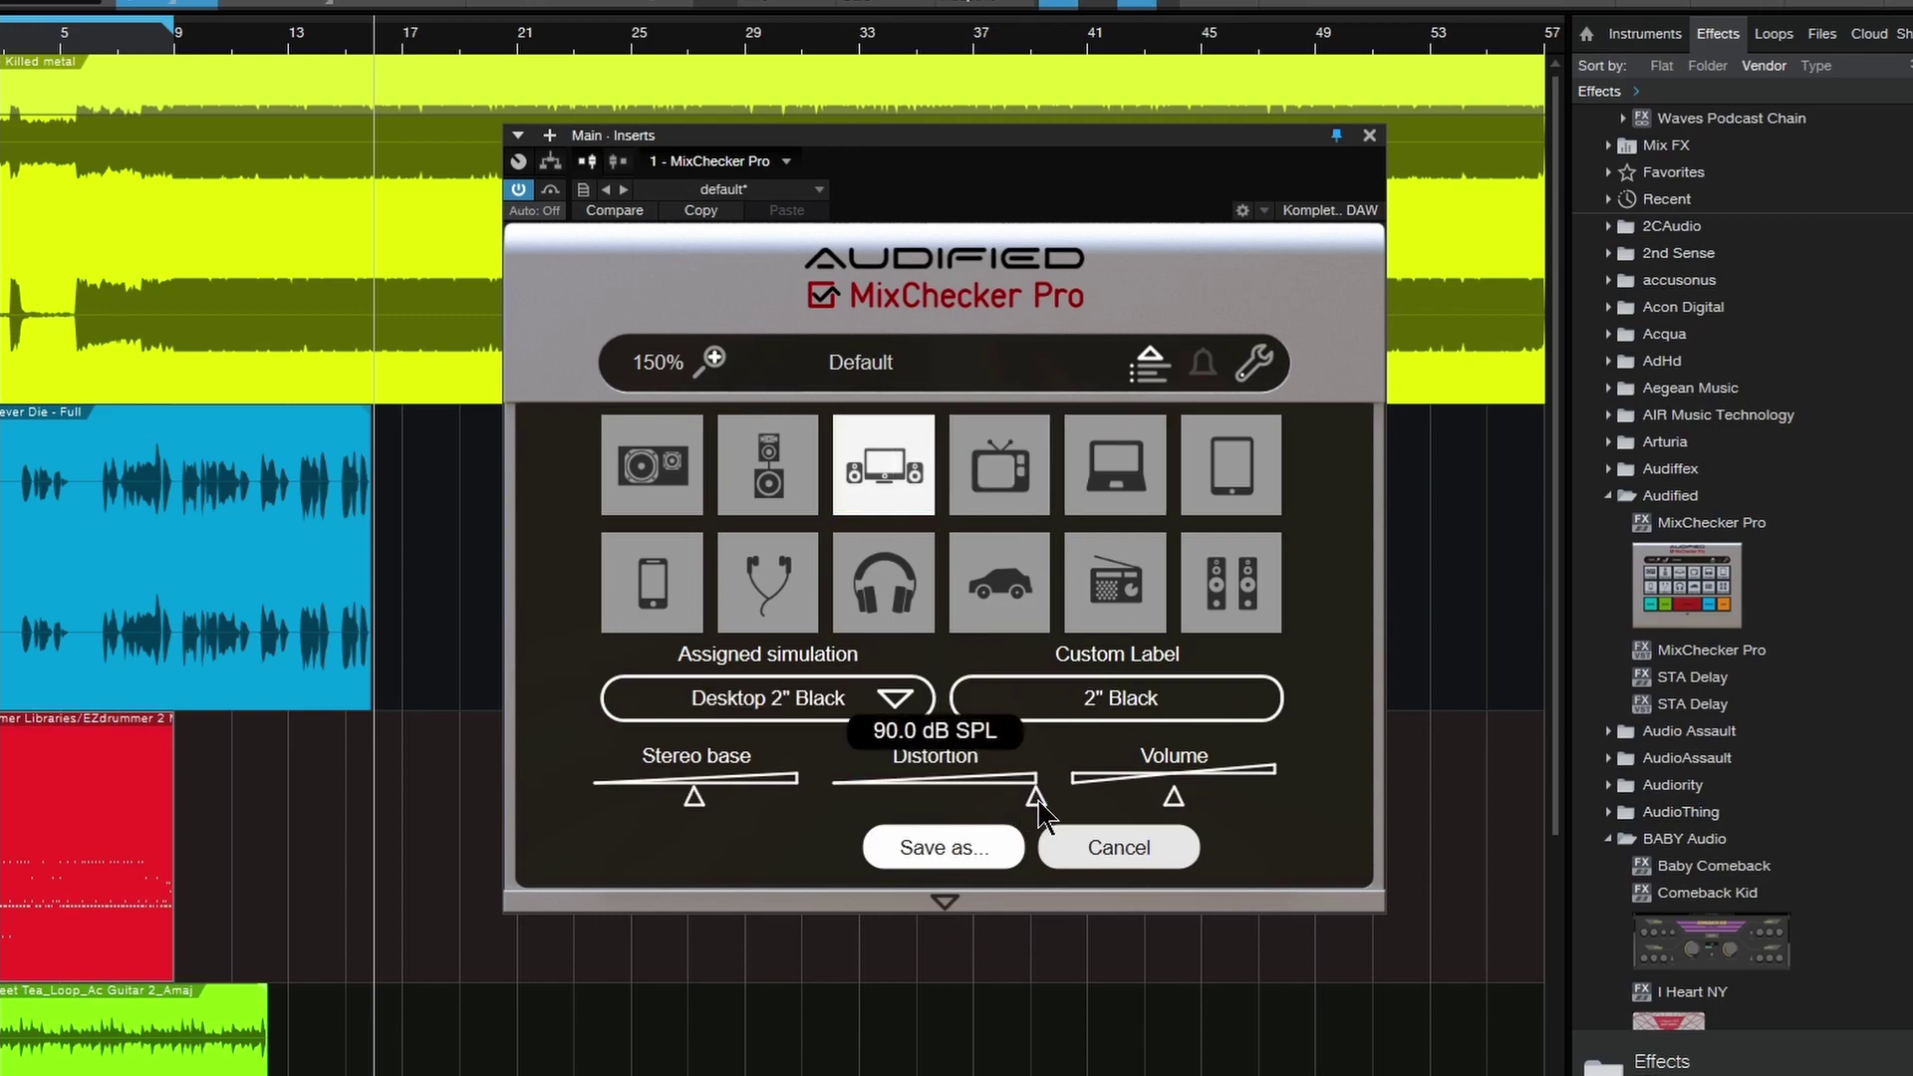
{"action": "left_click", "coordinate": [1135, 845]}
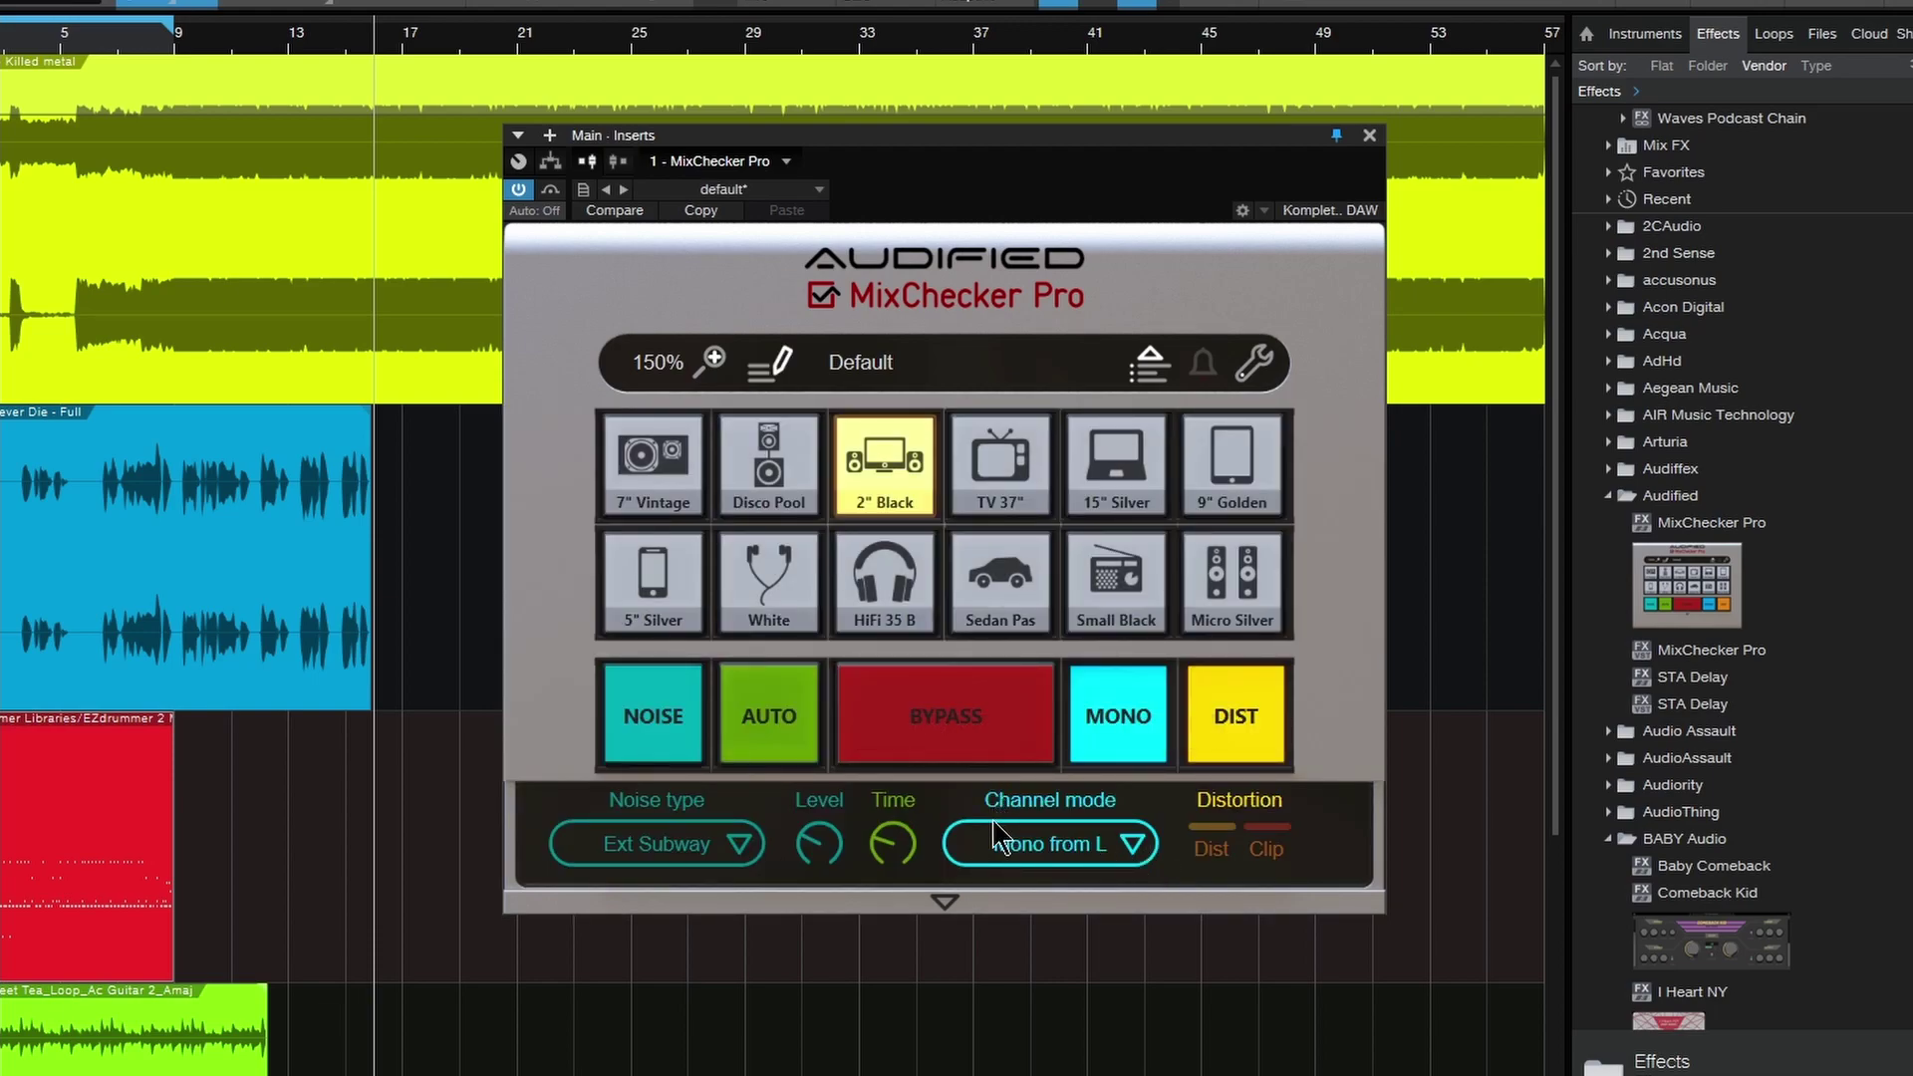
Collapse the noise, time, channel mode and distortion settings section, reopen it, and collapse it again
{"action": "left_click", "coordinate": [949, 906]}
{"action": "left_click", "coordinate": [943, 797]}
{"action": "left_click", "coordinate": [945, 902]}
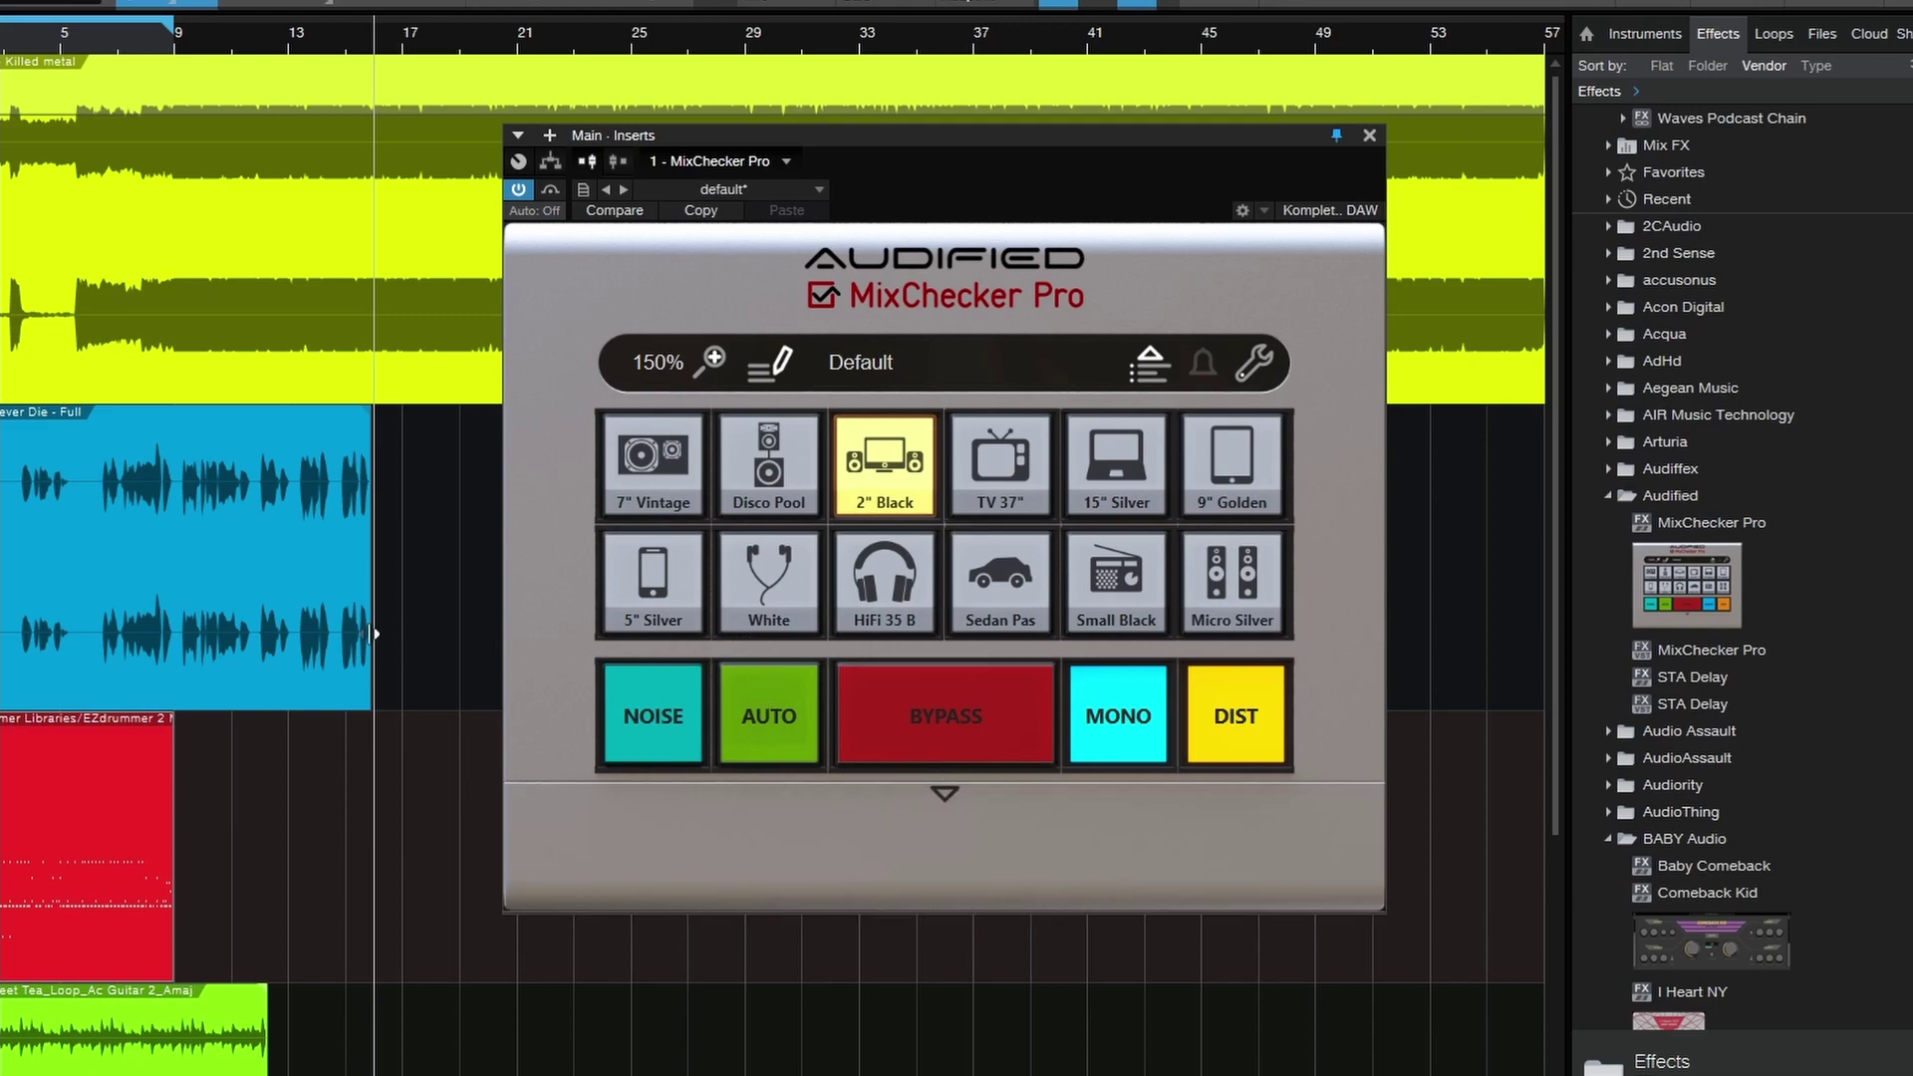
Bring up the bx_console AMEK 9099 inserted on the acoustic guitar track and arrange its window beside MixChecker Pro
{"action": "scroll", "coordinate": [444, 676], "scroll_direction": "down", "scroll_amount": 6}
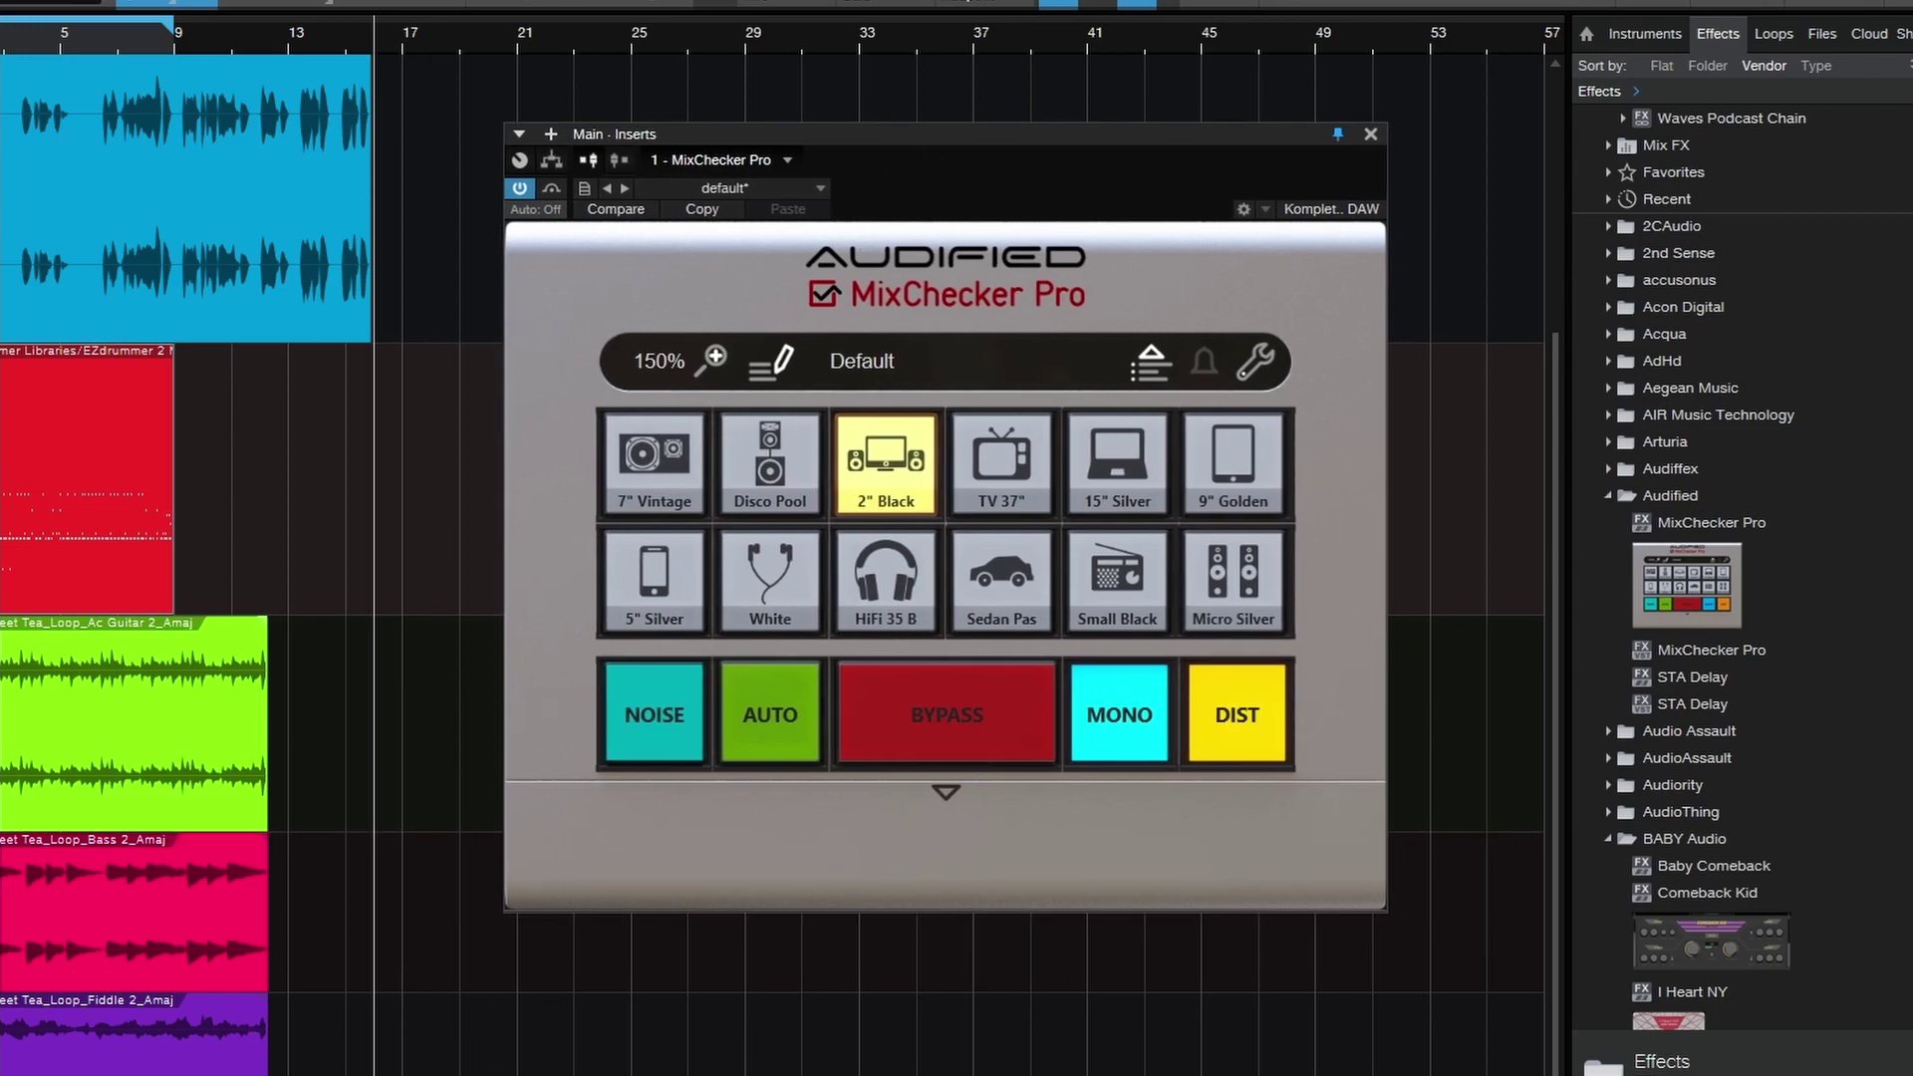
{"action": "scroll", "coordinate": [16, 630], "scroll_direction": "down", "scroll_amount": 1}
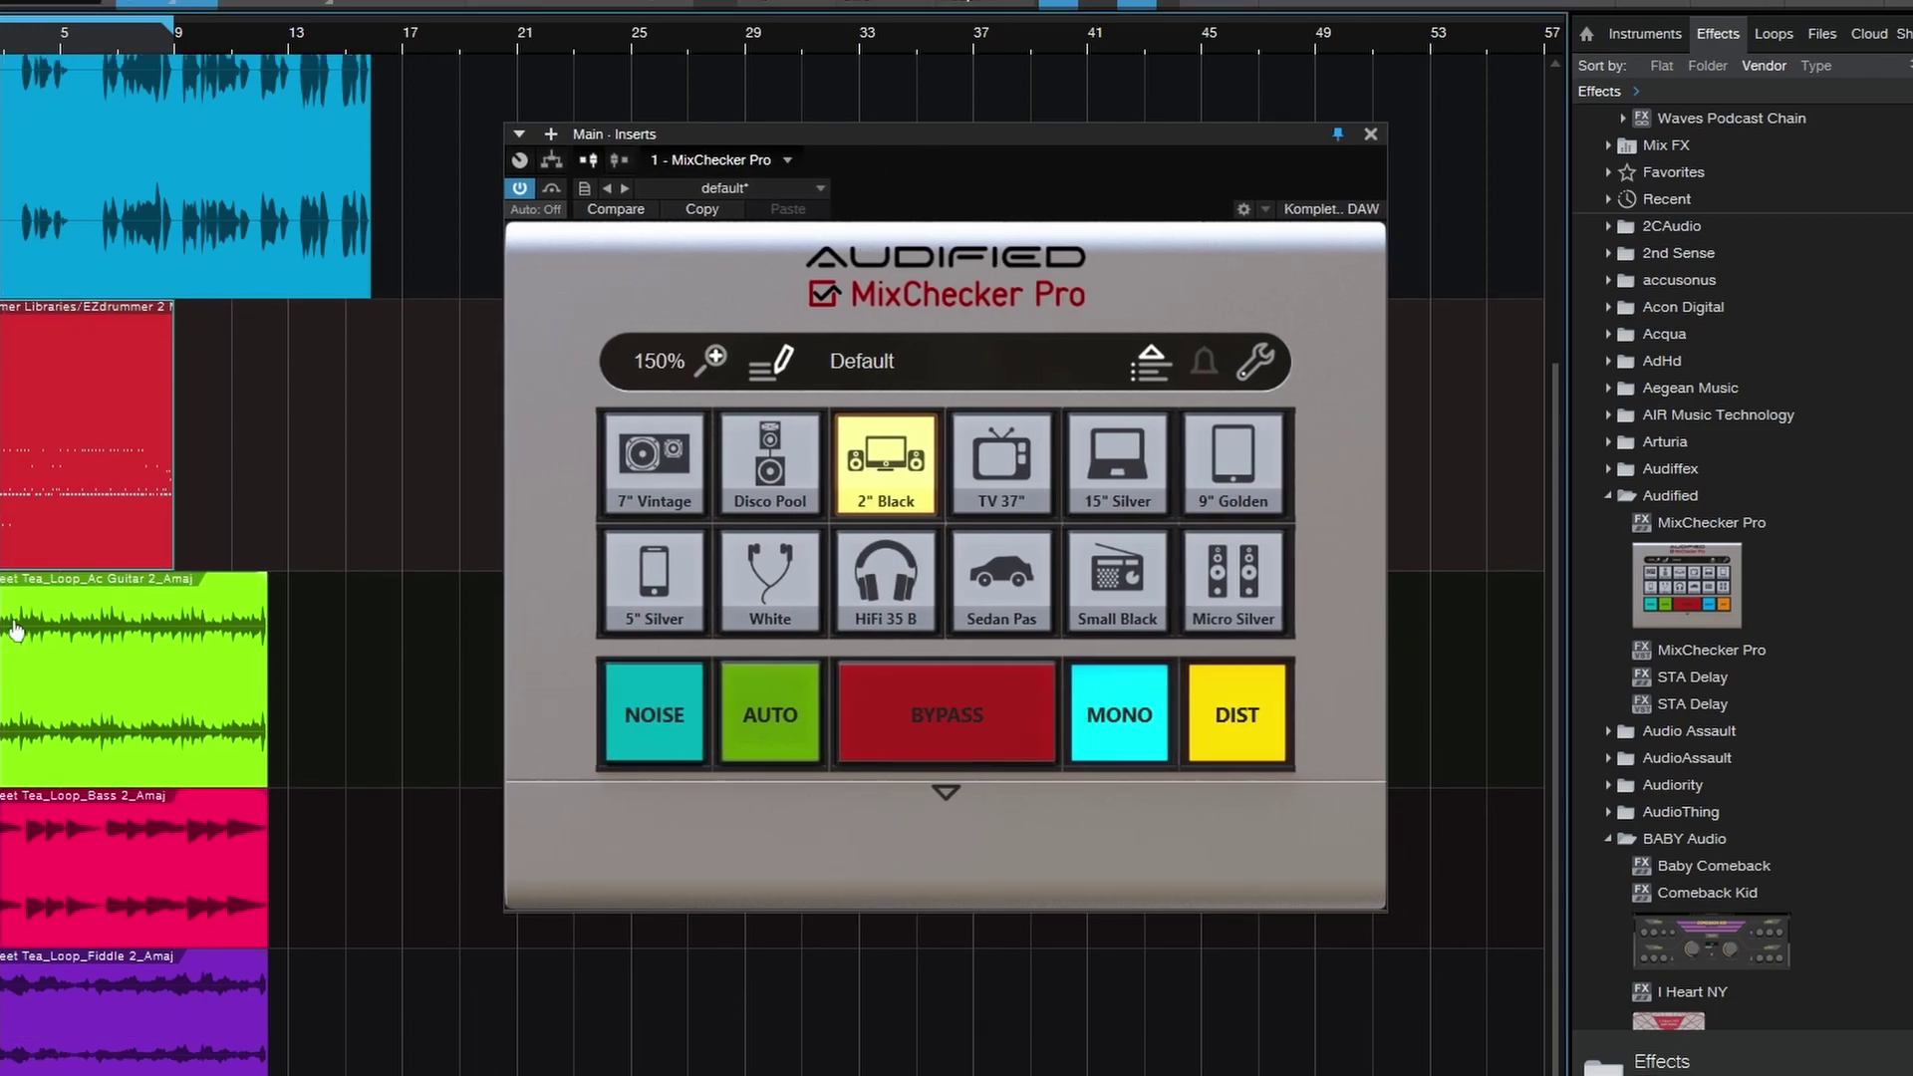
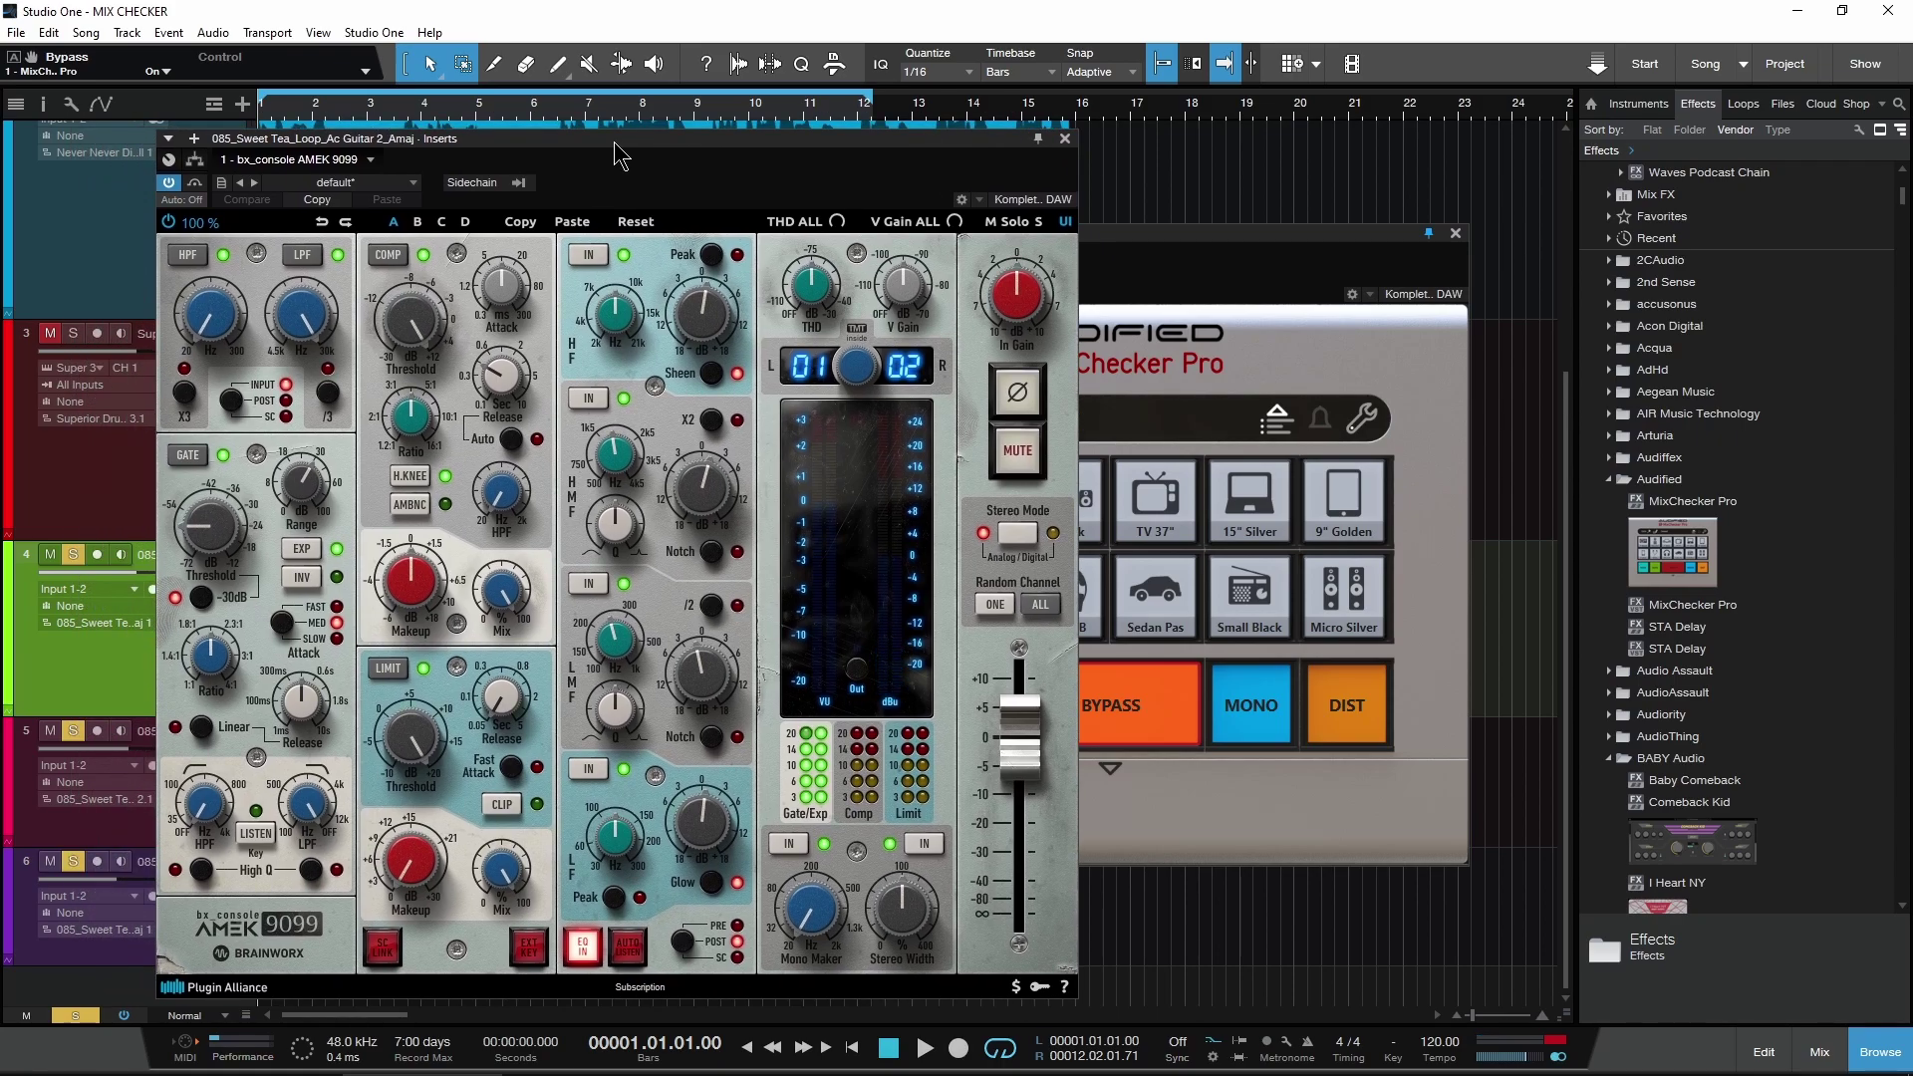
{"action": "left_click_drag", "start_coordinate": [595, 156], "coordinate": [709, 166]}
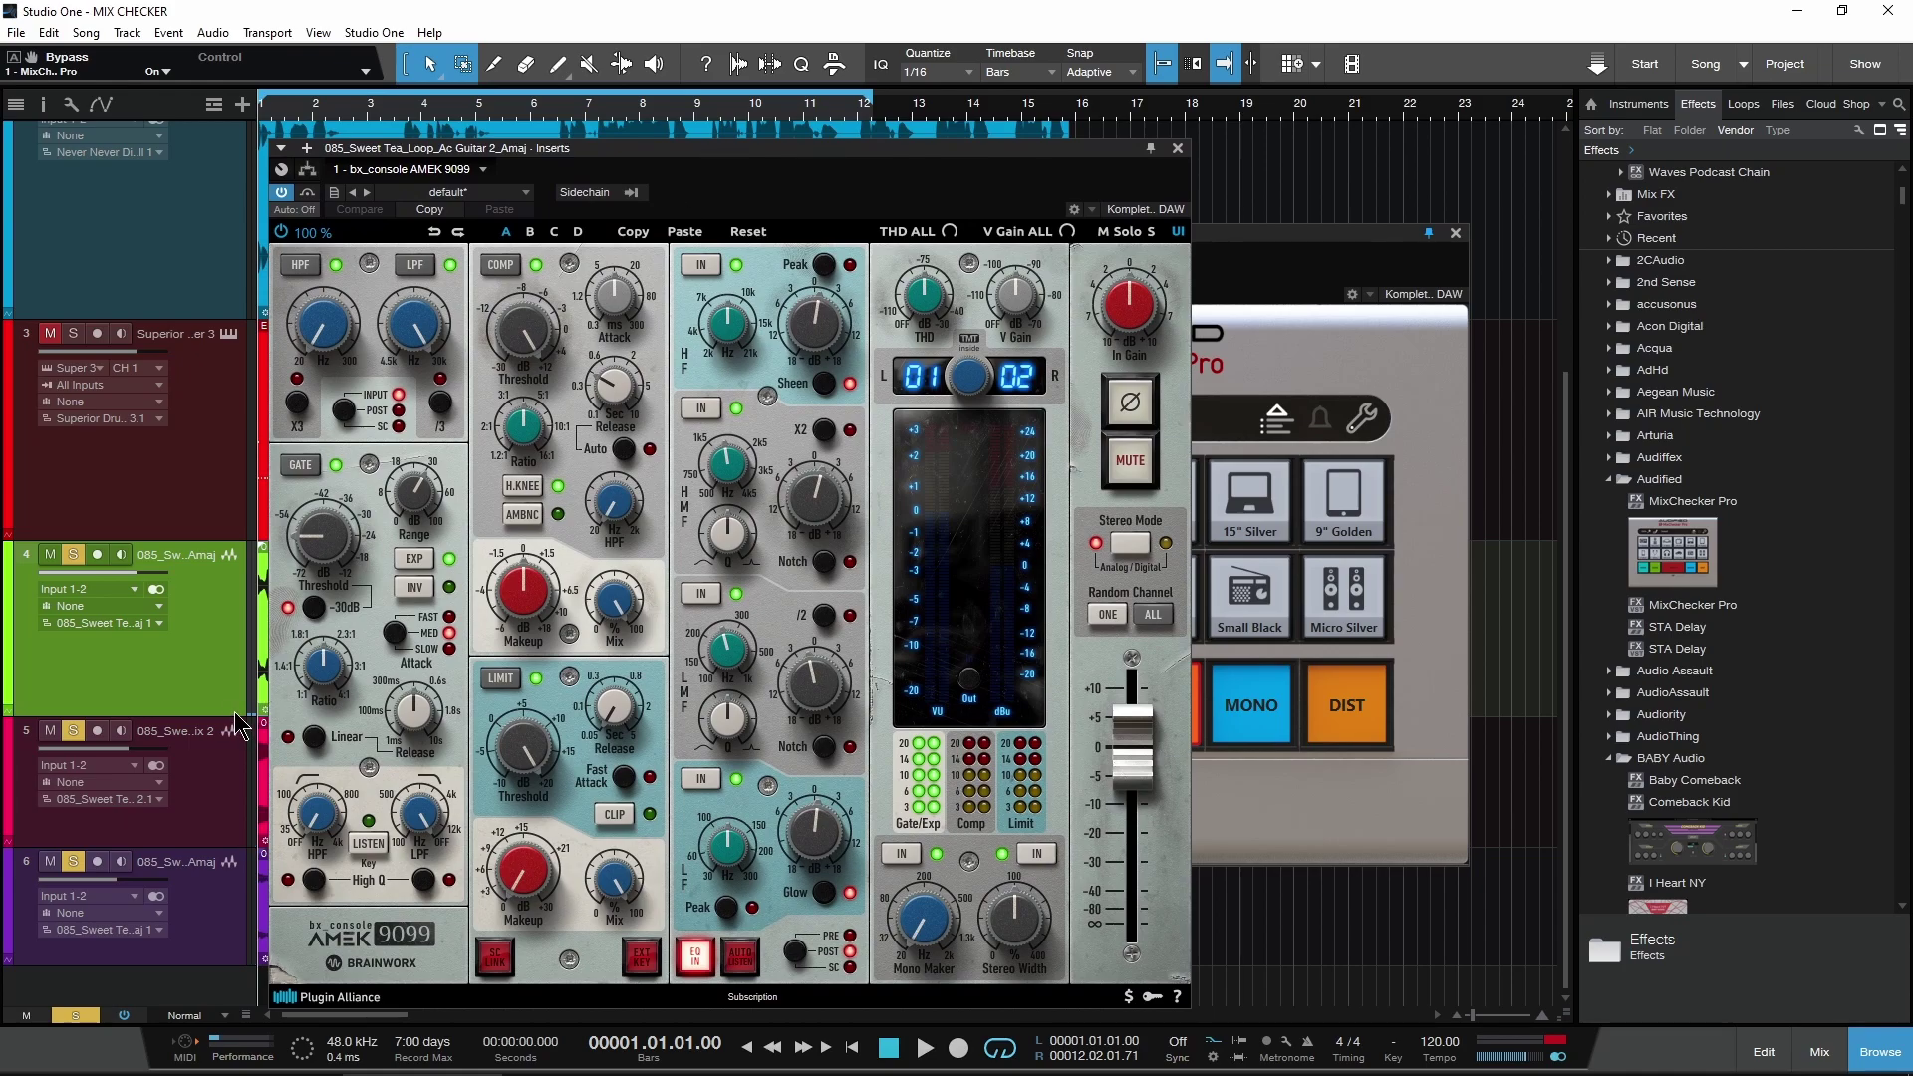
{"action": "left_click_drag", "start_coordinate": [875, 149], "coordinate": [805, 143]}
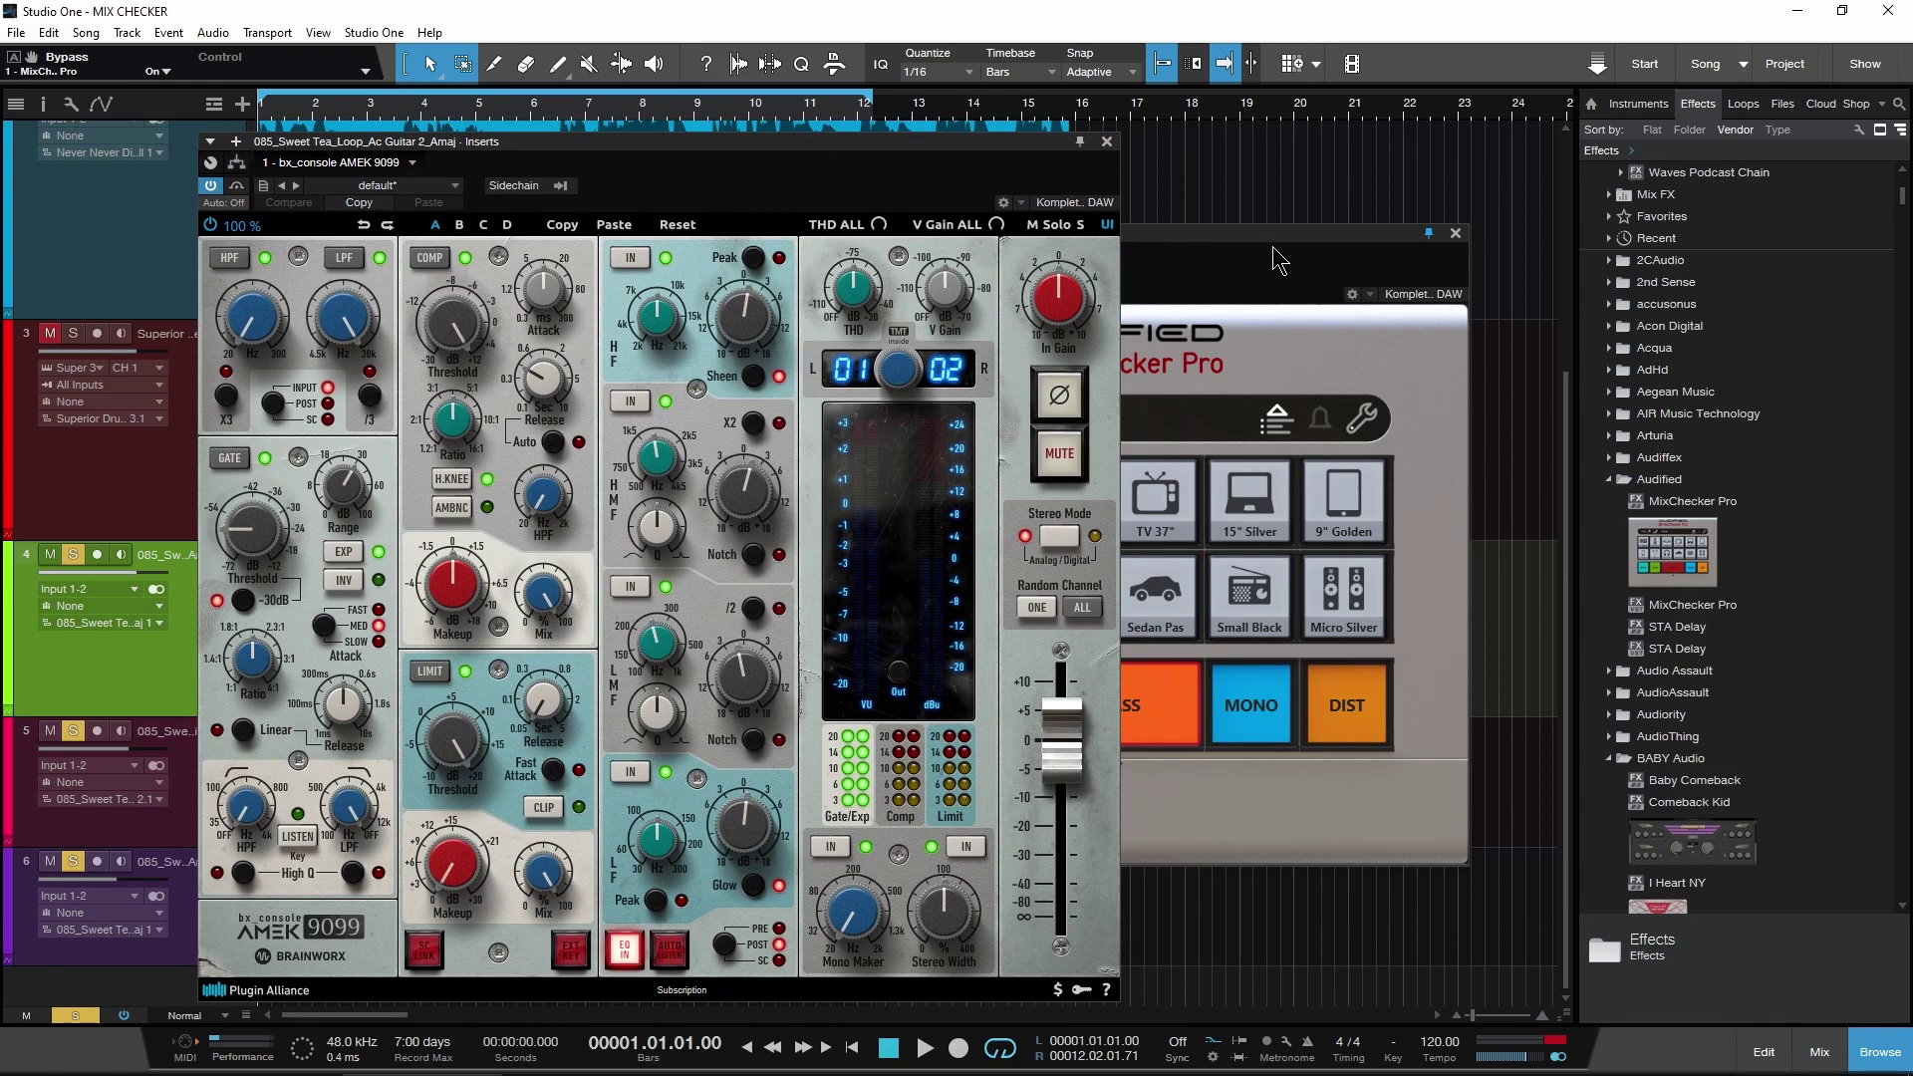
{"action": "left_click", "coordinate": [1236, 234]}
{"action": "left_click", "coordinate": [694, 158]}
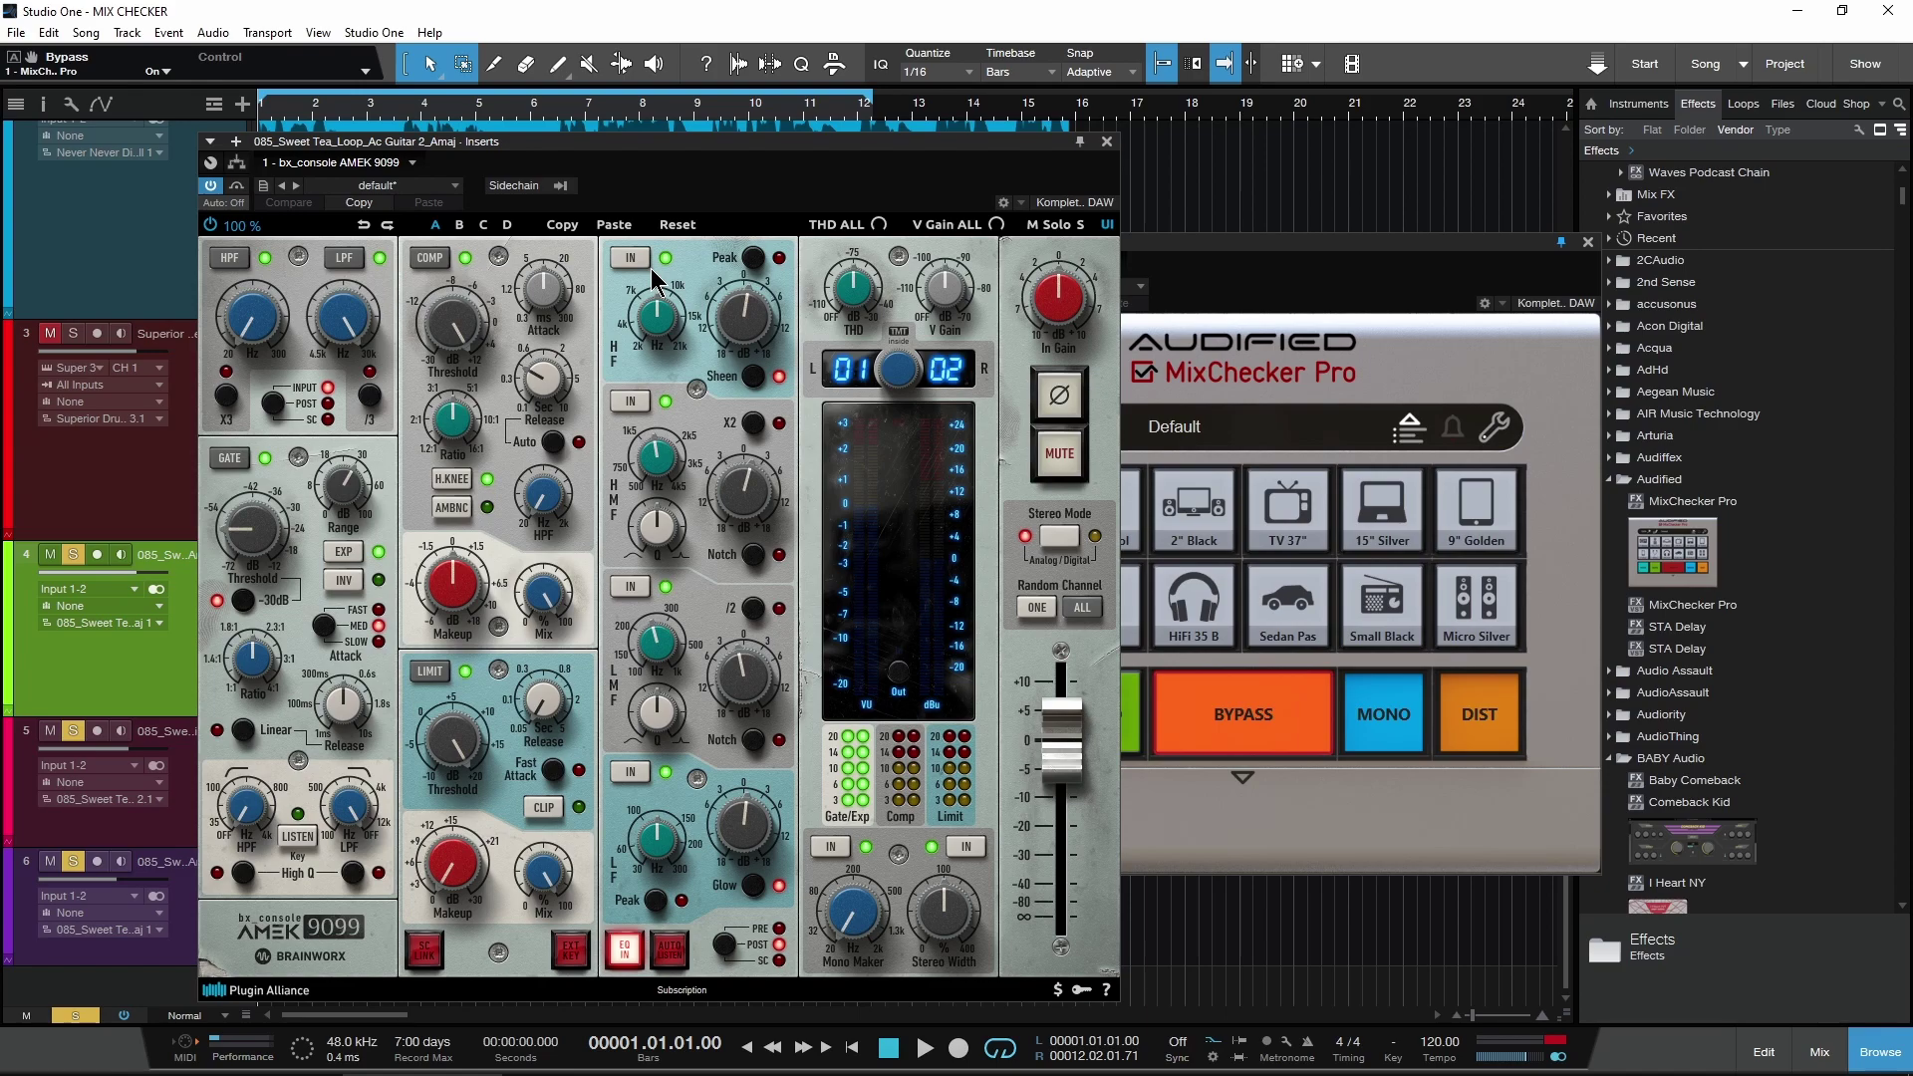
Set the AMEK console's low gain to +1.7 dB and, during playback, its high mid gain to +1.5 dB
{"action": "left_click_drag", "start_coordinate": [768, 810], "coordinate": [765, 829]}
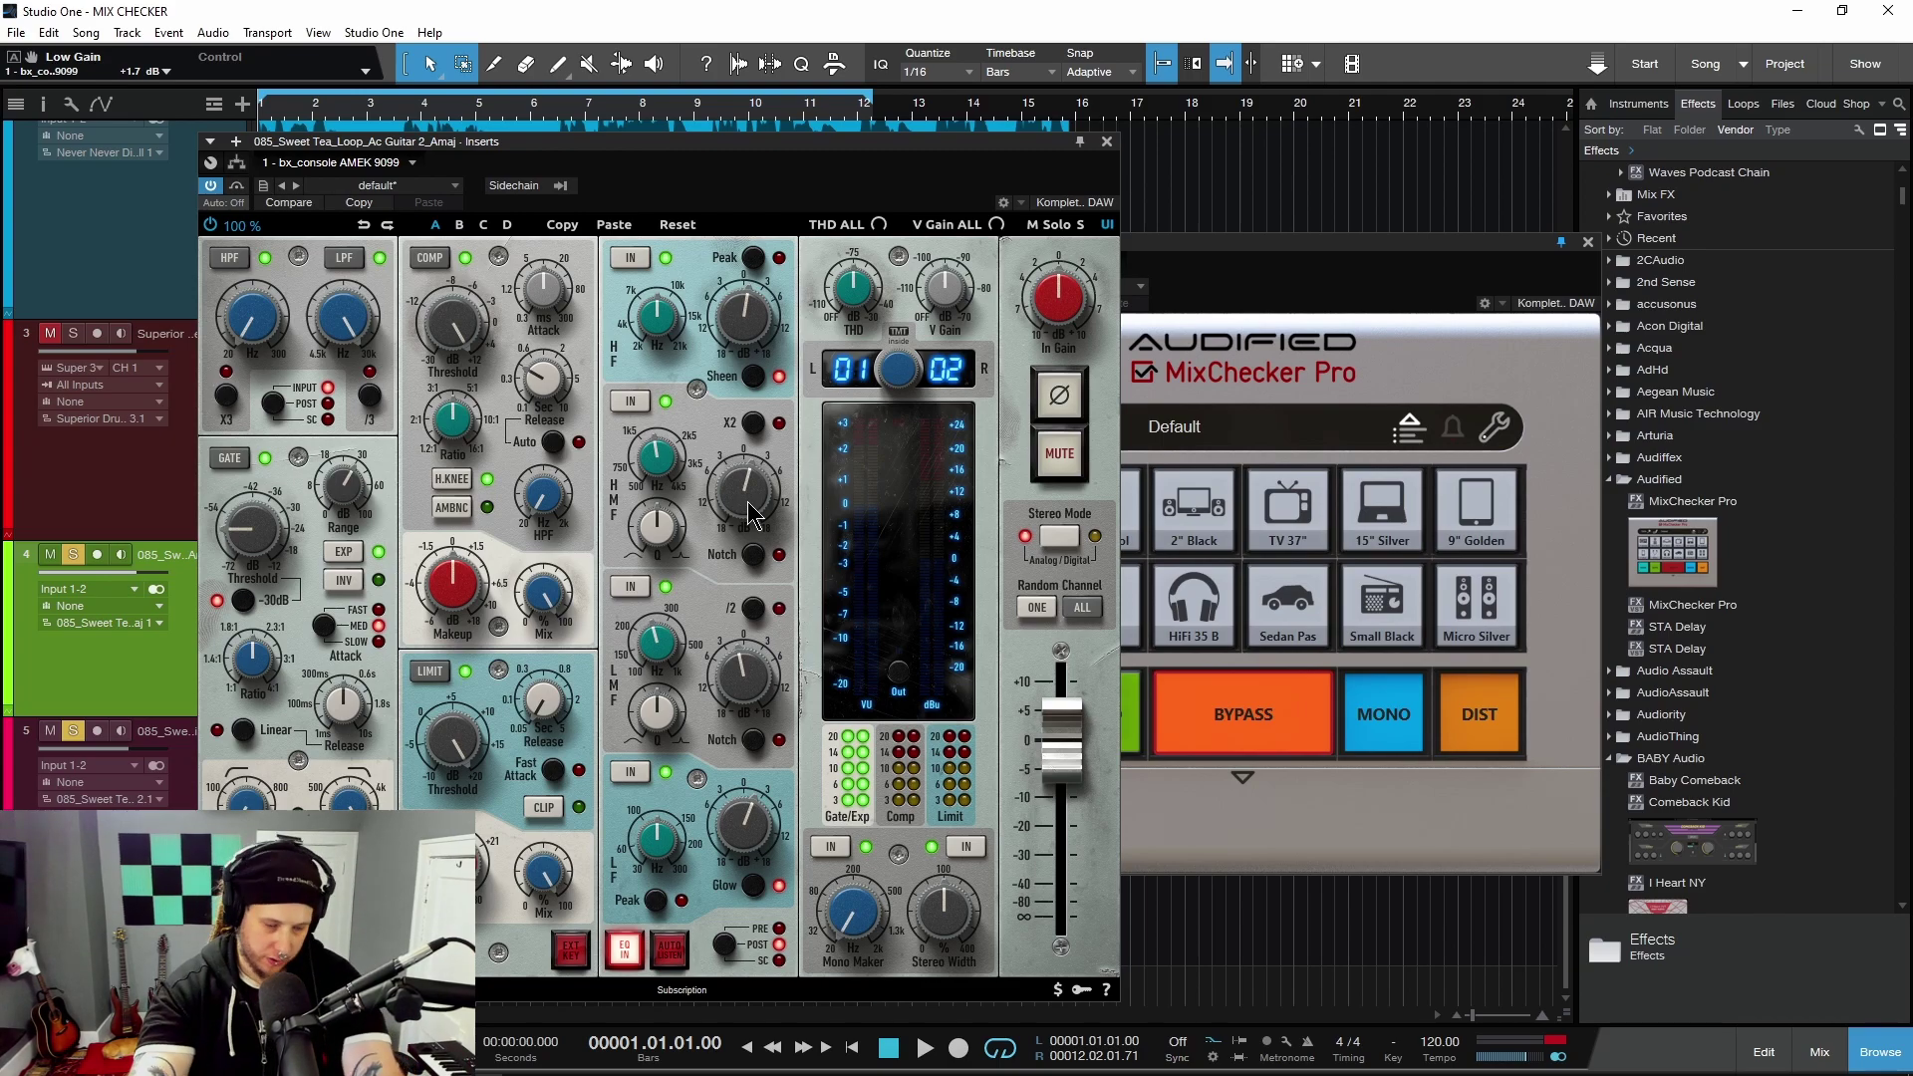
{"action": "left_click_drag", "start_coordinate": [1225, 249], "coordinate": [1447, 249]}
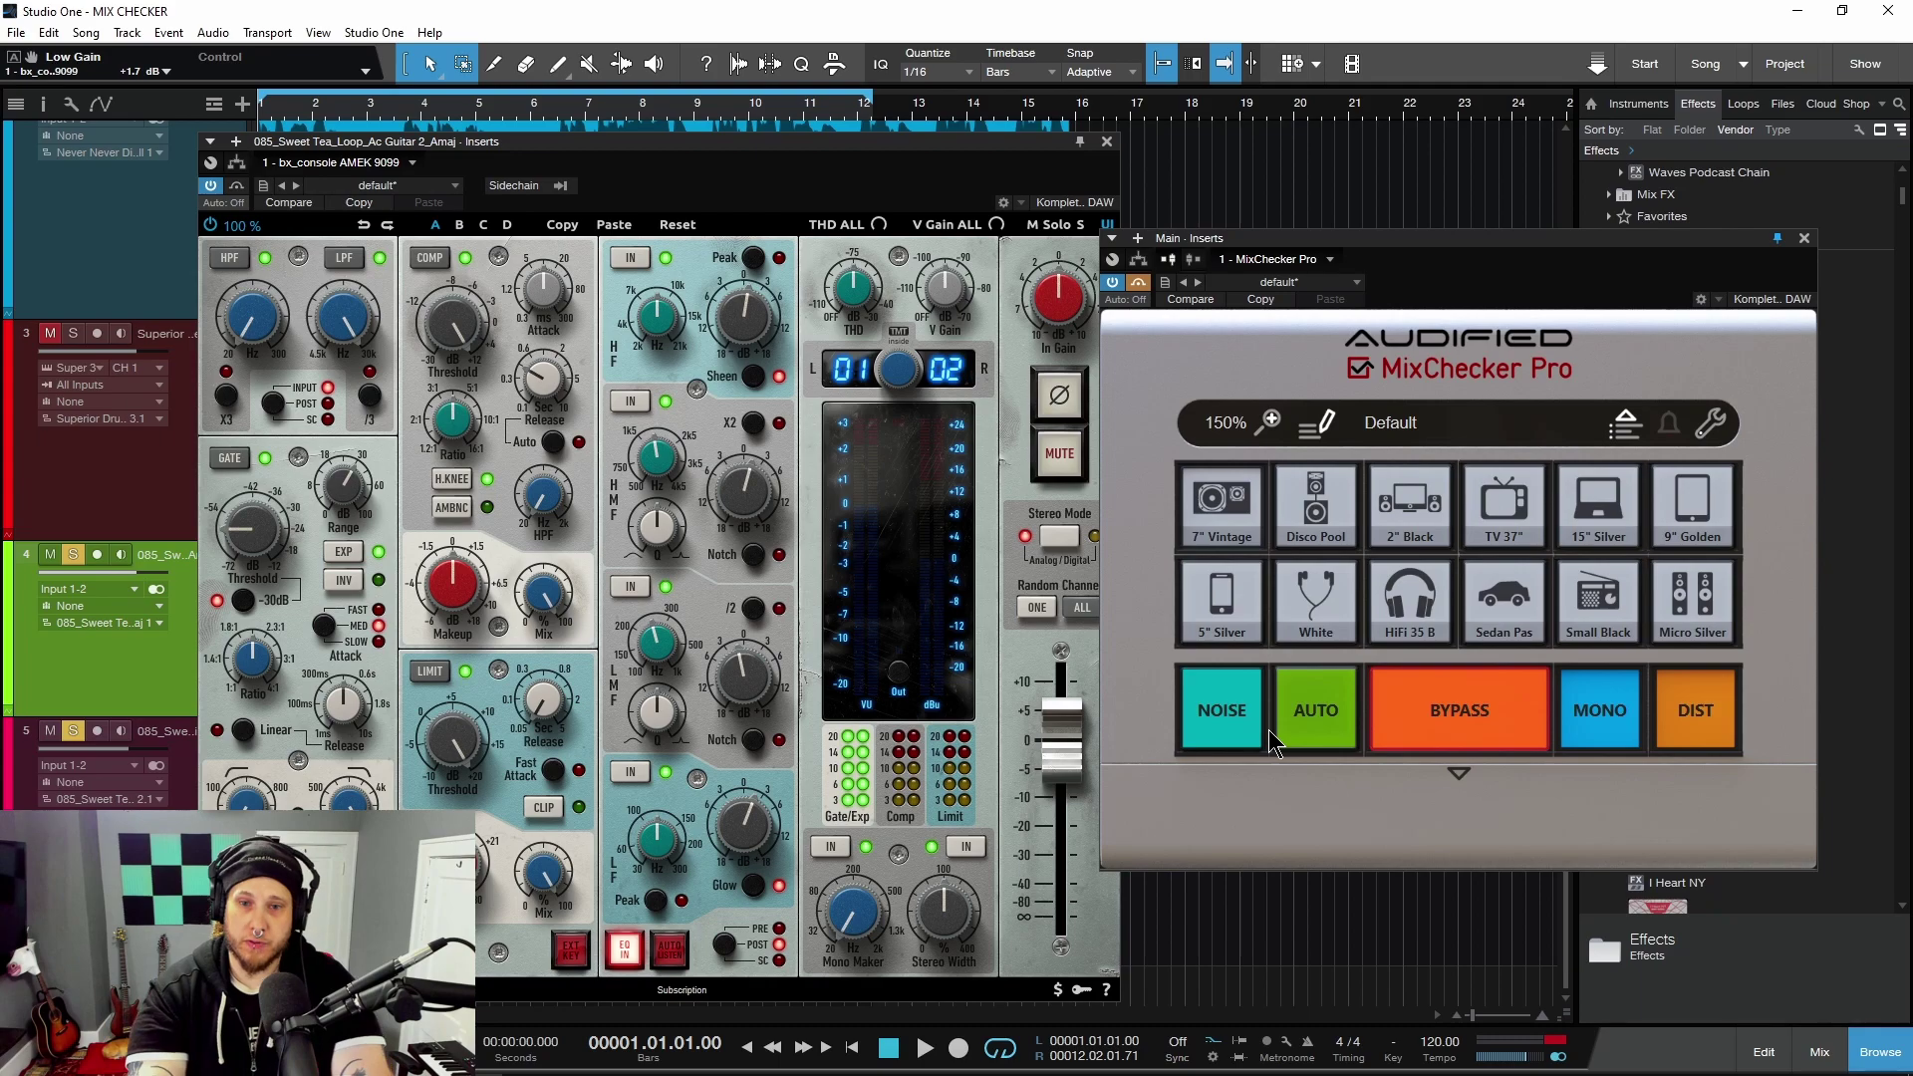
{"action": "key", "text": "space"}
{"action": "left_click", "coordinate": [764, 505]}
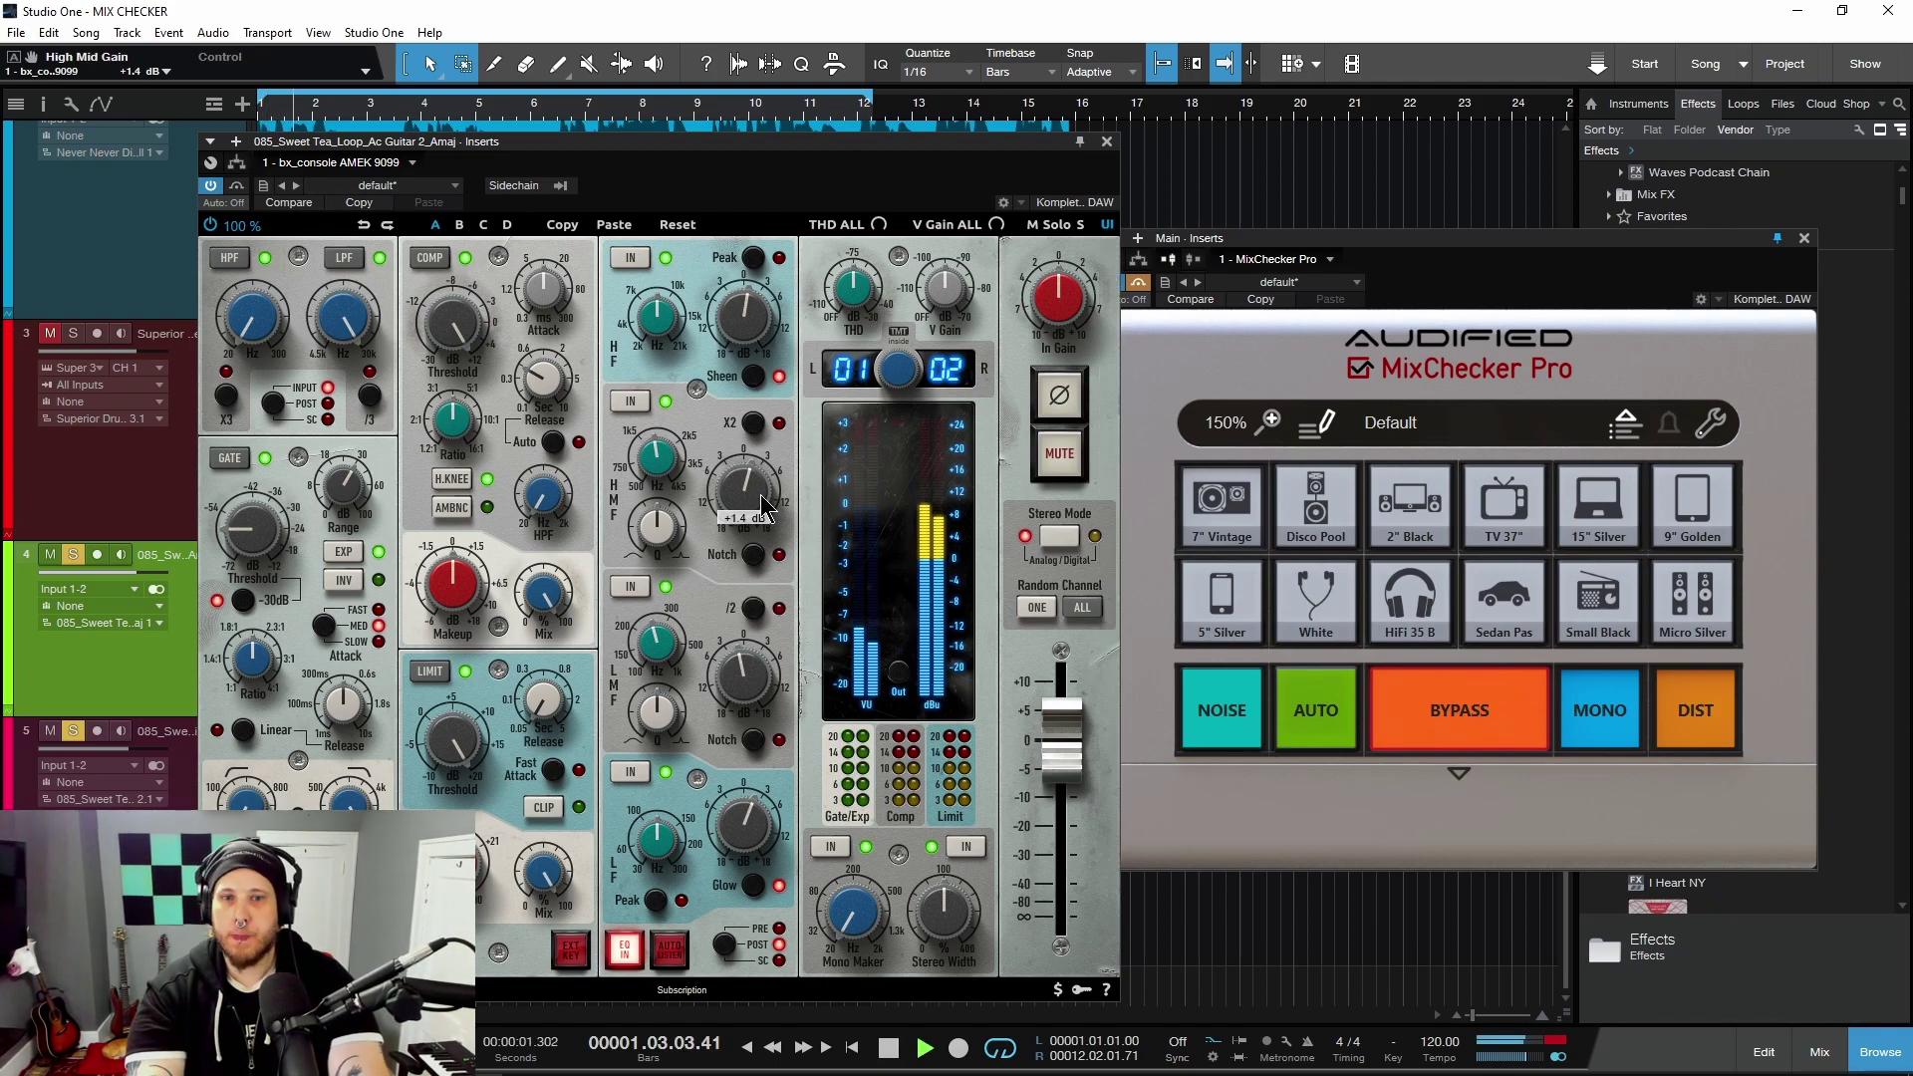
{"action": "left_click_drag", "start_coordinate": [763, 505], "coordinate": [758, 495]}
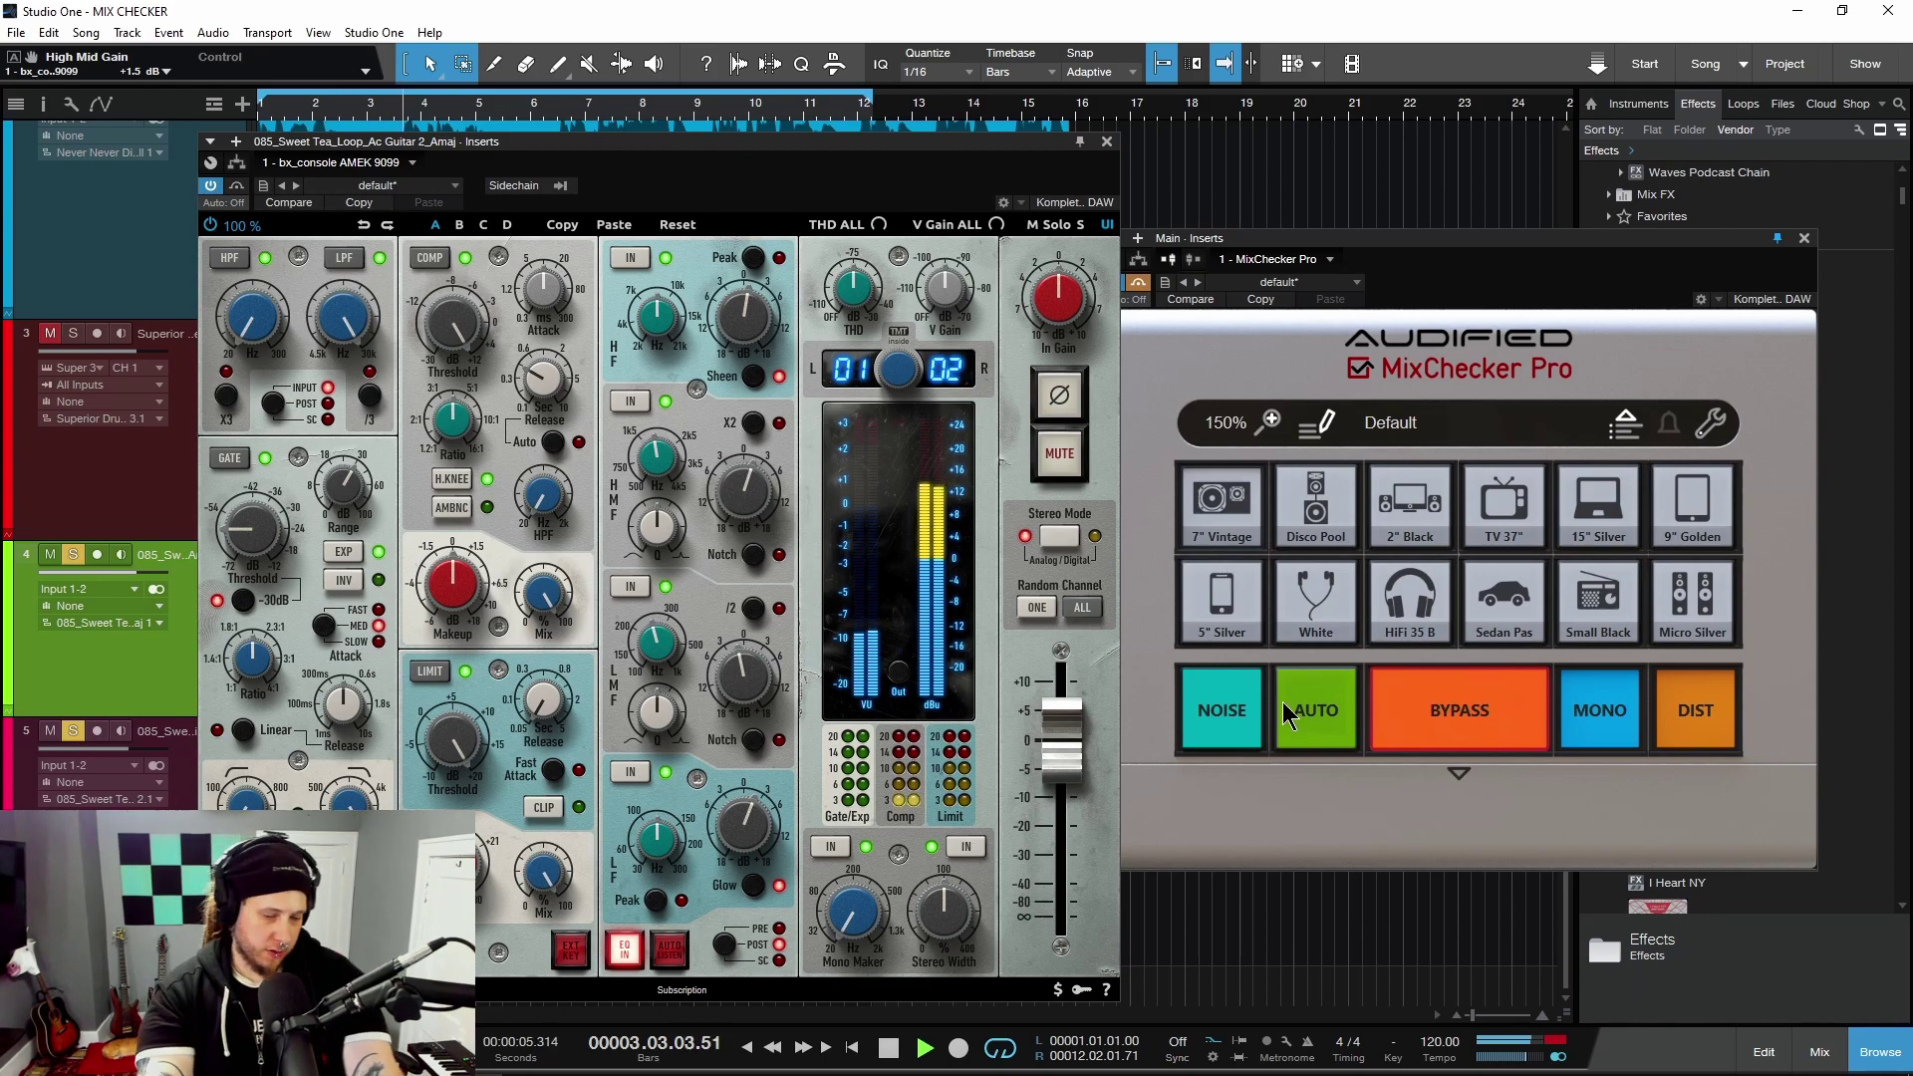
Turn off the MixChecker Pro bypass with the 9" Golden tablet simulation selected, and listen to the guitar
{"action": "left_click", "coordinate": [1435, 727]}
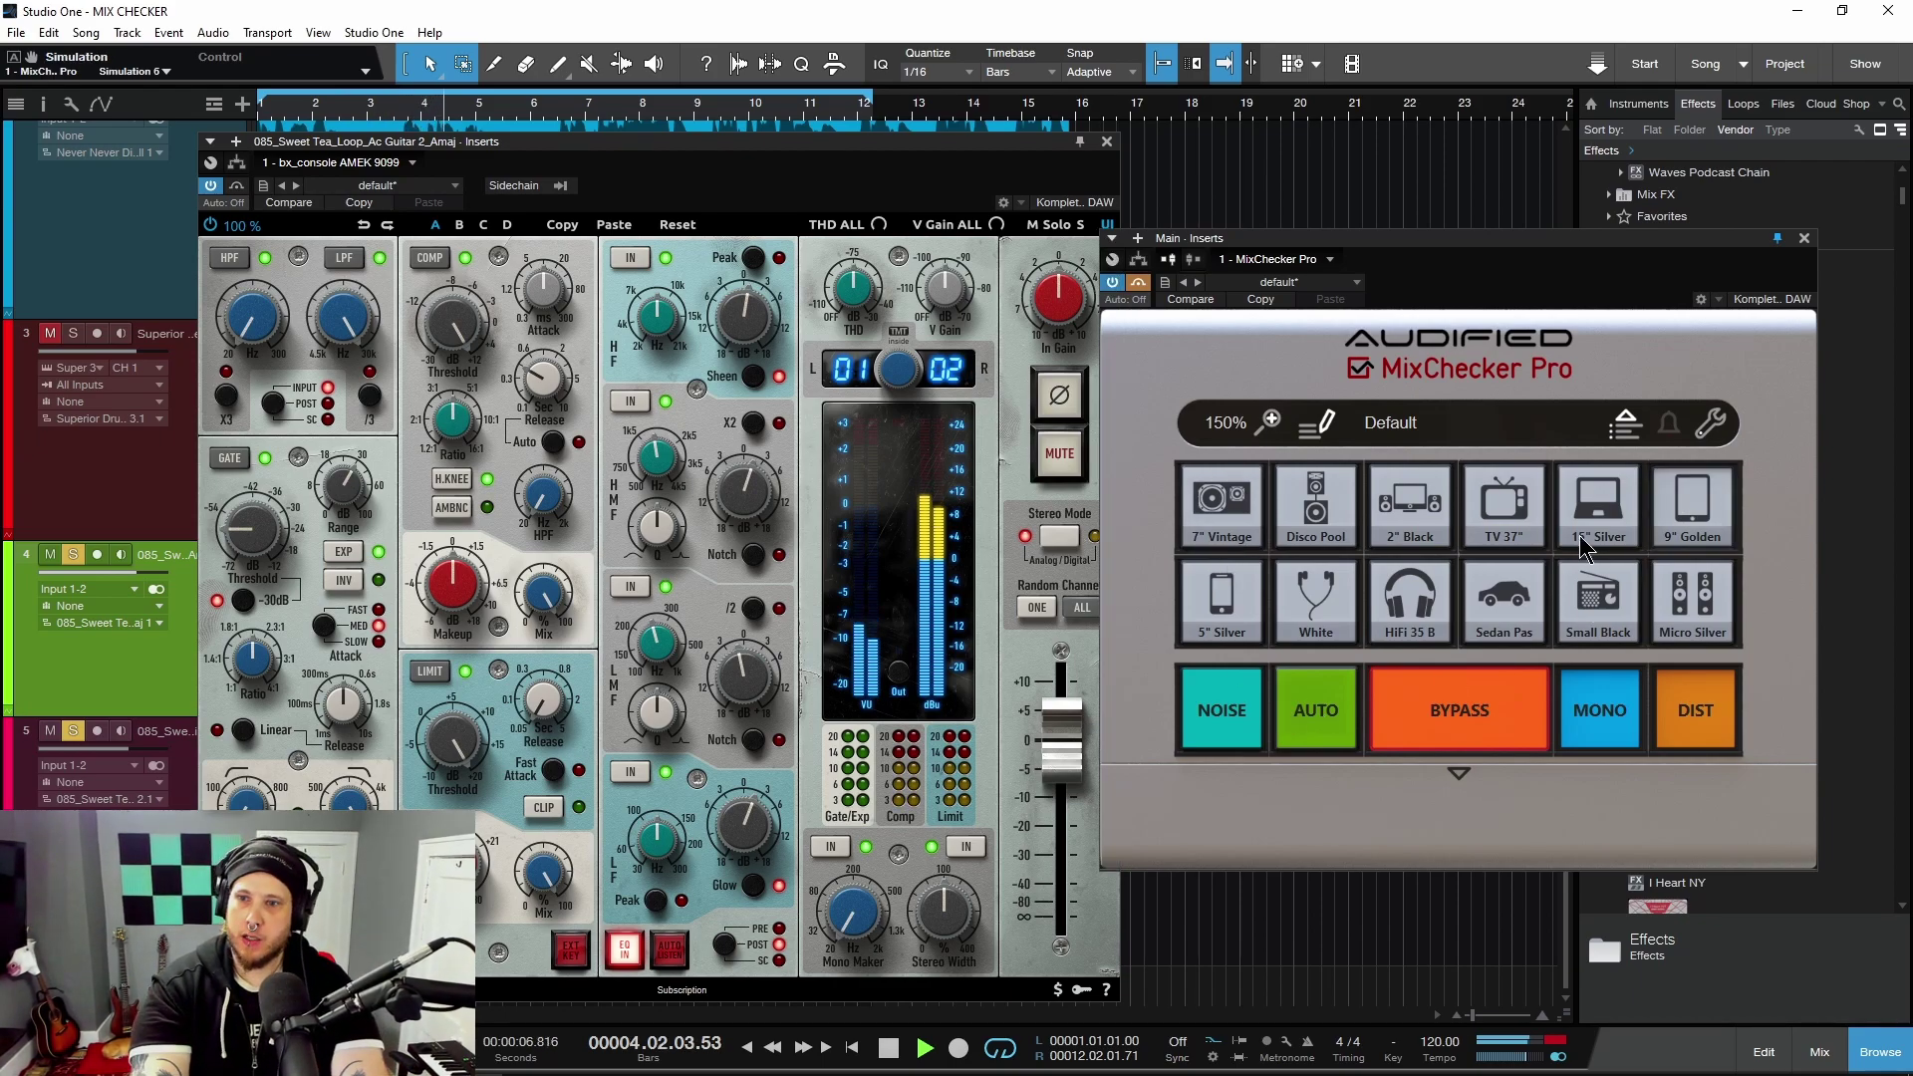
{"action": "left_click", "coordinate": [1445, 720]}
{"action": "key", "text": "space"}
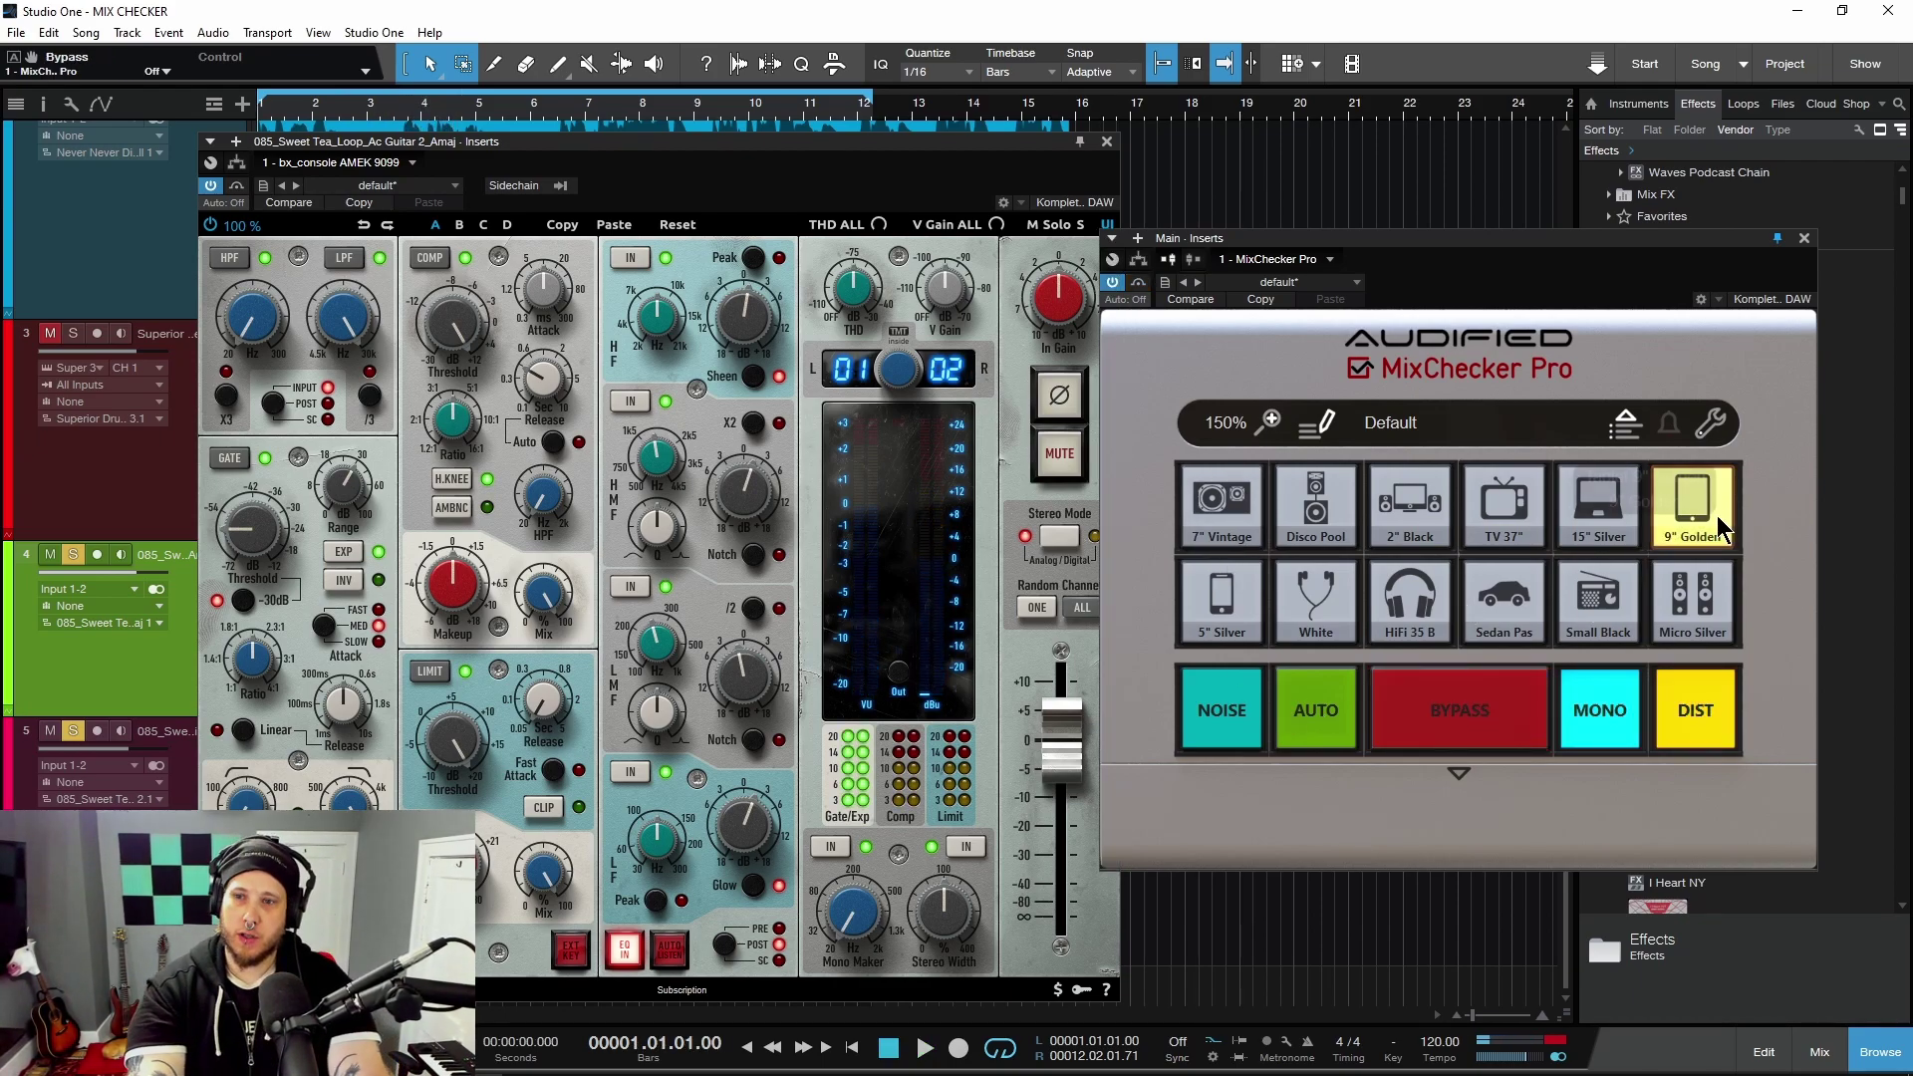
{"action": "key", "text": "space"}
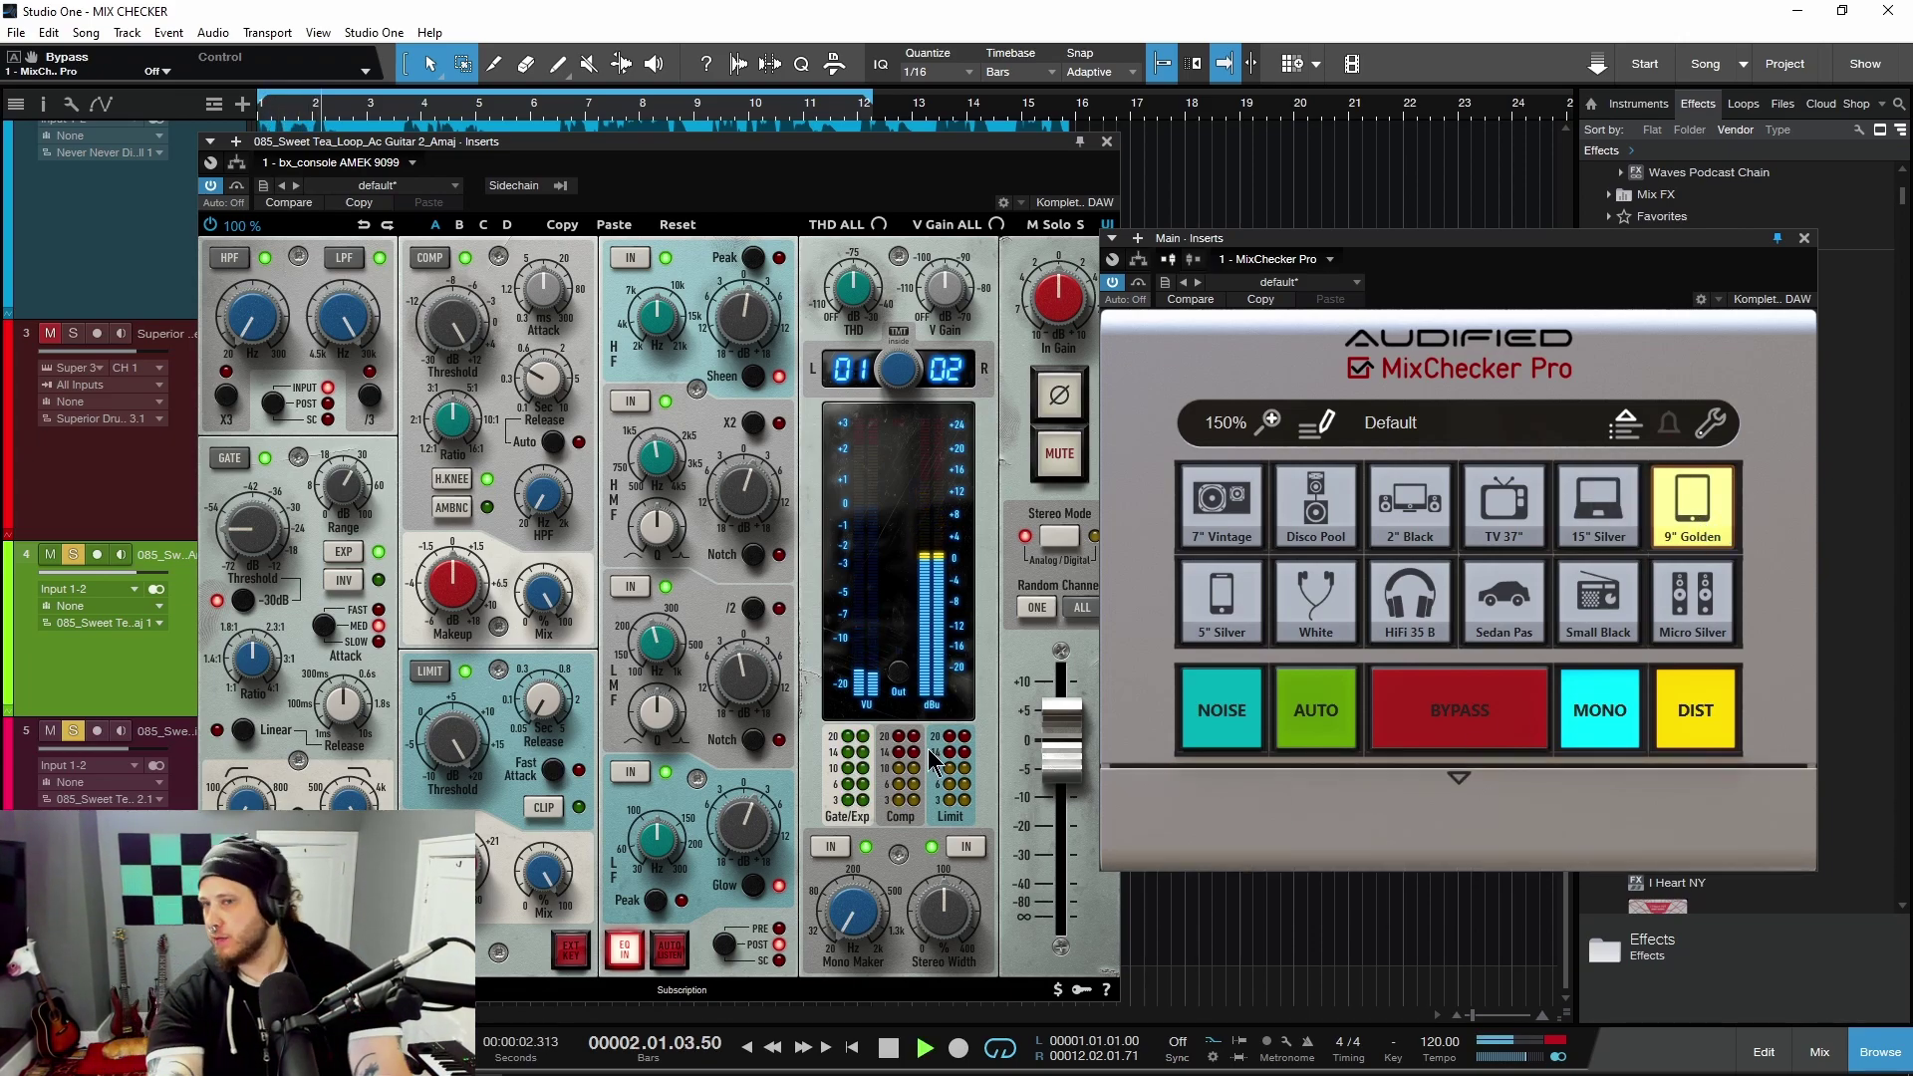
{"action": "key", "text": "space"}
Set the AMEK console's high gain to +0.9 dB, start playback and select the Sedan Pas simulation
{"action": "left_click", "coordinate": [742, 319]}
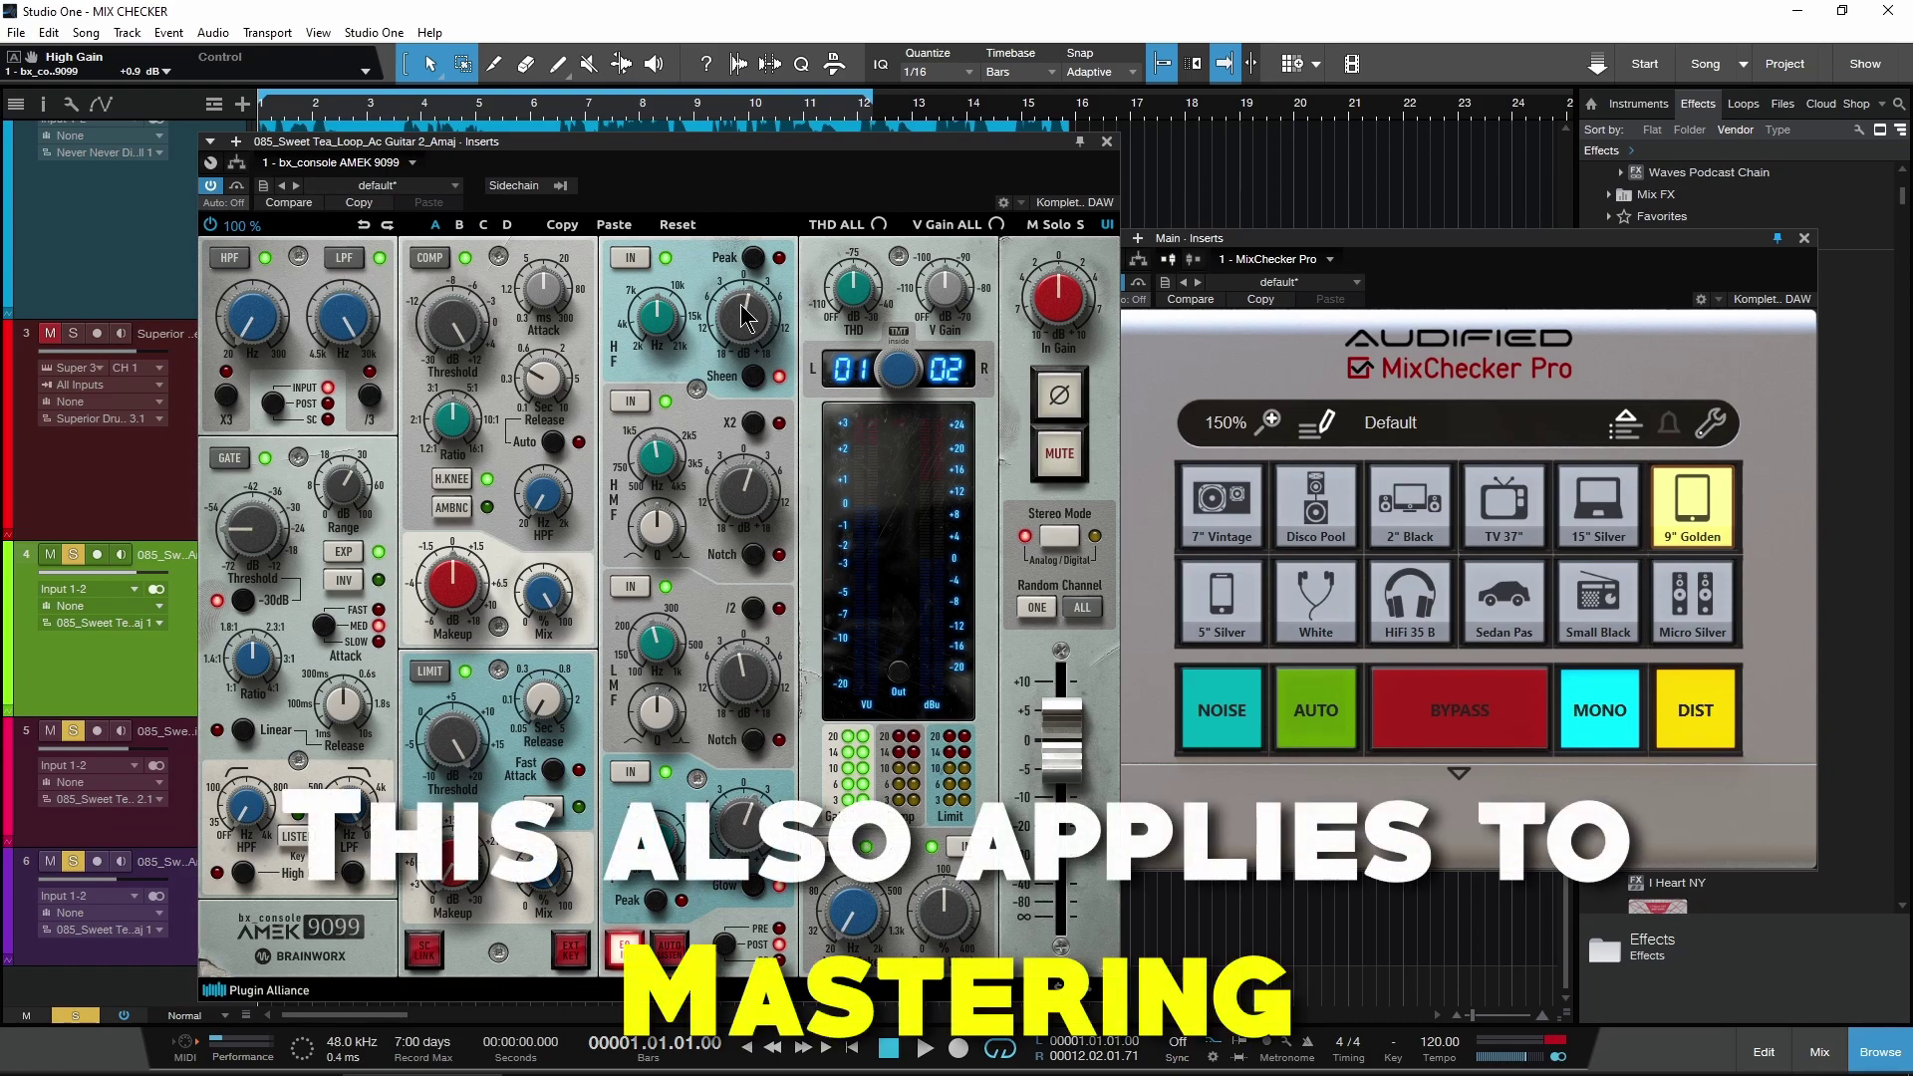
{"action": "key", "text": "space"}
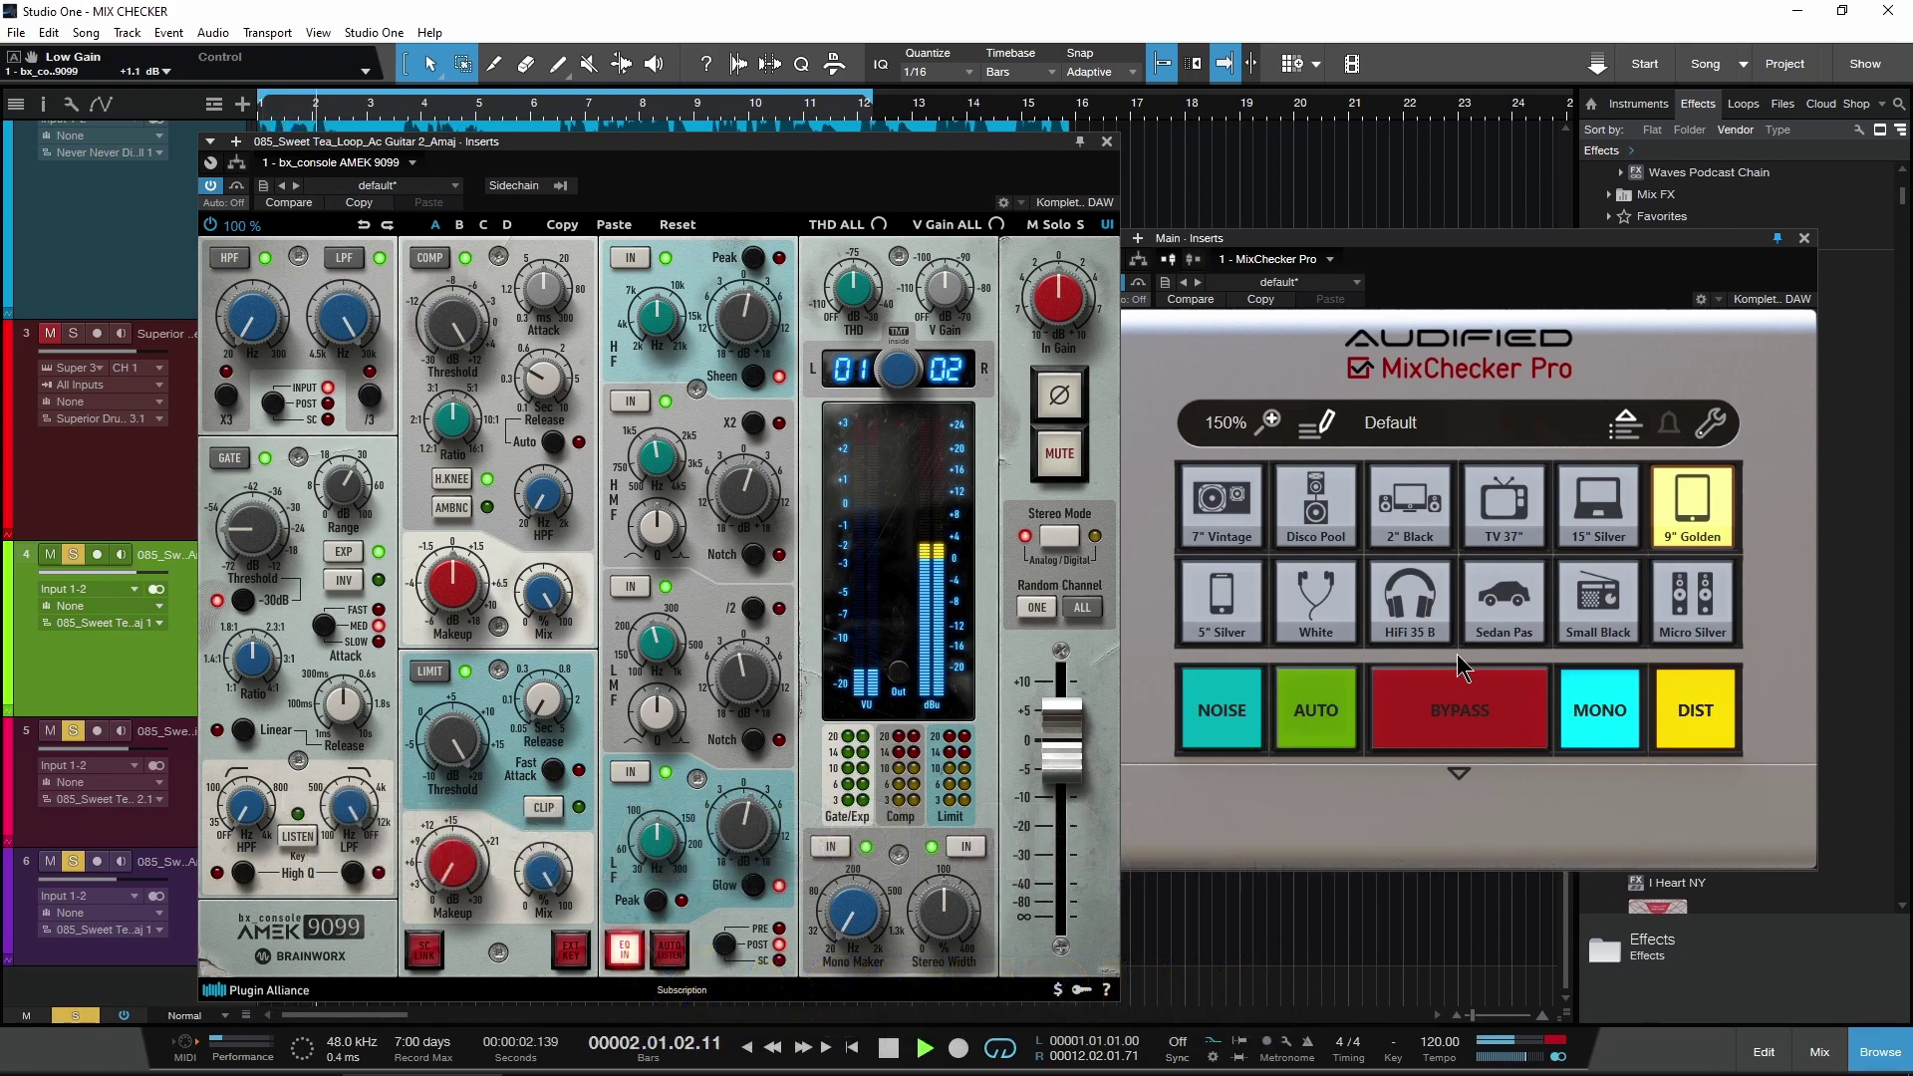
{"action": "left_click", "coordinate": [1505, 598]}
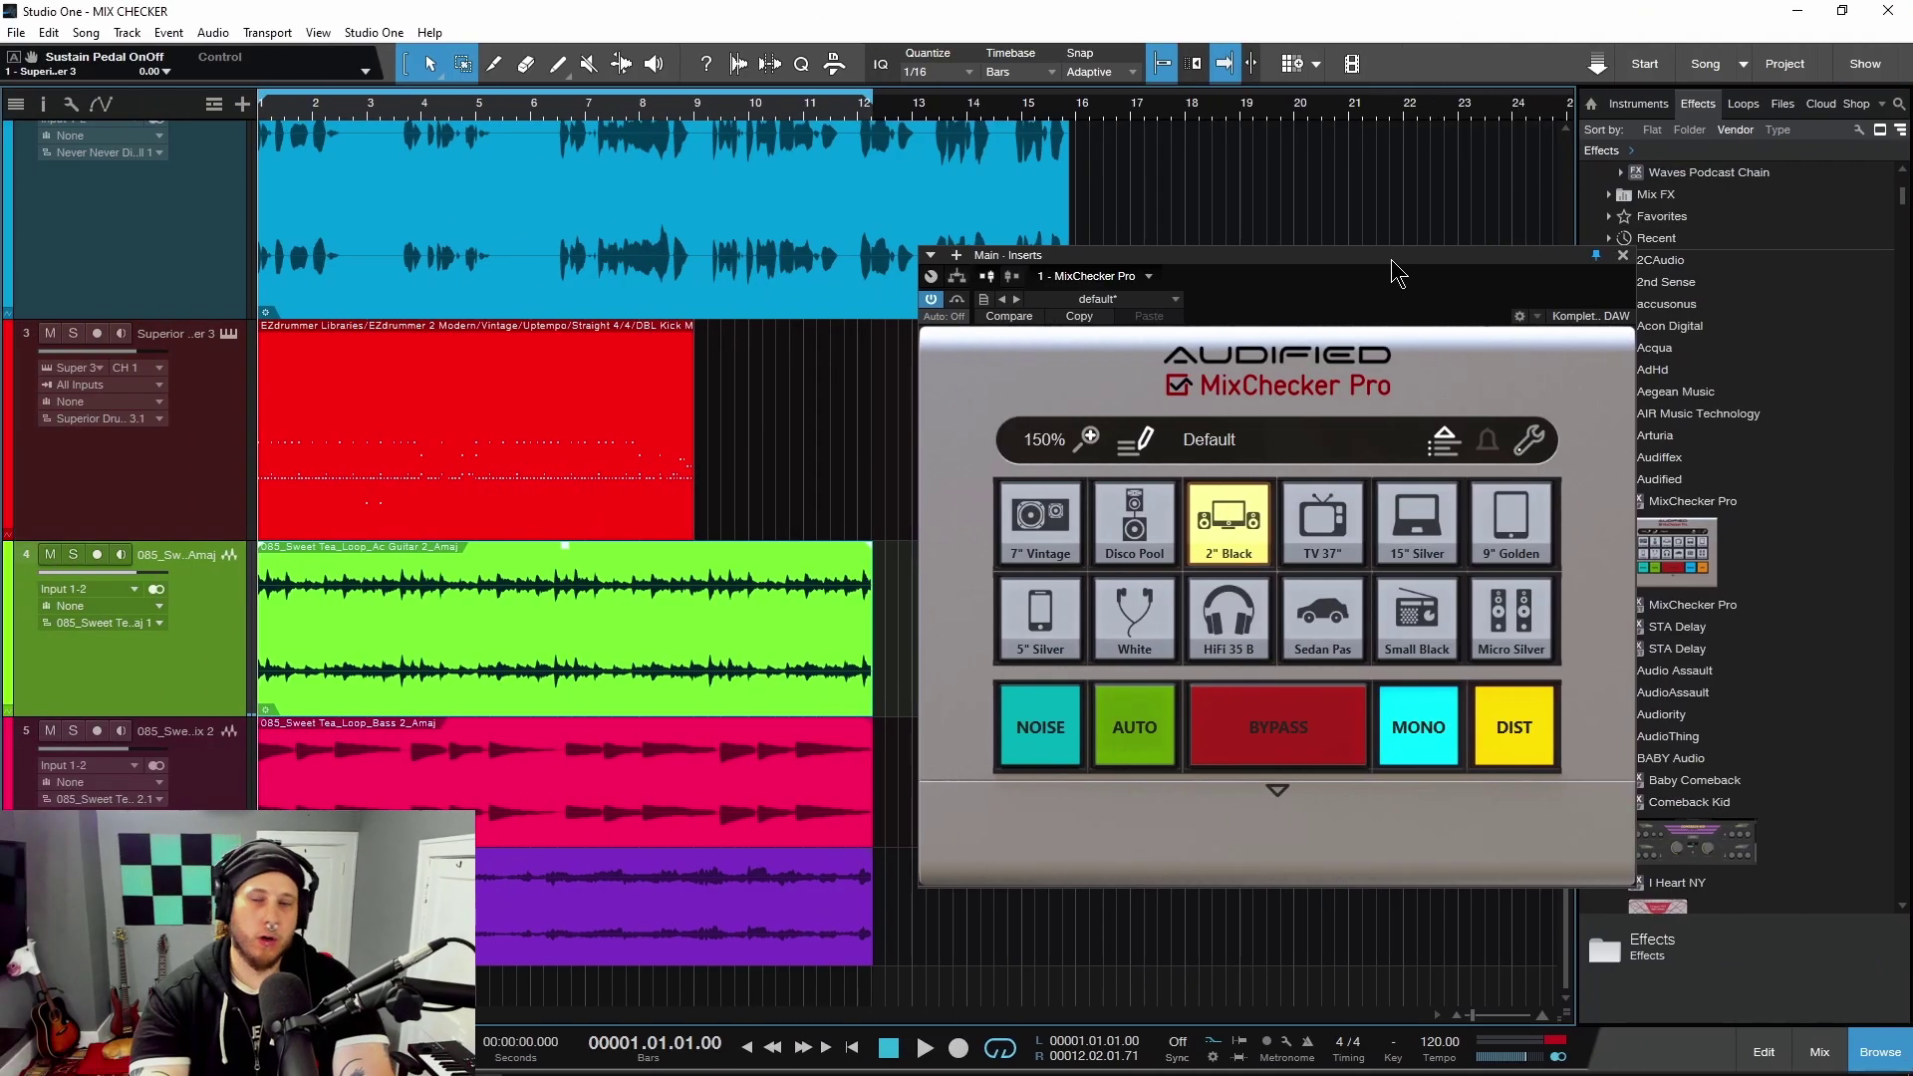
Reposition the MixChecker Pro window over the middle of the arrangement
{"action": "left_click_drag", "start_coordinate": [1393, 261], "coordinate": [1084, 256]}
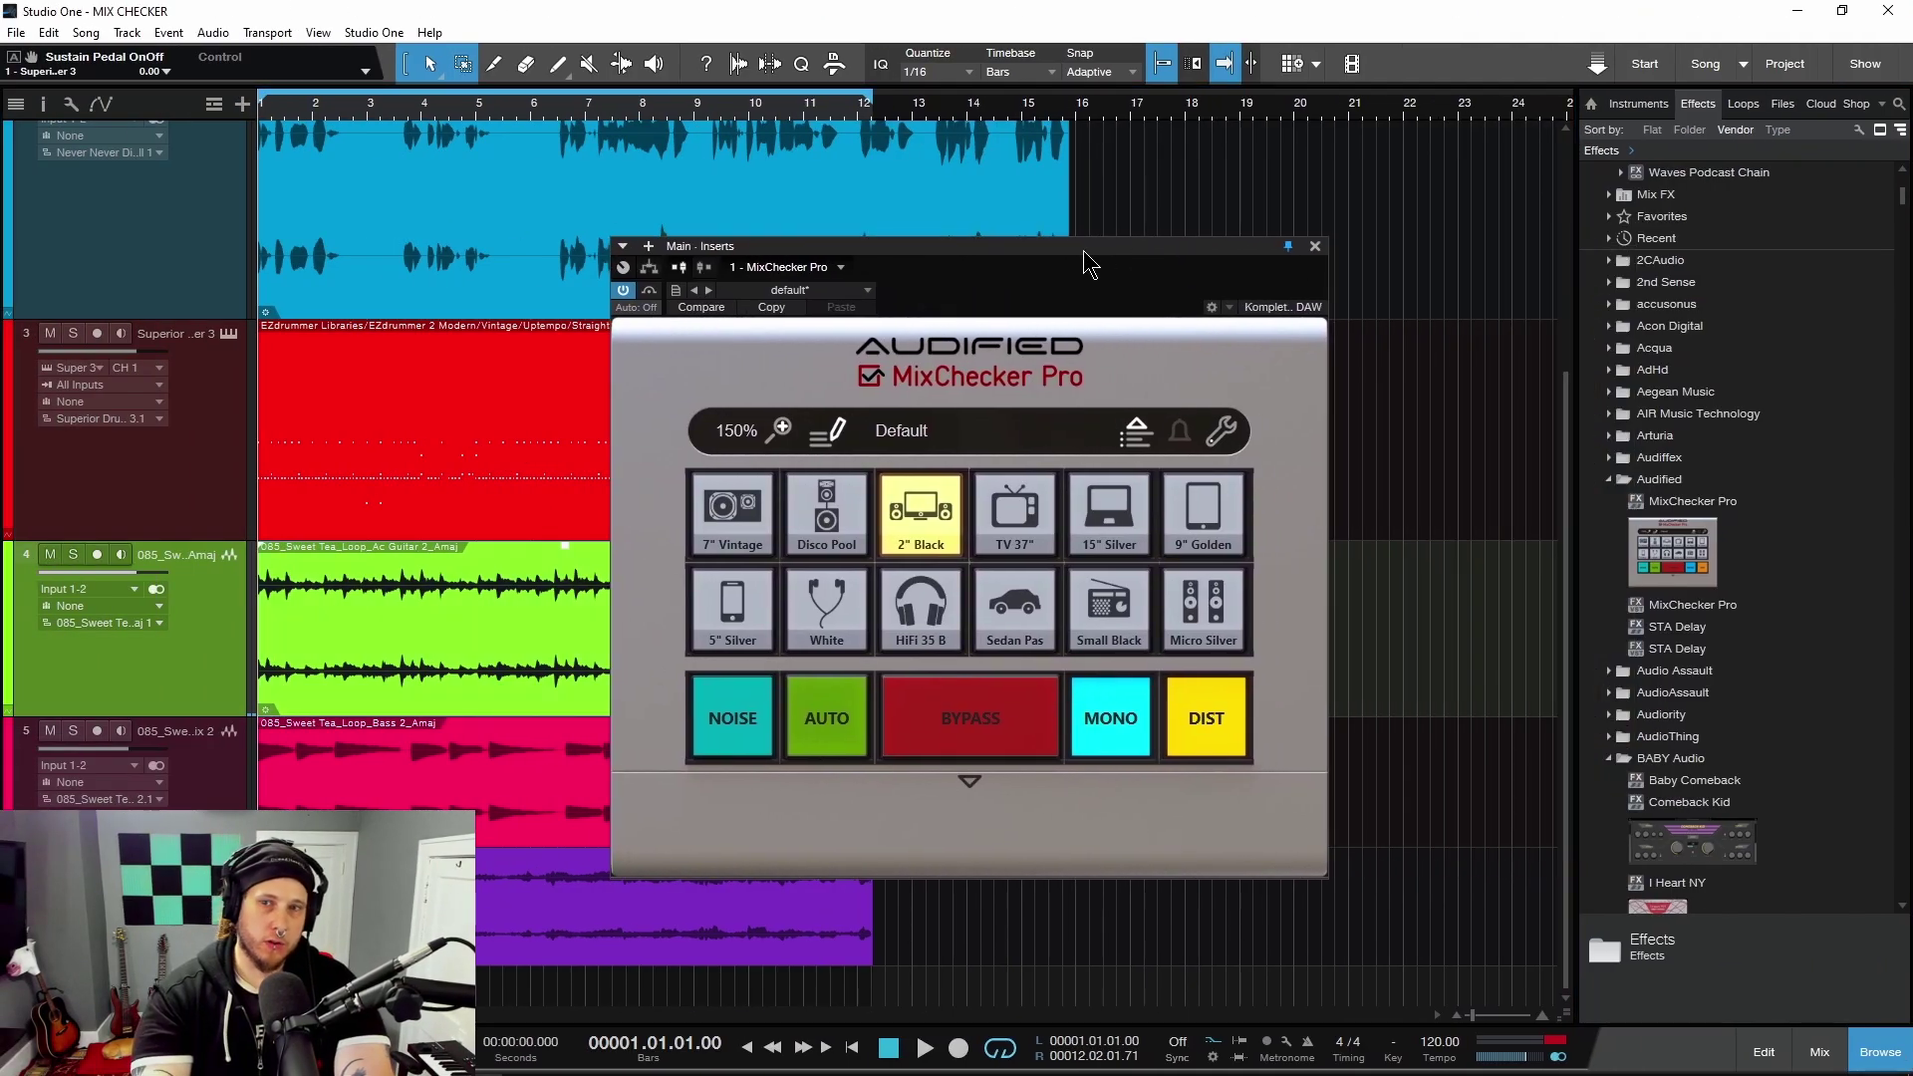
{"action": "left_click", "coordinate": [1222, 435]}
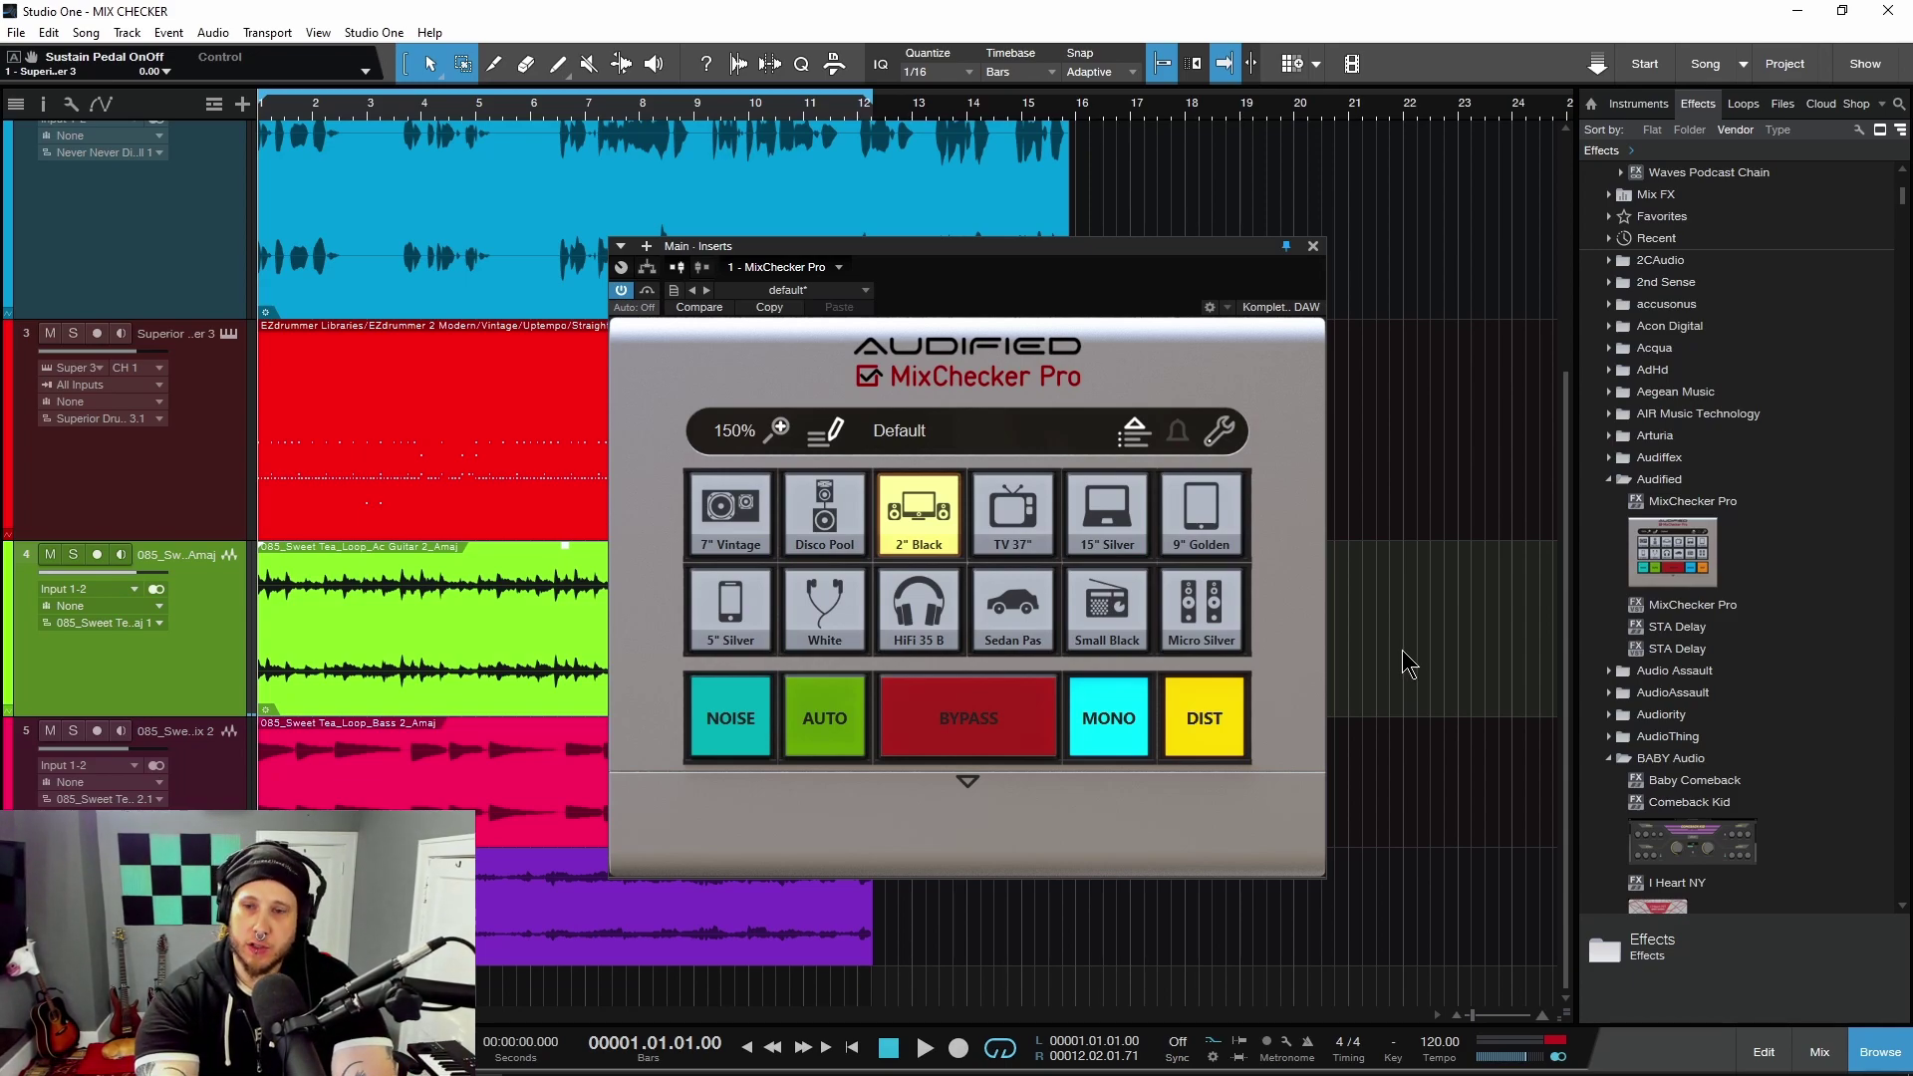
{"action": "scroll", "coordinate": [1415, 663], "scroll_direction": "up", "scroll_amount": 5}
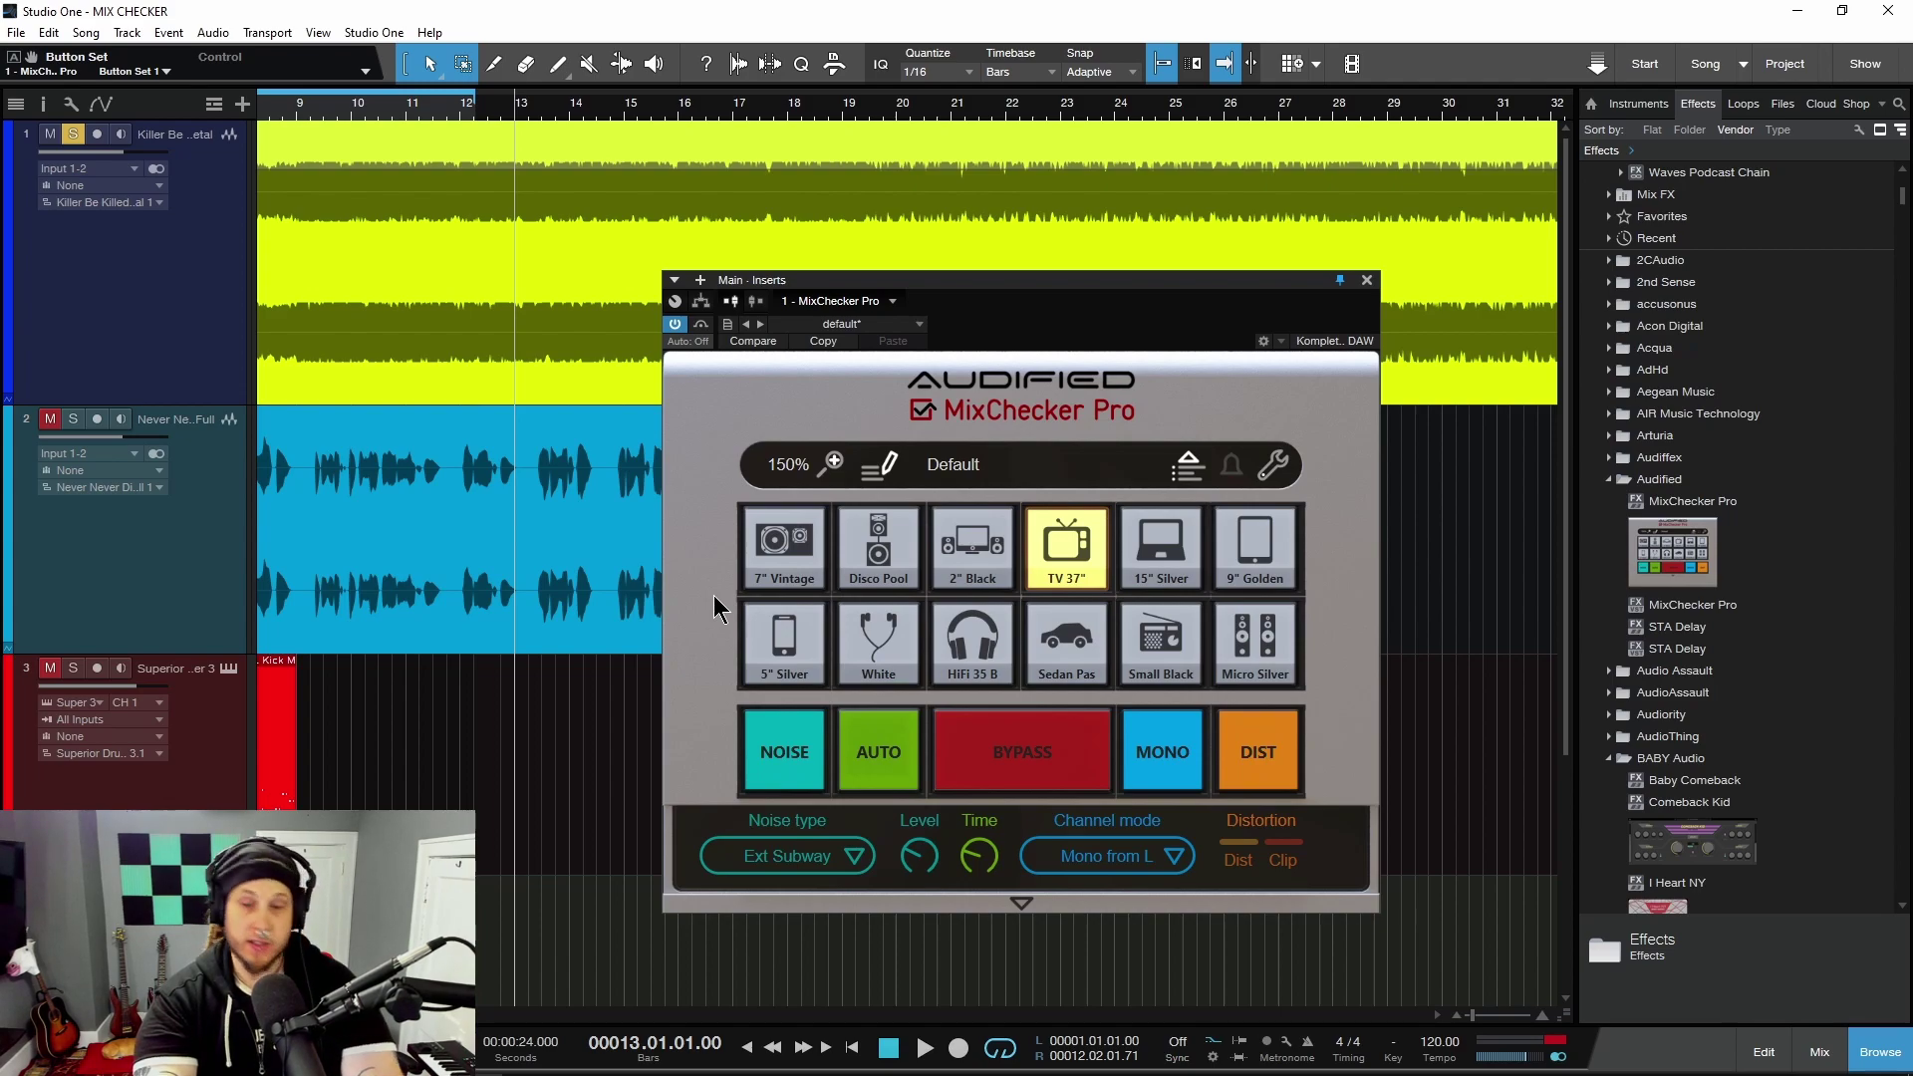
Play the metal track and toggle bypass on and off to compare it with the TV 37" simulation
{"action": "key", "text": "space"}
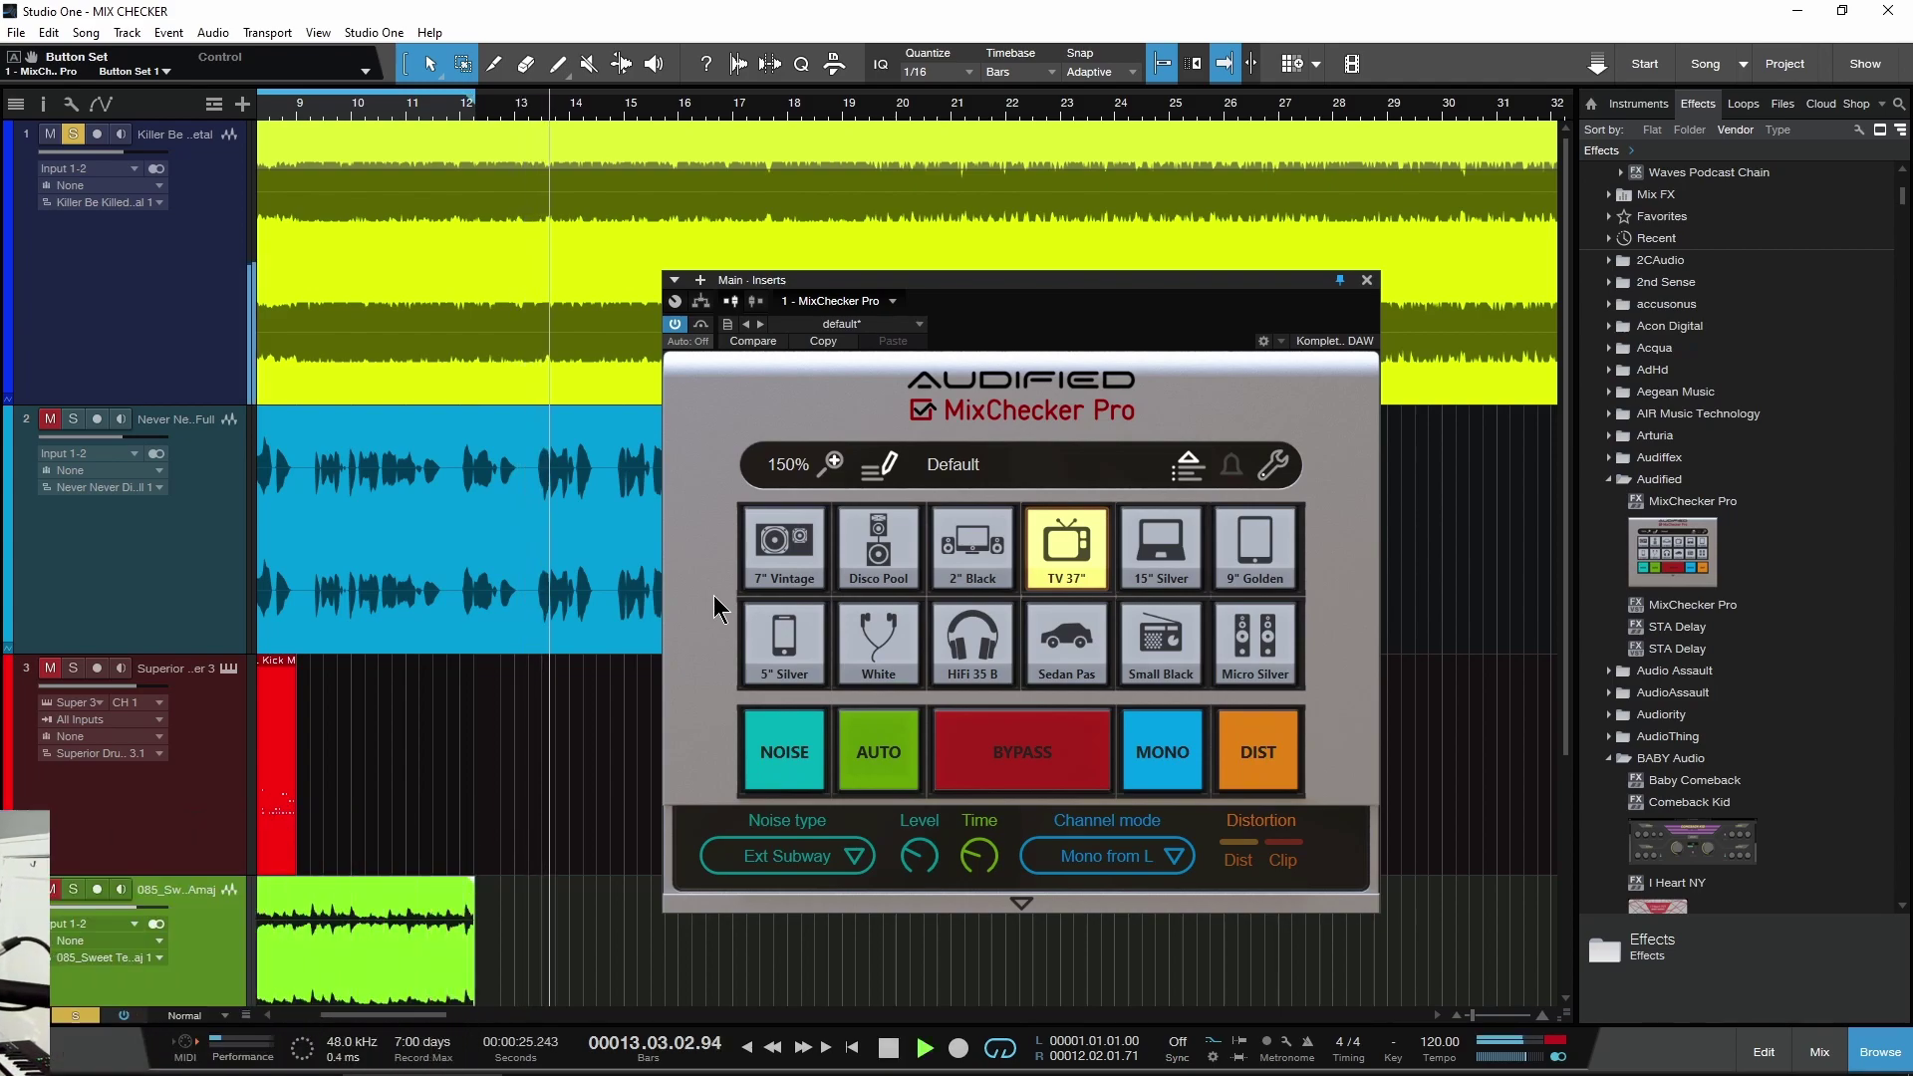
{"action": "left_click", "coordinate": [993, 766]}
{"action": "left_click", "coordinate": [994, 765]}
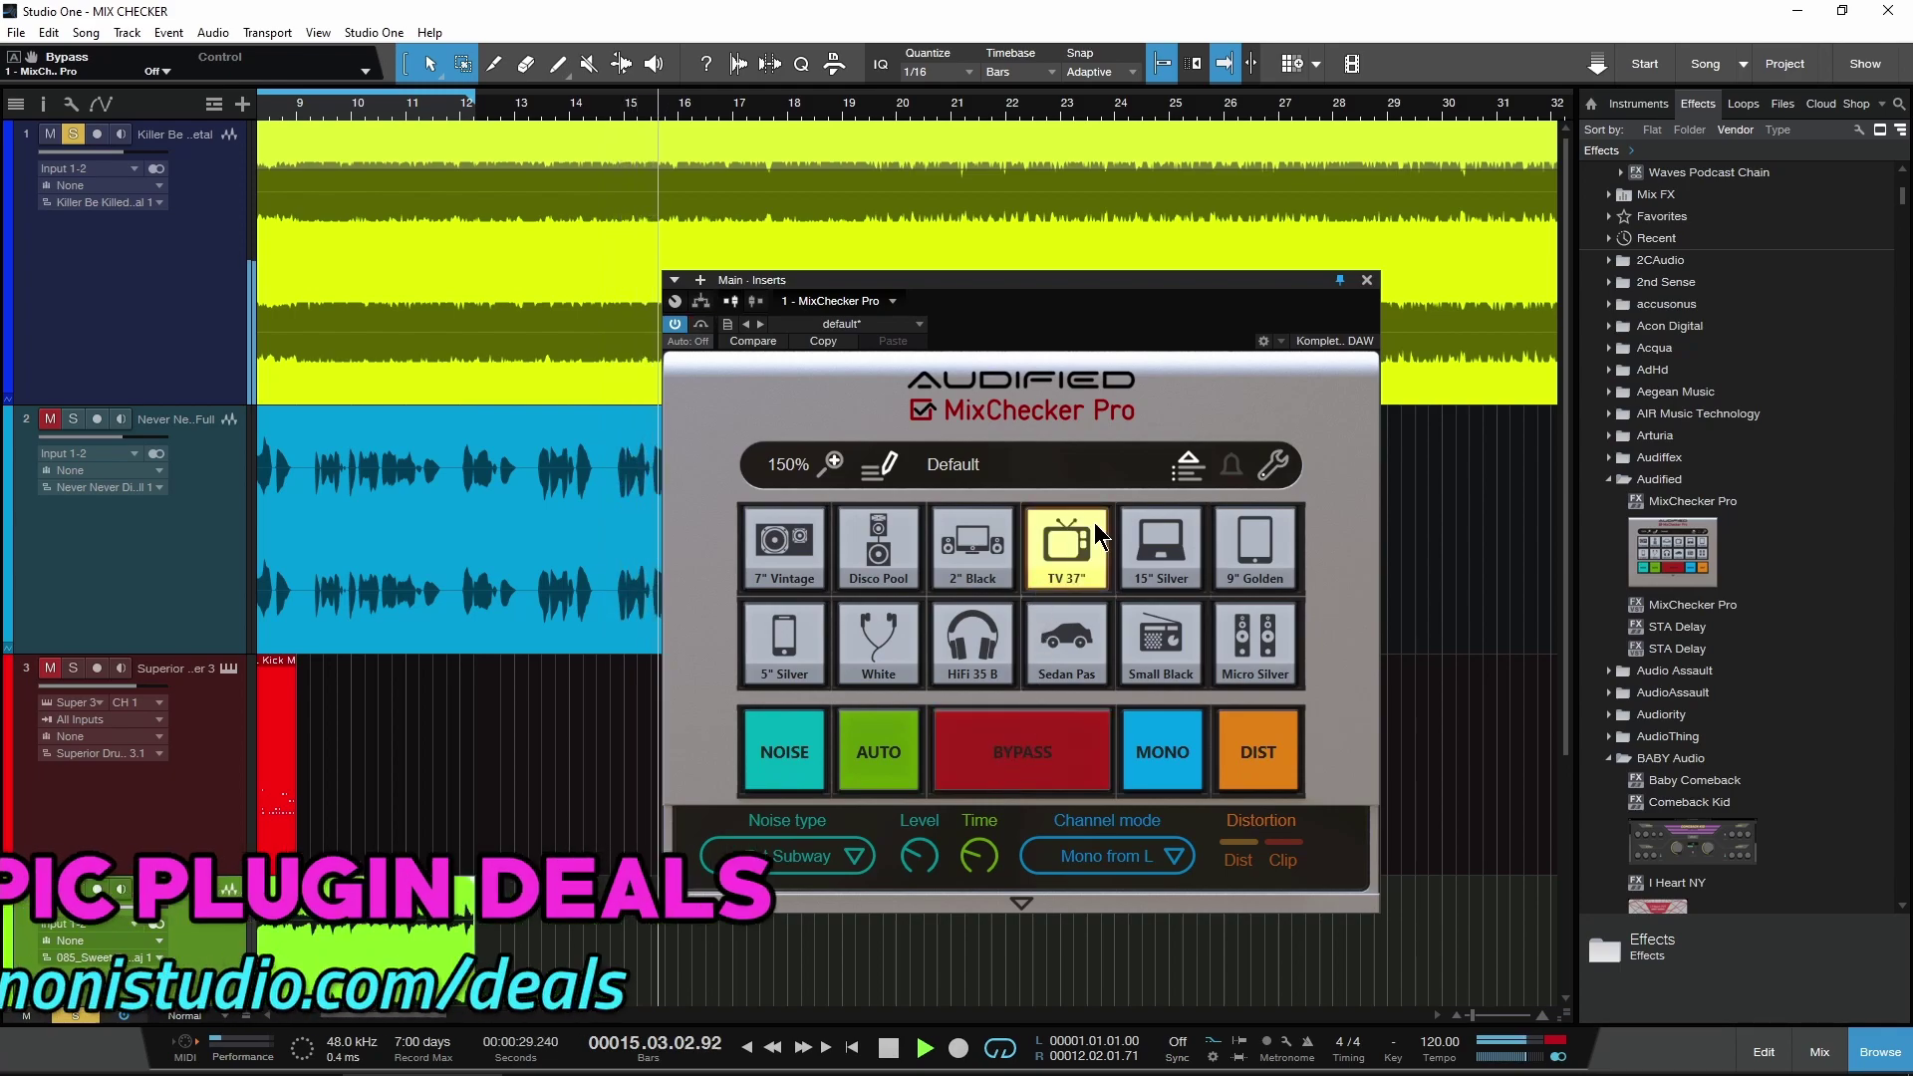
Audition the 15" Silver laptop, 9" Golden tablet and Small Black radio simulations during playback
{"action": "left_click", "coordinate": [1139, 588]}
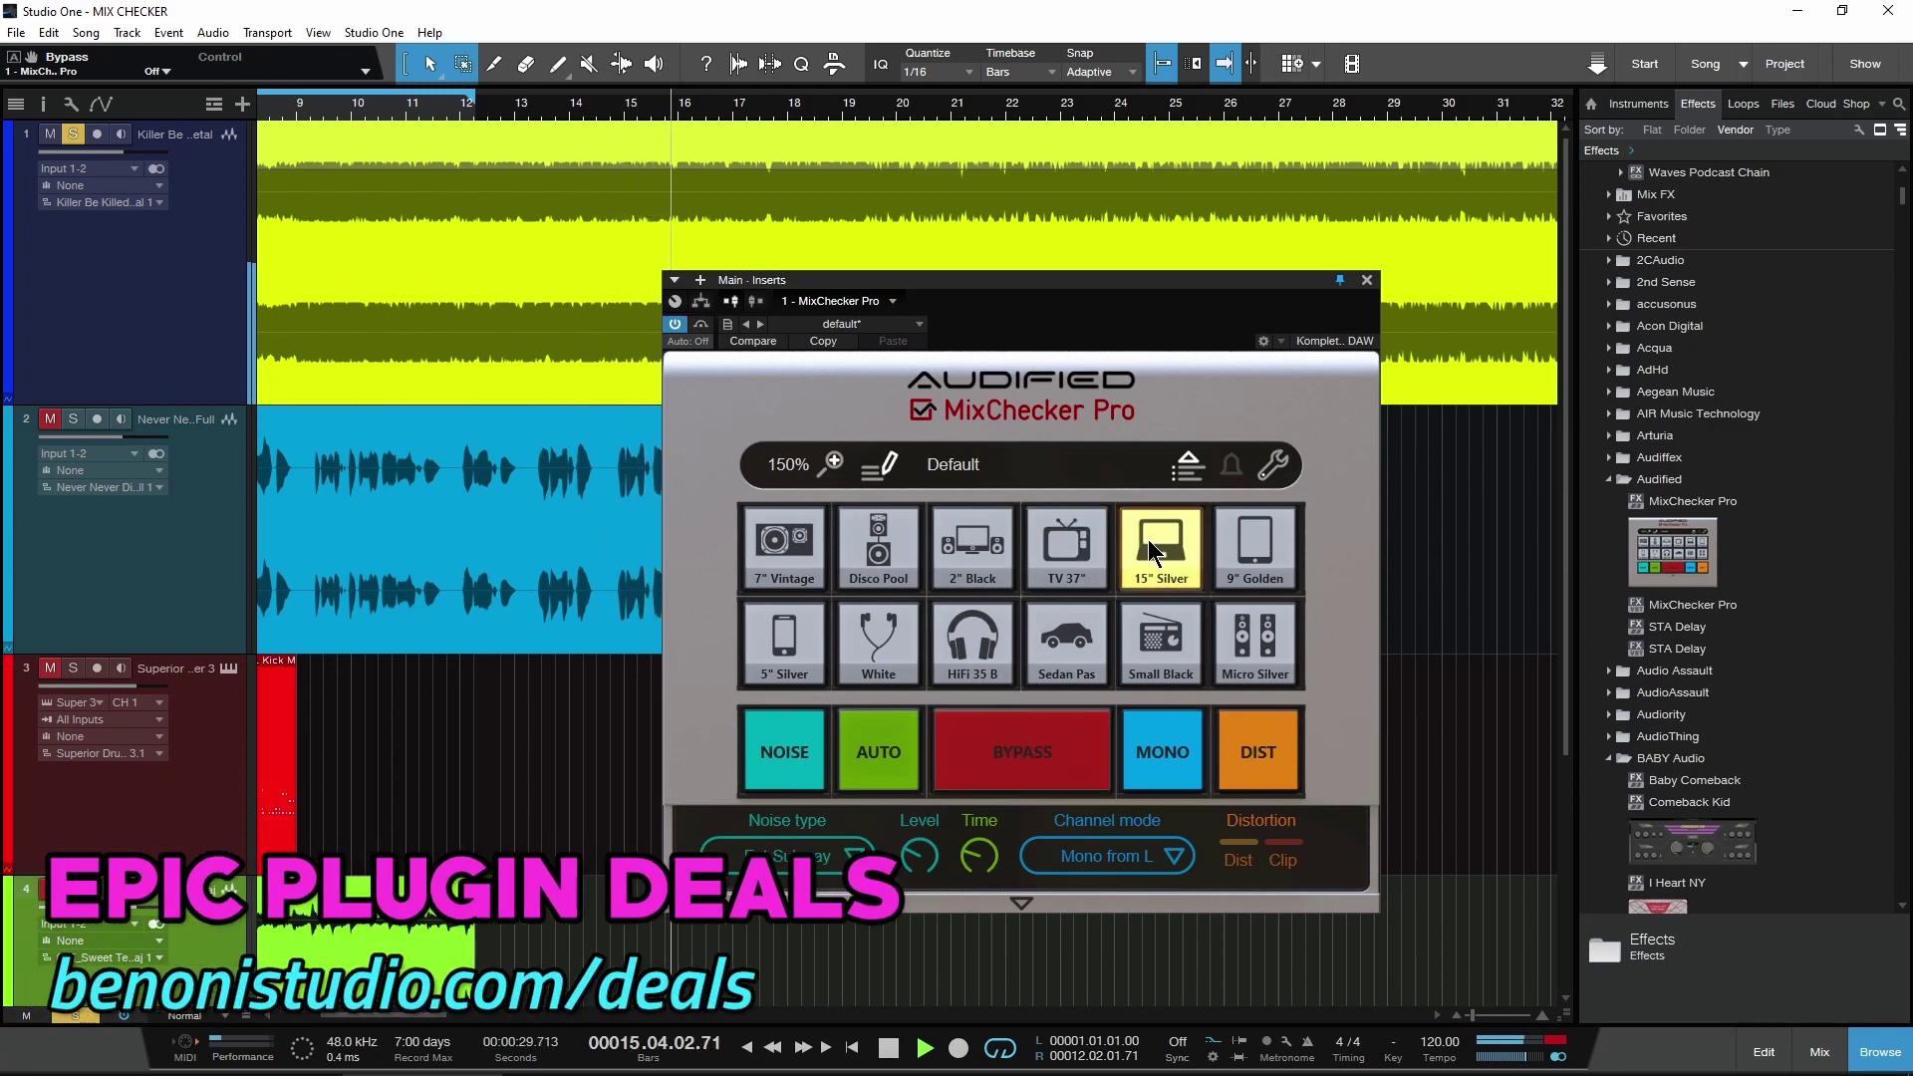
{"action": "left_click", "coordinate": [1255, 558]}
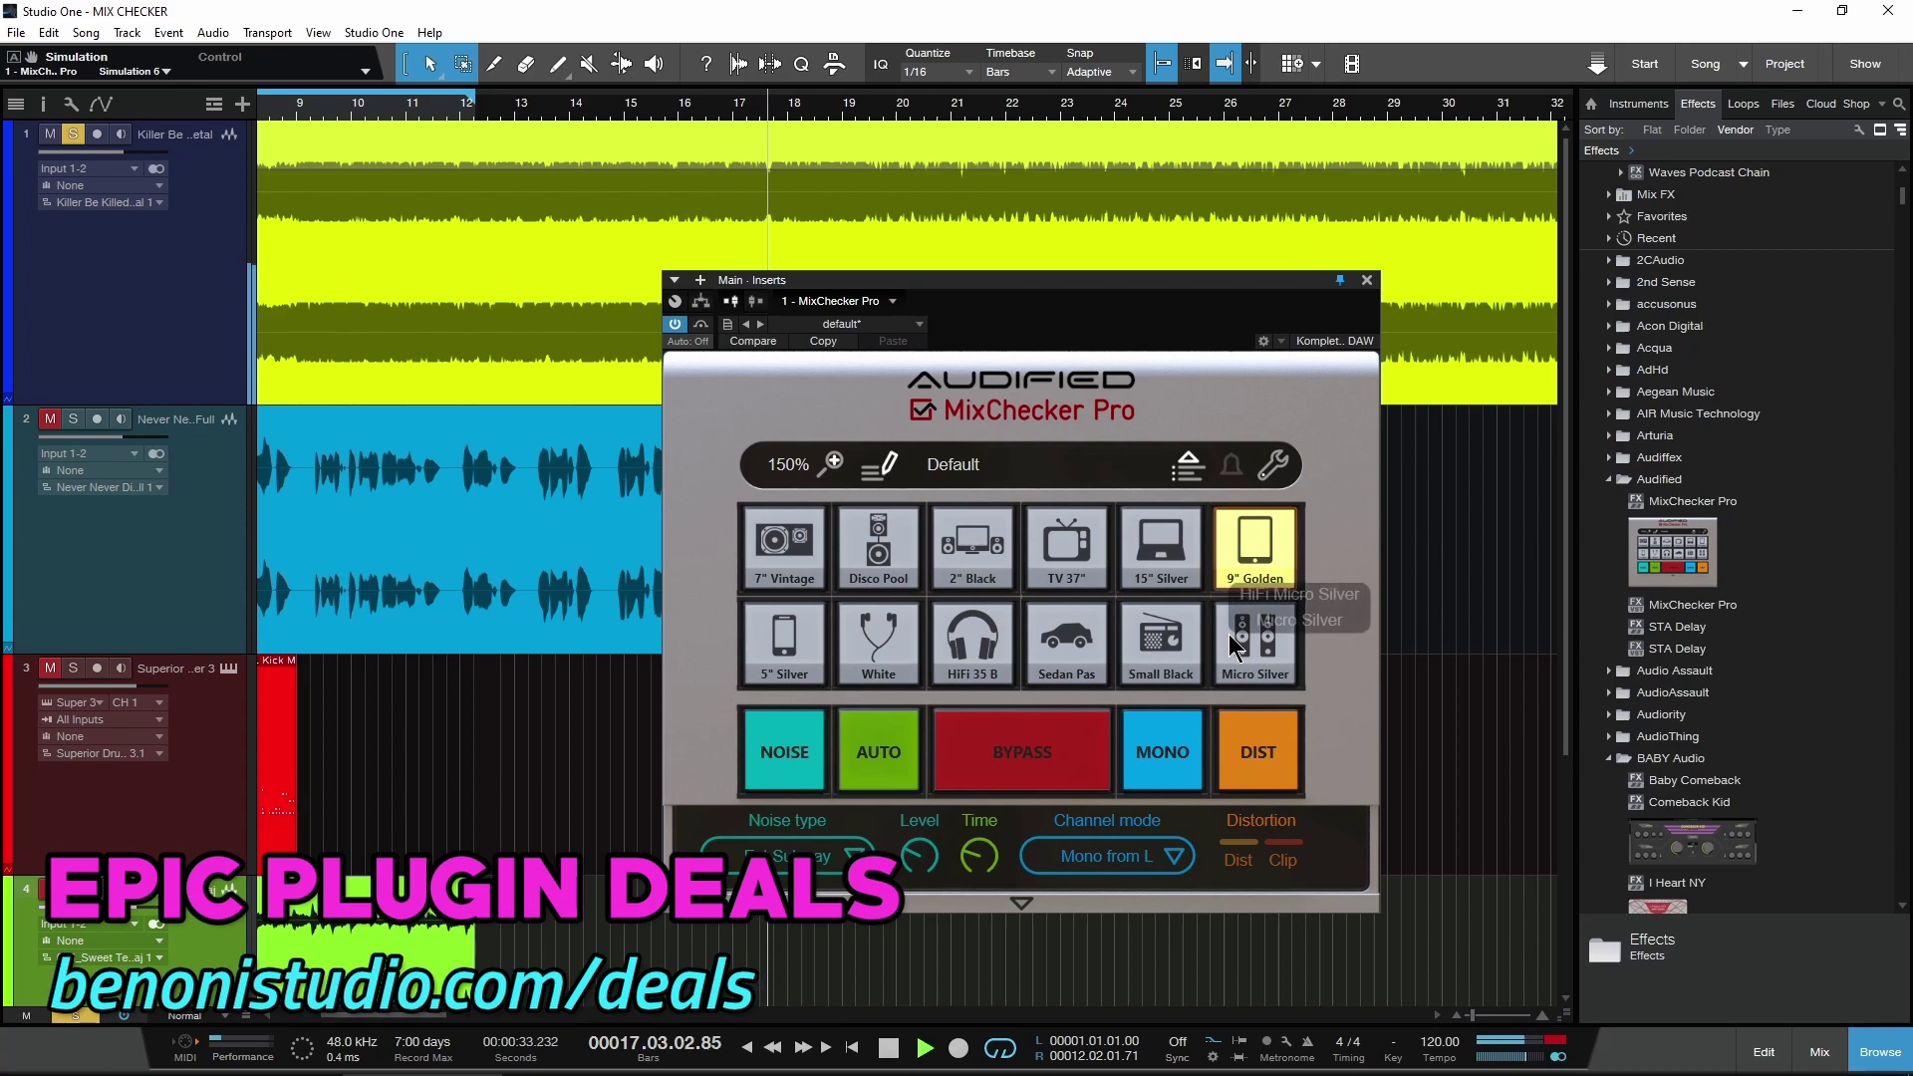
{"action": "left_click", "coordinate": [1160, 648]}
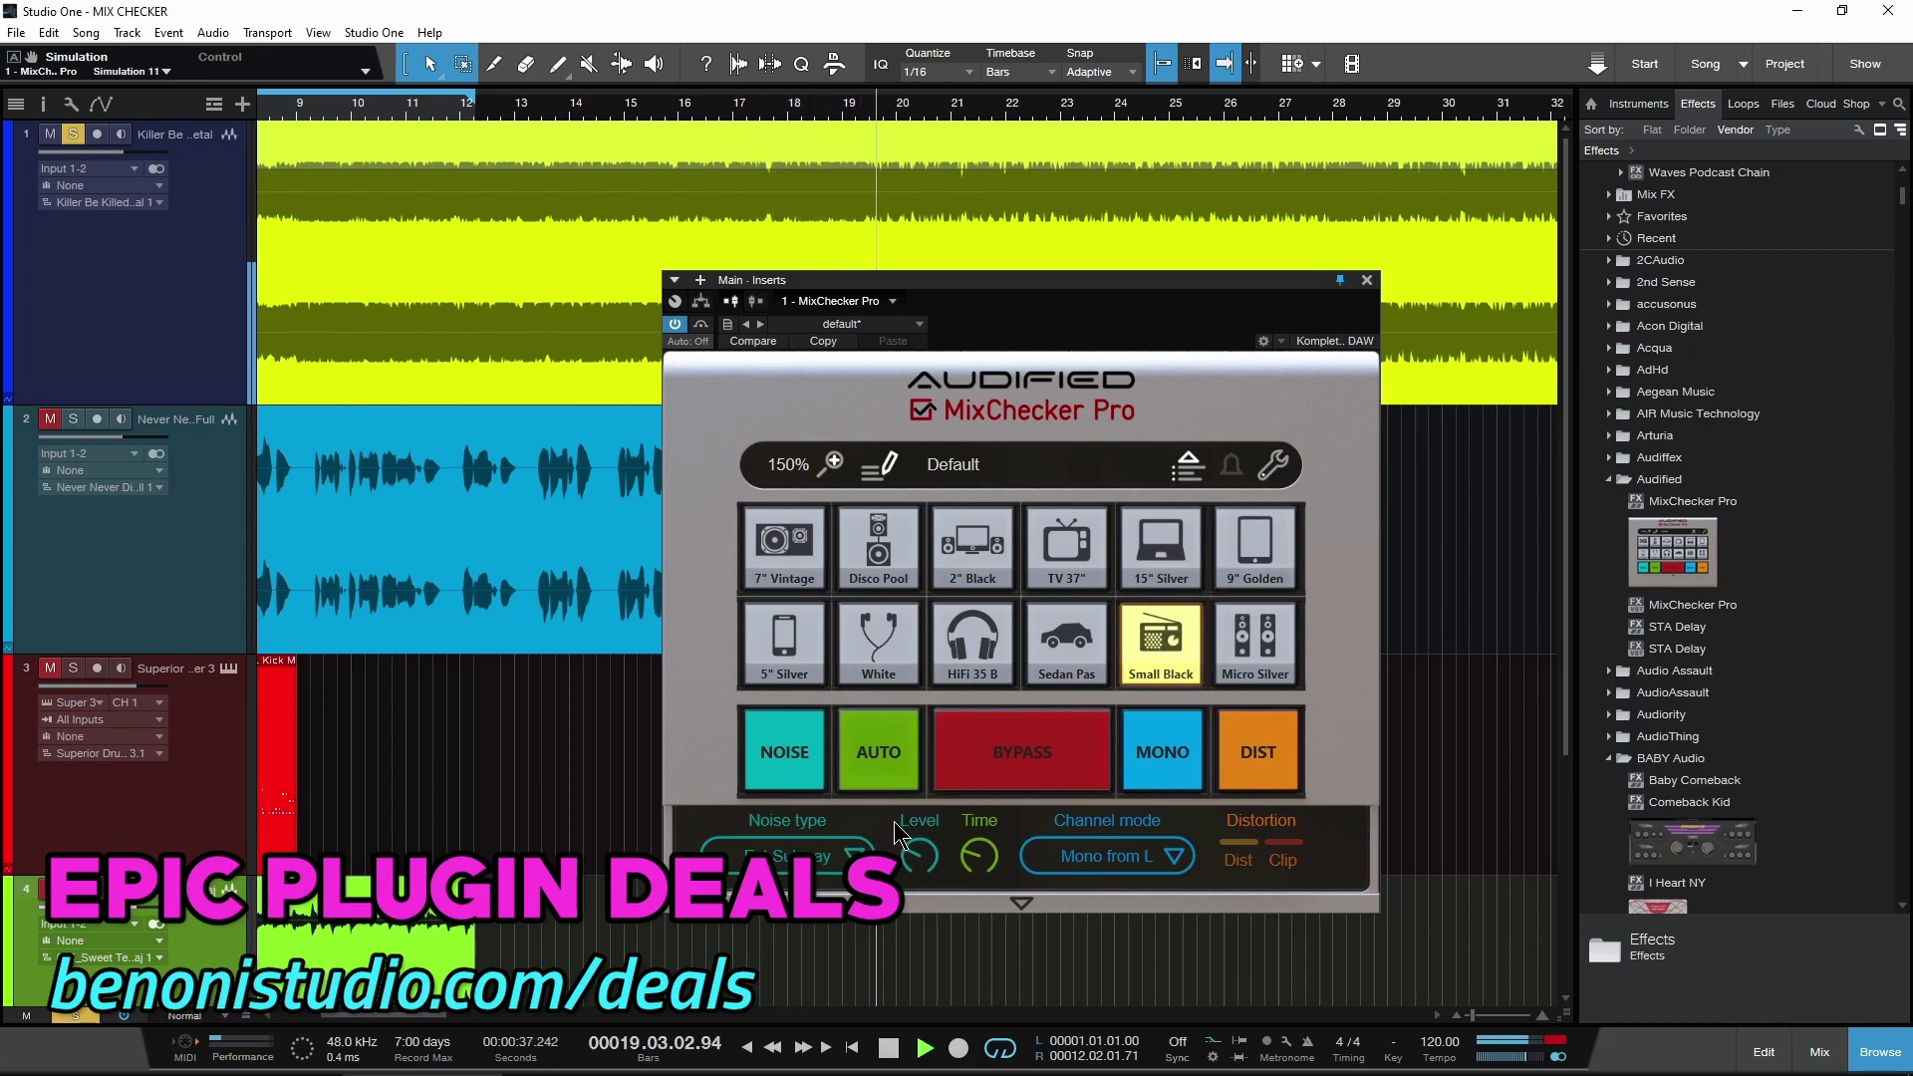
Open the button set editor for the Small Black button and assign it the Smart Home Speaker simulation
{"action": "left_click", "coordinate": [881, 465]}
{"action": "left_click", "coordinate": [972, 743]}
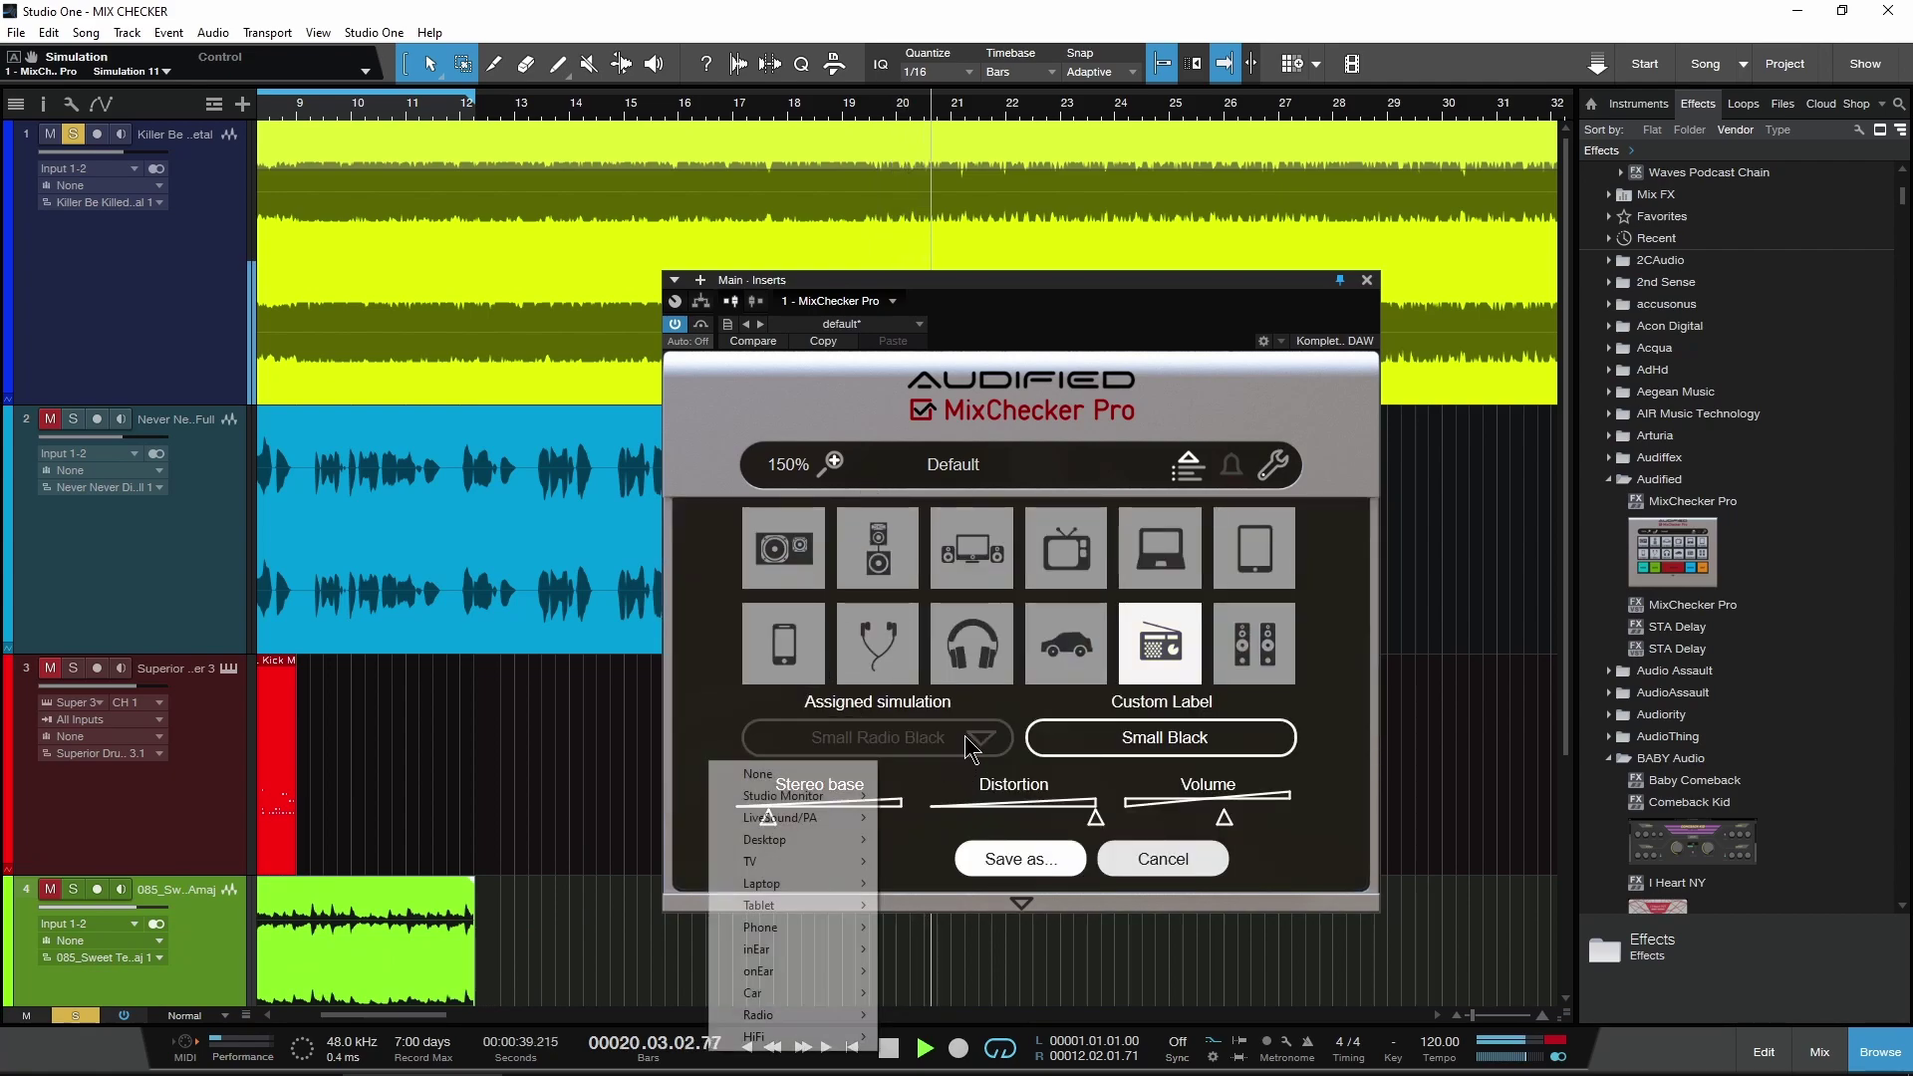
{"action": "mouse_move", "coordinate": [817, 1015]}
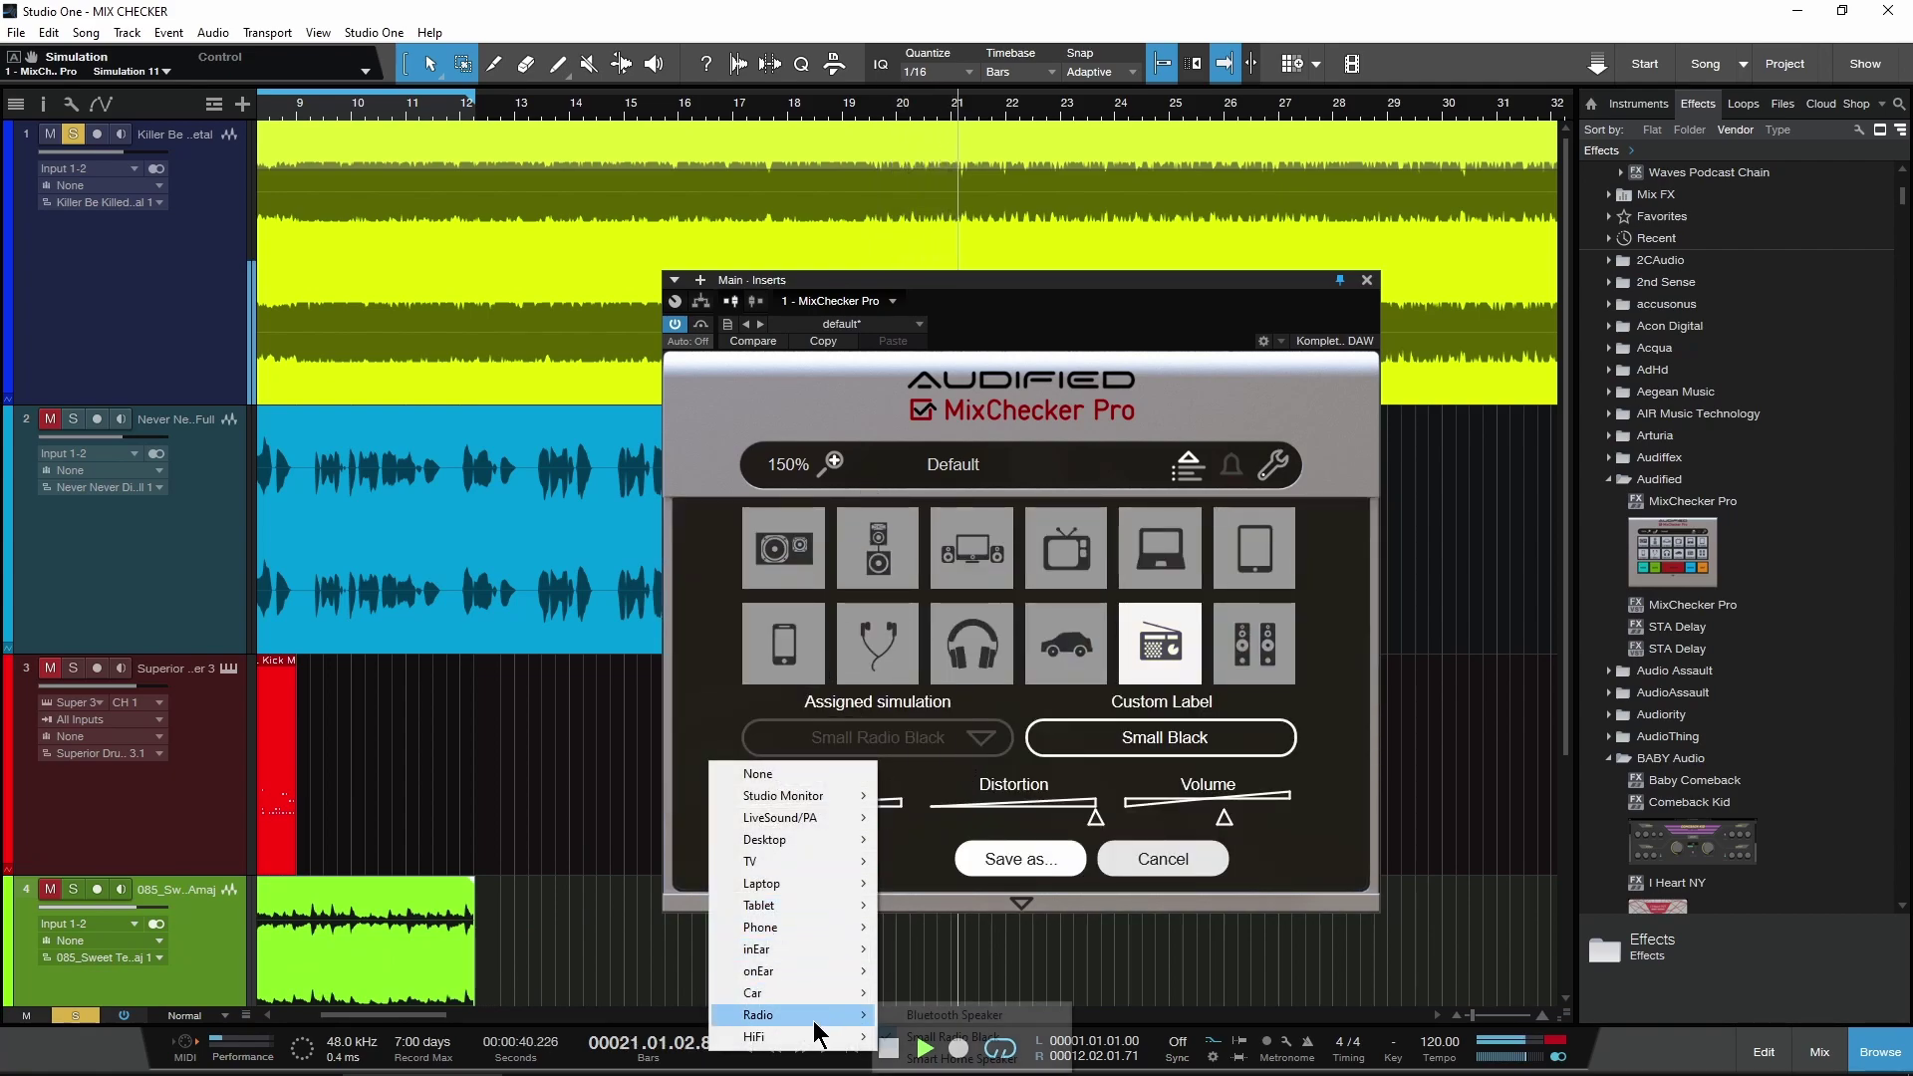
{"action": "left_click", "coordinate": [1016, 1063]}
Change the button's assigned simulation to Tablet 9" Golden
{"action": "left_click", "coordinate": [859, 753]}
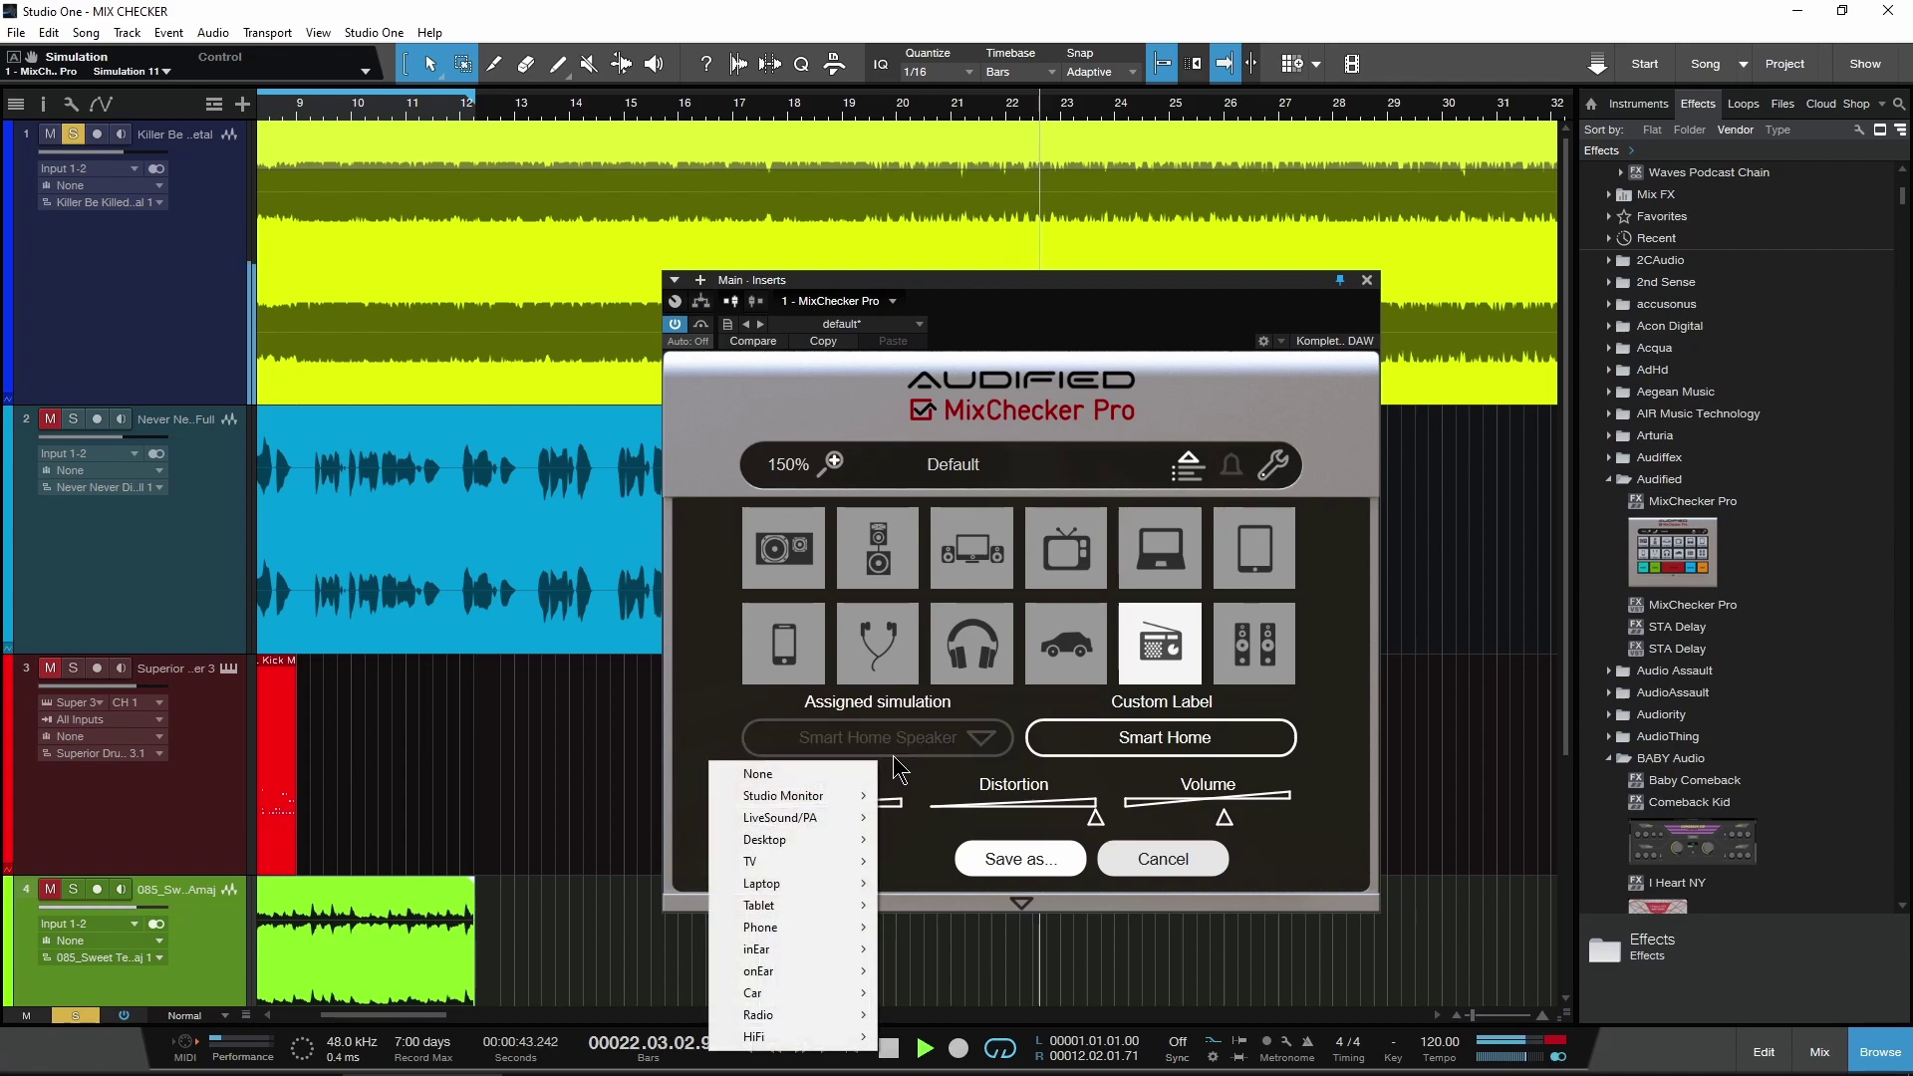
{"action": "mouse_move", "coordinate": [809, 905]}
{"action": "left_click", "coordinate": [906, 907]}
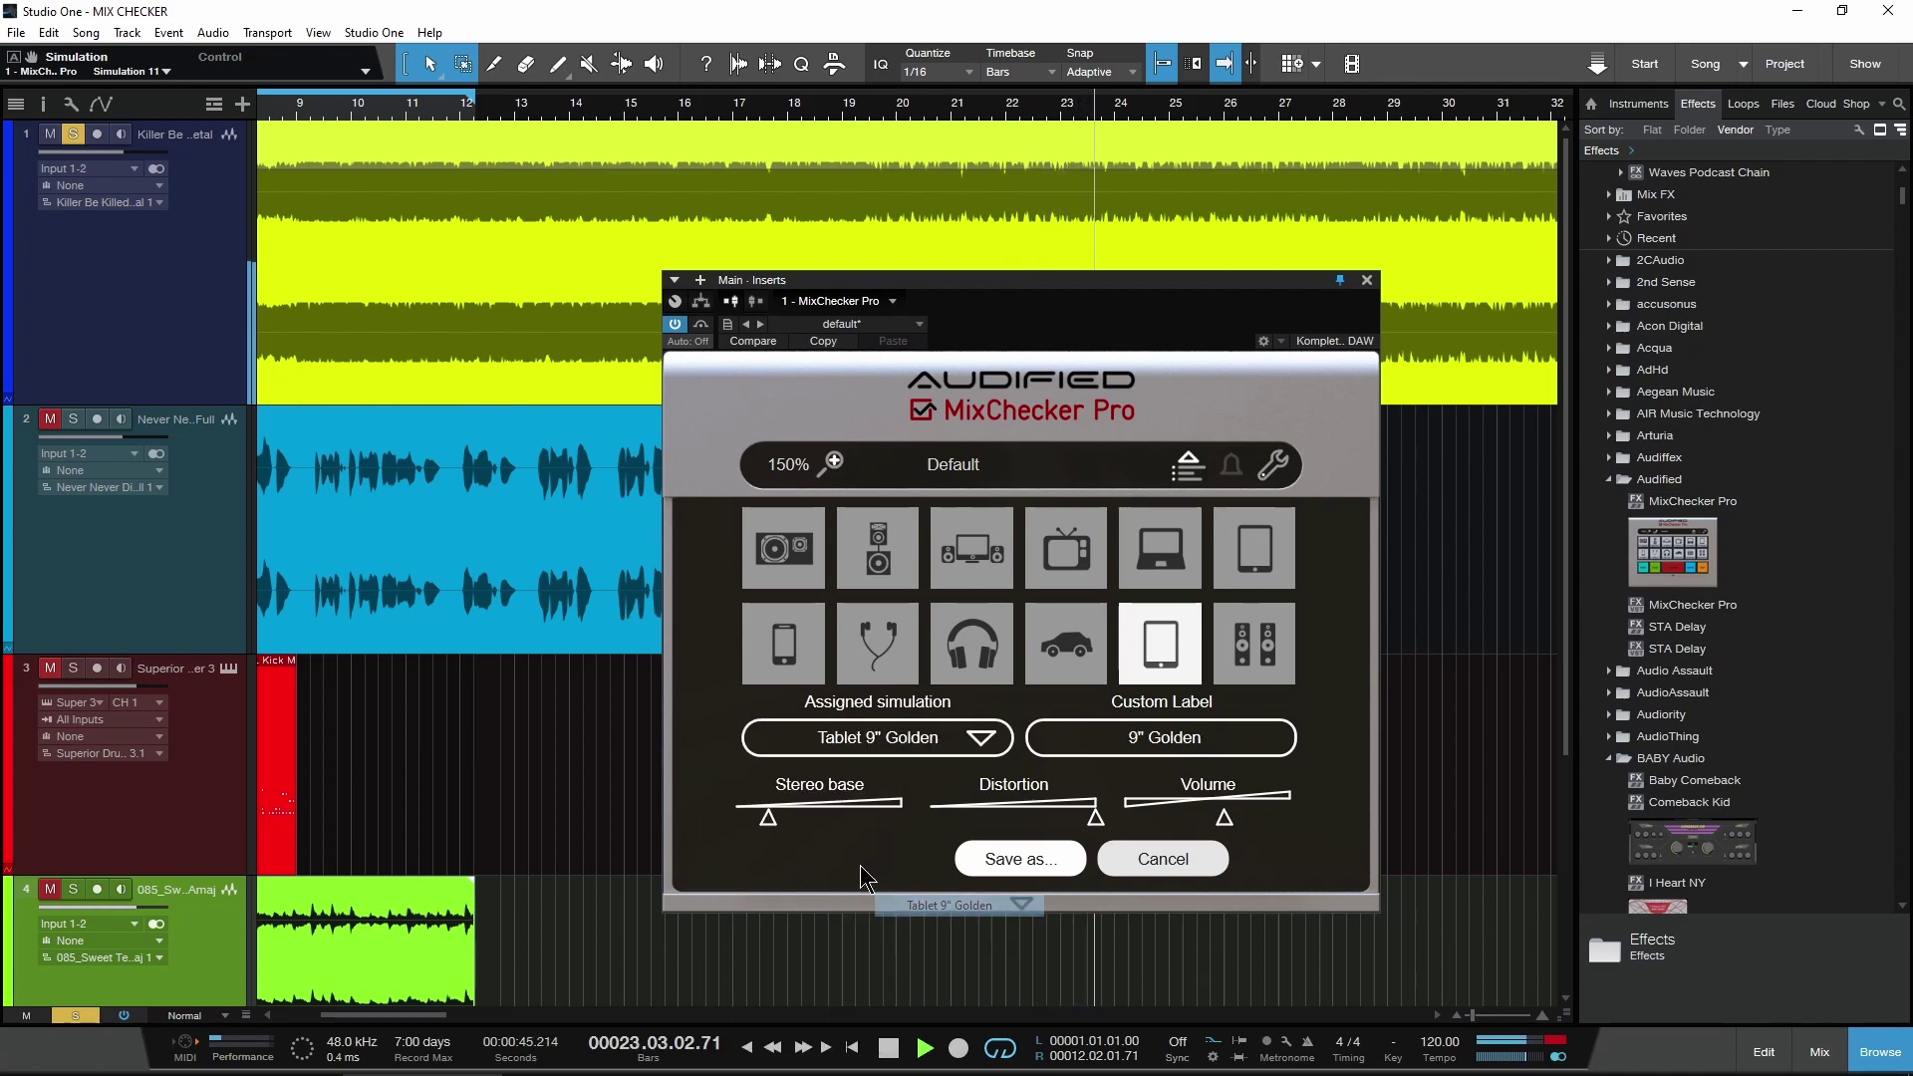
Change the button's assigned simulation to PA Club FOH from the LiveSound/PA category
{"action": "left_click", "coordinate": [888, 742]}
{"action": "mouse_move", "coordinate": [823, 792]}
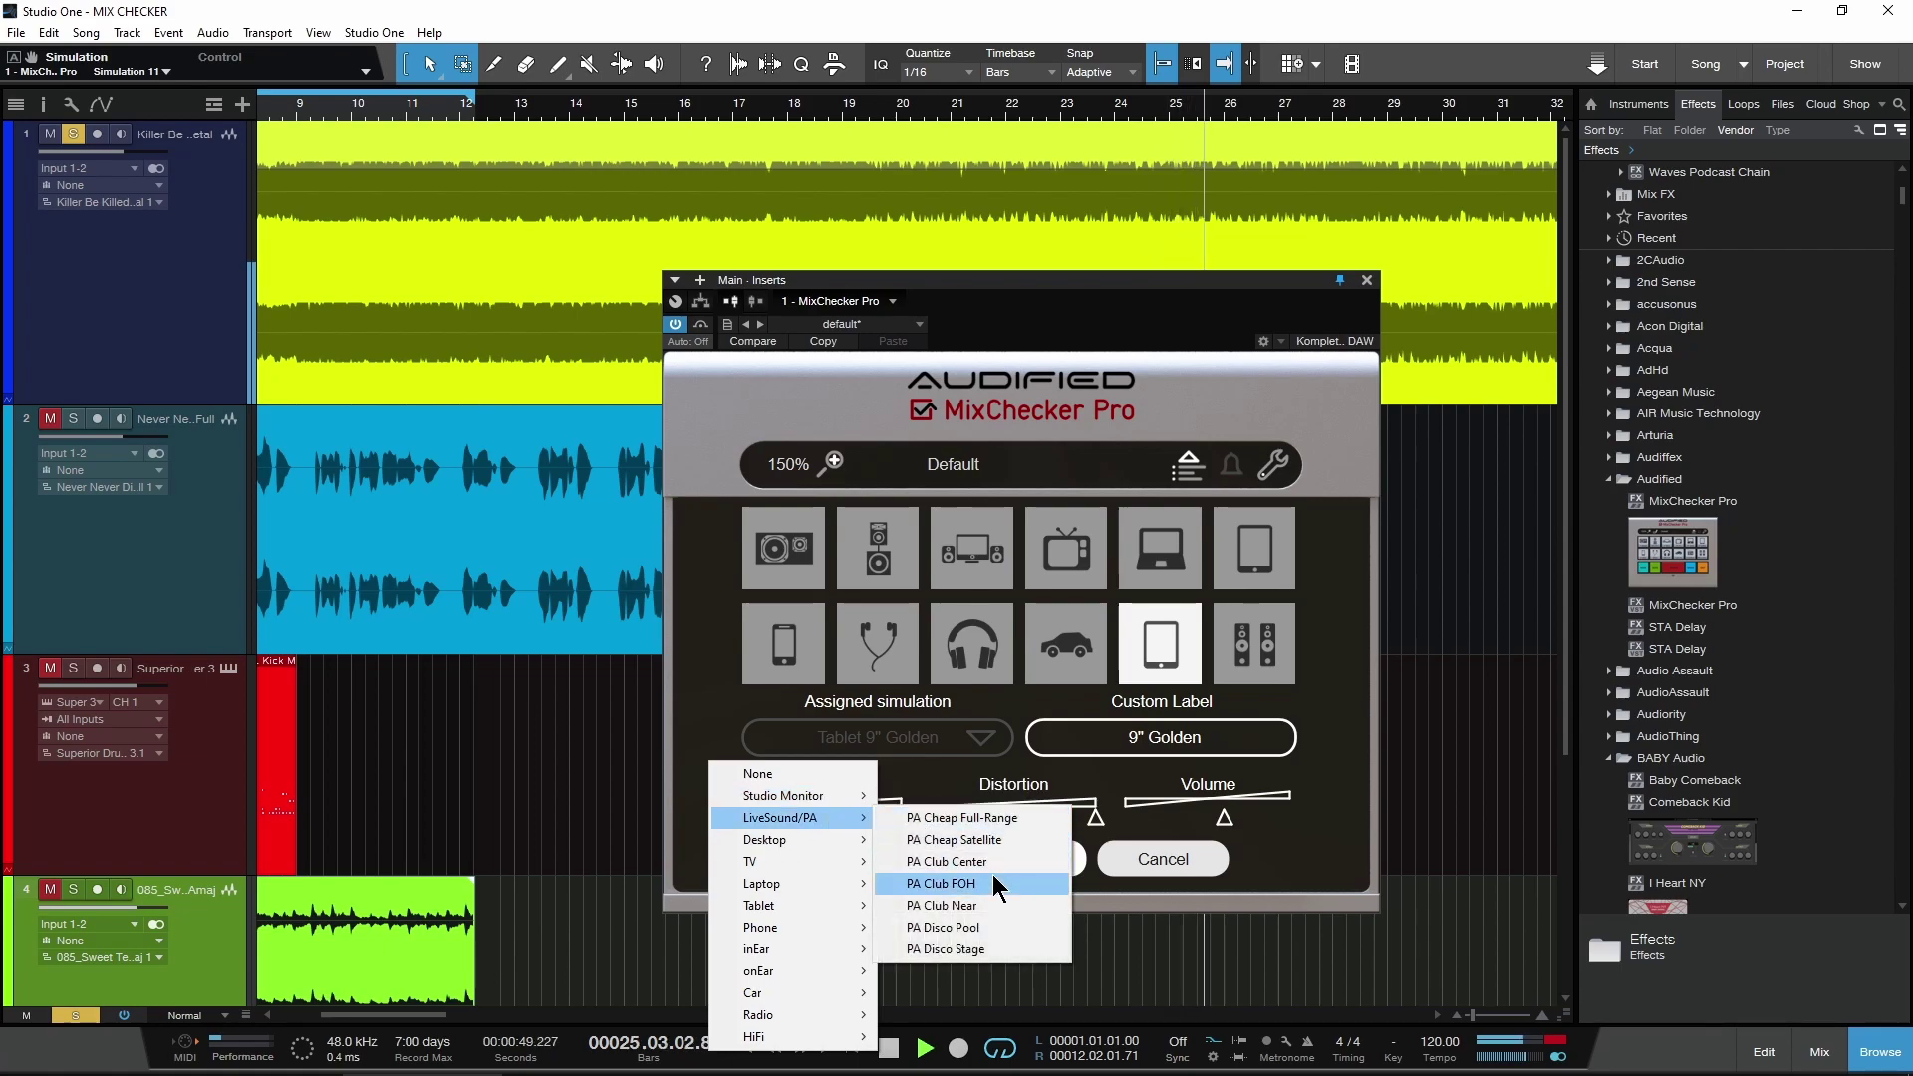
{"action": "left_click", "coordinate": [993, 883]}
Change the button's assigned simulation to TV 24"
{"action": "left_click", "coordinate": [927, 748]}
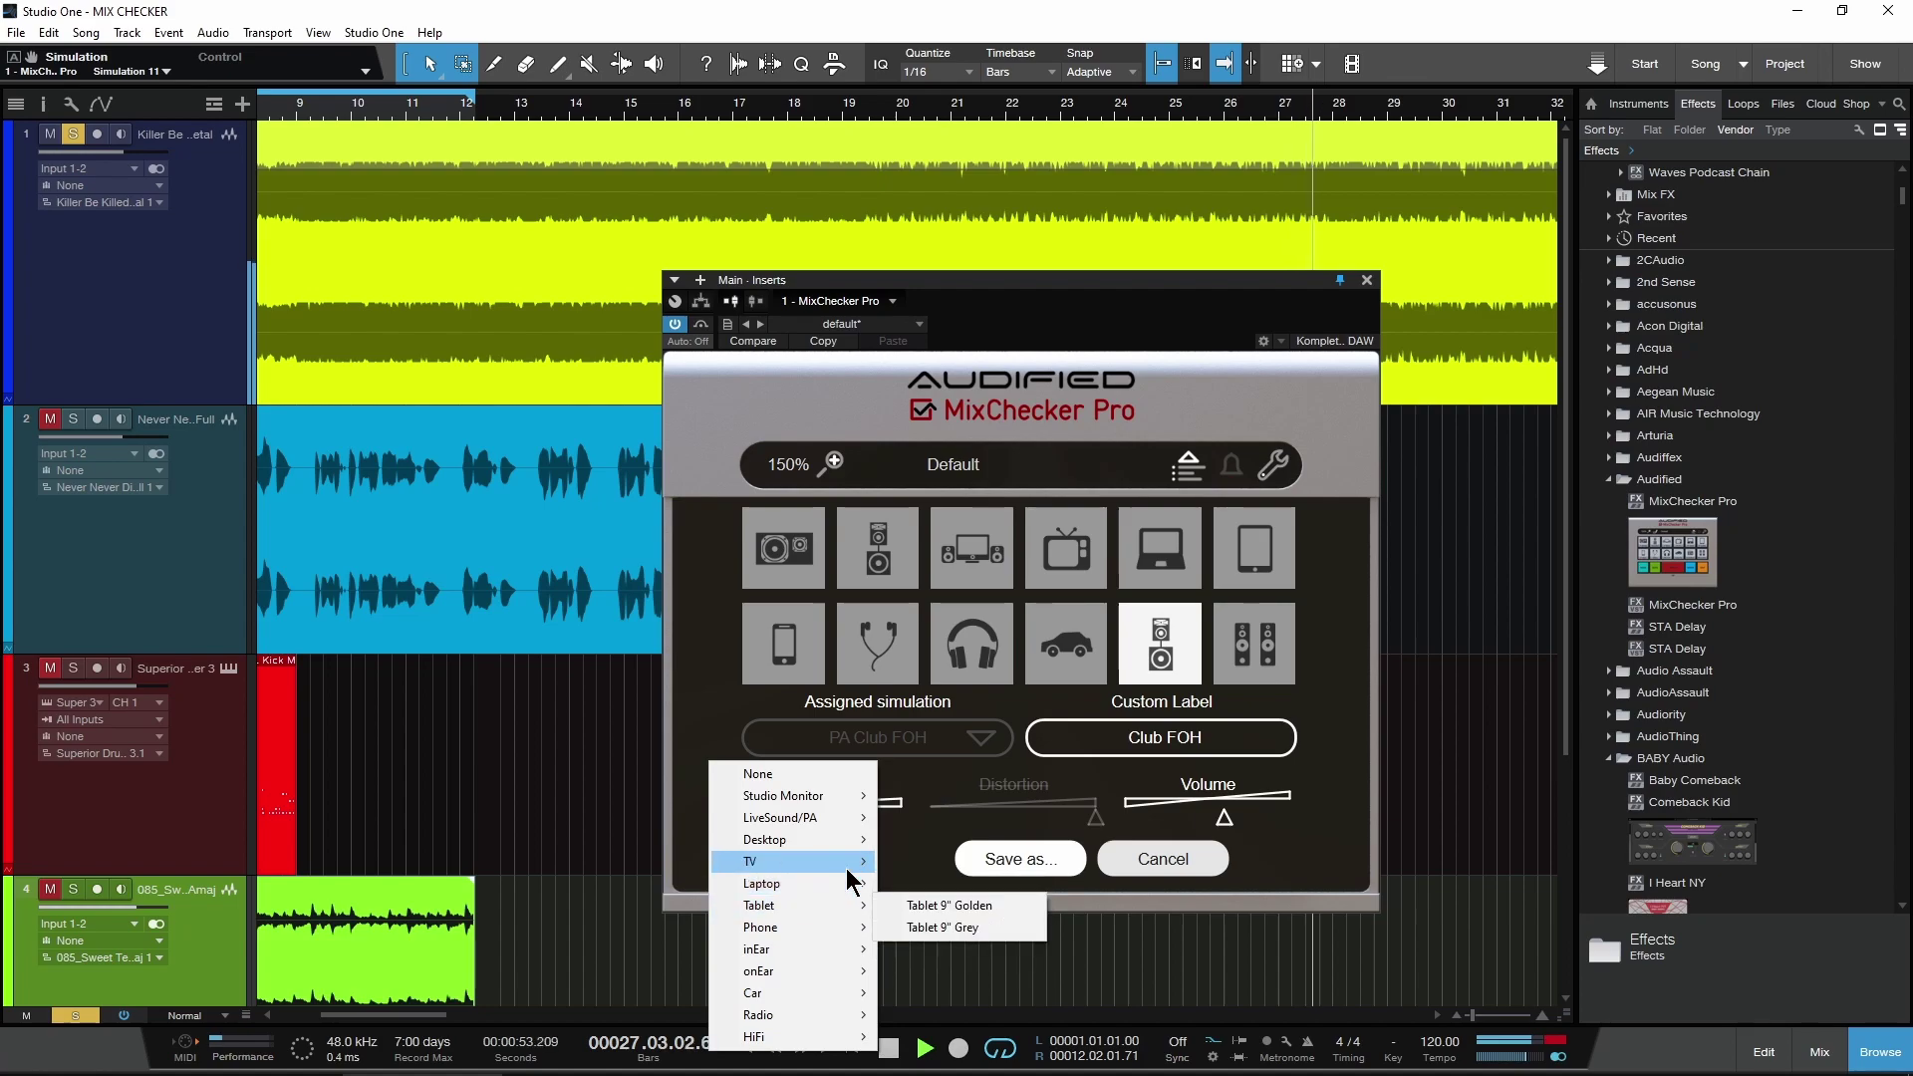
{"action": "mouse_move", "coordinate": [850, 877]}
{"action": "left_click", "coordinate": [917, 863]}
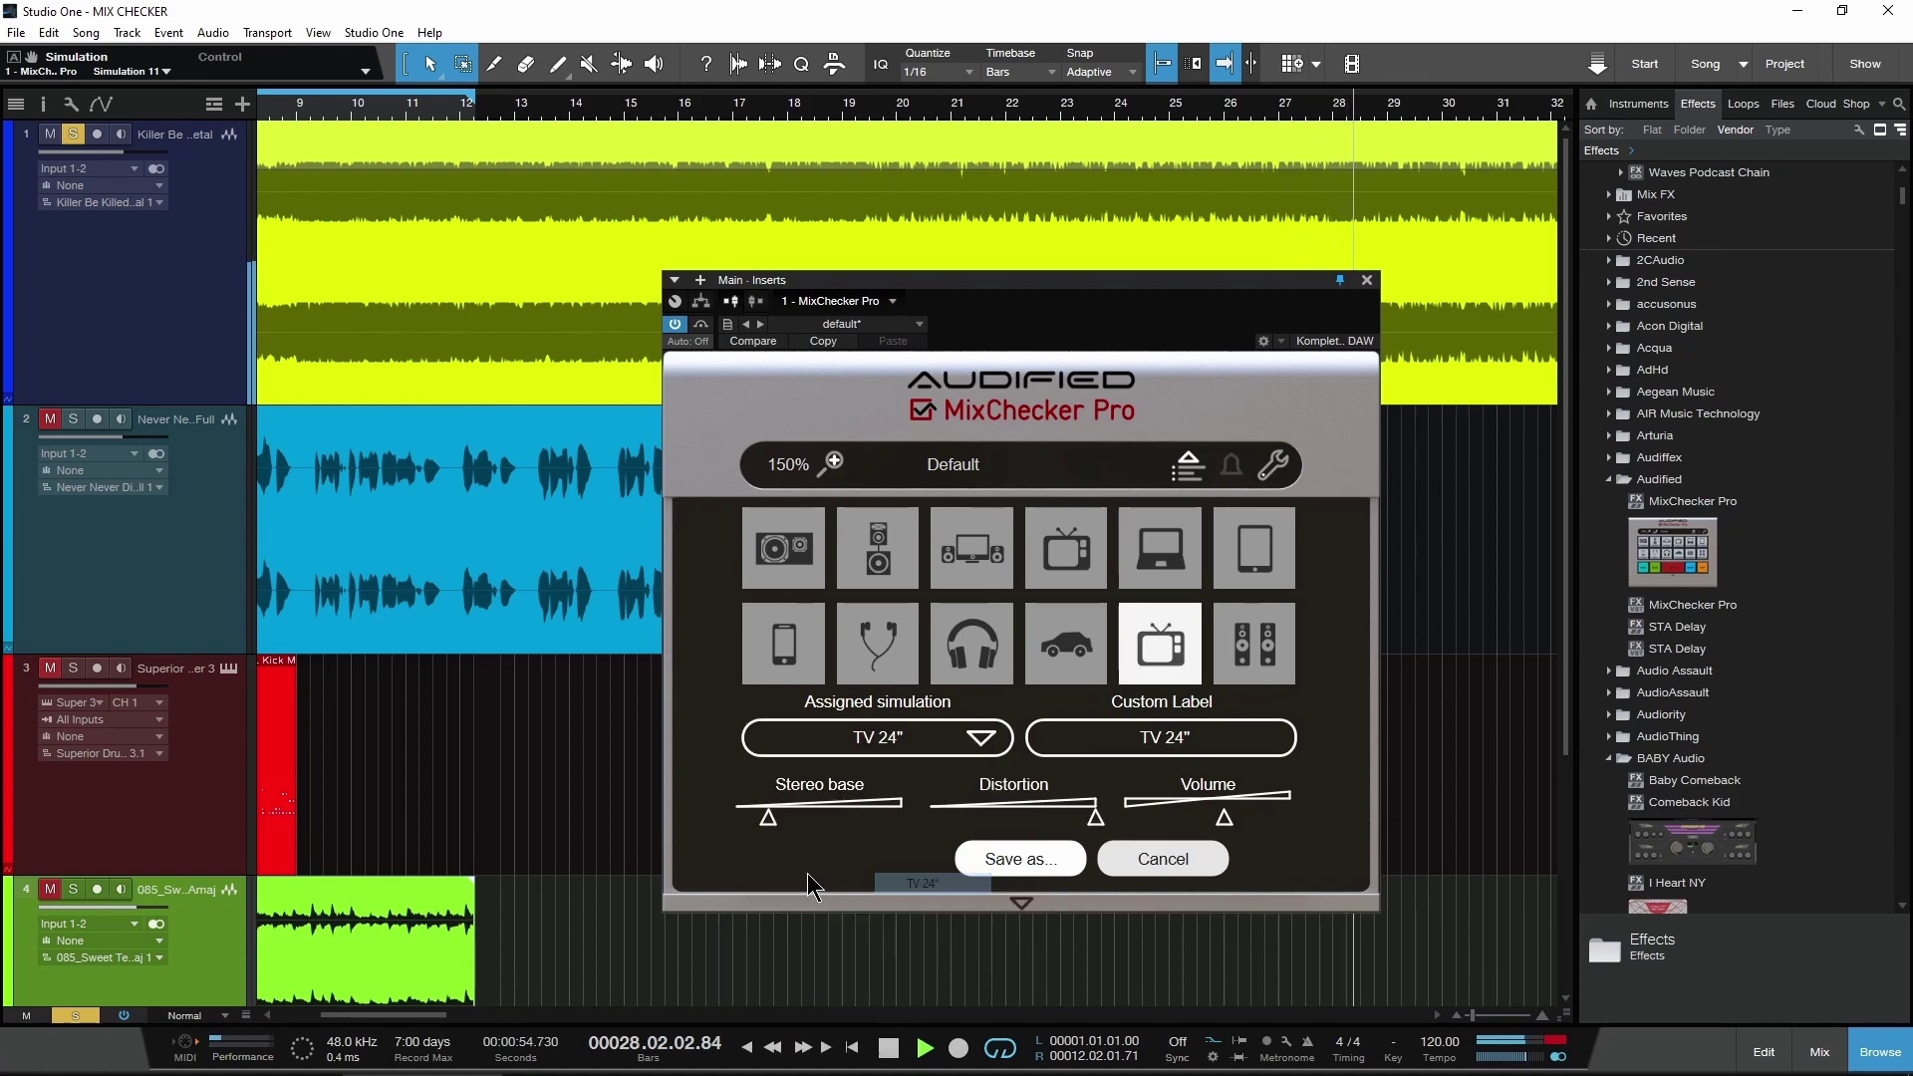
Try the Earplugs Iso Black in-ear simulation on the selected button and leave the editor without saving
{"action": "left_click", "coordinate": [905, 751]}
{"action": "mouse_move", "coordinate": [819, 955]}
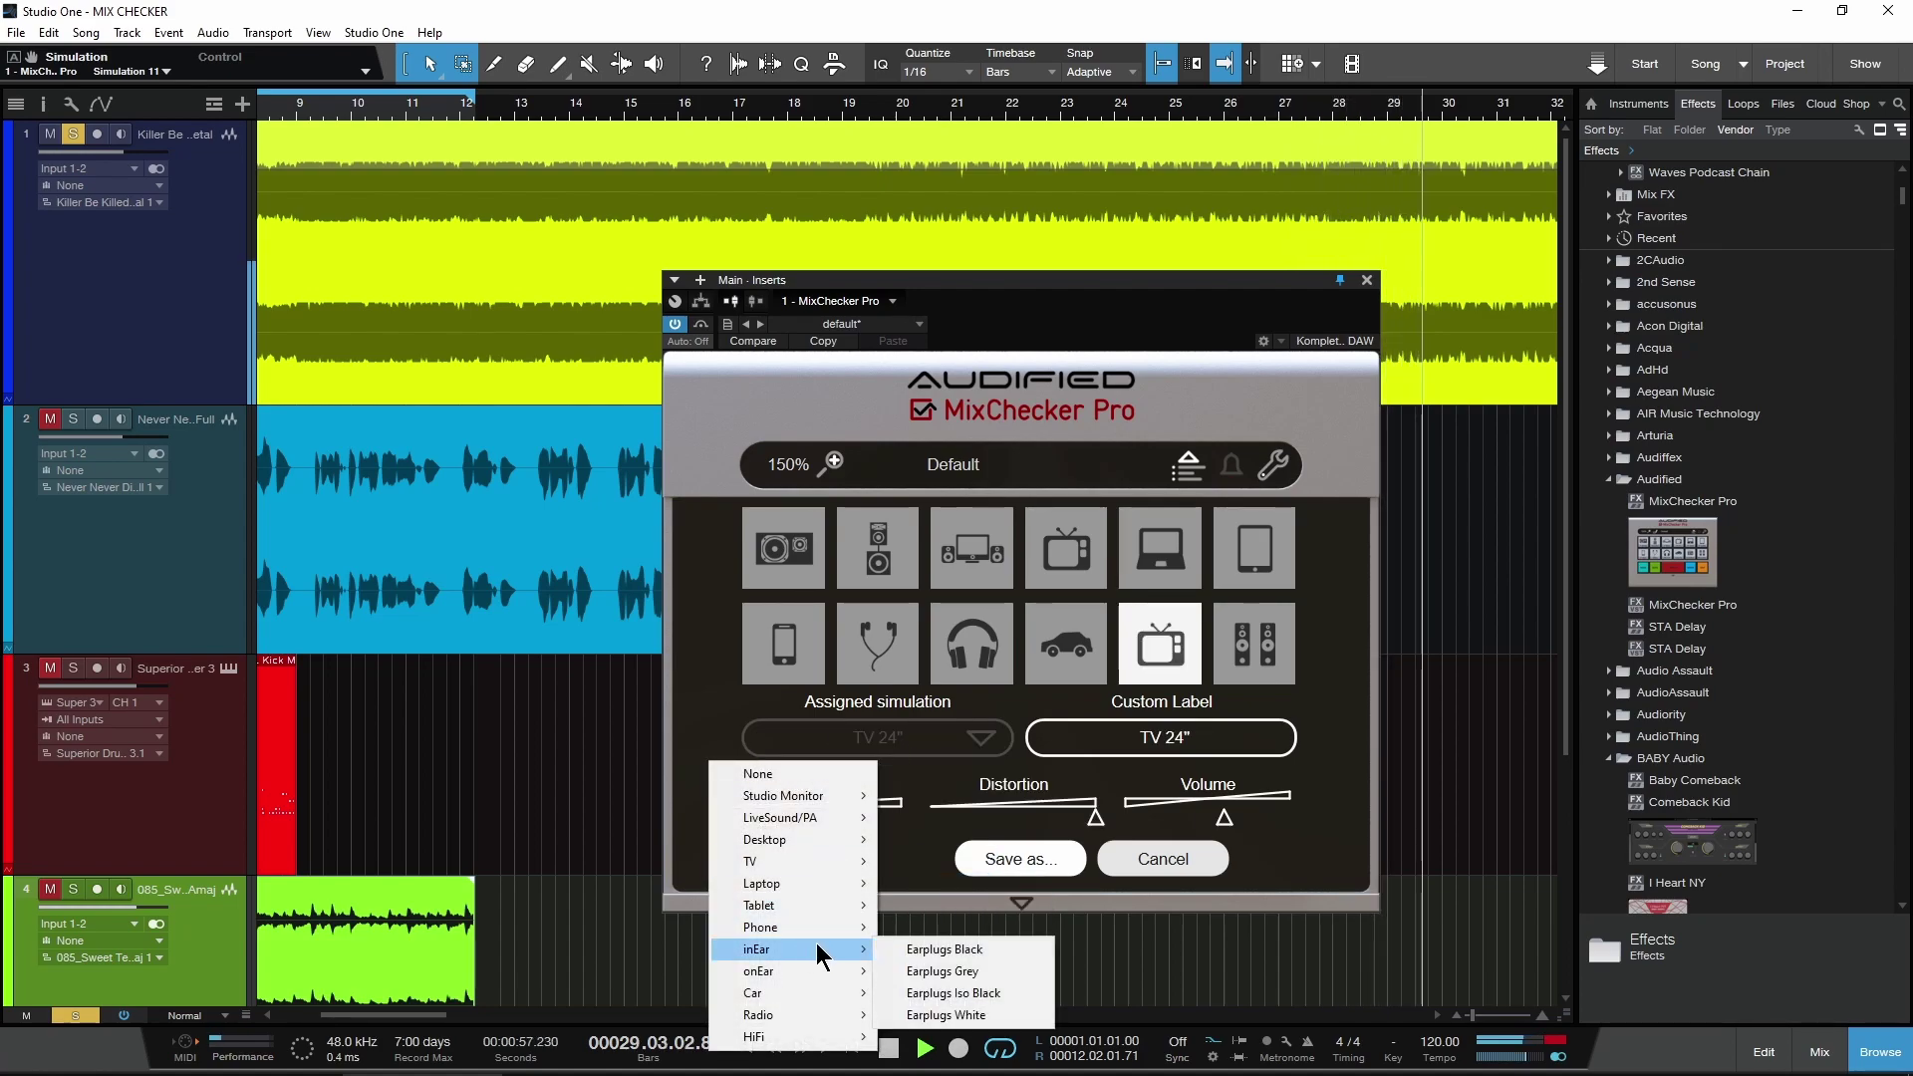
{"action": "left_click", "coordinate": [947, 994]}
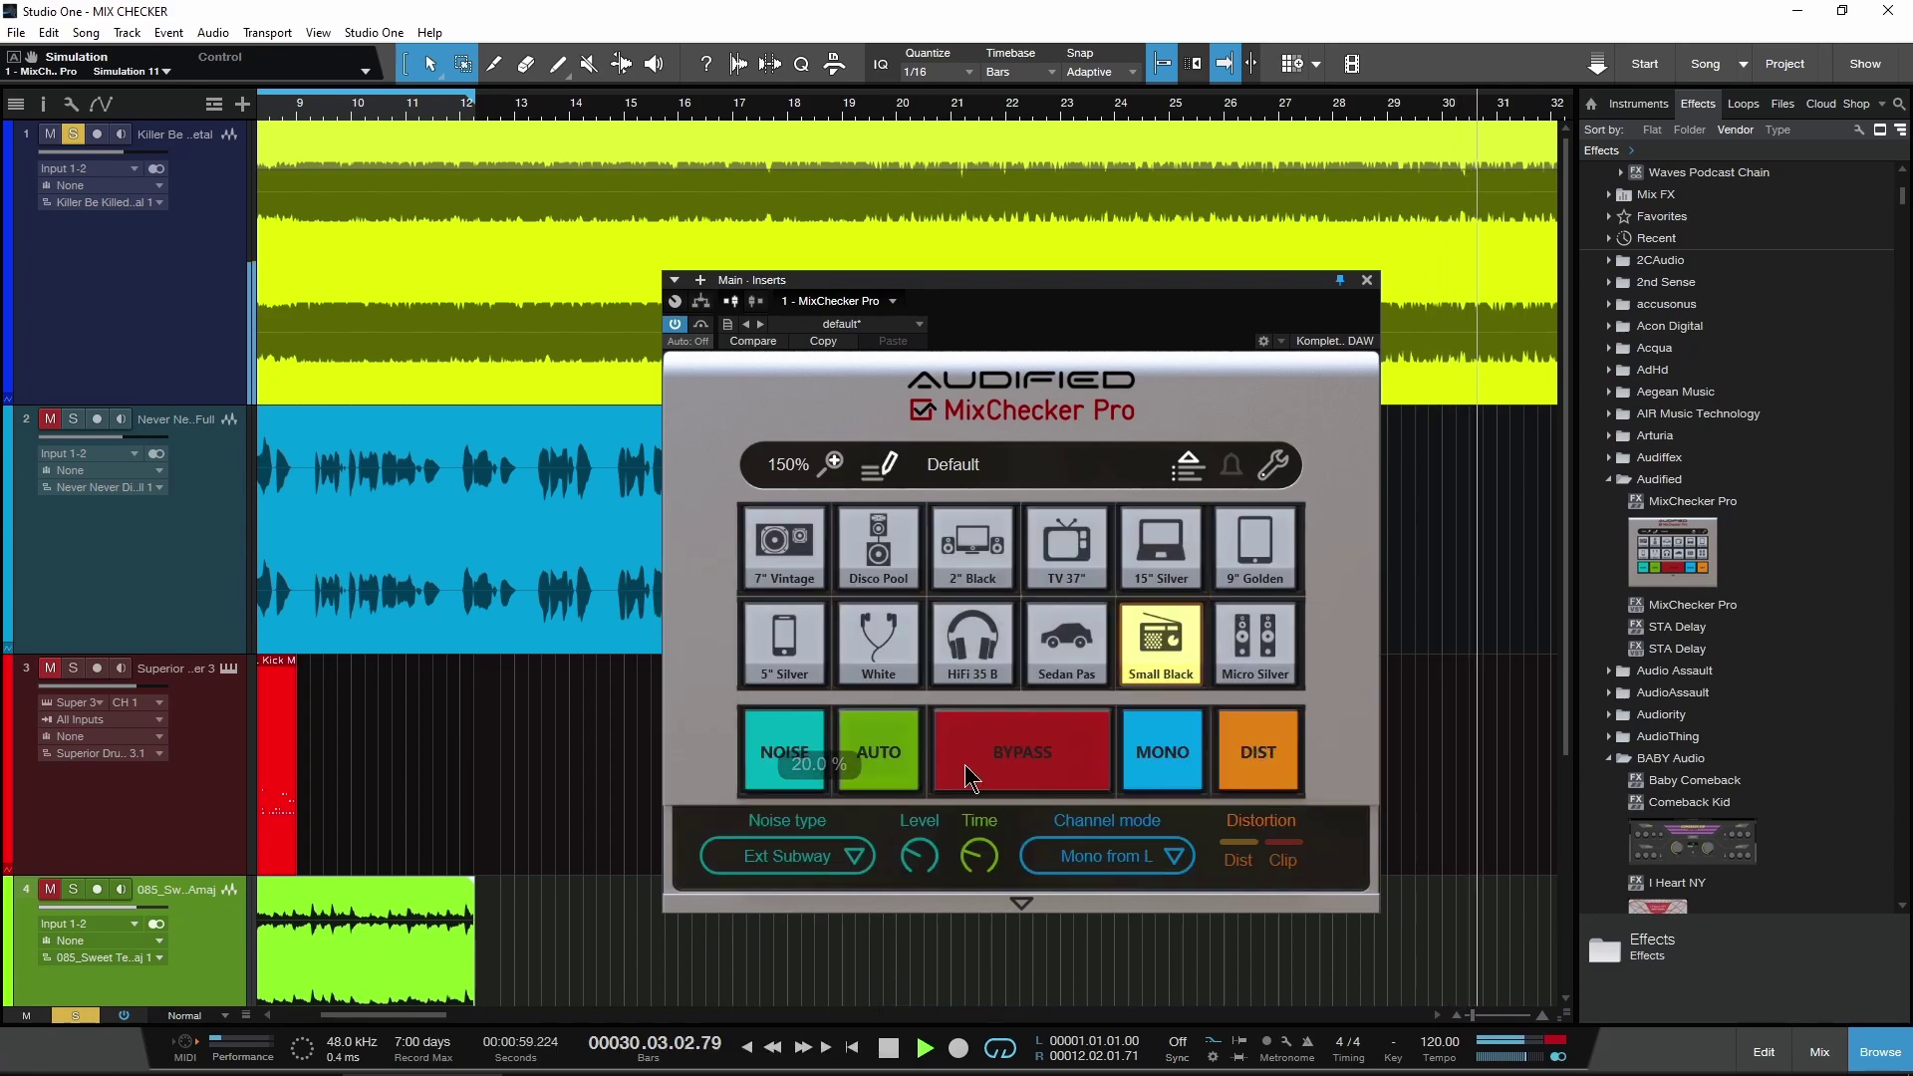
Load the Solid lowEnd button set and audition the Club Center, Sedan Pas and DJ 50 R simulations
{"action": "left_click", "coordinate": [954, 464]}
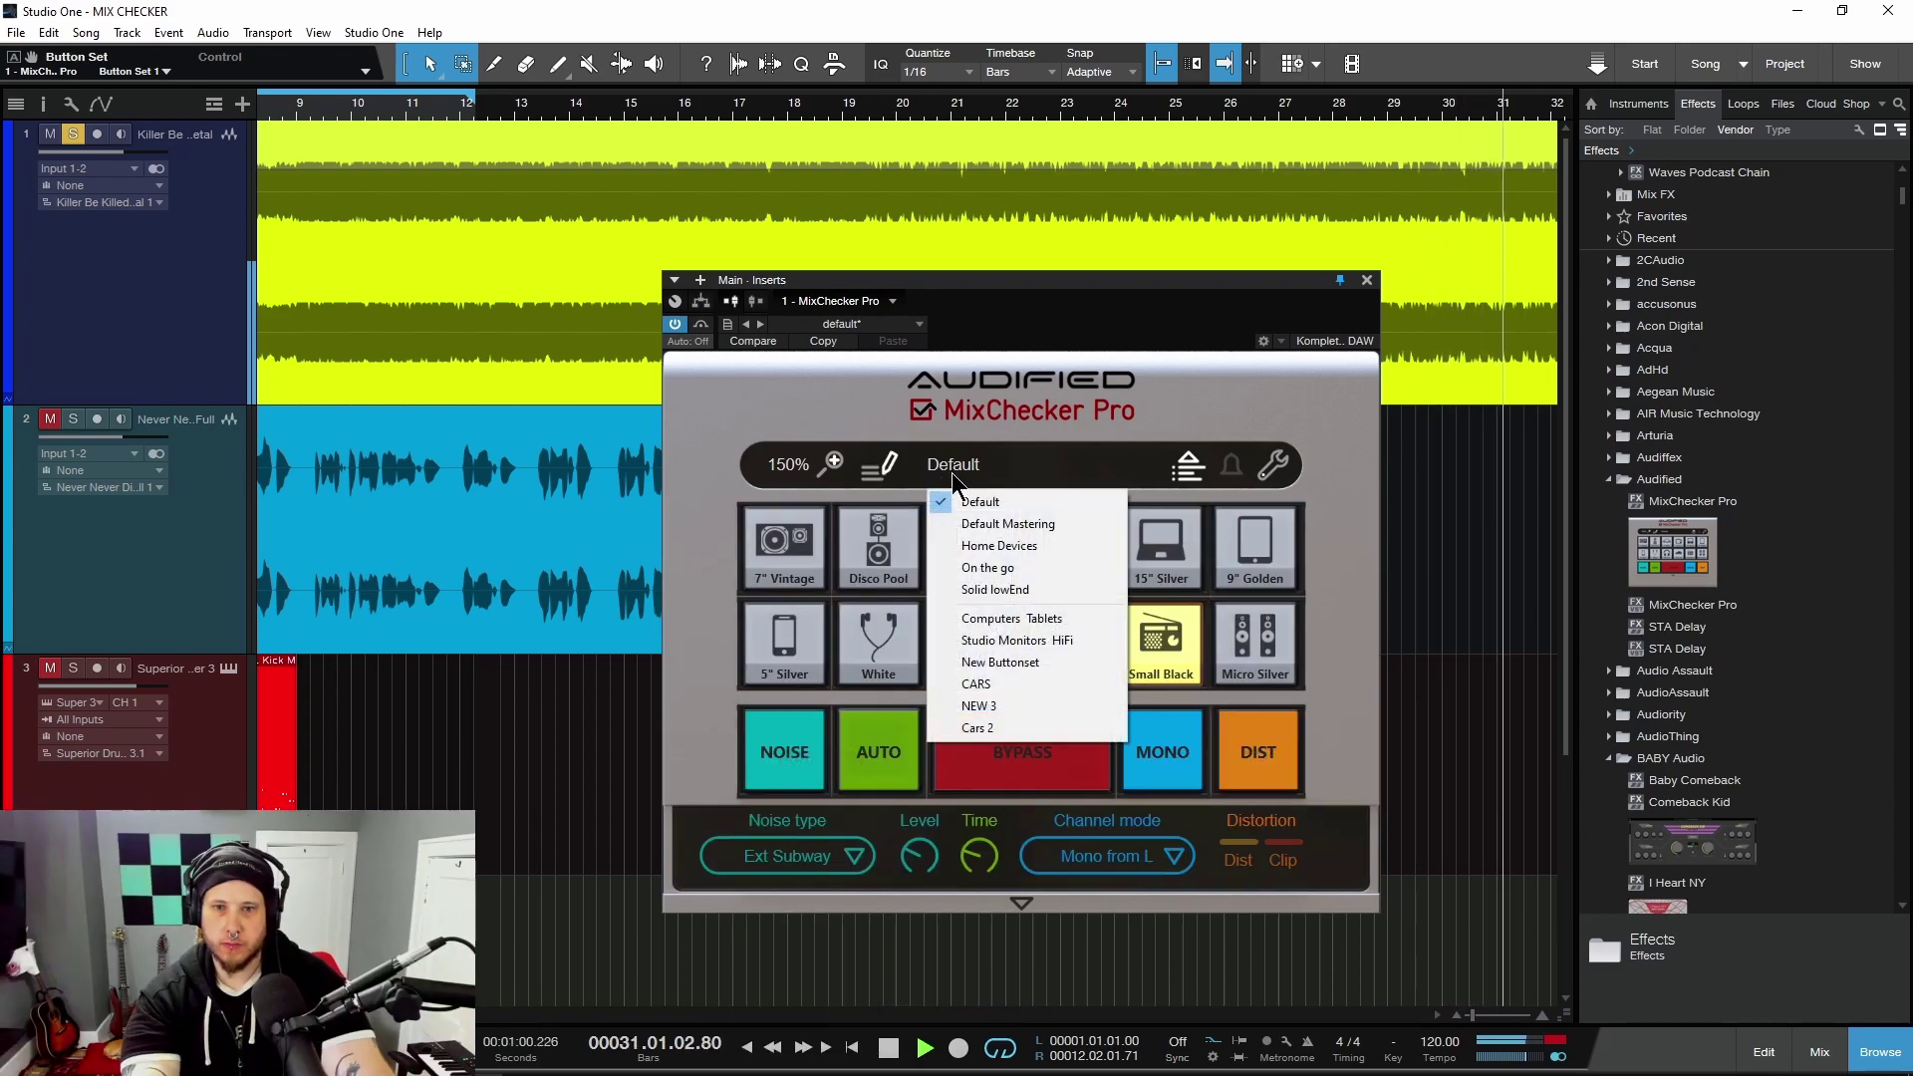
{"action": "left_click", "coordinate": [1025, 588]}
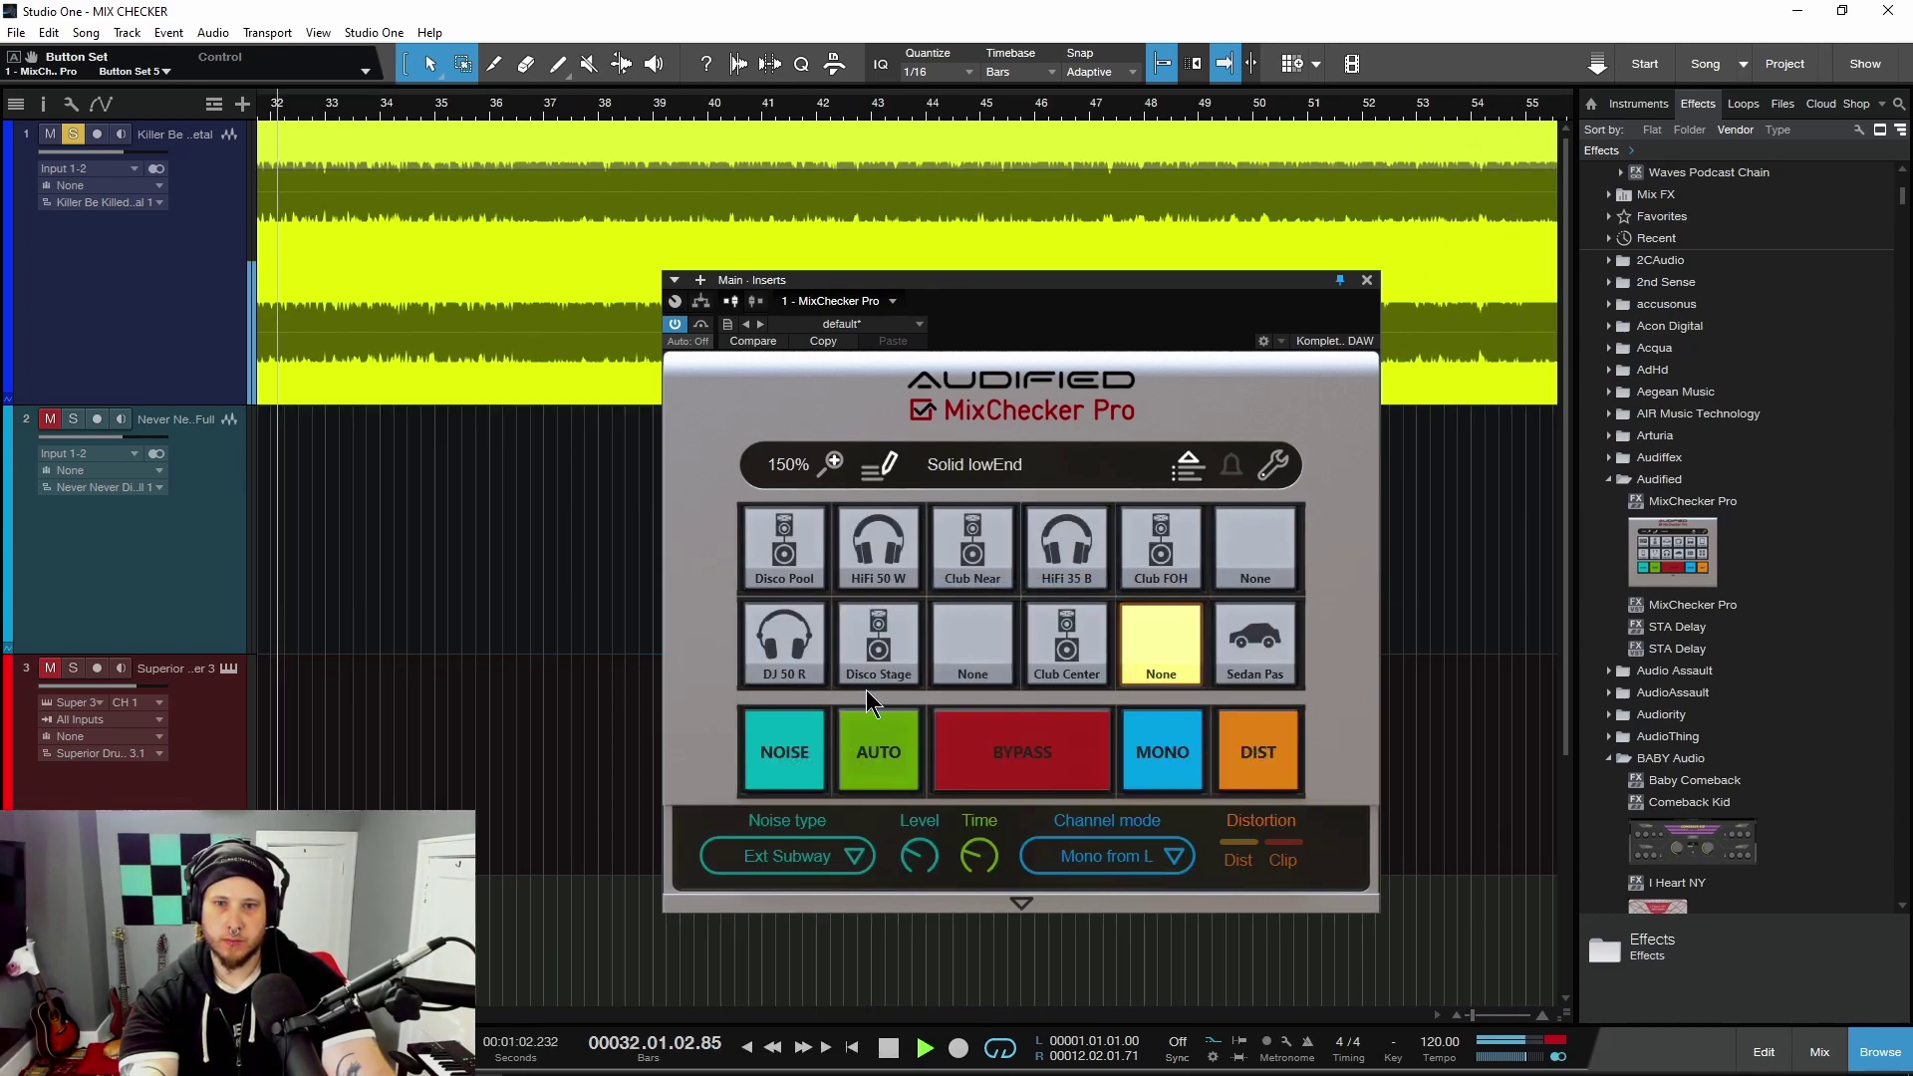
{"action": "left_click", "coordinate": [1077, 653]}
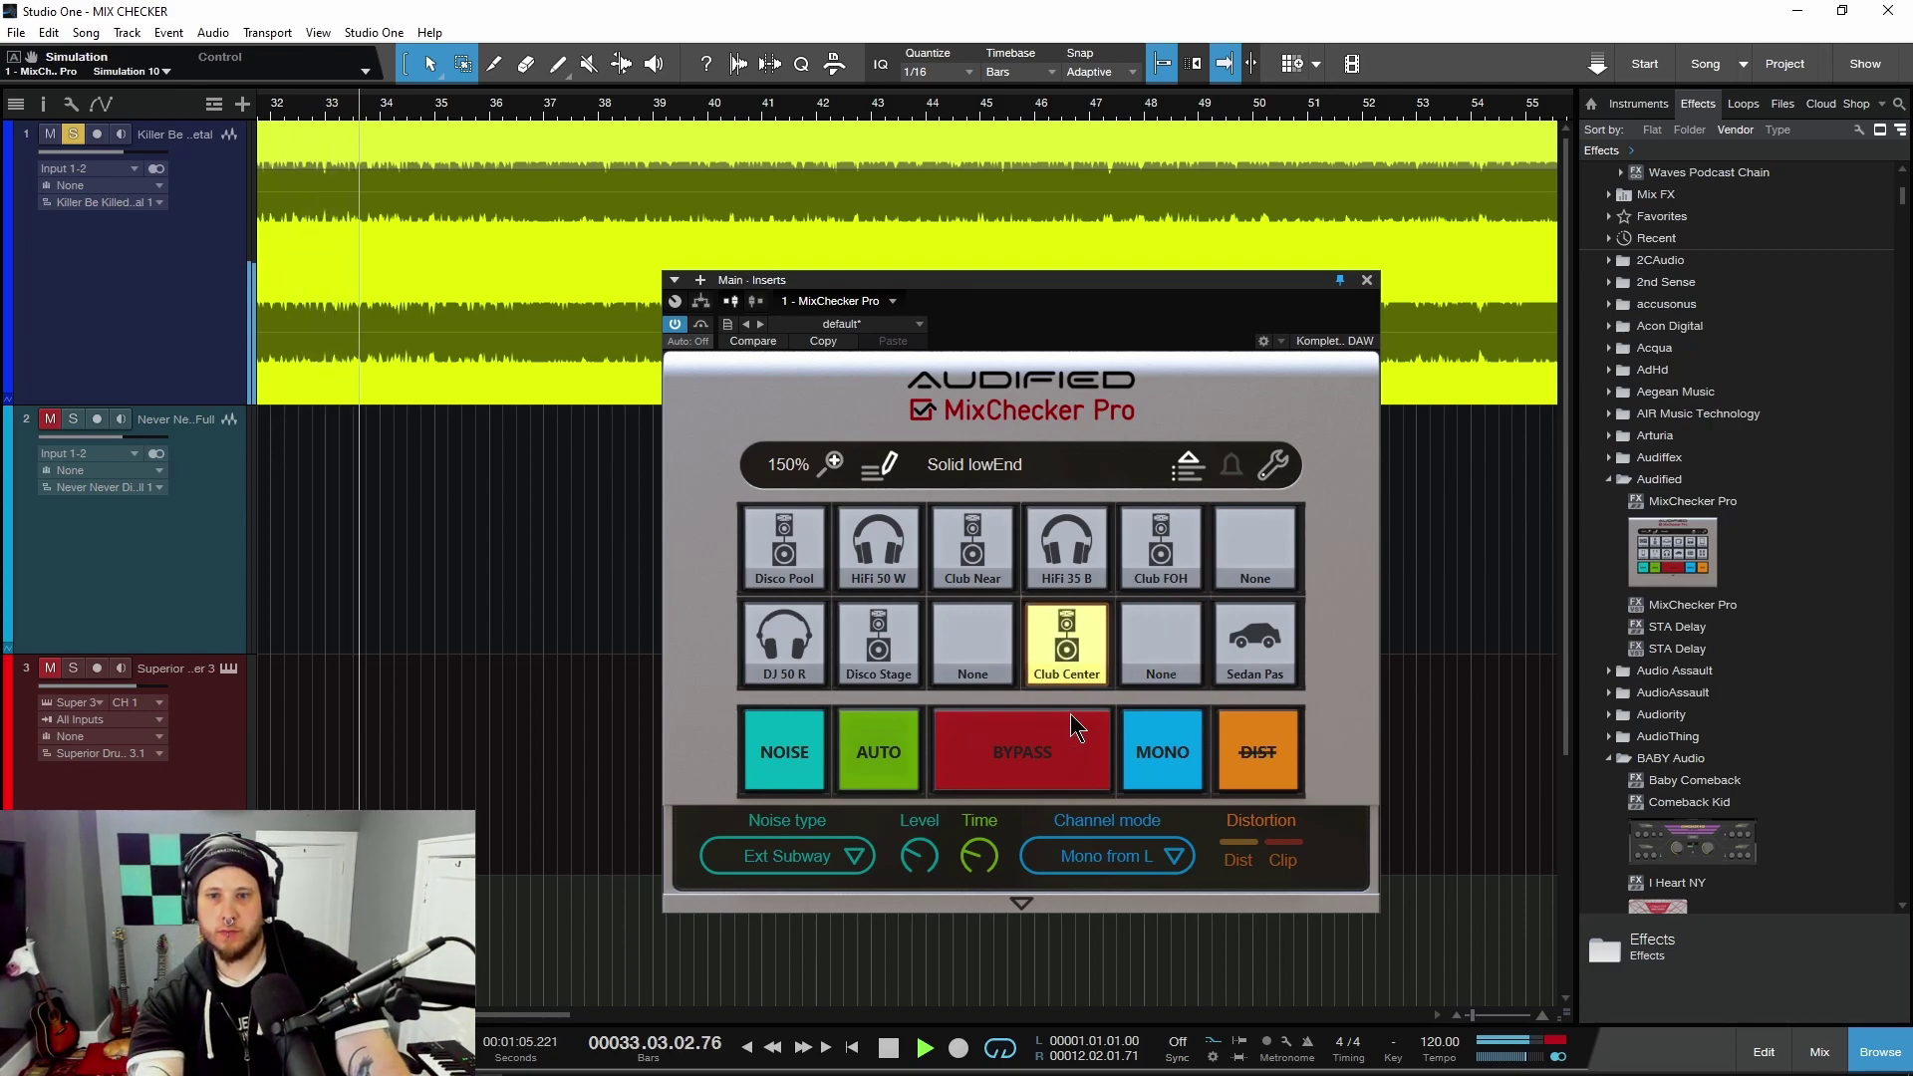
{"action": "left_click", "coordinate": [1255, 643]}
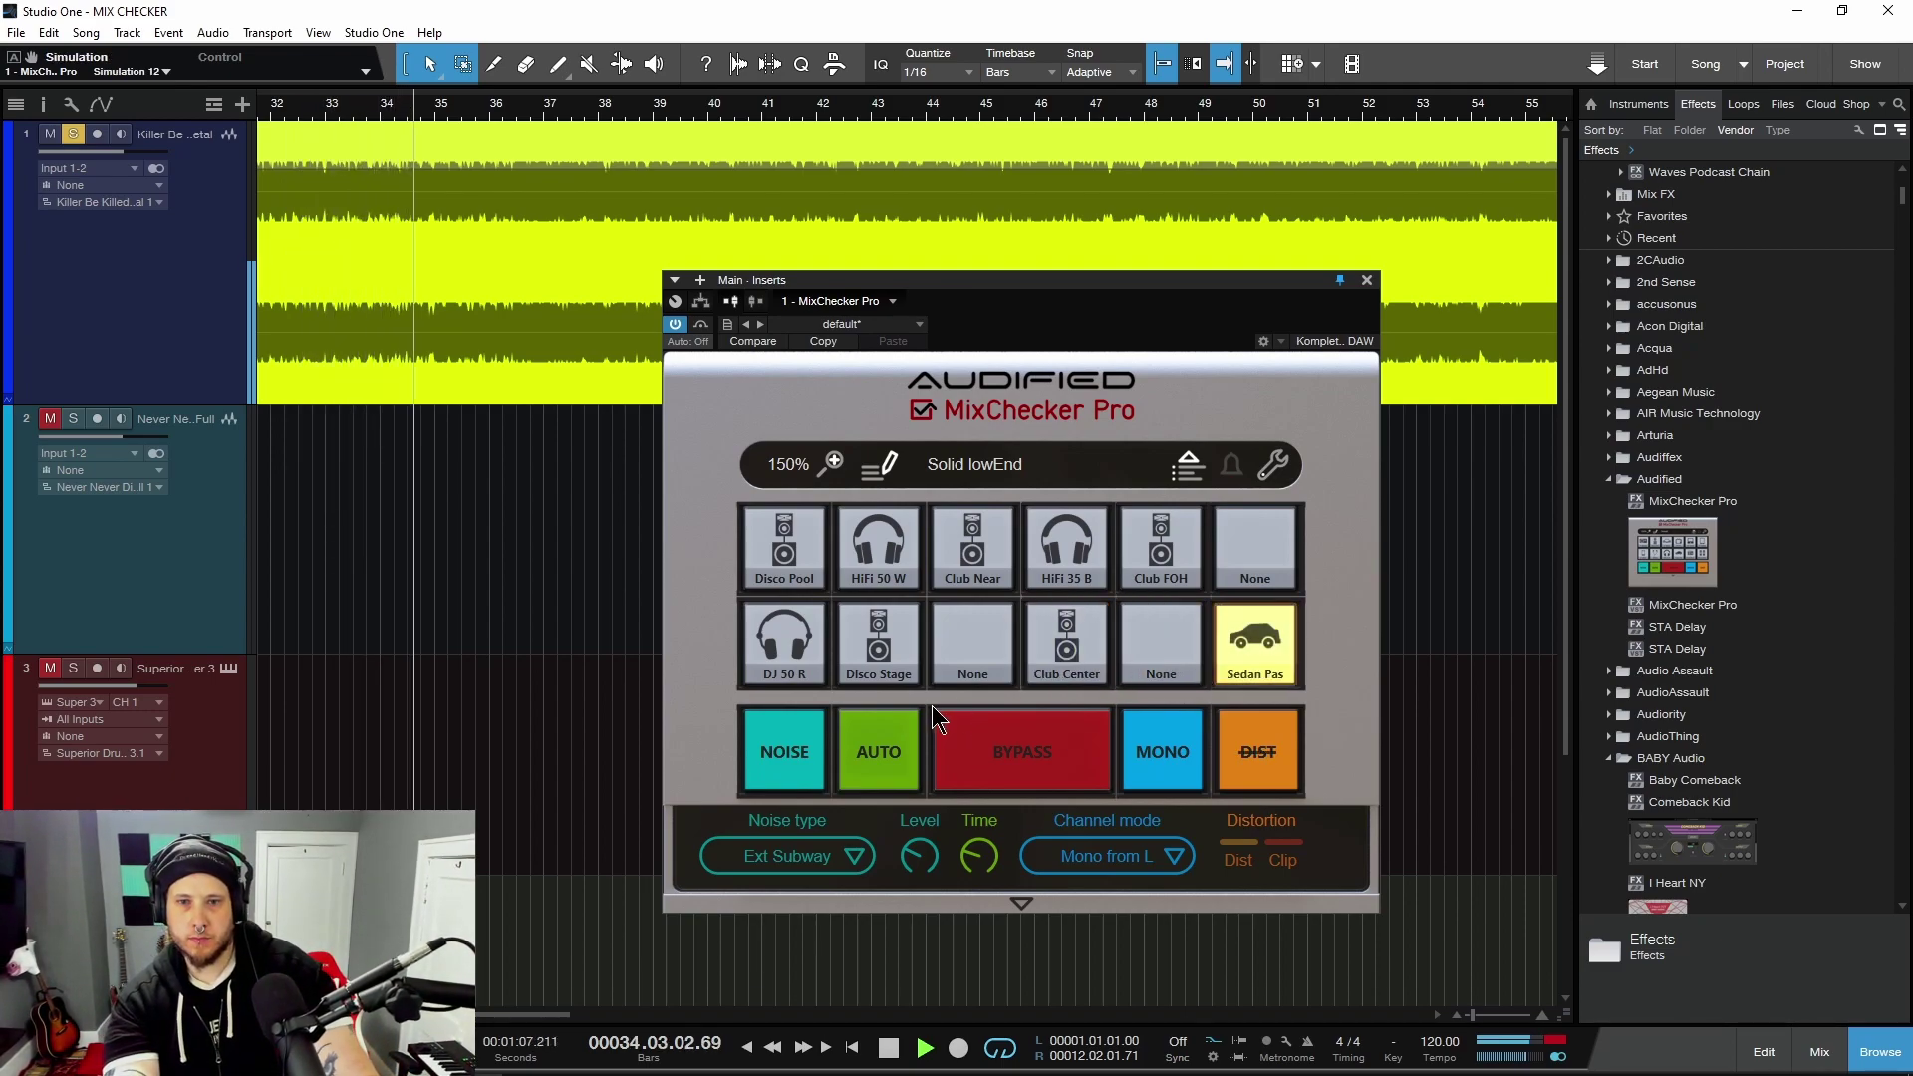
{"action": "left_click", "coordinate": [785, 645]}
Load the CARS button set and audition the Minivan Kid simulation
{"action": "left_click", "coordinate": [981, 464]}
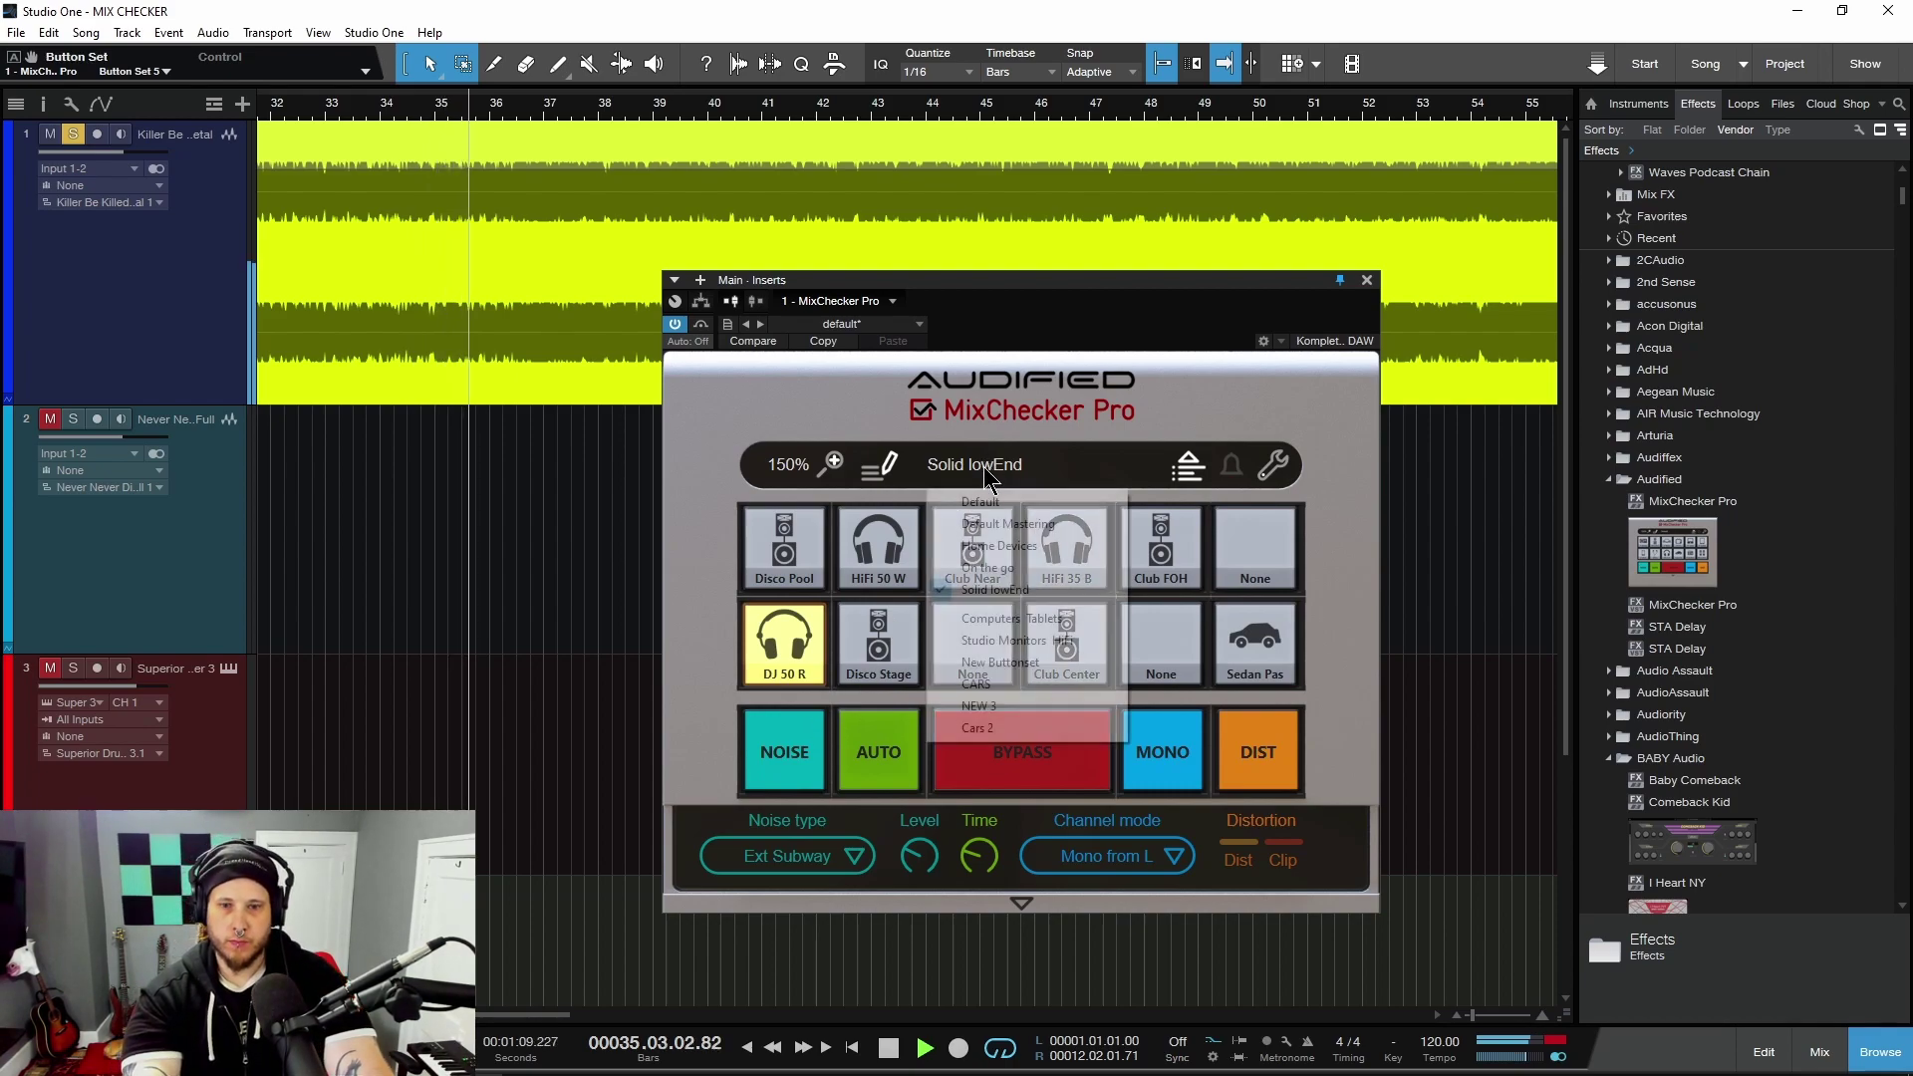
{"action": "left_click", "coordinate": [1058, 683]}
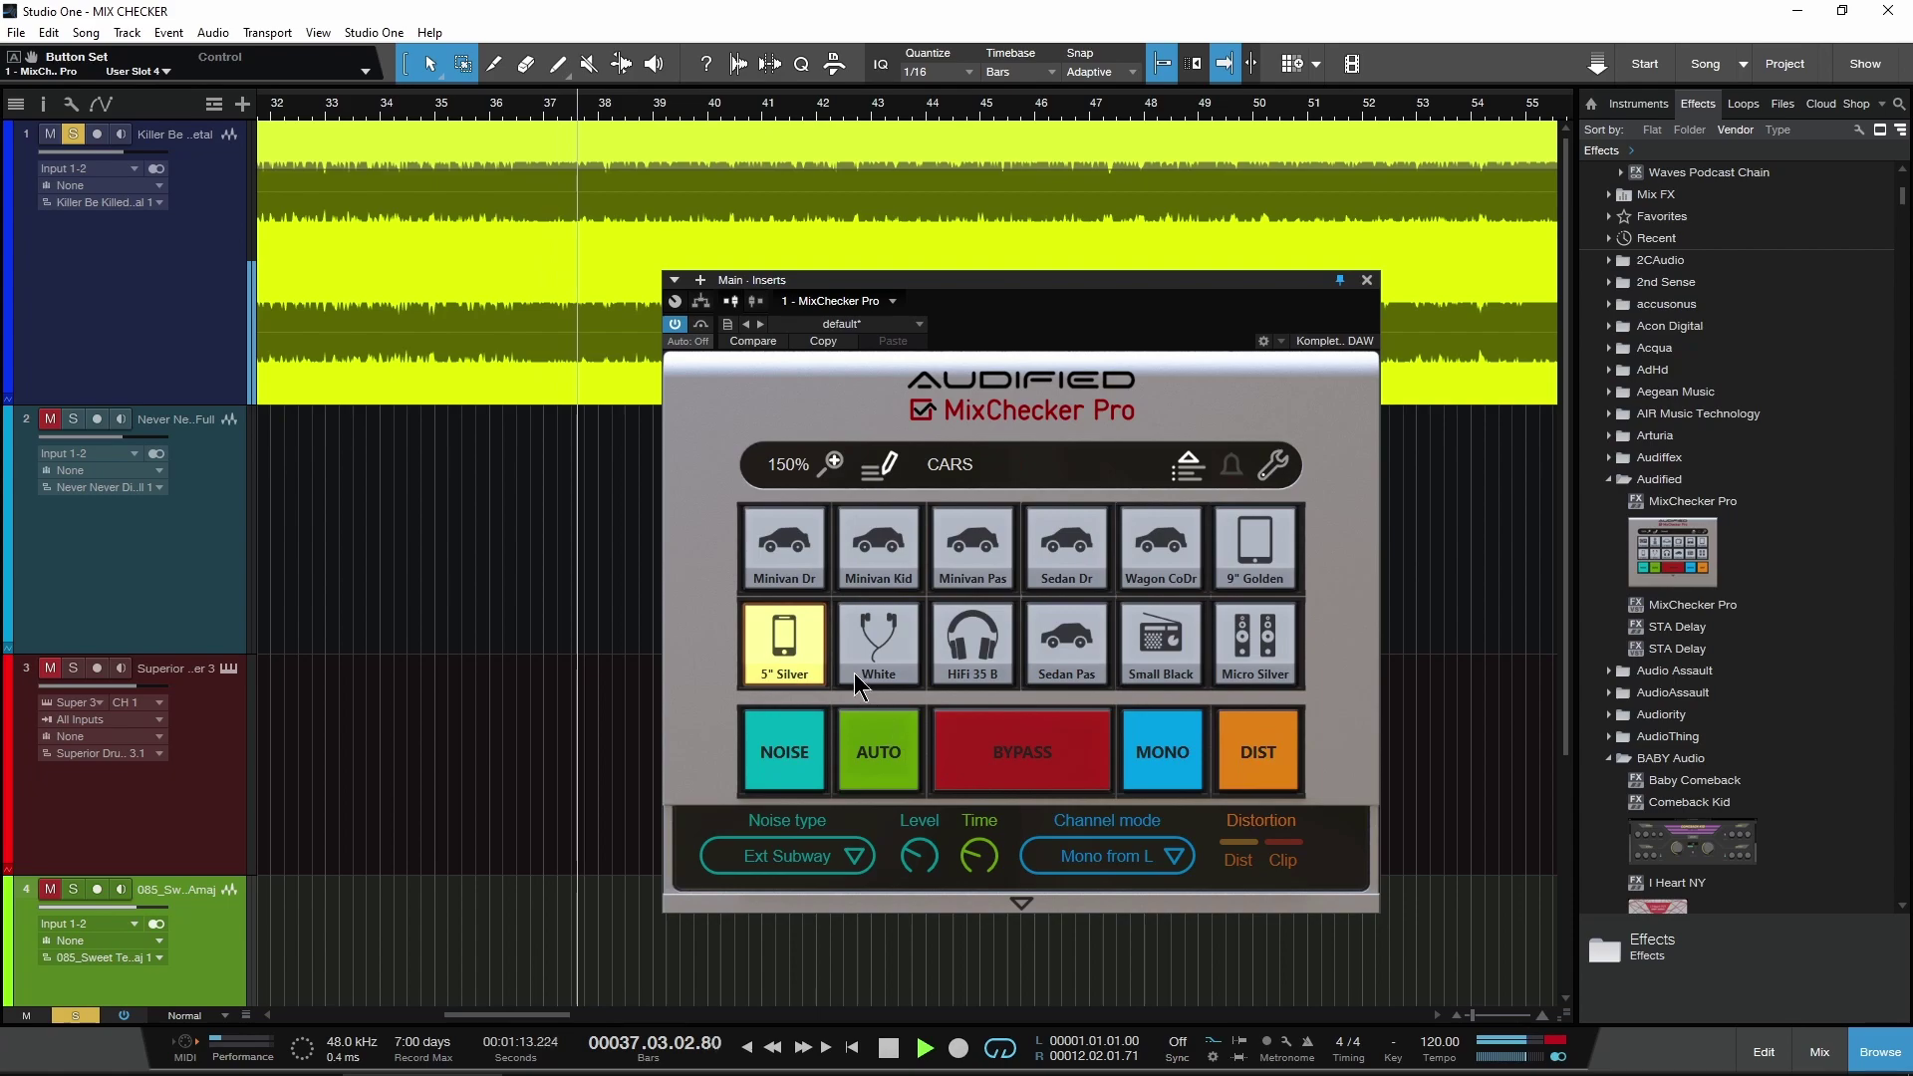
{"action": "left_click", "coordinate": [878, 550]}
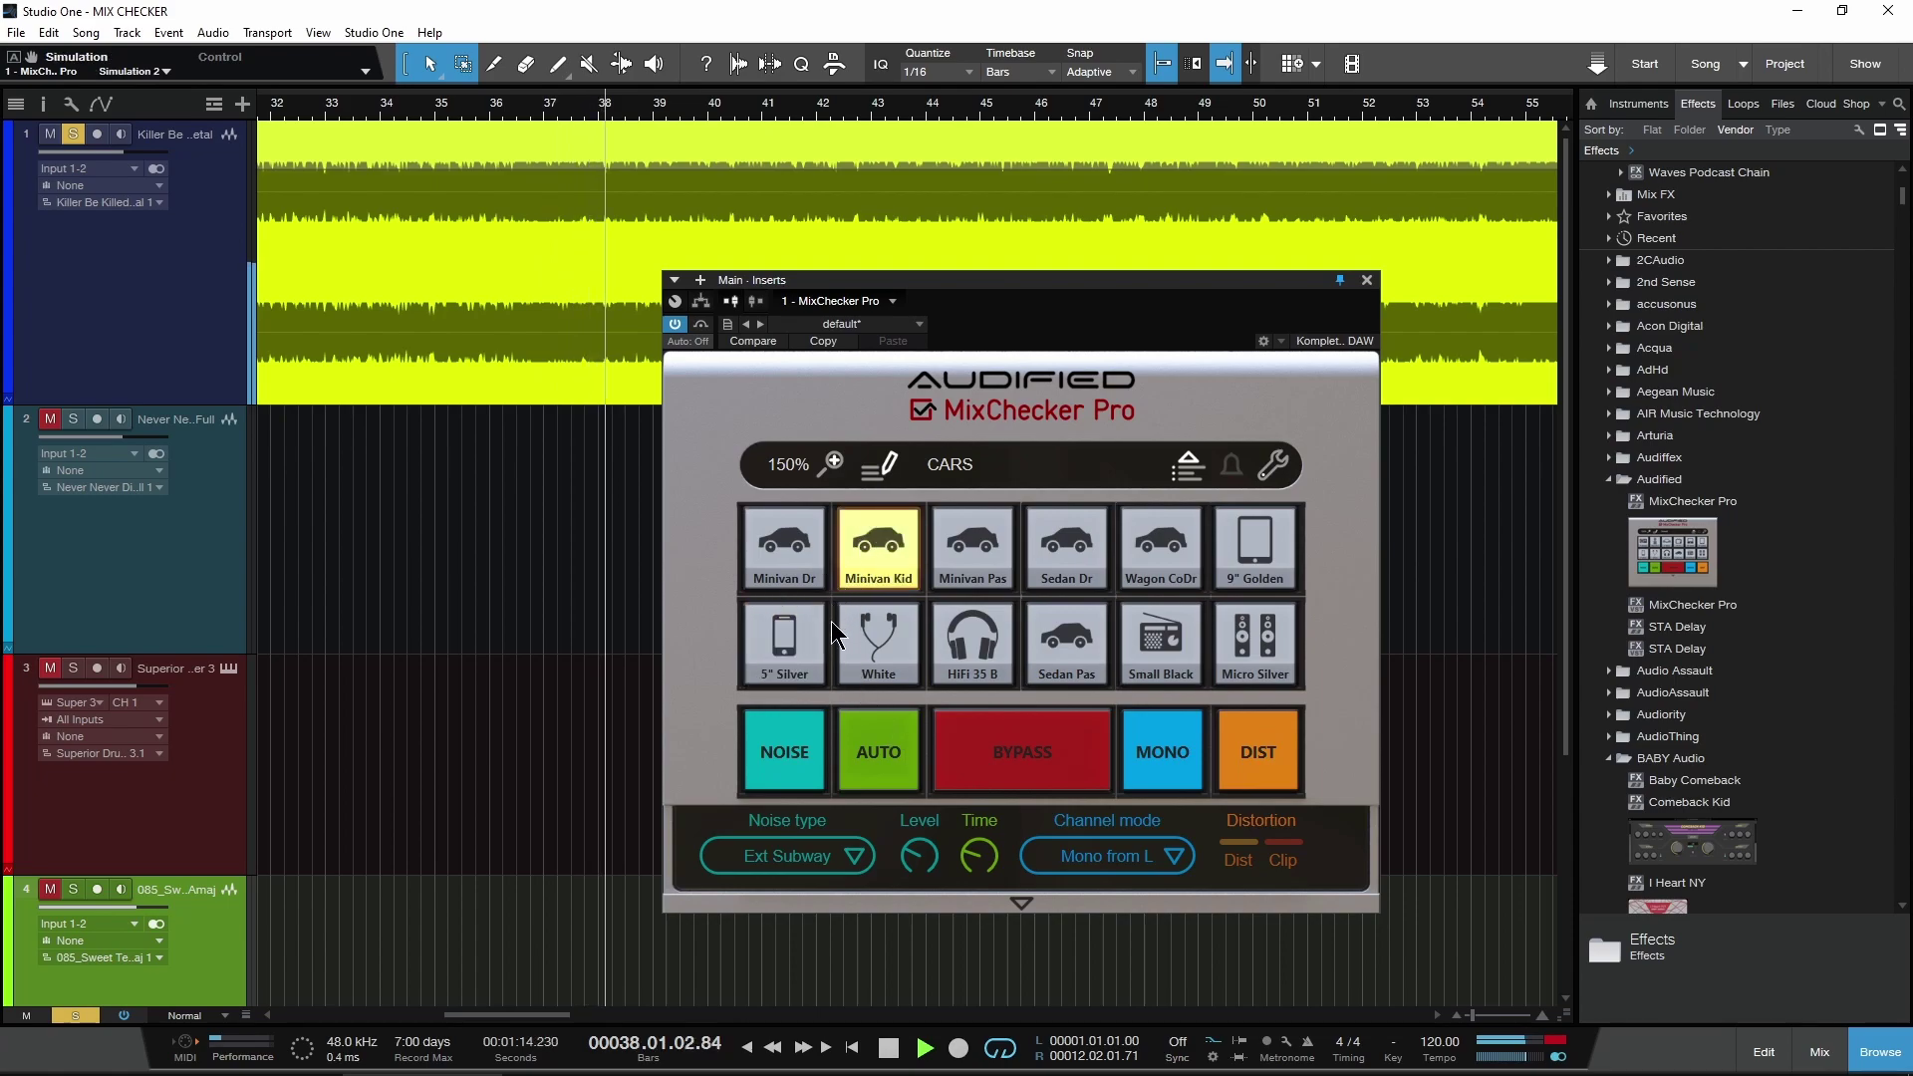
Audition the car simulations with Int Car 1 background noise, raising the noise level, and finish by switching the noise off
{"action": "left_click", "coordinate": [822, 788]}
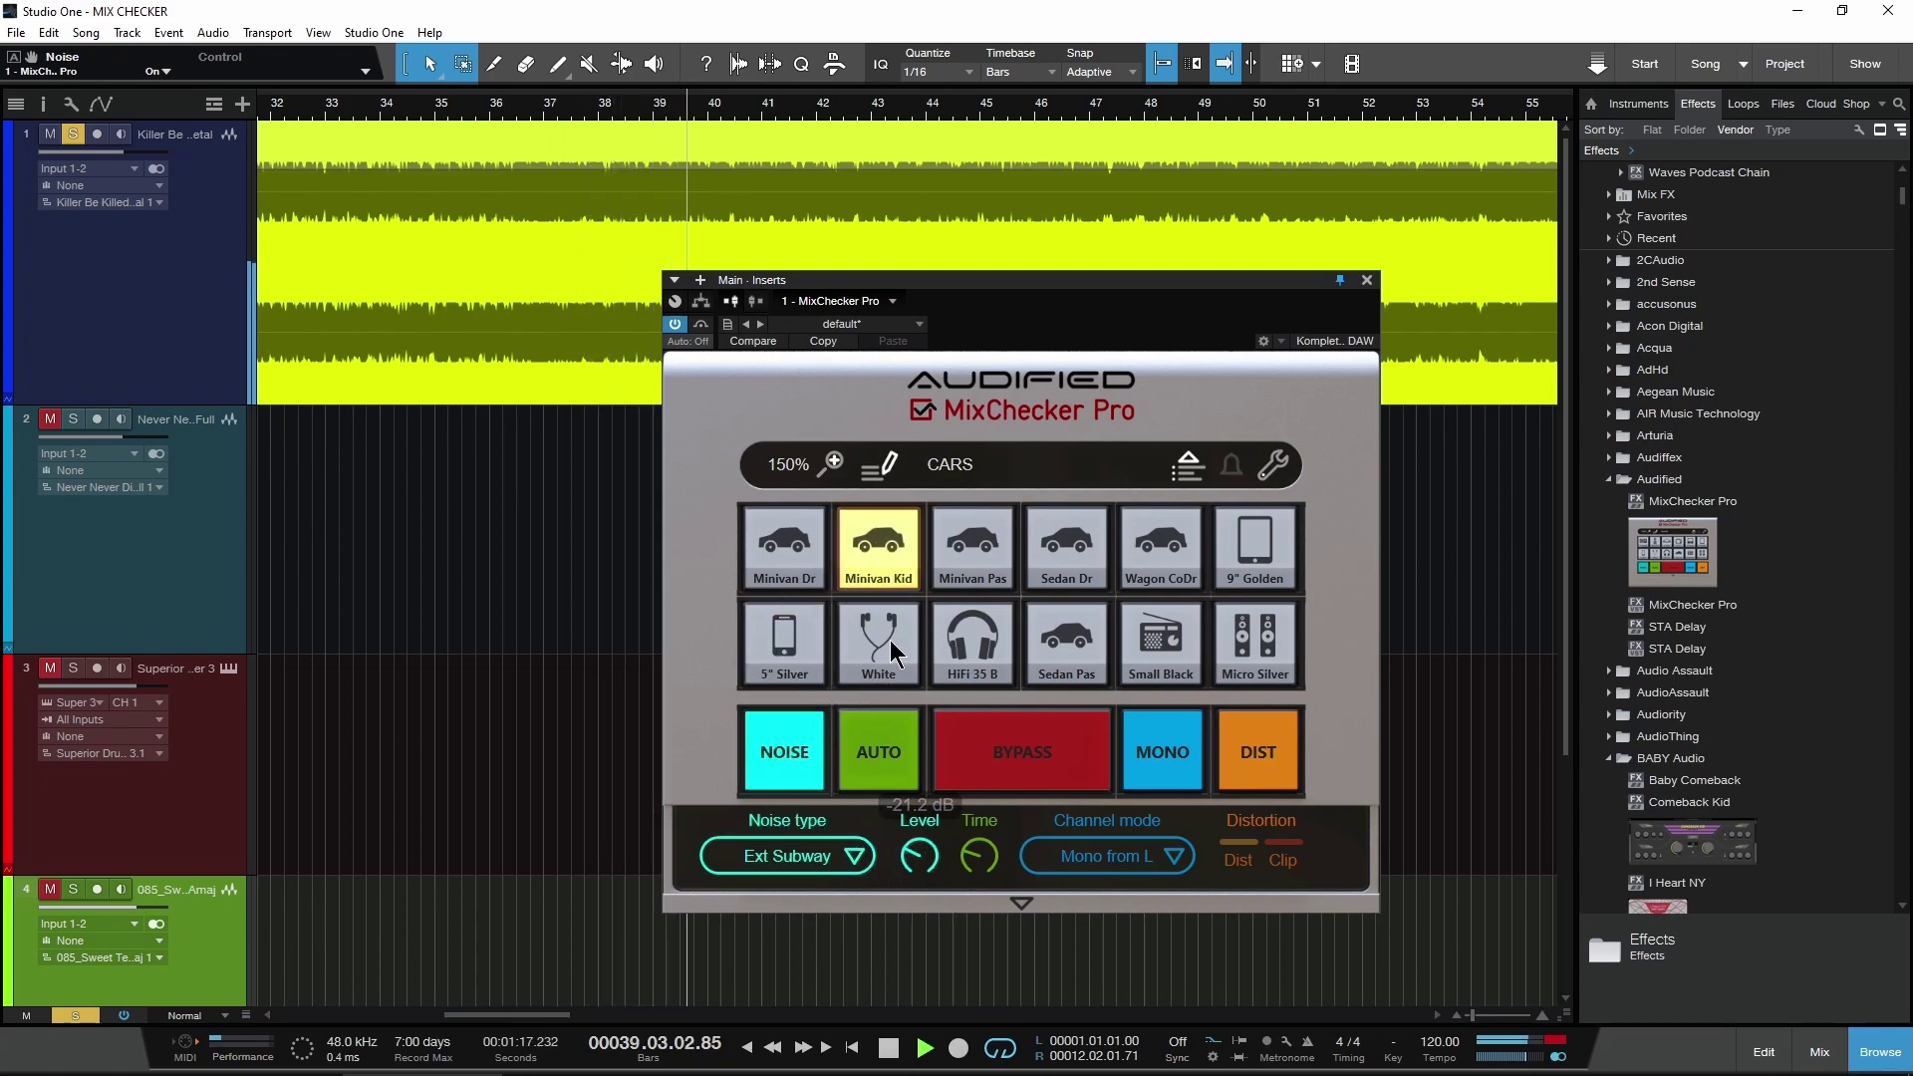
{"action": "left_click", "coordinate": [853, 855]}
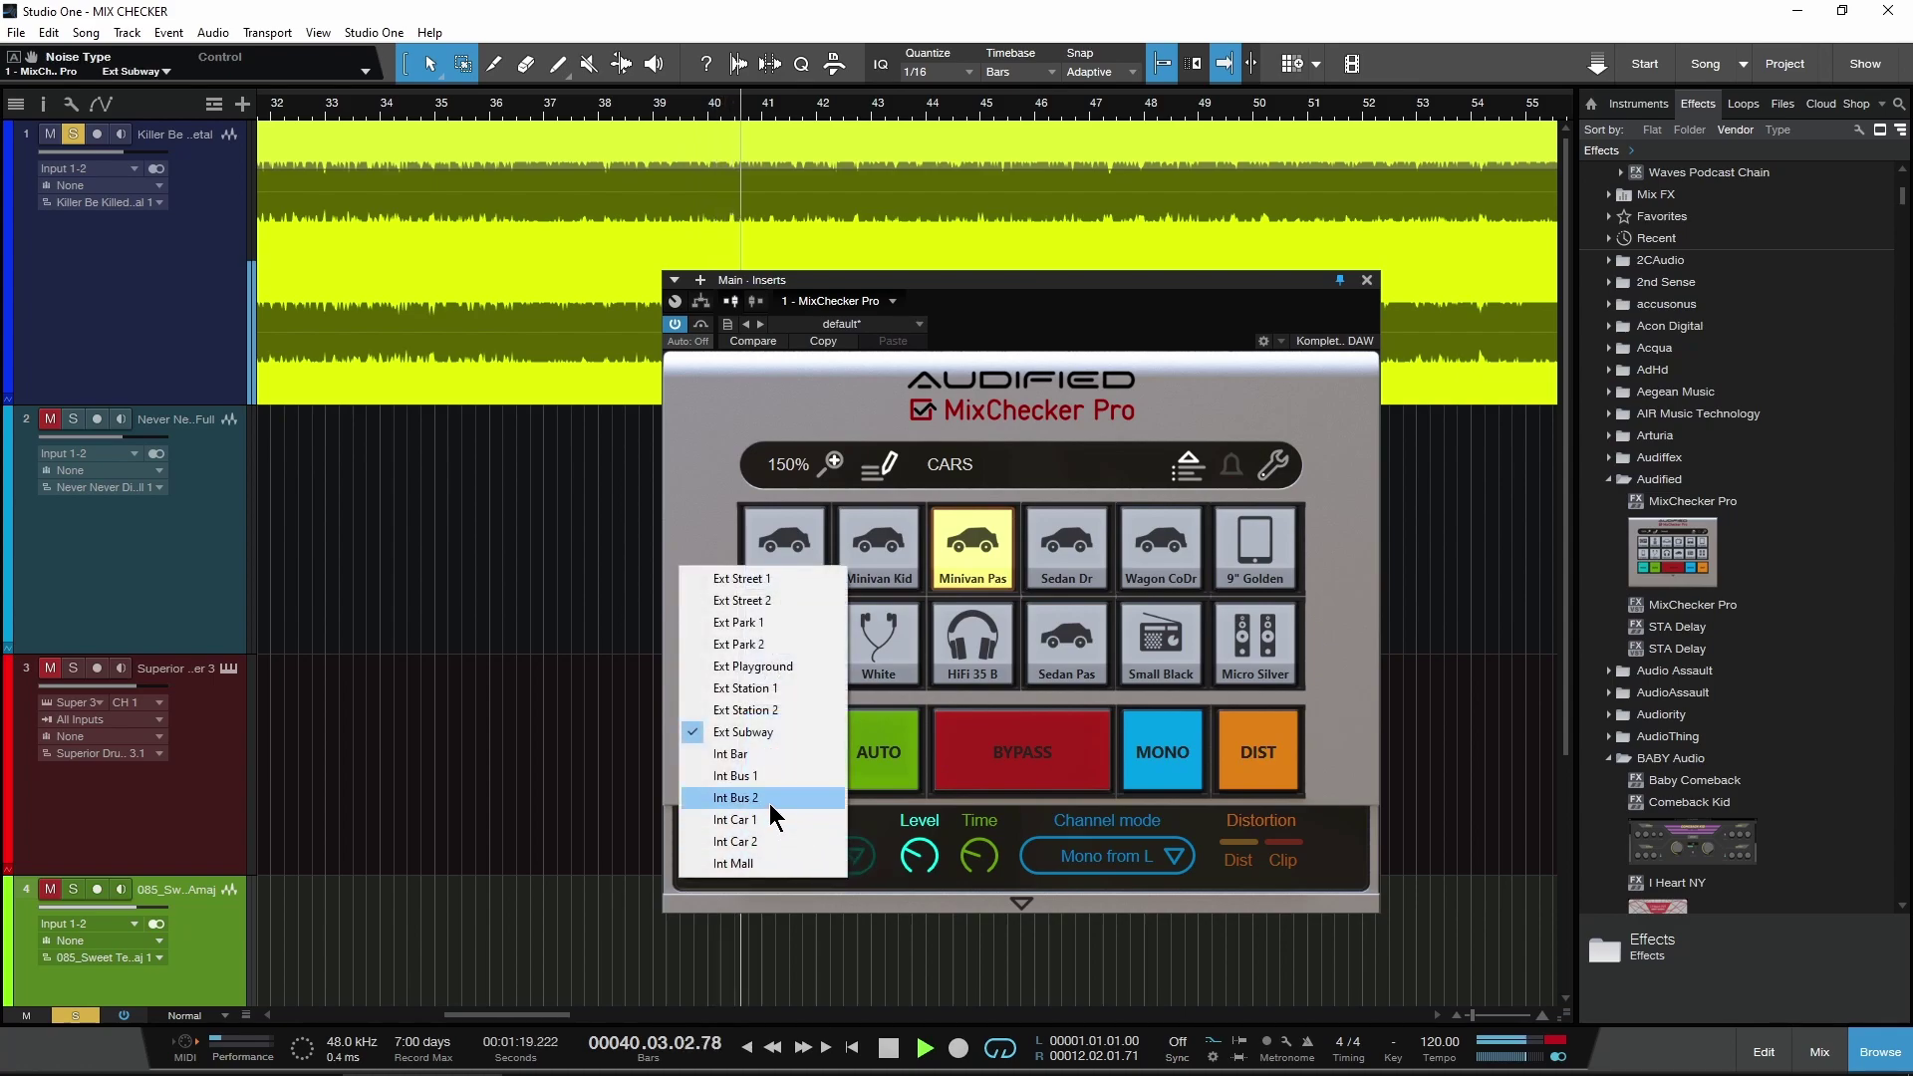
{"action": "left_click", "coordinate": [772, 819]}
{"action": "left_click_drag", "start_coordinate": [927, 812], "coordinate": [935, 762]}
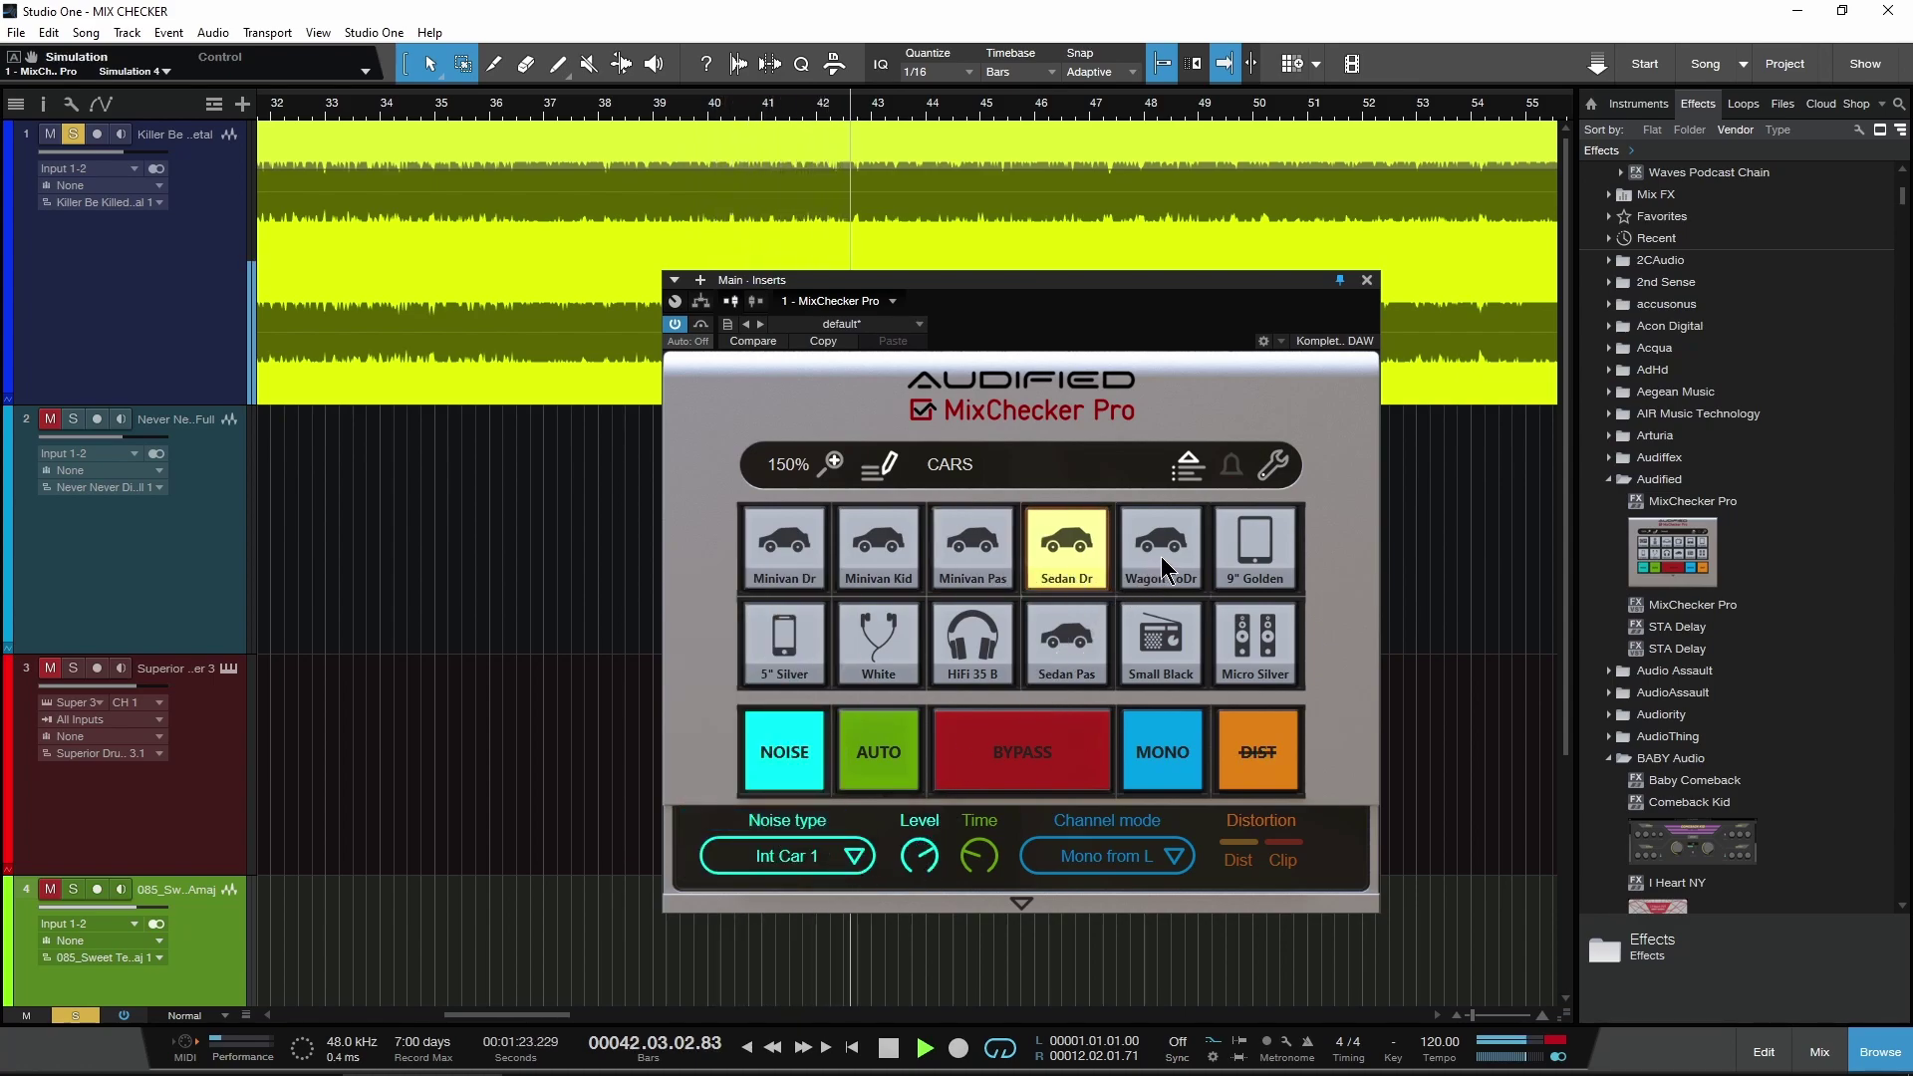
{"action": "mouse_move", "coordinate": [918, 870]}
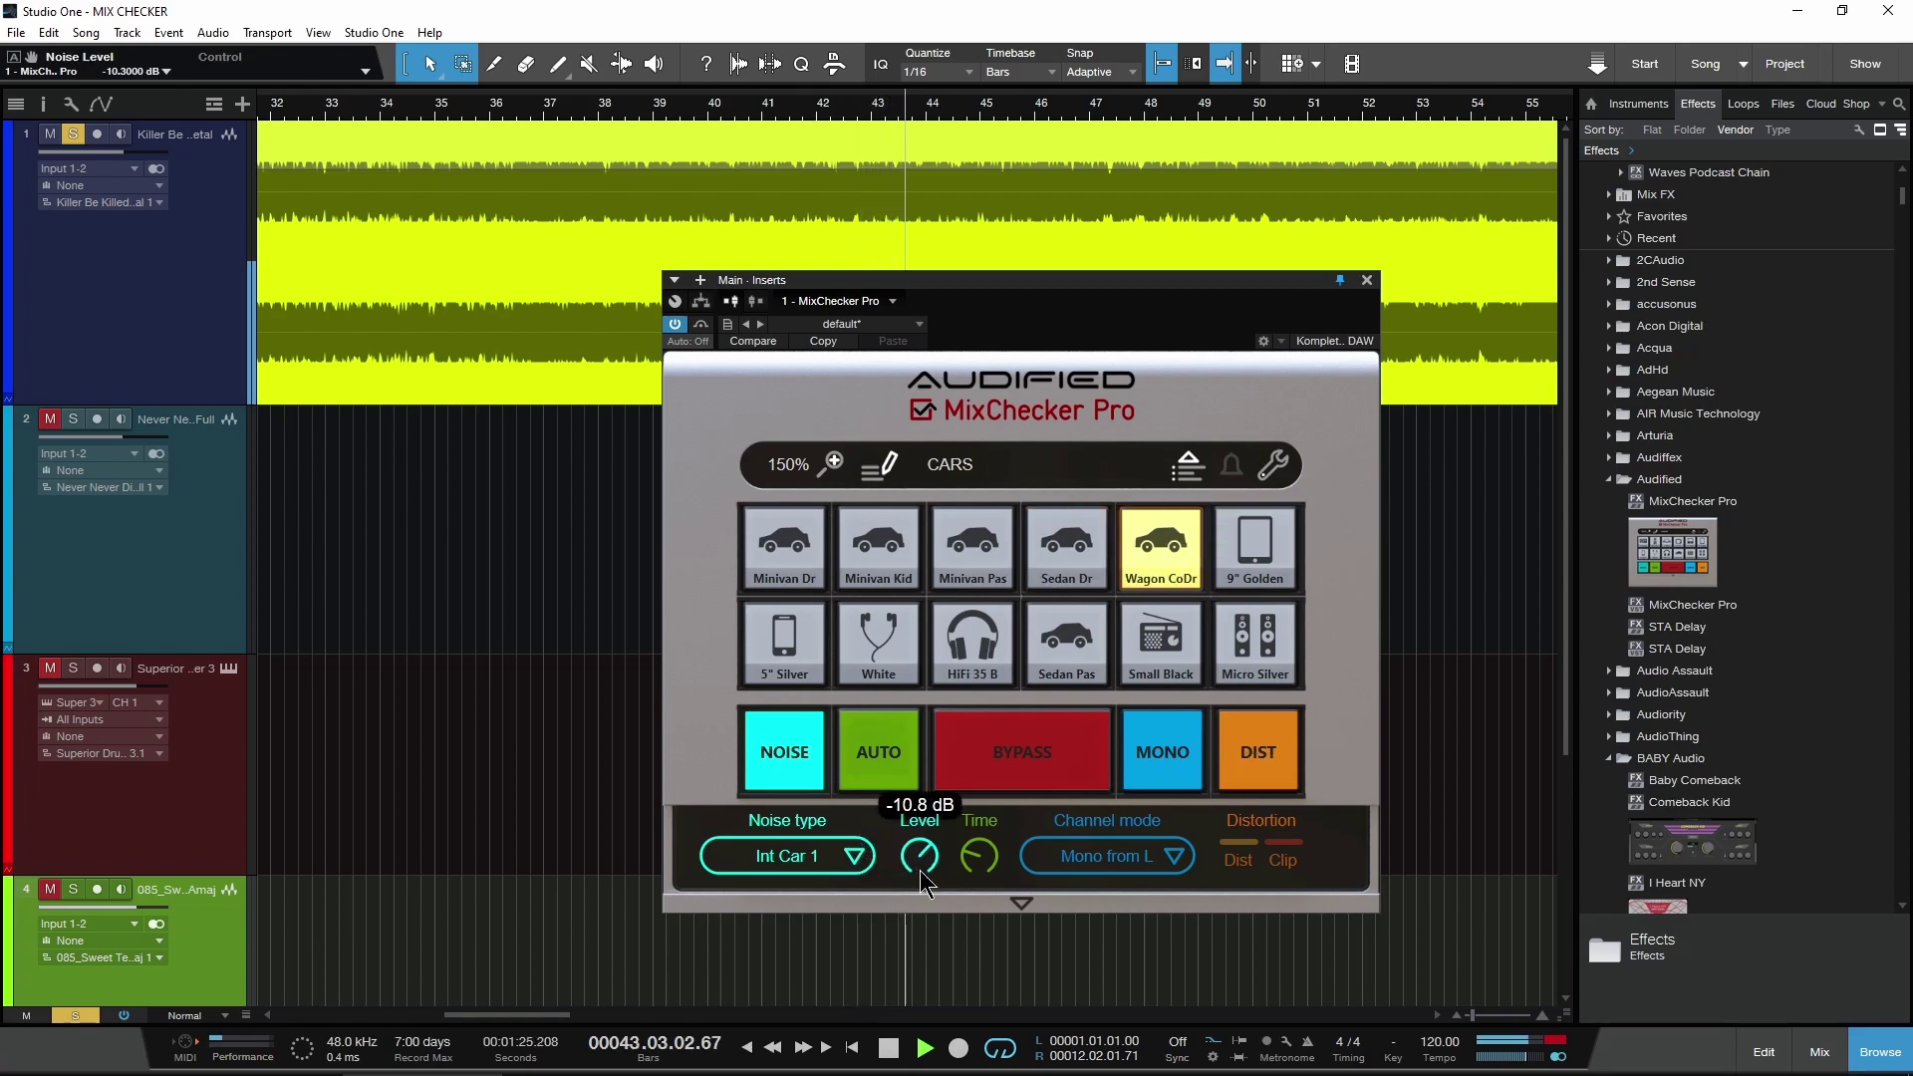
{"action": "left_click", "coordinate": [815, 773]}
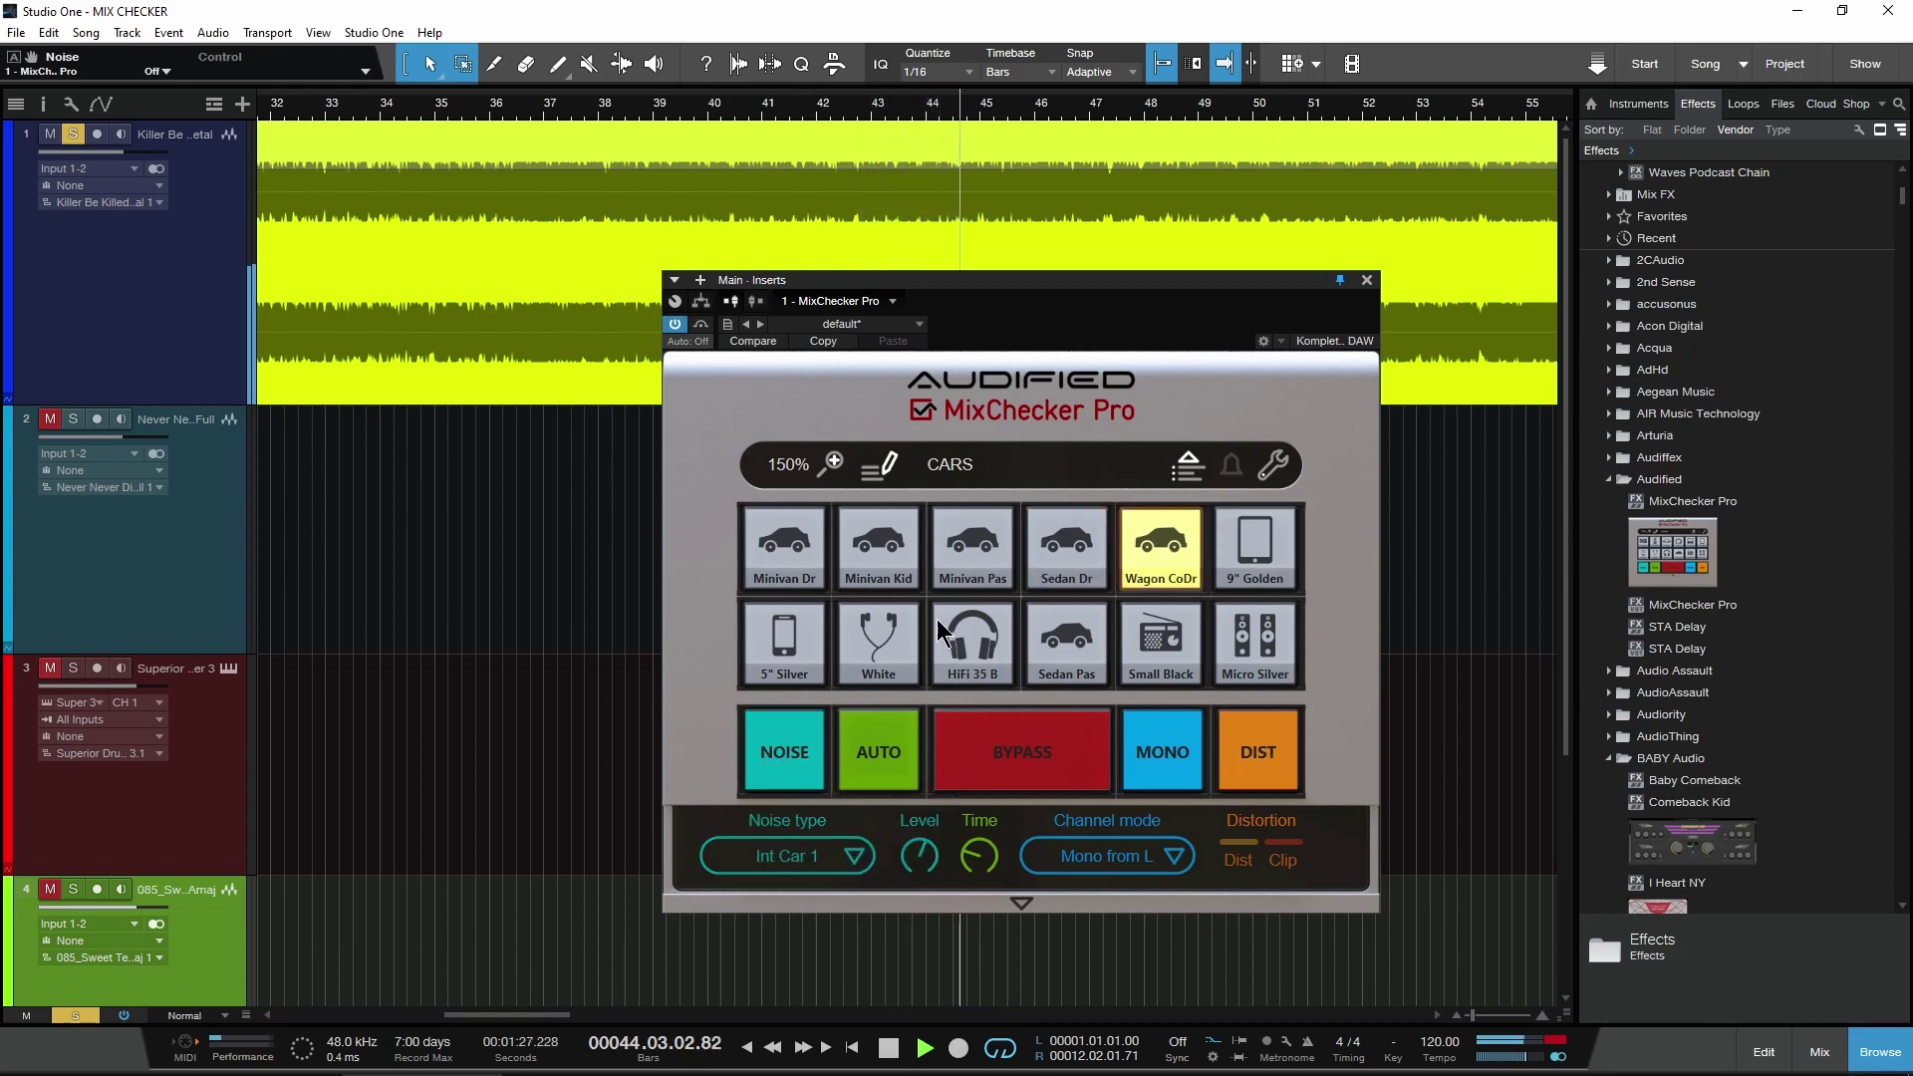
Load the Computers & Tablets button set and audition the 12" Grey, Micro Silver, 15" Black and 3" Red simulations
{"action": "left_click", "coordinate": [951, 478]}
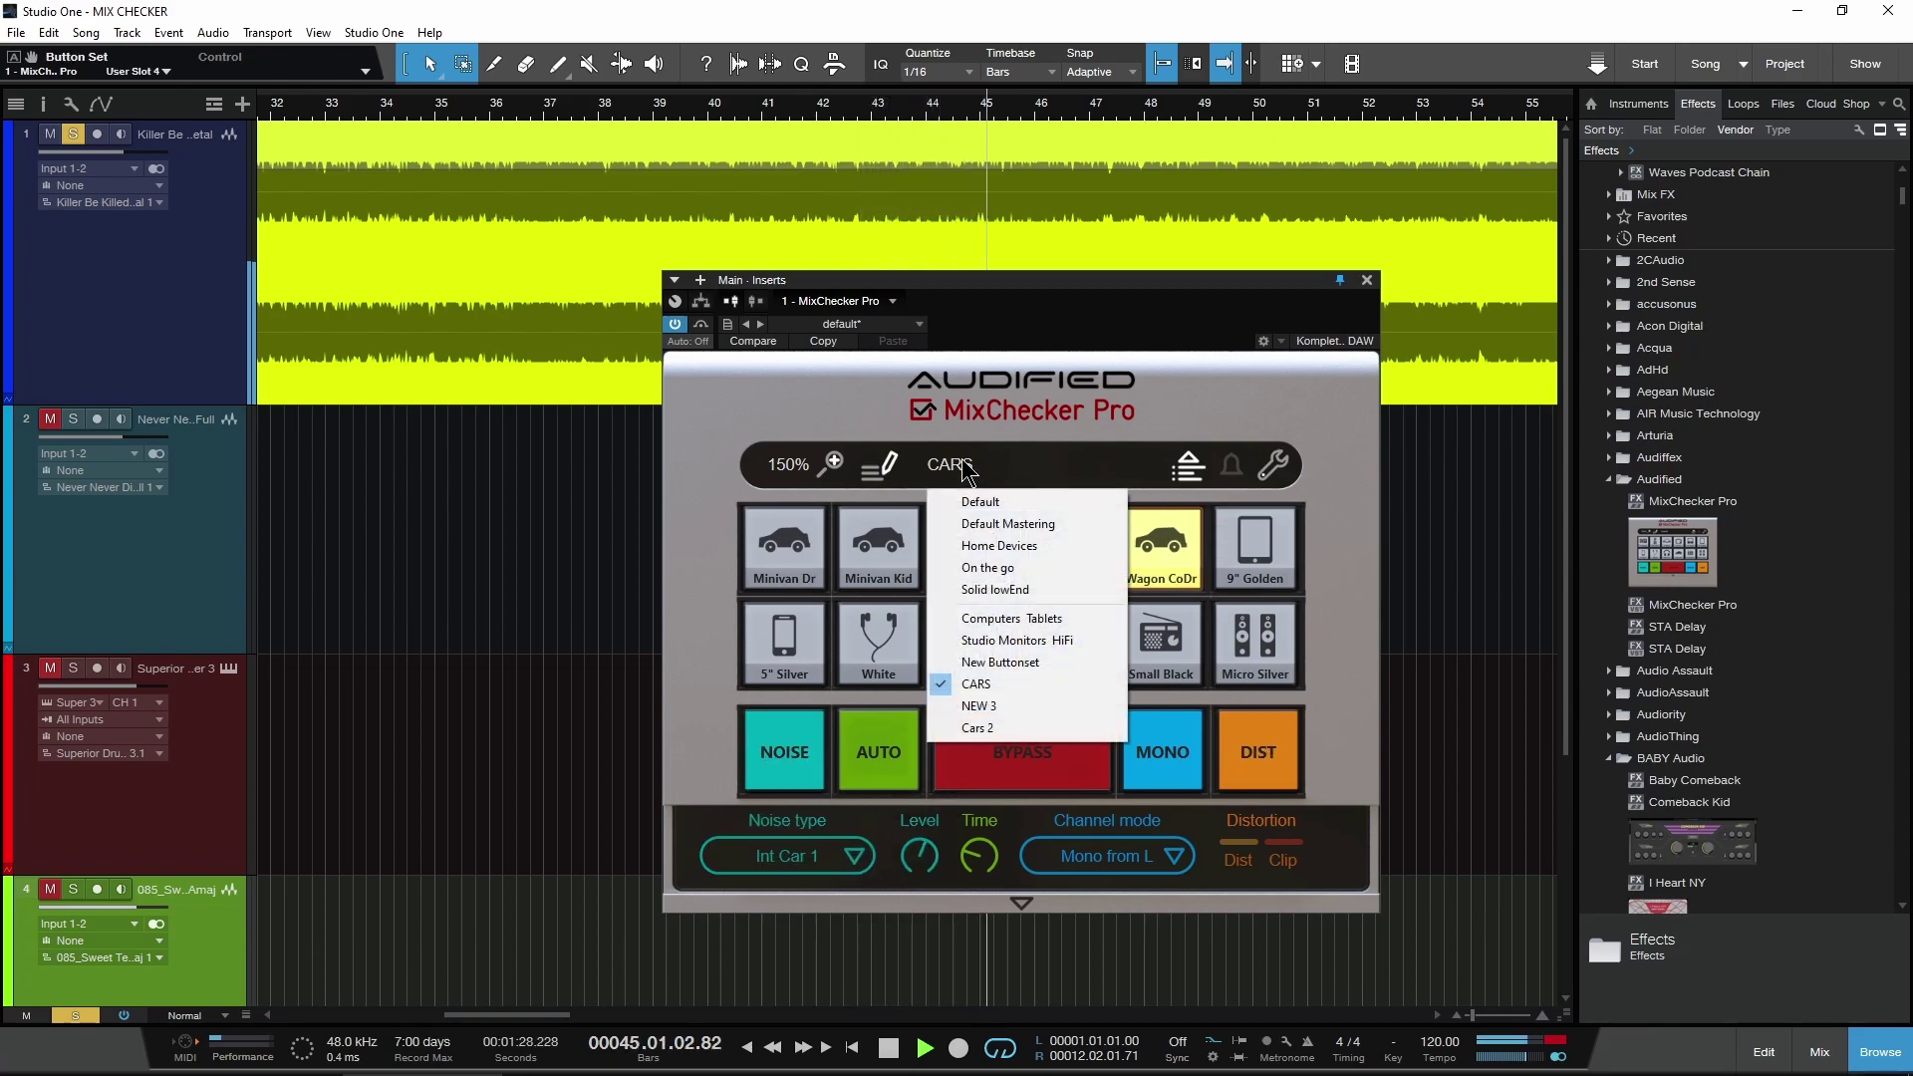
{"action": "left_click", "coordinate": [1052, 619]}
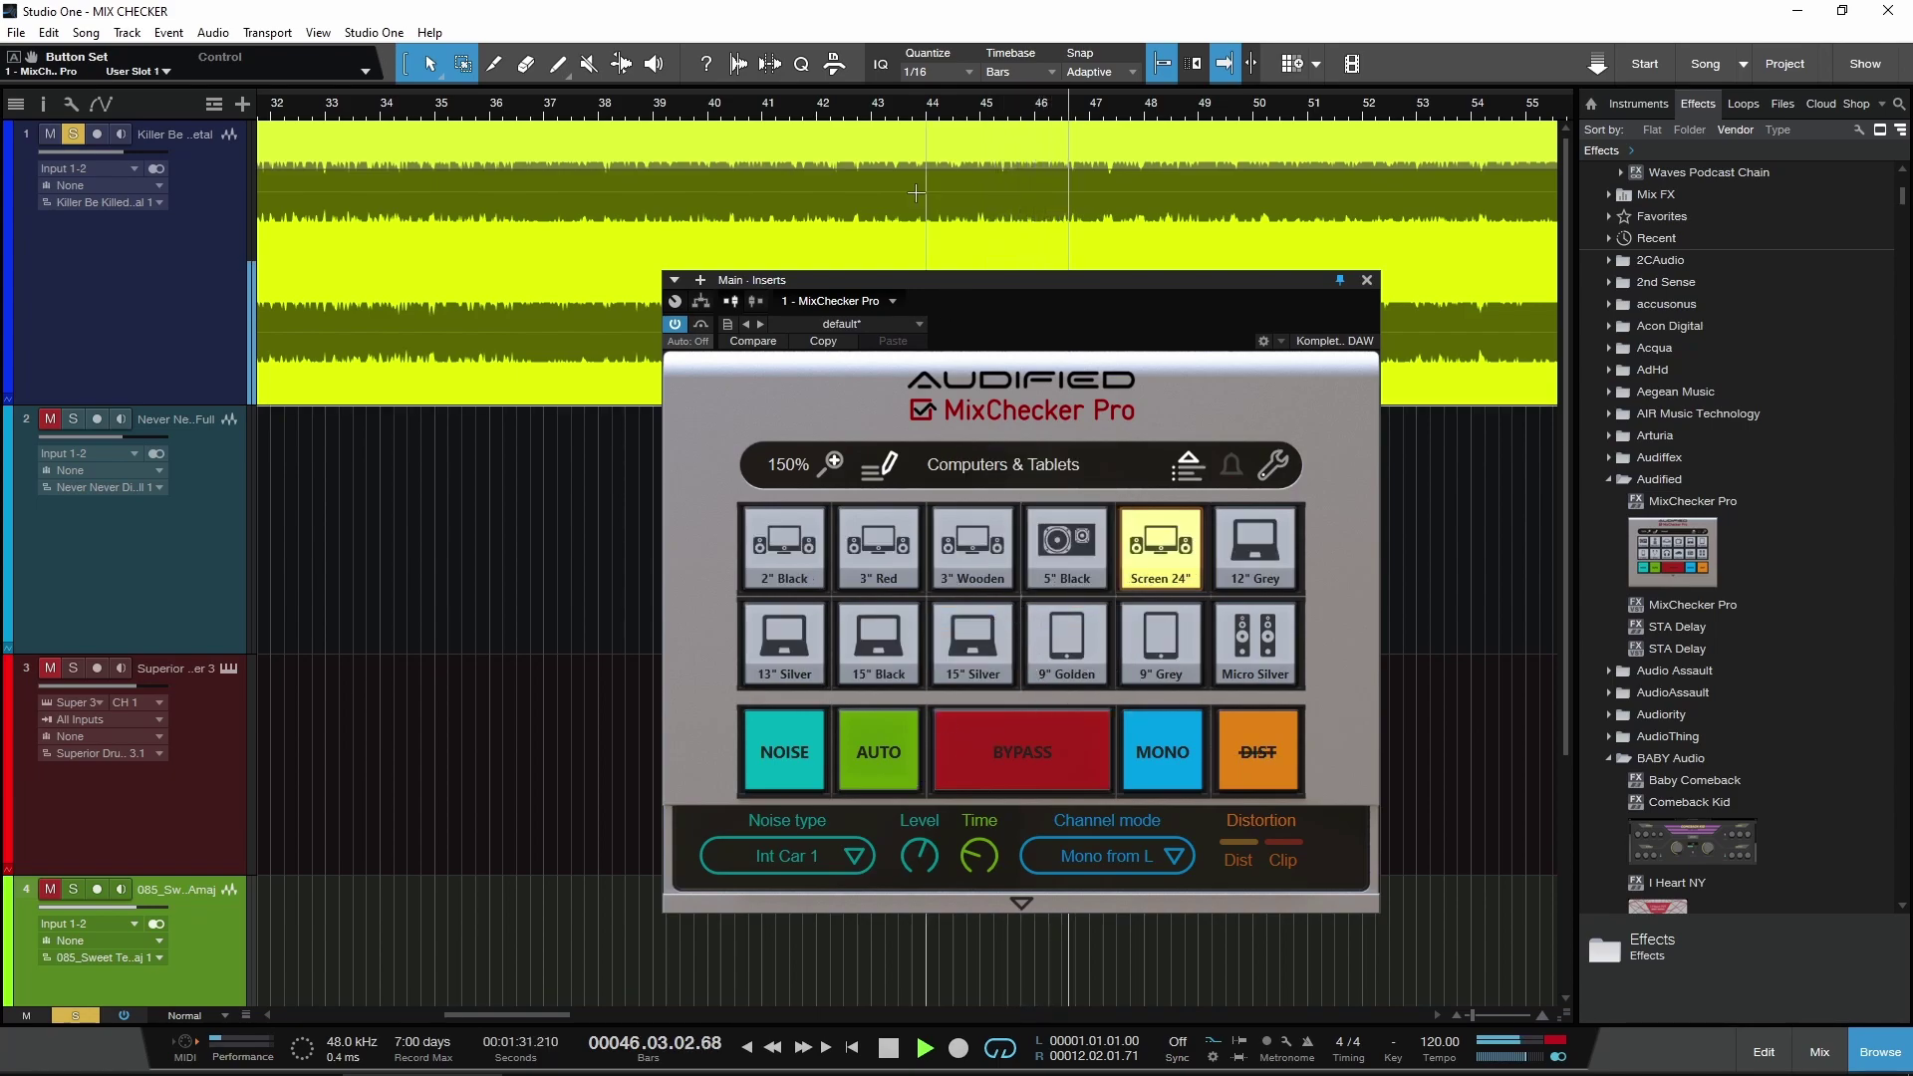
{"action": "left_click", "coordinate": [1260, 554]}
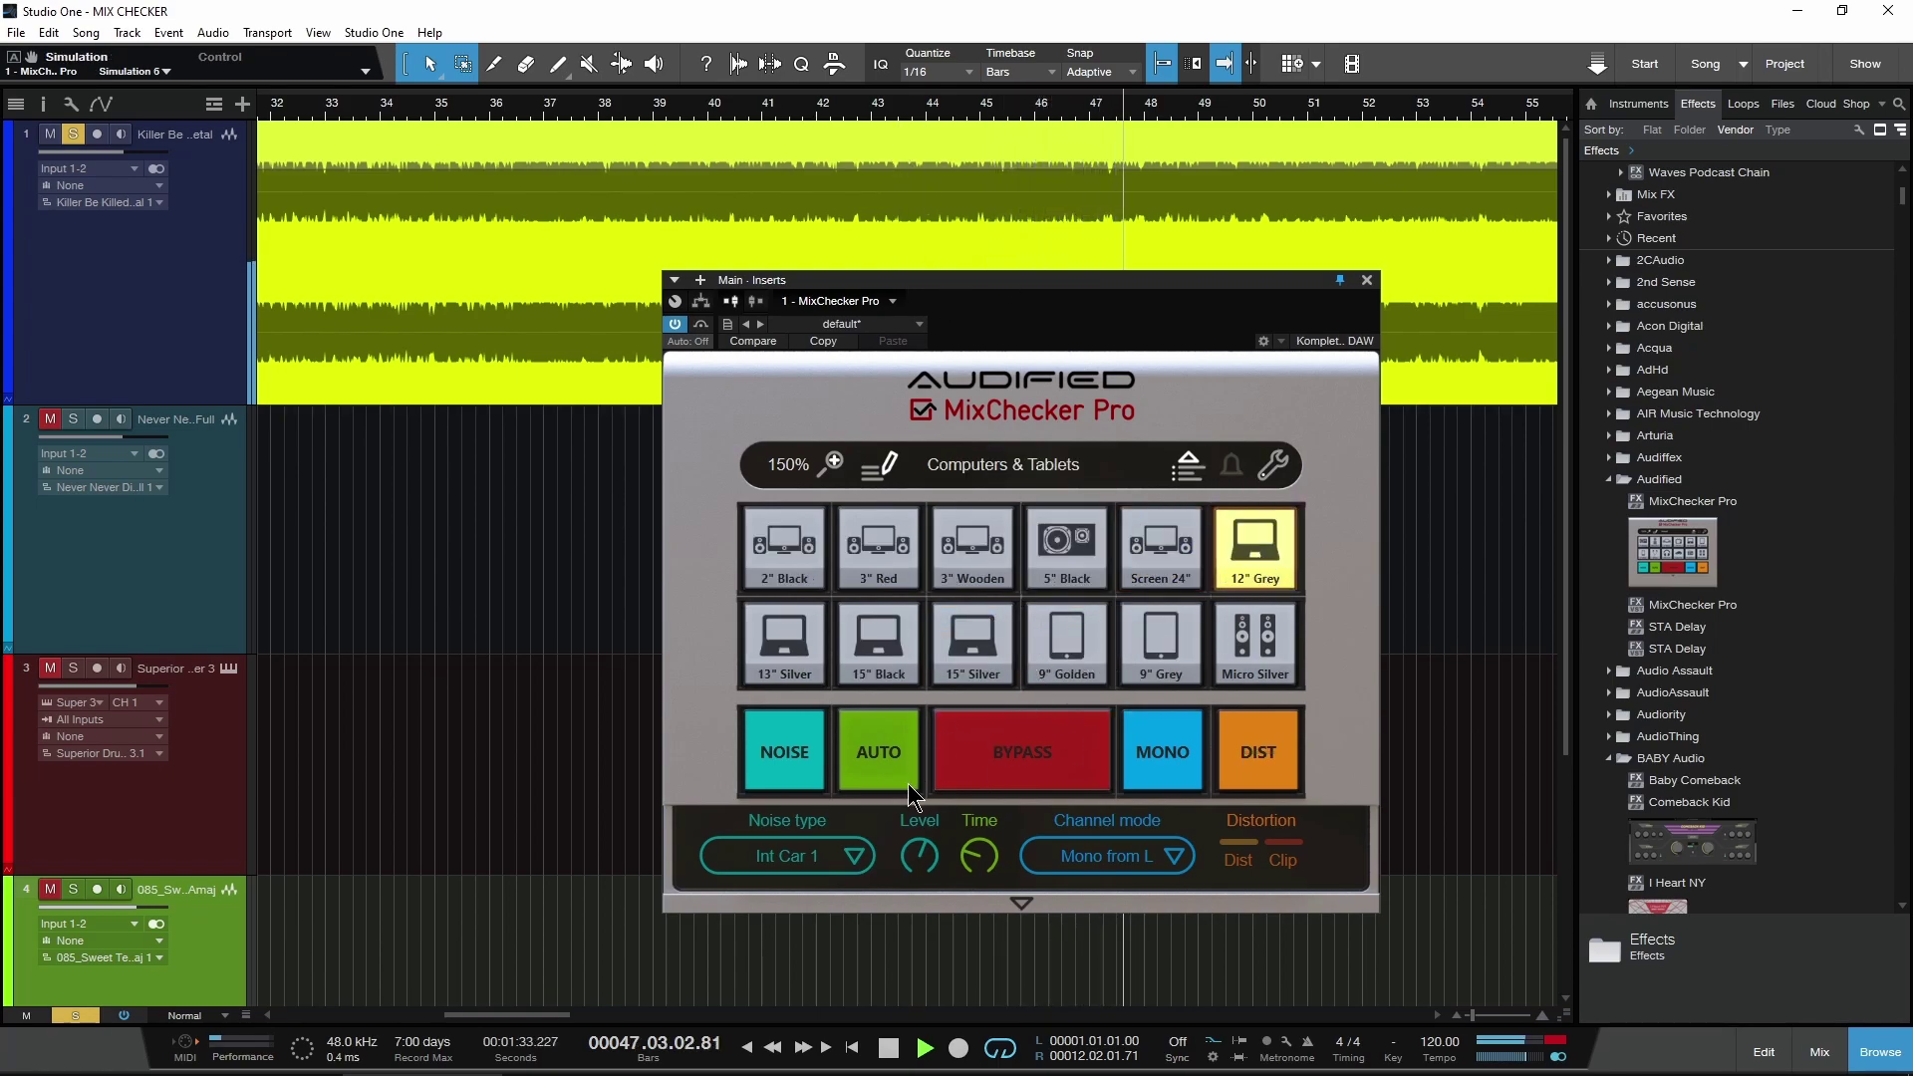
{"action": "left_click", "coordinate": [1258, 754]}
{"action": "left_click", "coordinate": [1253, 631]}
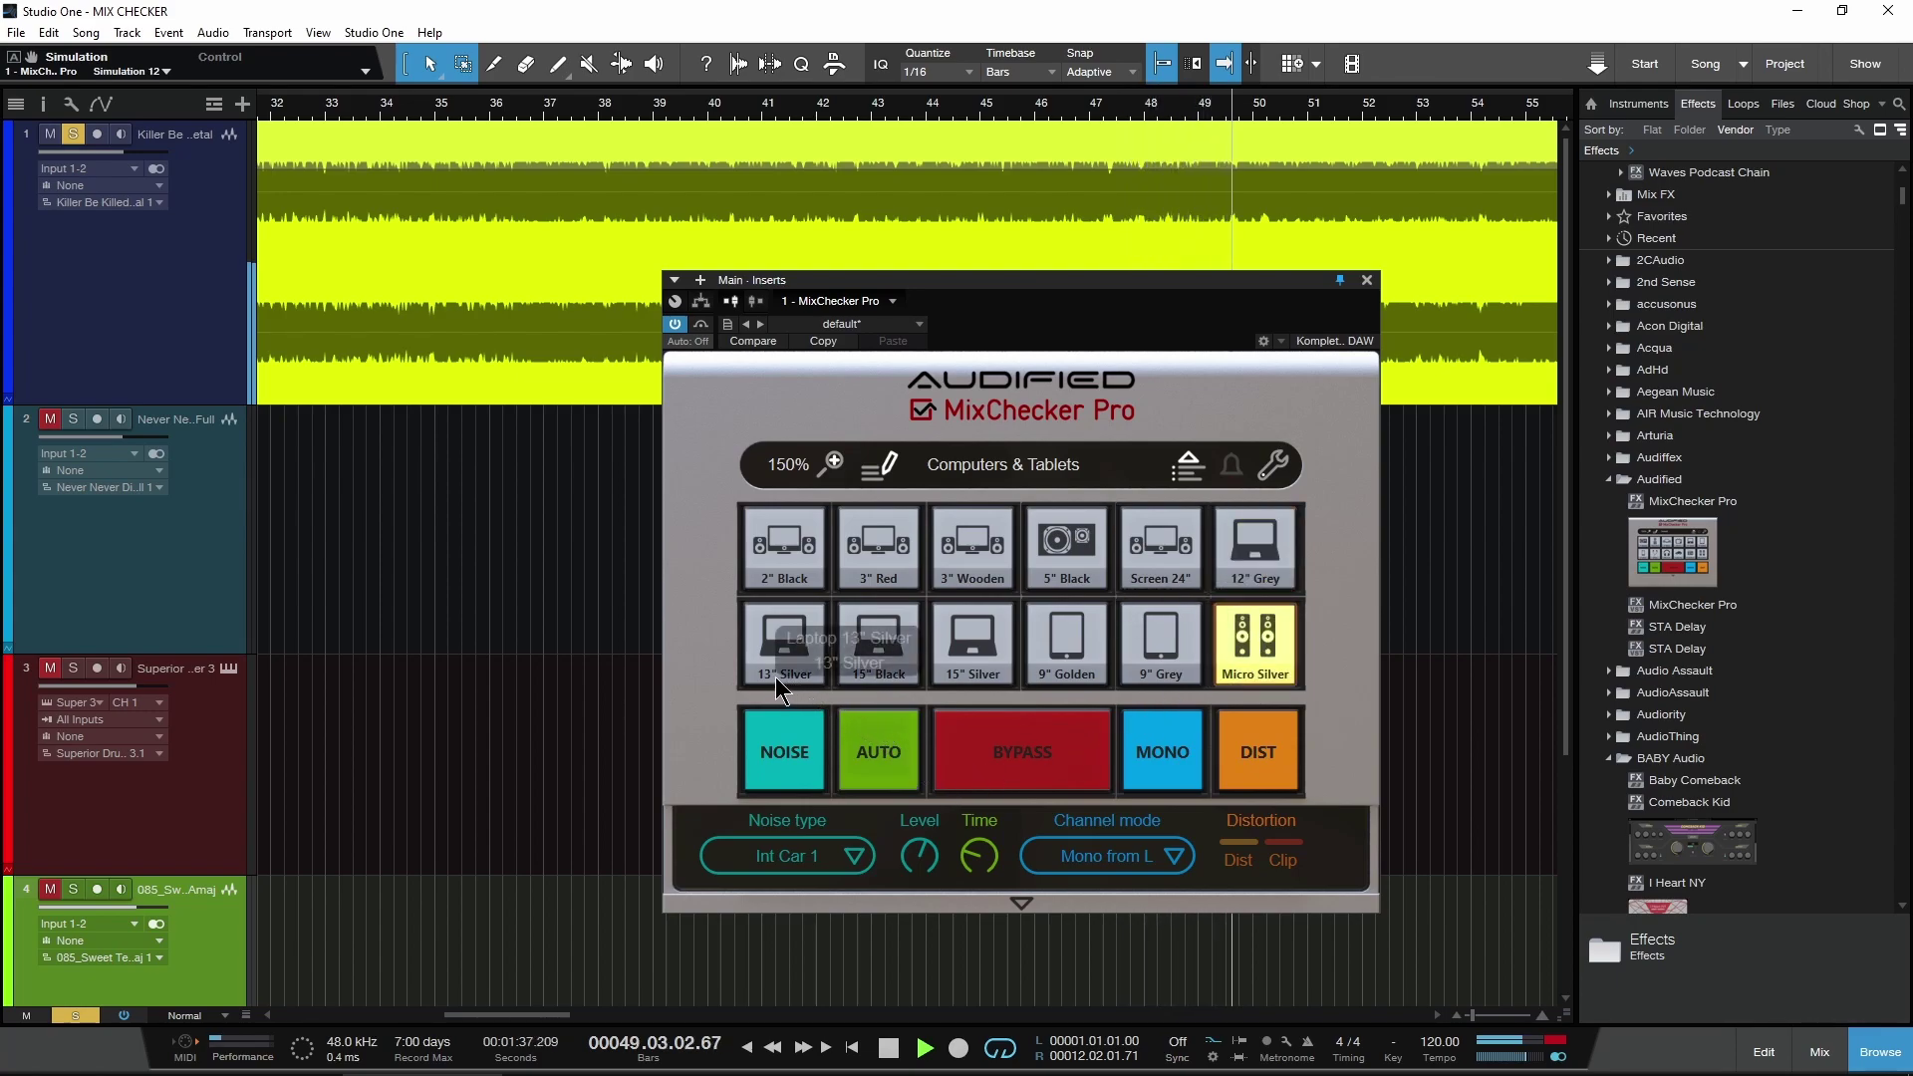
{"action": "left_click", "coordinate": [877, 673]}
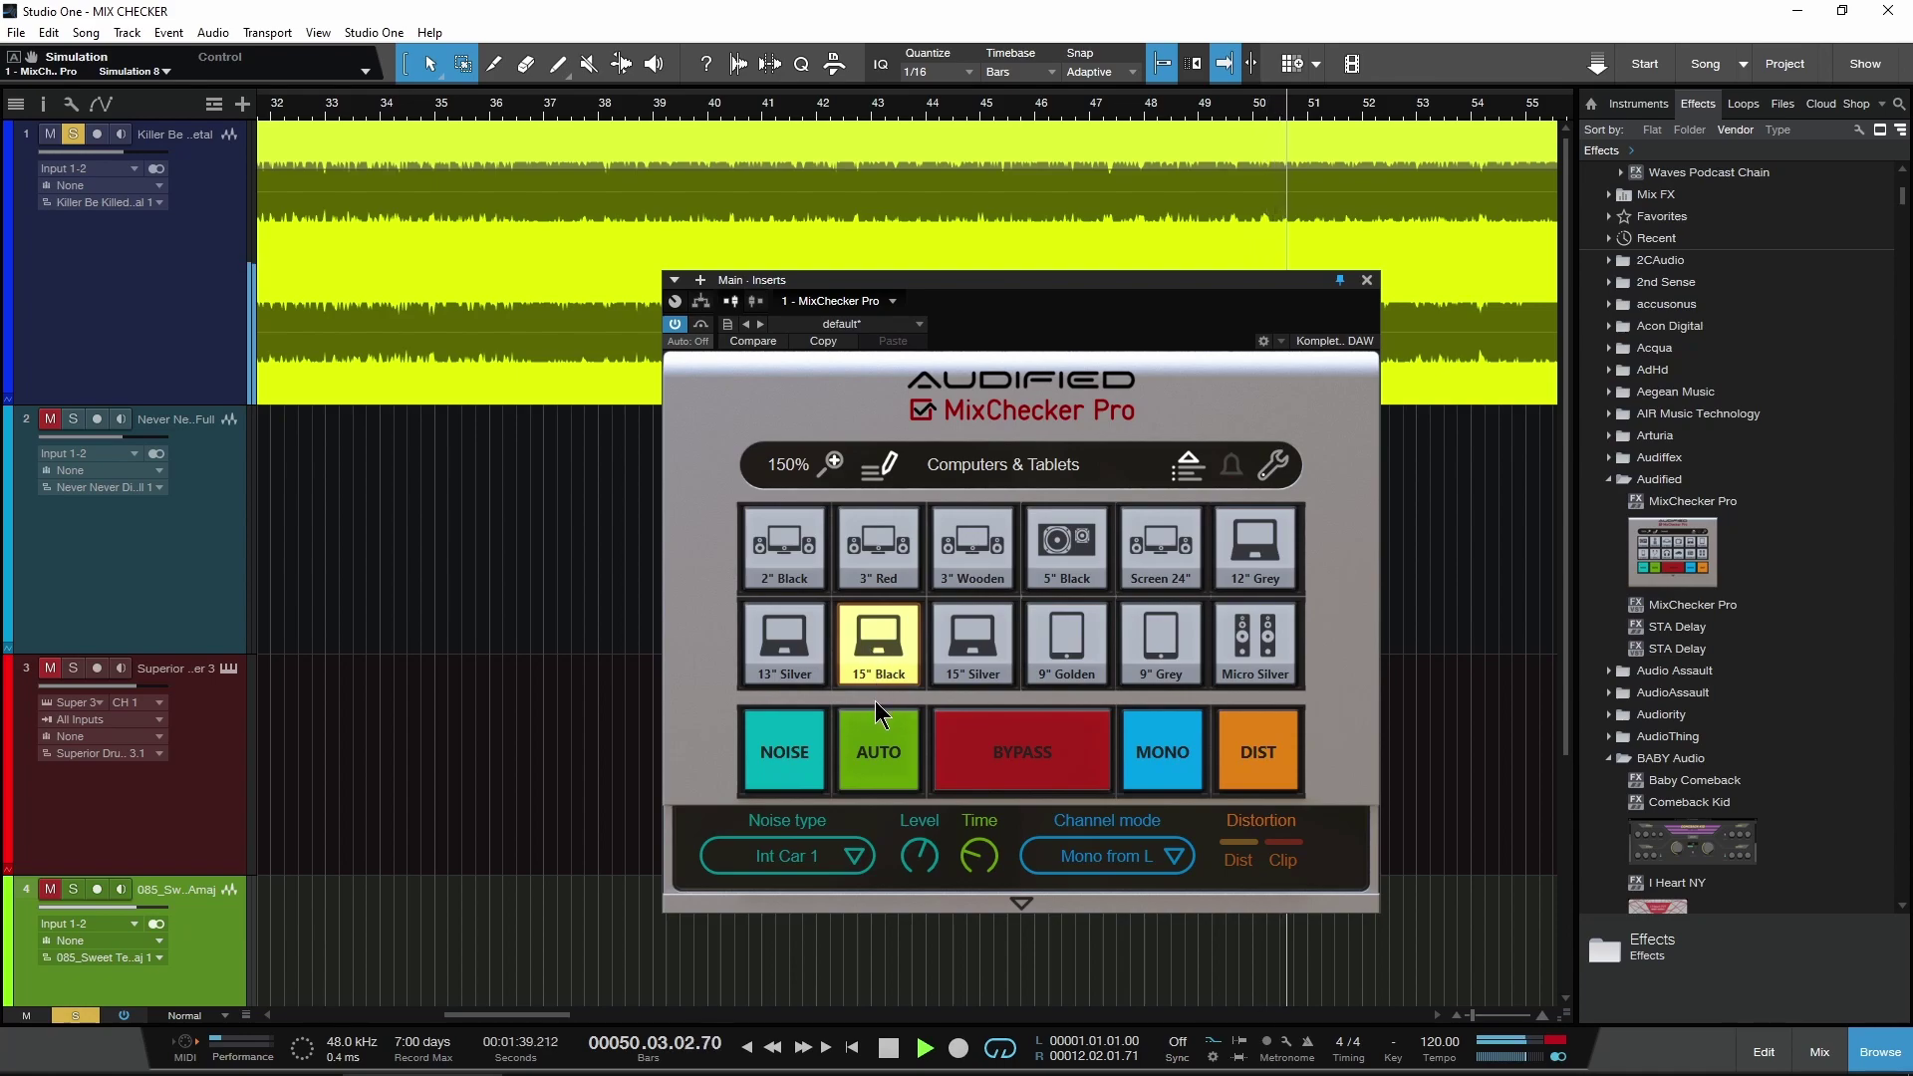
{"action": "left_click", "coordinate": [876, 535]}
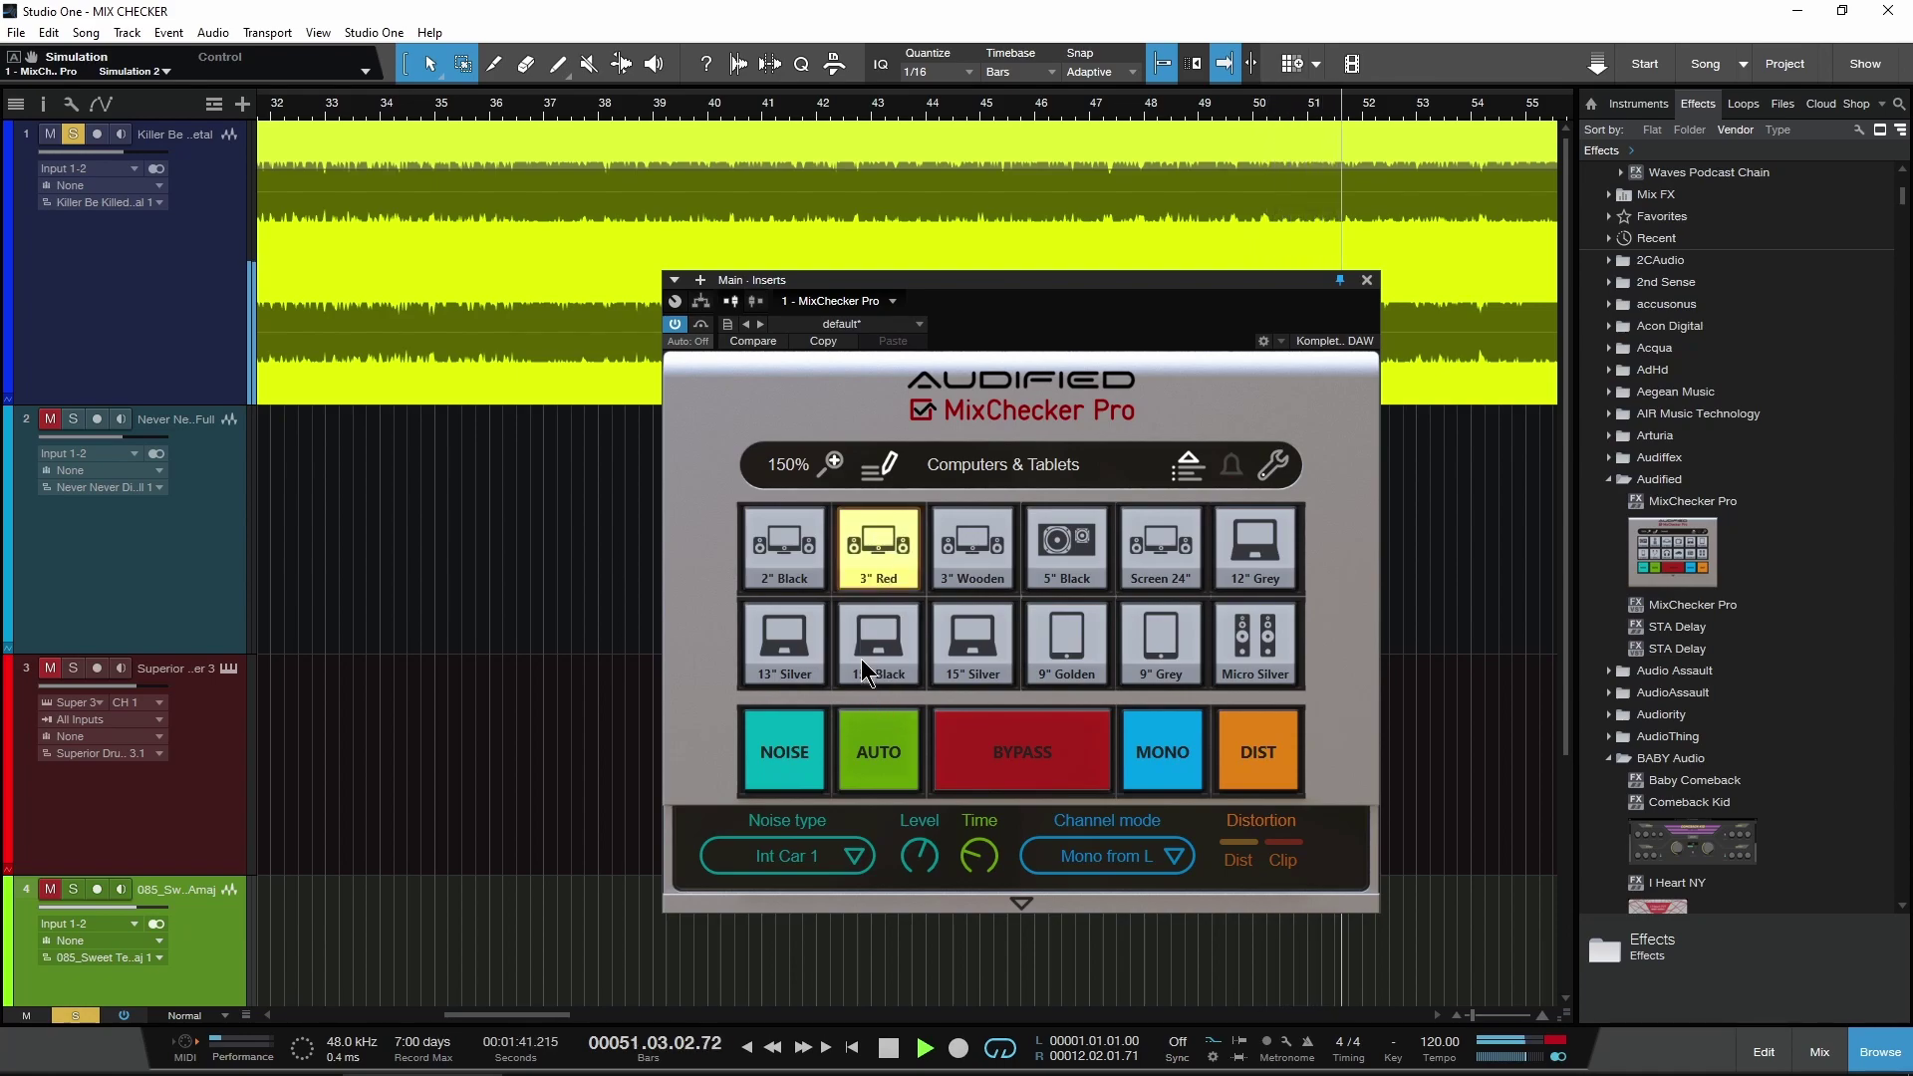
Load the Studio Monitors & HiFi button set and move playback of the song back to about bar 24
{"action": "left_click", "coordinate": [997, 468]}
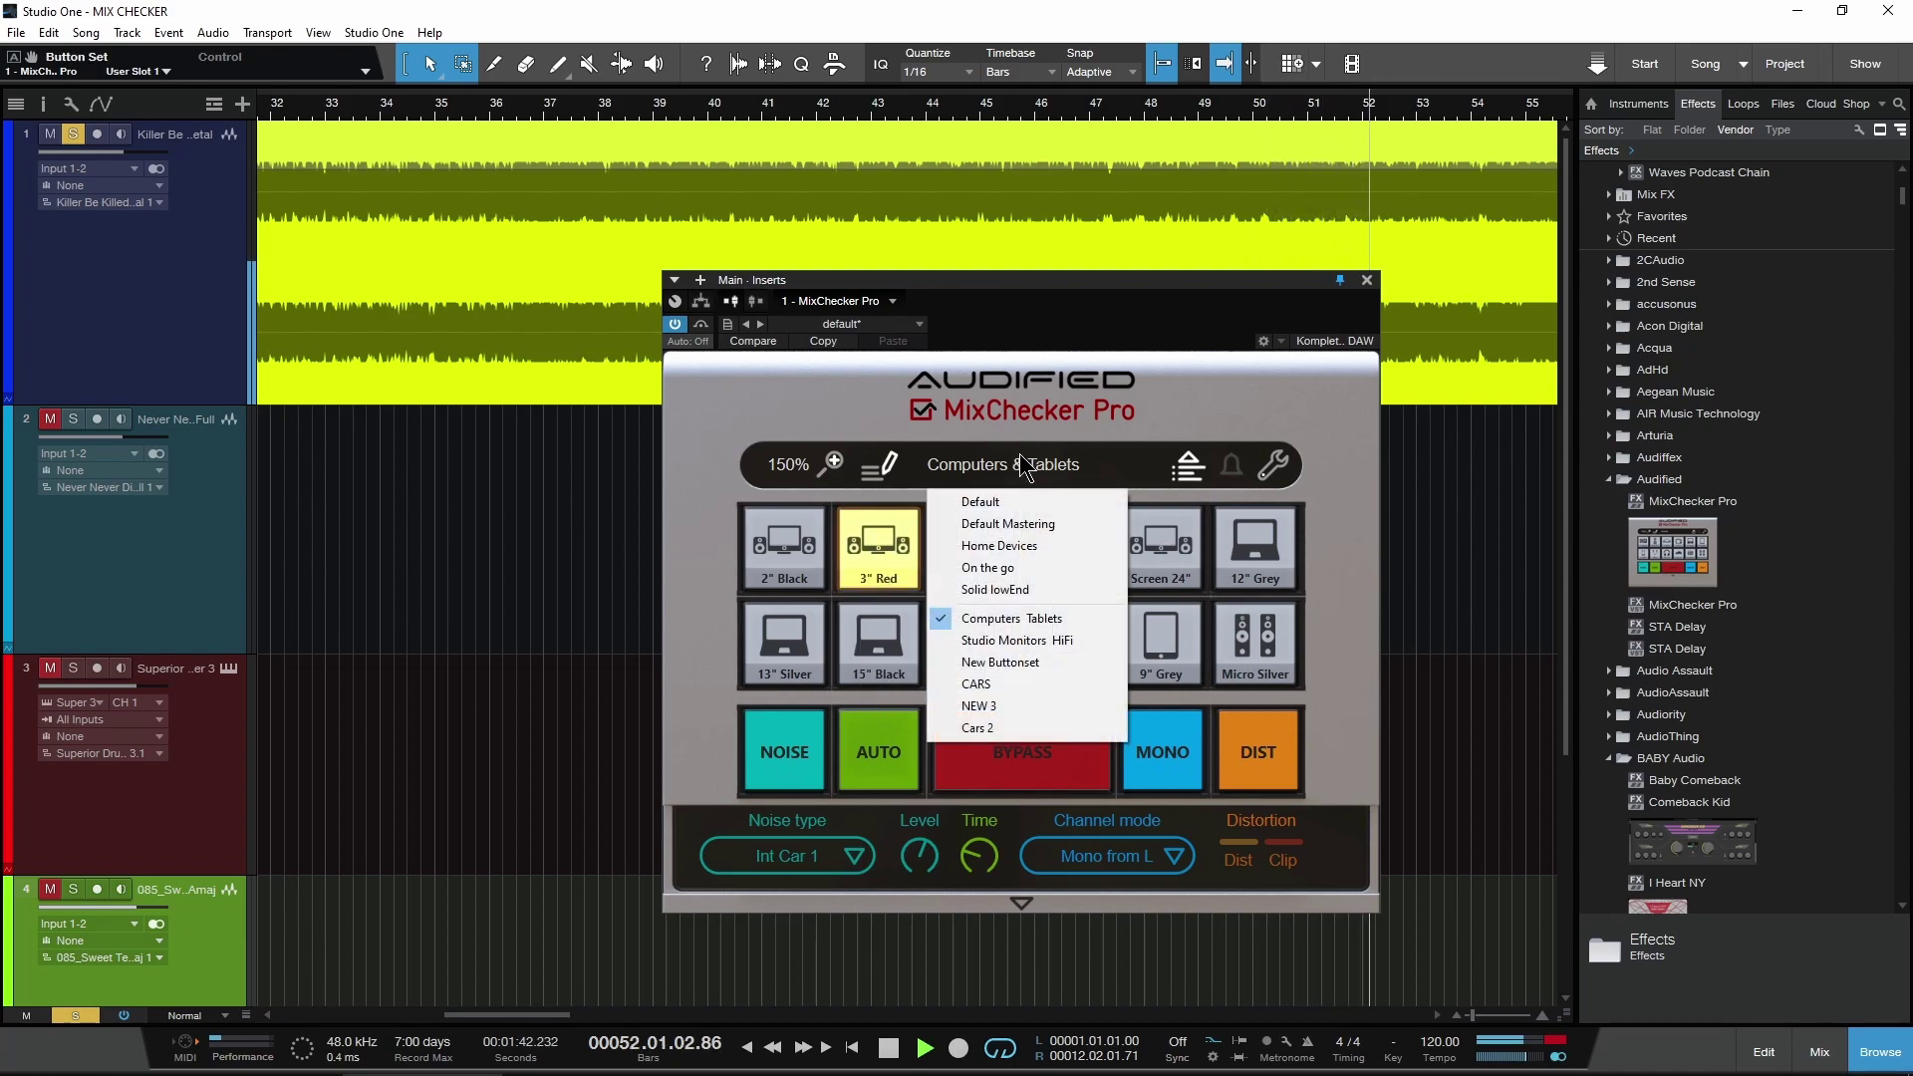
{"action": "left_click", "coordinate": [1072, 641]}
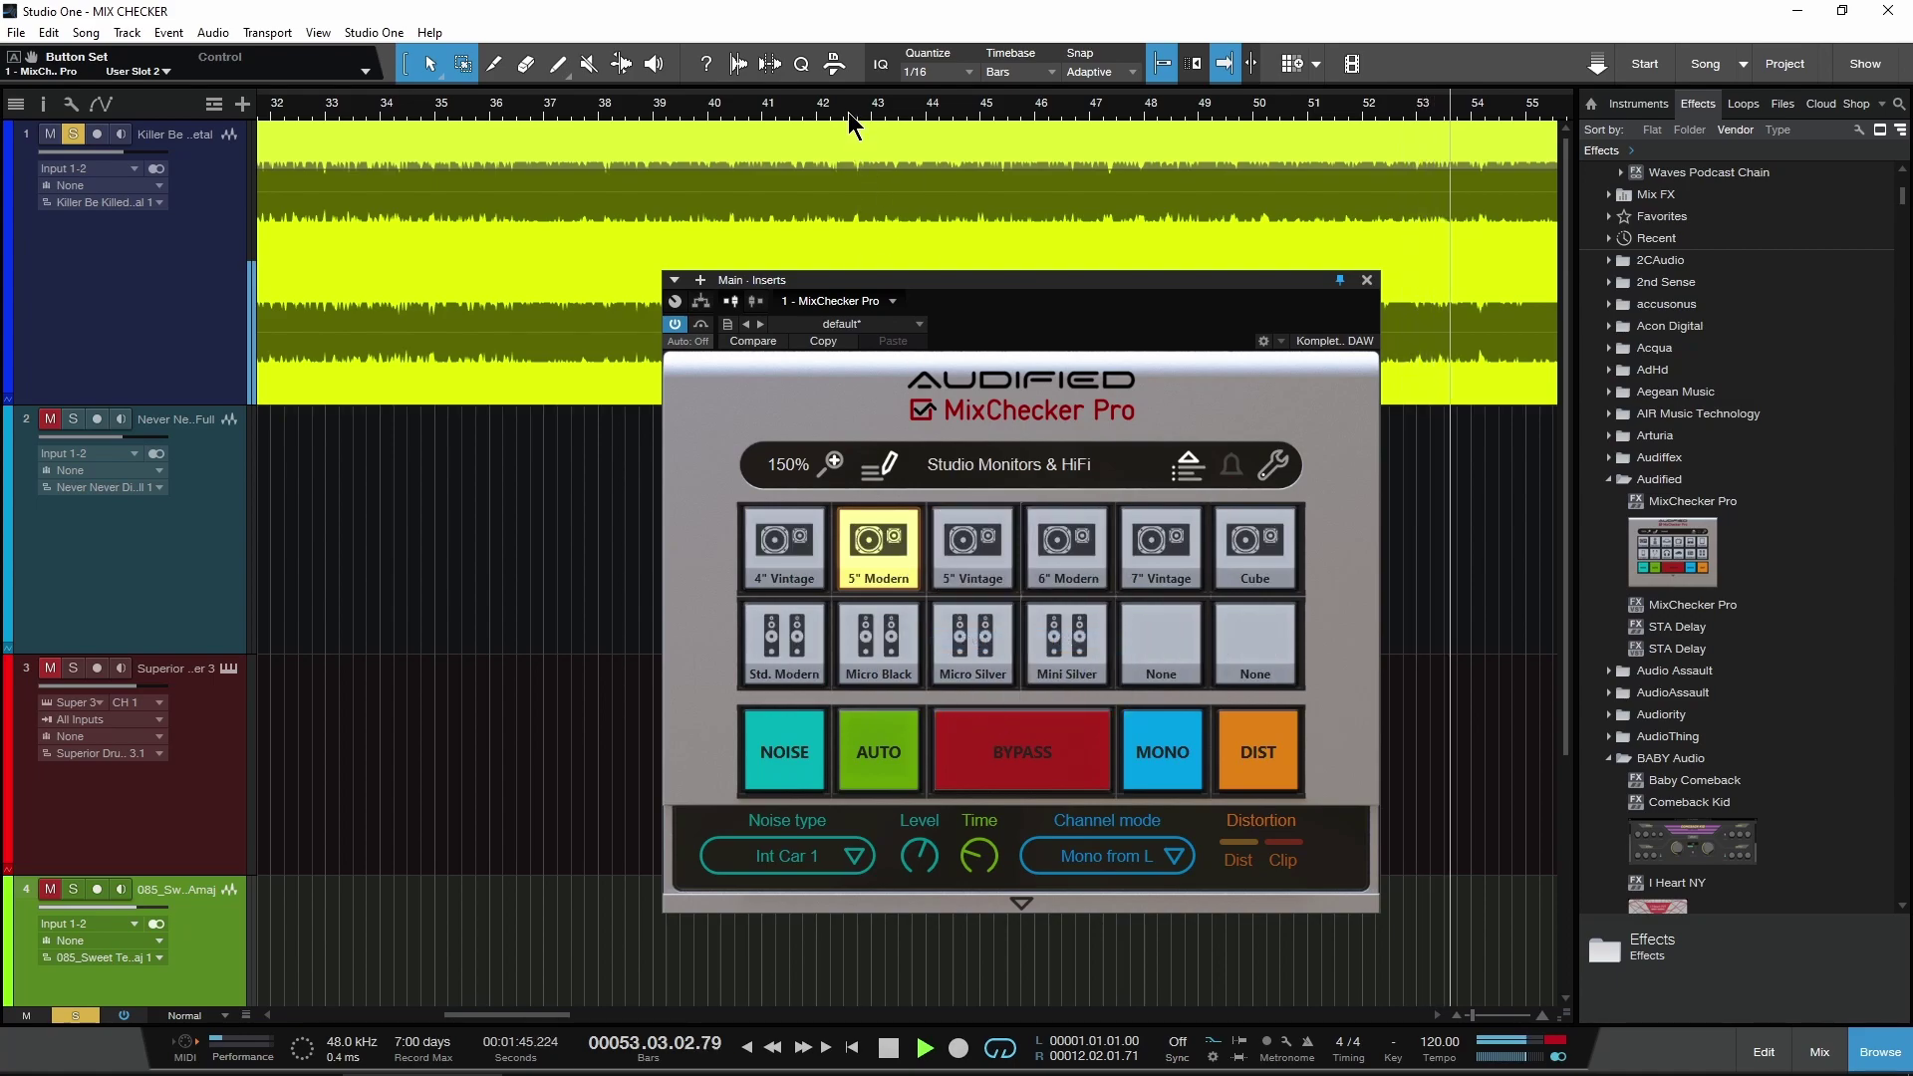
{"action": "scroll", "coordinate": [847, 111], "scroll_direction": "down", "scroll_amount": 5}
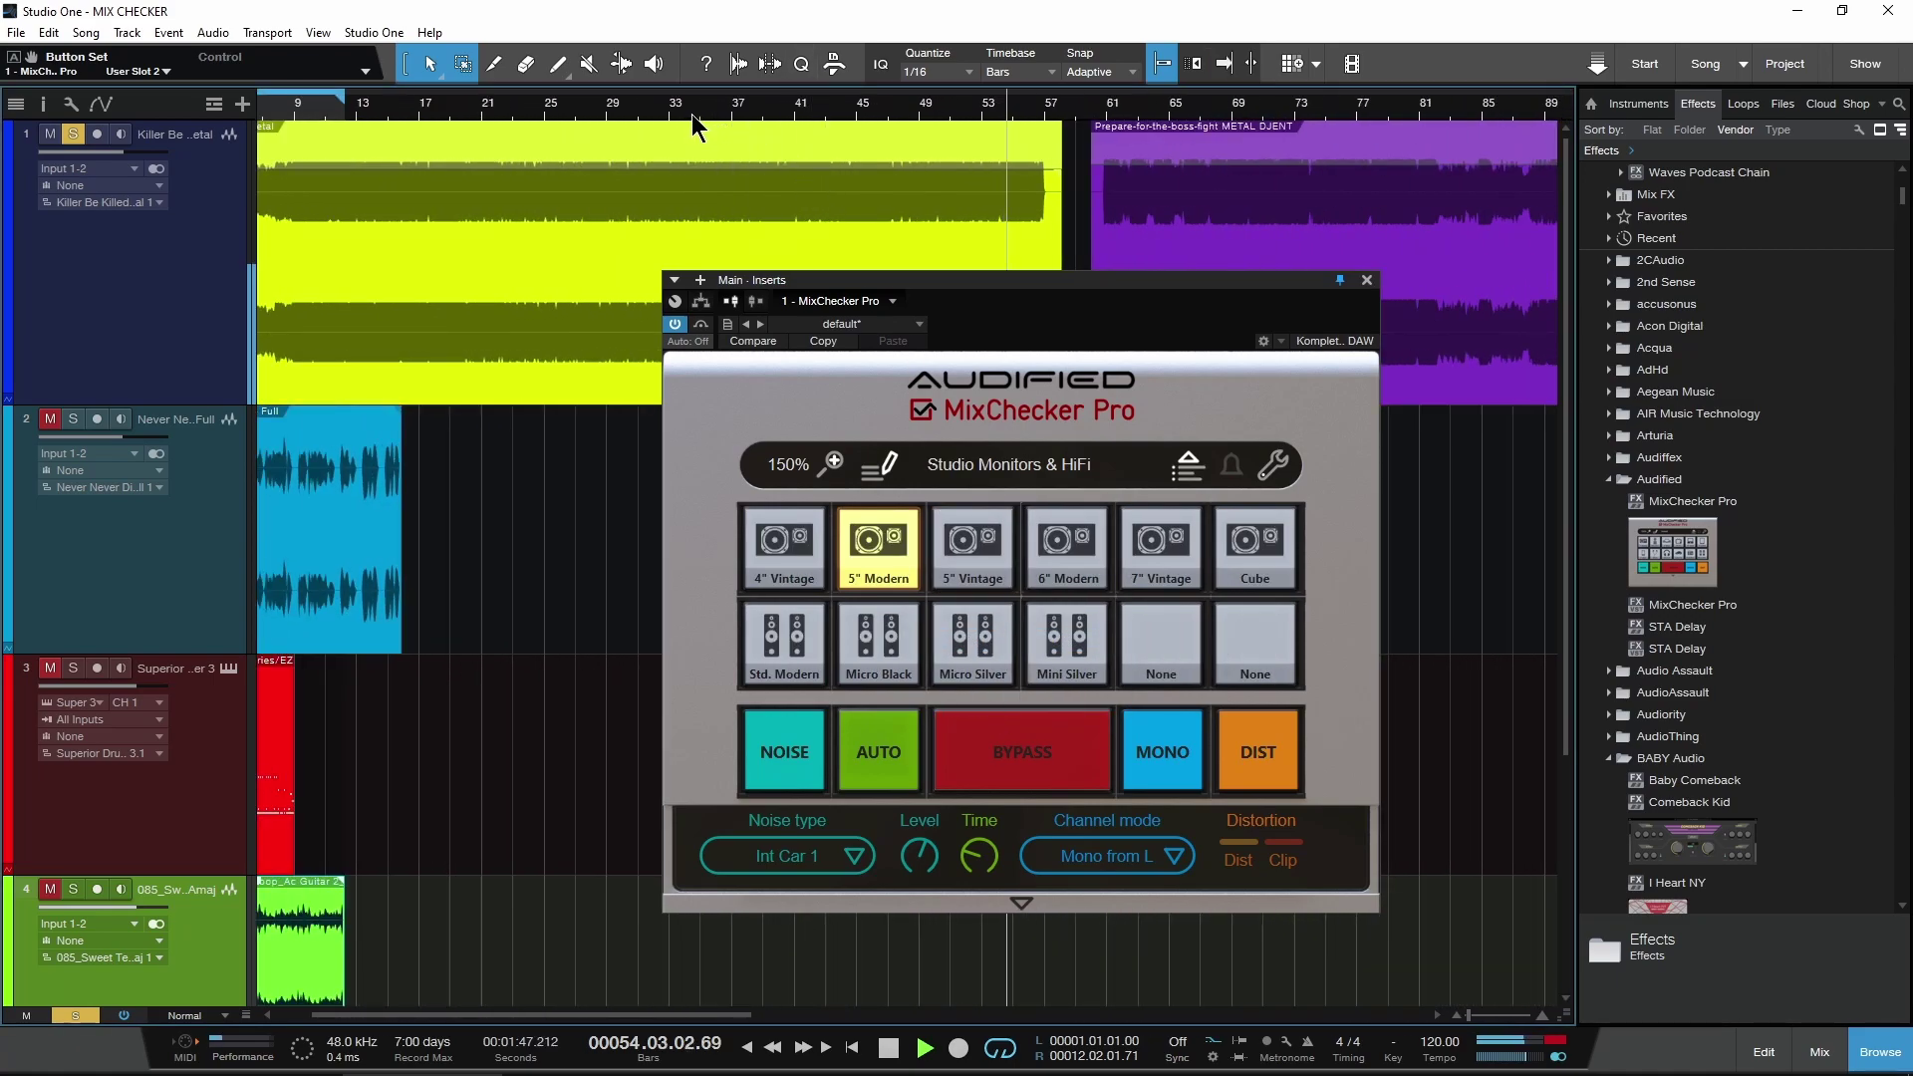
{"action": "left_click", "coordinate": [524, 110]}
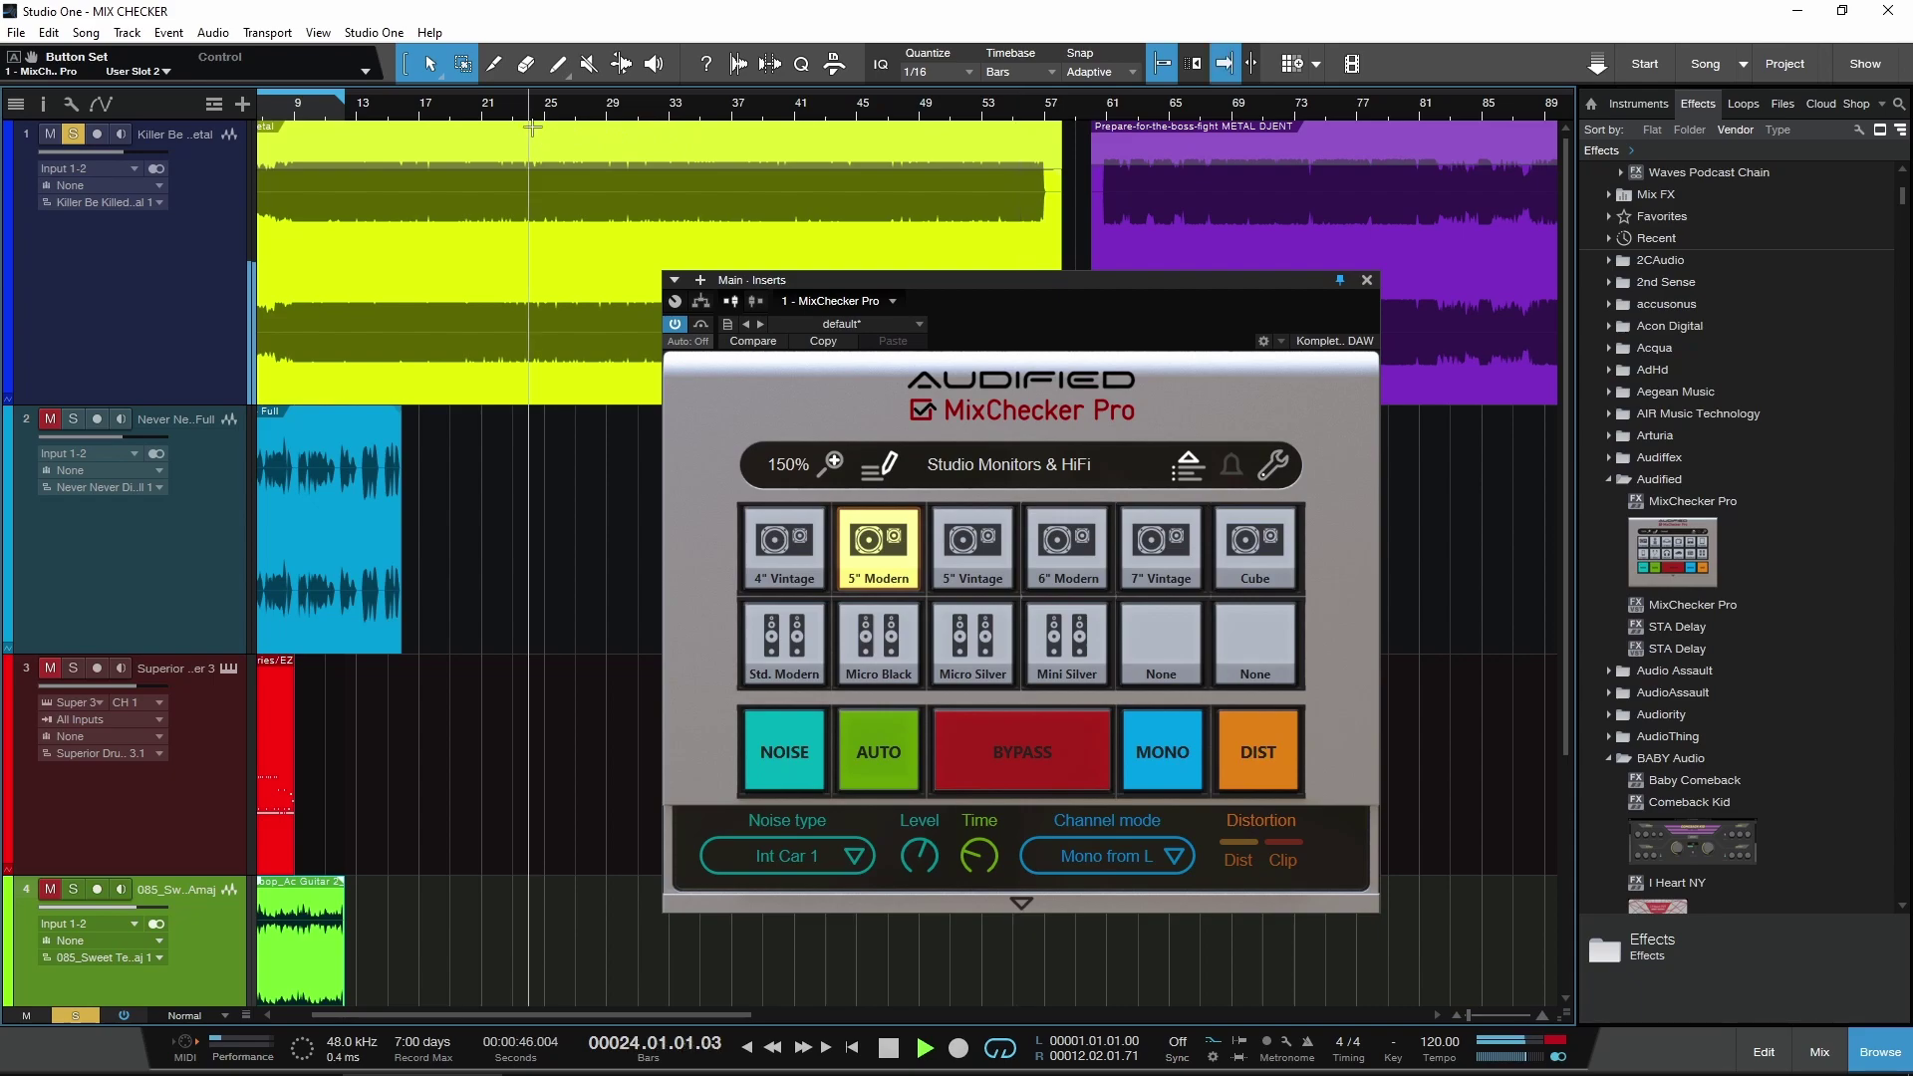
Select the 4" Vintage monitor simulation and compare it with the unprocessed mix by toggling bypass on and off
{"action": "left_click", "coordinate": [823, 546]}
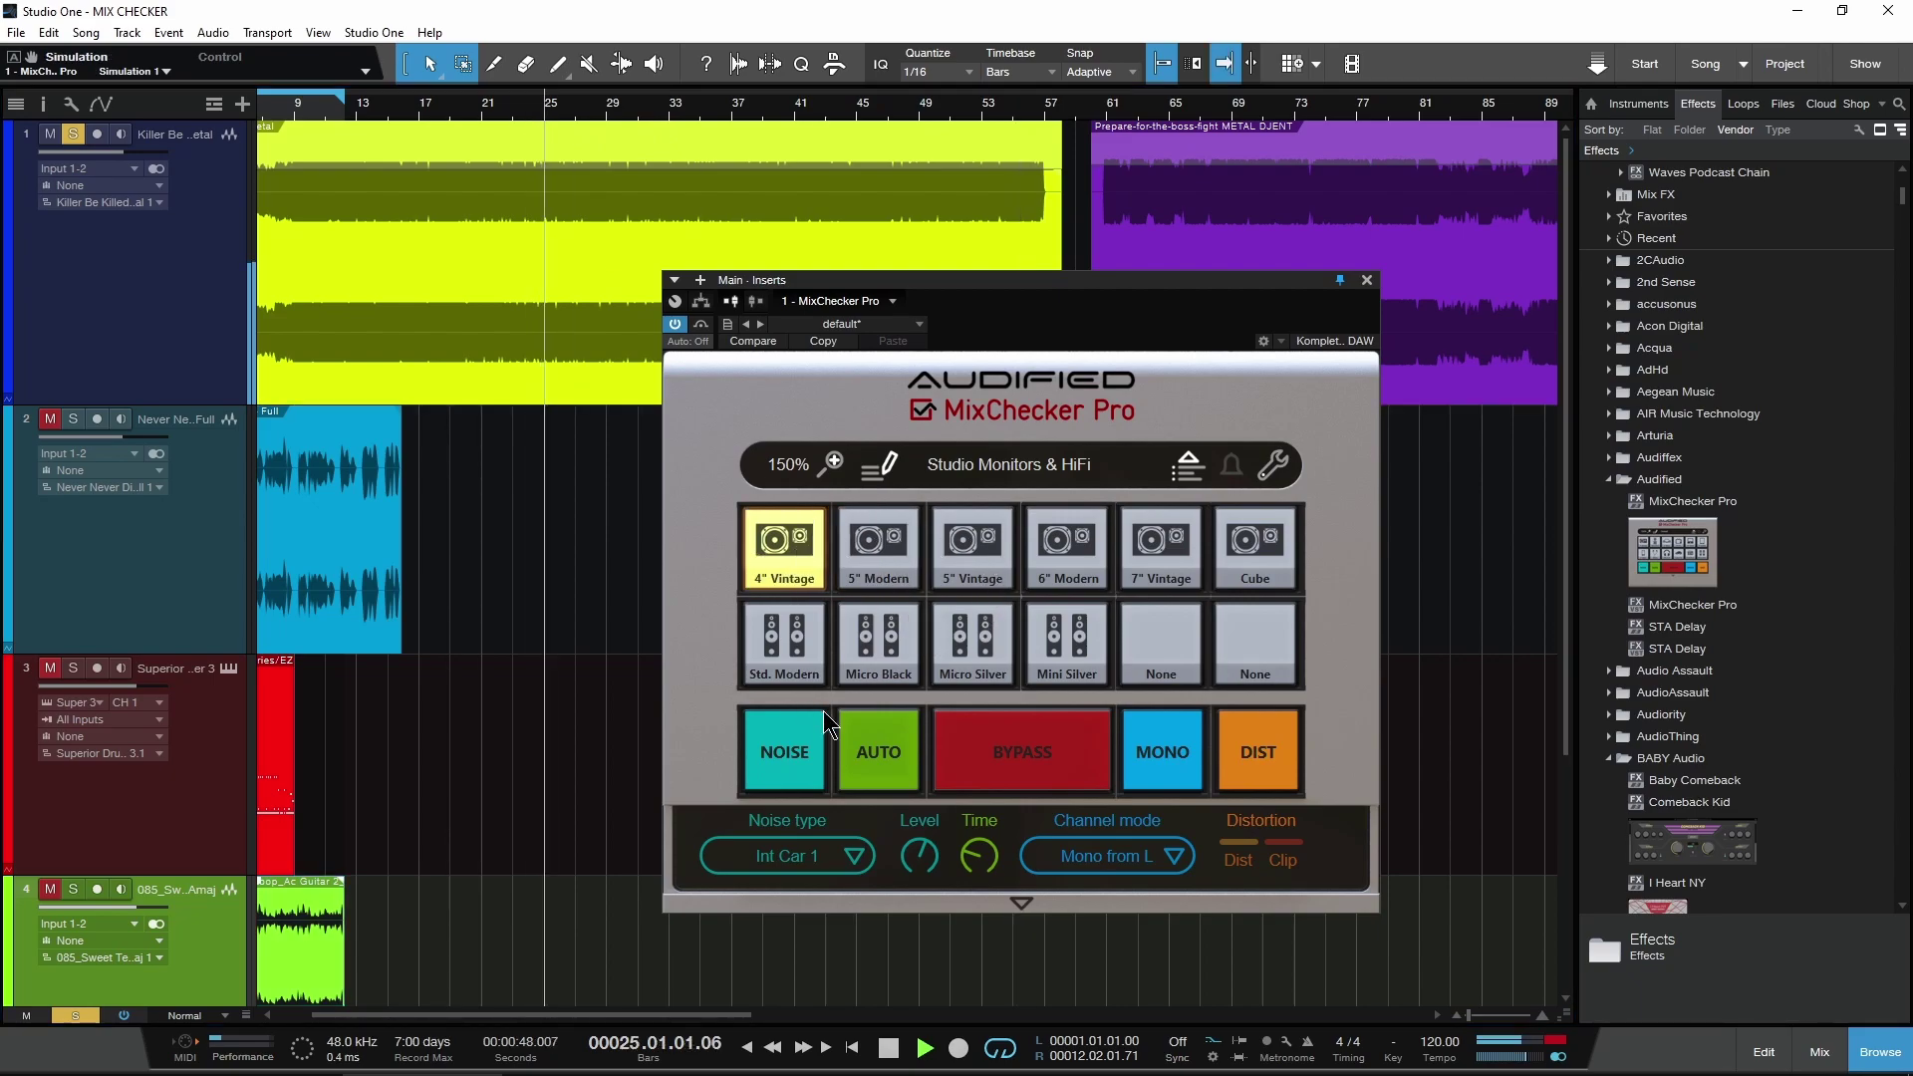
{"action": "left_click", "coordinate": [1030, 759]}
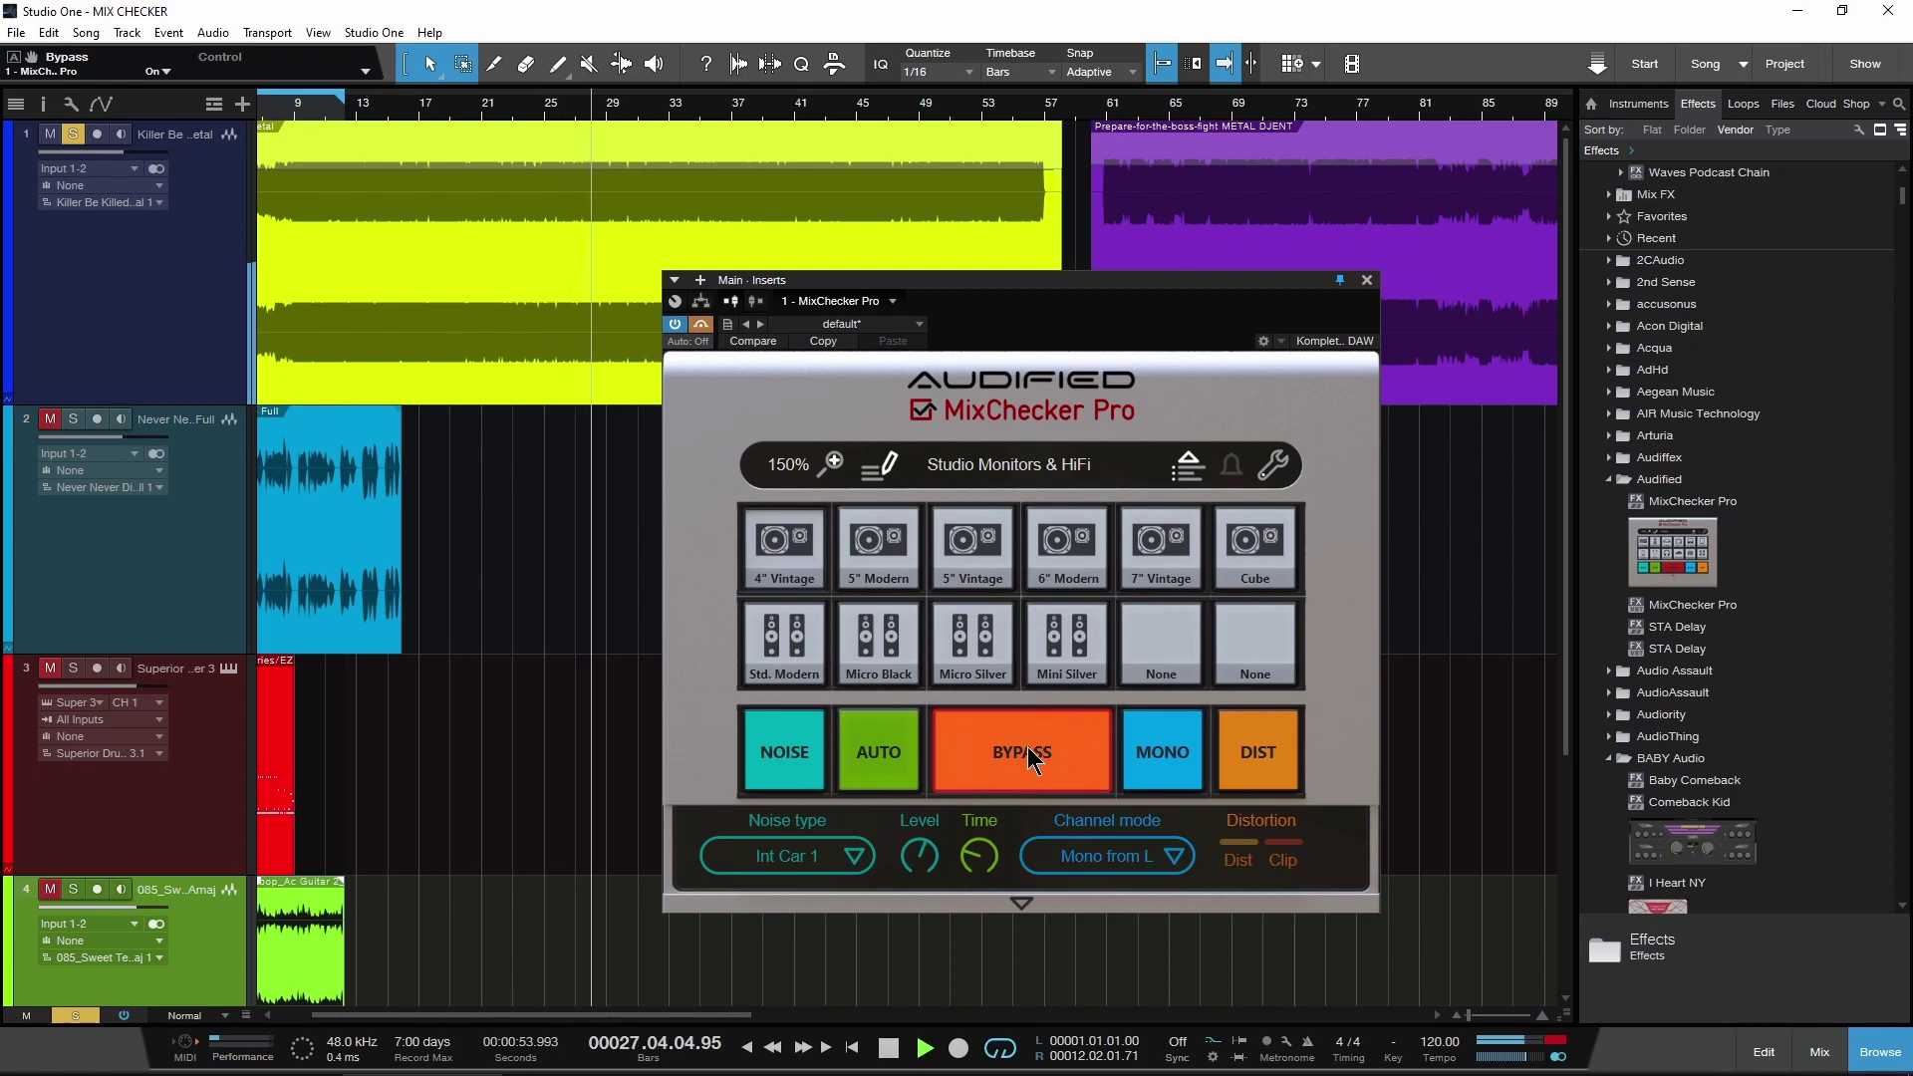
{"action": "left_click", "coordinate": [1026, 745]}
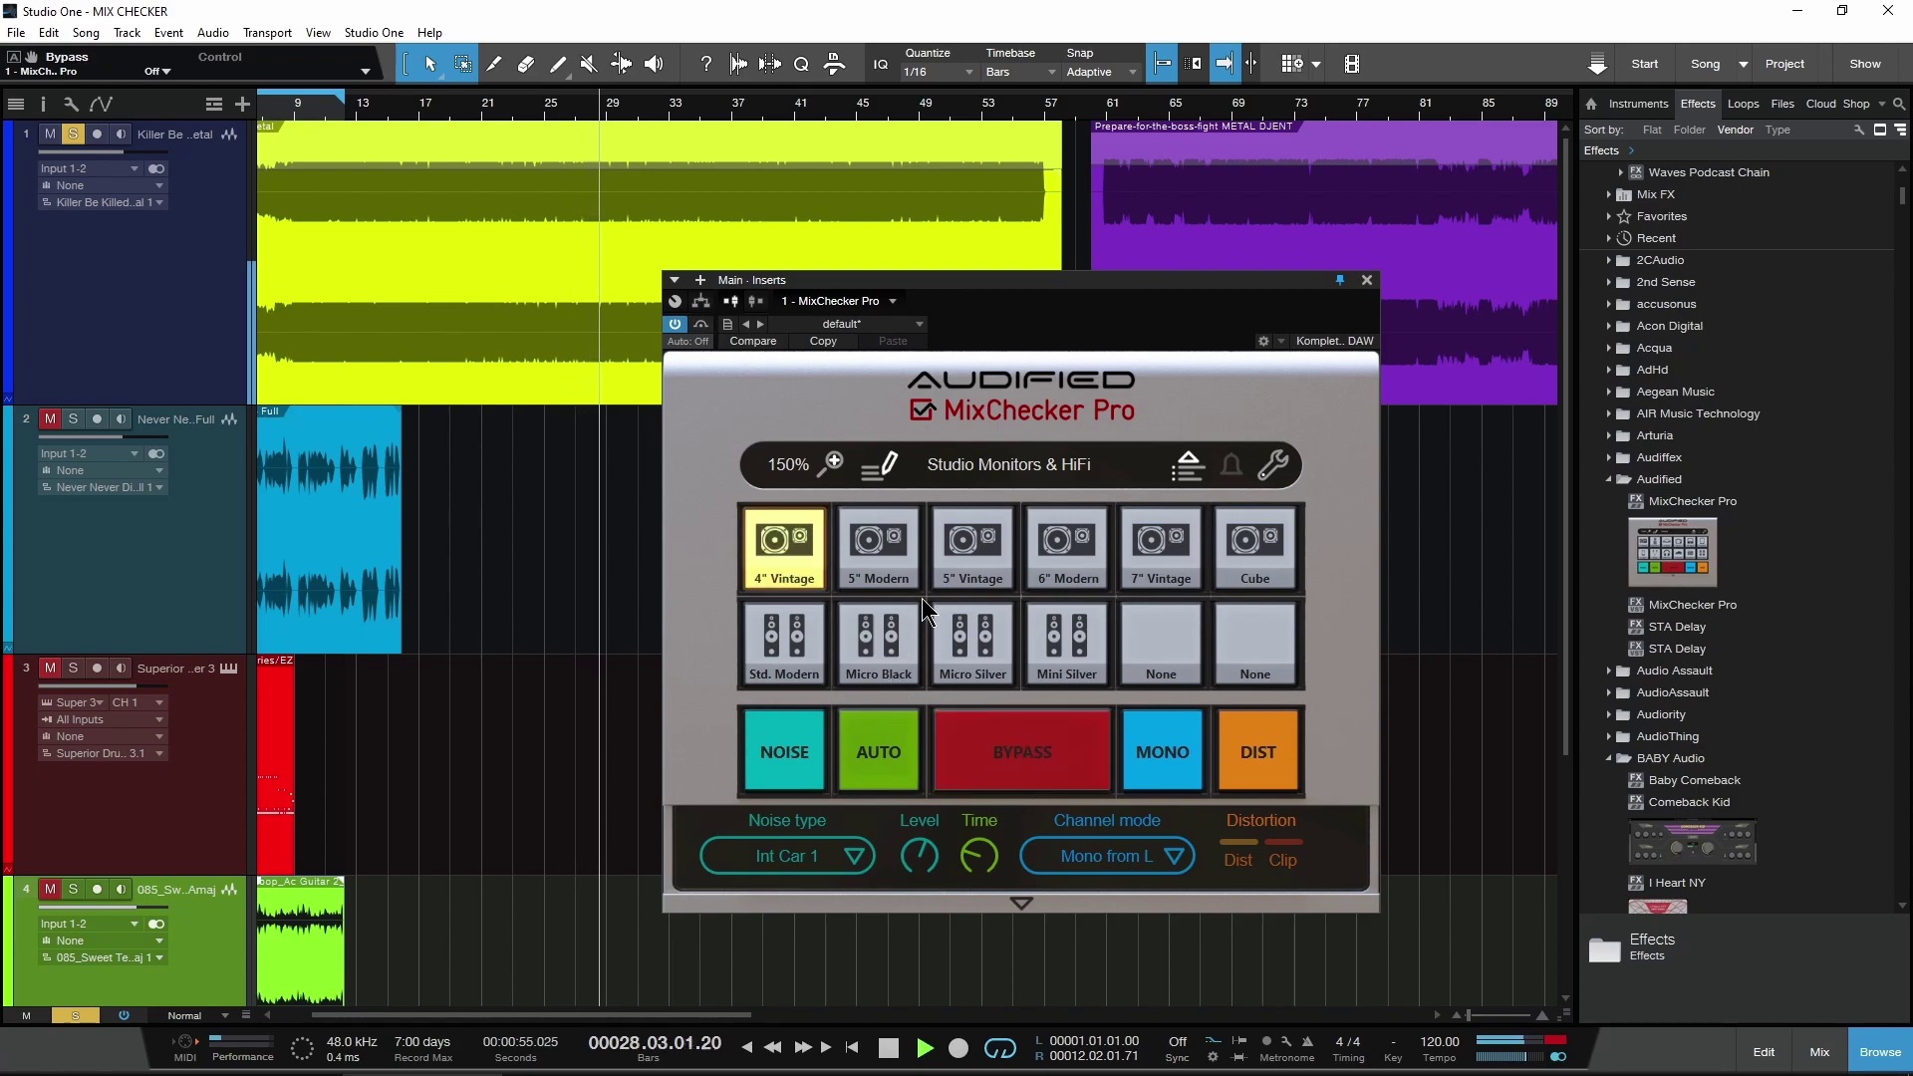
Audition the 5" Vintage, 6" Modern and Cube studio monitor simulations
{"action": "left_click", "coordinate": [962, 543]}
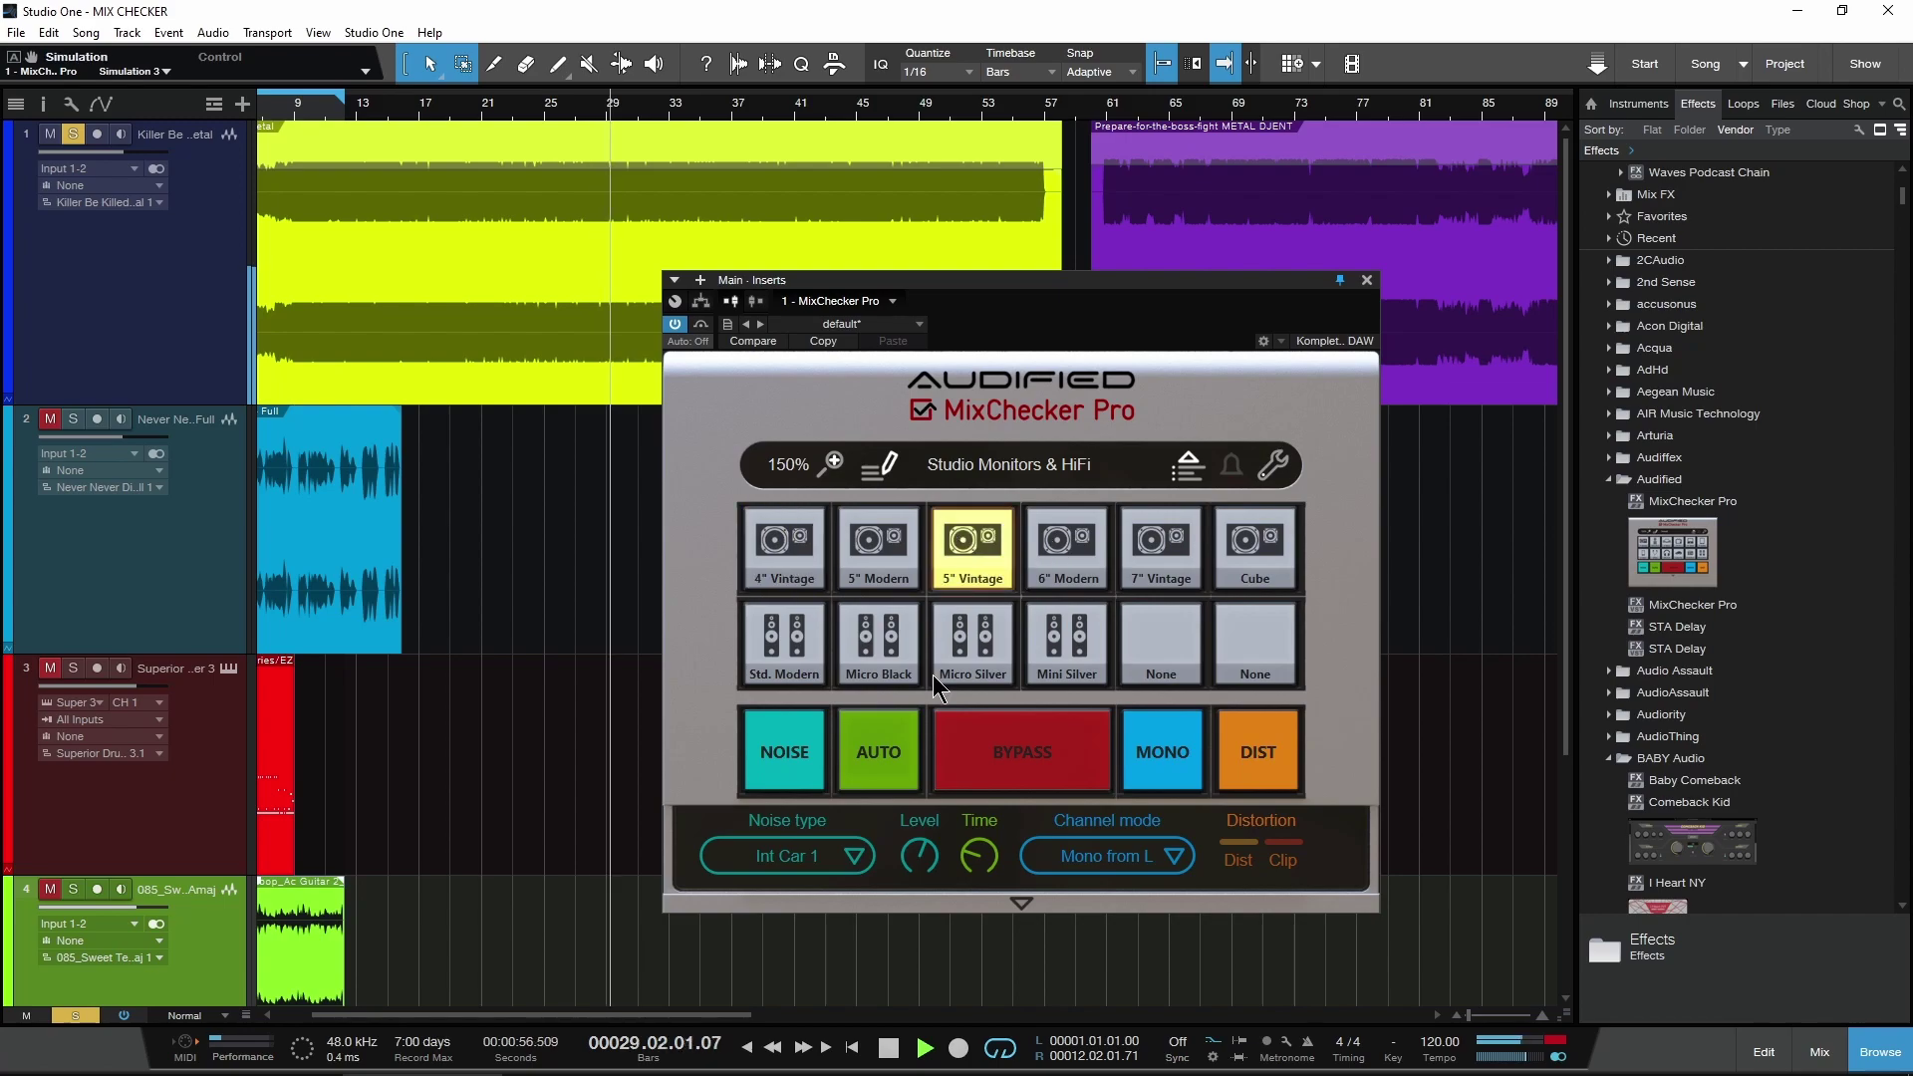
{"action": "left_click", "coordinate": [1079, 543]}
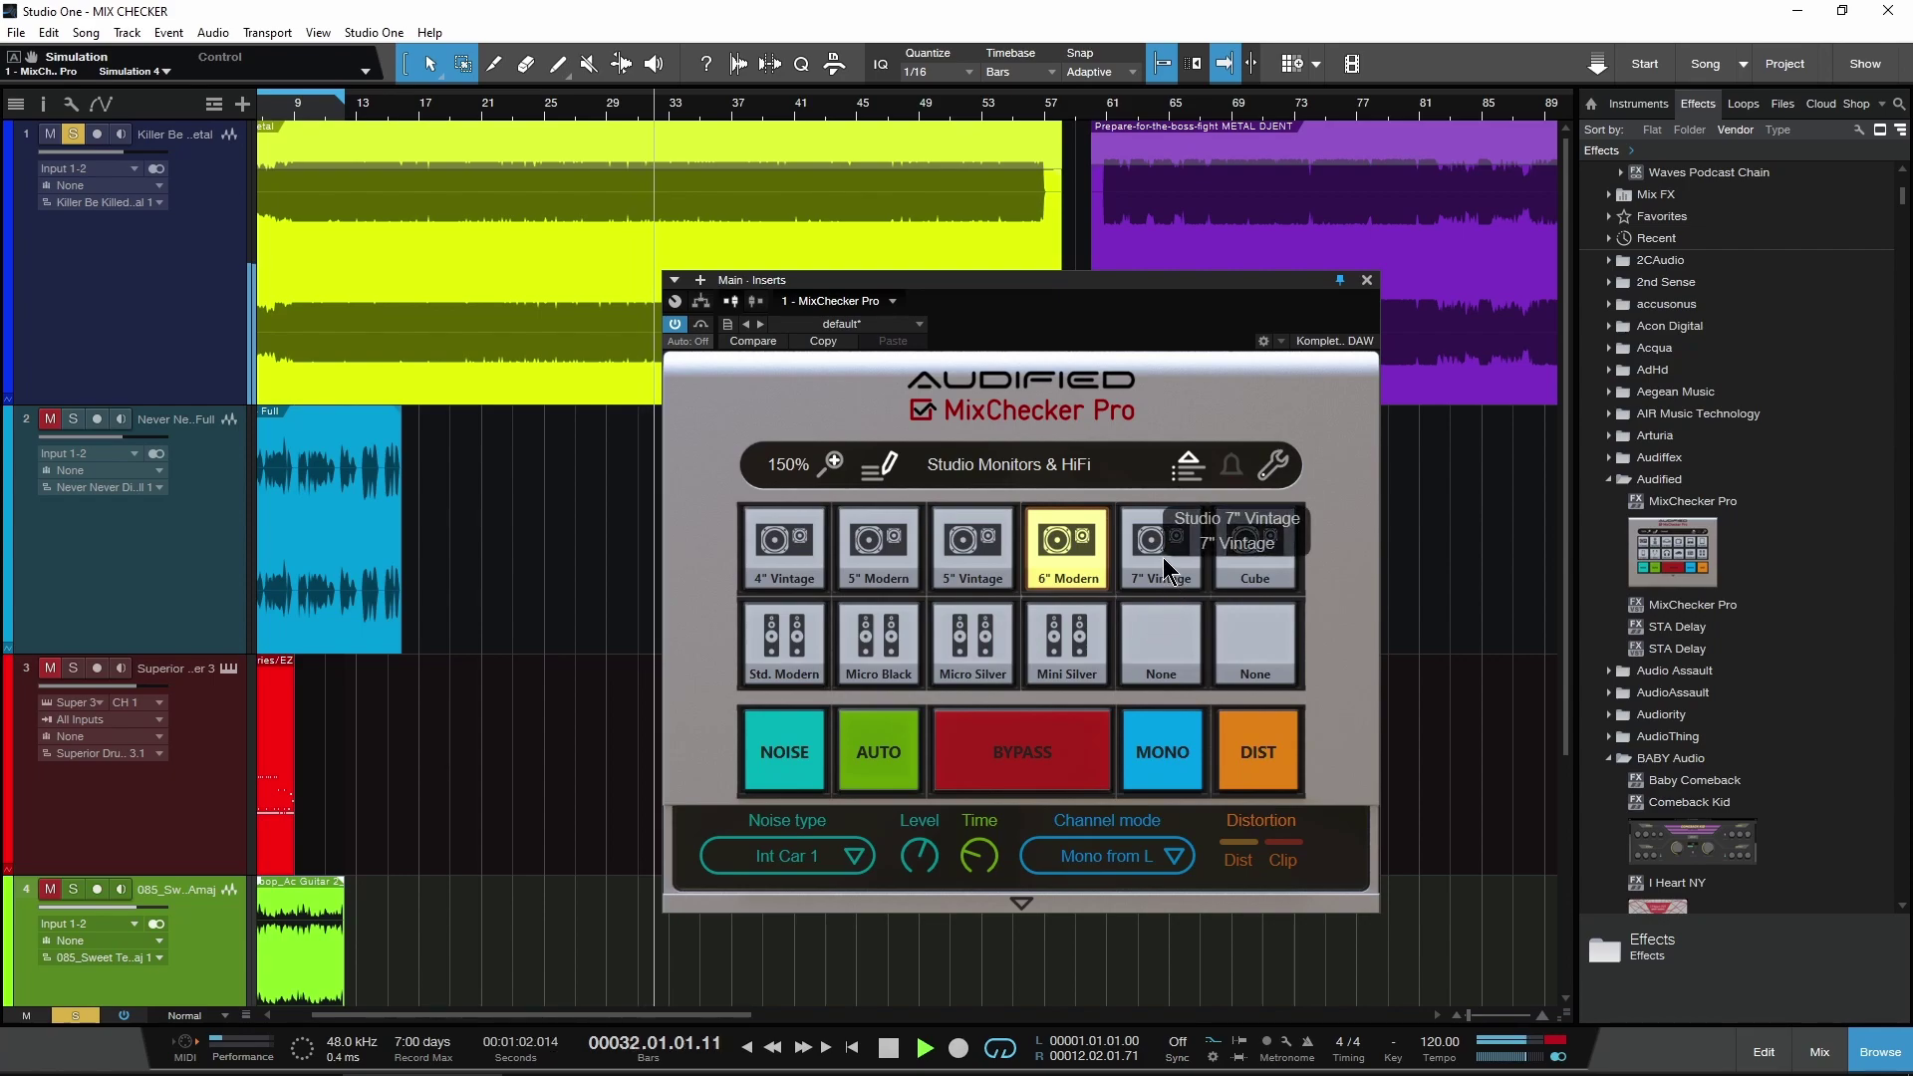
{"action": "left_click", "coordinate": [1250, 542]}
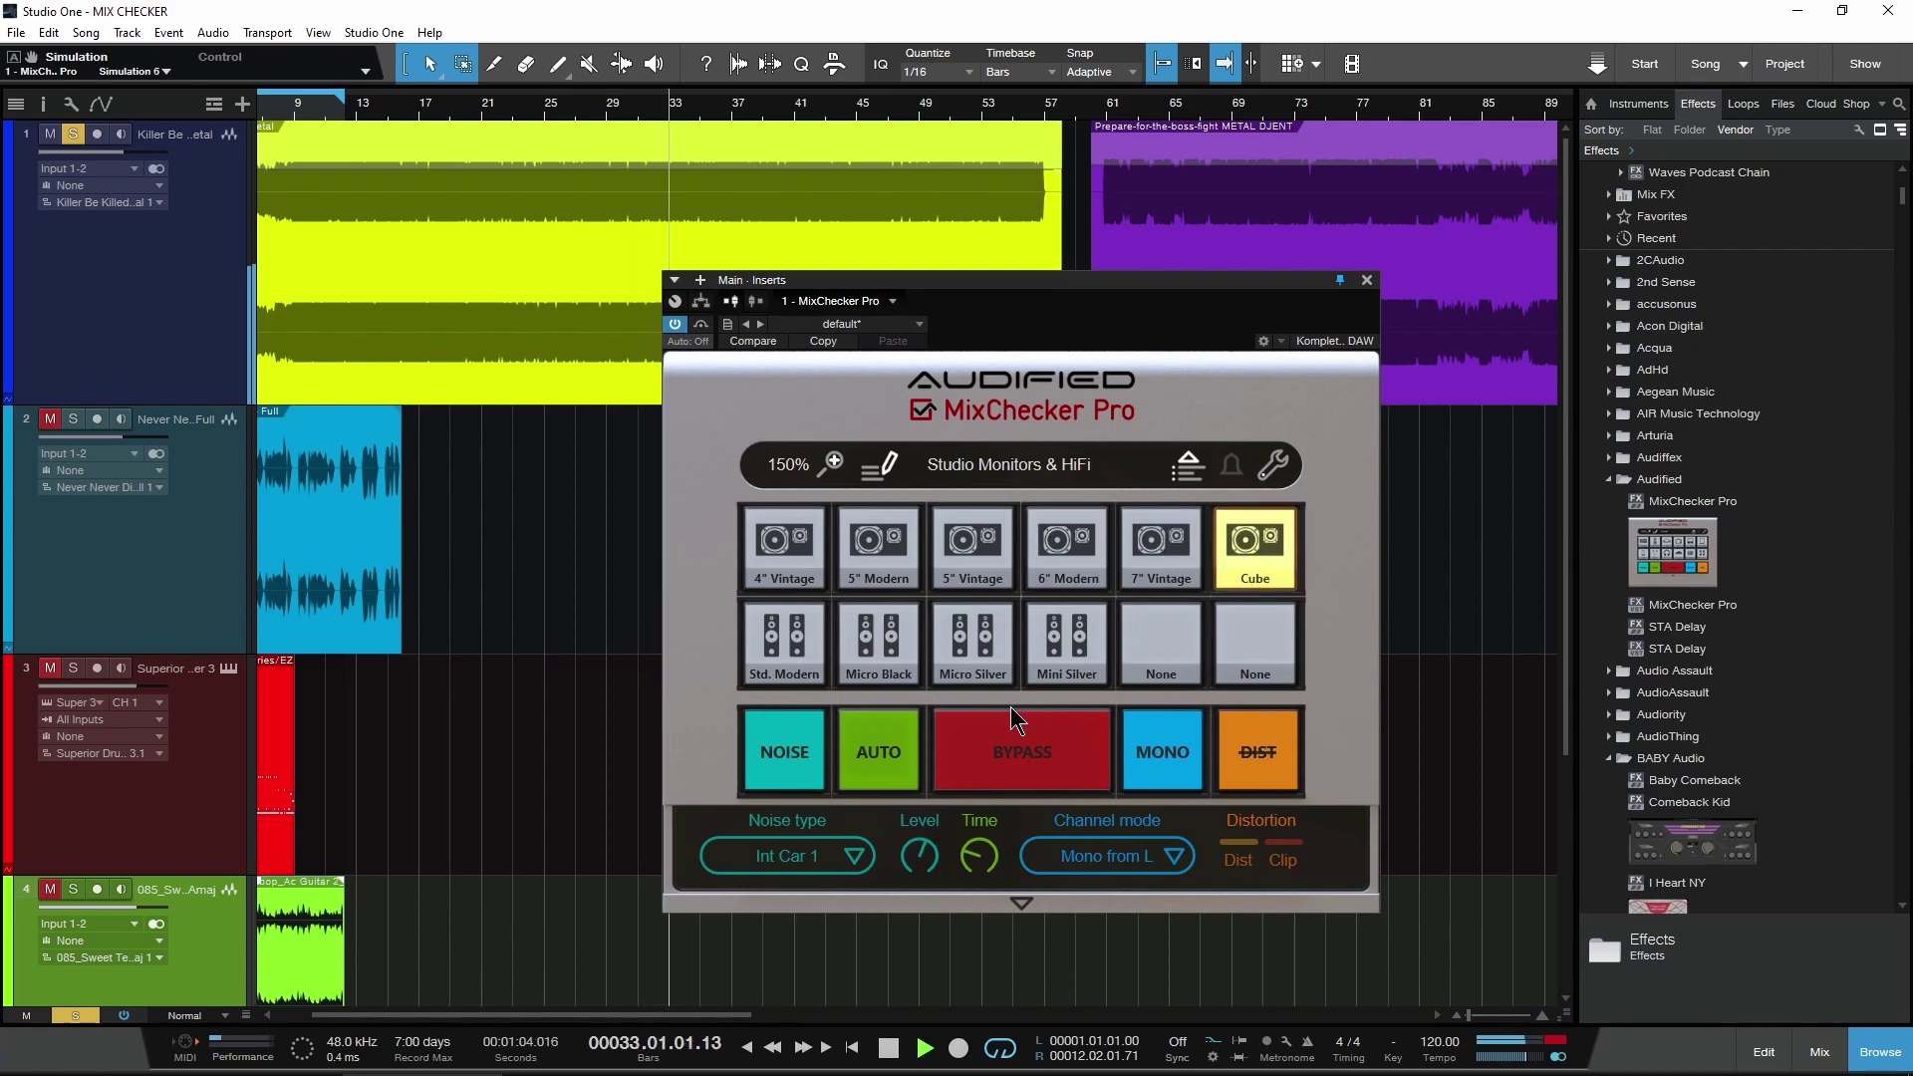
Audition the Std. Modern, Micro Black, Micro Silver and Mini Silver HiFi simulations, then enable bypass to hear the original mix
{"action": "left_click", "coordinate": [778, 638]}
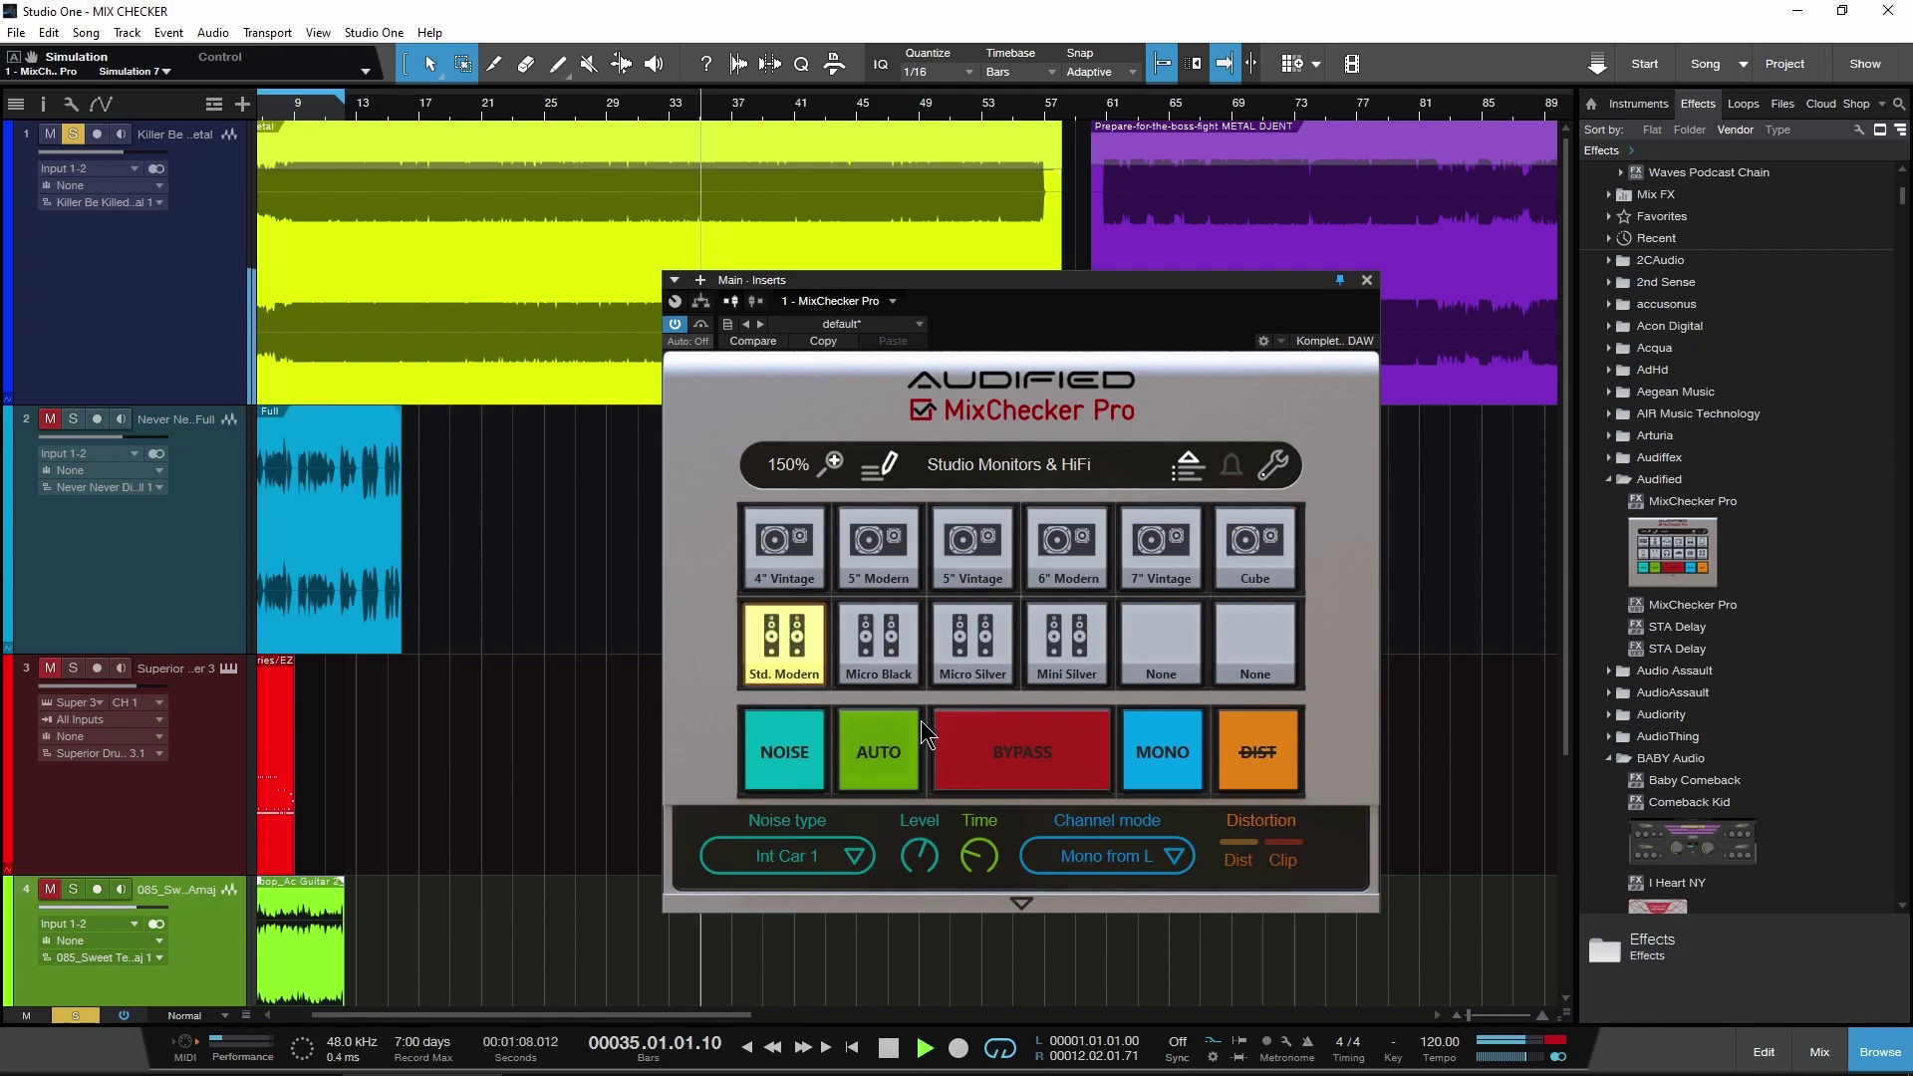
{"action": "left_click", "coordinate": [886, 638]}
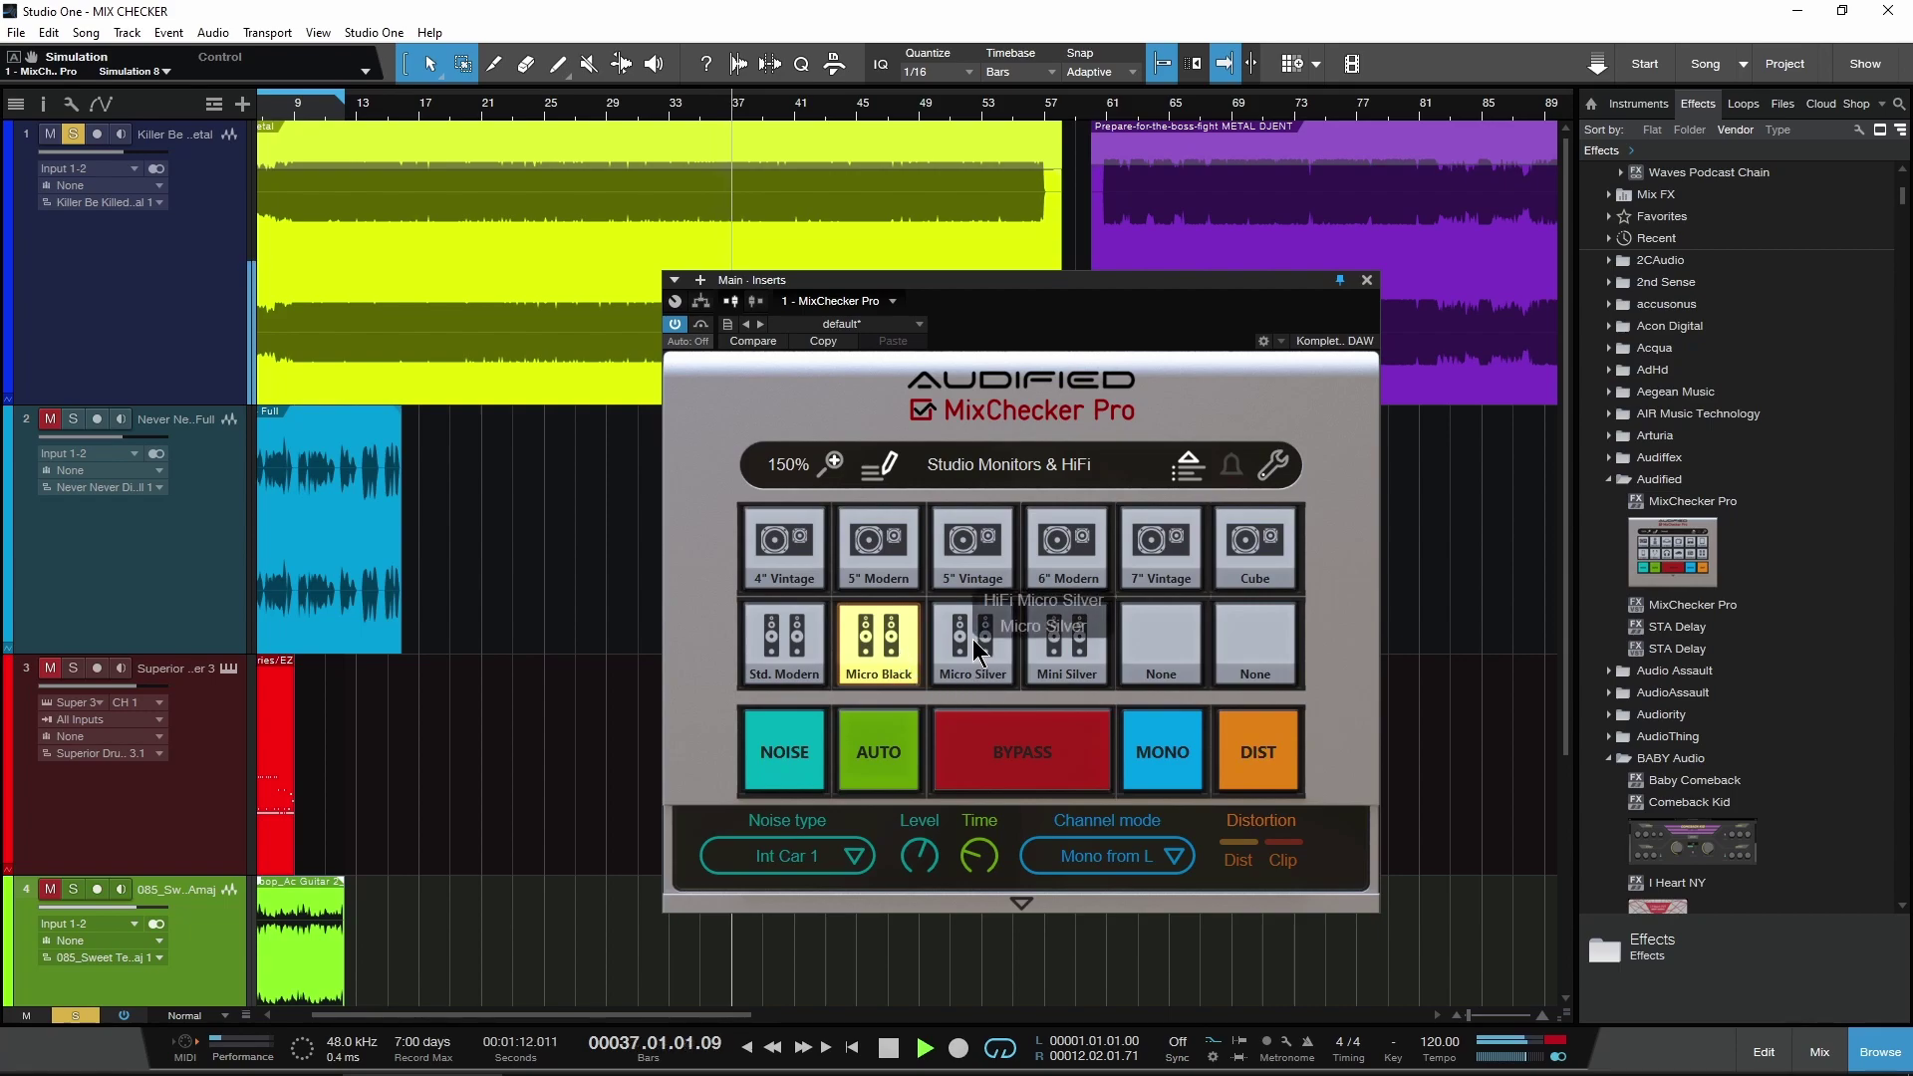
{"action": "left_click", "coordinate": [973, 638]}
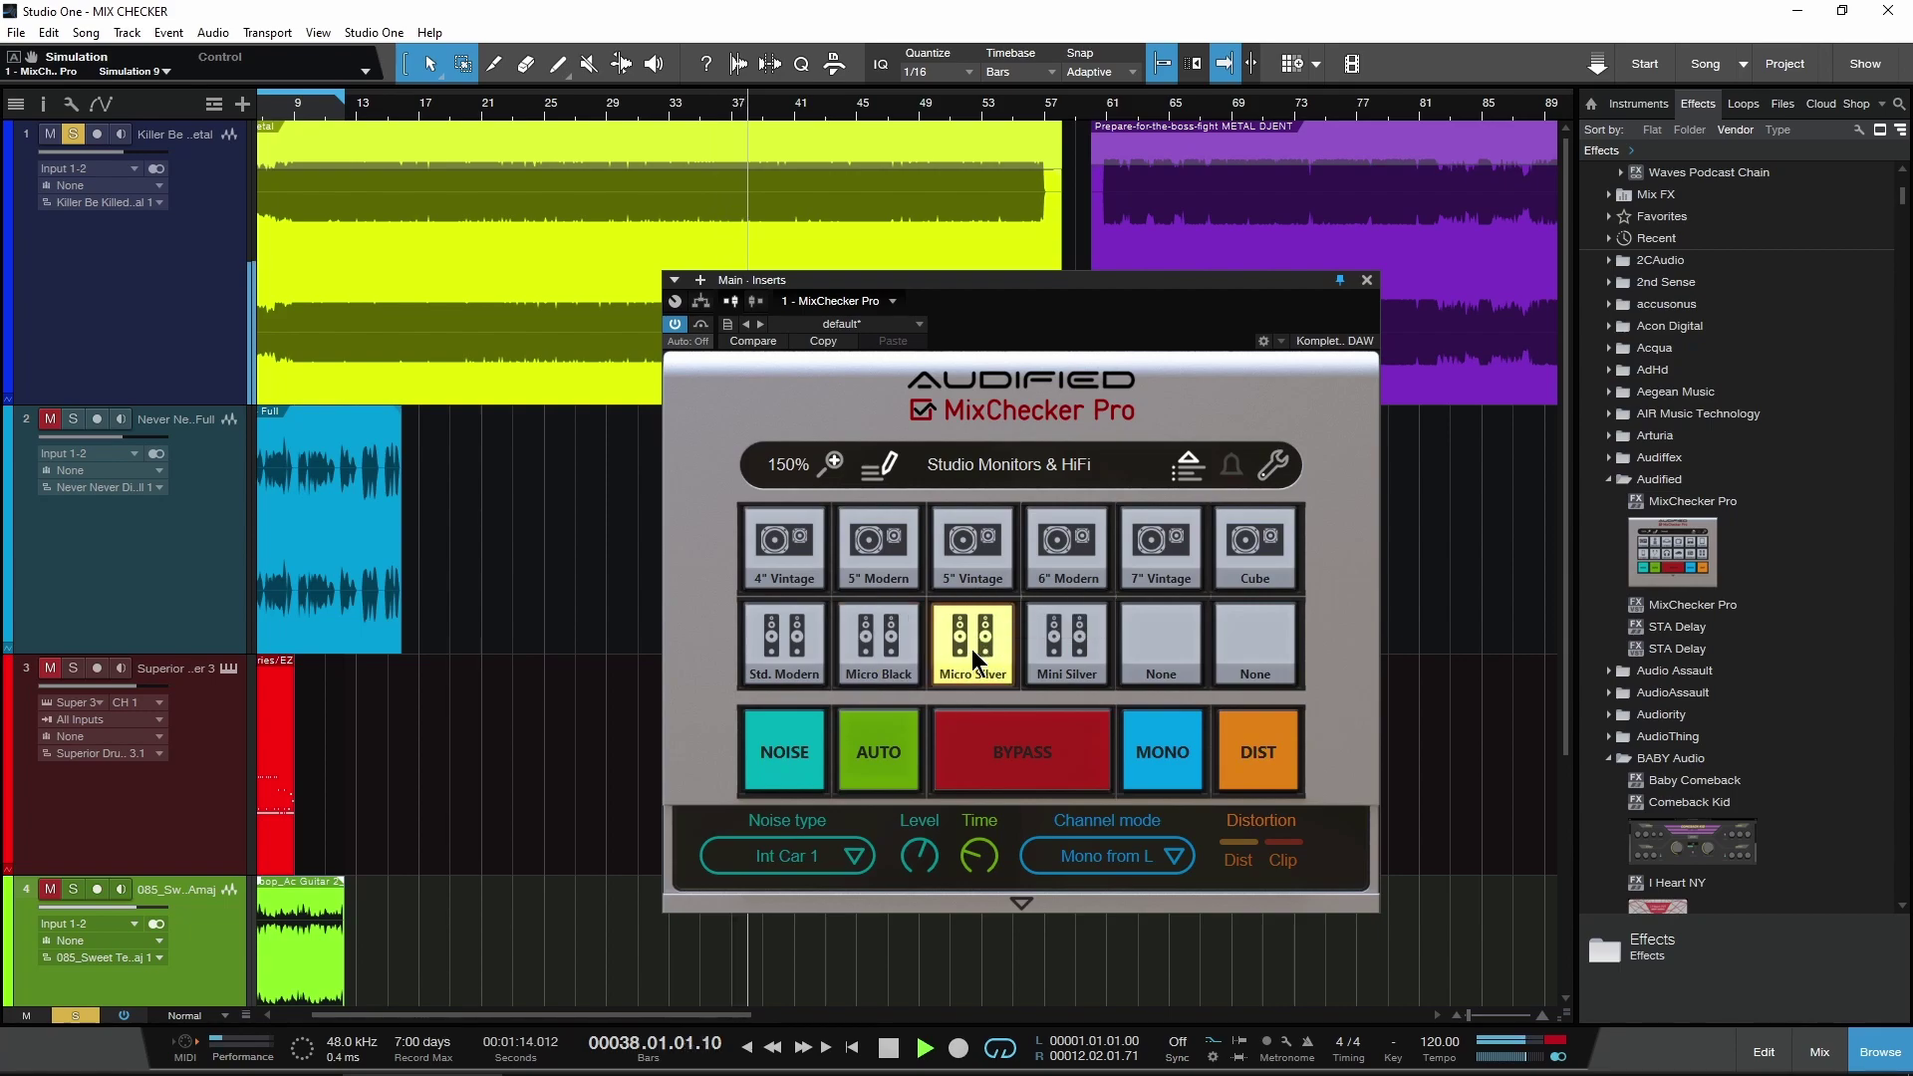
{"action": "left_click", "coordinate": [1076, 635]}
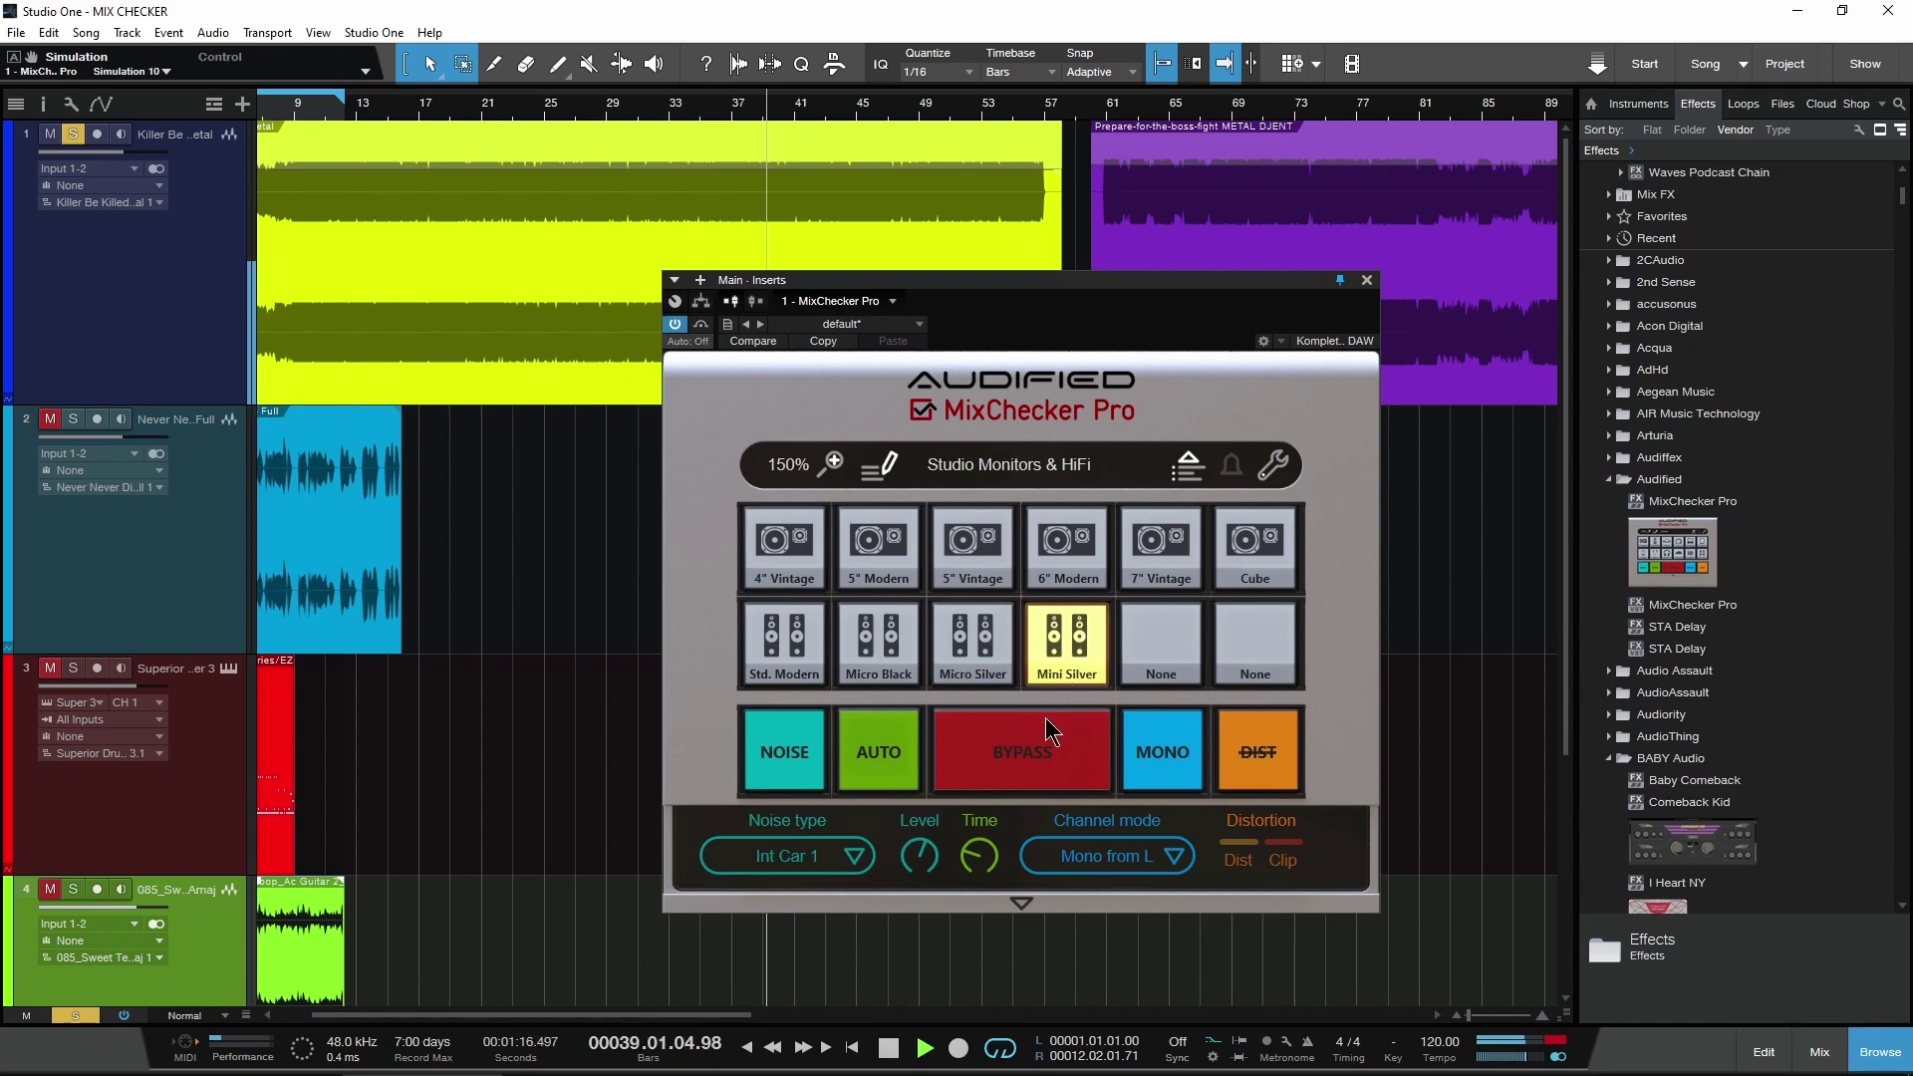
{"action": "left_click", "coordinate": [1012, 758]}
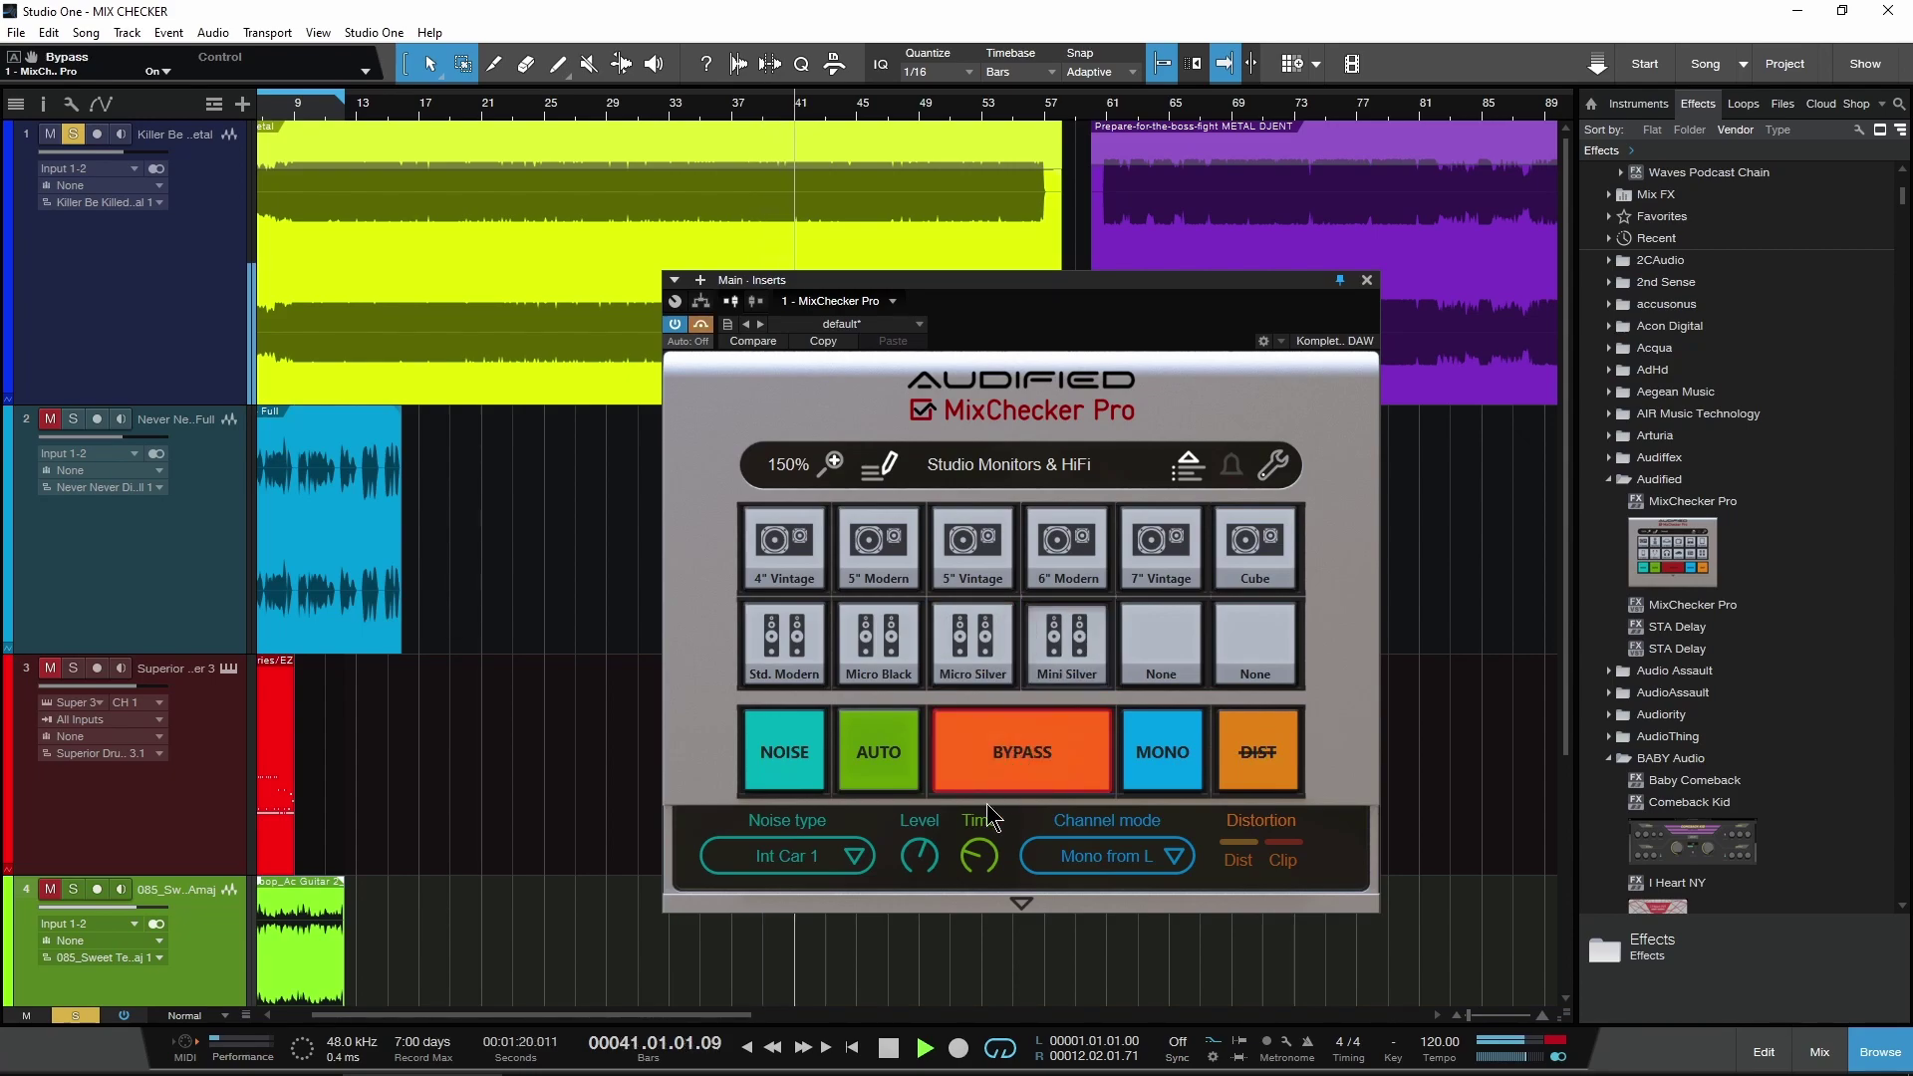
Disable bypass, collapse the noise and channel settings section, and audition the Micro Silver HiFi simulation
{"action": "left_click", "coordinate": [1026, 756]}
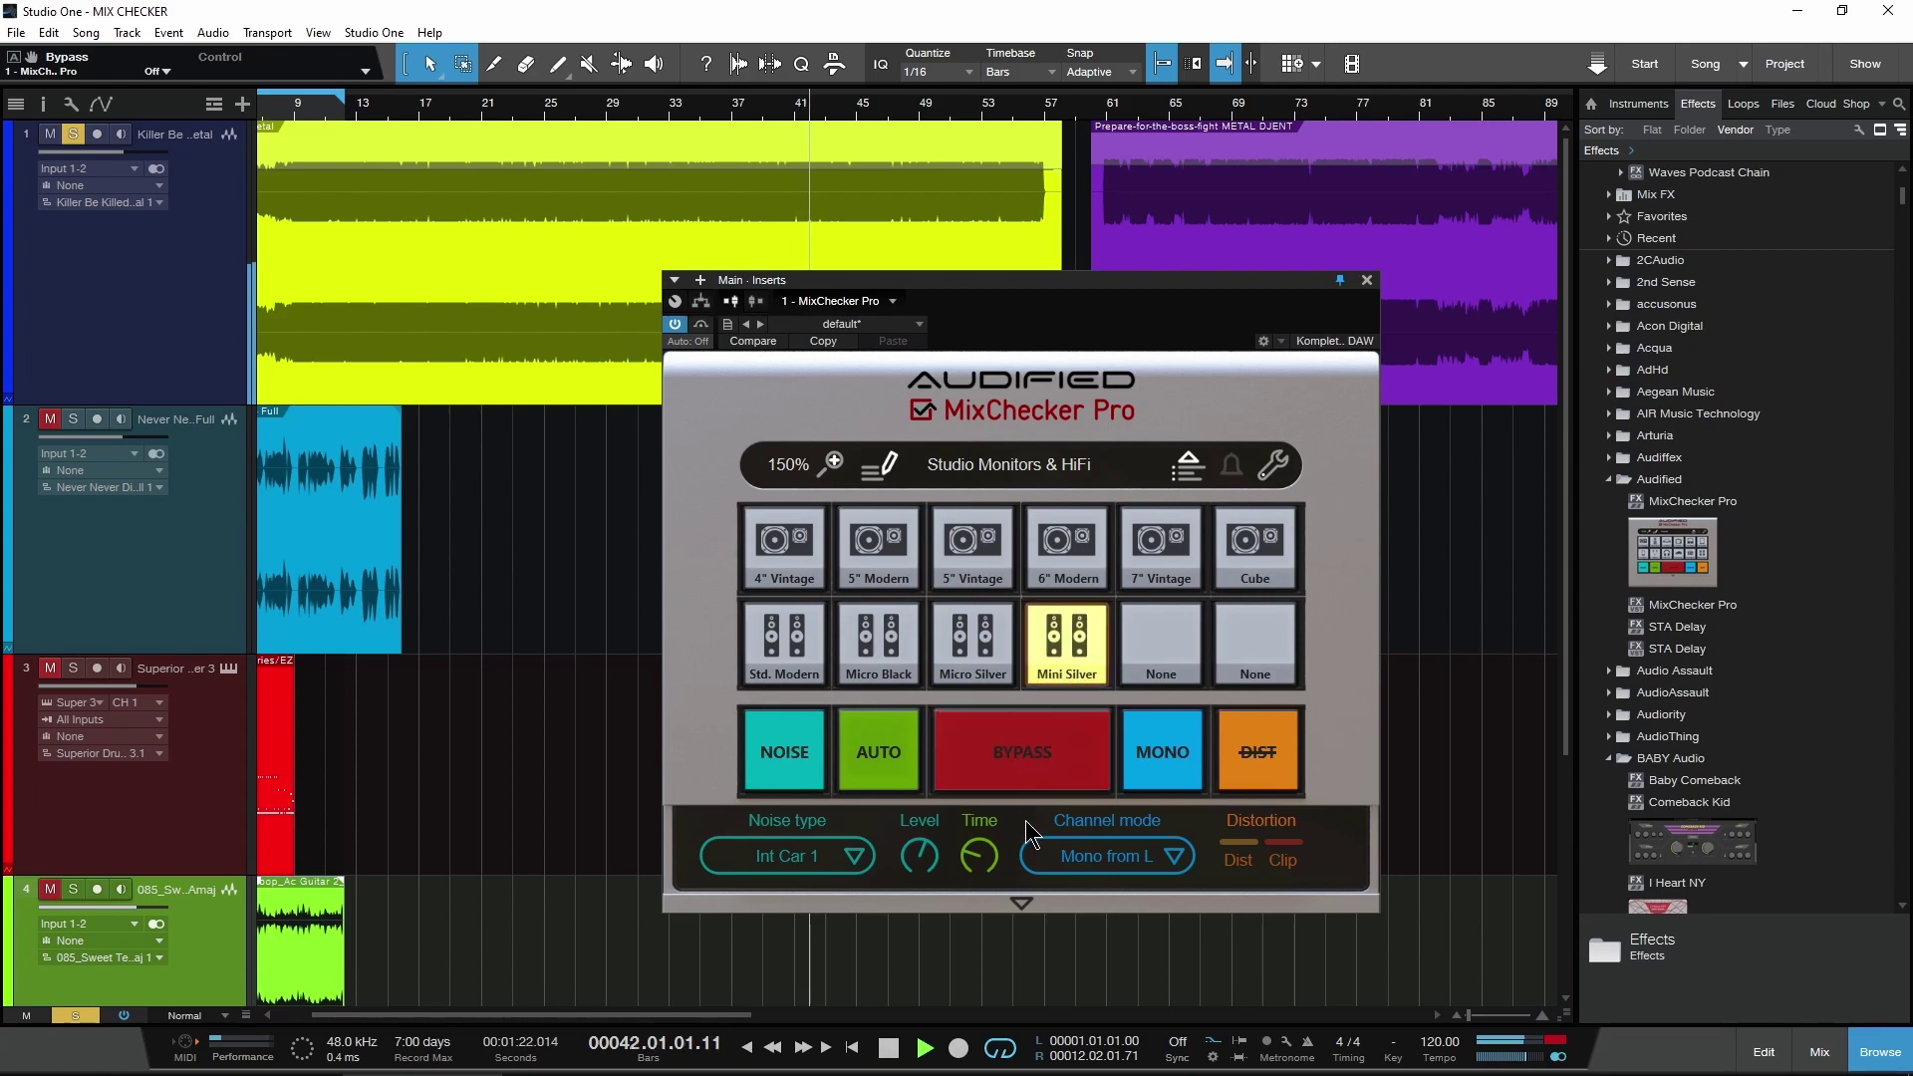
{"action": "left_click", "coordinate": [1021, 902]}
{"action": "left_click", "coordinate": [975, 658]}
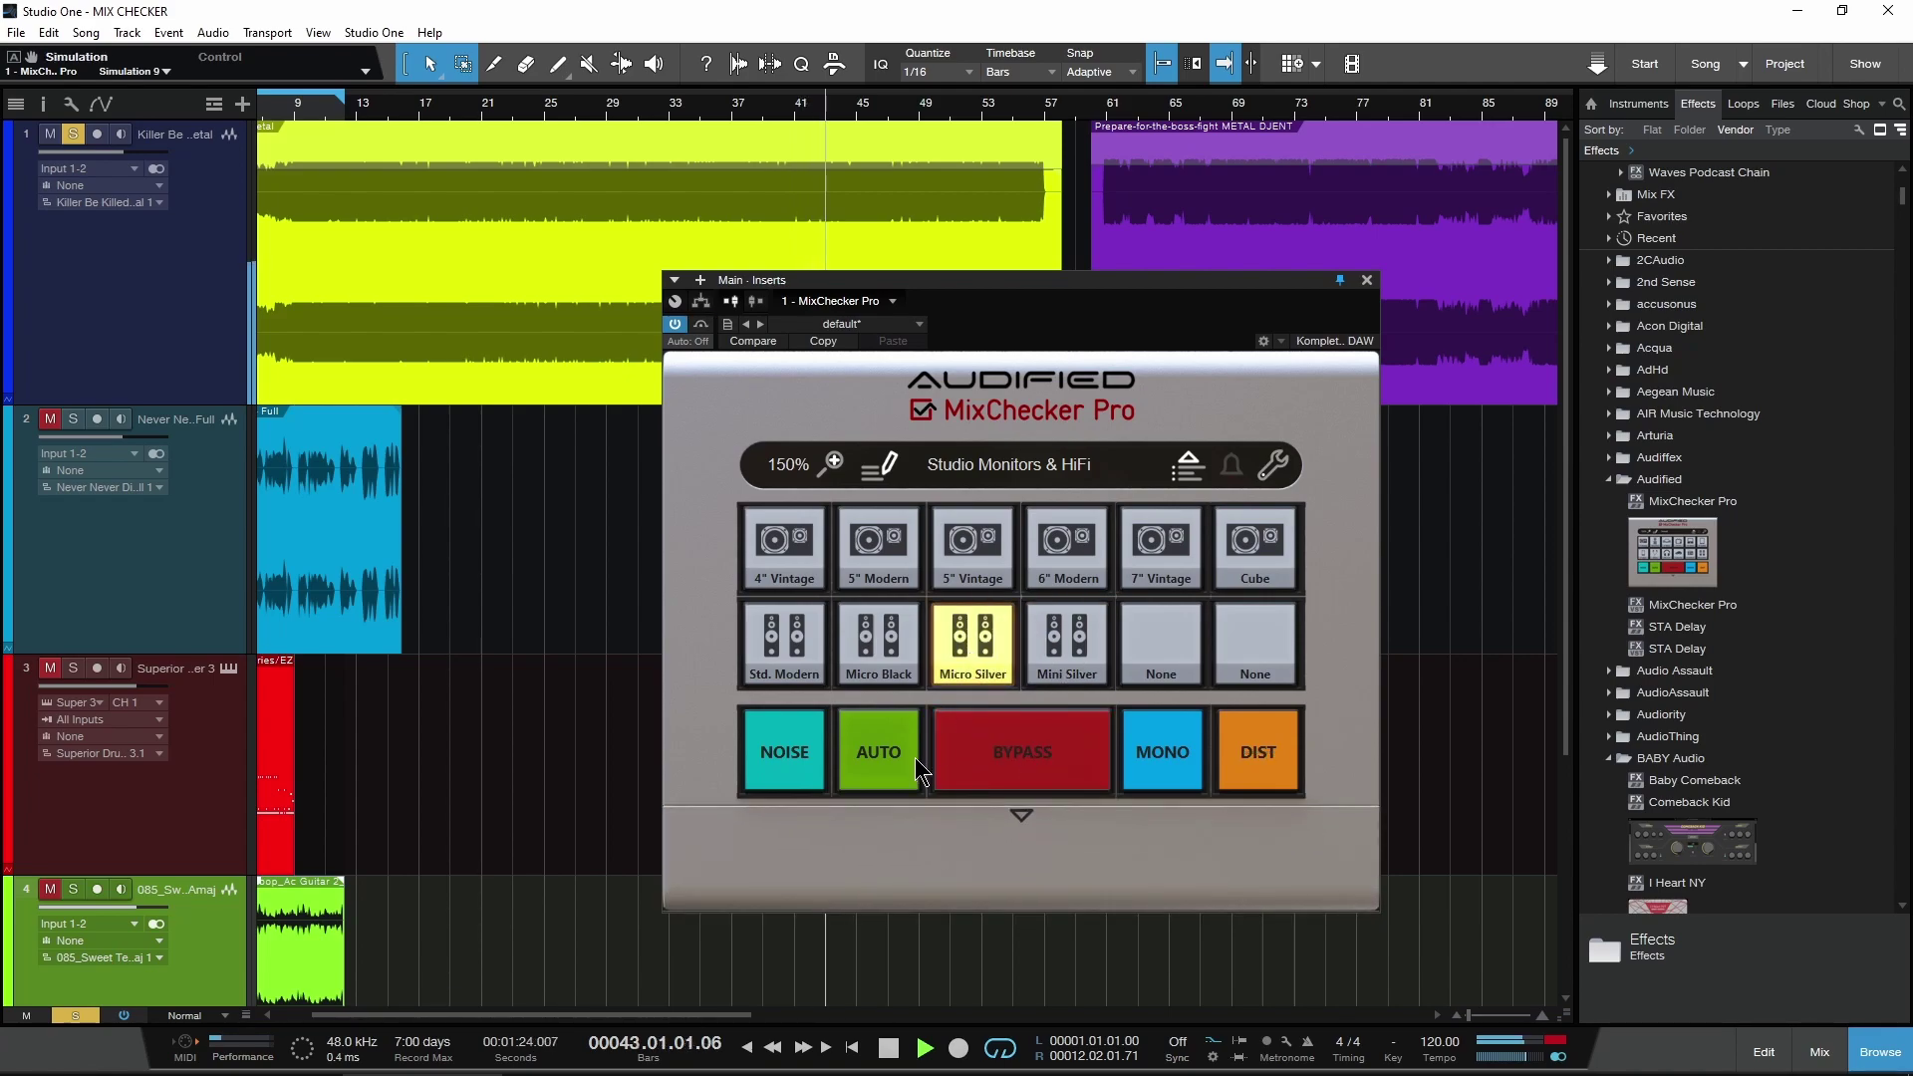
Load the Home Devices button set and audition its 4" Black phone, HiFi 50 W, HiFi 40 S and TV 37" simulations
{"action": "left_click", "coordinate": [961, 472]}
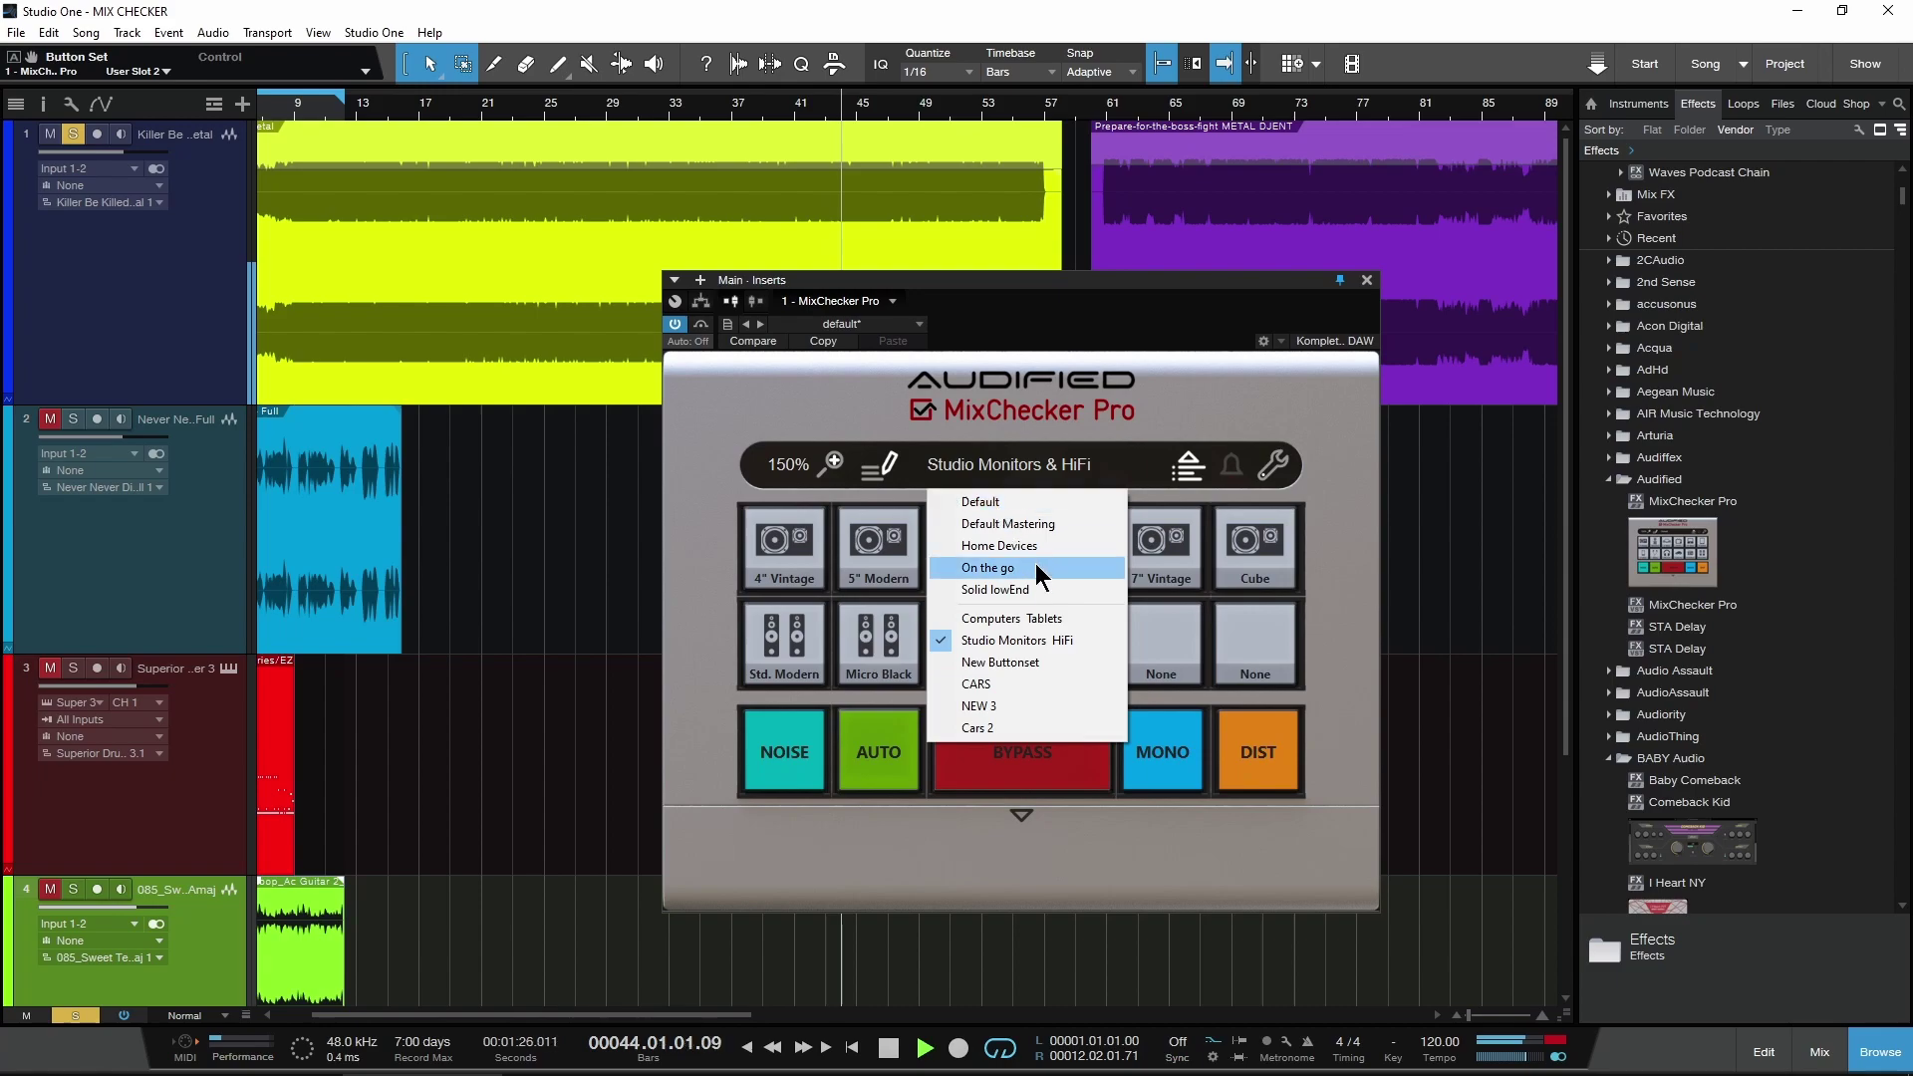
{"action": "left_click", "coordinate": [999, 546]}
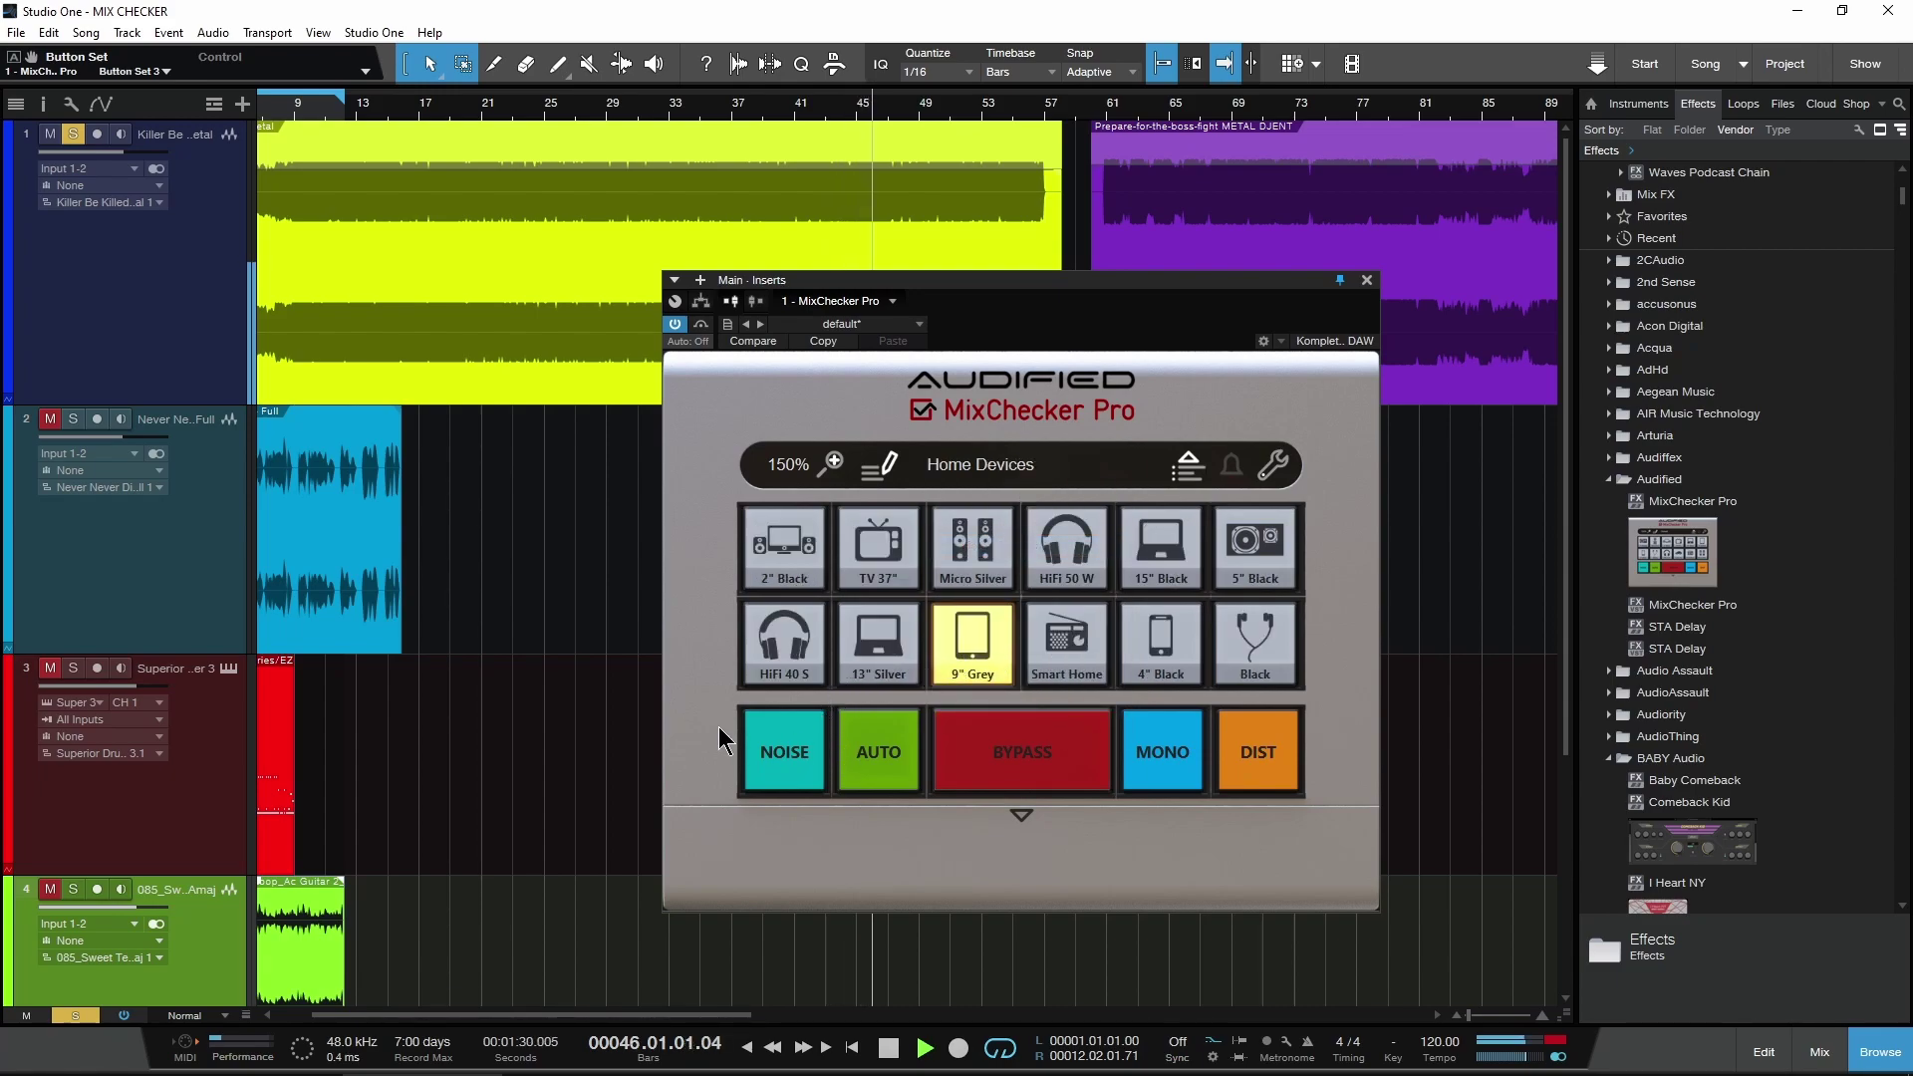
{"action": "left_click", "coordinate": [1172, 625]}
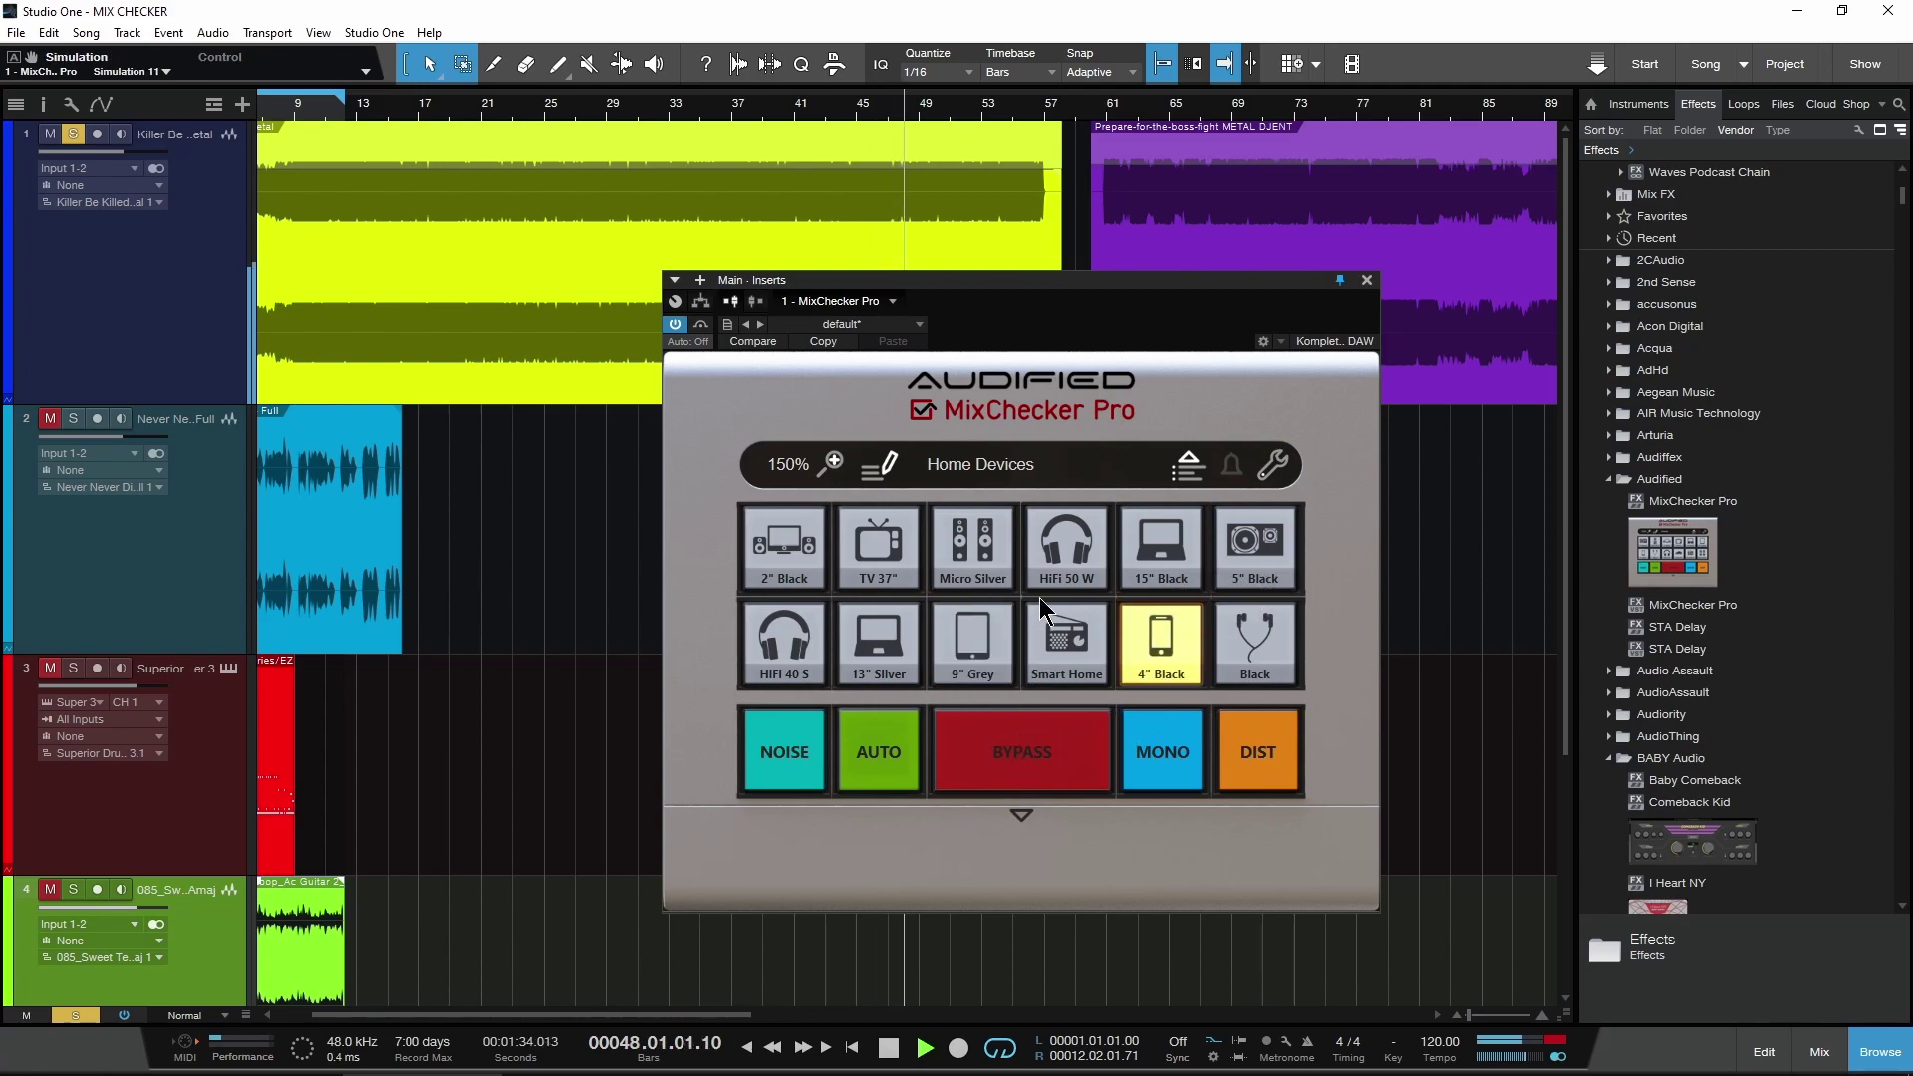
{"action": "left_click", "coordinate": [1042, 530]}
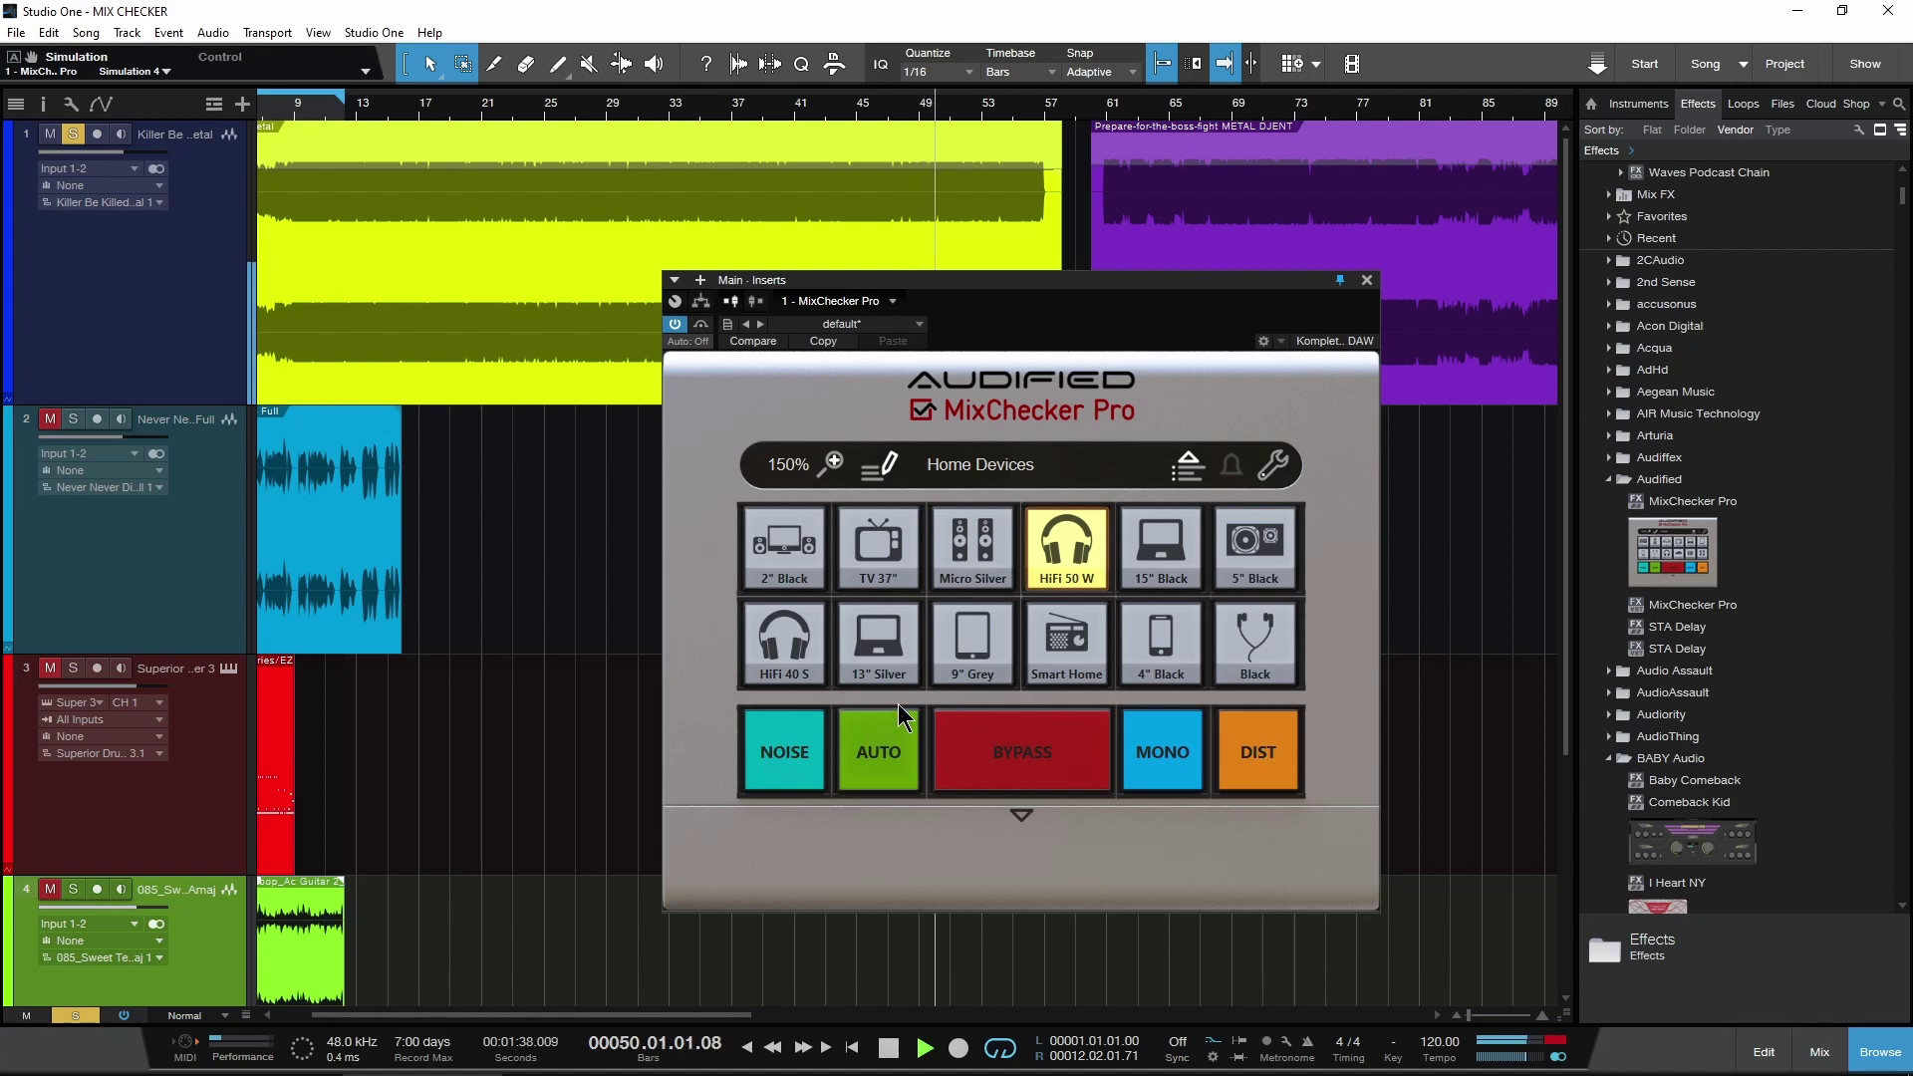
{"action": "left_click", "coordinate": [778, 634]}
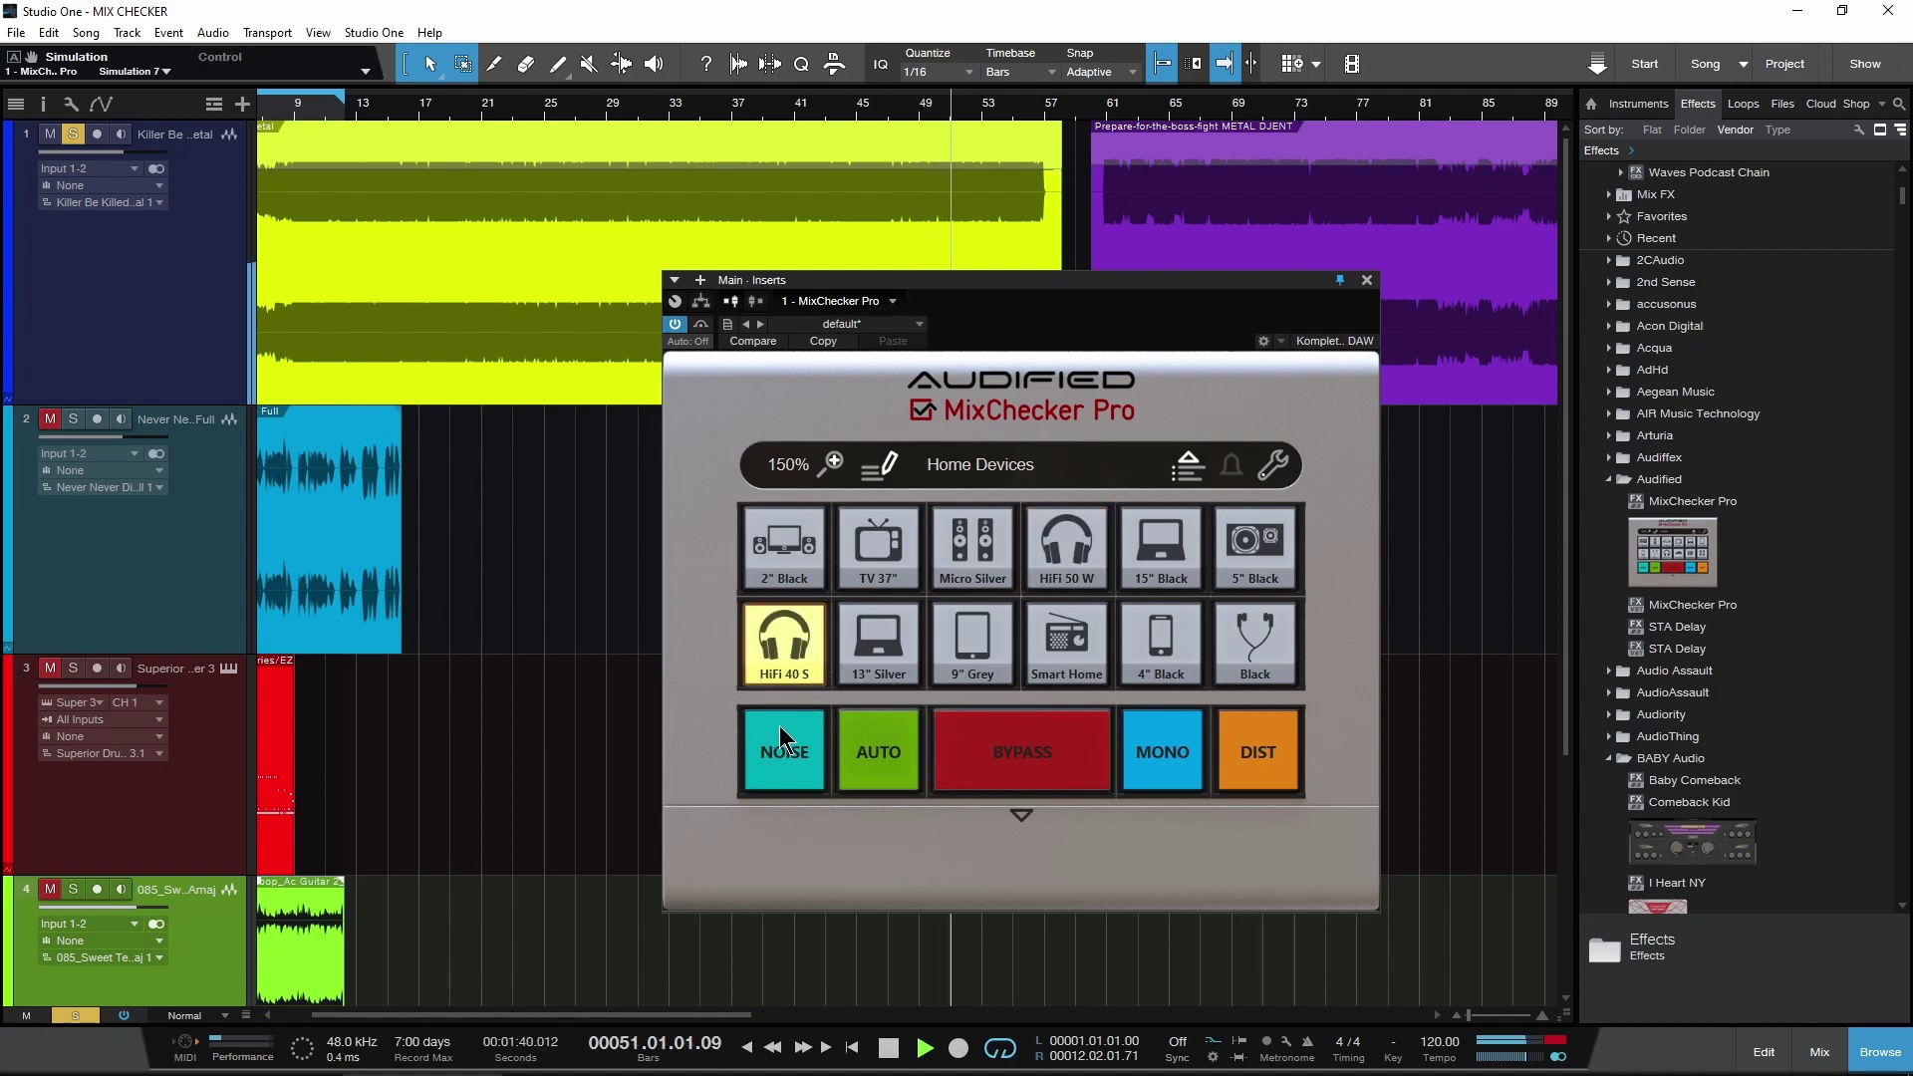
{"action": "left_click", "coordinate": [875, 528]}
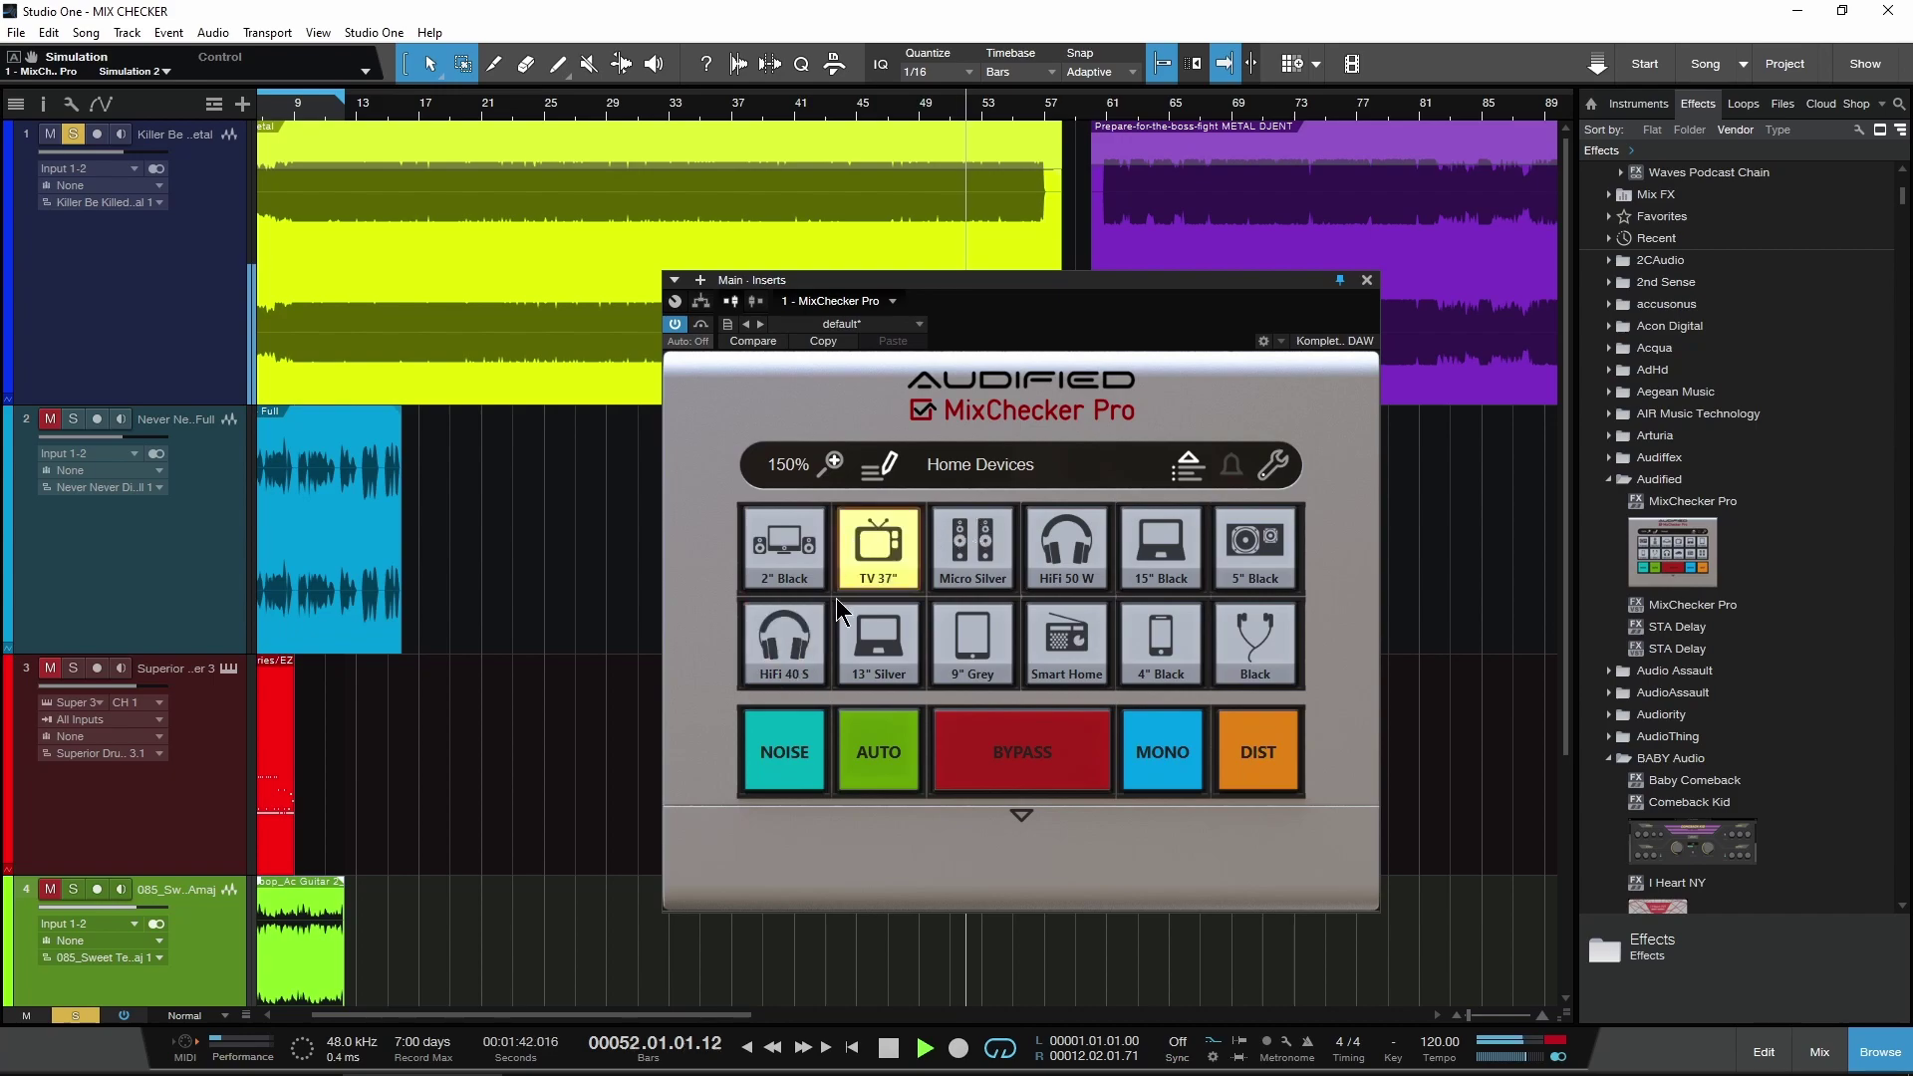
Try assigning the Studio 40mm Yellow headphone simulation to the TV 37" button in the button set editor, then discard the edit
{"action": "left_click", "coordinate": [879, 466]}
{"action": "left_click", "coordinate": [865, 749]}
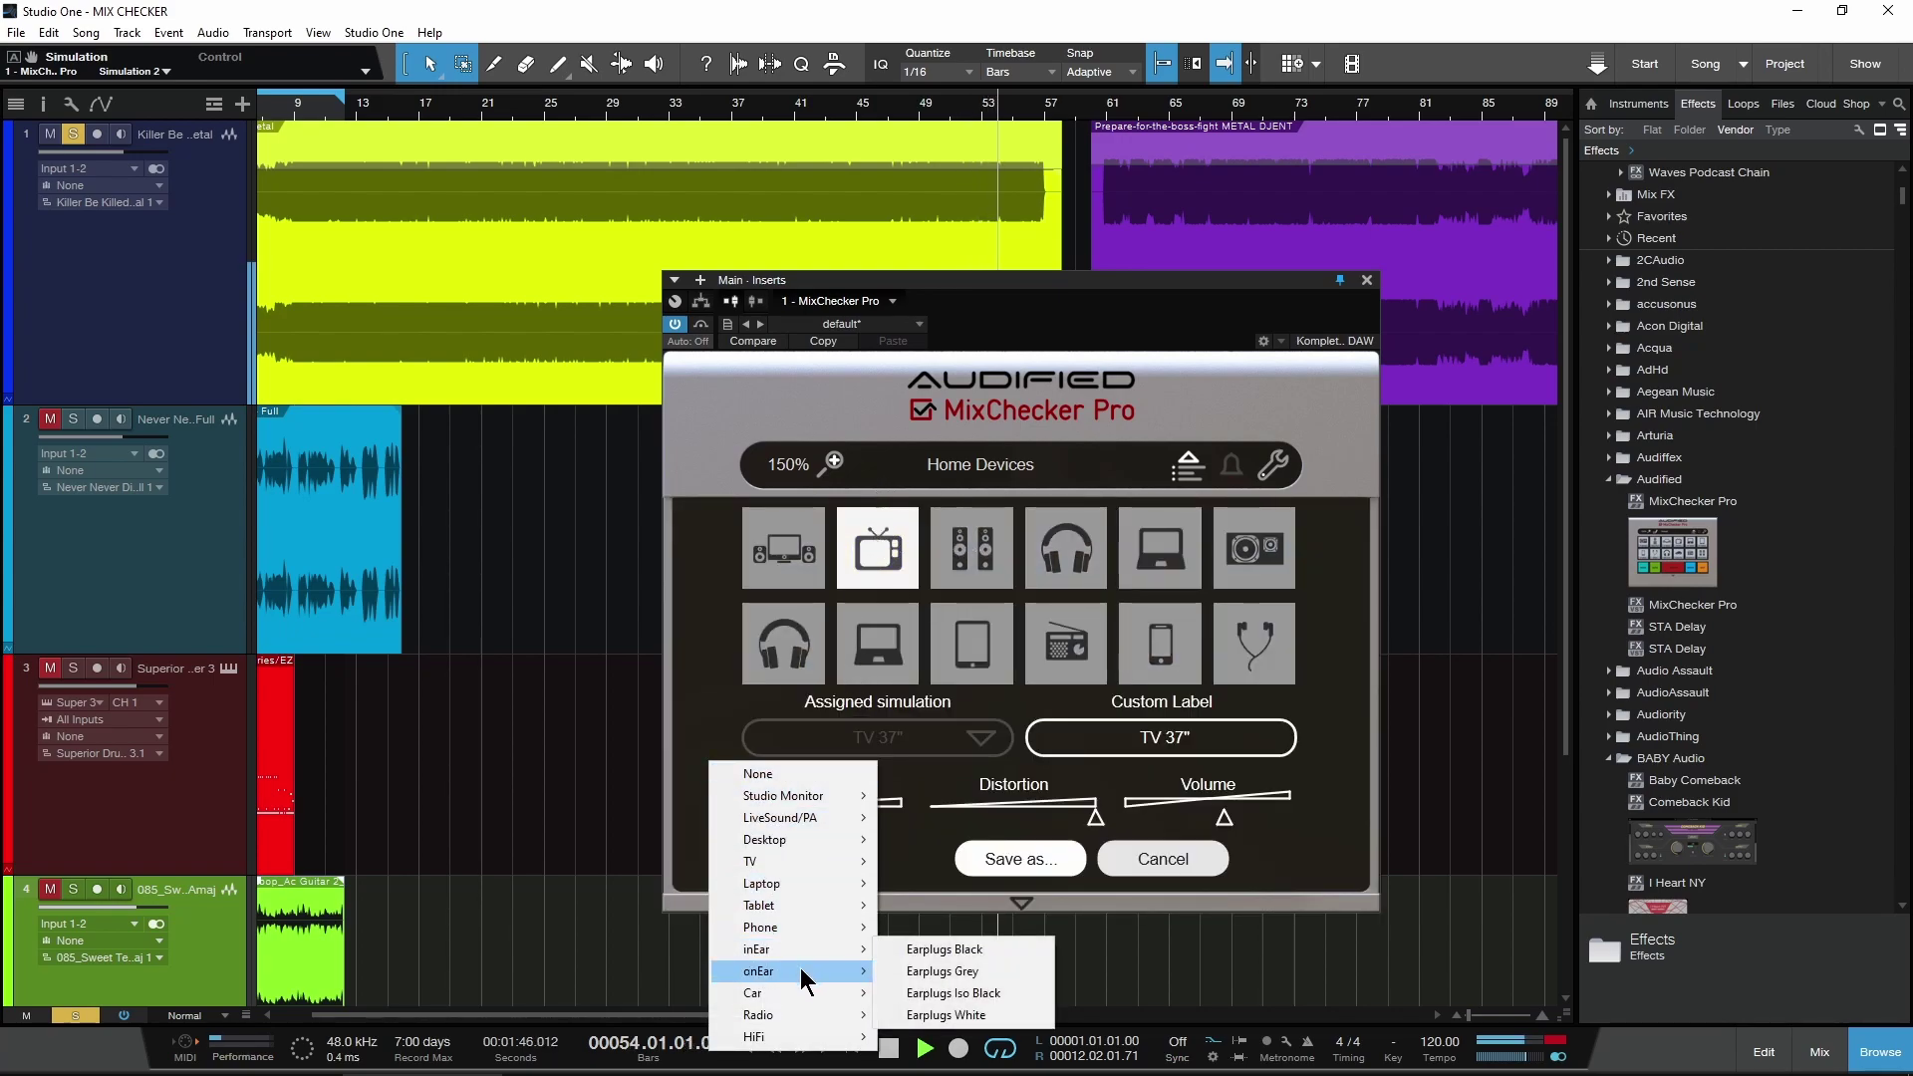
{"action": "mouse_move", "coordinate": [847, 971]}
{"action": "left_click", "coordinate": [952, 955]}
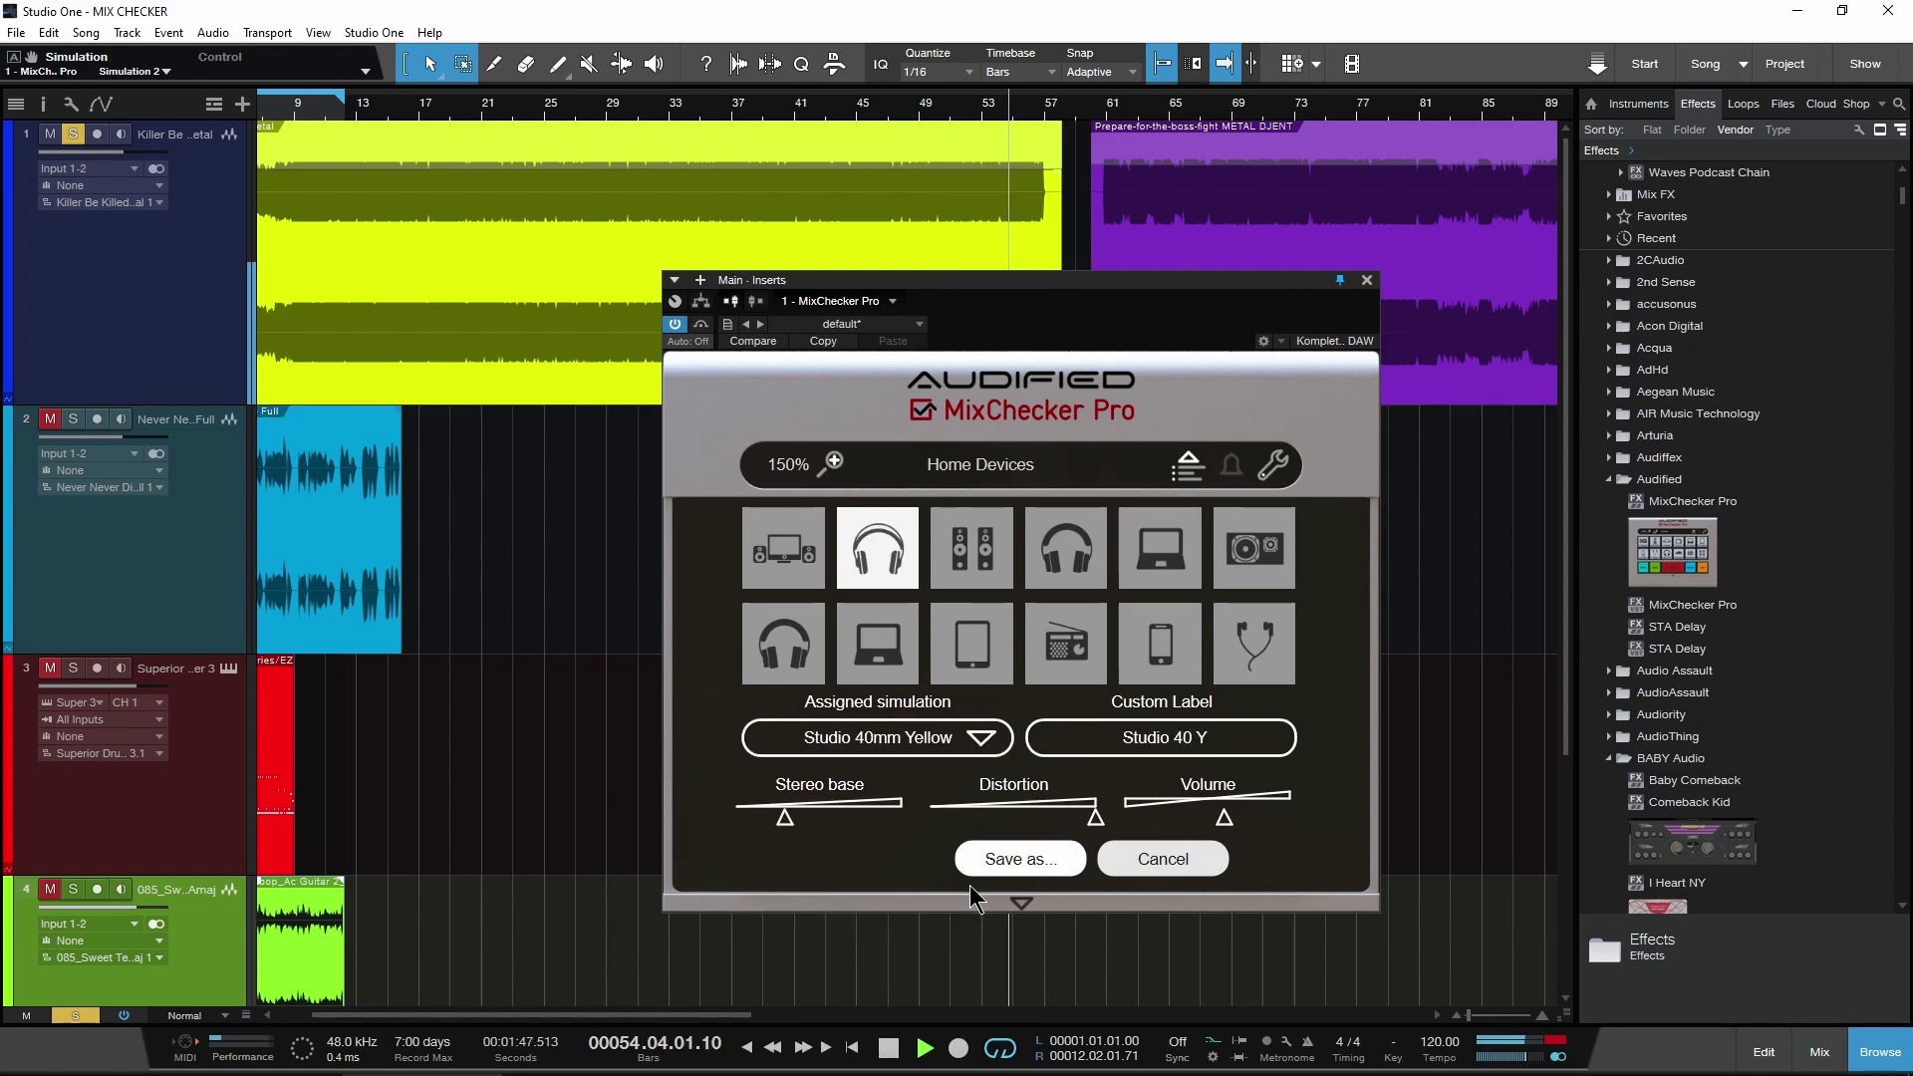
{"action": "left_click", "coordinate": [1164, 863]}
Select the 2" Black desktop speaker simulation and shift the plug-in window slightly up and to the right
{"action": "left_click", "coordinate": [785, 541]}
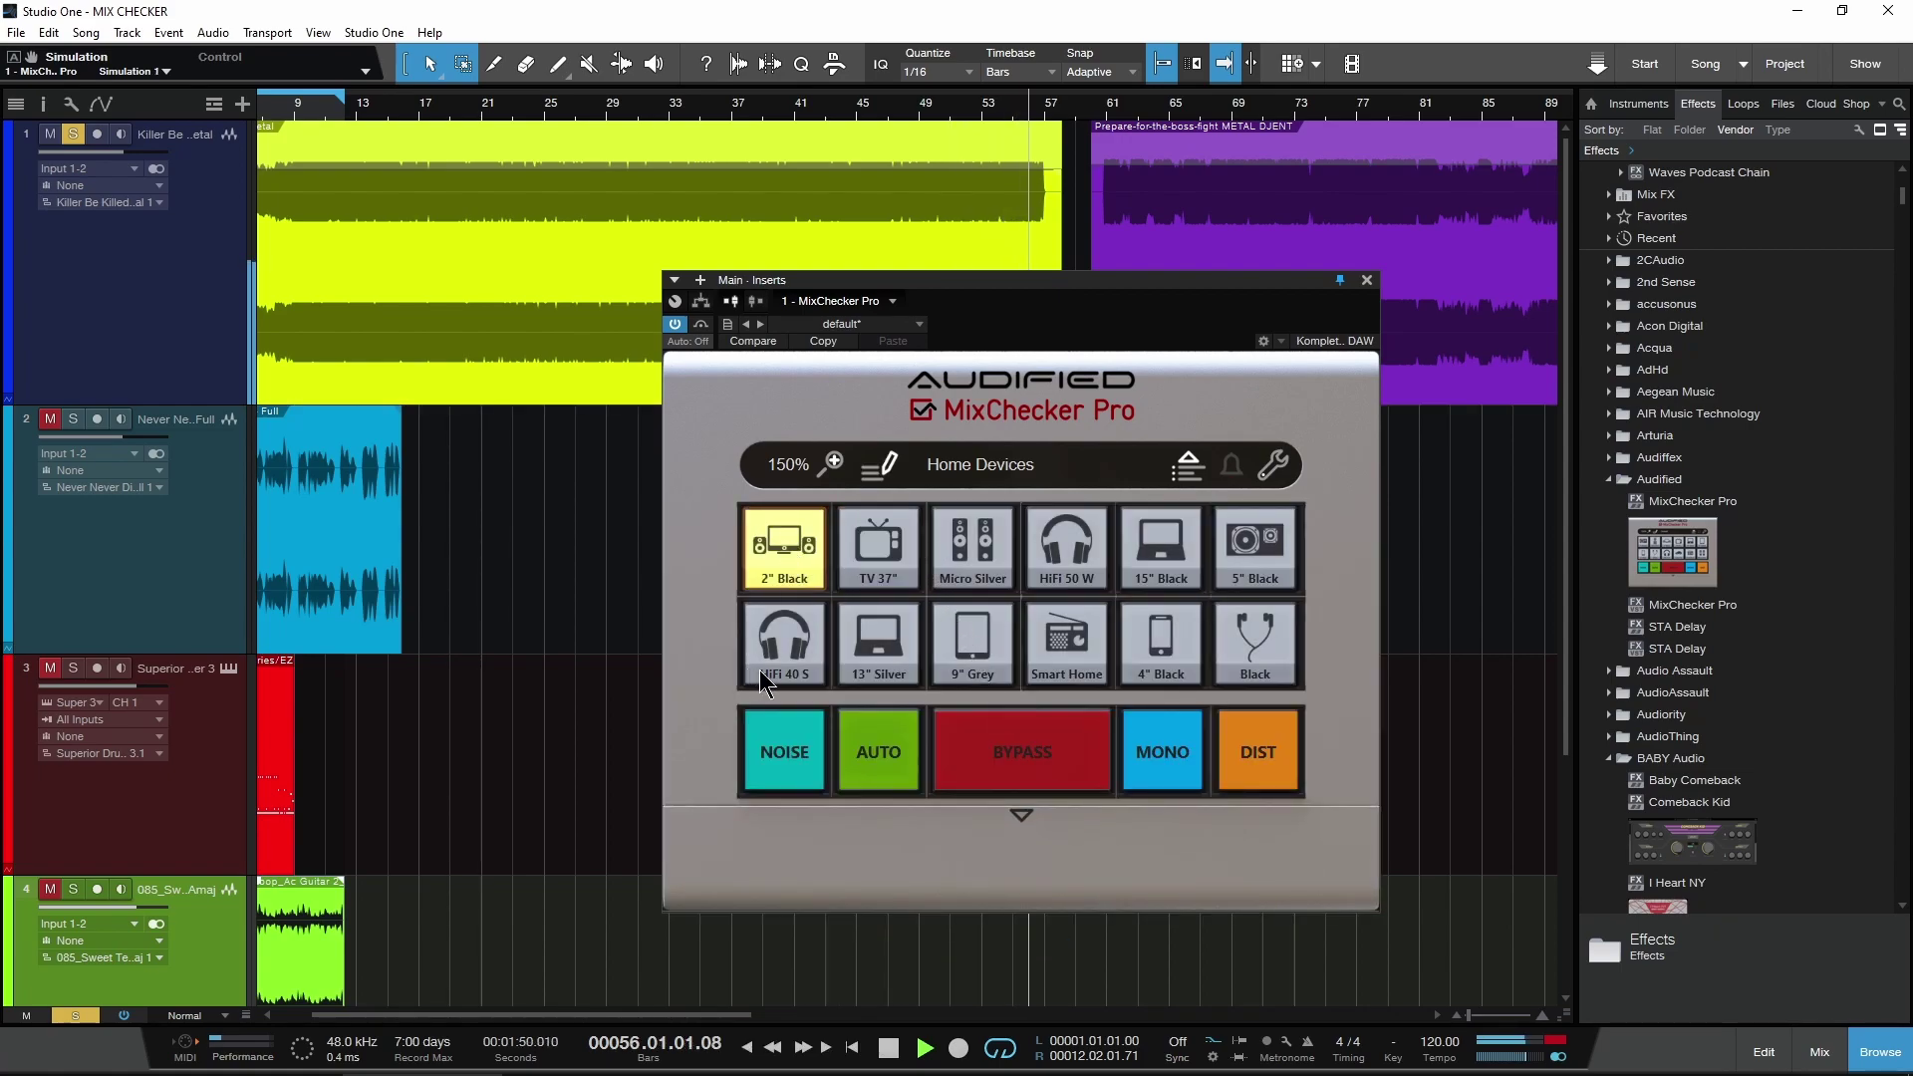
{"action": "left_click_drag", "start_coordinate": [1023, 319], "coordinate": [1082, 293]}
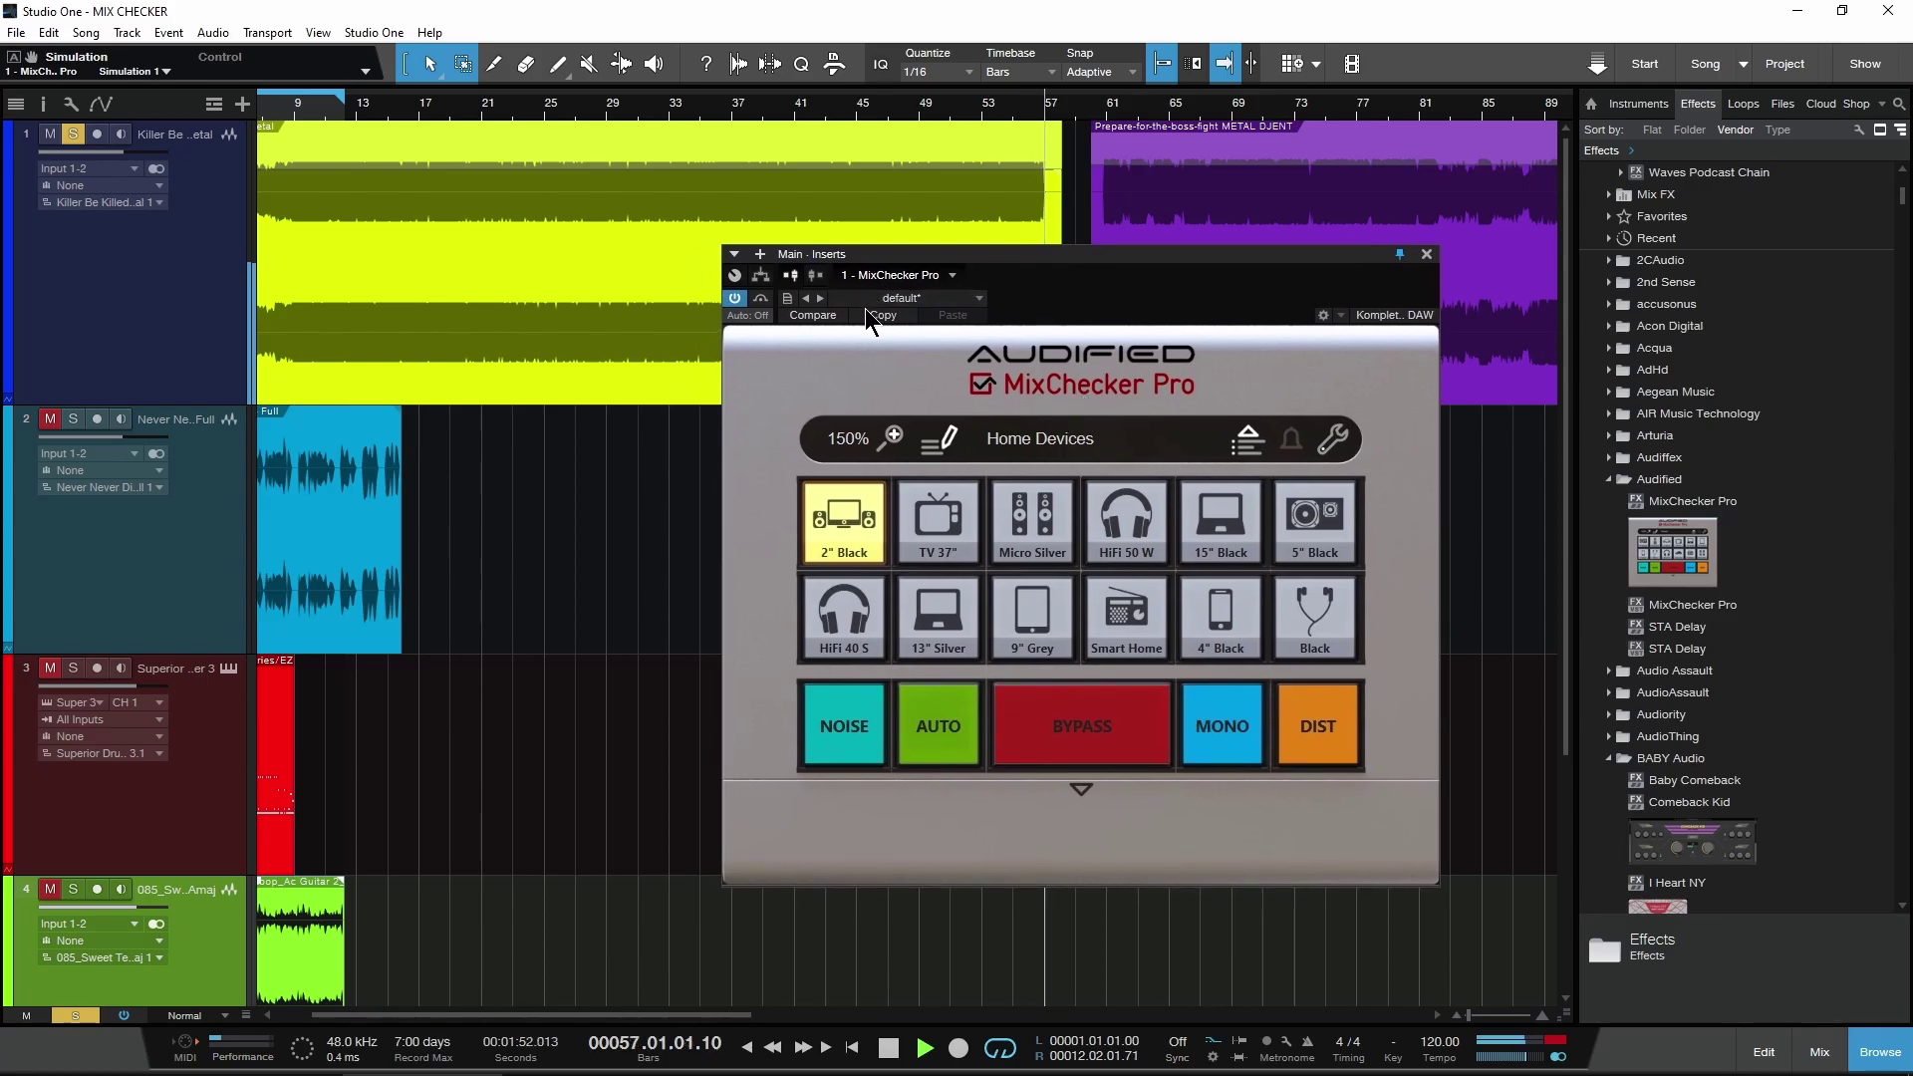